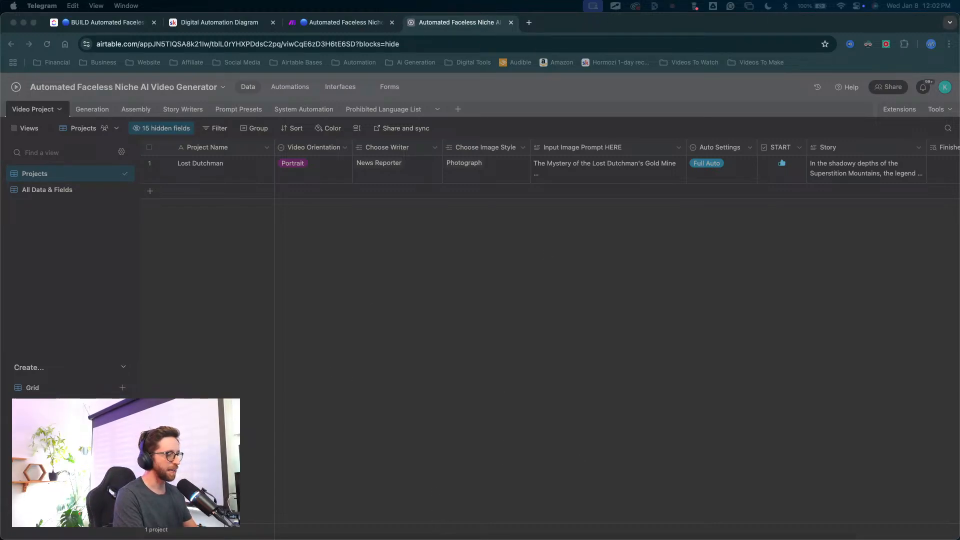
{"action": "key", "text": "ctrl+Up"}
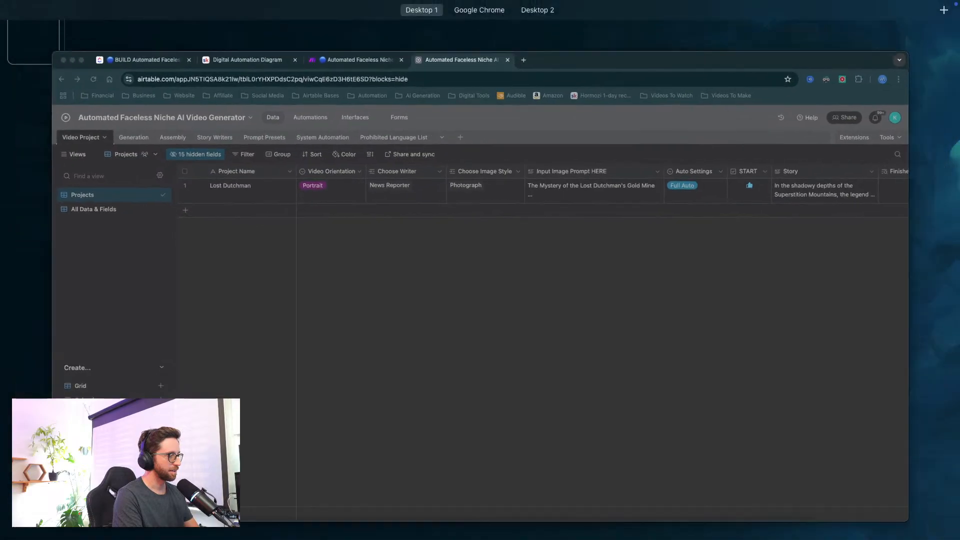
{"action": "key", "text": "ctrl+Up"}
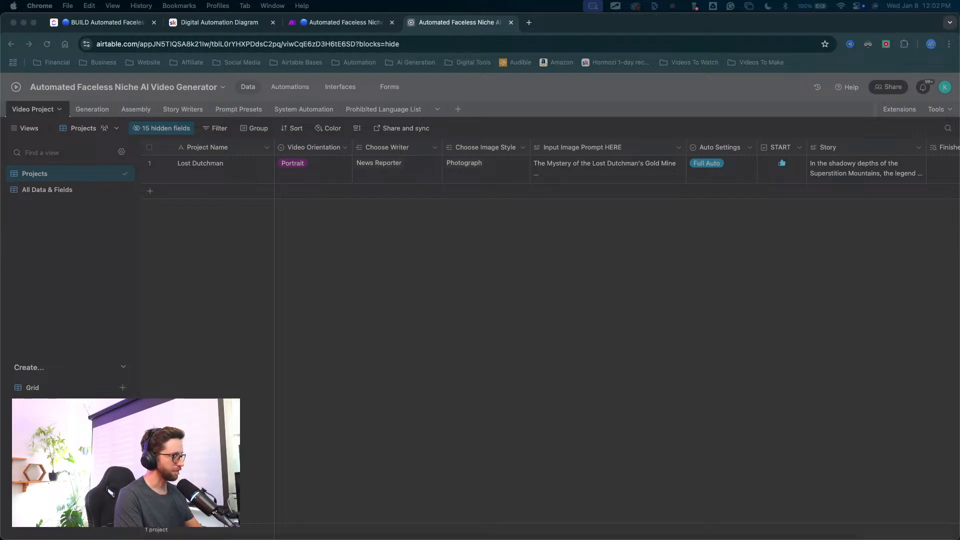
{"action": "key", "text": "ctrl+Up"}
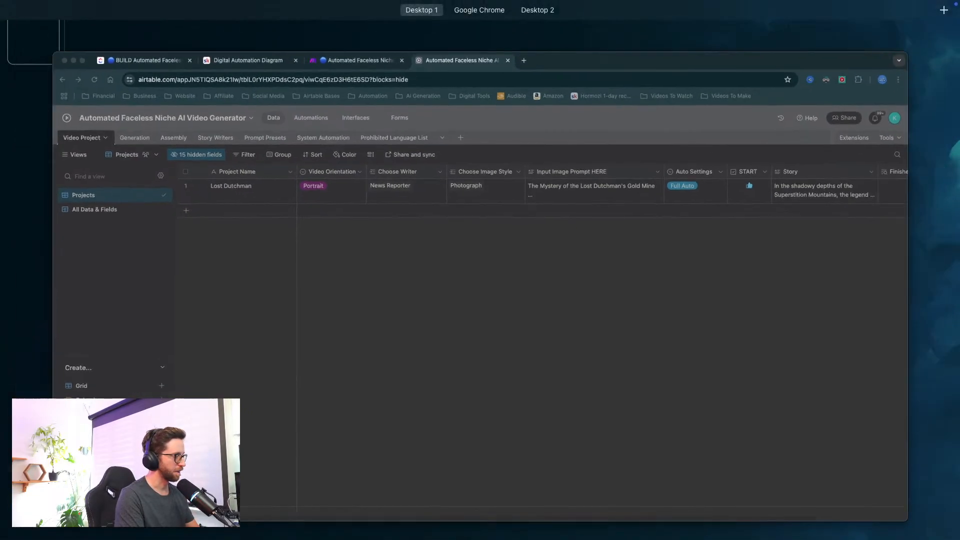
{"action": "key", "text": "ctrl+Up"}
{"action": "left_click", "coordinate": [440, 301]}
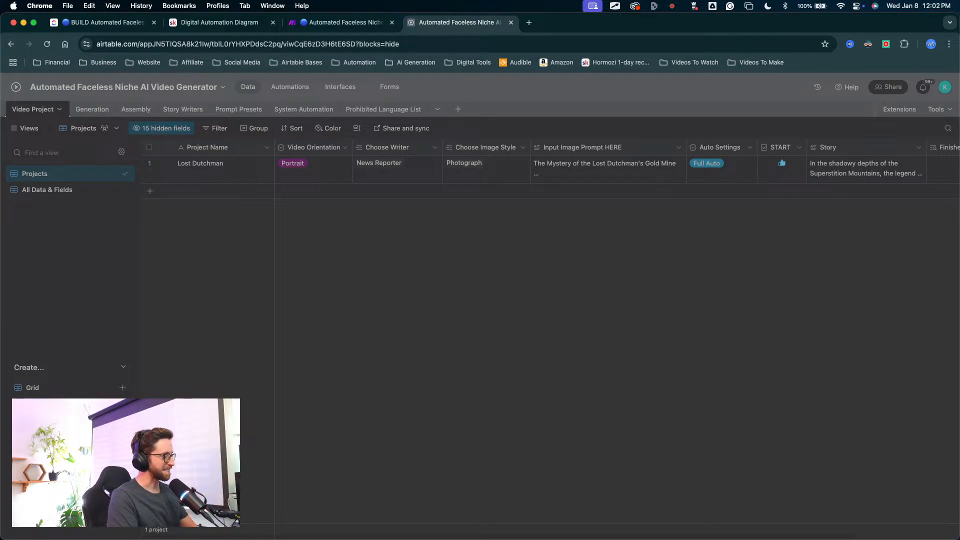
{"action": "key", "text": "ctrl+Up"}
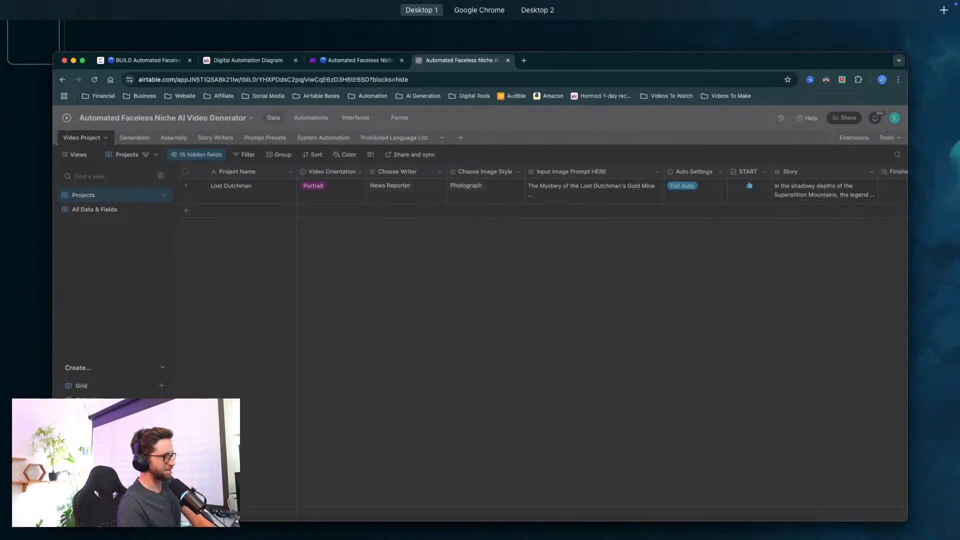
{"action": "key", "text": "ctrl+Up"}
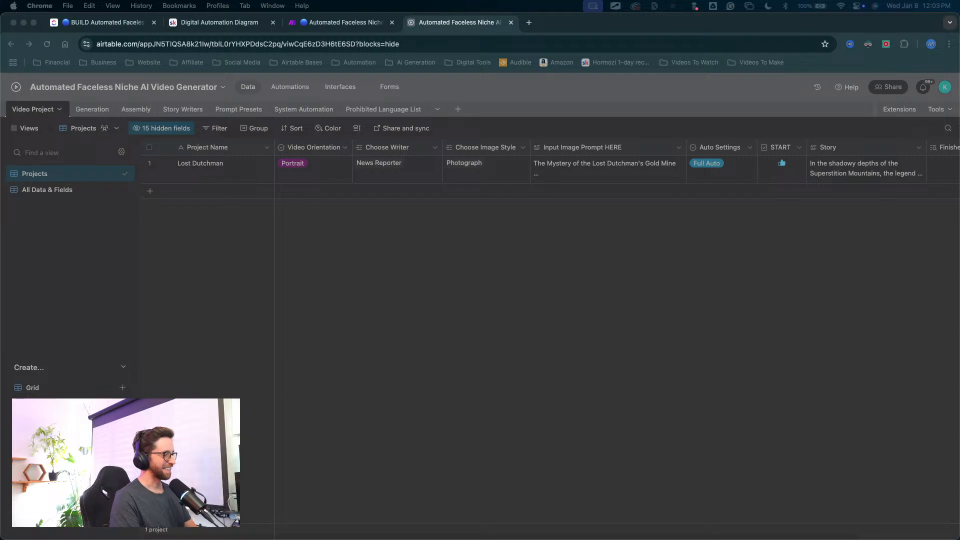
{"action": "left_click", "coordinate": [397, 337]}
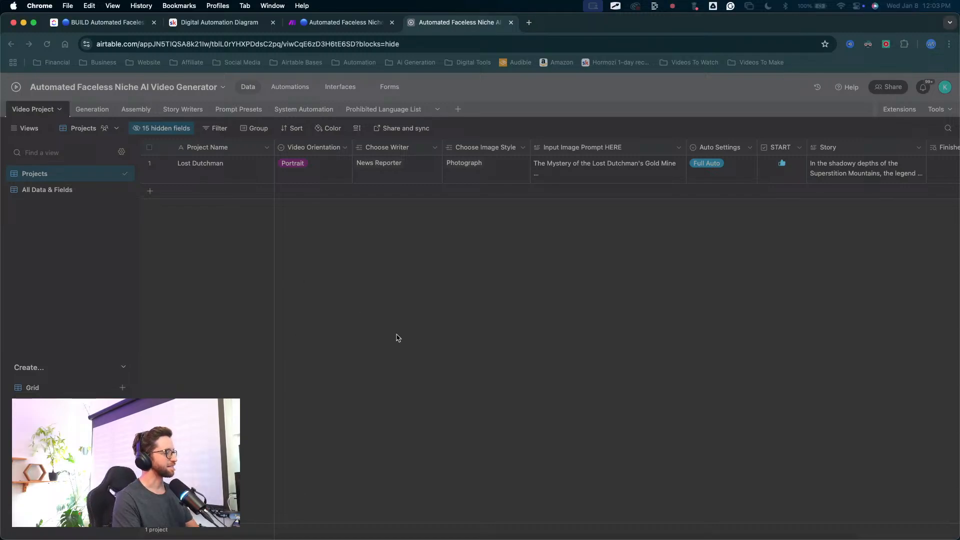
{"action": "key", "text": "ctrl+Up"}
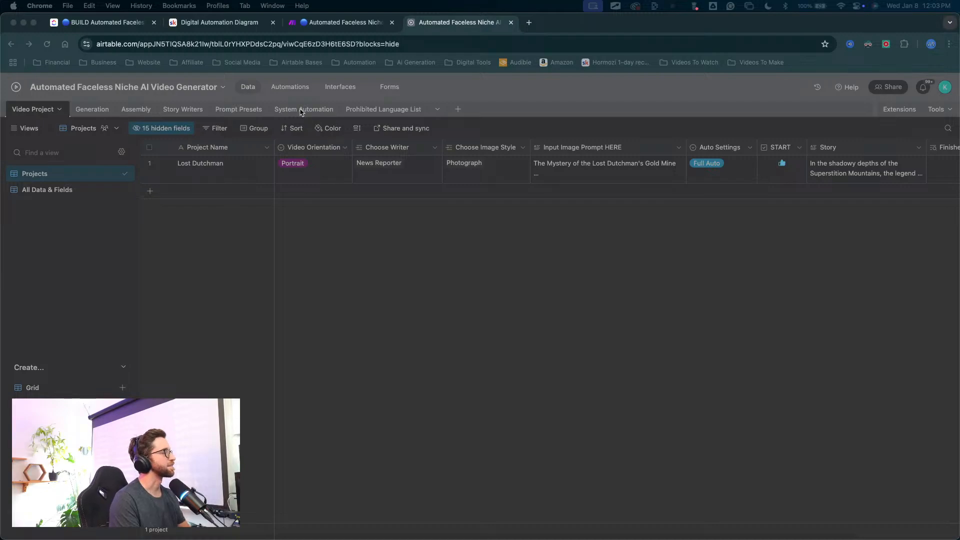
Step: Switch to the Make scenario and examine its router branches, including the Luma Labs video generation route
{"action": "left_click", "coordinate": [333, 29]}
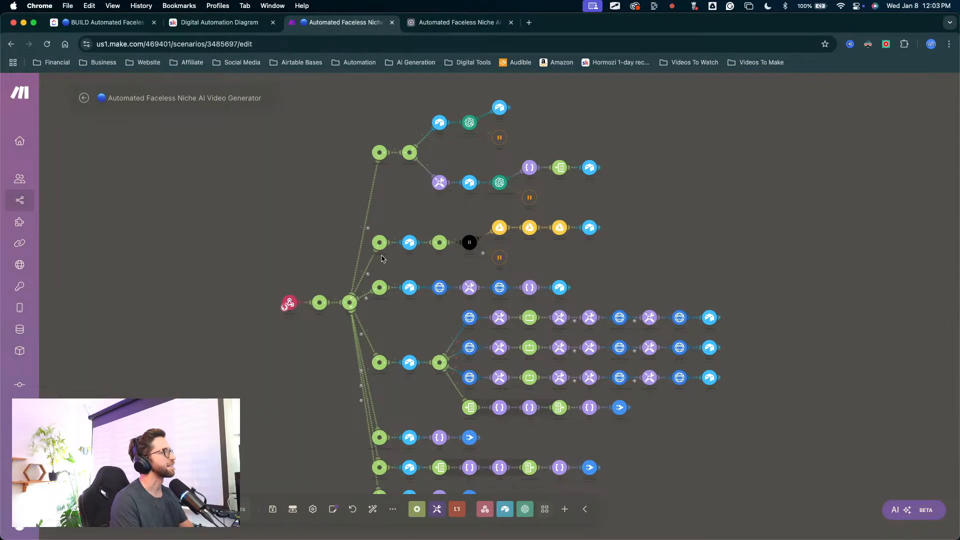
{"action": "left_click_drag", "start_coordinate": [295, 257], "coordinate": [190, 219]}
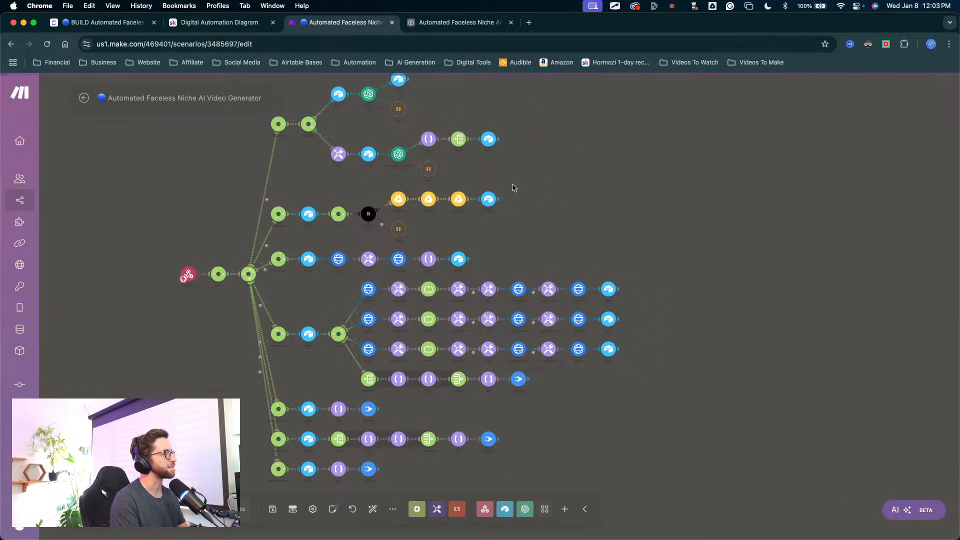
{"action": "mouse_move", "coordinate": [592, 147]}
{"action": "left_mouse_down"}
{"action": "mouse_move", "coordinate": [395, 280]}
{"action": "mouse_move", "coordinate": [369, 319]}
{"action": "mouse_move", "coordinate": [389, 290]}
{"action": "mouse_move", "coordinate": [354, 305]}
{"action": "left_mouse_up"}
{"action": "key", "text": "Escape"}
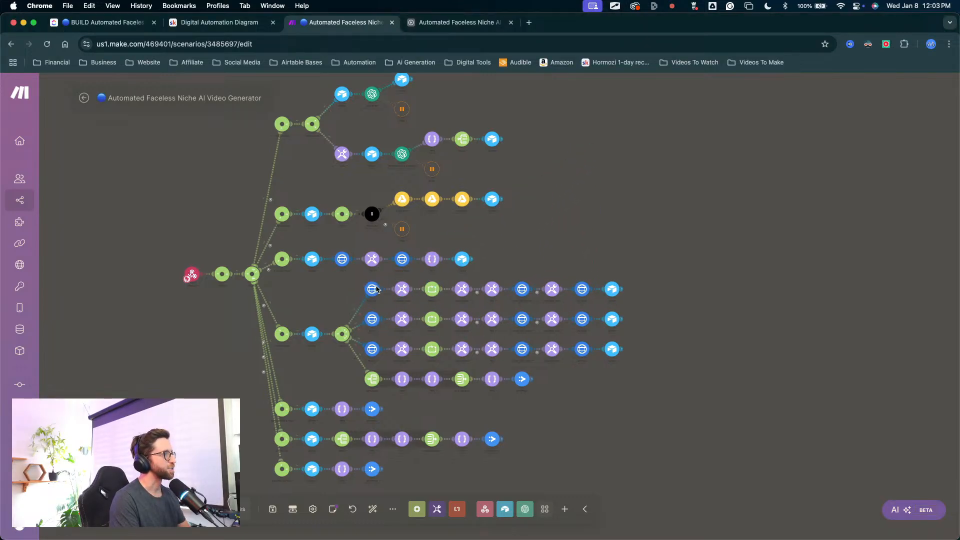
{"action": "scroll", "coordinate": [383, 298], "scroll_direction": "up", "scroll_amount": 8}
{"action": "scroll", "coordinate": [425, 261], "scroll_direction": "down", "scroll_amount": 3}
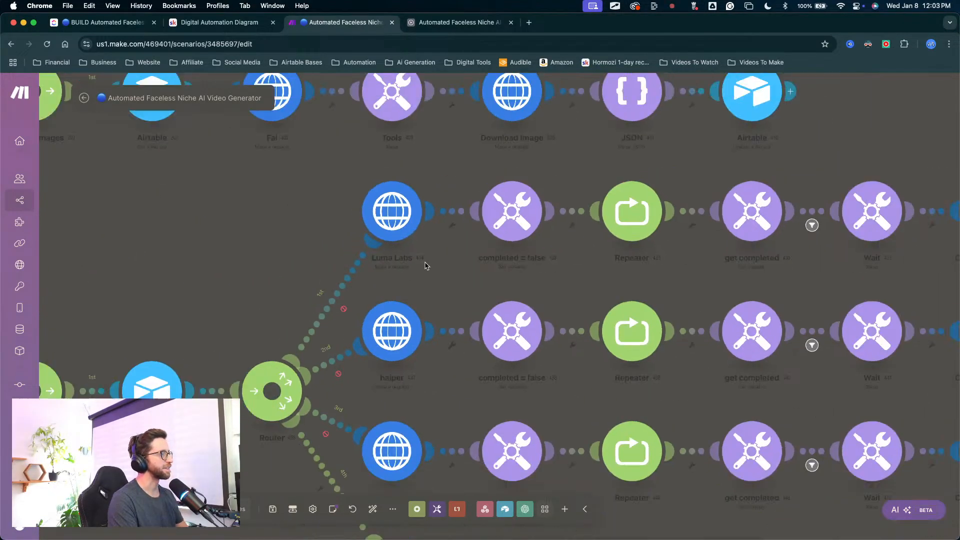
{"action": "scroll", "coordinate": [395, 257], "scroll_direction": "down", "scroll_amount": 5}
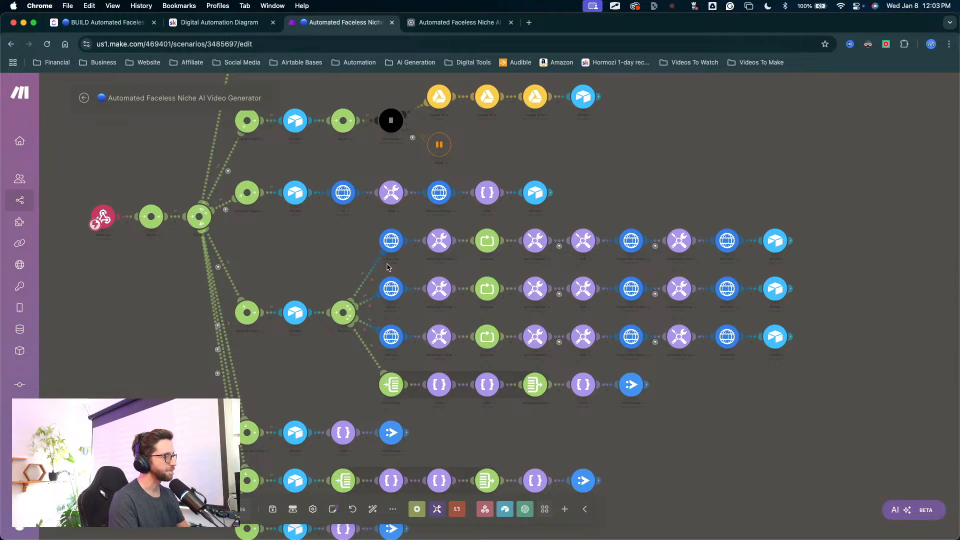
{"action": "scroll", "coordinate": [340, 268], "scroll_direction": "down", "scroll_amount": 3}
{"action": "left_click_drag", "start_coordinate": [240, 166], "coordinate": [286, 147]}
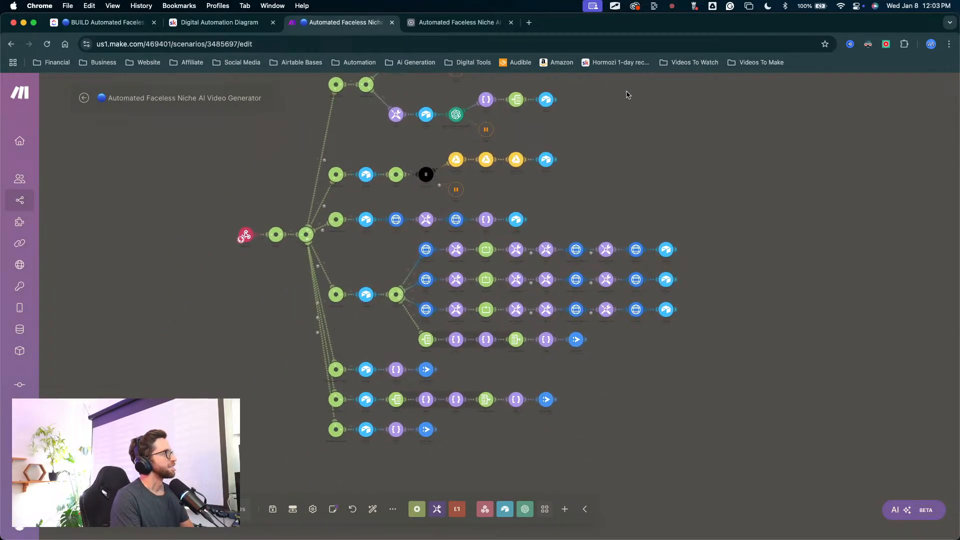
{"action": "scroll", "coordinate": [366, 259], "scroll_direction": "up", "scroll_amount": 5}
{"action": "scroll", "coordinate": [367, 260], "scroll_direction": "down", "scroll_amount": 5}
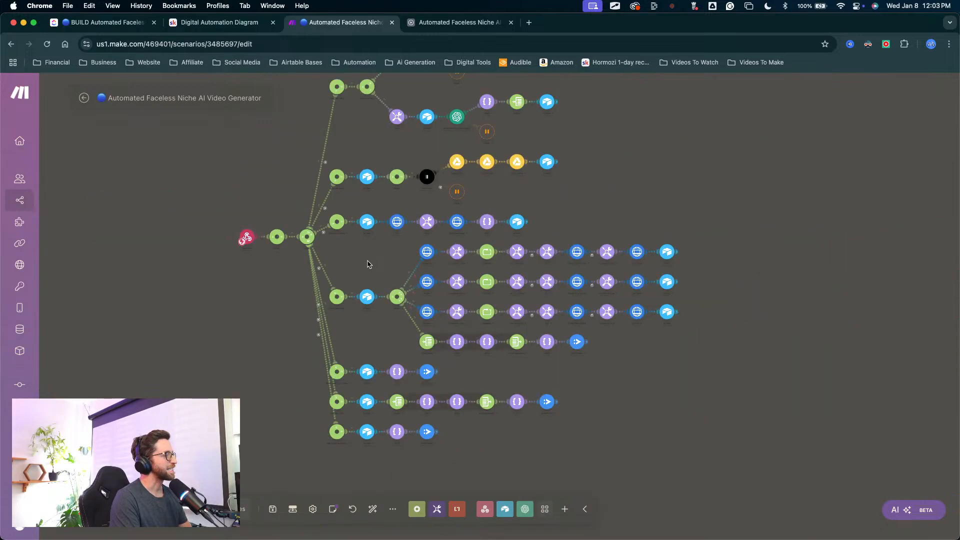
{"action": "scroll", "coordinate": [368, 261], "scroll_direction": "right", "scroll_amount": 3}
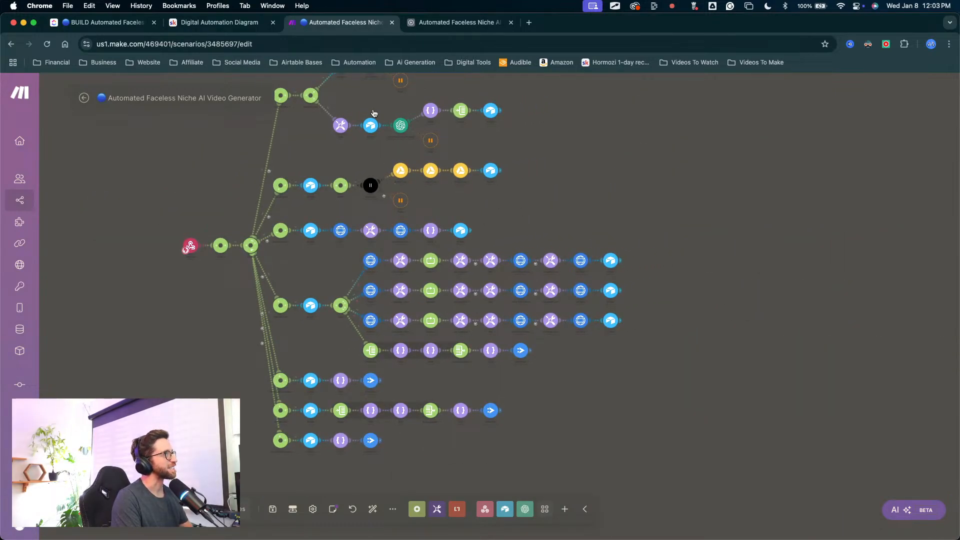
Step: Return to the Airtable base and turn Dark Reader off
{"action": "left_click", "coordinate": [463, 22]}
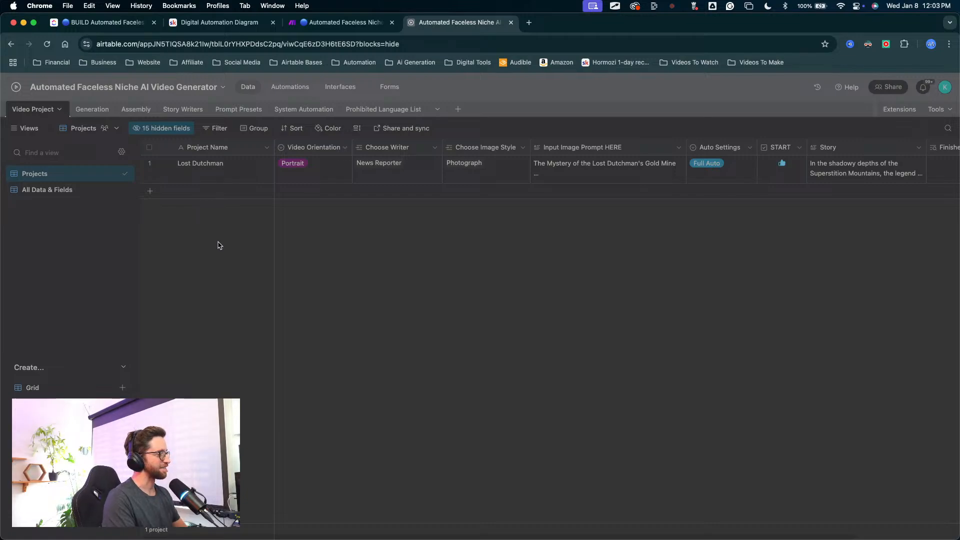
{"action": "key", "text": "ctrl+shift+a"}
{"action": "key", "text": "Escape"}
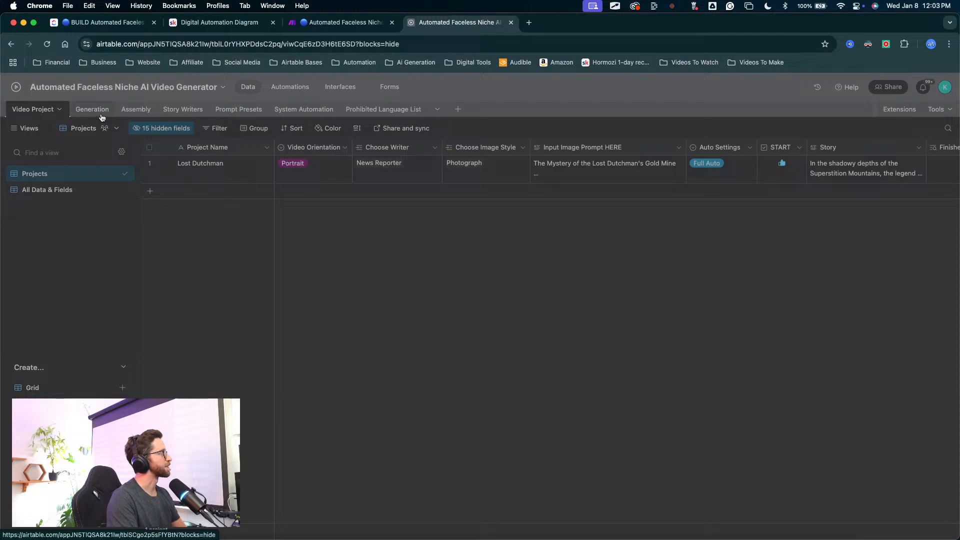
{"action": "left_click", "coordinate": [868, 44]}
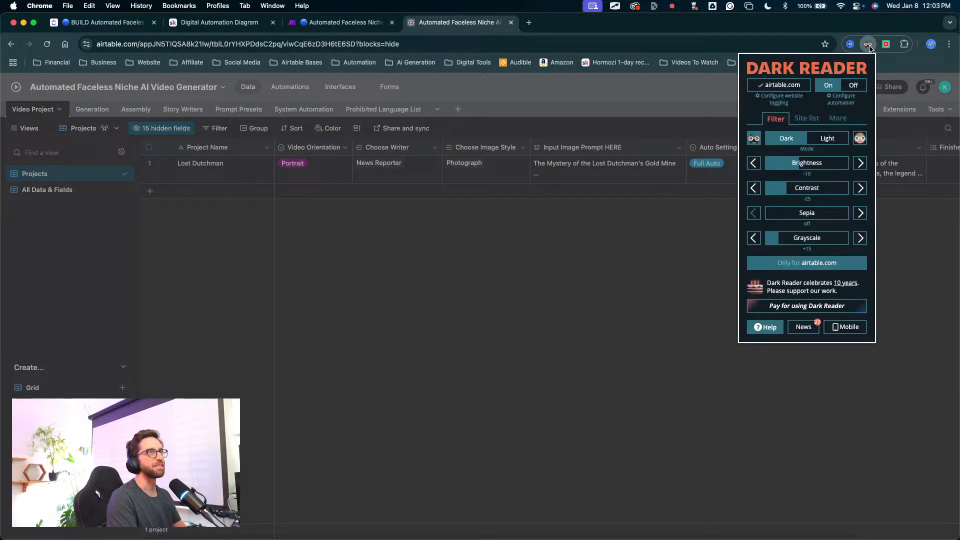
{"action": "left_click", "coordinate": [853, 85]}
{"action": "left_click", "coordinate": [645, 199]}
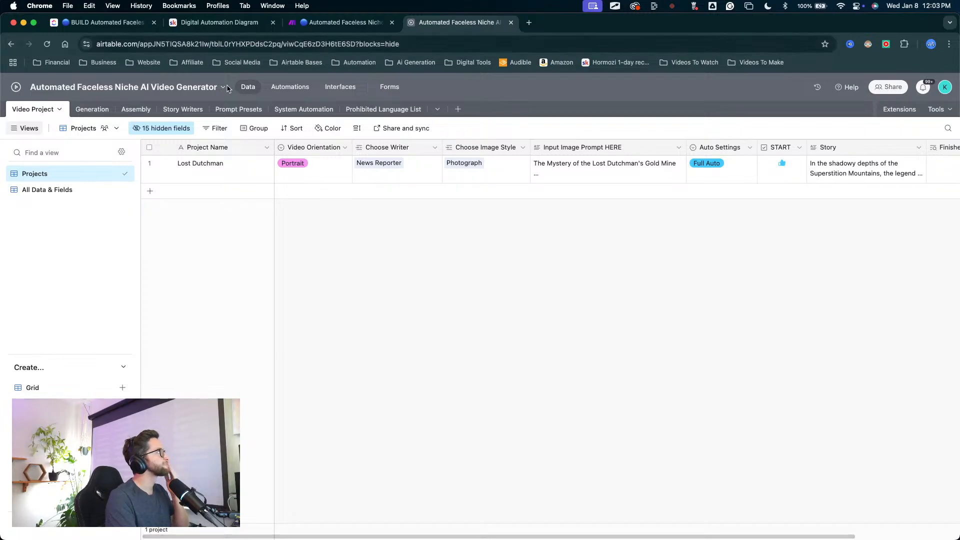
Step: Review the Generation, Assembly, Story Writers and Prompt Presets tables, ending back on the Video Project table
{"action": "left_click", "coordinate": [92, 110]}
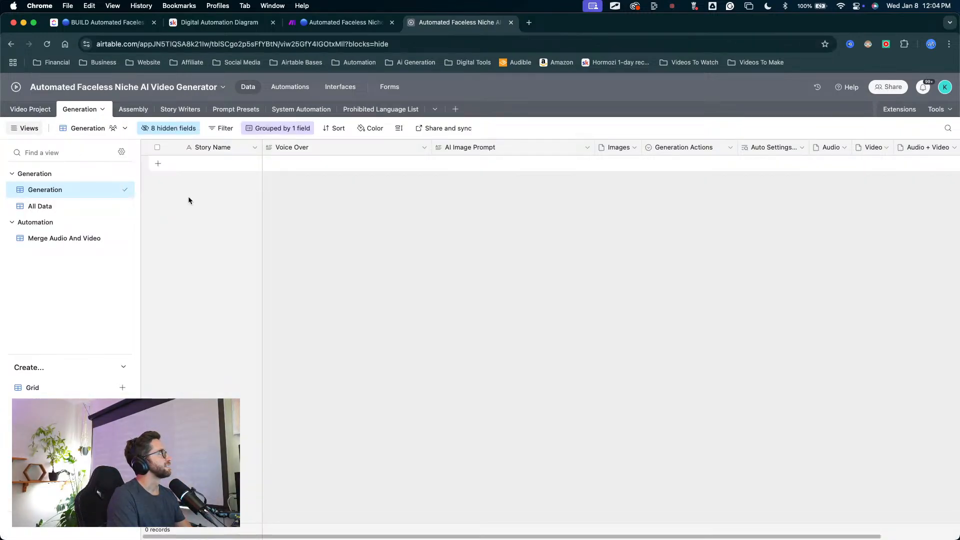
{"action": "left_click", "coordinate": [133, 109]}
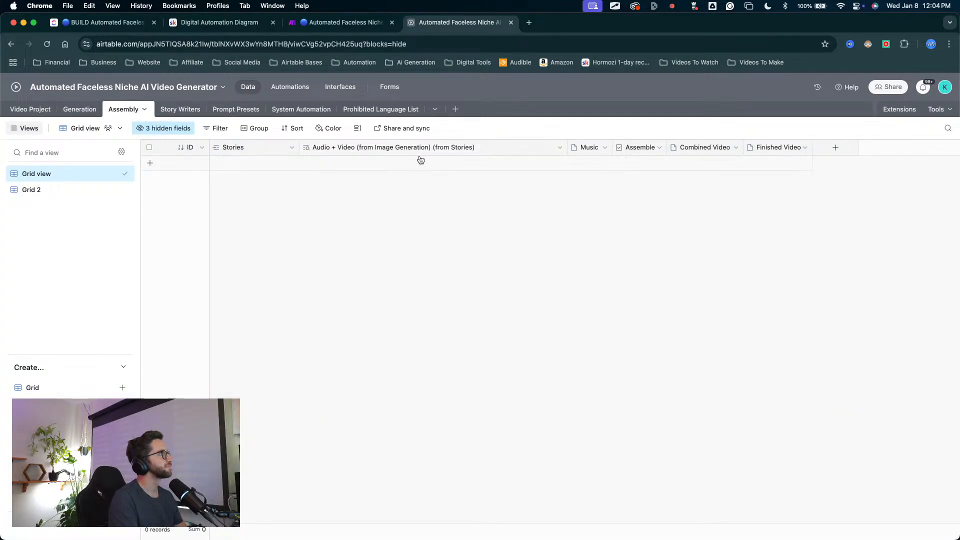
{"action": "left_click", "coordinate": [183, 109]}
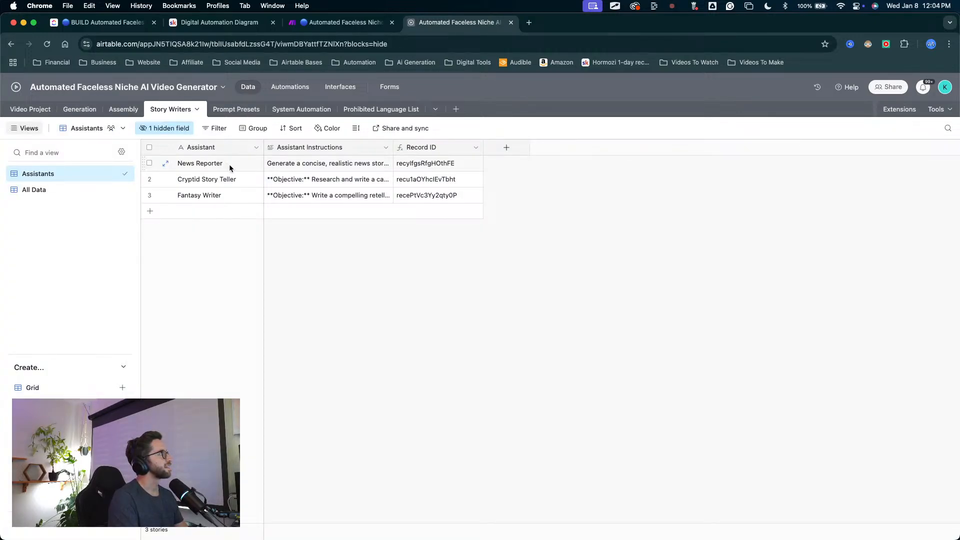
{"action": "left_click", "coordinate": [229, 109]}
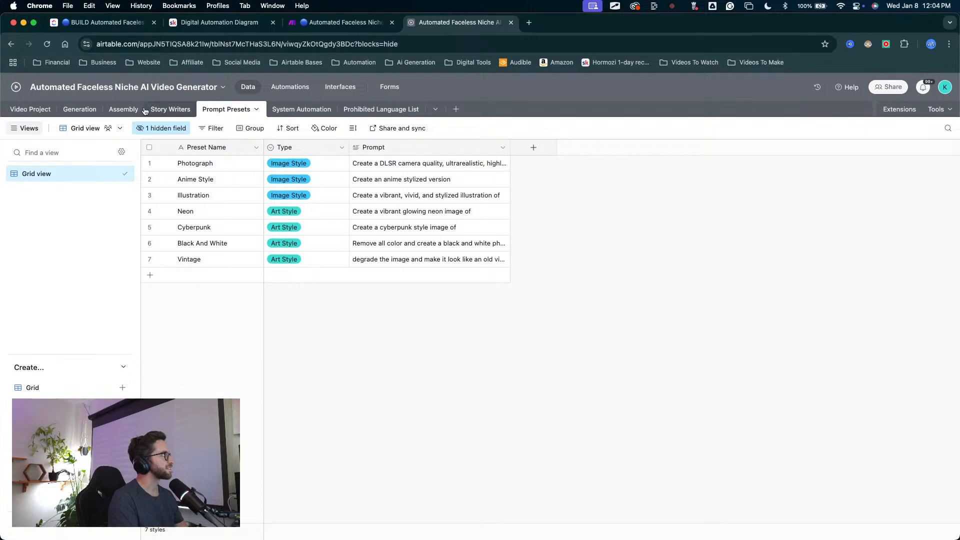
{"action": "left_click", "coordinate": [31, 109]}
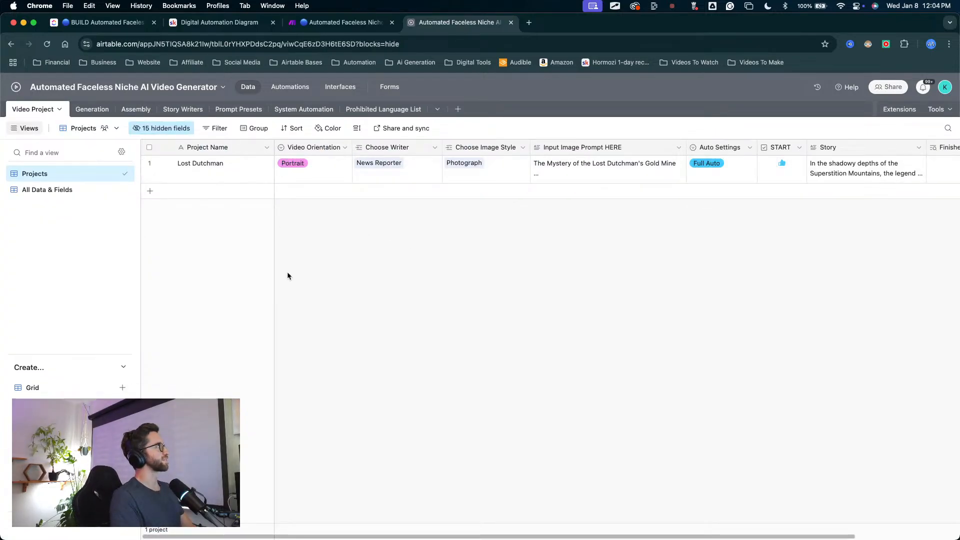
Step: Switch to the Make scenario and look over its full module layout
{"action": "left_click", "coordinate": [345, 22]}
{"action": "mouse_move", "coordinate": [577, 182]}
{"action": "left_mouse_down"}
{"action": "mouse_move", "coordinate": [348, 279]}
{"action": "mouse_move", "coordinate": [505, 302]}
{"action": "mouse_move", "coordinate": [442, 292]}
{"action": "left_mouse_up"}
{"action": "key", "text": "Escape"}
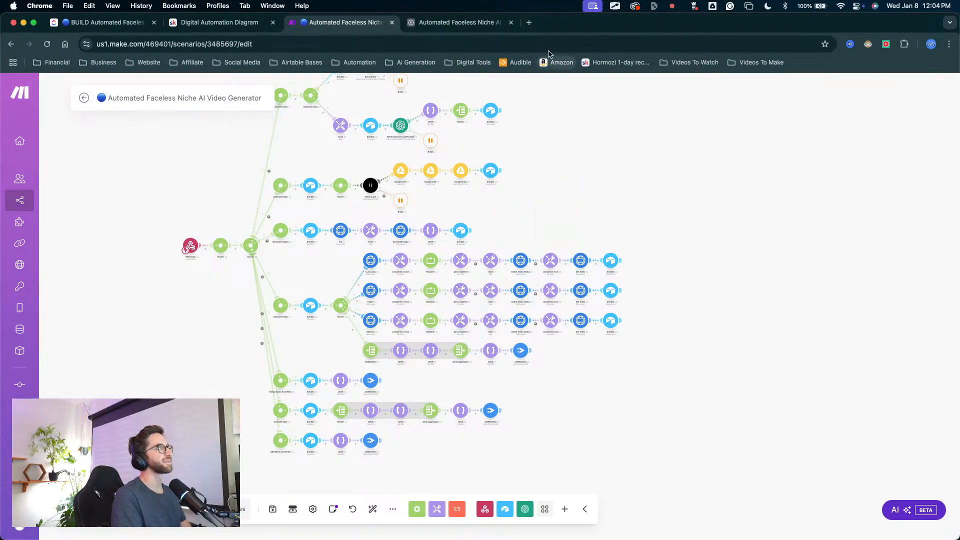
Step: Open the fal.ai model gallery in a new browser tab from the Automation bookmarks
{"action": "left_click", "coordinate": [528, 23]}
{"action": "left_click", "coordinate": [411, 62]}
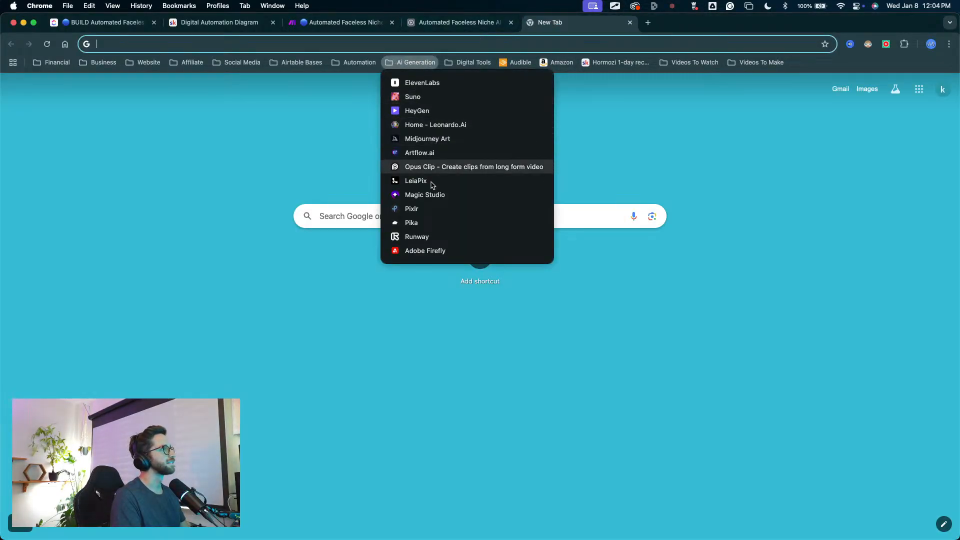
{"action": "left_click", "coordinate": [359, 62]}
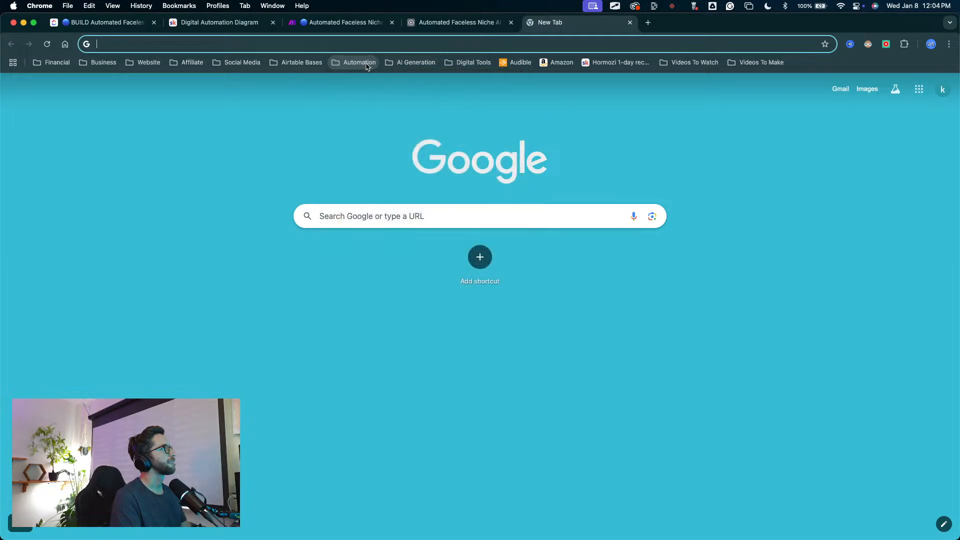
{"action": "left_click", "coordinate": [359, 62]}
{"action": "left_click", "coordinate": [363, 140]}
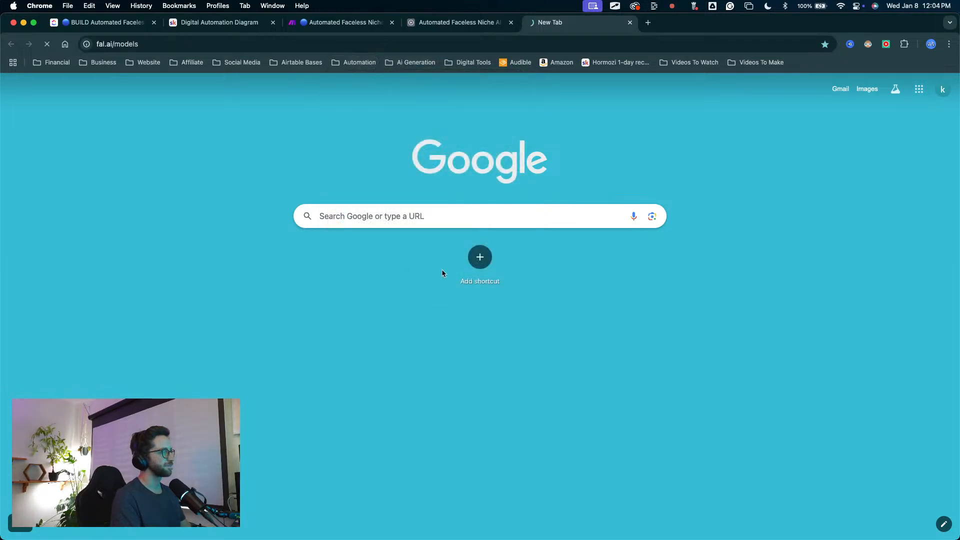
{"action": "key", "text": "ctrl+Up"}
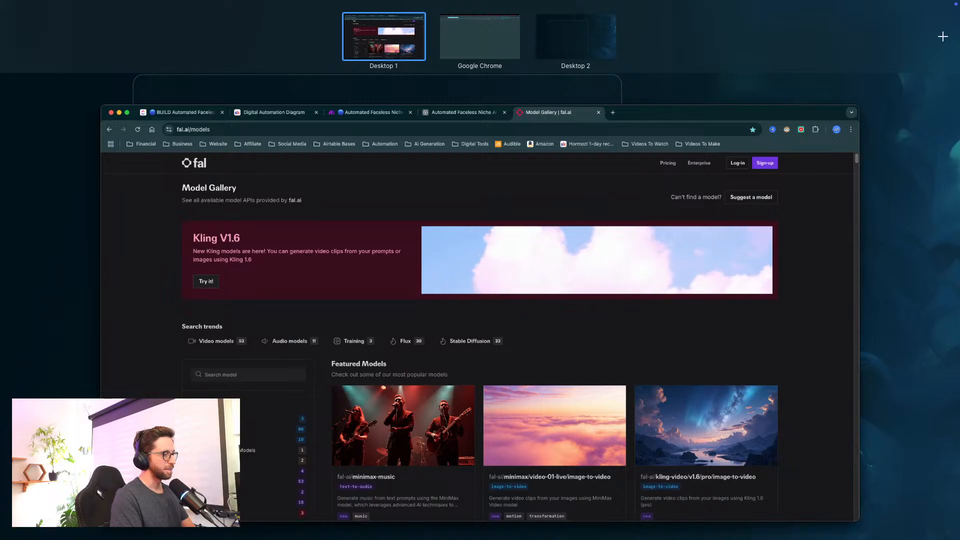
{"action": "key", "text": "ctrl+Up"}
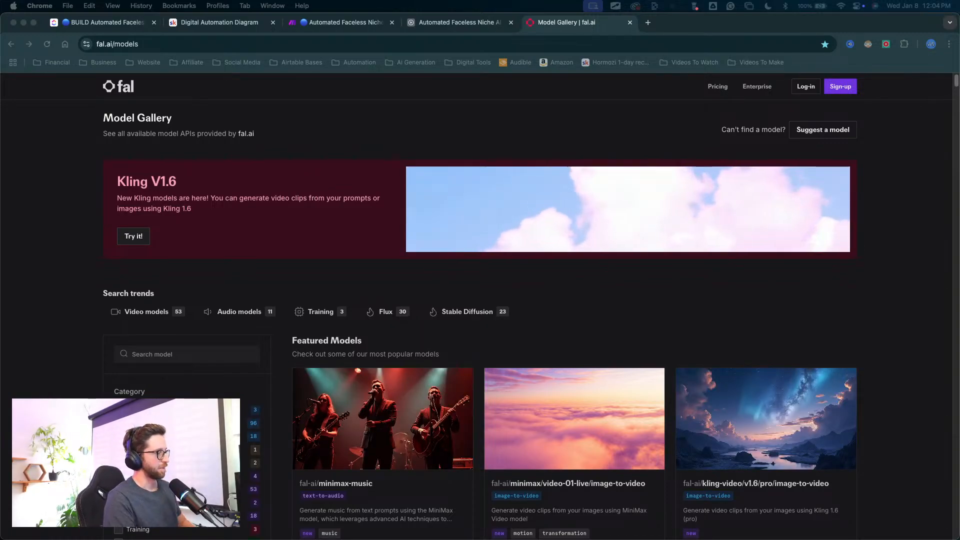
{"action": "key", "text": "ctrl+Up"}
{"action": "key", "text": "ctrl+Up"}
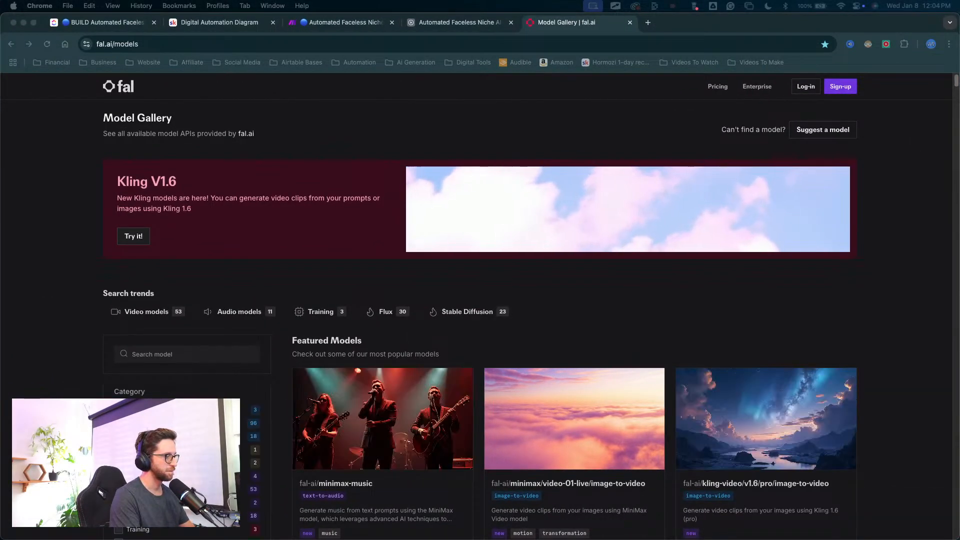
{"action": "key", "text": "ctrl+Up"}
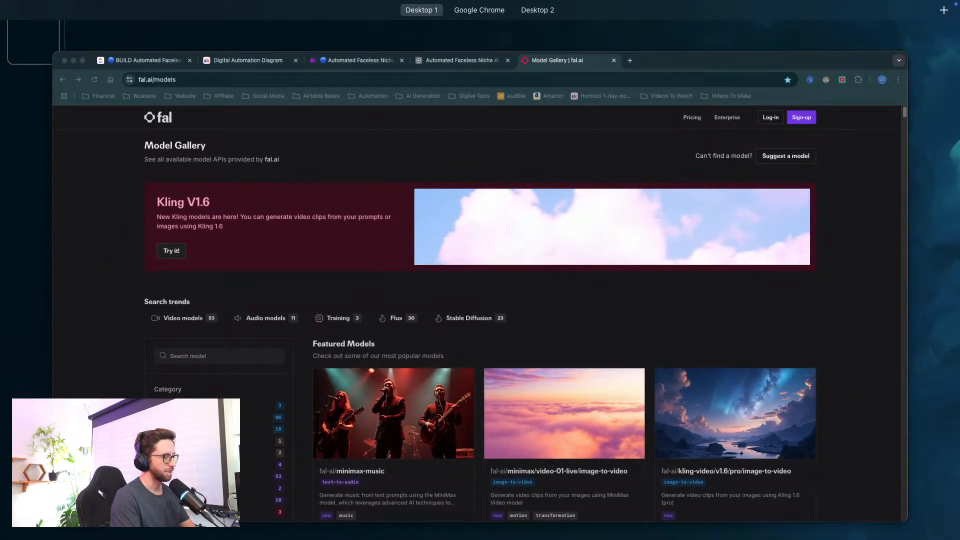
{"action": "key", "text": "ctrl+Up"}
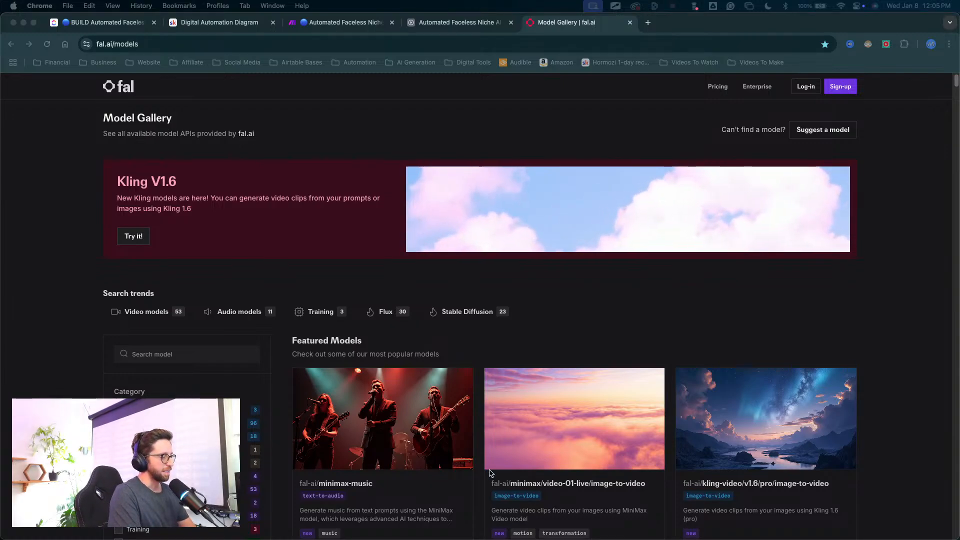
{"action": "key", "text": "super+r"}
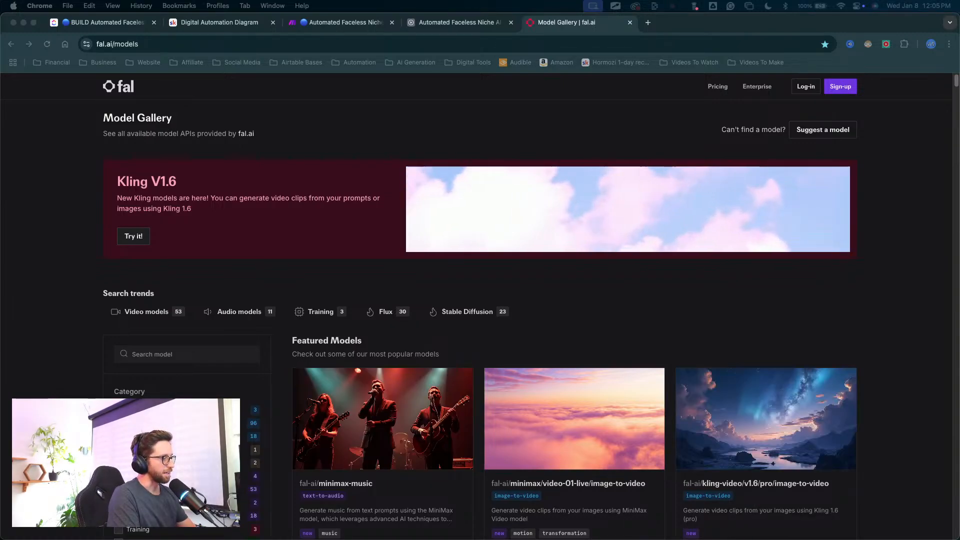
Step: Return to the Make scenario and examine the Luma Labs, haiper and Minimax routes of the Generate Video branch
{"action": "key", "text": "ctrl+Up"}
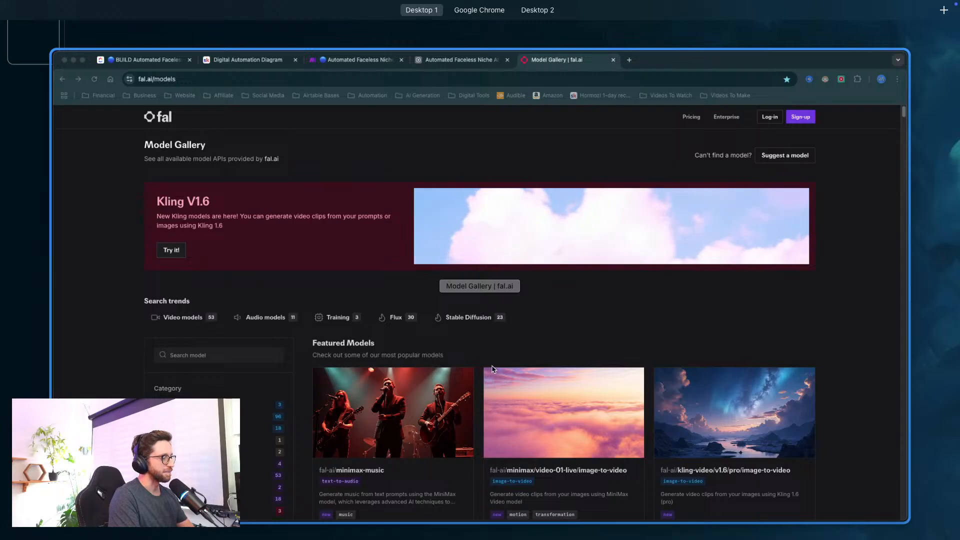
{"action": "key", "text": "ctrl+Up"}
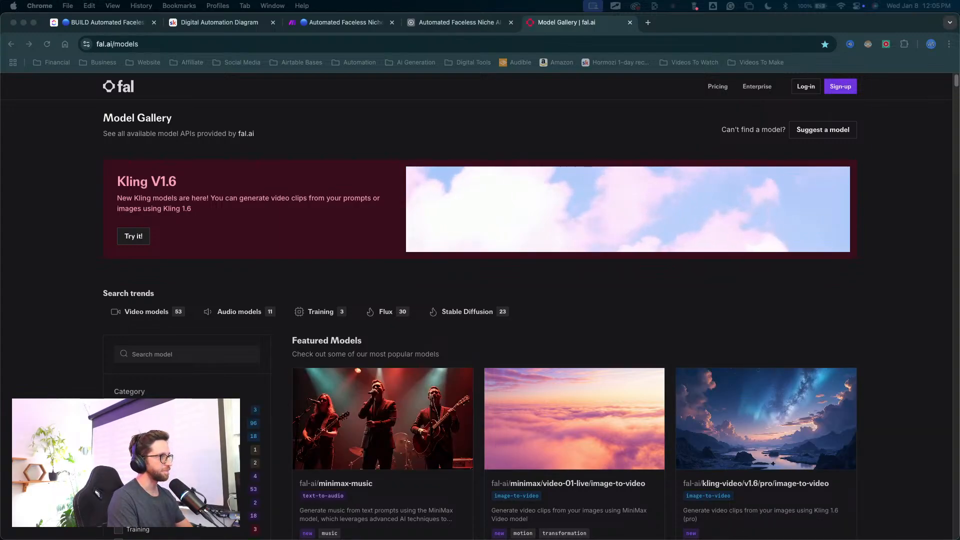
{"action": "left_click", "coordinate": [455, 24]}
{"action": "left_click", "coordinate": [326, 25]}
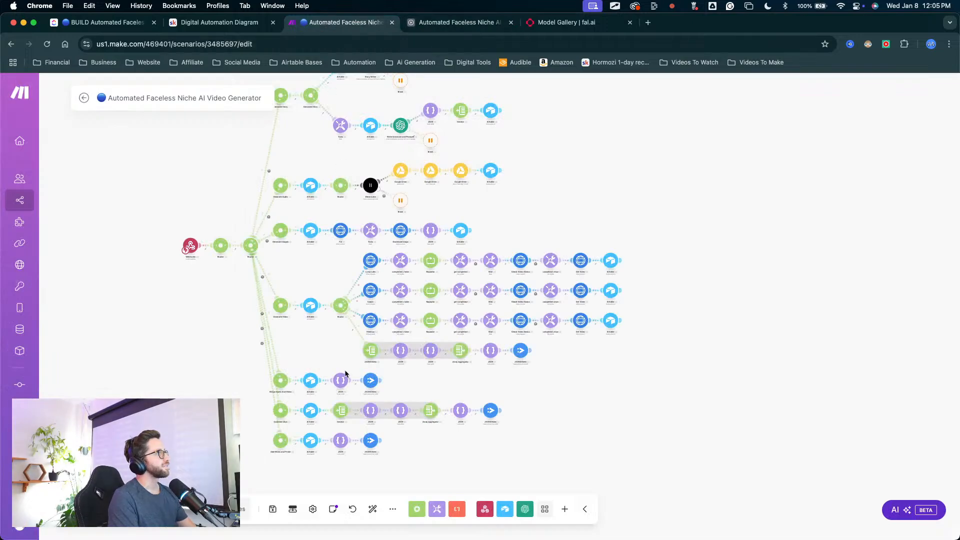
{"action": "mouse_move", "coordinate": [224, 176]}
{"action": "left_mouse_down"}
{"action": "mouse_move", "coordinate": [300, 305]}
{"action": "mouse_move", "coordinate": [365, 265]}
{"action": "left_mouse_up"}
{"action": "scroll", "coordinate": [349, 266], "scroll_direction": "up", "scroll_amount": 5}
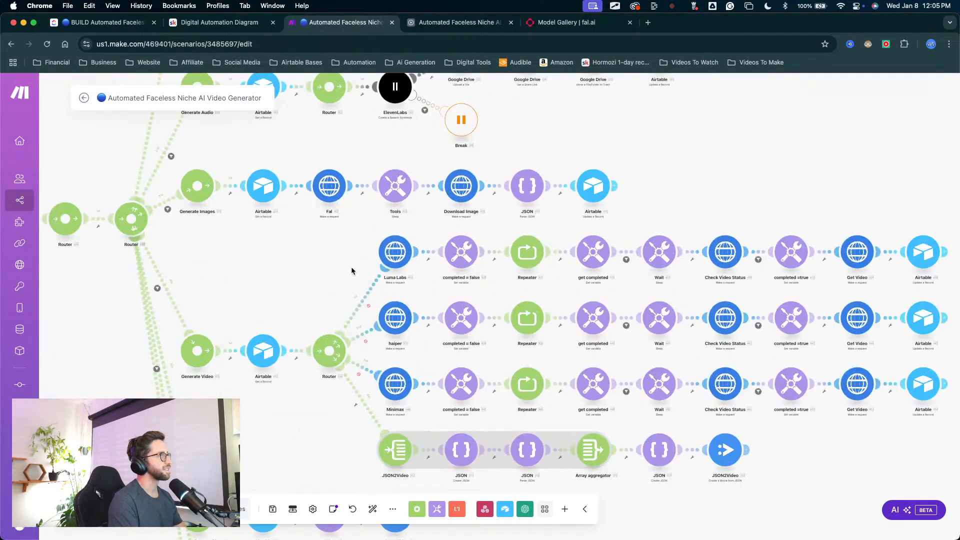
{"action": "scroll", "coordinate": [327, 318], "scroll_direction": "up", "scroll_amount": 3}
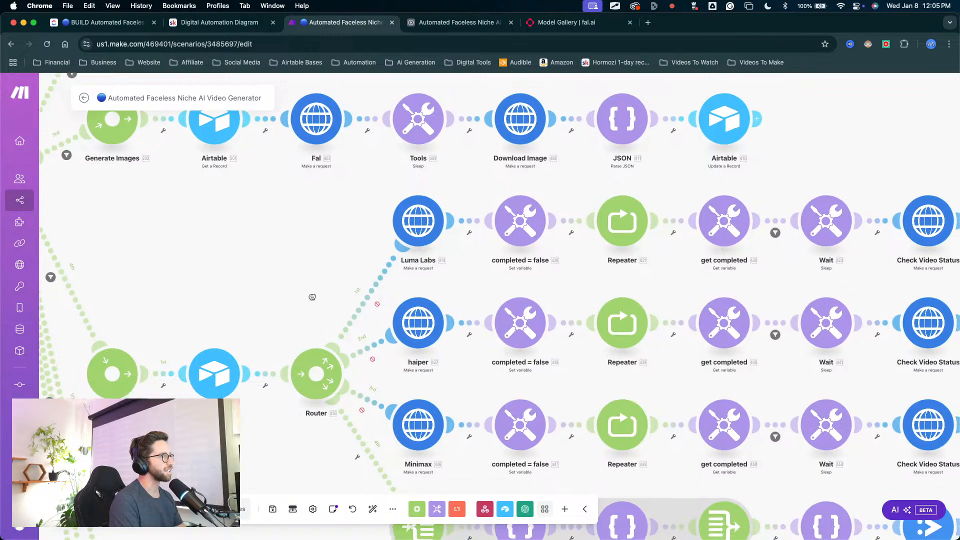
{"action": "mouse_move", "coordinate": [215, 305]}
{"action": "left_mouse_down"}
{"action": "mouse_move", "coordinate": [331, 141]}
{"action": "mouse_move", "coordinate": [375, 236]}
{"action": "mouse_move", "coordinate": [359, 266]}
{"action": "mouse_move", "coordinate": [376, 345]}
{"action": "mouse_move", "coordinate": [367, 323]}
{"action": "mouse_move", "coordinate": [376, 273]}
{"action": "mouse_move", "coordinate": [345, 306]}
{"action": "mouse_move", "coordinate": [372, 372]}
{"action": "mouse_move", "coordinate": [322, 442]}
{"action": "mouse_move", "coordinate": [354, 383]}
{"action": "left_mouse_up"}
{"action": "key", "text": "Escape"}
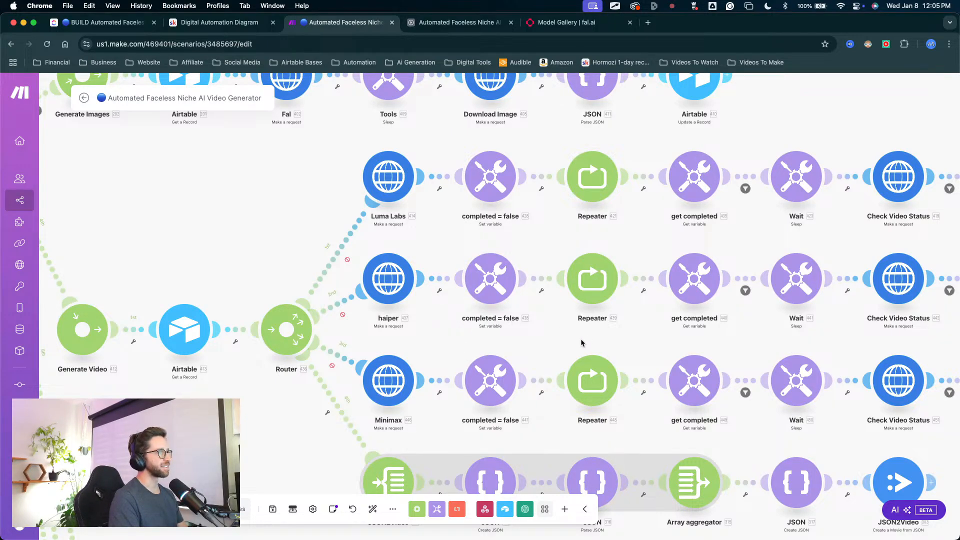
{"action": "scroll", "coordinate": [524, 313], "scroll_direction": "down", "scroll_amount": 3}
{"action": "scroll", "coordinate": [524, 313], "scroll_direction": "down", "scroll_amount": 2}
{"action": "left_click_drag", "start_coordinate": [524, 311], "coordinate": [418, 344]}
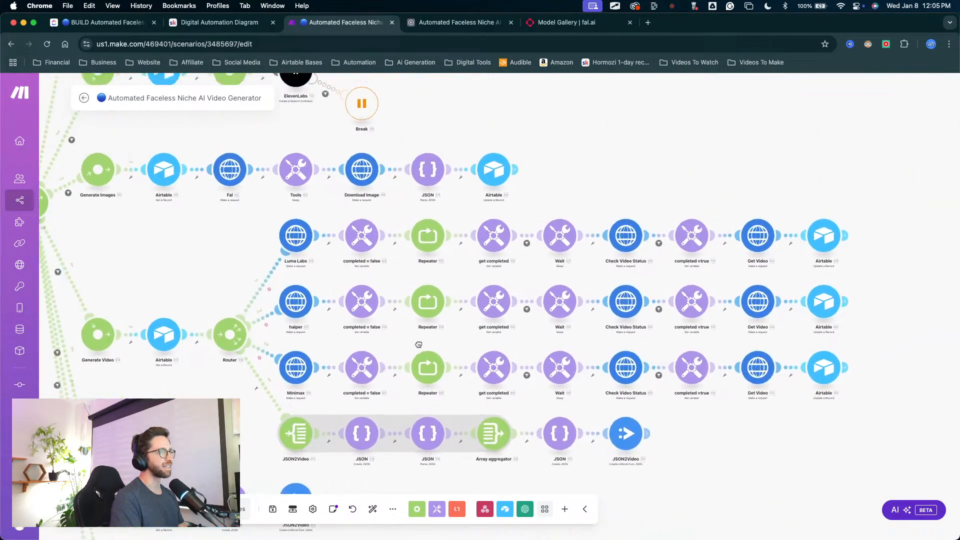
{"action": "key", "text": "ctrl+alt+a"}
{"action": "mouse_move", "coordinate": [415, 116]}
{"action": "left_mouse_down"}
{"action": "mouse_move", "coordinate": [357, 220]}
{"action": "mouse_move", "coordinate": [542, 332]}
{"action": "mouse_move", "coordinate": [475, 281]}
{"action": "mouse_move", "coordinate": [511, 289]}
{"action": "mouse_move", "coordinate": [643, 276]}
{"action": "mouse_move", "coordinate": [418, 247]}
{"action": "mouse_move", "coordinate": [385, 268]}
{"action": "mouse_move", "coordinate": [426, 291]}
{"action": "mouse_move", "coordinate": [532, 290]}
{"action": "mouse_move", "coordinate": [465, 274]}
{"action": "mouse_move", "coordinate": [765, 305]}
{"action": "mouse_move", "coordinate": [561, 308]}
{"action": "mouse_move", "coordinate": [578, 338]}
{"action": "mouse_move", "coordinate": [896, 286]}
{"action": "mouse_move", "coordinate": [685, 296]}
{"action": "left_mouse_up"}
{"action": "key", "text": "Escape"}
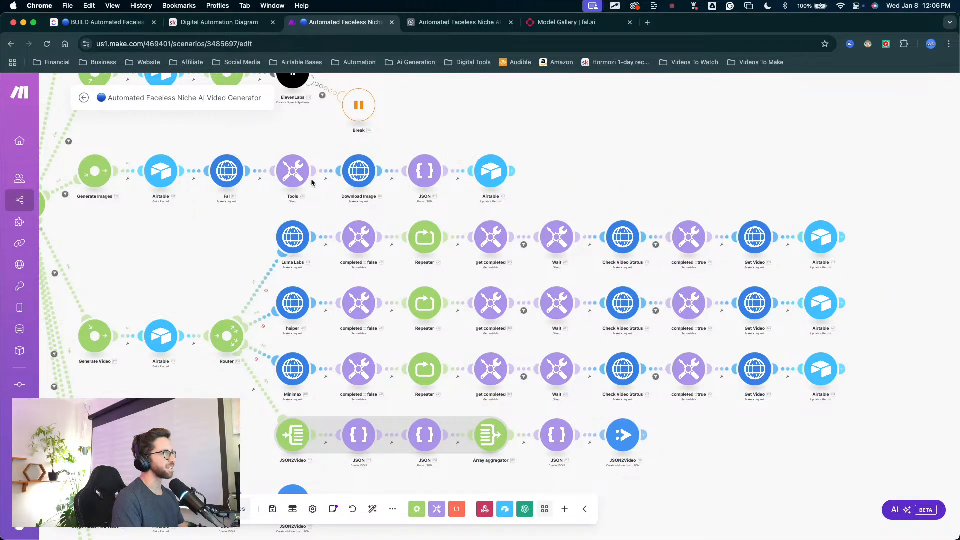
Step: Review the Generate Video router's routes and select the modules of its JSON2Video route
{"action": "scroll", "coordinate": [220, 265], "scroll_direction": "down", "scroll_amount": 3}
{"action": "scroll", "coordinate": [244, 241], "scroll_direction": "up", "scroll_amount": 3}
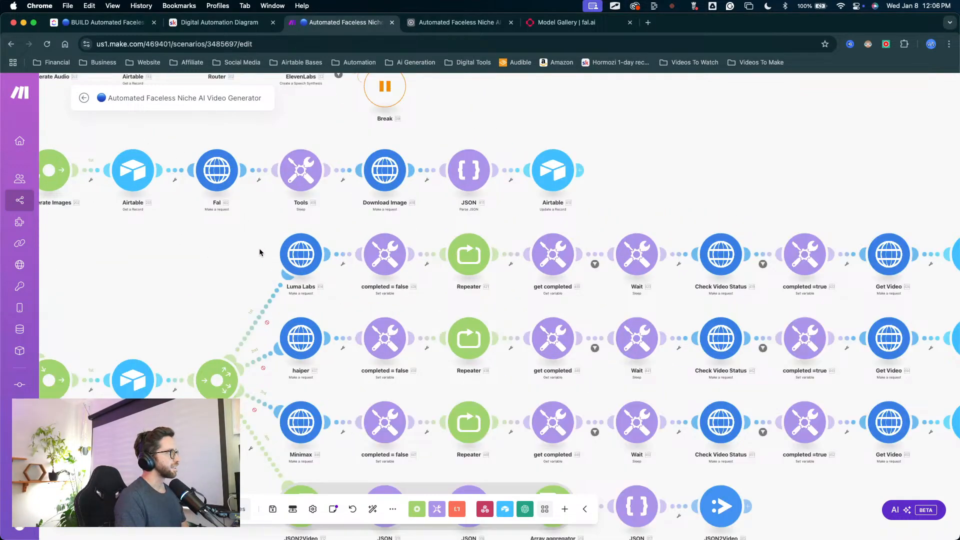
{"action": "scroll", "coordinate": [259, 248], "scroll_direction": "down", "scroll_amount": 2}
{"action": "scroll", "coordinate": [259, 248], "scroll_direction": "left", "scroll_amount": 3}
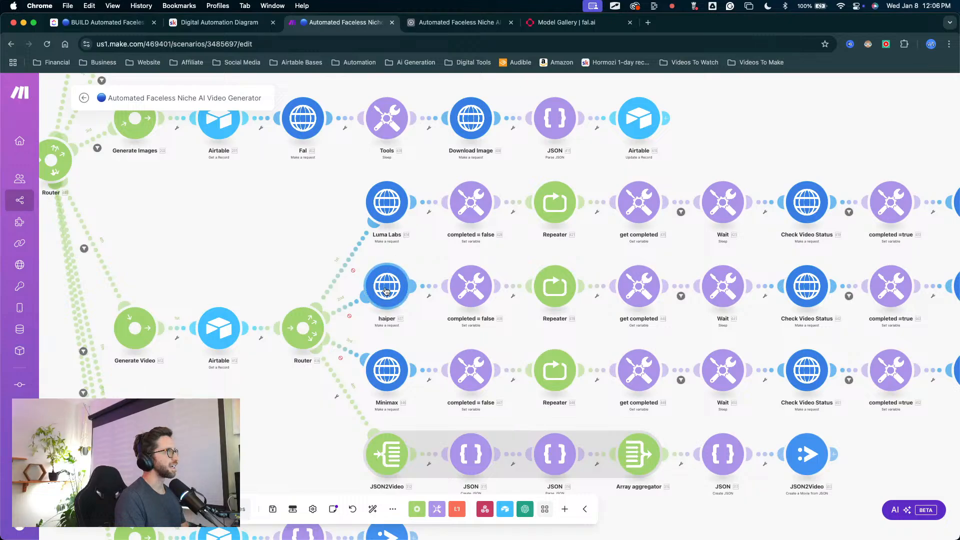
{"action": "scroll", "coordinate": [340, 335], "scroll_direction": "down", "scroll_amount": 3}
{"action": "scroll", "coordinate": [340, 335], "scroll_direction": "right", "scroll_amount": 3}
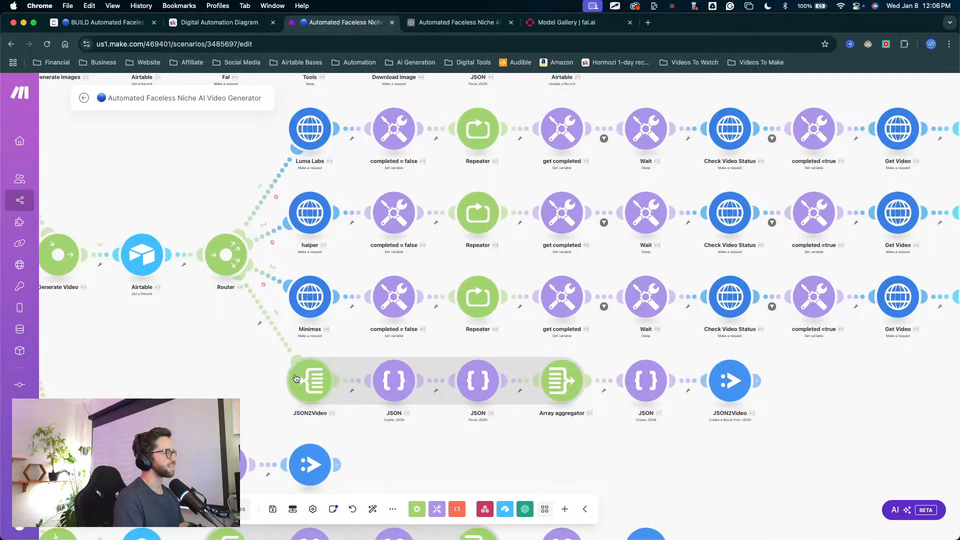
{"action": "left_click_drag", "start_coordinate": [260, 370], "coordinate": [773, 424]}
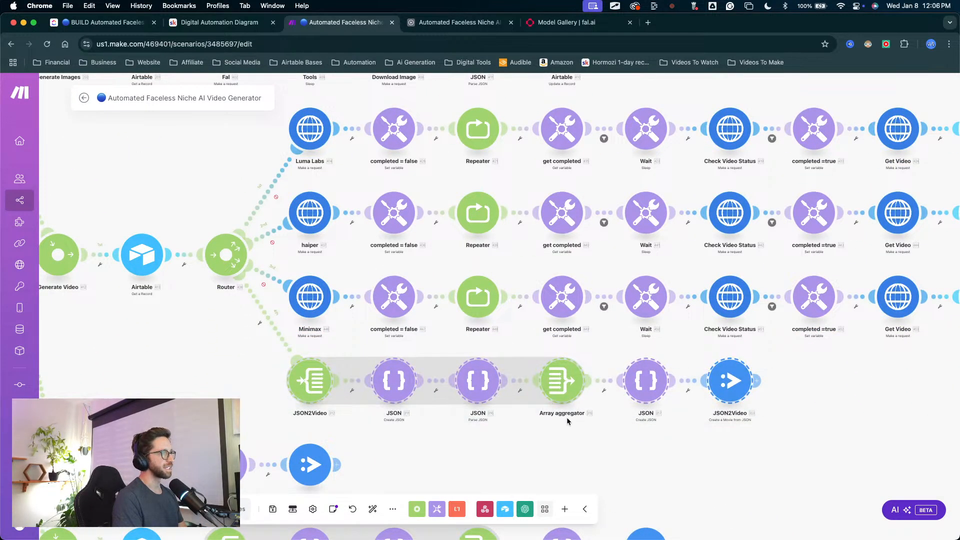
Step: Select the Minimax route's modules, from the Minimax request to its final Airtable module, and duplicate them
{"action": "scroll", "coordinate": [566, 417], "scroll_direction": "down", "scroll_amount": 3}
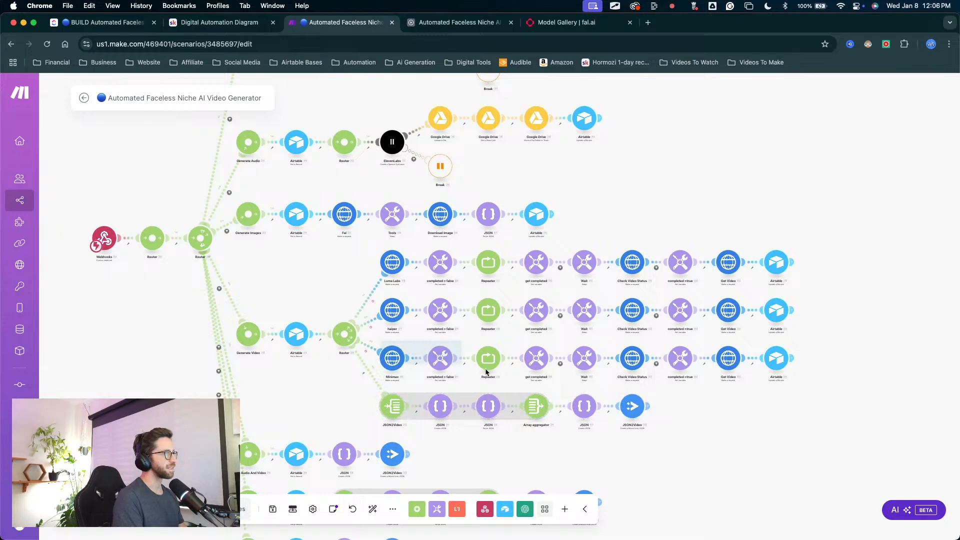
{"action": "left_click_drag", "start_coordinate": [486, 372], "coordinate": [826, 374]}
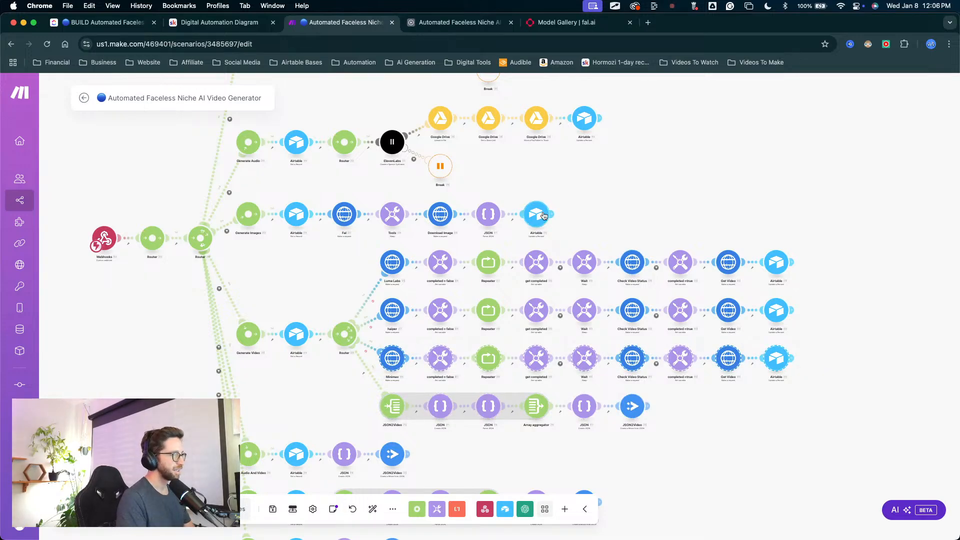
{"action": "key", "text": "super+c"}
{"action": "key", "text": "super+v"}
Step: Move the duplicated Minimax chain into empty space beyond the JSON2Video route and connect it to the Generate Video router
{"action": "scroll", "coordinate": [575, 400], "scroll_direction": "down", "scroll_amount": 4}
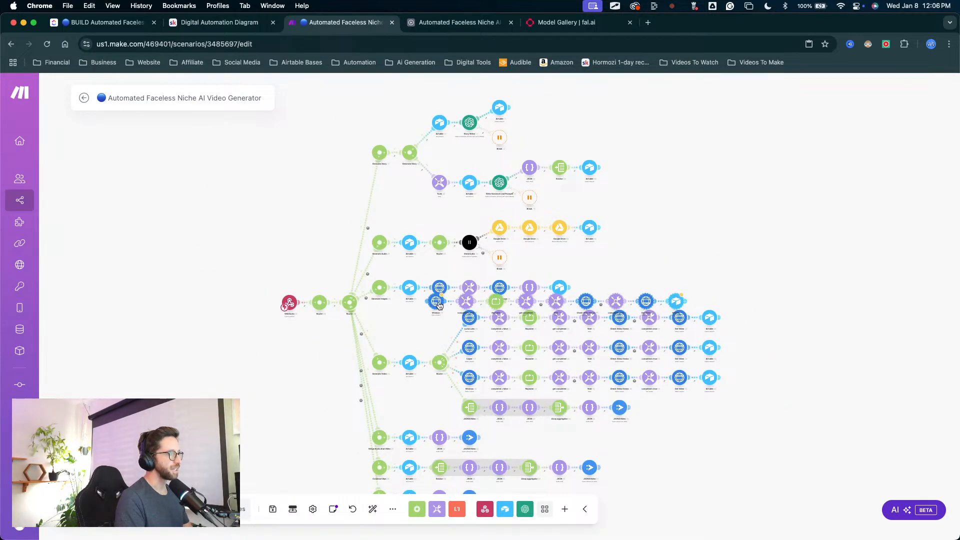
{"action": "left_click_drag", "start_coordinate": [439, 305], "coordinate": [437, 378]}
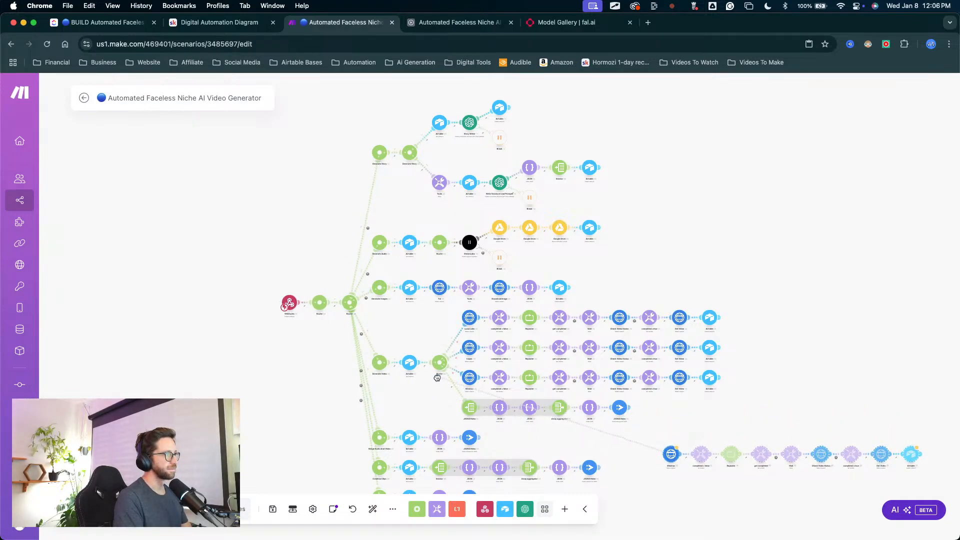
{"action": "left_click_drag", "start_coordinate": [705, 436], "coordinate": [428, 339]}
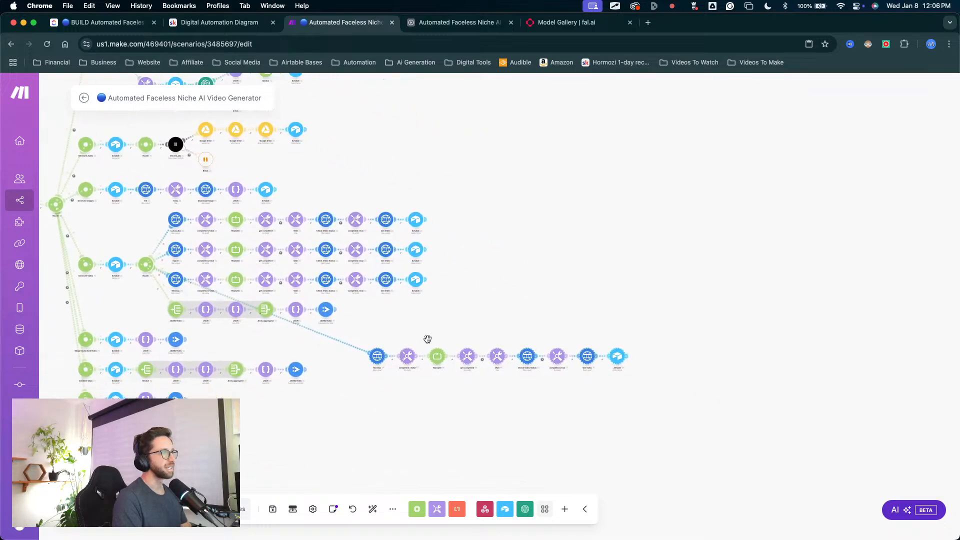
{"action": "scroll", "coordinate": [428, 339], "scroll_direction": "up", "scroll_amount": 5}
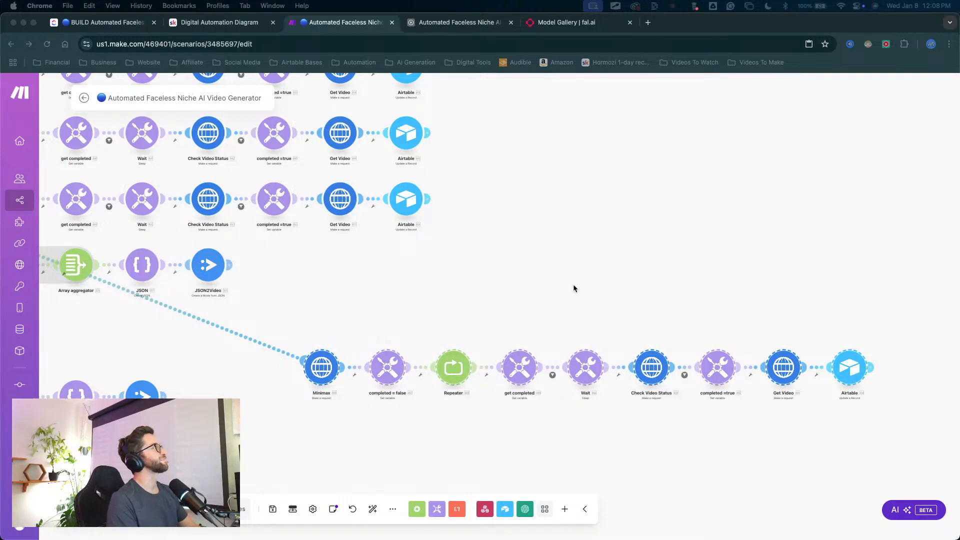
Step: Look over the whole scenario layout, from the webhook and routers to the generation routes and the duplicated Minimax chain
{"action": "left_click", "coordinate": [542, 261]}
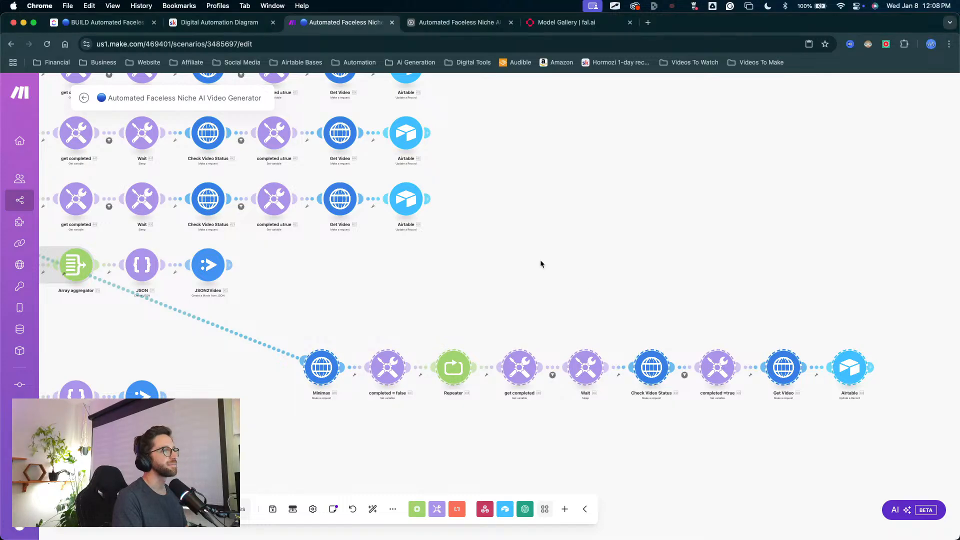
{"action": "left_click_drag", "start_coordinate": [426, 296], "coordinate": [375, 266]}
{"action": "left_click_drag", "start_coordinate": [295, 288], "coordinate": [622, 360]}
{"action": "scroll", "coordinate": [550, 381], "scroll_direction": "down", "scroll_amount": 5}
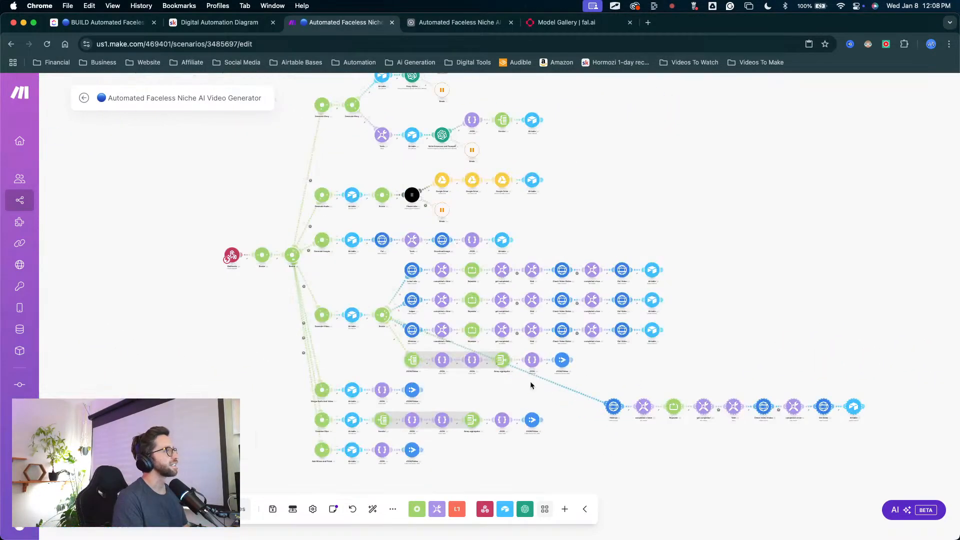
{"action": "mouse_move", "coordinate": [345, 258]}
{"action": "left_mouse_down"}
{"action": "mouse_move", "coordinate": [318, 302]}
{"action": "mouse_move", "coordinate": [332, 262]}
{"action": "left_mouse_up"}
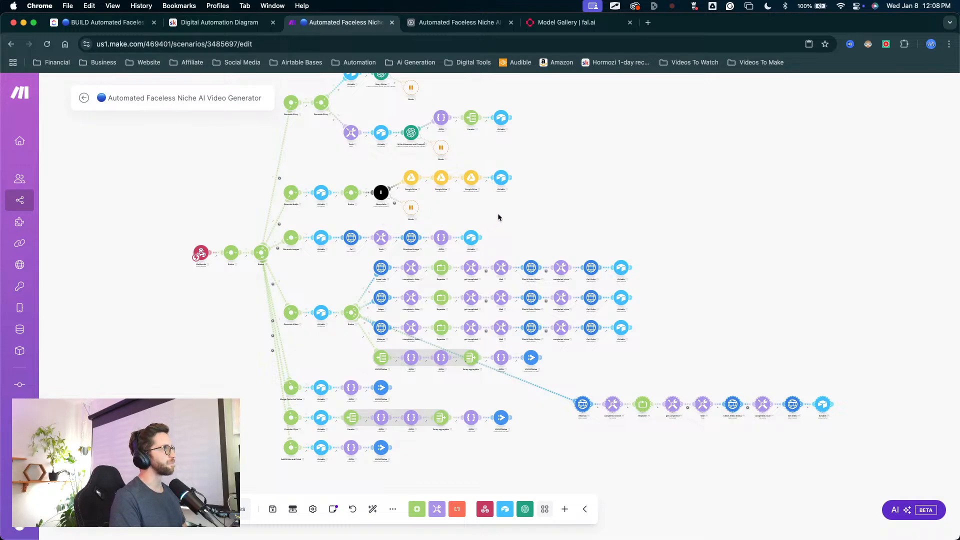
{"action": "scroll", "coordinate": [520, 218], "scroll_direction": "up", "scroll_amount": 2}
{"action": "scroll", "coordinate": [520, 217], "scroll_direction": "right", "scroll_amount": 2}
{"action": "scroll", "coordinate": [247, 215], "scroll_direction": "up", "scroll_amount": 2}
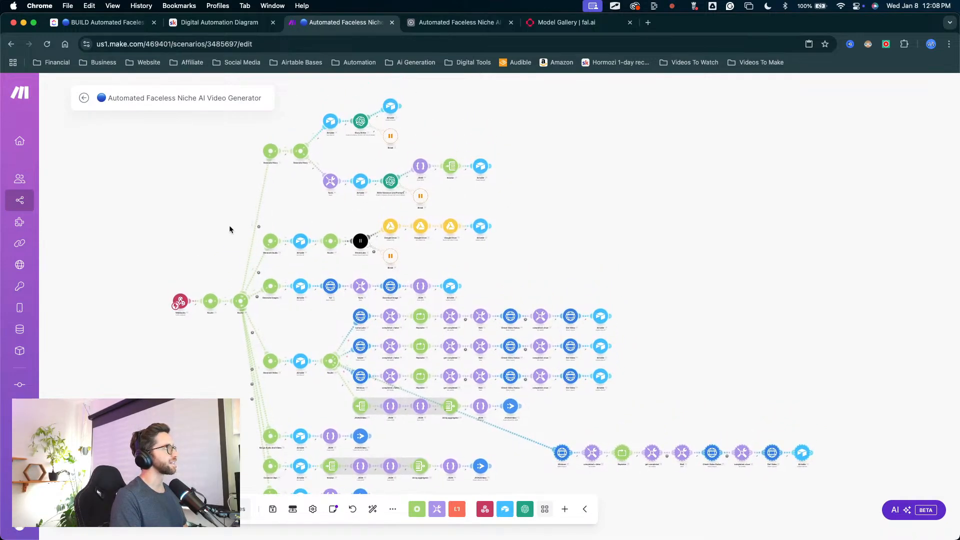
{"action": "left_click_drag", "start_coordinate": [327, 262], "coordinate": [322, 209]}
{"action": "left_click_drag", "start_coordinate": [238, 227], "coordinate": [246, 276]}
{"action": "key", "text": "ctrl+a"}
{"action": "mouse_move", "coordinate": [162, 288]}
{"action": "left_mouse_down"}
{"action": "mouse_move", "coordinate": [439, 176]}
{"action": "mouse_move", "coordinate": [246, 267]}
{"action": "mouse_move", "coordinate": [336, 240]}
{"action": "mouse_move", "coordinate": [383, 237]}
{"action": "mouse_move", "coordinate": [323, 272]}
{"action": "mouse_move", "coordinate": [247, 283]}
{"action": "mouse_move", "coordinate": [472, 285]}
{"action": "mouse_move", "coordinate": [255, 274]}
{"action": "mouse_move", "coordinate": [475, 285]}
{"action": "mouse_move", "coordinate": [278, 275]}
{"action": "mouse_move", "coordinate": [439, 280]}
{"action": "mouse_move", "coordinate": [293, 285]}
{"action": "mouse_move", "coordinate": [393, 348]}
{"action": "mouse_move", "coordinate": [257, 381]}
{"action": "mouse_move", "coordinate": [388, 401]}
{"action": "mouse_move", "coordinate": [451, 377]}
{"action": "mouse_move", "coordinate": [392, 366]}
{"action": "left_mouse_up"}
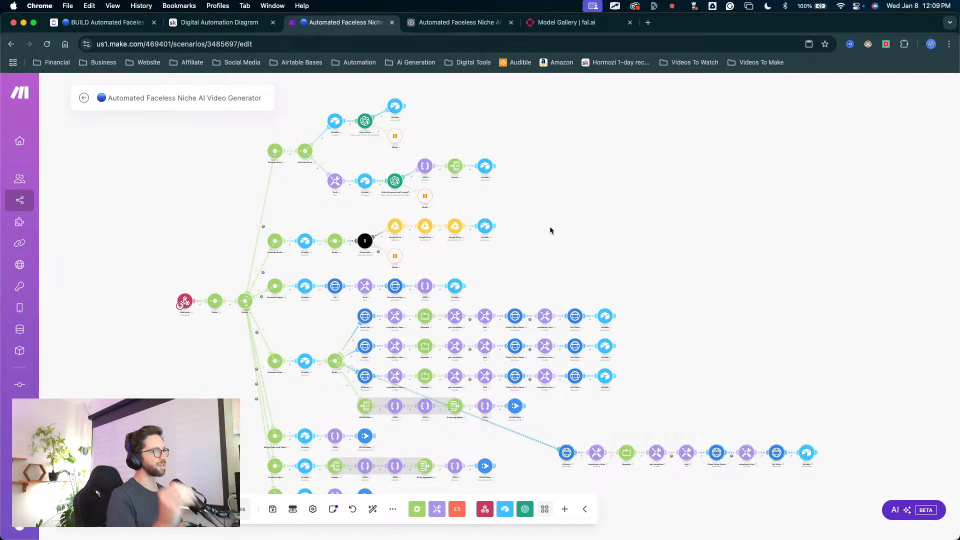
{"action": "scroll", "coordinate": [558, 245], "scroll_direction": "up", "scroll_amount": 3}
{"action": "scroll", "coordinate": [558, 245], "scroll_direction": "down", "scroll_amount": 3}
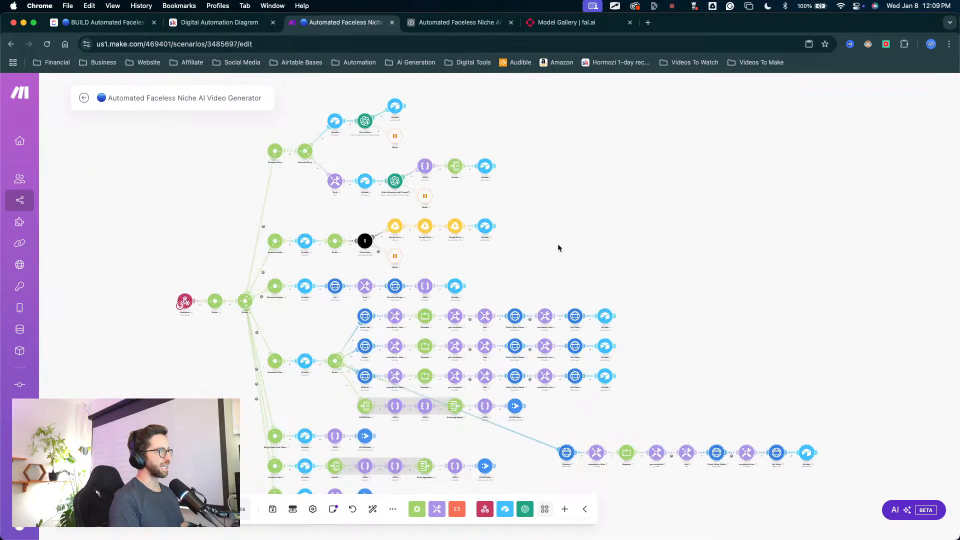
{"action": "left_click_drag", "start_coordinate": [558, 245], "coordinate": [555, 216]}
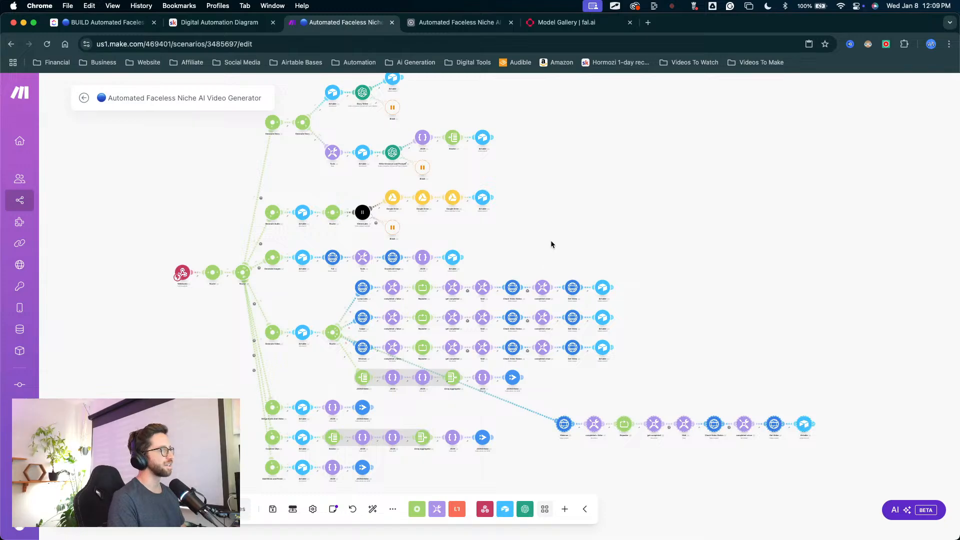
{"action": "scroll", "coordinate": [556, 301], "scroll_direction": "up", "scroll_amount": 3}
{"action": "scroll", "coordinate": [552, 300], "scroll_direction": "down", "scroll_amount": 3}
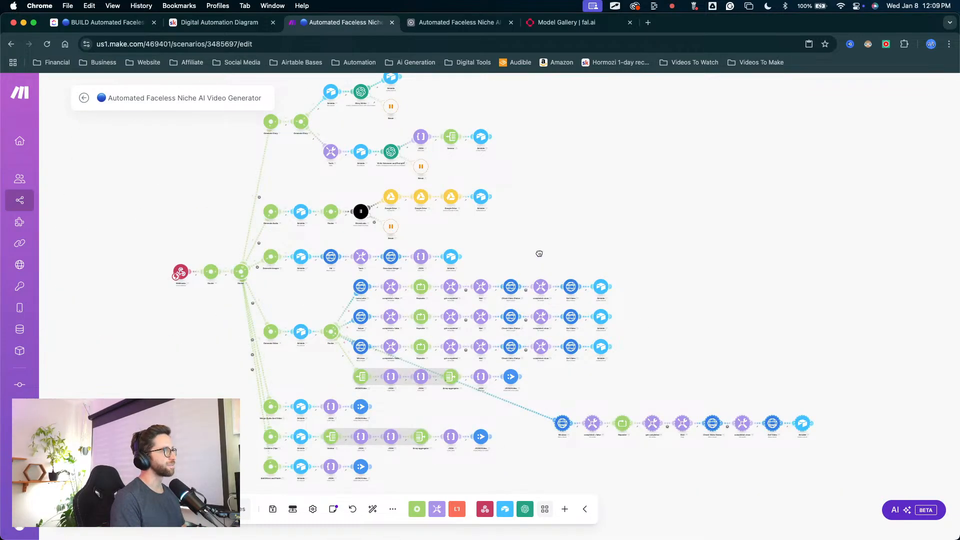
{"action": "left_click_drag", "start_coordinate": [539, 254], "coordinate": [482, 191]}
{"action": "left_click_drag", "start_coordinate": [589, 193], "coordinate": [529, 227]}
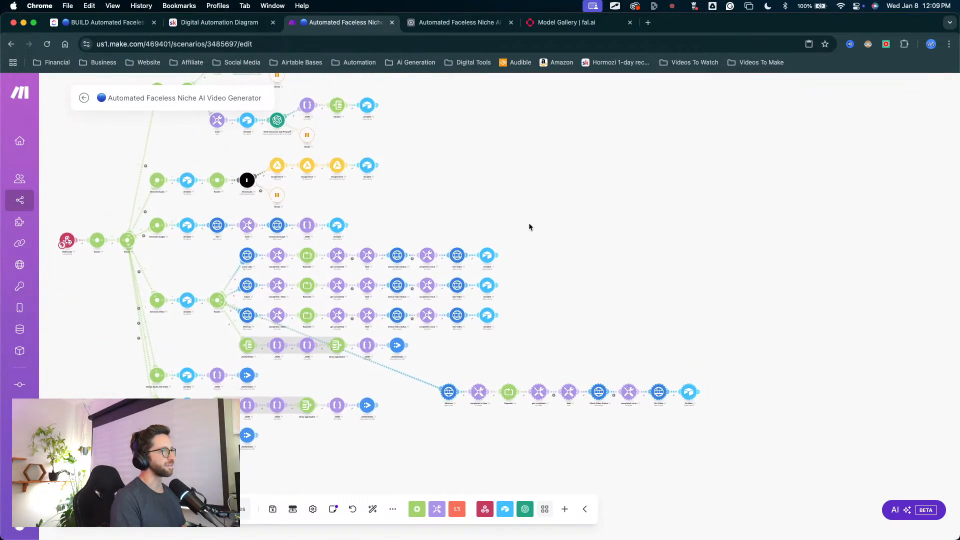
{"action": "left_click_drag", "start_coordinate": [533, 193], "coordinate": [614, 209]}
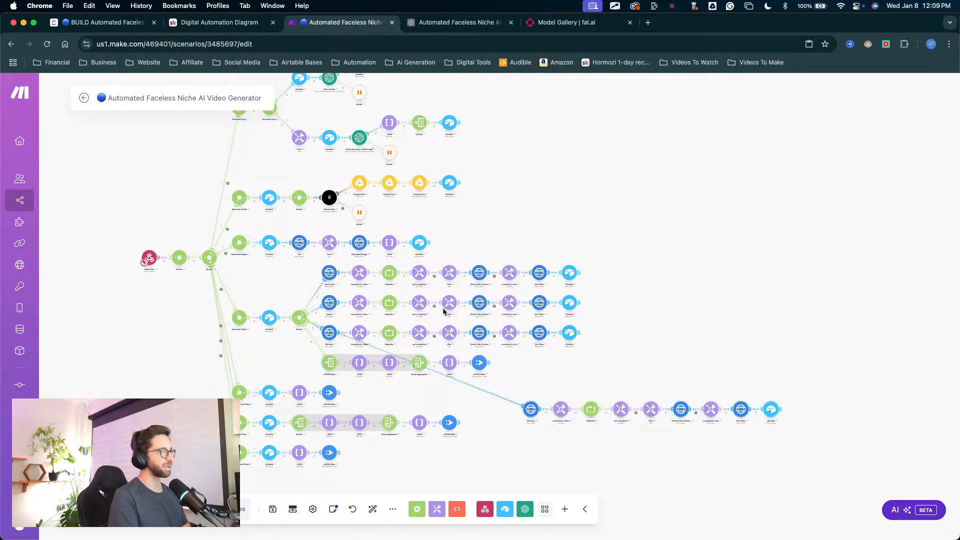
{"action": "key", "text": "ctrl+Up"}
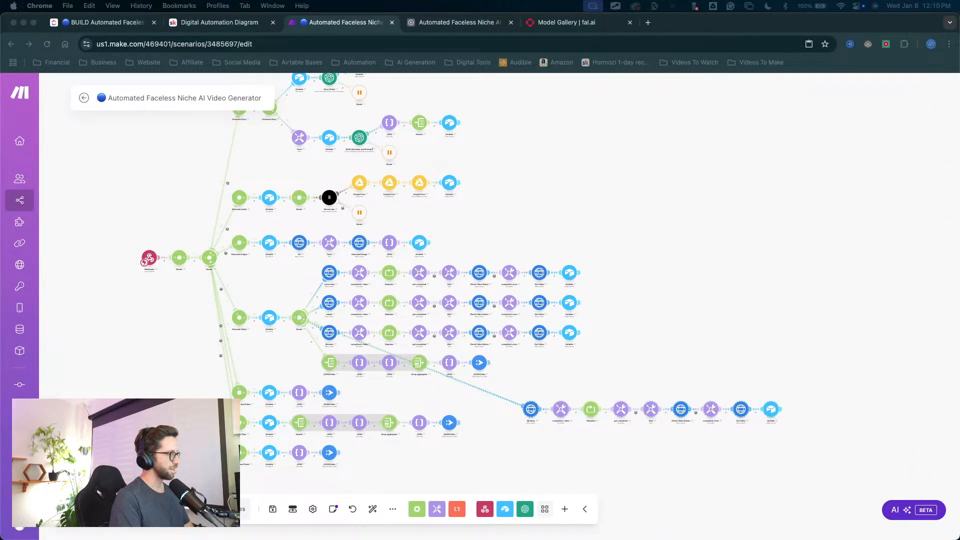
{"action": "left_click", "coordinate": [634, 380]}
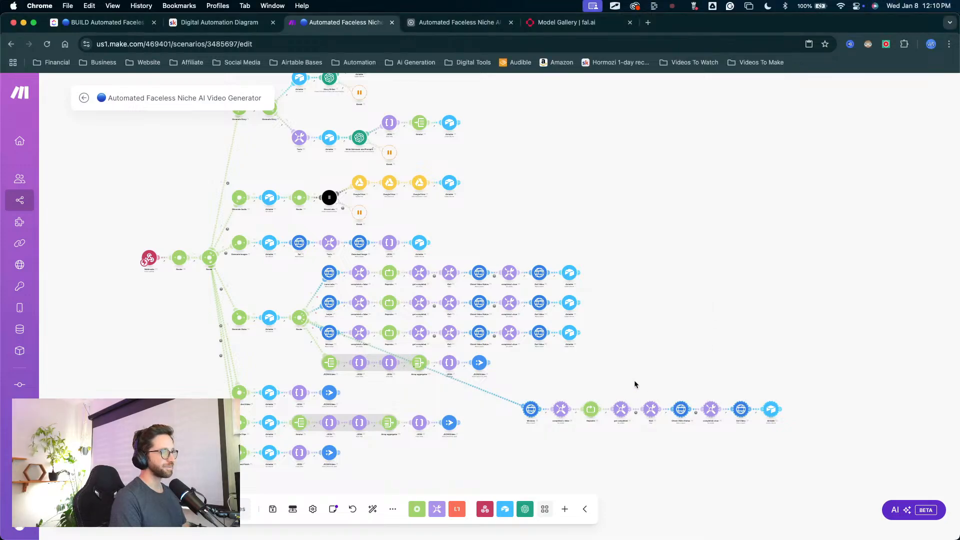
{"action": "left_click_drag", "start_coordinate": [631, 370], "coordinate": [550, 324]}
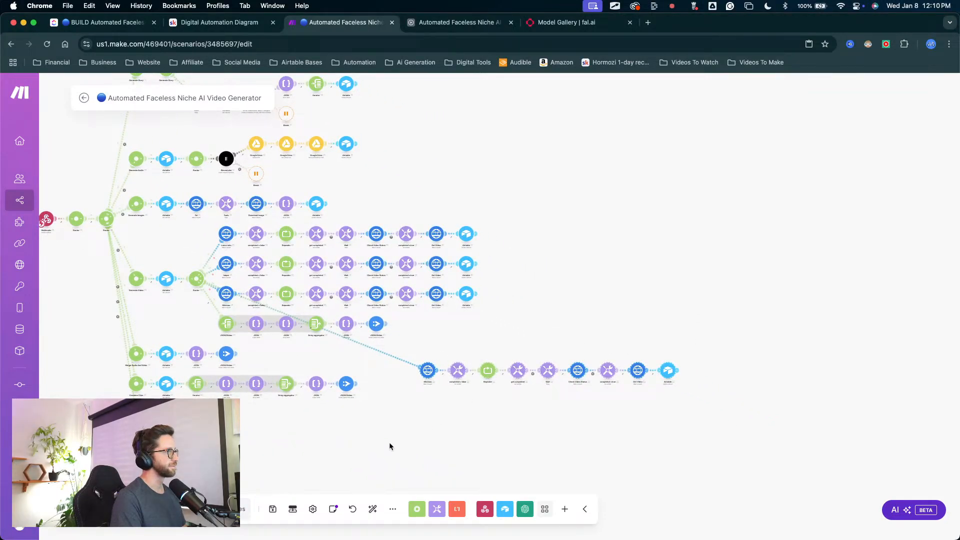
{"action": "left_click_drag", "start_coordinate": [505, 411], "coordinate": [425, 442]}
{"action": "left_click_drag", "start_coordinate": [438, 310], "coordinate": [420, 216]}
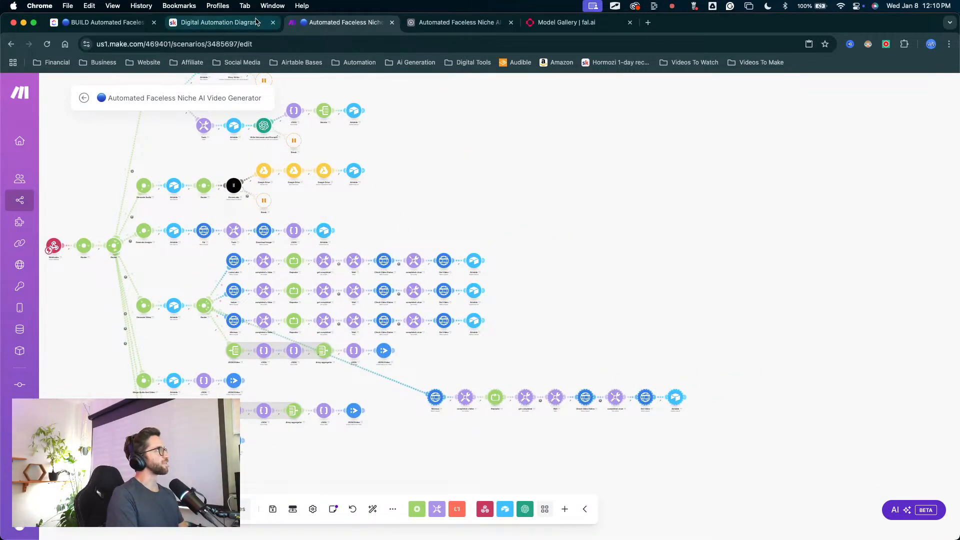
Step: View the Digital Automation Diagram community page on Skool and return to the Video Project table in the Airtable base
{"action": "left_click", "coordinate": [220, 22]}
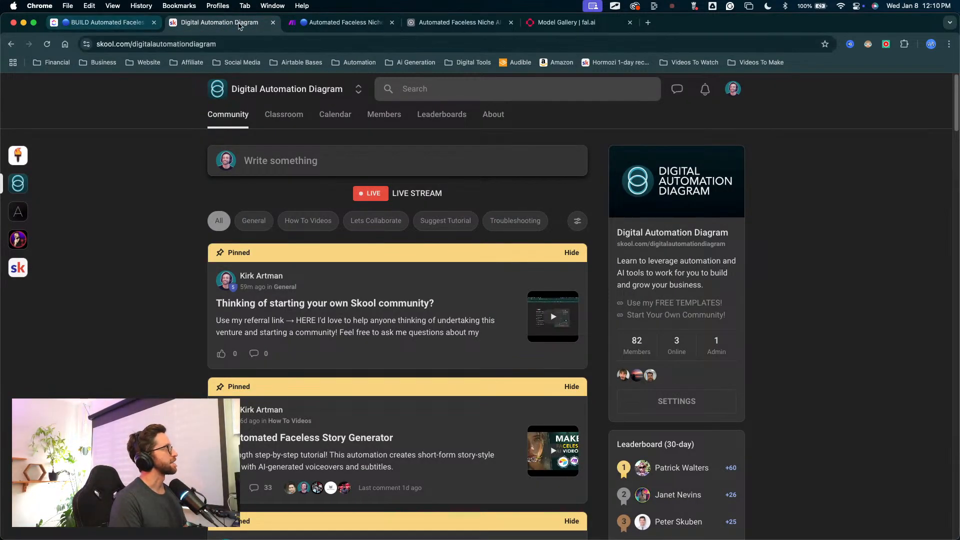
{"action": "left_click", "coordinate": [455, 22]}
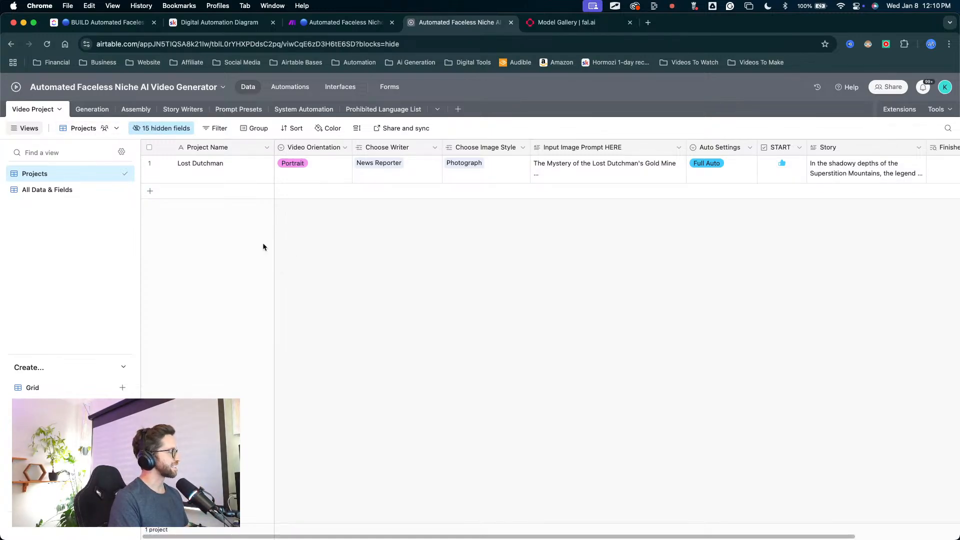
{"action": "mouse_move", "coordinate": [240, 286]}
{"action": "left_mouse_down"}
{"action": "mouse_move", "coordinate": [89, 184]}
{"action": "mouse_move", "coordinate": [106, 118]}
{"action": "mouse_move", "coordinate": [561, 154]}
{"action": "mouse_move", "coordinate": [449, 220]}
{"action": "left_mouse_up"}
{"action": "key", "text": "Escape"}
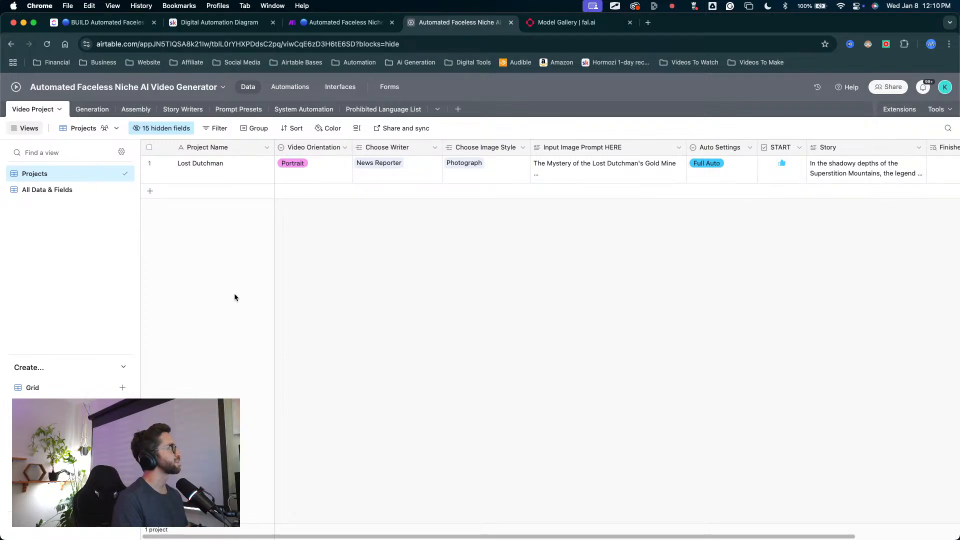
Step: Switch to the Make scenario and view the duplicated route and the settings of its Minimax HTTP request module
{"action": "left_click", "coordinate": [345, 22]}
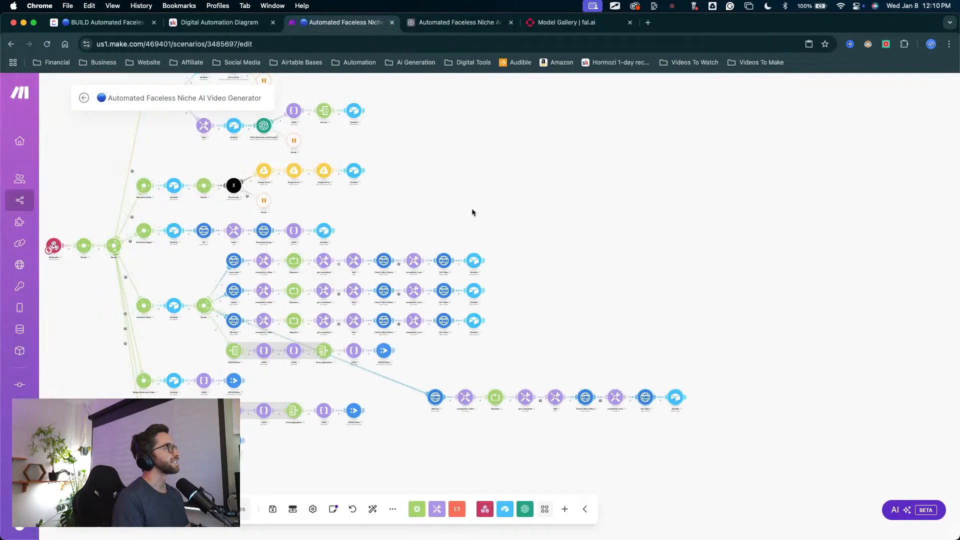
{"action": "scroll", "coordinate": [450, 350], "scroll_direction": "down", "scroll_amount": 3}
{"action": "scroll", "coordinate": [440, 334], "scroll_direction": "up", "scroll_amount": 5}
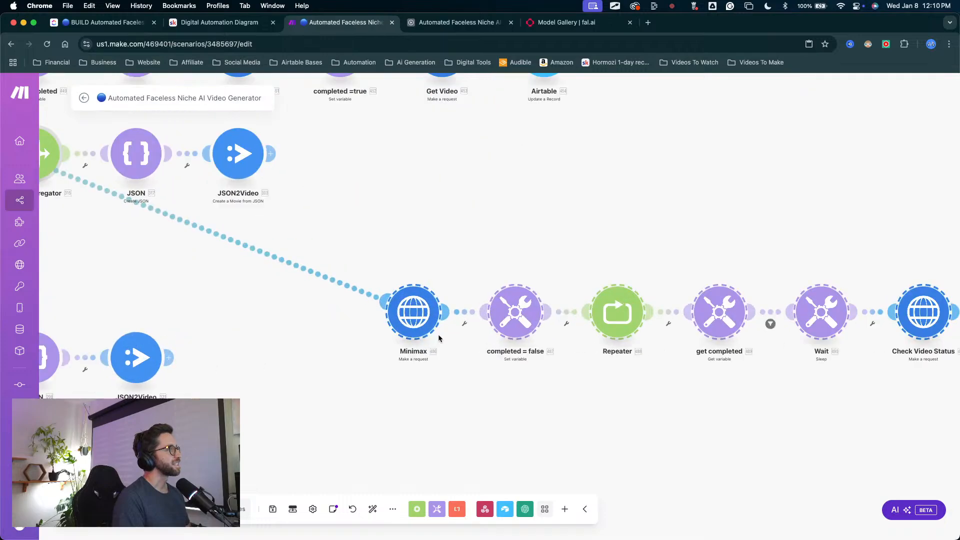
{"action": "scroll", "coordinate": [431, 332], "scroll_direction": "down", "scroll_amount": 3}
{"action": "scroll", "coordinate": [431, 334], "scroll_direction": "up", "scroll_amount": 1}
{"action": "scroll", "coordinate": [432, 336], "scroll_direction": "down", "scroll_amount": 4}
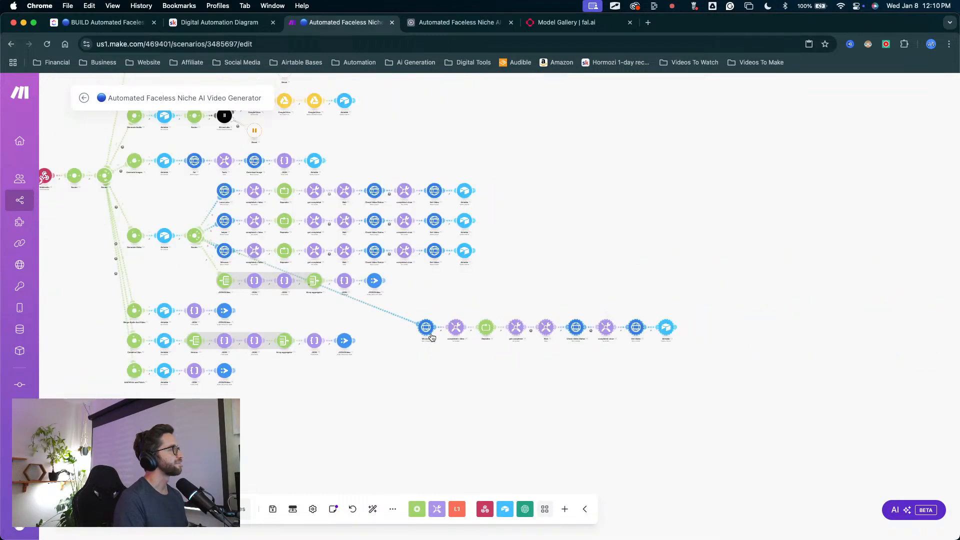
{"action": "left_click_drag", "start_coordinate": [350, 319], "coordinate": [368, 310]}
{"action": "scroll", "coordinate": [439, 308], "scroll_direction": "up", "scroll_amount": 3}
{"action": "left_click", "coordinate": [471, 328]}
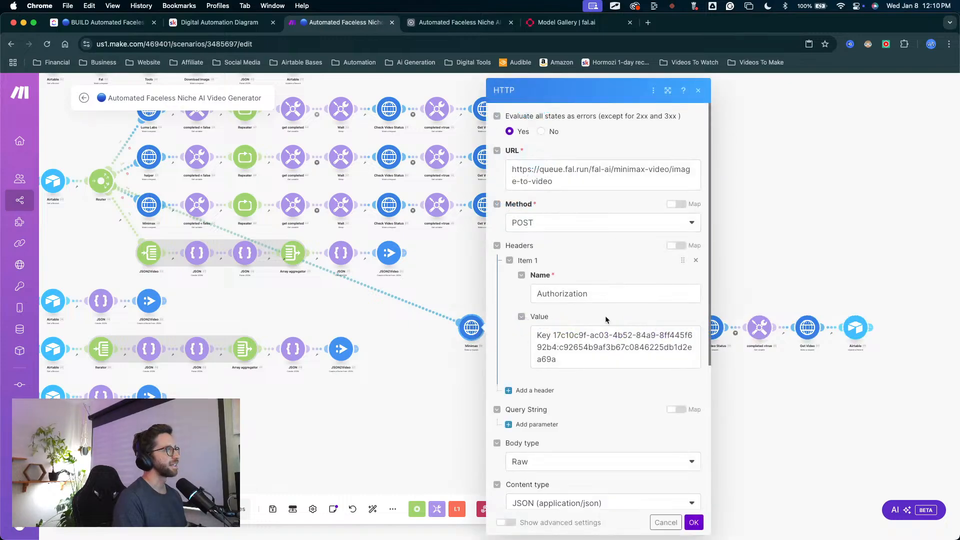
{"action": "left_click", "coordinate": [440, 376]}
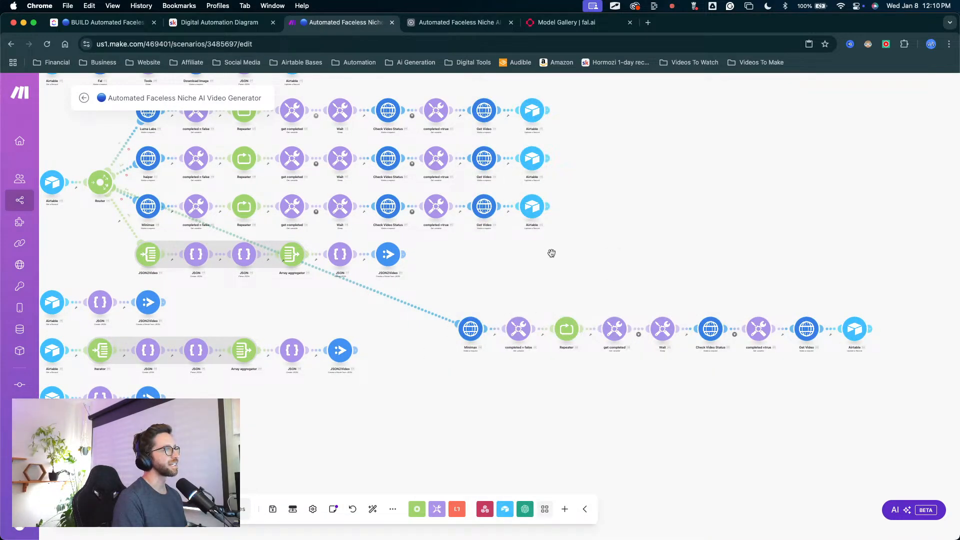
Step: Reopen the duplicated Minimax HTTP module and review its URL, method, authorization header and JSON request content
{"action": "left_click_drag", "start_coordinate": [551, 253], "coordinate": [461, 223]}
{"action": "scroll", "coordinate": [450, 240], "scroll_direction": "up", "scroll_amount": 3}
{"action": "left_click", "coordinate": [349, 334]}
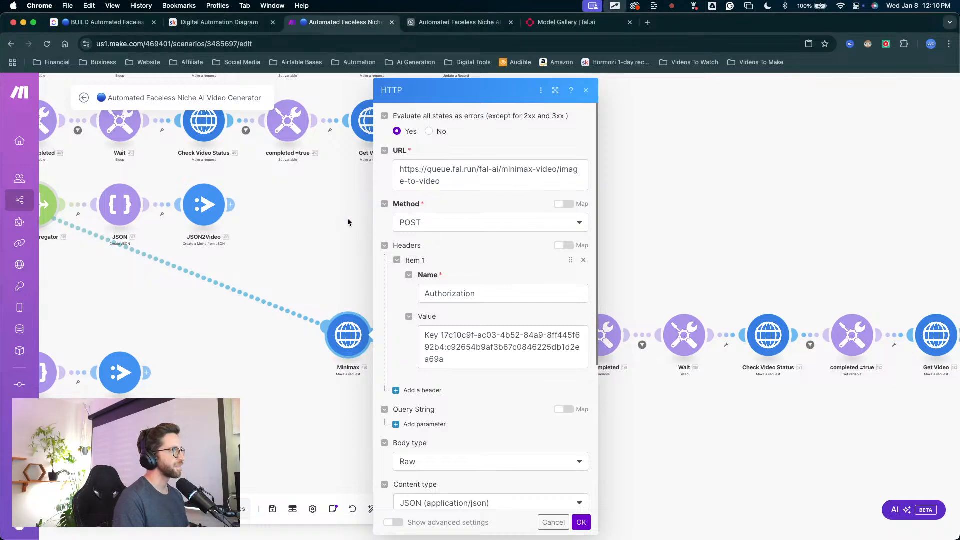
{"action": "mouse_move", "coordinate": [418, 225]}
{"action": "left_mouse_down"}
{"action": "mouse_move", "coordinate": [489, 347]}
{"action": "mouse_move", "coordinate": [499, 346]}
{"action": "left_mouse_up"}
{"action": "key", "text": "Escape"}
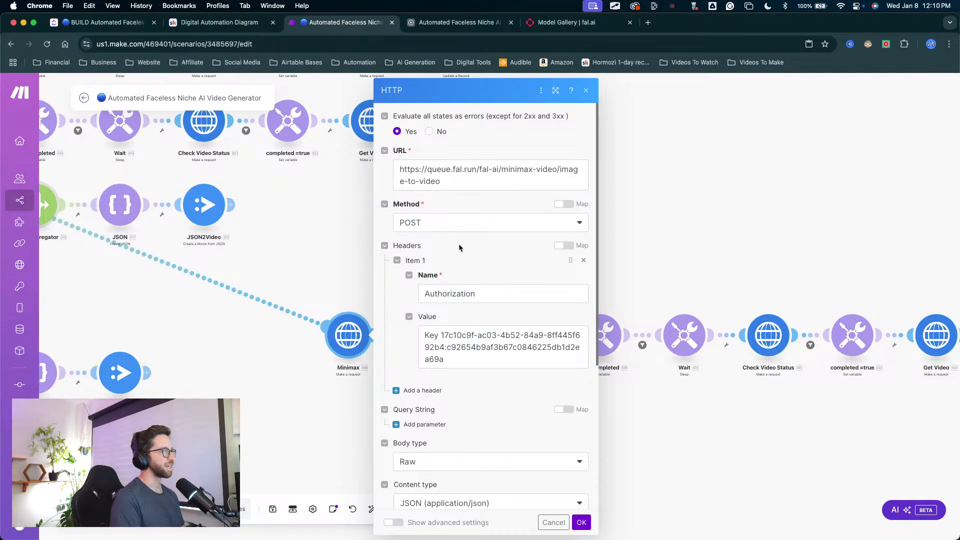
{"action": "scroll", "coordinate": [458, 244], "scroll_direction": "down", "scroll_amount": 1}
{"action": "scroll", "coordinate": [455, 247], "scroll_direction": "down", "scroll_amount": 3}
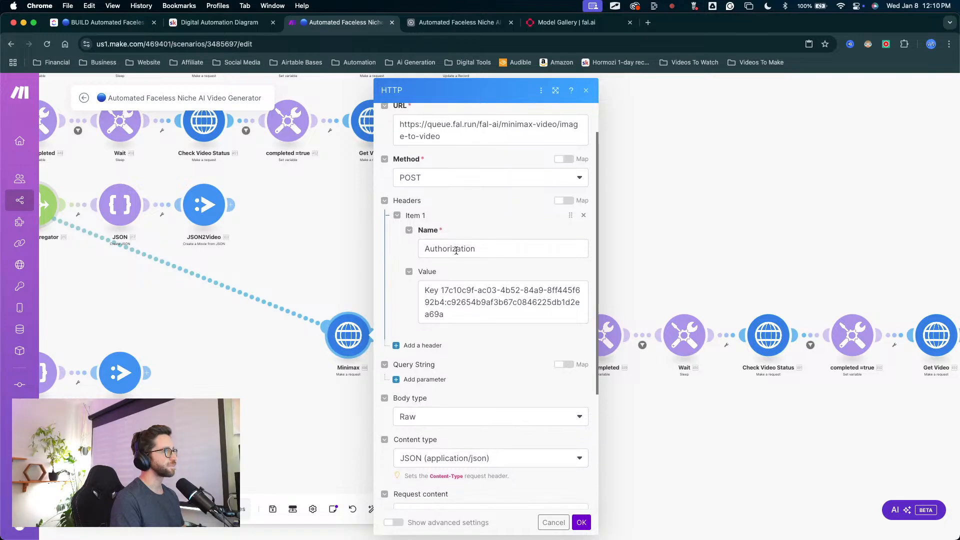
{"action": "scroll", "coordinate": [450, 269], "scroll_direction": "down", "scroll_amount": 6}
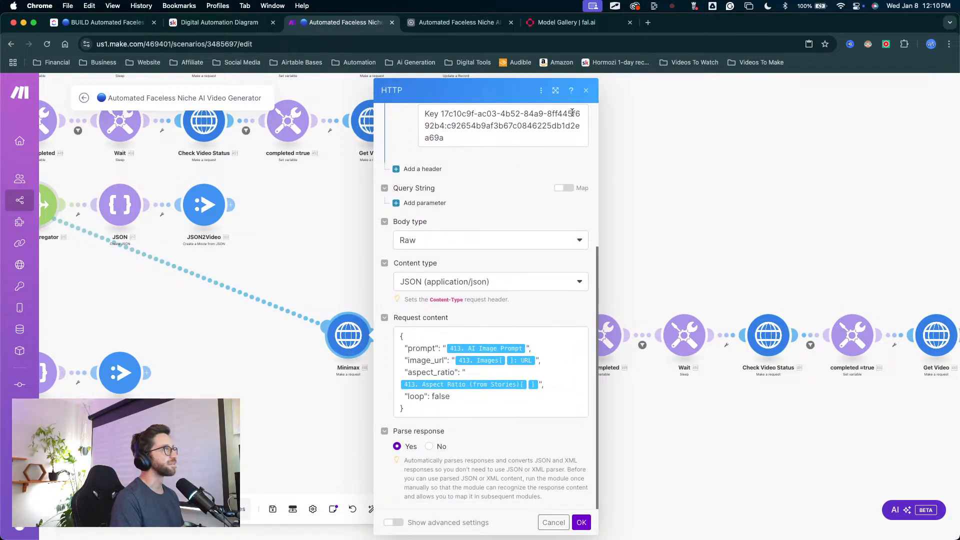
Step: Switch to fal.ai and log in with GitHub, filling in the saved username and account password
{"action": "left_click", "coordinate": [564, 22]}
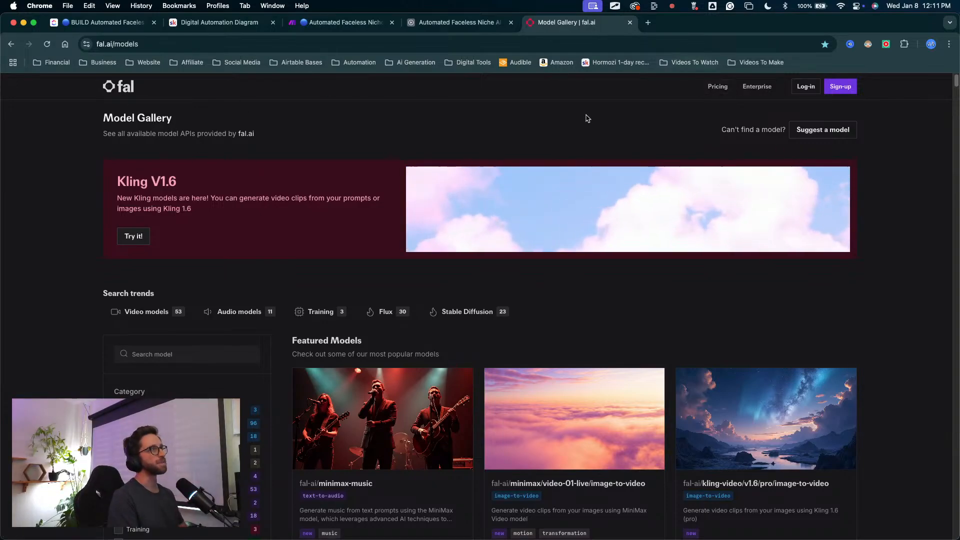
{"action": "left_click", "coordinate": [111, 86]}
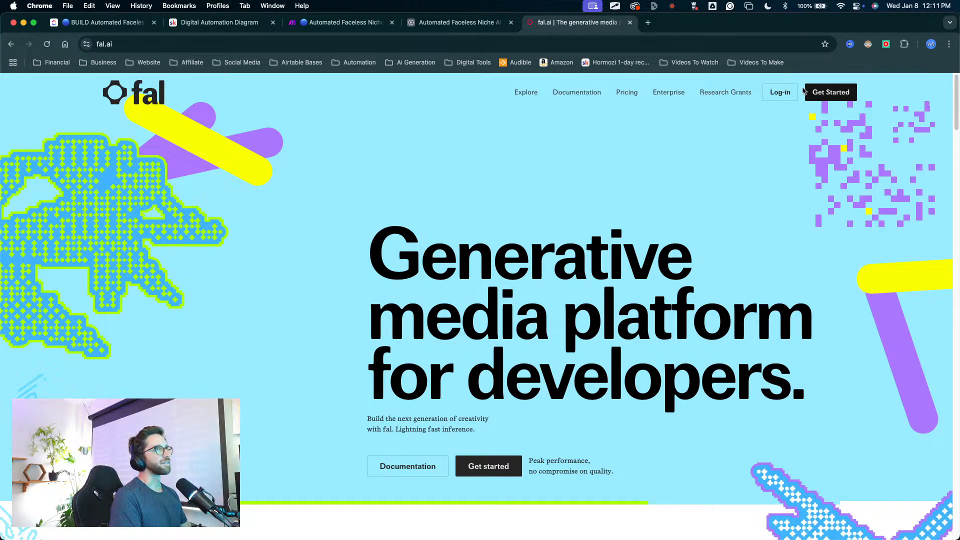
{"action": "left_click", "coordinate": [780, 92]}
{"action": "left_click", "coordinate": [472, 307]}
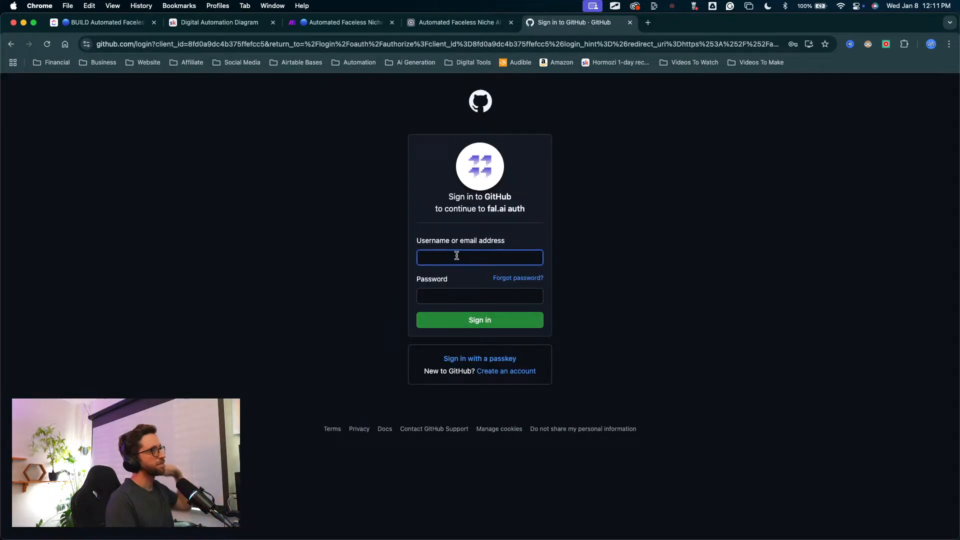
{"action": "left_click", "coordinate": [457, 255]}
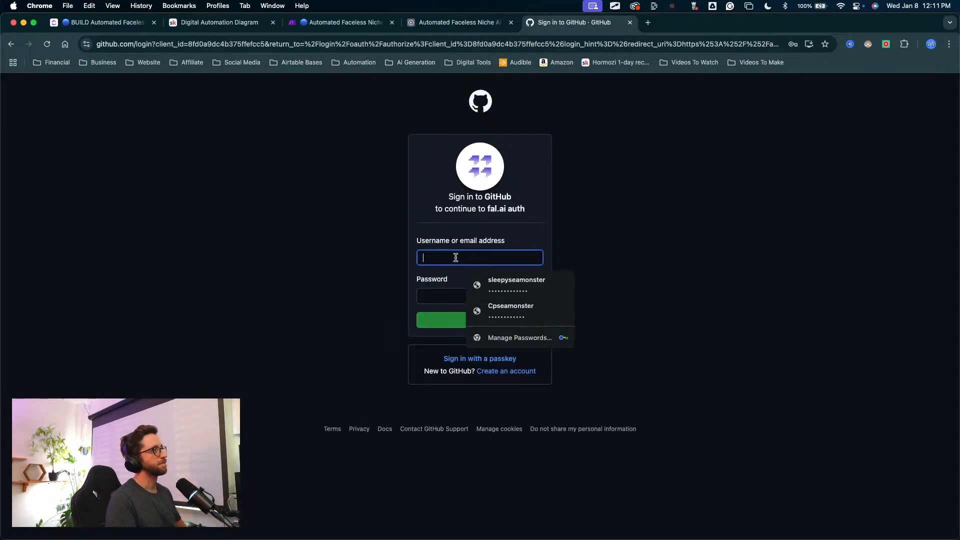
{"action": "left_click", "coordinate": [509, 279]}
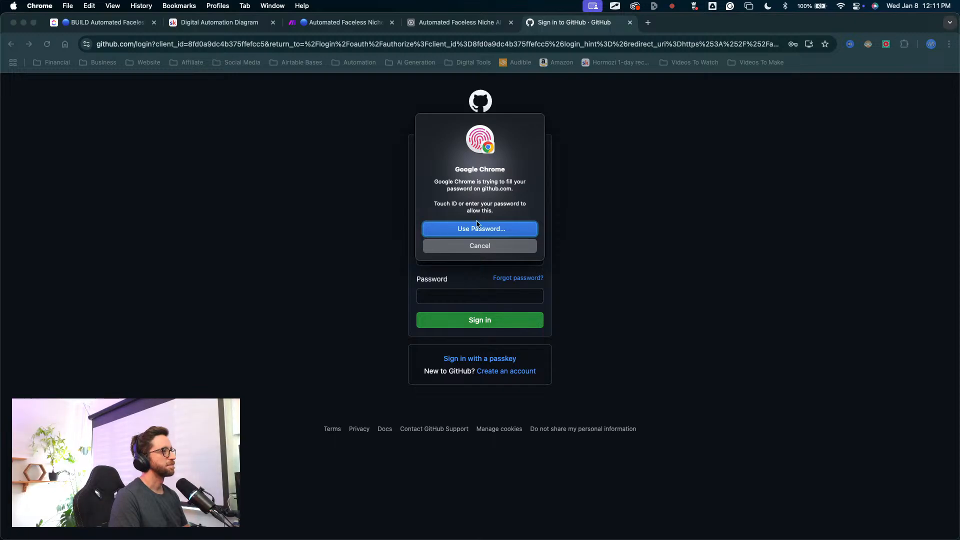
{"action": "left_click", "coordinate": [479, 322]}
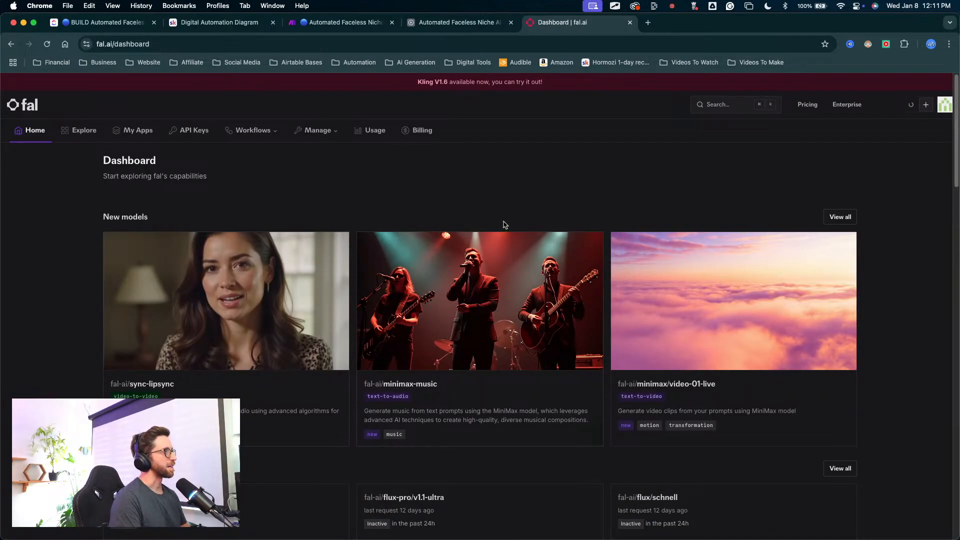
Step: Open fal's model gallery from the dashboard and filter it to the Image to Video category
{"action": "mouse_move", "coordinate": [477, 345]}
{"action": "left_mouse_down"}
{"action": "mouse_move", "coordinate": [385, 356]}
{"action": "mouse_move", "coordinate": [575, 133]}
{"action": "mouse_move", "coordinate": [107, 133]}
{"action": "mouse_move", "coordinate": [66, 113]}
{"action": "mouse_move", "coordinate": [107, 132]}
{"action": "mouse_move", "coordinate": [439, 118]}
{"action": "mouse_move", "coordinate": [309, 248]}
{"action": "mouse_move", "coordinate": [235, 257]}
{"action": "left_mouse_up"}
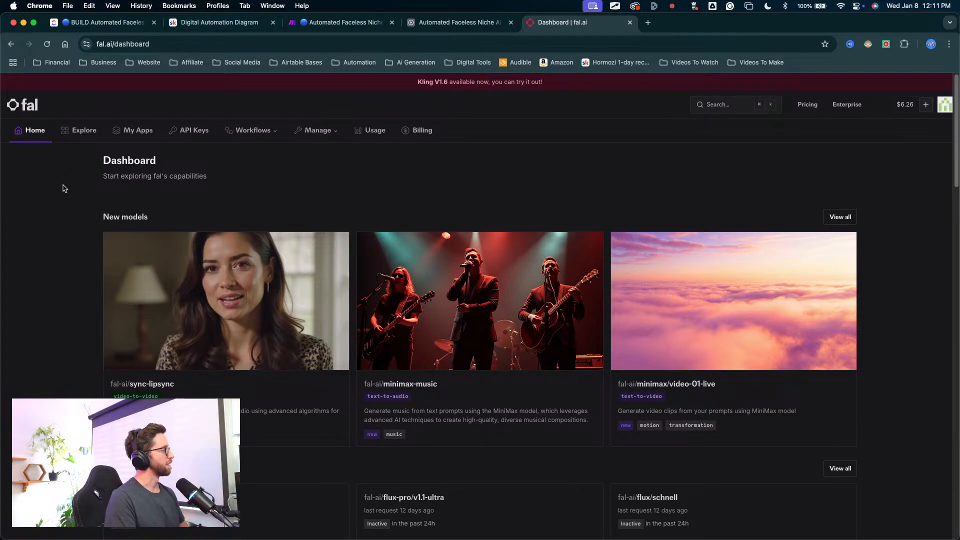
{"action": "left_click", "coordinate": [75, 138]}
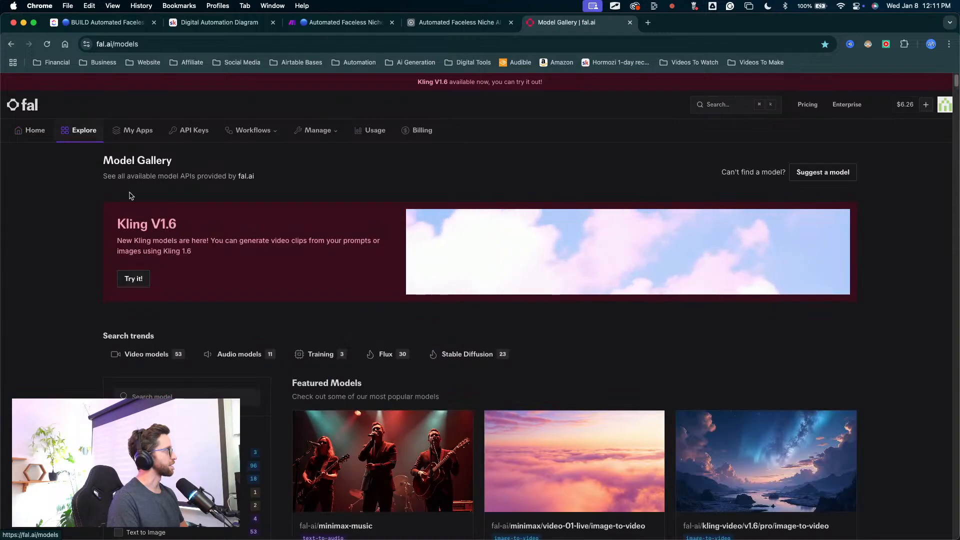
{"action": "scroll", "coordinate": [174, 387], "scroll_direction": "down", "scroll_amount": 4}
{"action": "scroll", "coordinate": [174, 387], "scroll_direction": "down", "scroll_amount": 3}
{"action": "scroll", "coordinate": [199, 251], "scroll_direction": "up", "scroll_amount": 1}
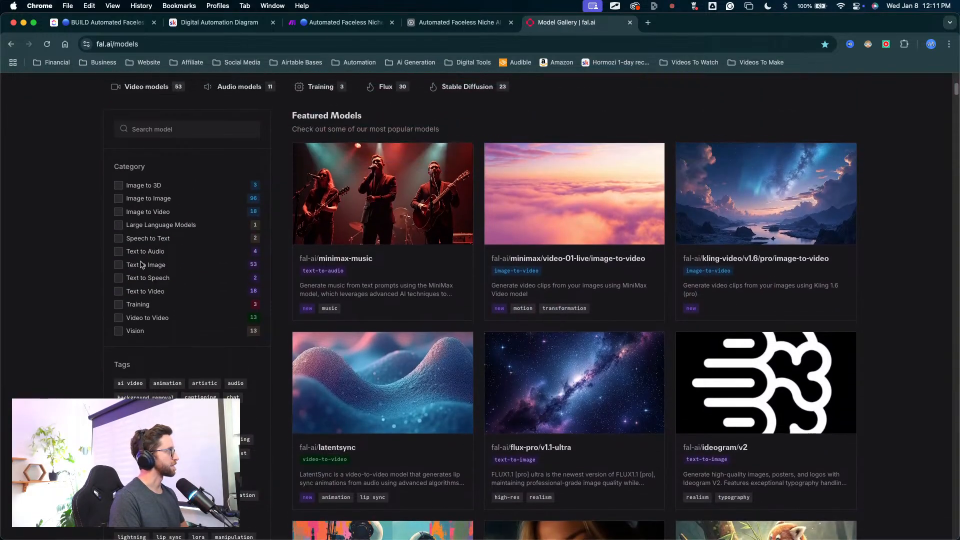
{"action": "scroll", "coordinate": [125, 175], "scroll_direction": "up", "scroll_amount": 1}
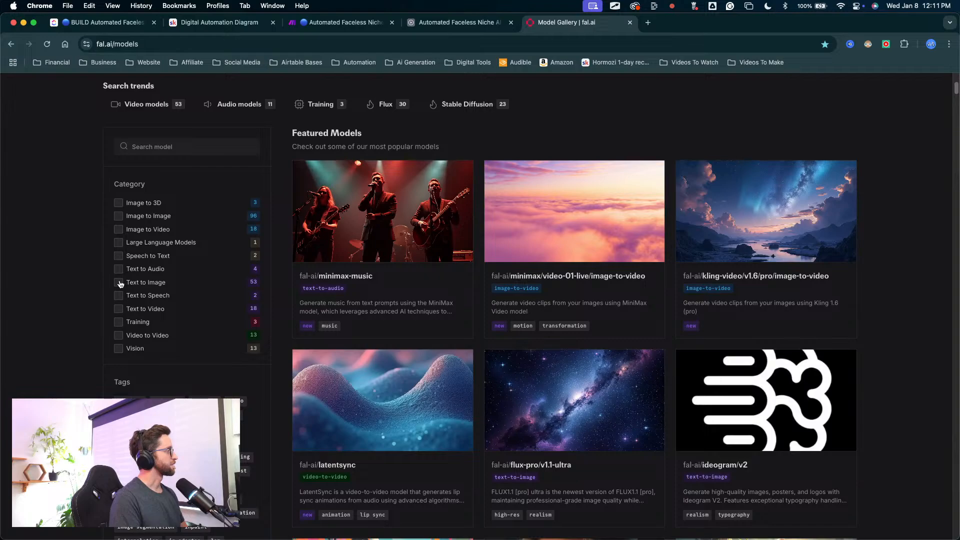
{"action": "left_click", "coordinate": [118, 229]}
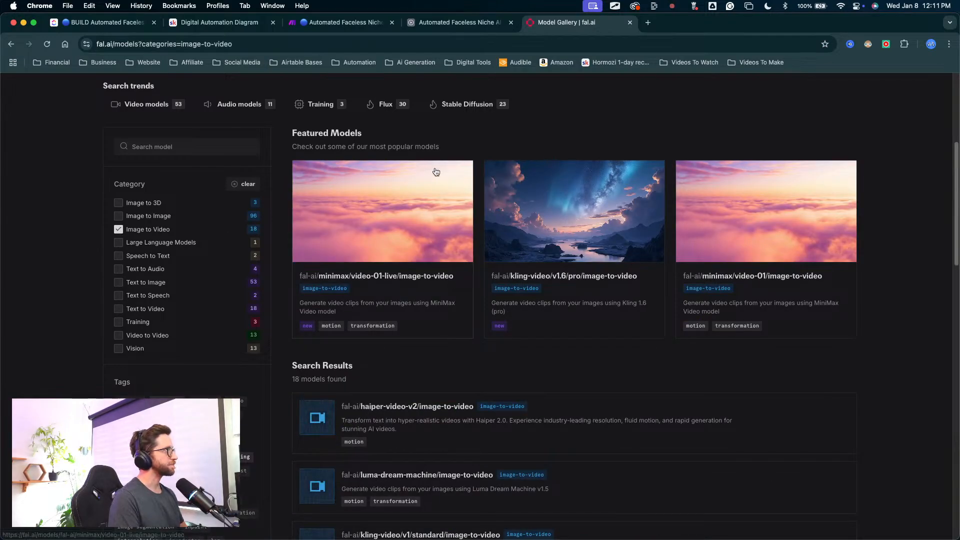
Step: Browse the image-to-video models and open kling-video/v1.6/standard/image-to-video
{"action": "scroll", "coordinate": [542, 337], "scroll_direction": "down", "scroll_amount": 4}
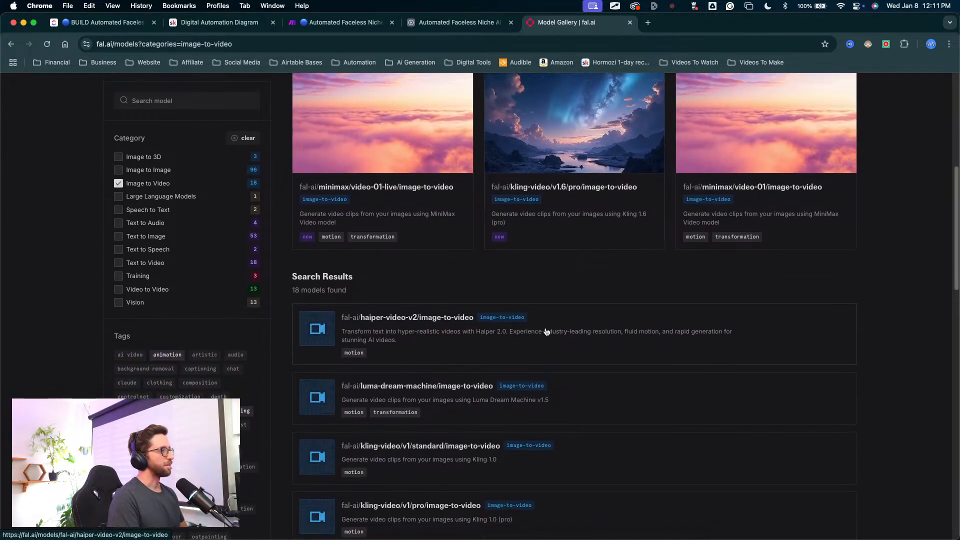
{"action": "scroll", "coordinate": [583, 308], "scroll_direction": "down", "scroll_amount": 2}
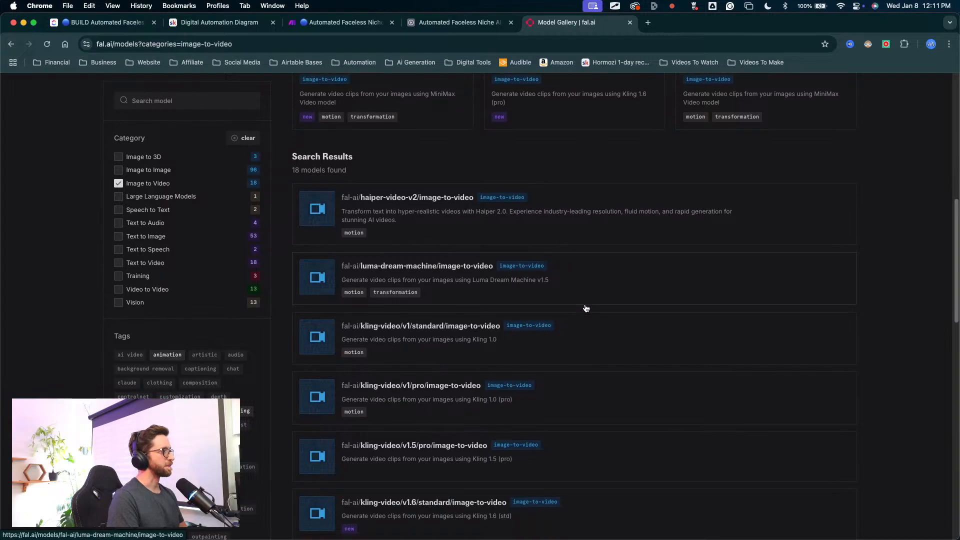
{"action": "mouse_move", "coordinate": [720, 305]}
{"action": "left_mouse_down"}
{"action": "mouse_move", "coordinate": [524, 308]}
{"action": "mouse_move", "coordinate": [518, 324]}
{"action": "mouse_move", "coordinate": [446, 369]}
{"action": "mouse_move", "coordinate": [473, 376]}
{"action": "mouse_move", "coordinate": [440, 439]}
{"action": "mouse_move", "coordinate": [441, 424]}
{"action": "mouse_move", "coordinate": [430, 429]}
{"action": "left_mouse_up"}
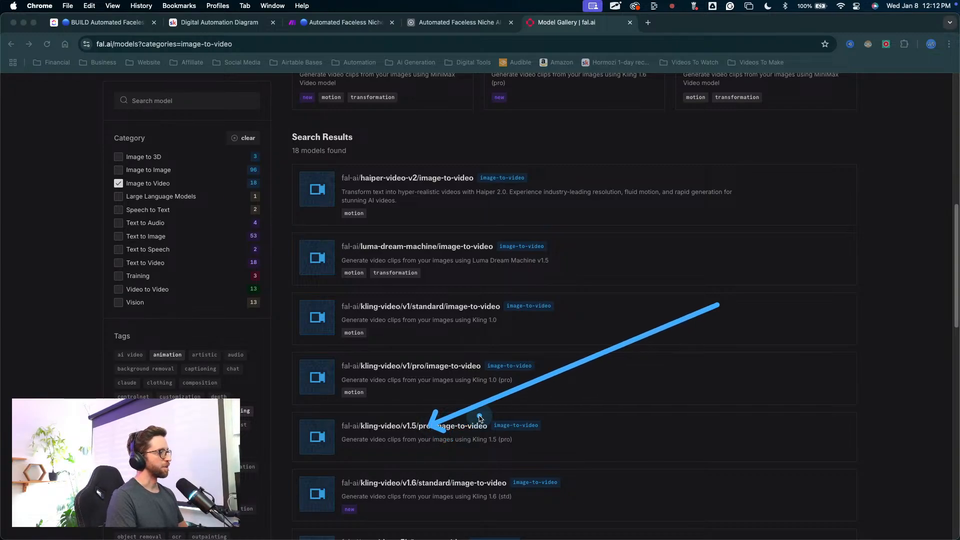
{"action": "key", "text": "Escape"}
{"action": "scroll", "coordinate": [571, 404], "scroll_direction": "down", "scroll_amount": 3}
{"action": "left_click_drag", "start_coordinate": [626, 327], "coordinate": [490, 403]}
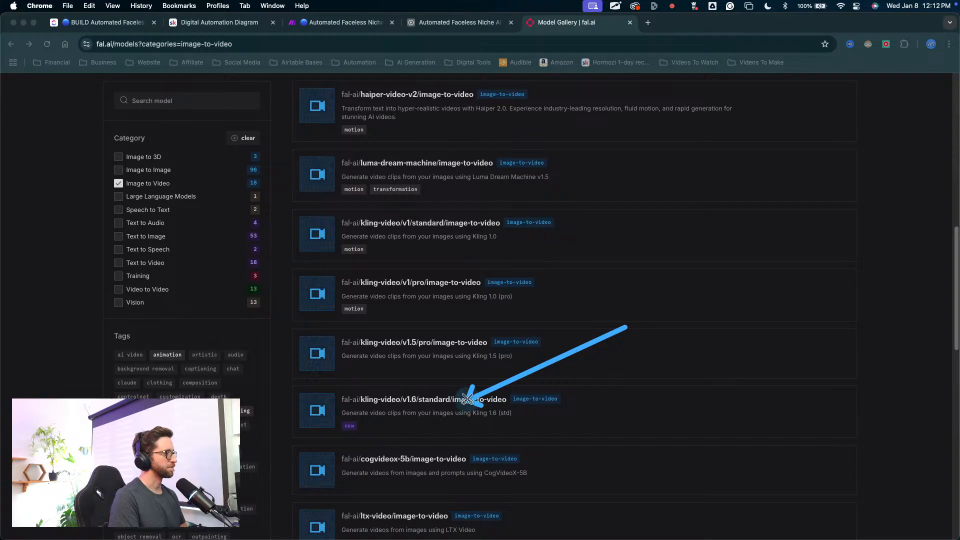
{"action": "key", "text": "Escape"}
{"action": "scroll", "coordinate": [572, 362], "scroll_direction": "down", "scroll_amount": 1}
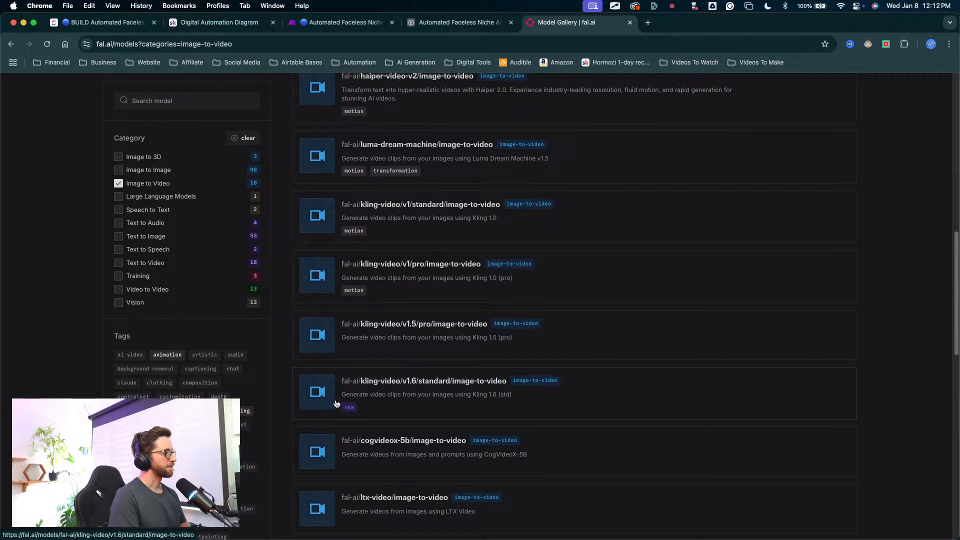
{"action": "left_click", "coordinate": [293, 386]}
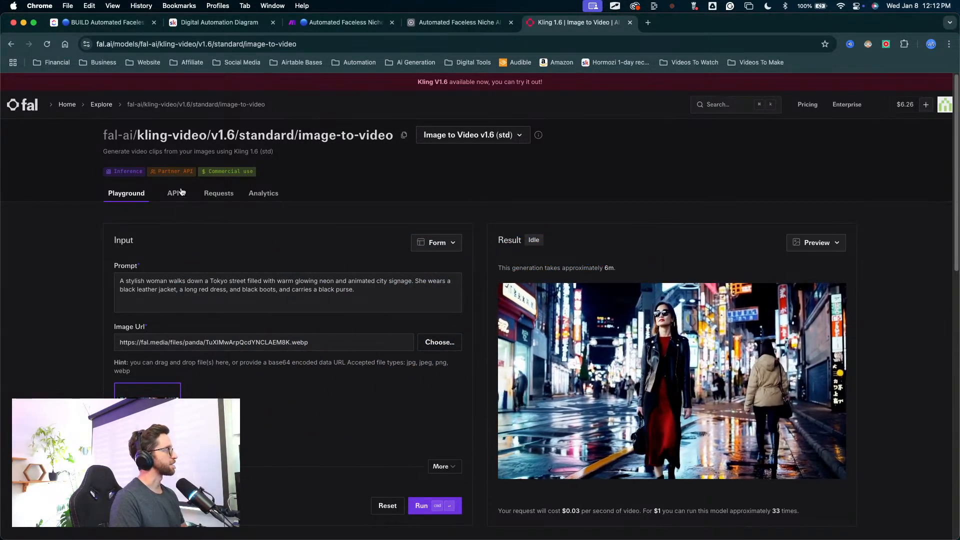
Step: Open the Kling 1.6 standard model's API documentation and read the API key setup and Submit a request sections
{"action": "left_click", "coordinate": [178, 193]}
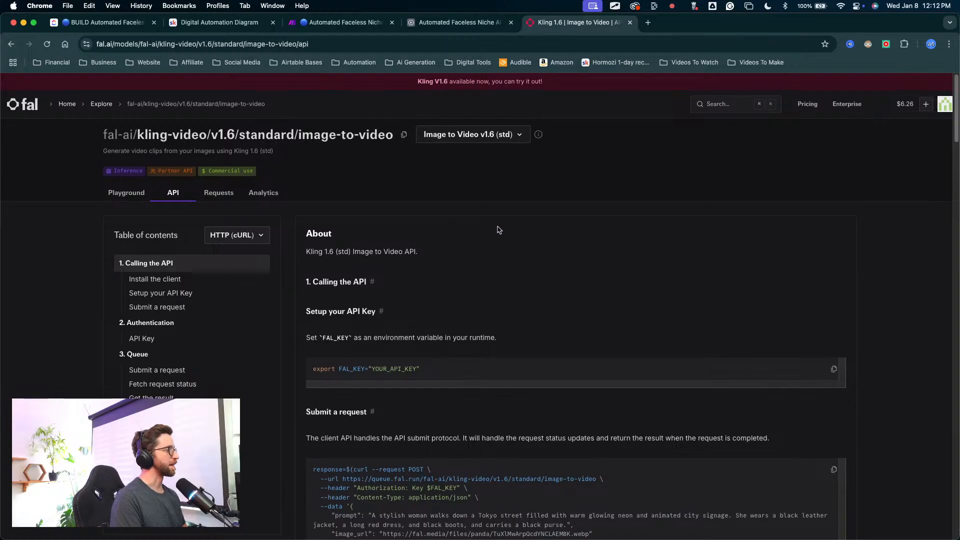
{"action": "scroll", "coordinate": [495, 230], "scroll_direction": "down", "scroll_amount": 2}
{"action": "scroll", "coordinate": [495, 230], "scroll_direction": "down", "scroll_amount": 3}
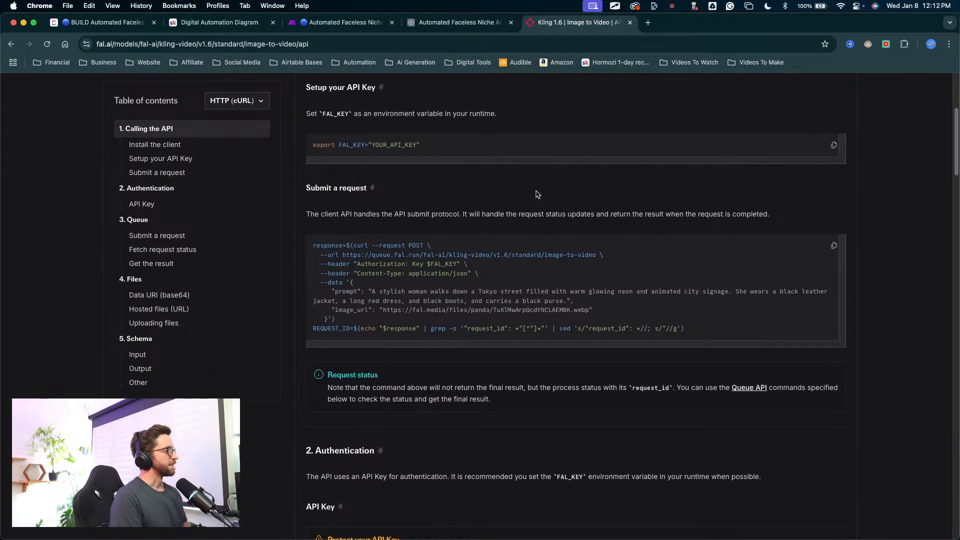
{"action": "scroll", "coordinate": [534, 195], "scroll_direction": "up", "scroll_amount": 3}
{"action": "scroll", "coordinate": [480, 150], "scroll_direction": "down", "scroll_amount": 2}
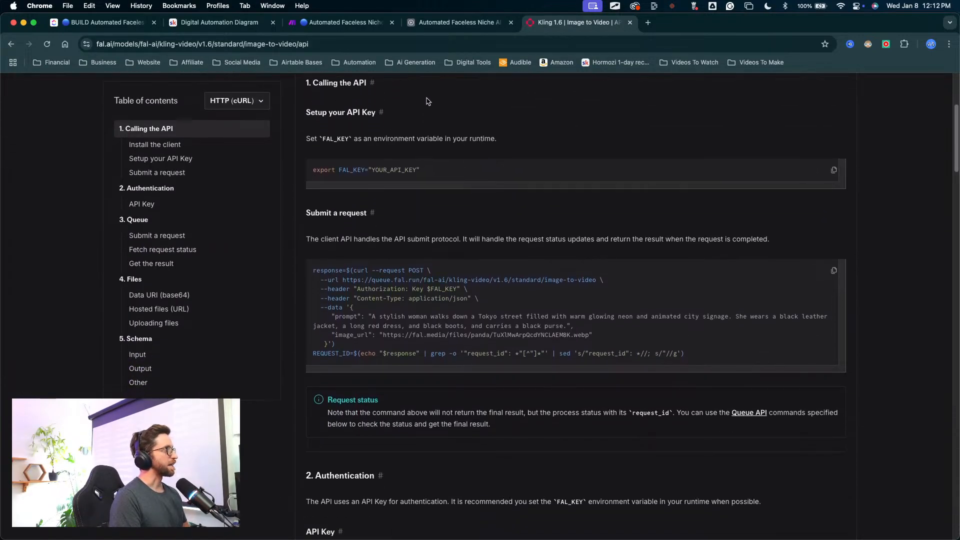
Step: Compare the duplicated Minimax HTTP module's settings in Make with the Kling 1.6 request example in fal's API documentation
{"action": "left_click", "coordinate": [377, 26]}
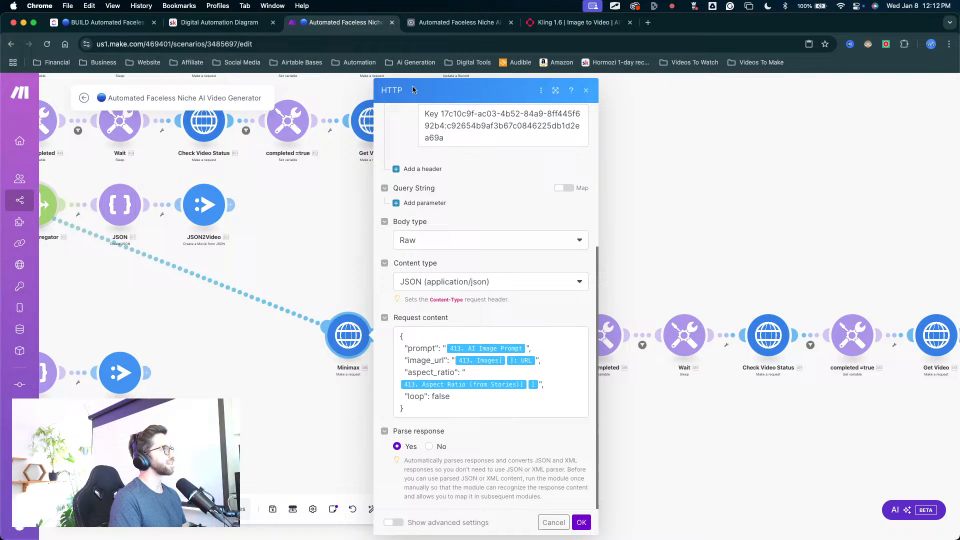
{"action": "left_click", "coordinate": [709, 179]}
{"action": "left_click_drag", "start_coordinate": [480, 214], "coordinate": [365, 312]}
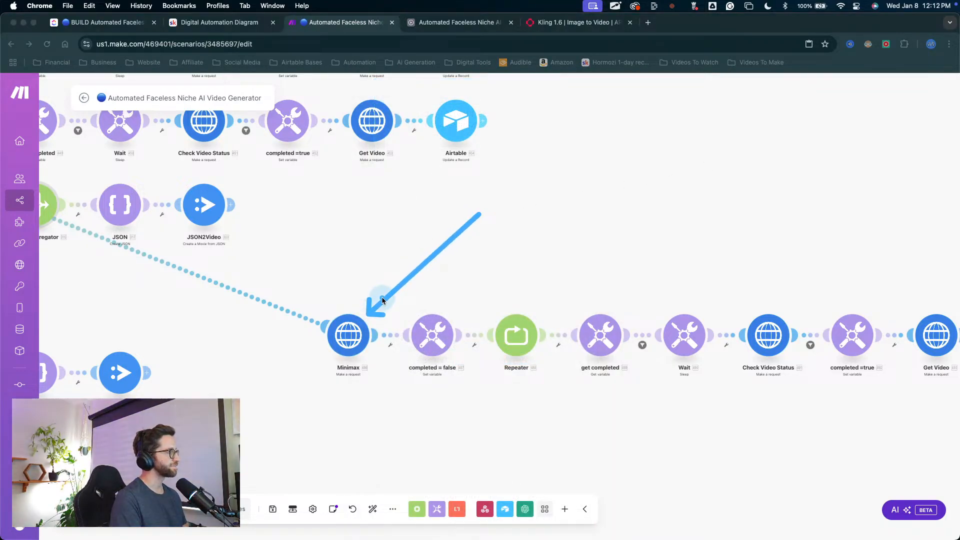
{"action": "key", "text": "Escape"}
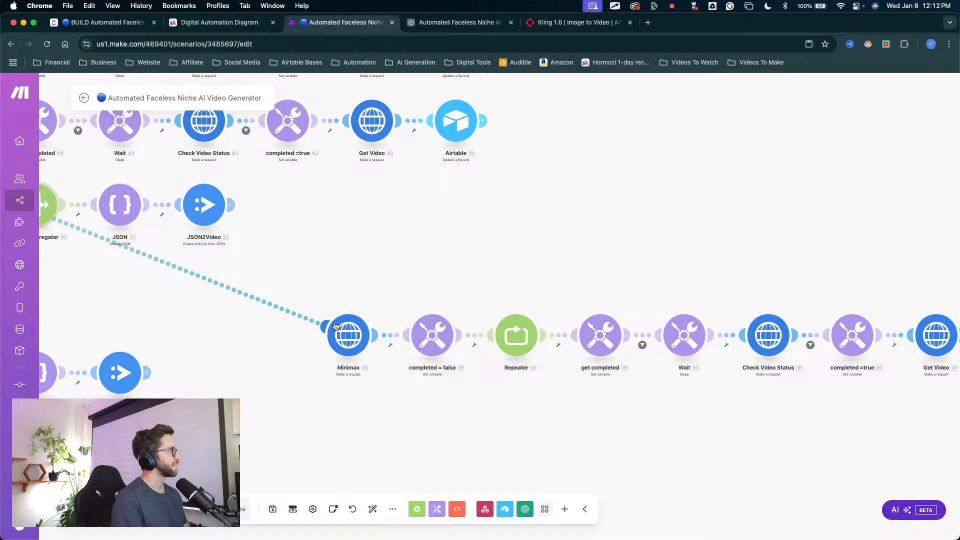
{"action": "left_click", "coordinate": [335, 326]}
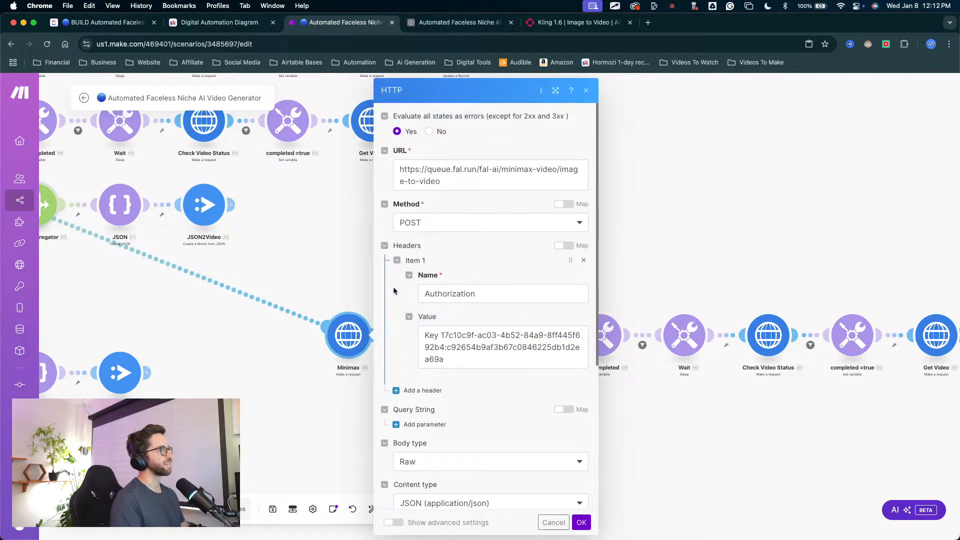
{"action": "left_click", "coordinate": [560, 21]}
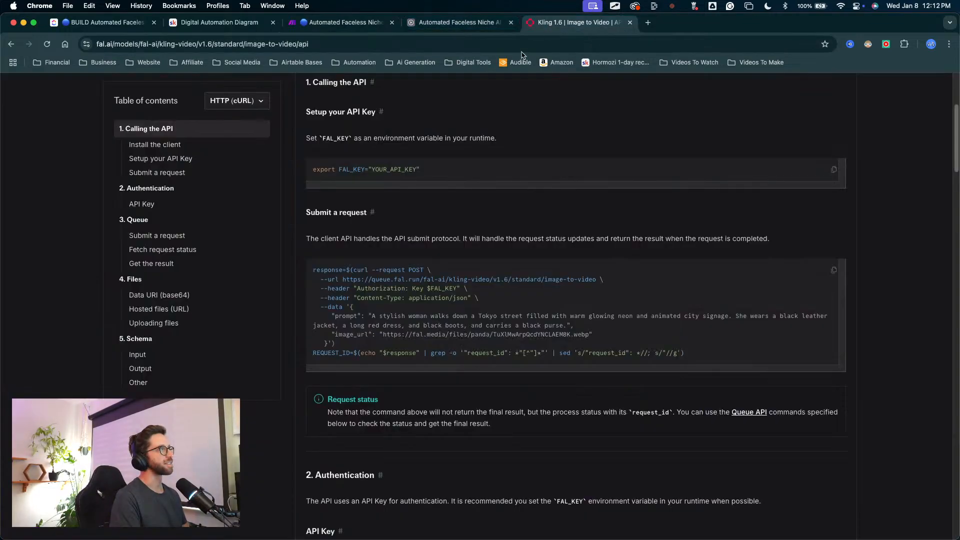
{"action": "scroll", "coordinate": [255, 158], "scroll_direction": "up", "scroll_amount": 1}
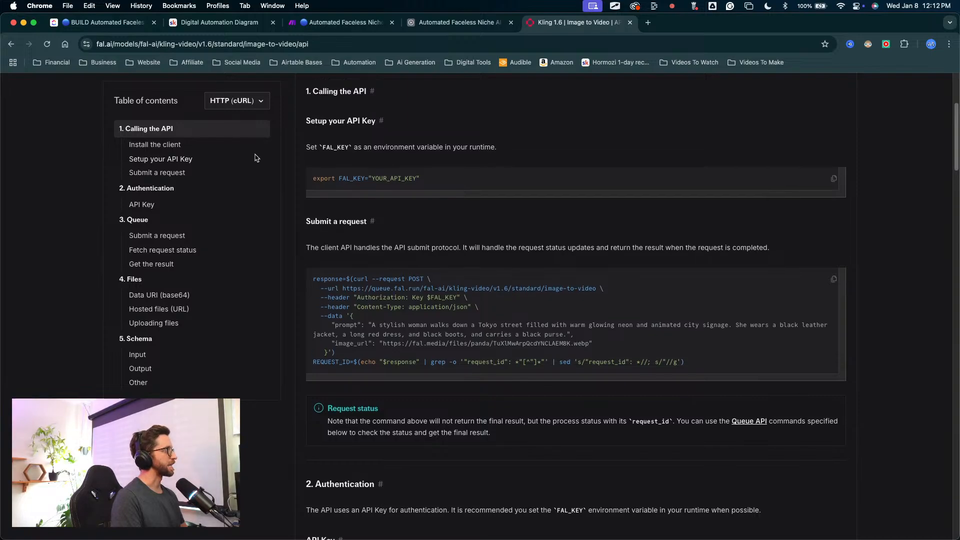
Step: Check the code language options in the Kling 1.6 API documentation and read the HTTP (cURL) Submit a request example
{"action": "scroll", "coordinate": [255, 158], "scroll_direction": "up", "scroll_amount": 3}
{"action": "left_click", "coordinate": [248, 115]}
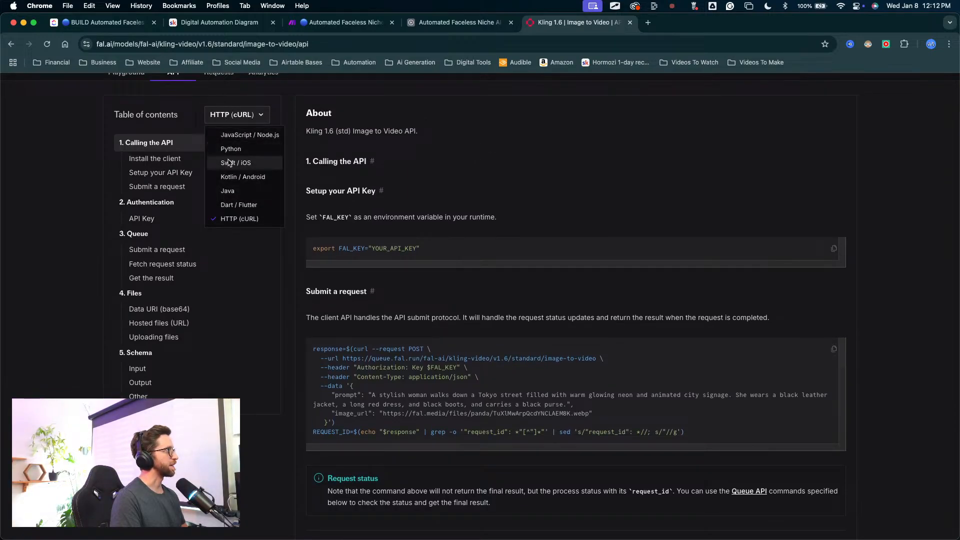
{"action": "left_click", "coordinate": [336, 331]}
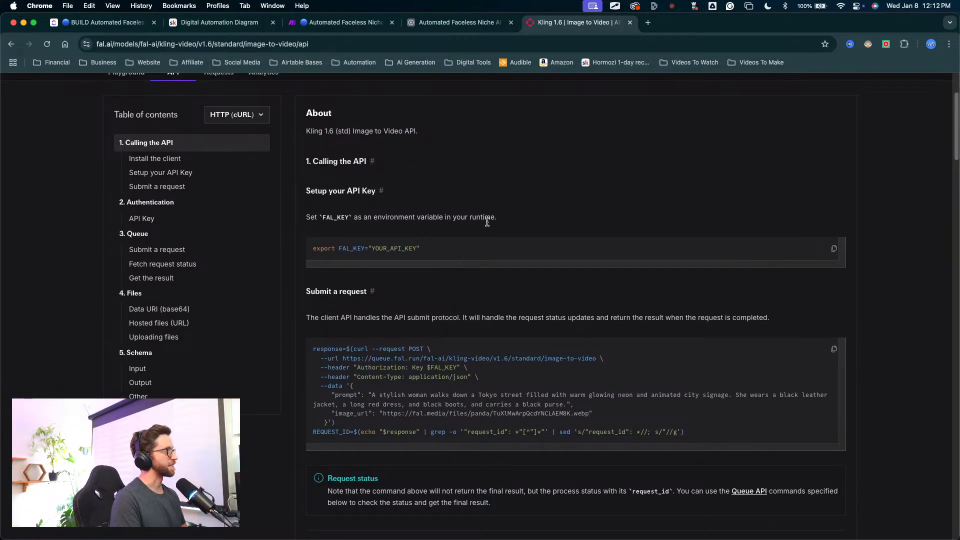
{"action": "scroll", "coordinate": [488, 221], "scroll_direction": "down", "scroll_amount": 4}
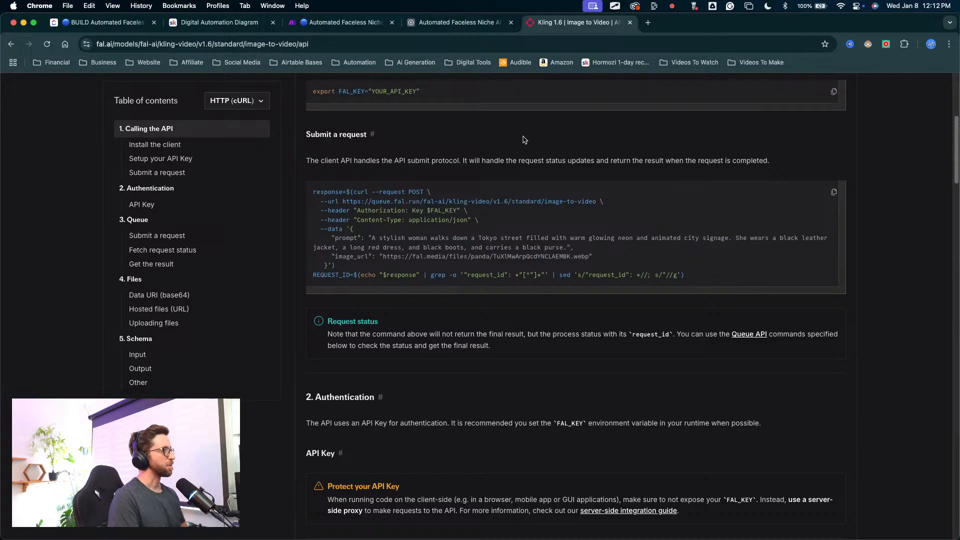
{"action": "left_click_drag", "start_coordinate": [459, 111], "coordinate": [404, 282]}
{"action": "key", "text": "Escape"}
{"action": "scroll", "coordinate": [468, 200], "scroll_direction": "up", "scroll_amount": 1}
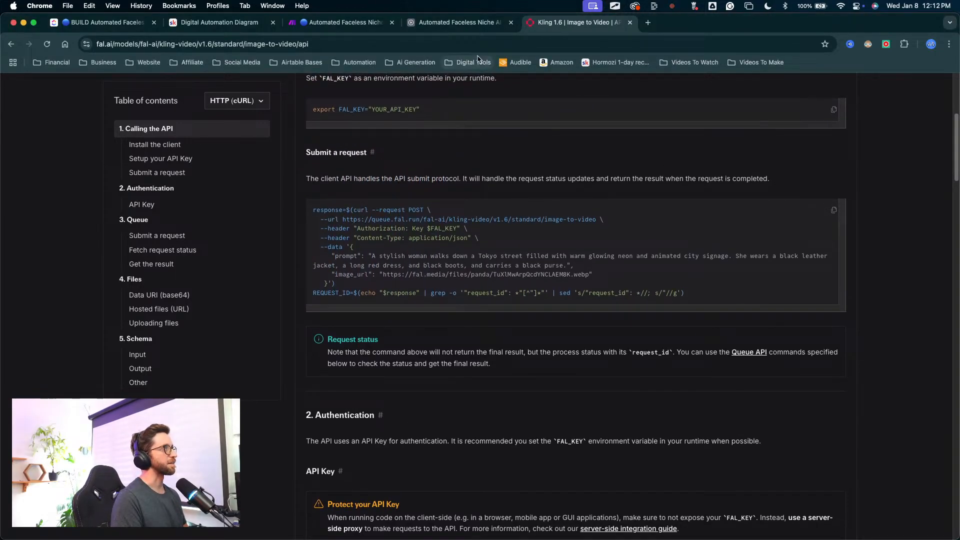
Step: Switch to the Make scenario and examine the duplicated Minimax HTTP module's URL, method, headers and request content
{"action": "left_click", "coordinate": [358, 22]}
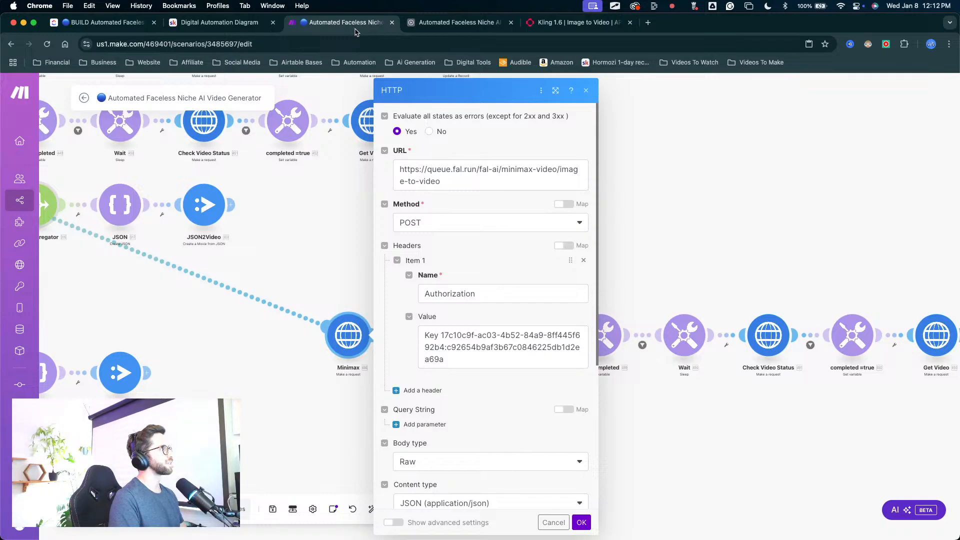
{"action": "scroll", "coordinate": [491, 302], "scroll_direction": "down", "scroll_amount": 1}
{"action": "scroll", "coordinate": [354, 236], "scroll_direction": "up", "scroll_amount": 3}
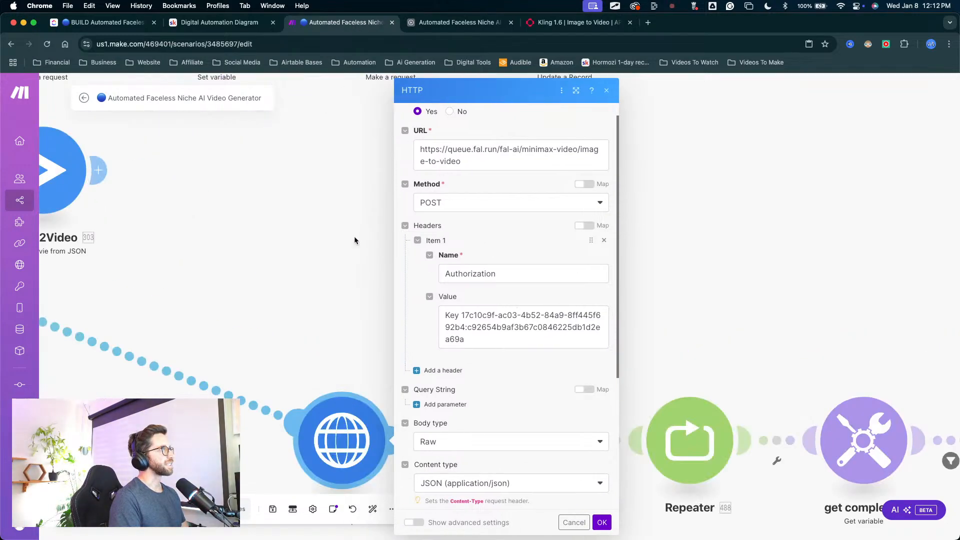
{"action": "scroll", "coordinate": [359, 239], "scroll_direction": "down", "scroll_amount": 3}
{"action": "left_click_drag", "start_coordinate": [455, 149], "coordinate": [472, 331]}
{"action": "scroll", "coordinate": [471, 283], "scroll_direction": "down", "scroll_amount": 5}
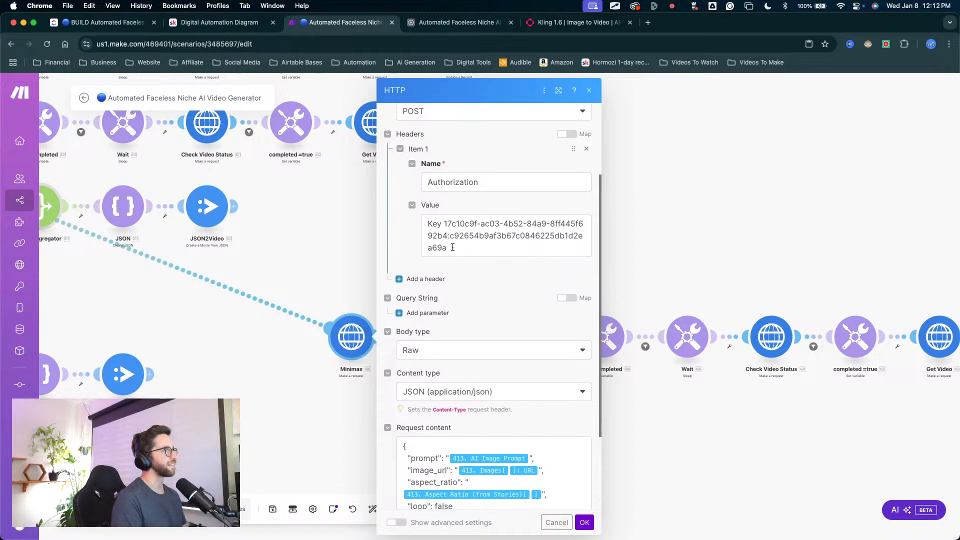
{"action": "scroll", "coordinate": [452, 260], "scroll_direction": "down", "scroll_amount": 4}
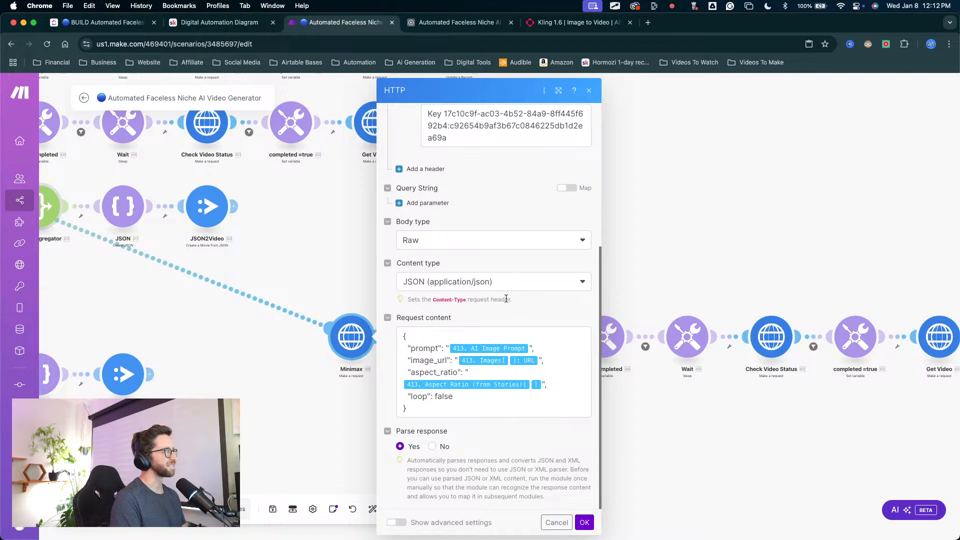
{"action": "left_click_drag", "start_coordinate": [535, 182], "coordinate": [427, 379]}
Step: Clear the API key from the Authorization header value in the duplicated Minimax HTTP module
{"action": "scroll", "coordinate": [468, 243], "scroll_direction": "up", "scroll_amount": 3}
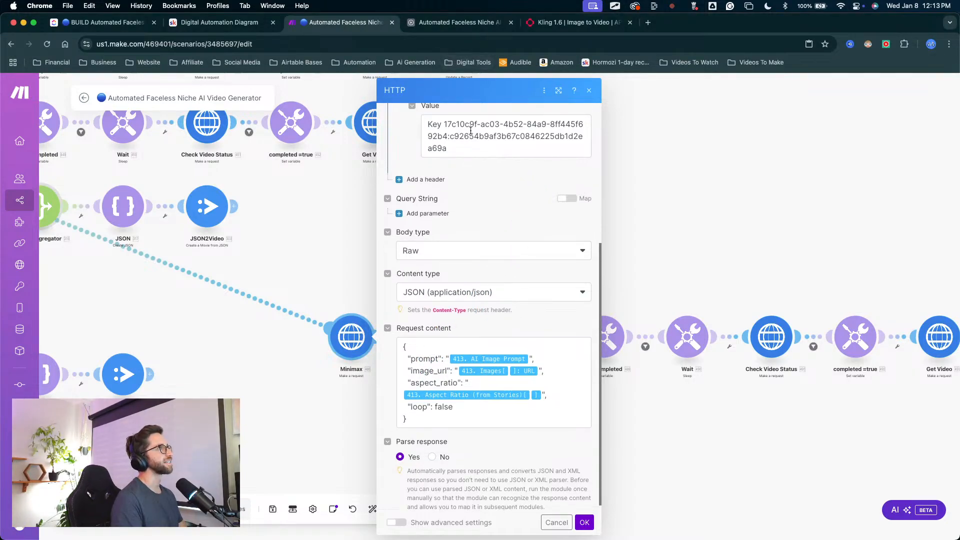
{"action": "left_click_drag", "start_coordinate": [452, 214], "coordinate": [421, 195]}
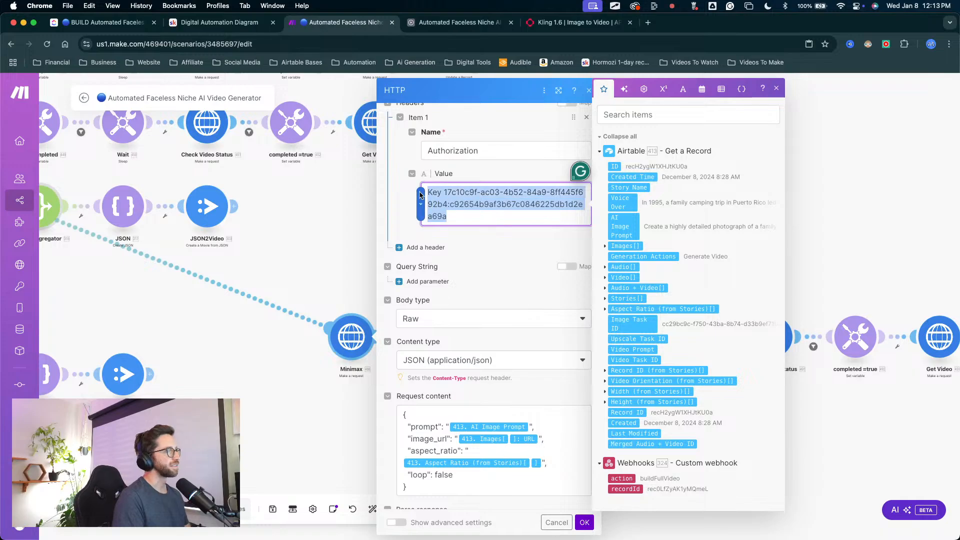
{"action": "key", "text": "BackSpace"}
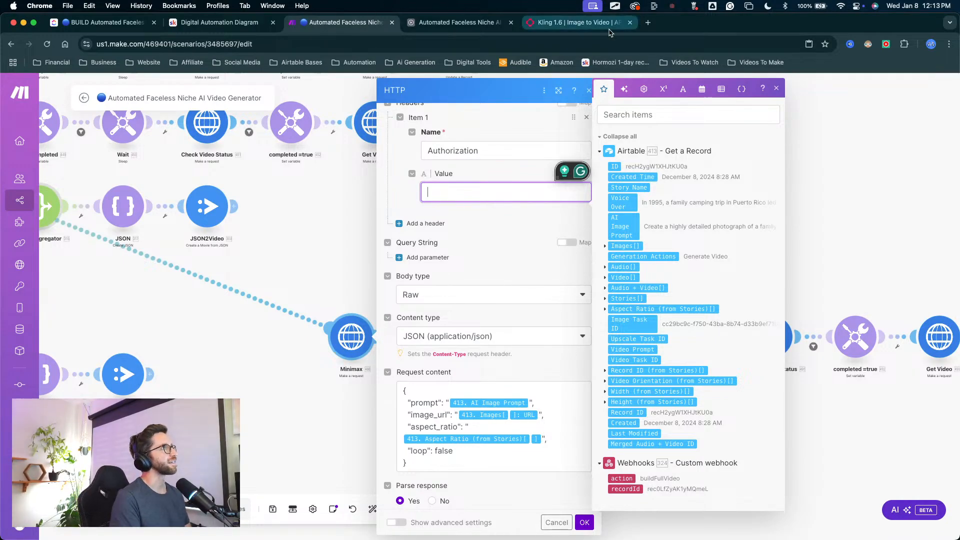
Step: Open the API Keys page of the fal account and revoke the key named TESTING
{"action": "left_click", "coordinate": [569, 22]}
{"action": "scroll", "coordinate": [574, 122], "scroll_direction": "up", "scroll_amount": 5}
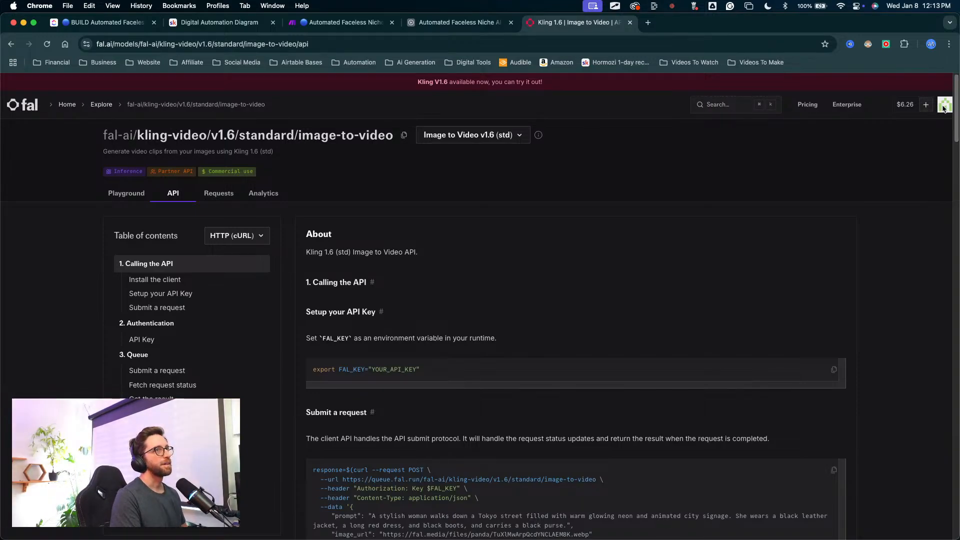
{"action": "left_click", "coordinate": [942, 109]}
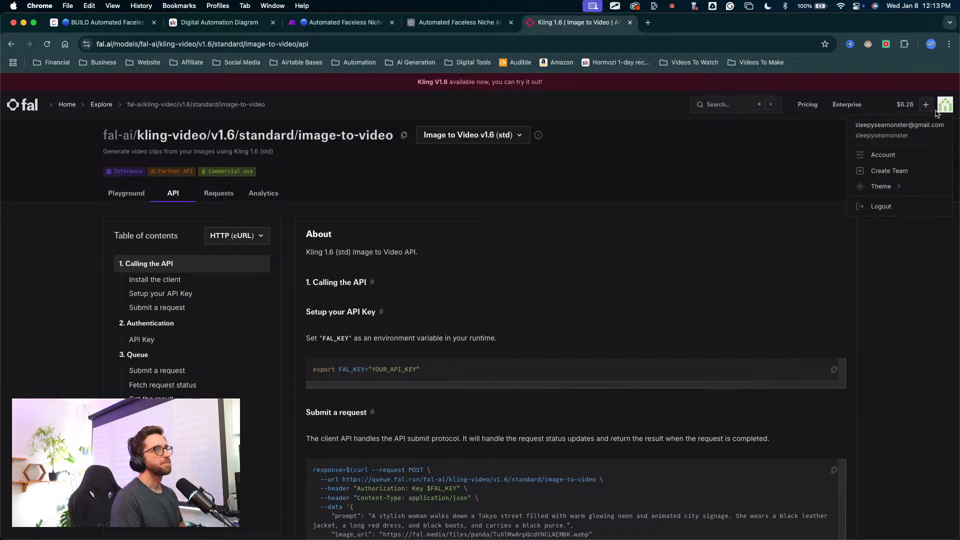
{"action": "left_click", "coordinate": [893, 154], "text": "super"}
{"action": "left_click", "coordinate": [670, 23]}
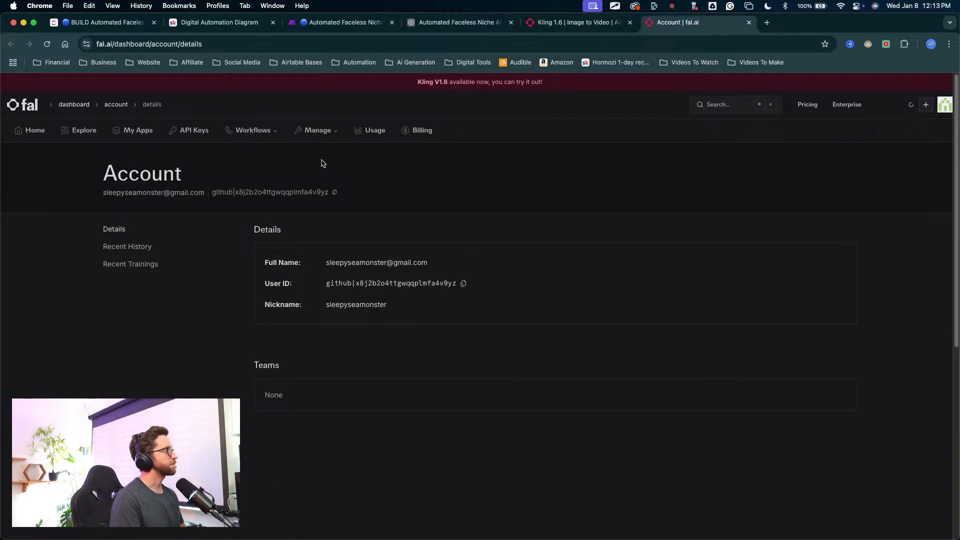
{"action": "left_click", "coordinate": [195, 133]}
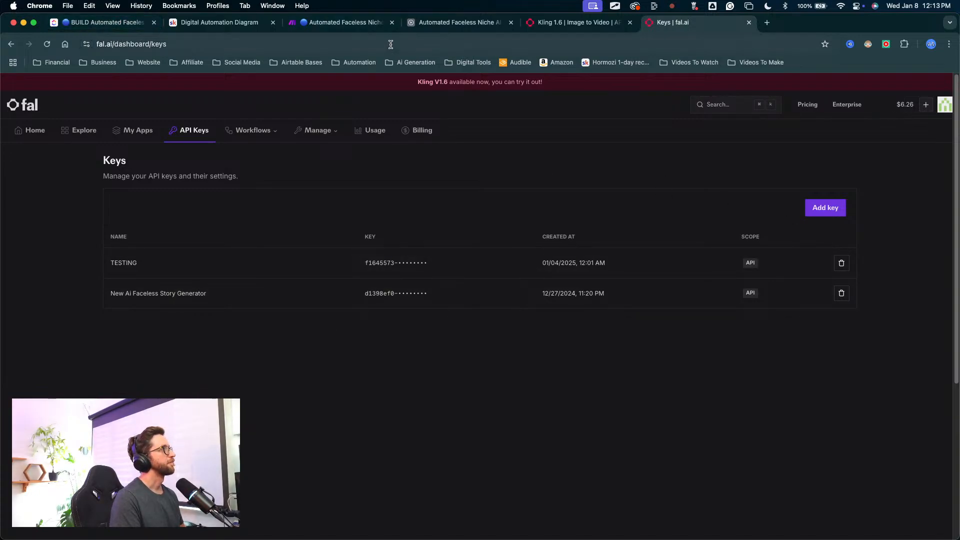
{"action": "left_click", "coordinate": [841, 263]}
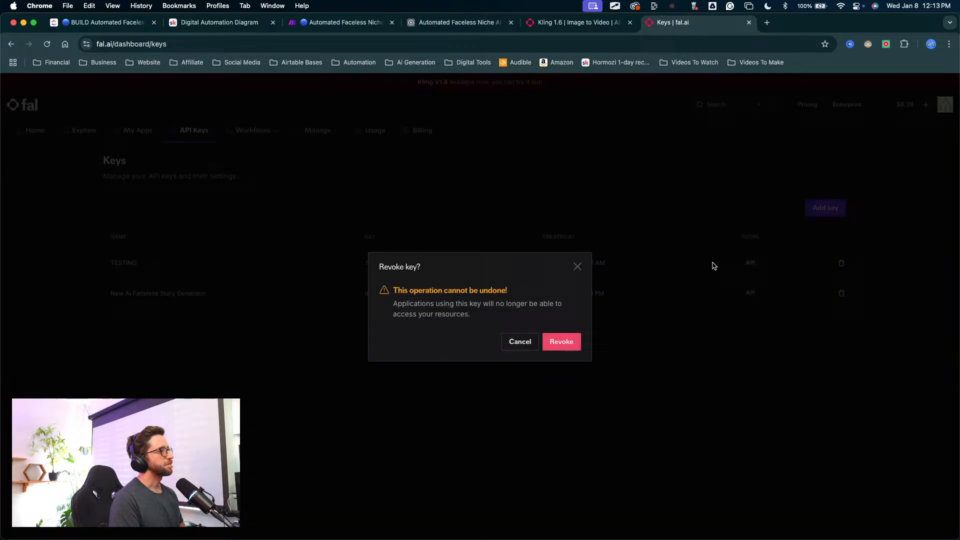
{"action": "left_click", "coordinate": [561, 341]}
Step: Return to the Make scenario and close the duplicated Minimax HTTP module's settings
{"action": "left_click", "coordinate": [462, 23]}
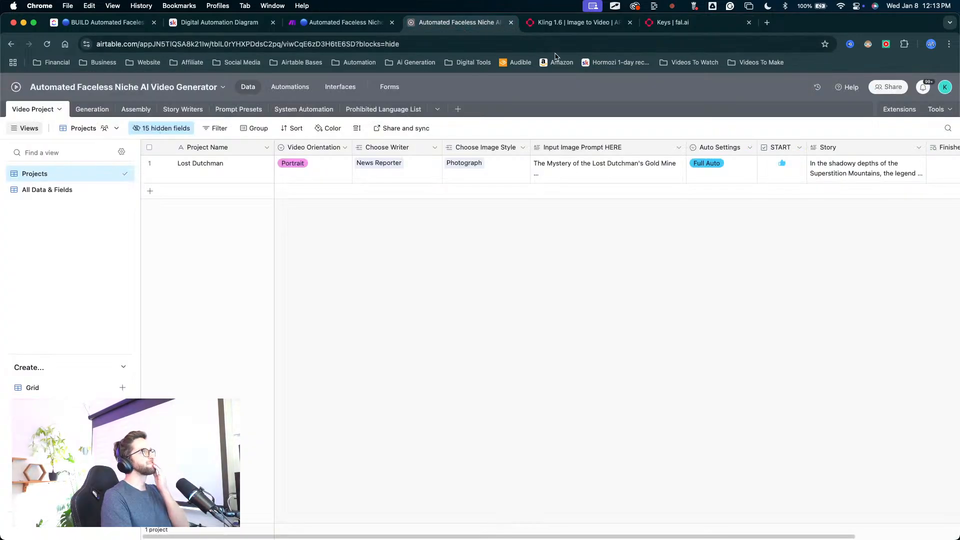
{"action": "left_click", "coordinate": [548, 44]}
{"action": "left_click", "coordinate": [570, 23]}
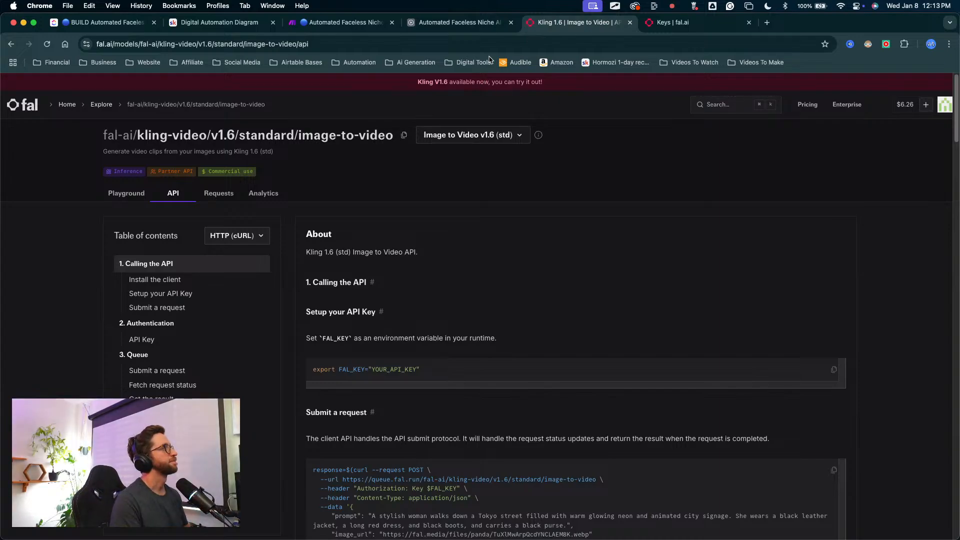
{"action": "left_click", "coordinate": [350, 22]}
{"action": "scroll", "coordinate": [486, 175], "scroll_direction": "down", "scroll_amount": 2}
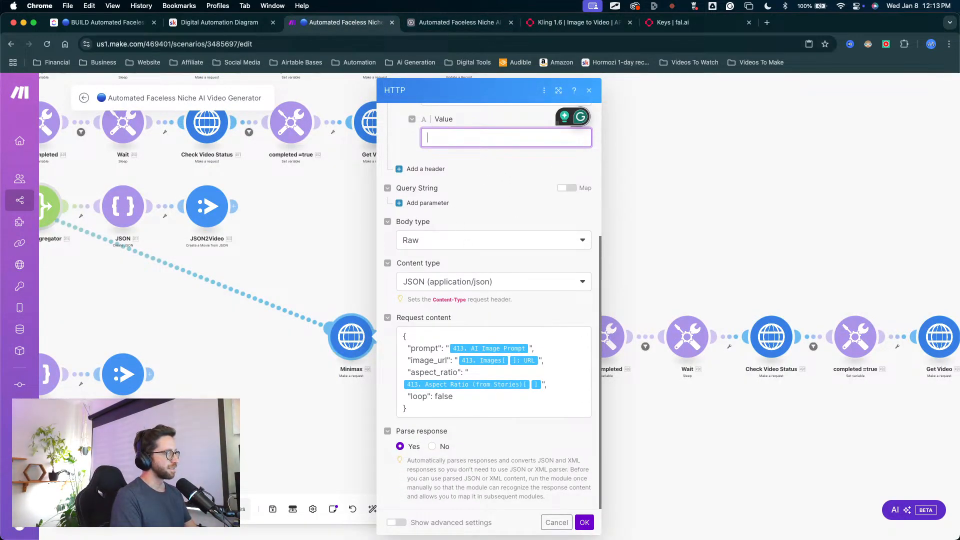
{"action": "key", "text": "ctrl+Up"}
{"action": "key", "text": "ctrl+Up"}
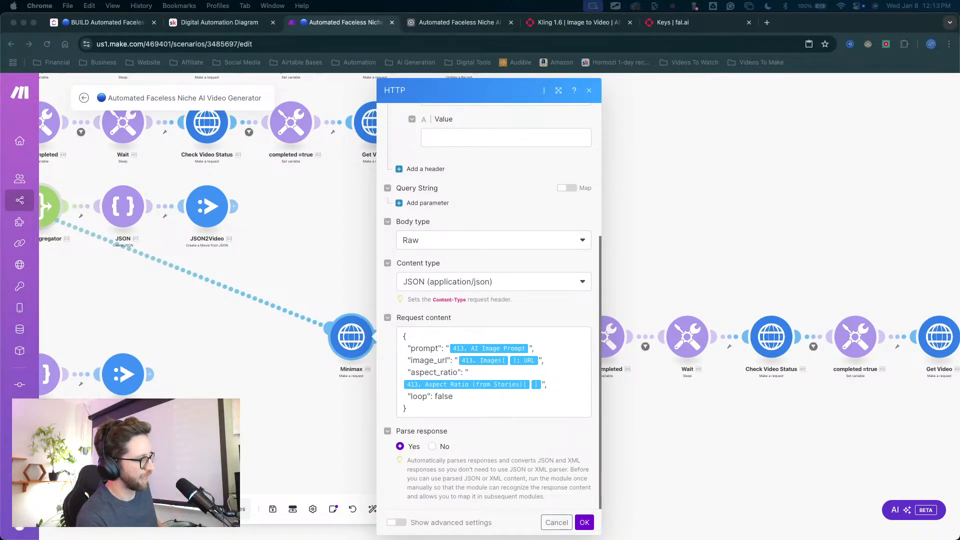
{"action": "left_click", "coordinate": [369, 386]}
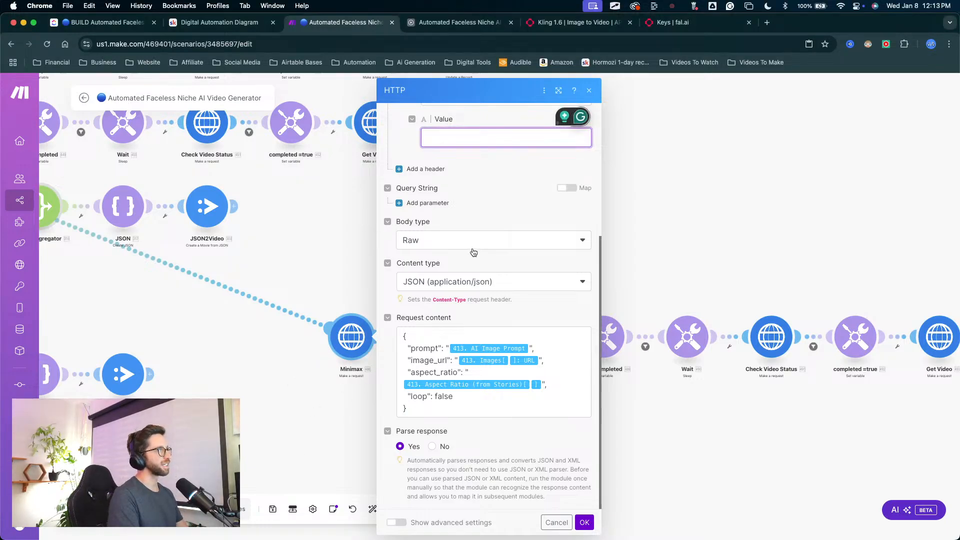
{"action": "left_click", "coordinate": [692, 248]}
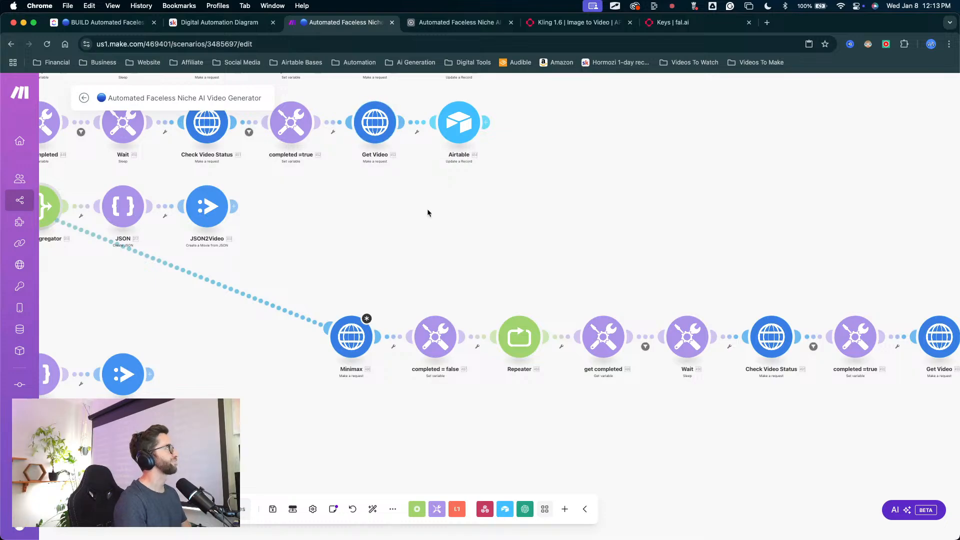
Step: Reopen the duplicated Minimax HTTP module and review its header and request content settings
{"action": "scroll", "coordinate": [429, 212], "scroll_direction": "up", "scroll_amount": 3}
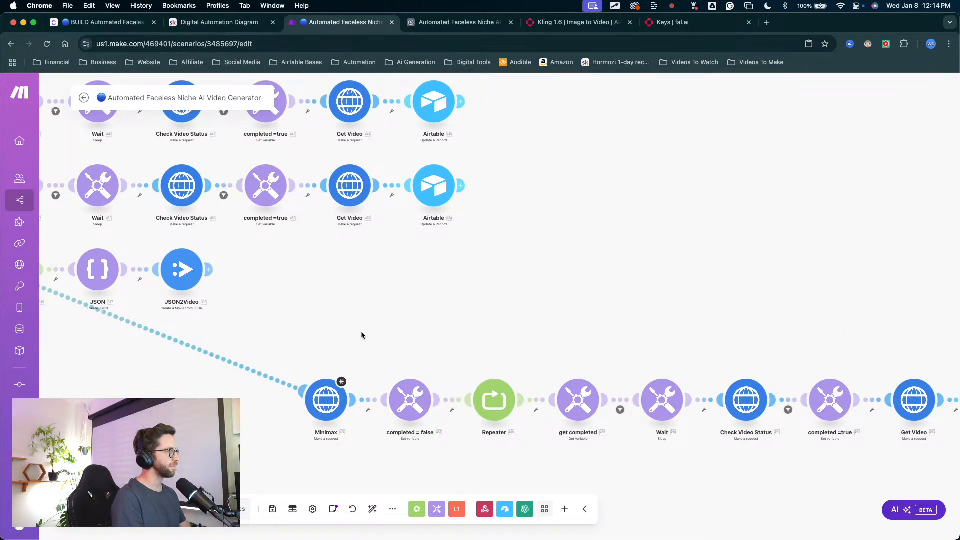
{"action": "left_click", "coordinate": [325, 400]}
{"action": "scroll", "coordinate": [442, 383], "scroll_direction": "down", "scroll_amount": 3}
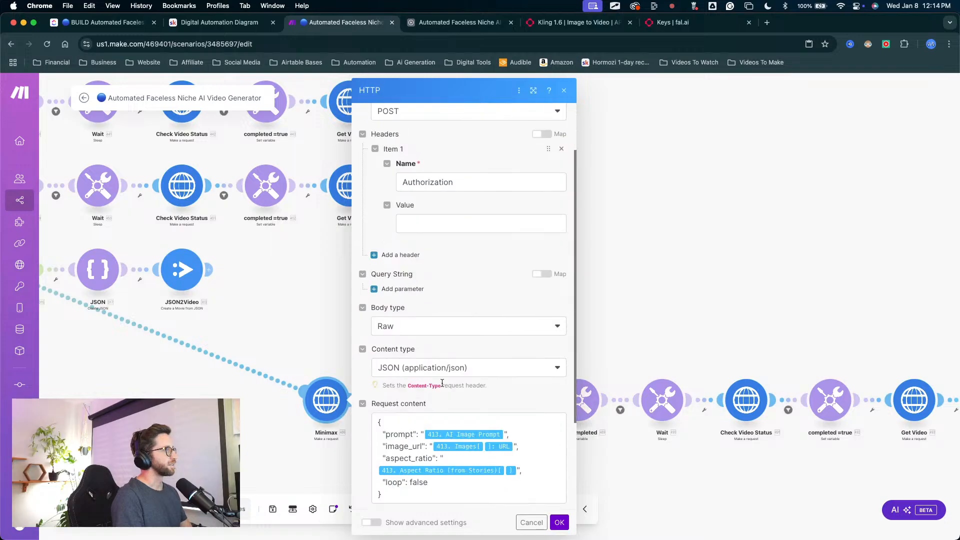
{"action": "scroll", "coordinate": [442, 383], "scroll_direction": "down", "scroll_amount": 2}
Step: Switch to the Kling 1.6 API documentation and read its request submission, authentication, status fetching and result retrieval sections
{"action": "left_click", "coordinate": [580, 14]}
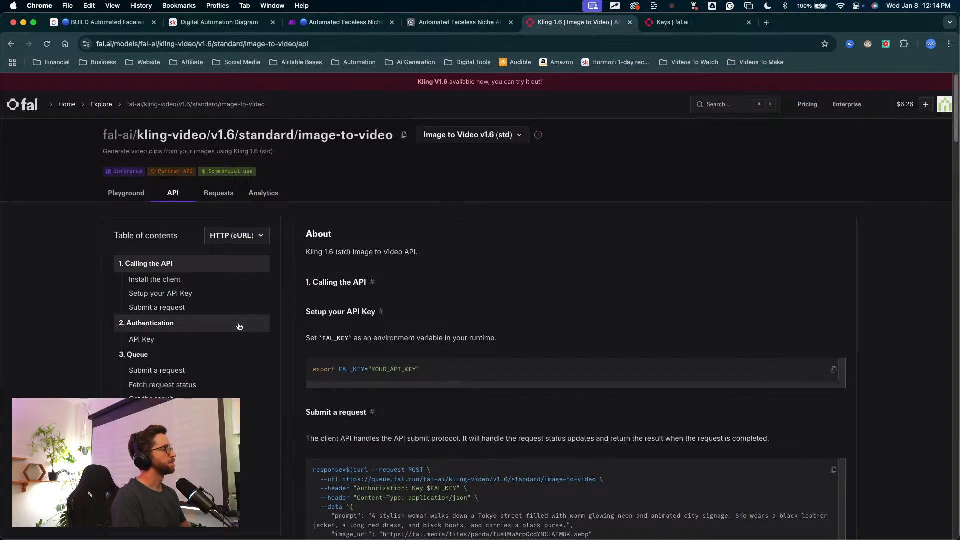
{"action": "scroll", "coordinate": [244, 180], "scroll_direction": "down", "scroll_amount": 2}
{"action": "scroll", "coordinate": [390, 260], "scroll_direction": "down", "scroll_amount": 5}
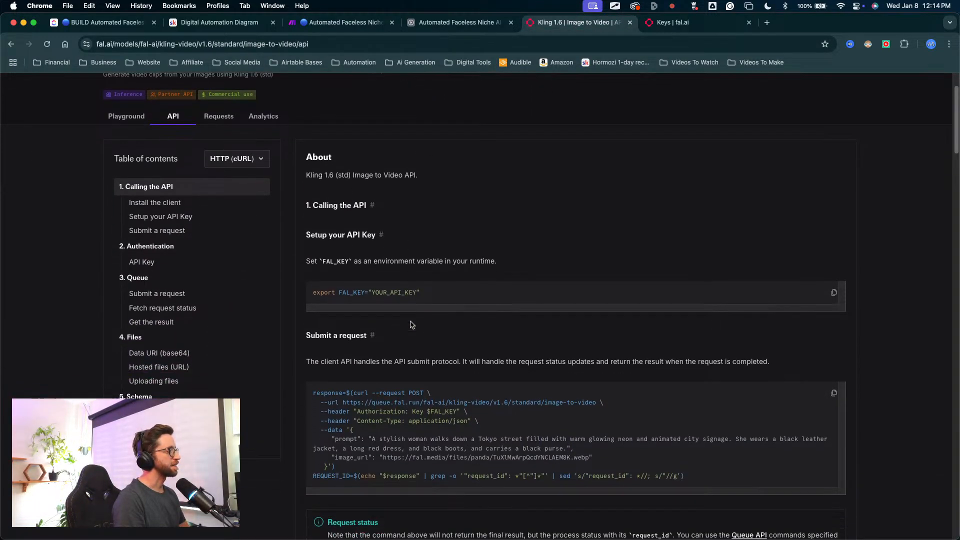
{"action": "scroll", "coordinate": [409, 324], "scroll_direction": "down", "scroll_amount": 10}
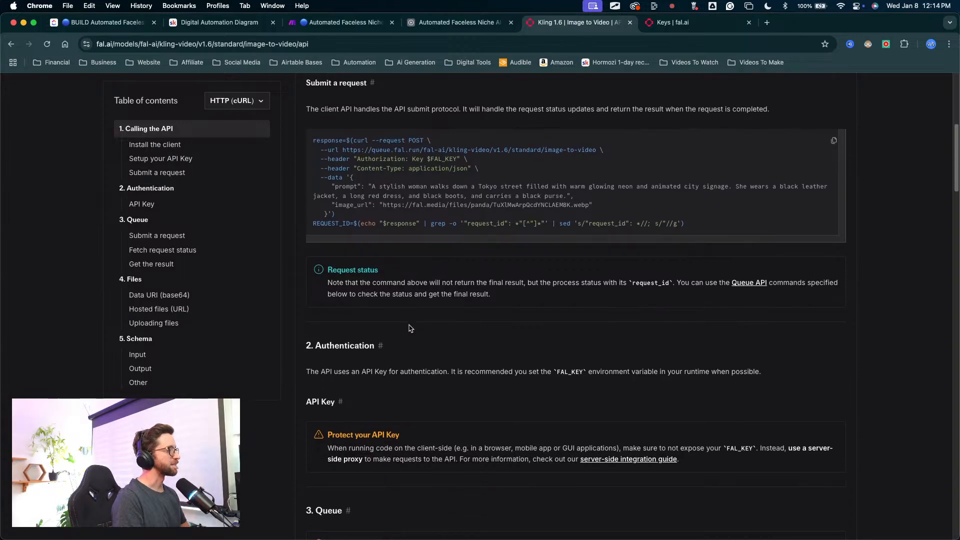
{"action": "scroll", "coordinate": [400, 296], "scroll_direction": "up", "scroll_amount": 20}
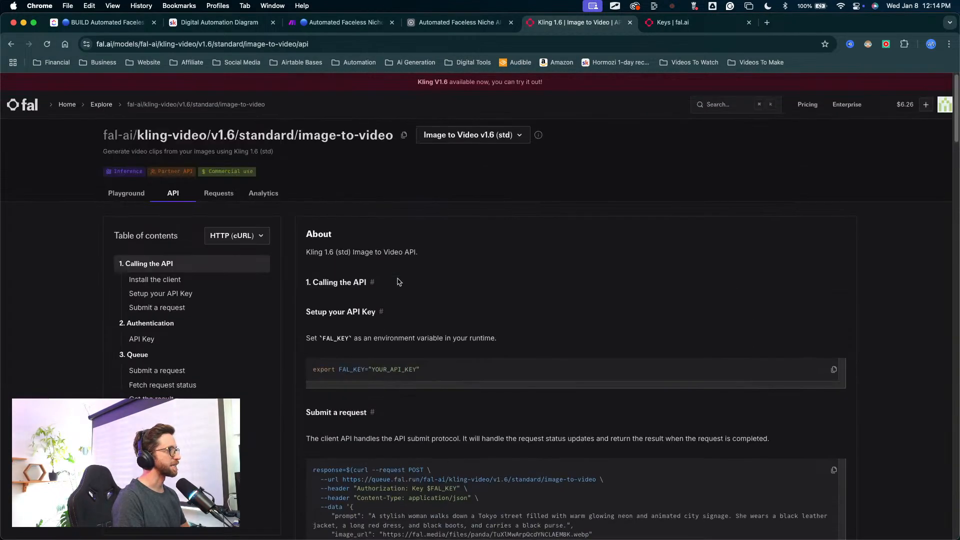
{"action": "scroll", "coordinate": [413, 231], "scroll_direction": "down", "scroll_amount": 5}
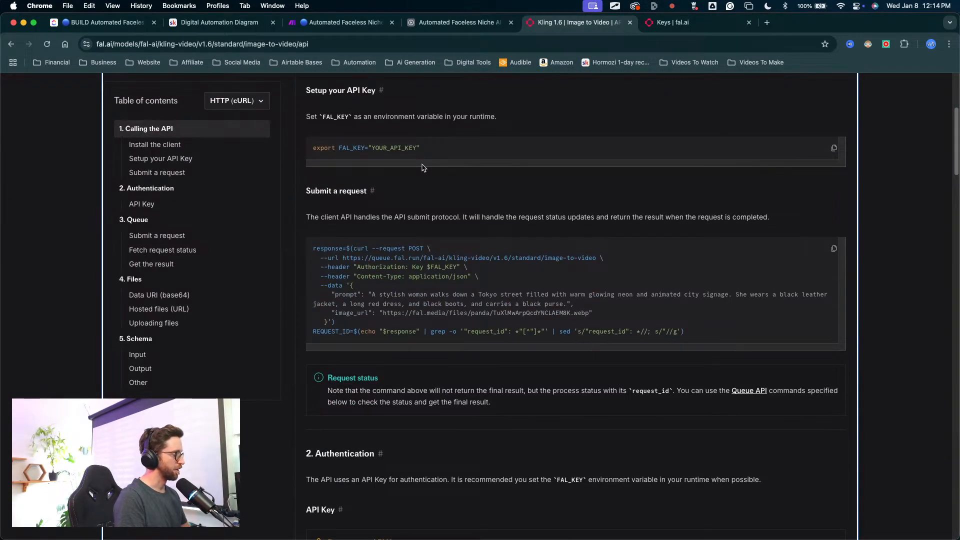
{"action": "mouse_move", "coordinate": [421, 163]}
{"action": "left_mouse_down"}
{"action": "mouse_move", "coordinate": [340, 274]}
{"action": "mouse_move", "coordinate": [438, 253]}
{"action": "mouse_move", "coordinate": [365, 279]}
{"action": "left_mouse_up"}
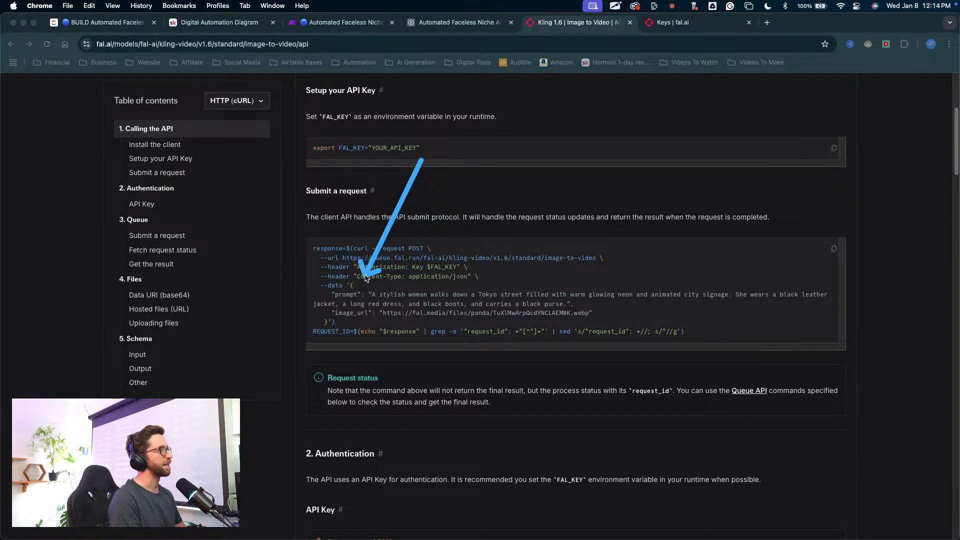
{"action": "scroll", "coordinate": [420, 300], "scroll_direction": "down", "scroll_amount": 10}
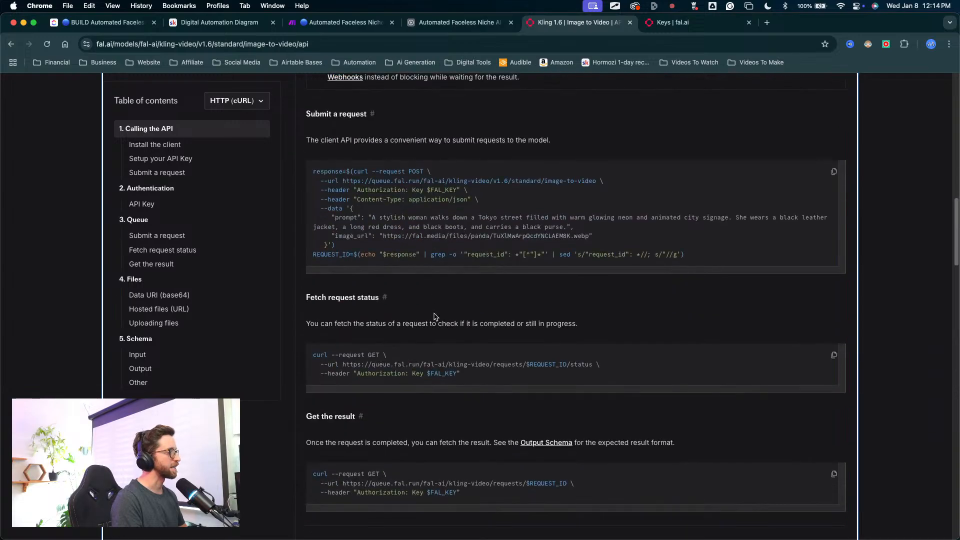
{"action": "scroll", "coordinate": [434, 317], "scroll_direction": "down", "scroll_amount": 10}
{"action": "scroll", "coordinate": [367, 220], "scroll_direction": "up", "scroll_amount": 20}
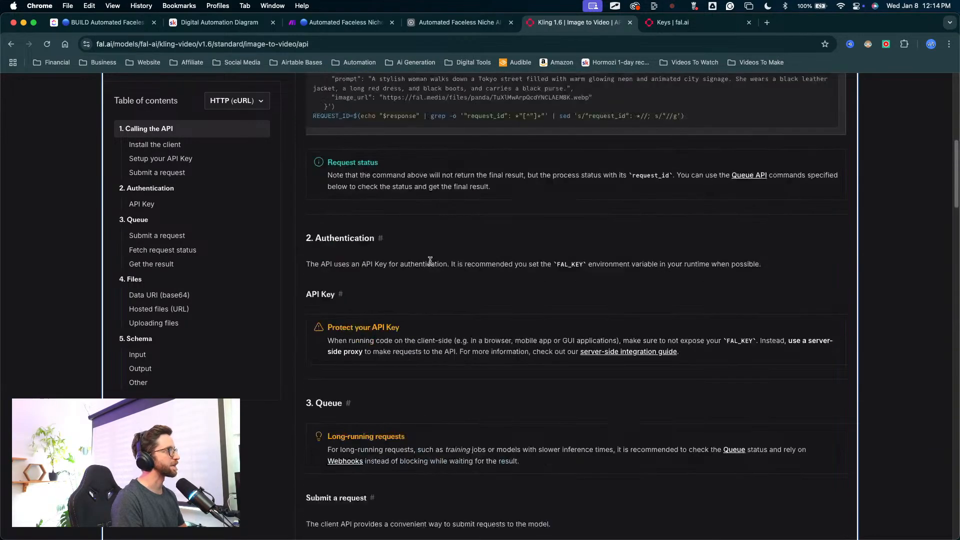
Step: Select the Kling 1.6 API documentation text down to the end of the File schema
{"action": "scroll", "coordinate": [367, 220], "scroll_direction": "down", "scroll_amount": 2}
{"action": "left_click_drag", "start_coordinate": [310, 163], "coordinate": [348, 361]}
{"action": "scroll", "coordinate": [519, 368], "scroll_direction": "down", "scroll_amount": 20}
{"action": "scroll", "coordinate": [500, 372], "scroll_direction": "down", "scroll_amount": 15}
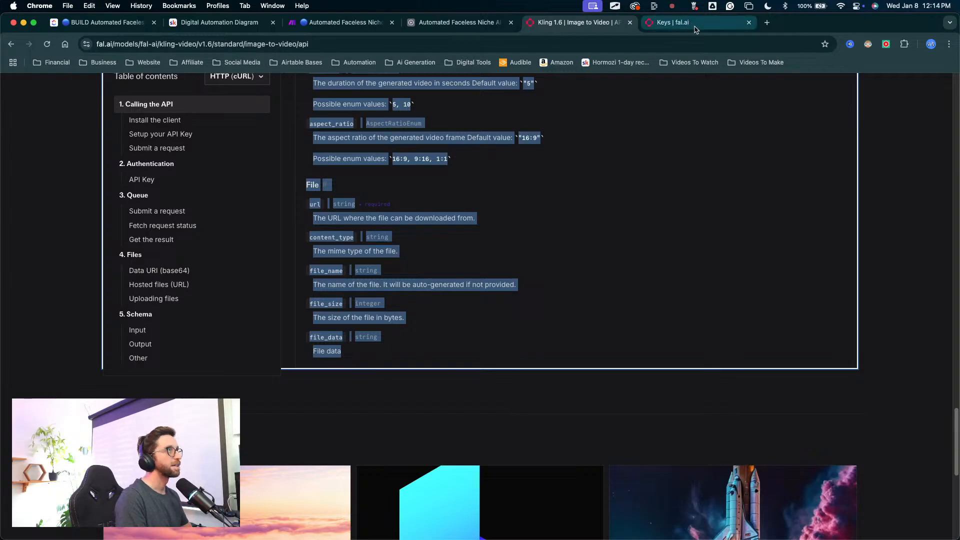
Step: Open ChatGPT in a new browser tab
{"action": "left_click", "coordinate": [767, 22]}
{"action": "left_click", "coordinate": [468, 62]}
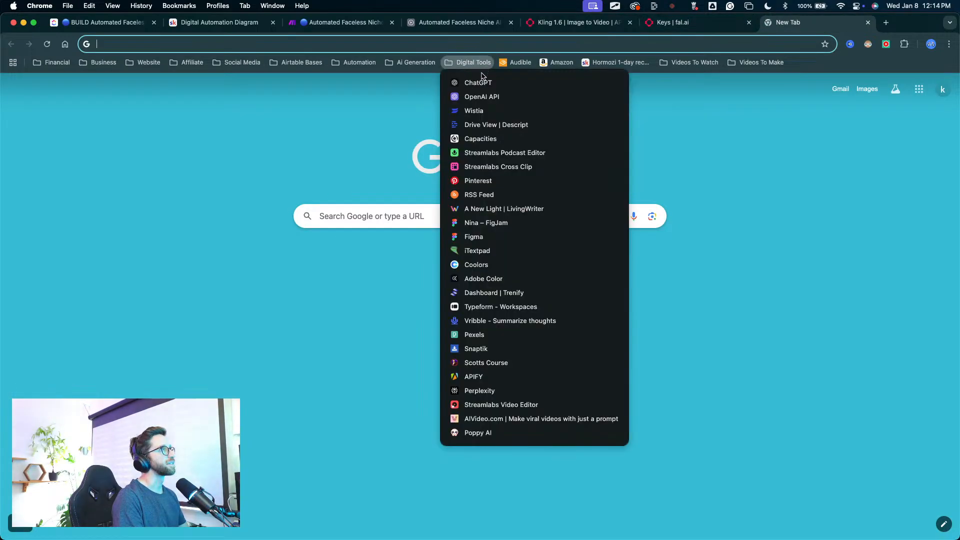
{"action": "key", "text": "Return"}
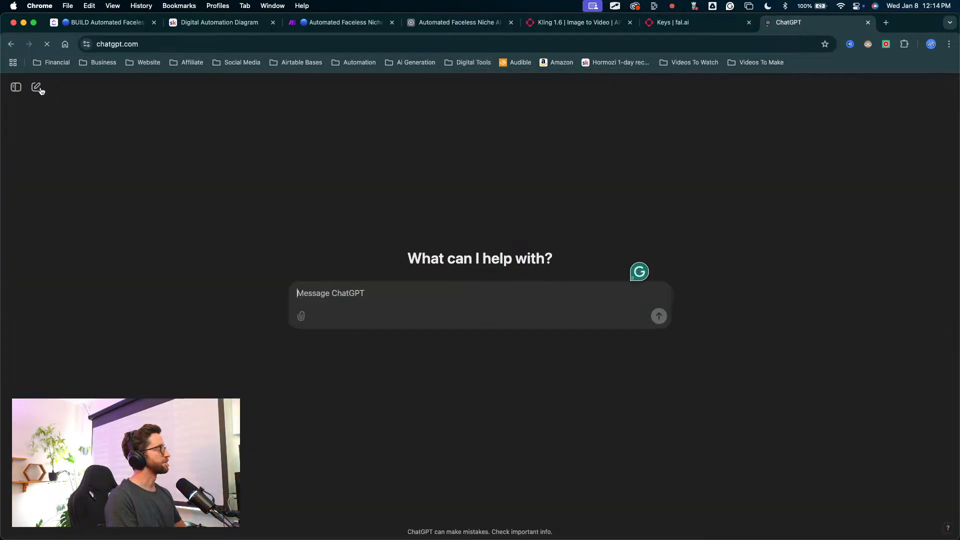
Step: Begin a prompt with "this is the api docs for the kling 1.6 pro model in fal.ai:", paste the copied documentation and end it with "--"
{"action": "type", "text": "thi"}
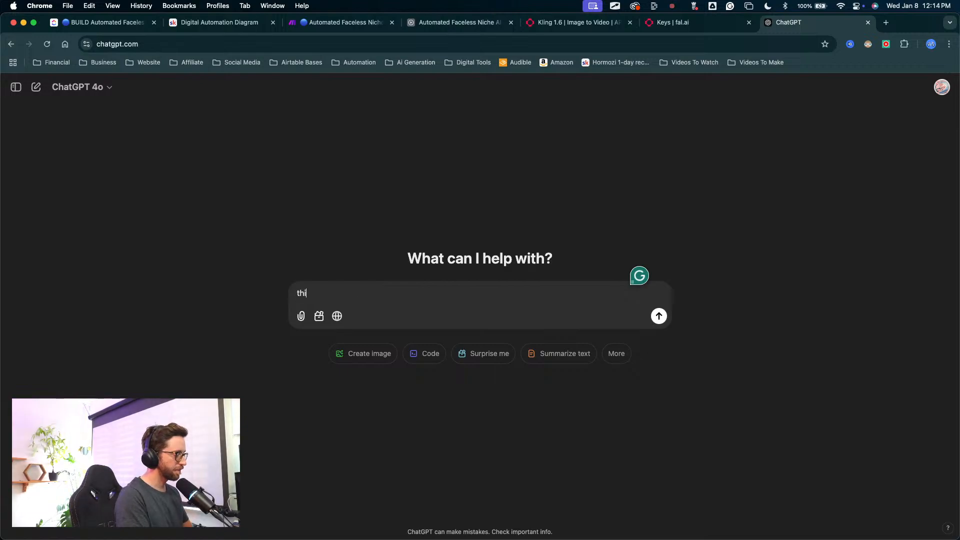
{"action": "type", "text": "s is the"}
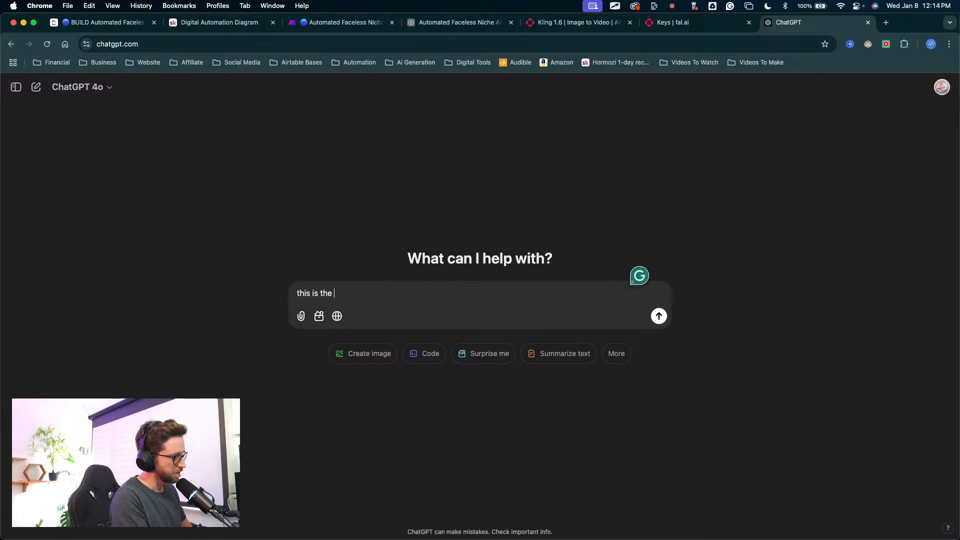
{"action": "type", "text": " api docs for the kling"}
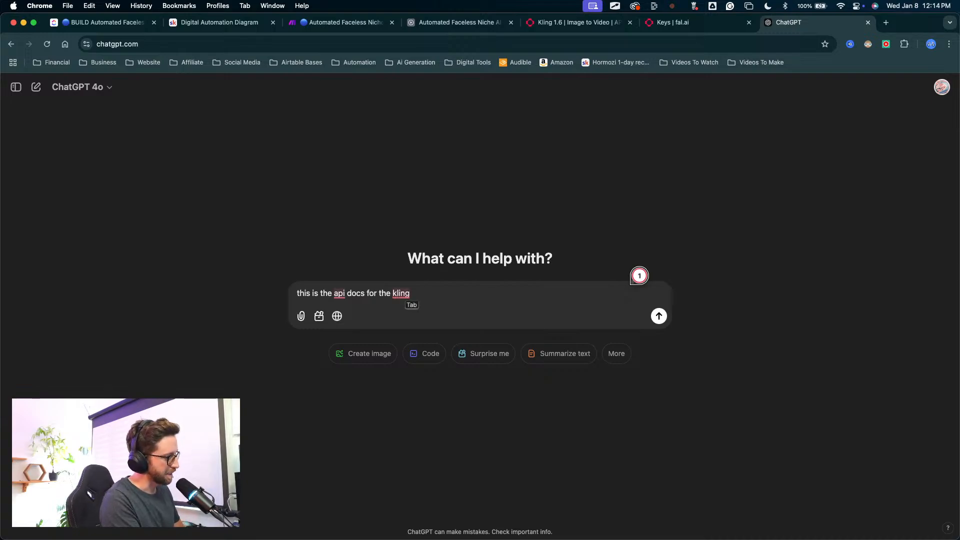
{"action": "type", "text": "1.6 pro model"}
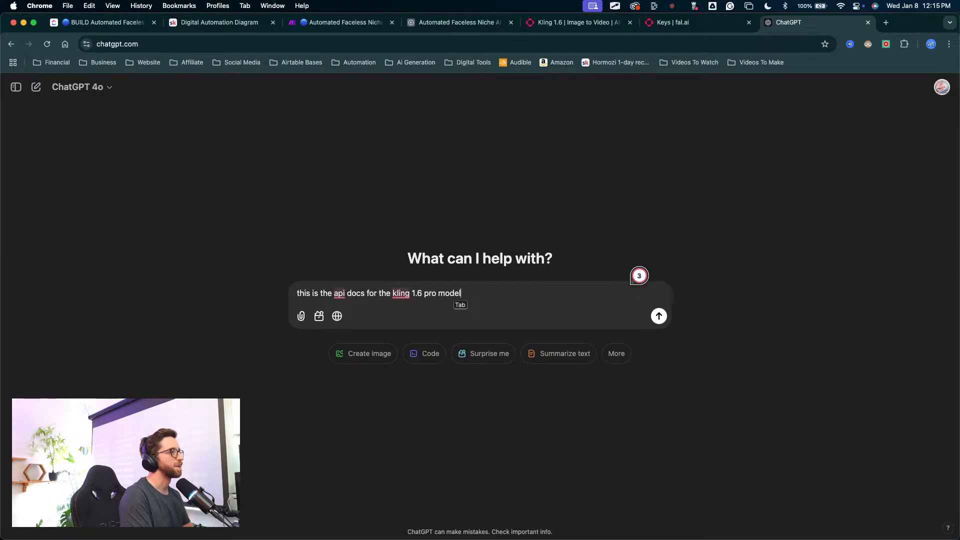
{"action": "type", "text": "in fal"}
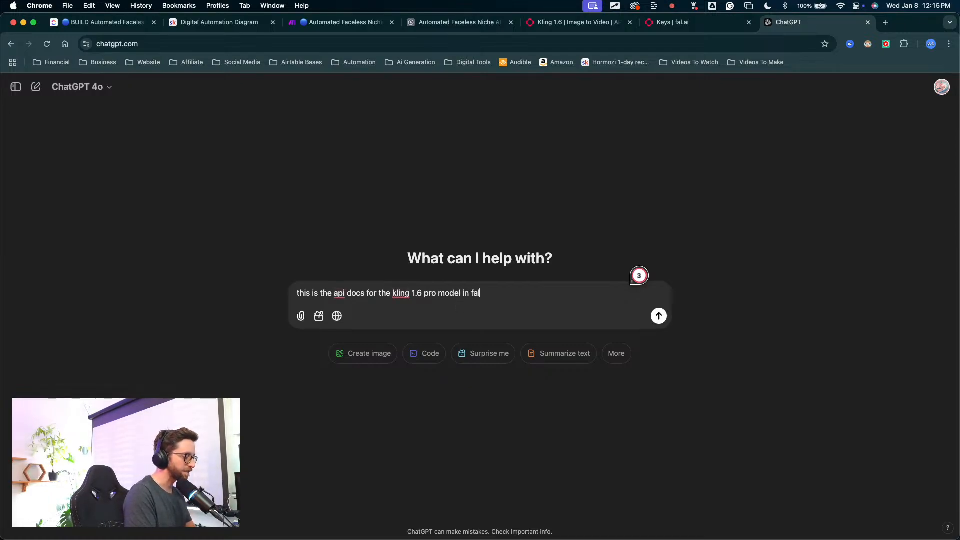
{"action": "type", "text": ".ai"}
{"action": "key", "text": "super+v"}
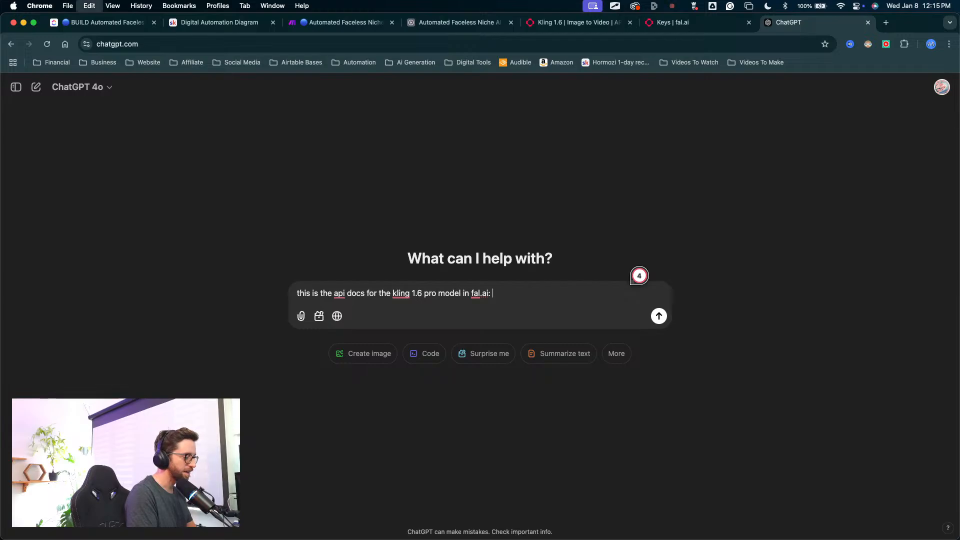
{"action": "type", "text": "-- "}
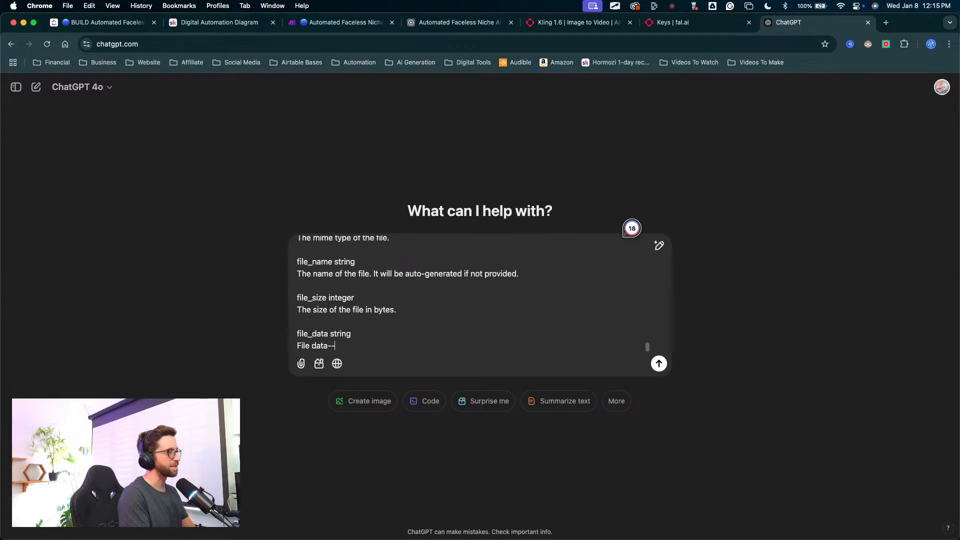
{"action": "type", "text": "can yo"}
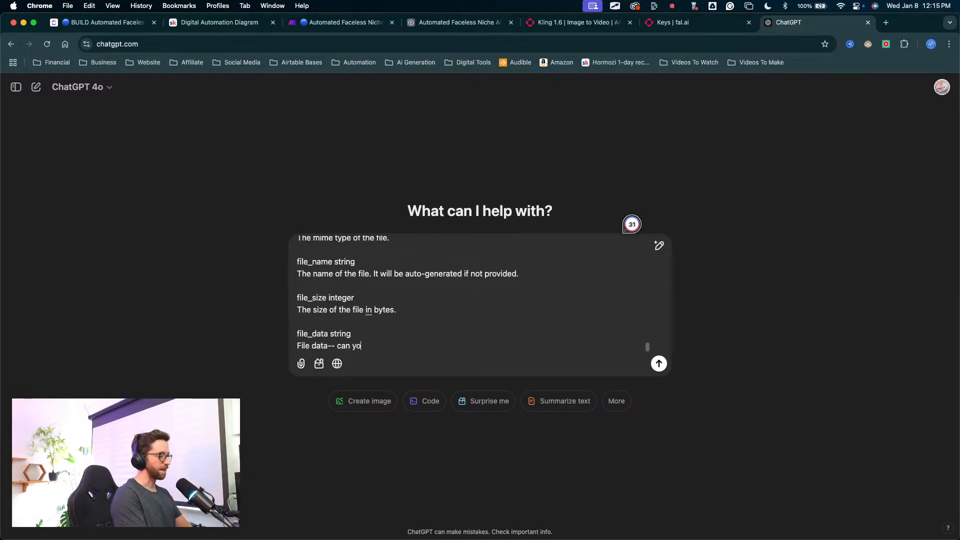
{"action": "type", "text": "u tell step by step how to set u"}
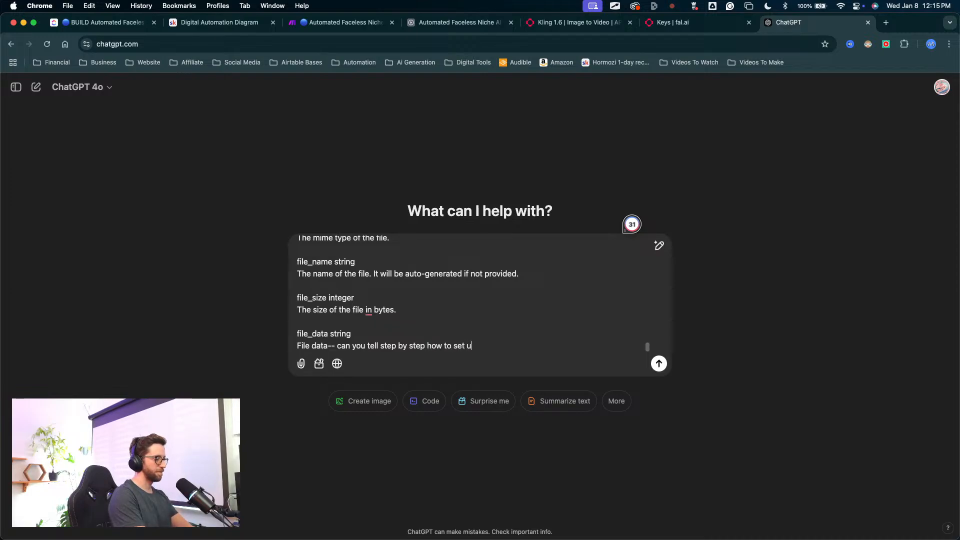
Step: Add "can you tell step by step how to set up the hTTP module in make with these docs" and send the prompt
{"action": "type", "text": "p the hTT"}
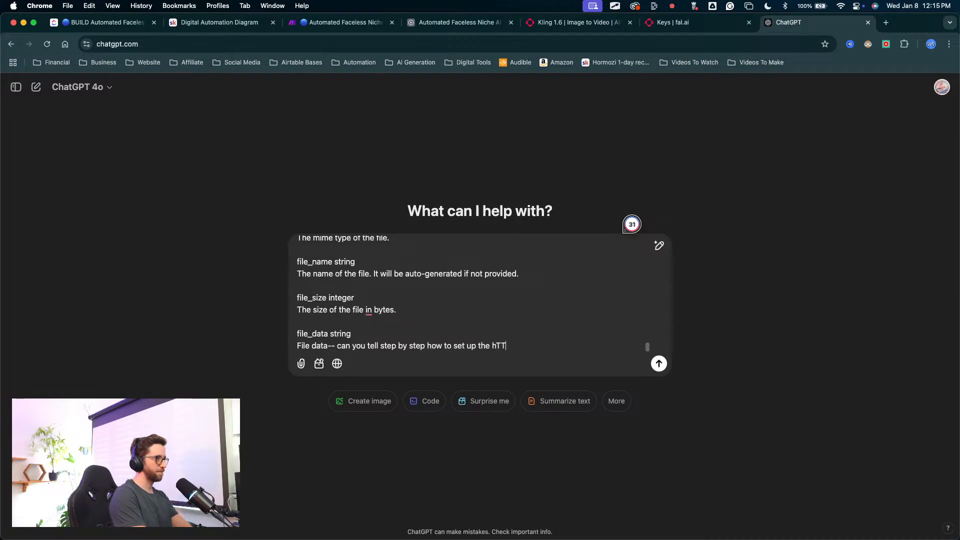
{"action": "type", "text": "P module in make with th"}
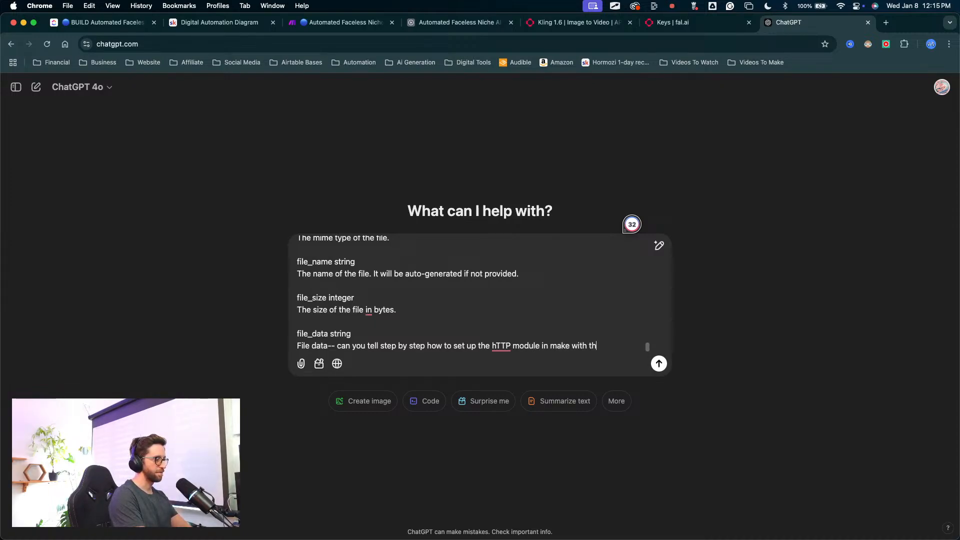
{"action": "type", "text": "ocs"}
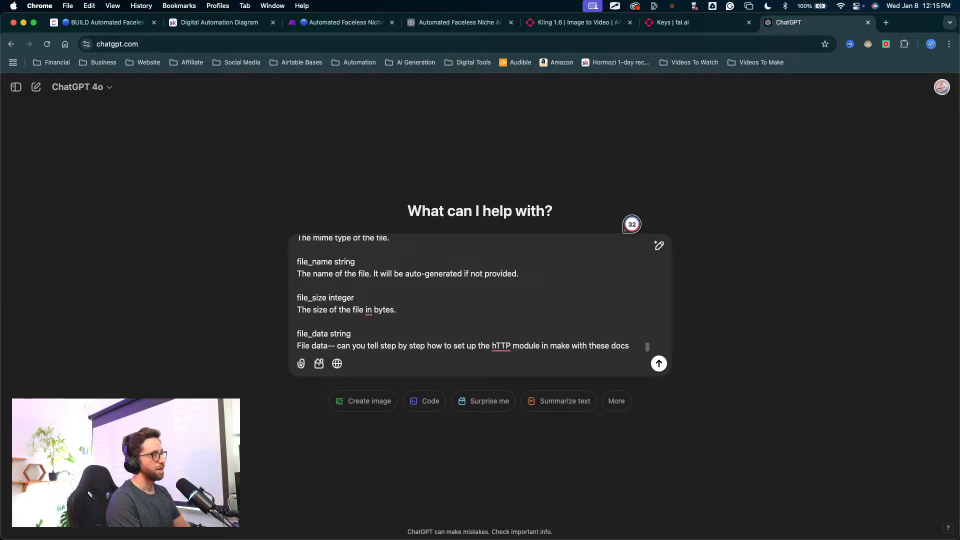
{"action": "key", "text": "Return"}
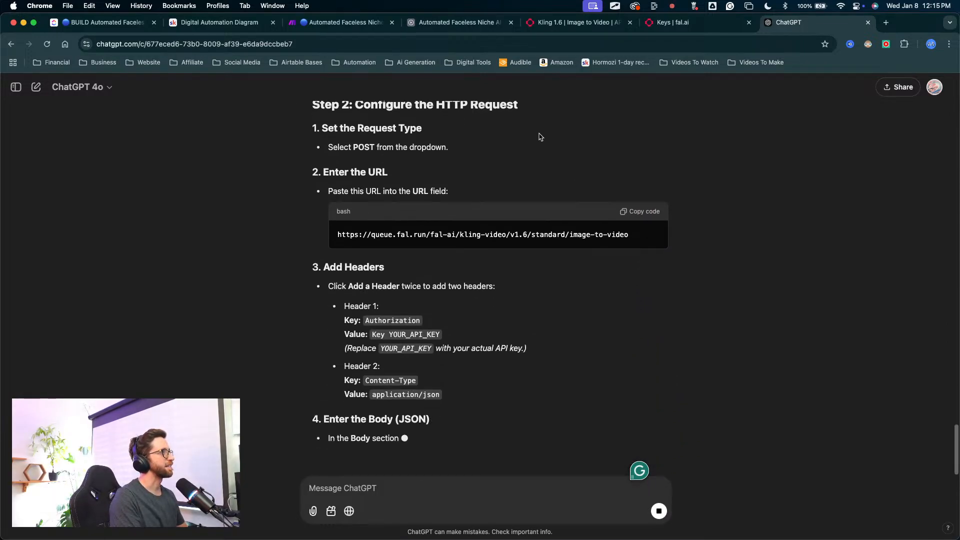
Step: Copy the Kling request URL from ChatGPT's answer and replace the Minimax URL with it in Make's open HTTP module
{"action": "scroll", "coordinate": [539, 136], "scroll_direction": "up", "scroll_amount": 1}
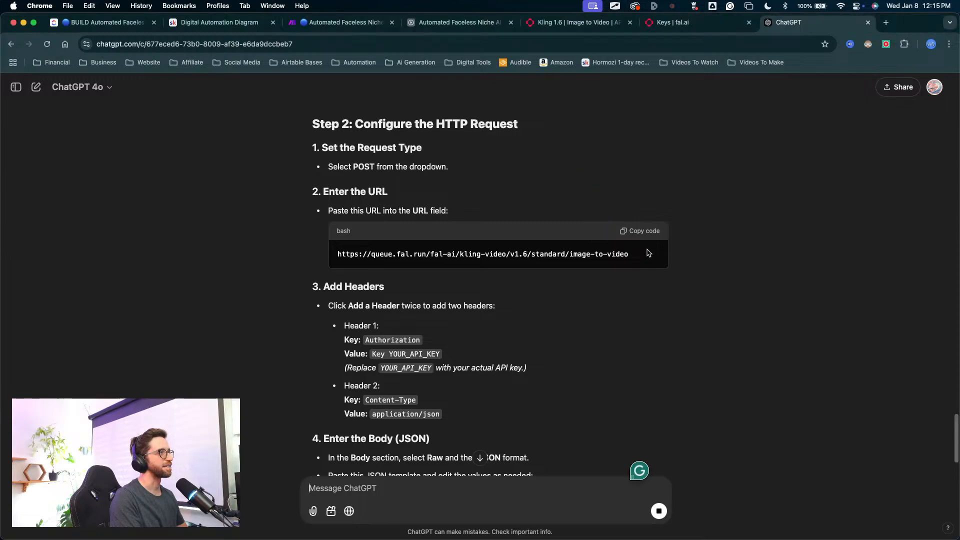
{"action": "left_click", "coordinate": [633, 236]}
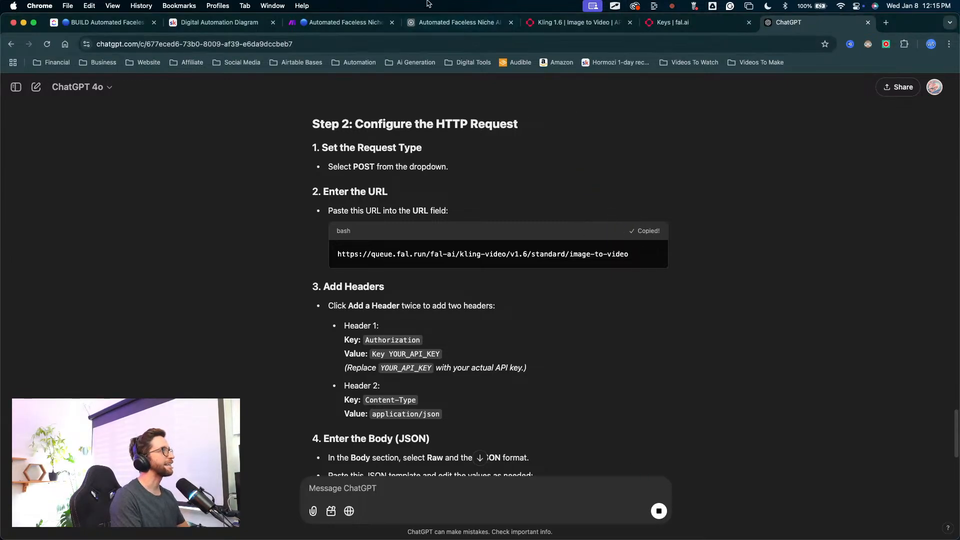
{"action": "left_click", "coordinate": [340, 22]}
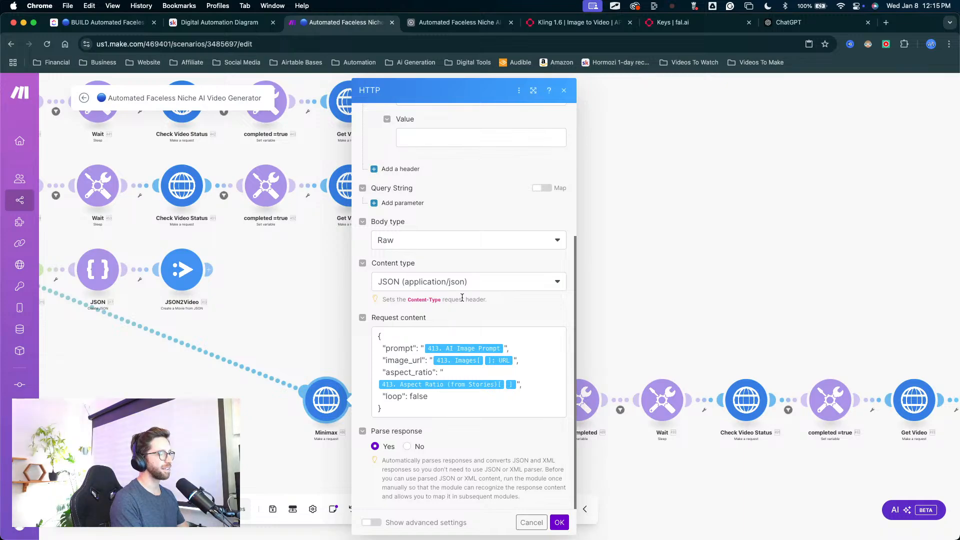
{"action": "scroll", "coordinate": [460, 321], "scroll_direction": "up", "scroll_amount": 5}
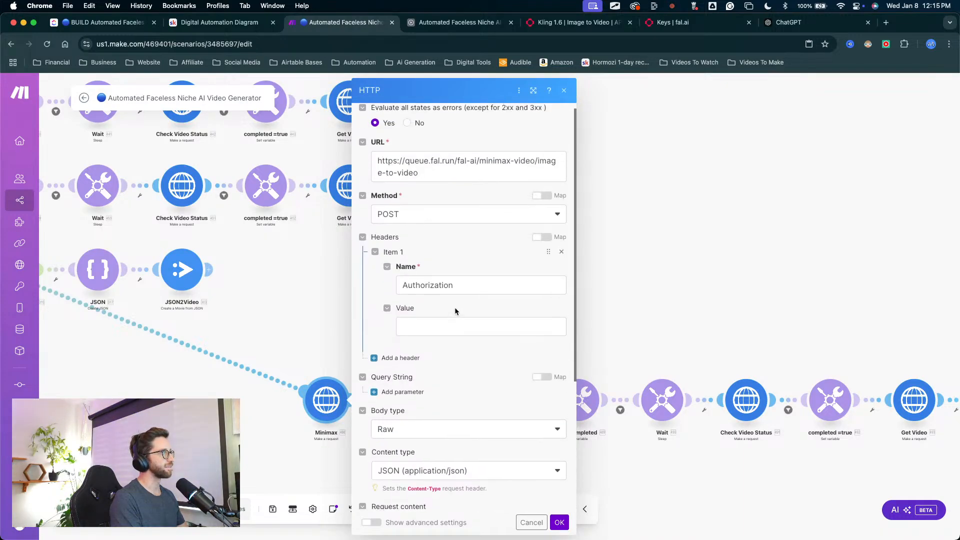
{"action": "left_click", "coordinate": [495, 185]}
{"action": "key", "text": "ctrl+a"}
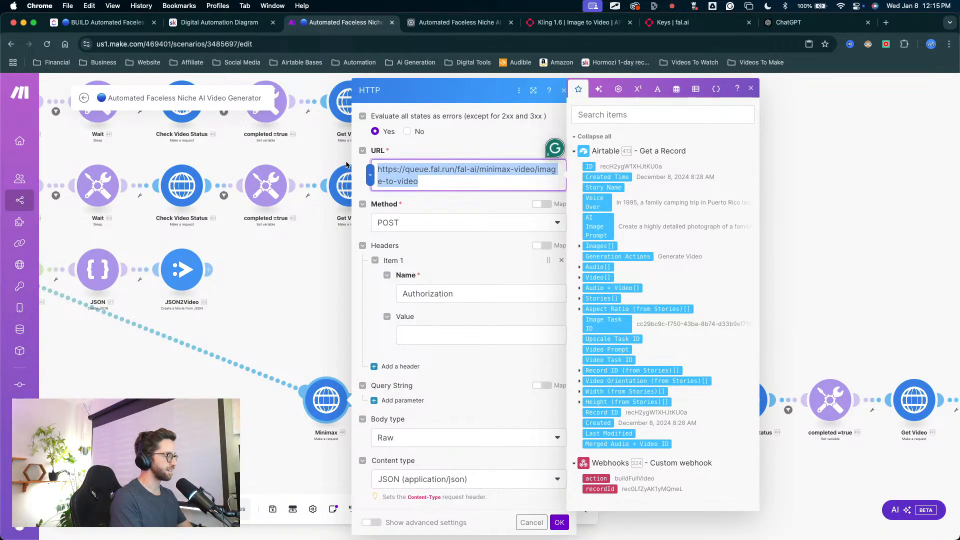
{"action": "key", "text": "ctrl+v"}
{"action": "key", "text": "BackSpace"}
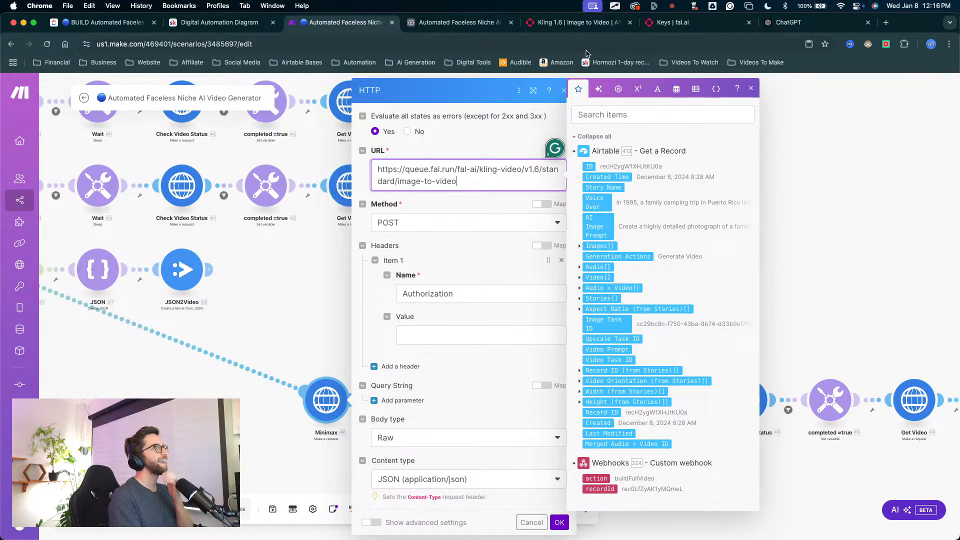
Step: Switch to the Kling 1.6 API documentation and copy the request URL from the first Submit a request code sample
{"action": "left_click", "coordinate": [694, 20]}
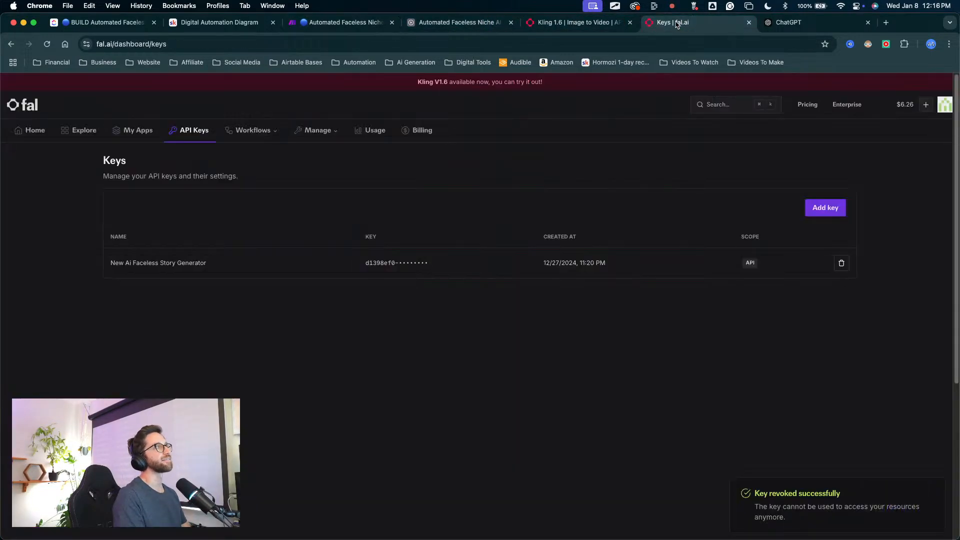
{"action": "left_click", "coordinate": [600, 22]}
{"action": "scroll", "coordinate": [395, 178], "scroll_direction": "up", "scroll_amount": 5}
{"action": "scroll", "coordinate": [395, 178], "scroll_direction": "up", "scroll_amount": 15}
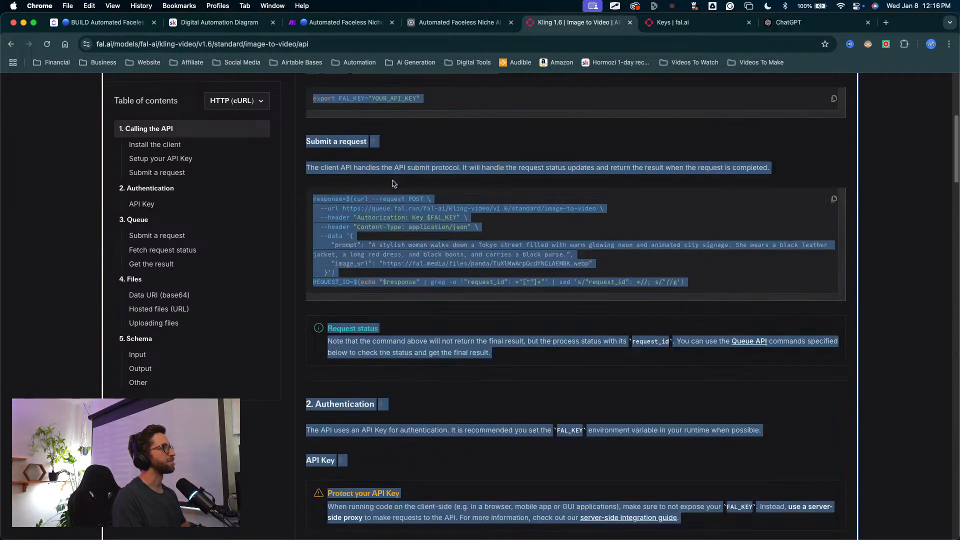
{"action": "scroll", "coordinate": [424, 193], "scroll_direction": "down", "scroll_amount": 1}
{"action": "left_click", "coordinate": [482, 287]}
{"action": "scroll", "coordinate": [482, 287], "scroll_direction": "down", "scroll_amount": 1}
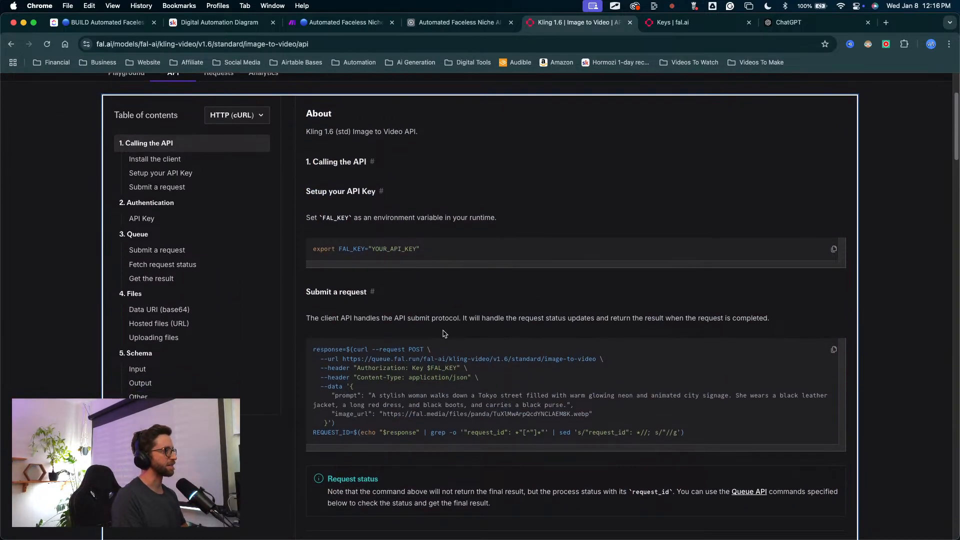
{"action": "key", "text": "ctrl+a"}
{"action": "mouse_move", "coordinate": [417, 304]}
{"action": "left_mouse_down"}
{"action": "mouse_move", "coordinate": [366, 348]}
{"action": "mouse_move", "coordinate": [596, 360]}
{"action": "mouse_move", "coordinate": [337, 360]}
{"action": "left_mouse_up"}
{"action": "key", "text": "Escape"}
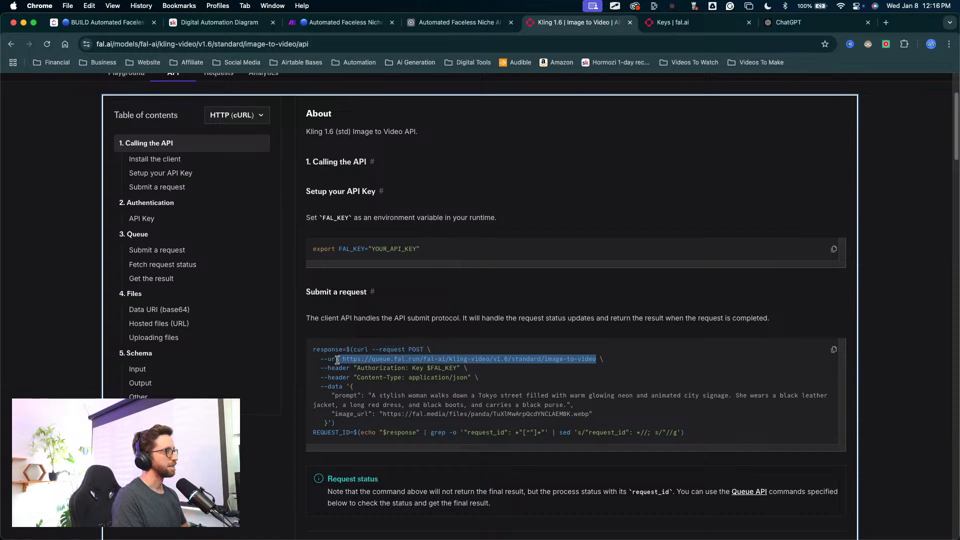
{"action": "left_click", "coordinate": [350, 22]}
{"action": "left_click", "coordinate": [466, 189]}
{"action": "left_click_drag", "start_coordinate": [461, 185], "coordinate": [362, 168]}
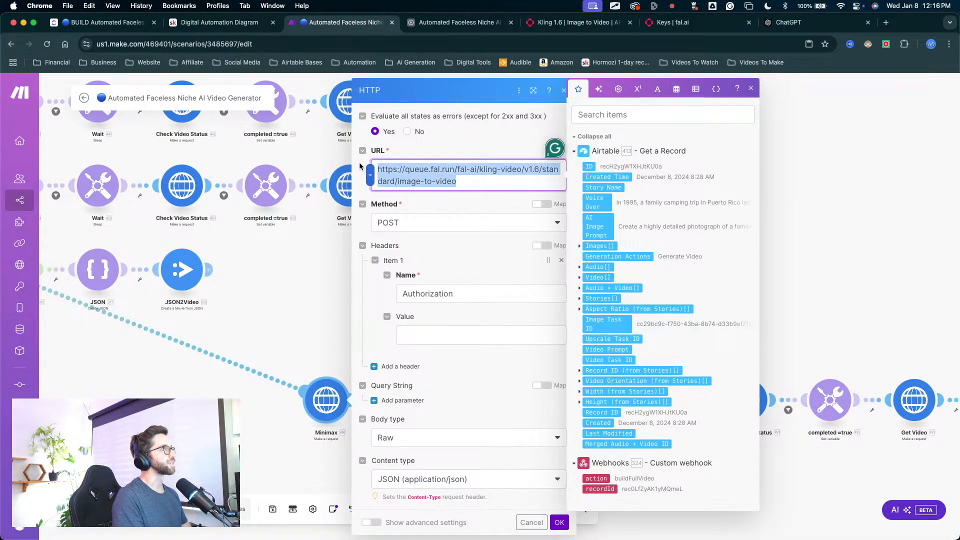
{"action": "key", "text": "super+v"}
{"action": "scroll", "coordinate": [461, 278], "scroll_direction": "down", "scroll_amount": 5}
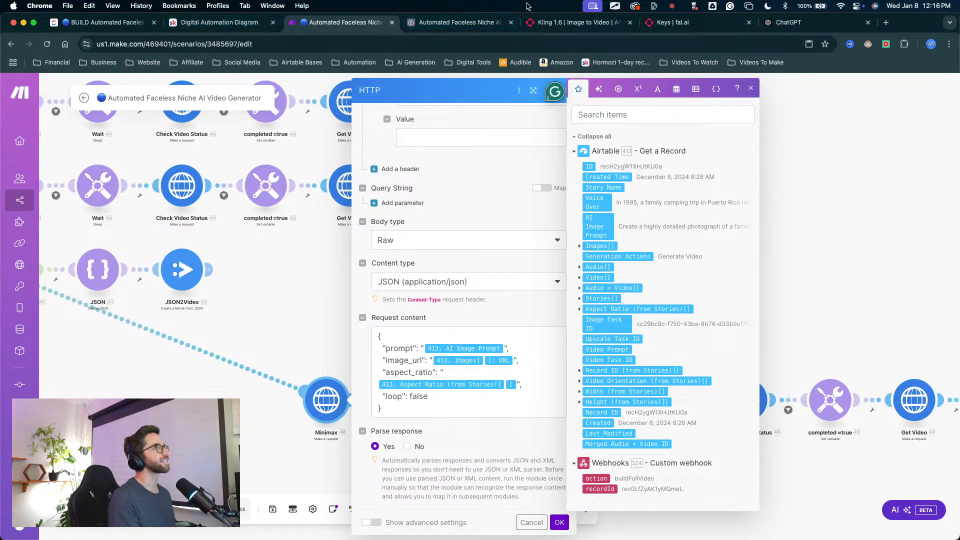
Step: Review ChatGPT's header and JSON body instructions, and compare them with the Kling documentation and the HTTP module's request content
{"action": "left_click", "coordinate": [784, 24]}
{"action": "scroll", "coordinate": [418, 224], "scroll_direction": "down", "scroll_amount": 3}
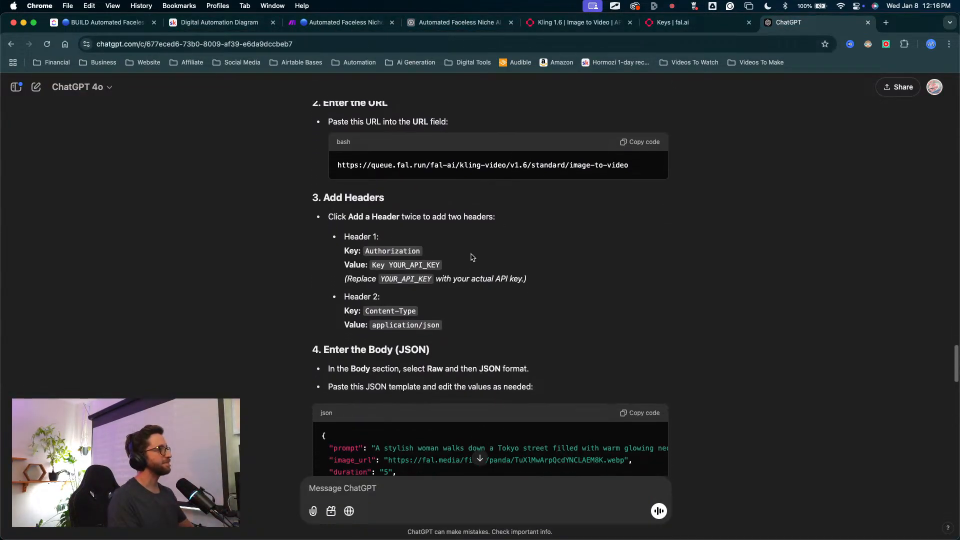
{"action": "left_click_drag", "start_coordinate": [418, 225], "coordinate": [399, 375]}
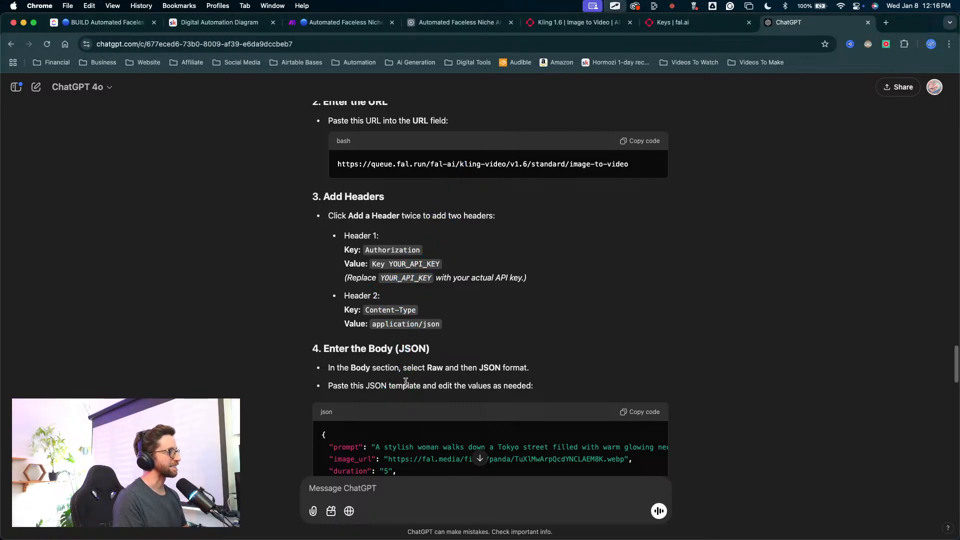
{"action": "scroll", "coordinate": [408, 375], "scroll_direction": "down", "scroll_amount": 6}
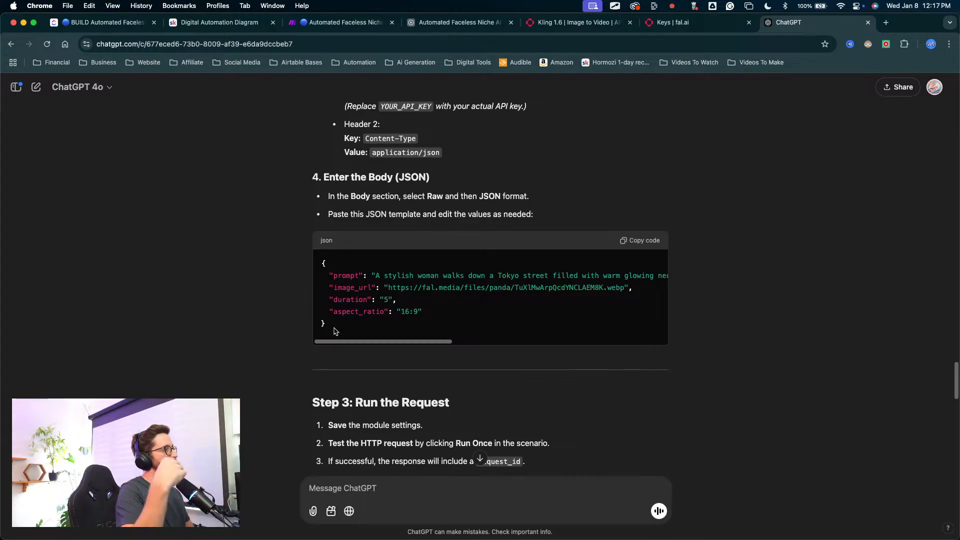
{"action": "left_click", "coordinate": [593, 23]}
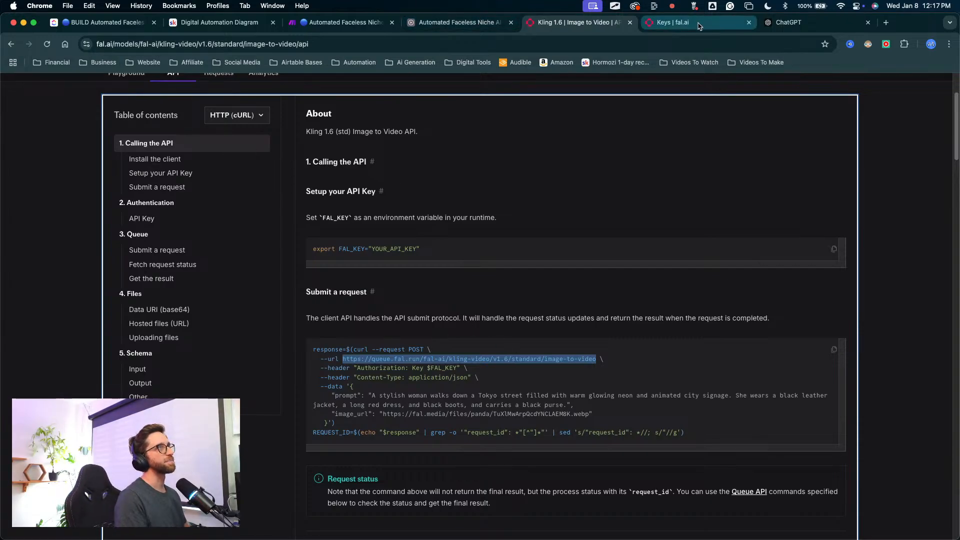
{"action": "left_click", "coordinate": [375, 24]}
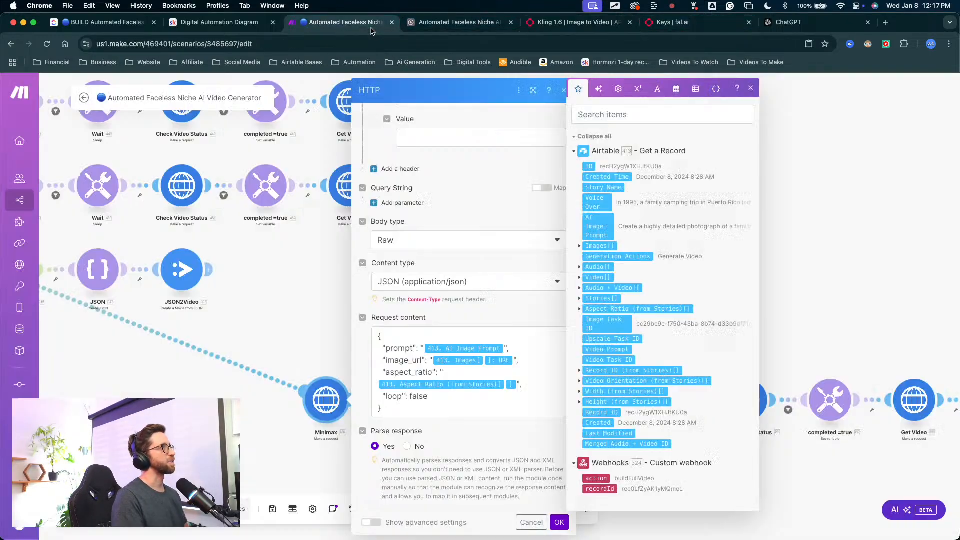
Step: Return to ChatGPT and read its instructions for running the request, fetching the request status and fetching the result
{"action": "left_click", "coordinate": [795, 23]}
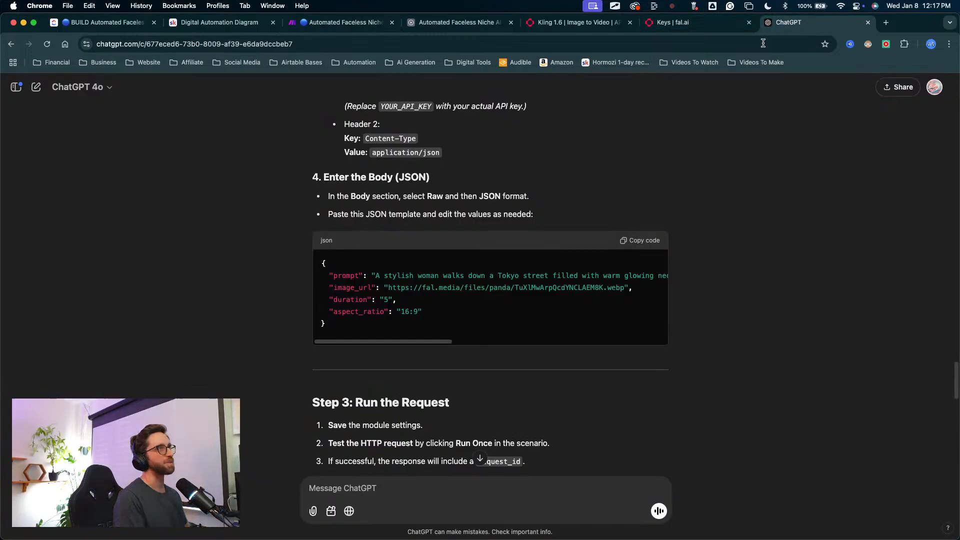
{"action": "scroll", "coordinate": [477, 317], "scroll_direction": "down", "scroll_amount": 5}
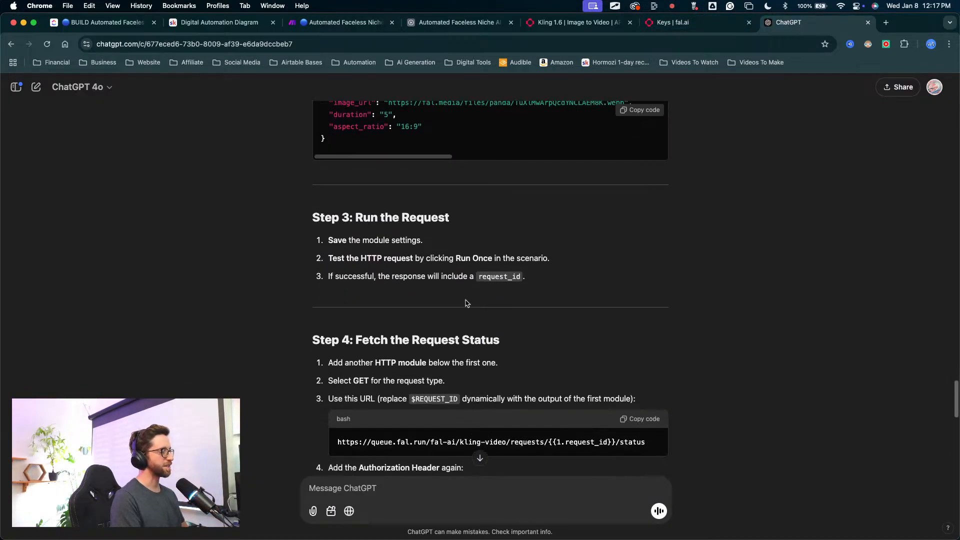
{"action": "scroll", "coordinate": [490, 311], "scroll_direction": "down", "scroll_amount": 4}
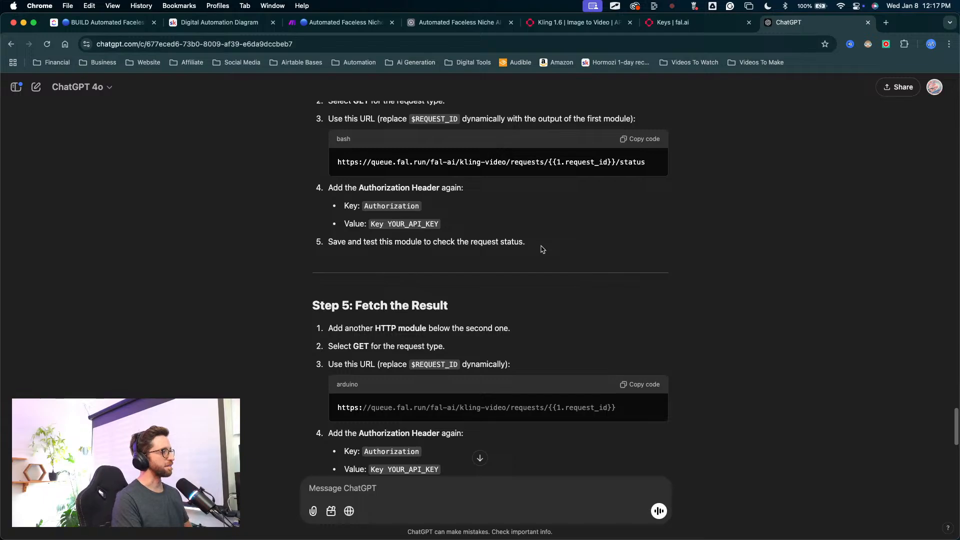
{"action": "scroll", "coordinate": [543, 249], "scroll_direction": "up", "scroll_amount": 3}
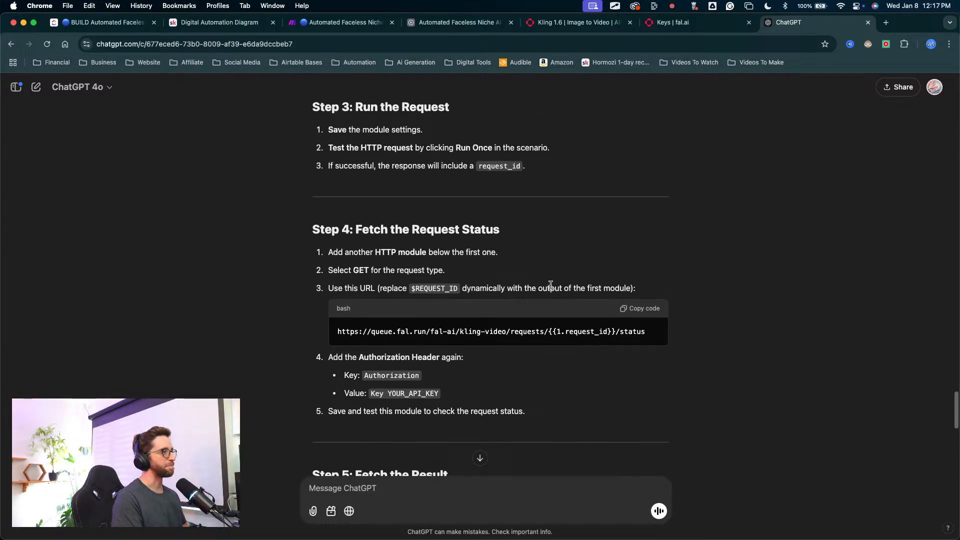
{"action": "scroll", "coordinate": [552, 280], "scroll_direction": "up", "scroll_amount": 1}
{"action": "scroll", "coordinate": [551, 280], "scroll_direction": "down", "scroll_amount": 2}
{"action": "scroll", "coordinate": [552, 280], "scroll_direction": "up", "scroll_amount": 2}
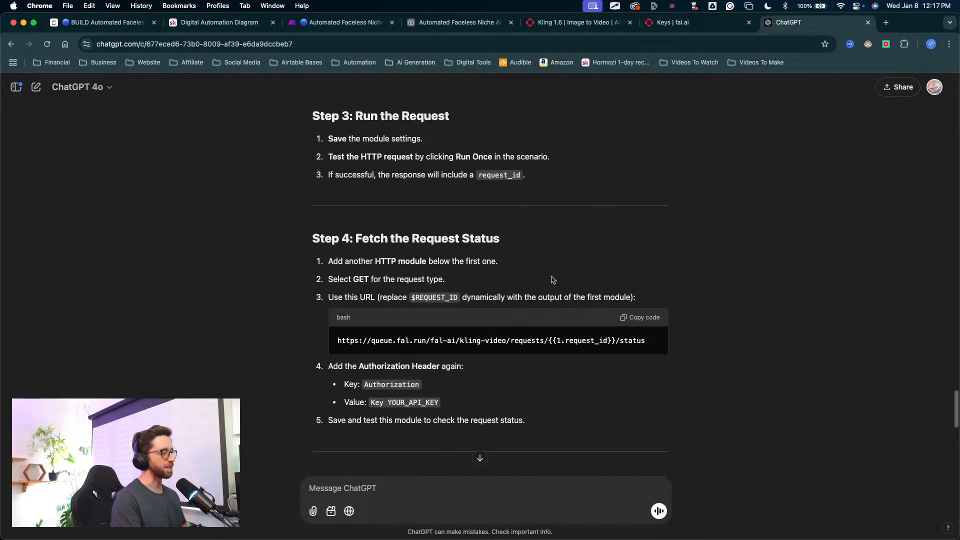
Step: Review ChatGPT's request status instructions, the HTTP module's request content in Make and the Submit a request sample in the Kling 1.6 documentation
{"action": "scroll", "coordinate": [553, 282], "scroll_direction": "down", "scroll_amount": 2}
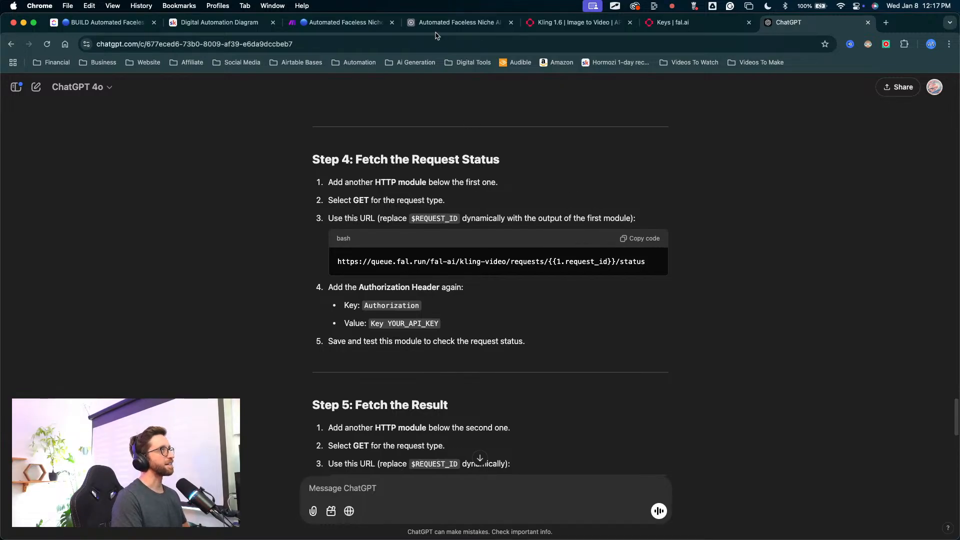
{"action": "left_click", "coordinate": [369, 24]}
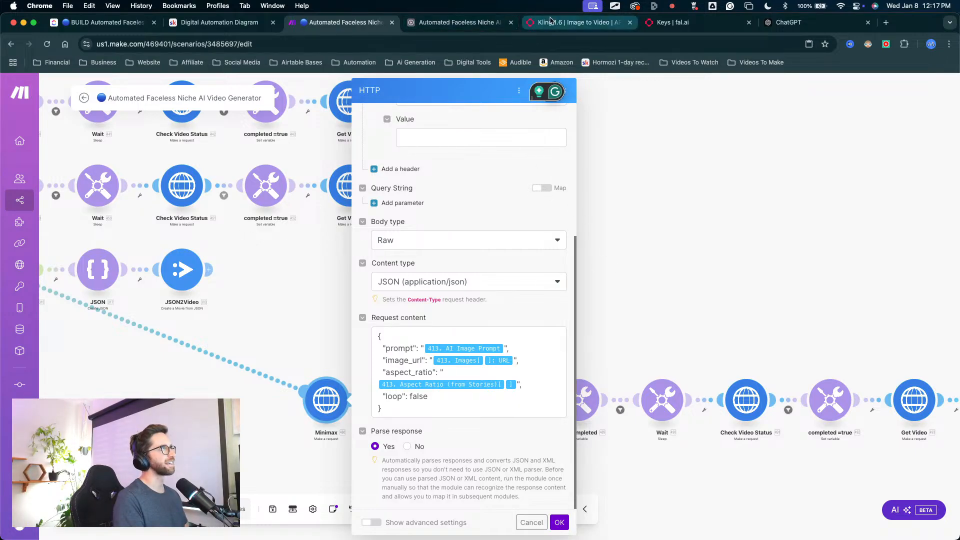
{"action": "left_click", "coordinate": [575, 22]}
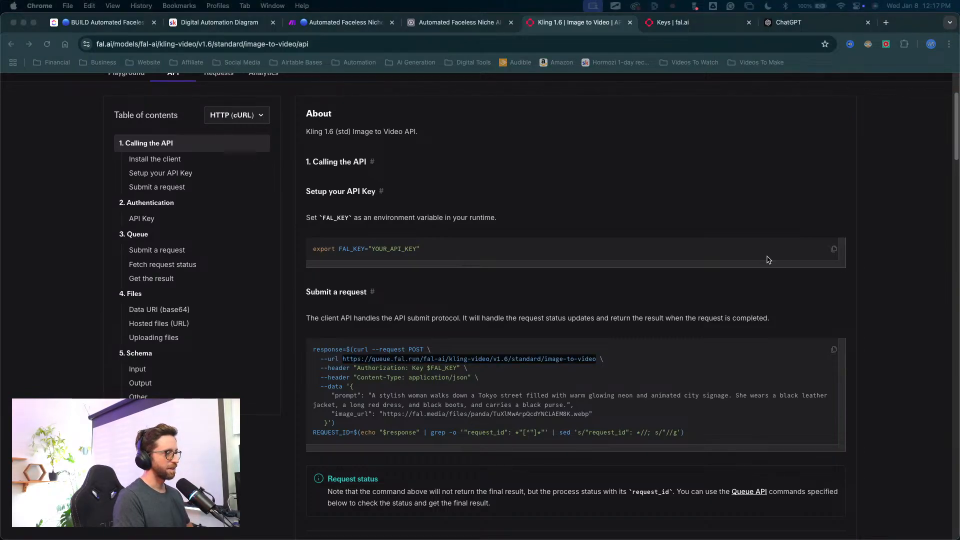
{"action": "left_click", "coordinate": [451, 23]}
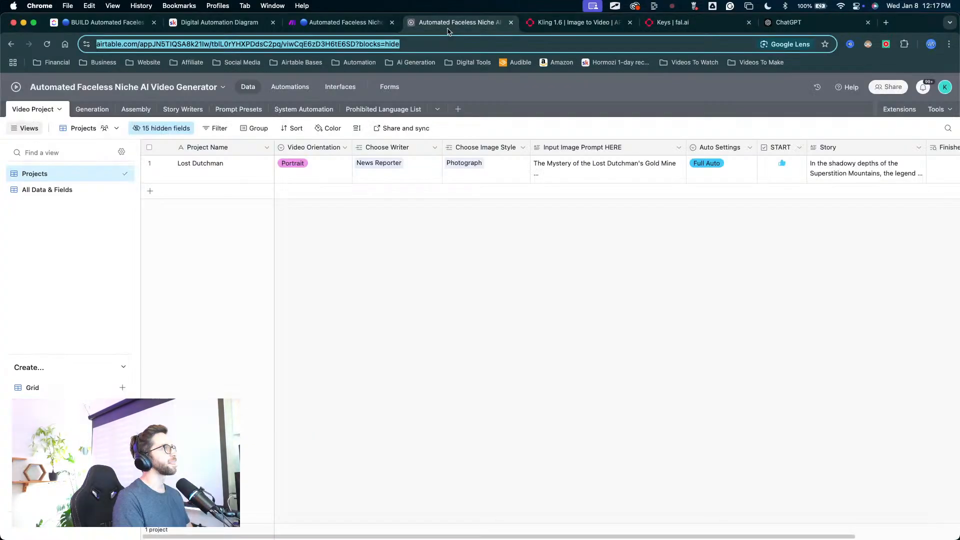
{"action": "left_click", "coordinate": [562, 29]}
{"action": "scroll", "coordinate": [446, 278], "scroll_direction": "down", "scroll_amount": 2}
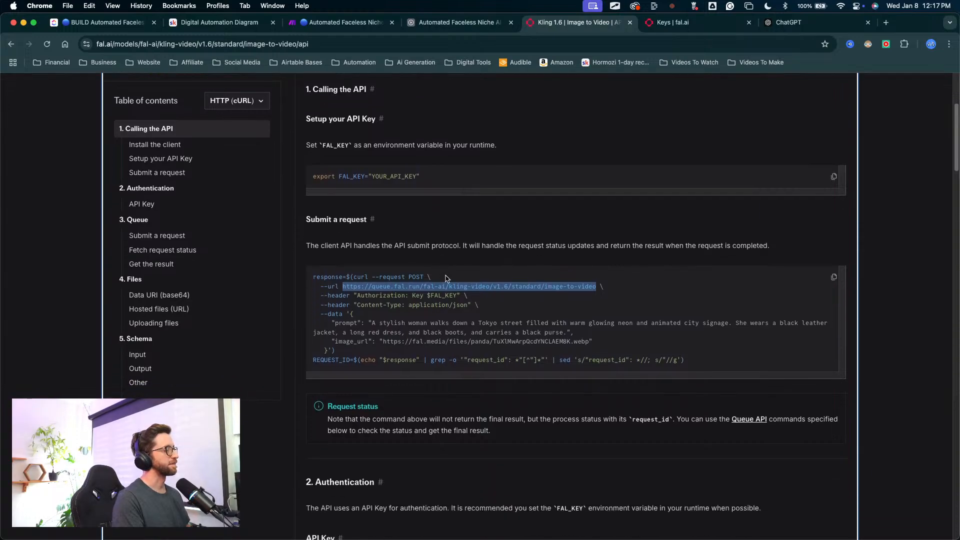
{"action": "scroll", "coordinate": [414, 305], "scroll_direction": "down", "scroll_amount": 2}
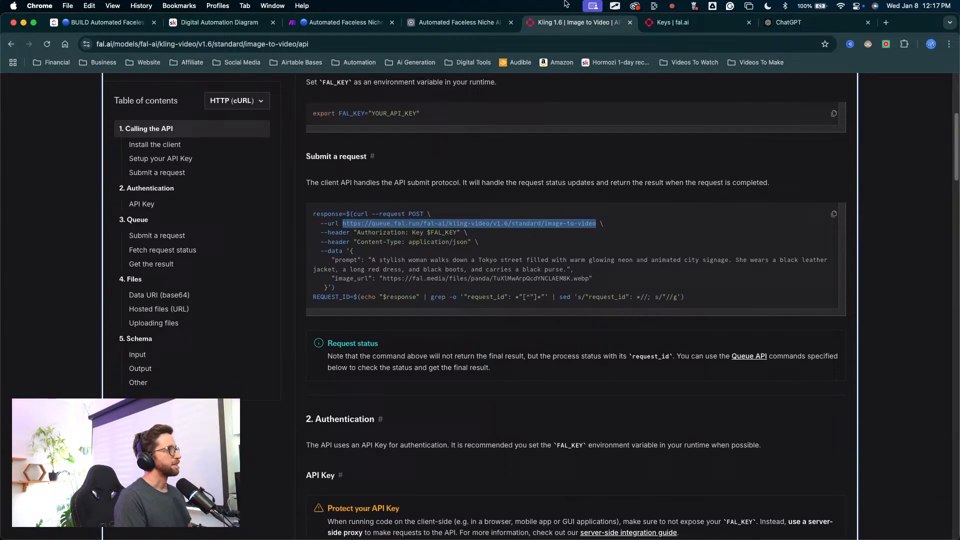
Step: Return to ChatGPT and copy the request URL given under Step 5: Fetch the Result
{"action": "left_click", "coordinate": [795, 23]}
{"action": "scroll", "coordinate": [461, 225], "scroll_direction": "down", "scroll_amount": 5}
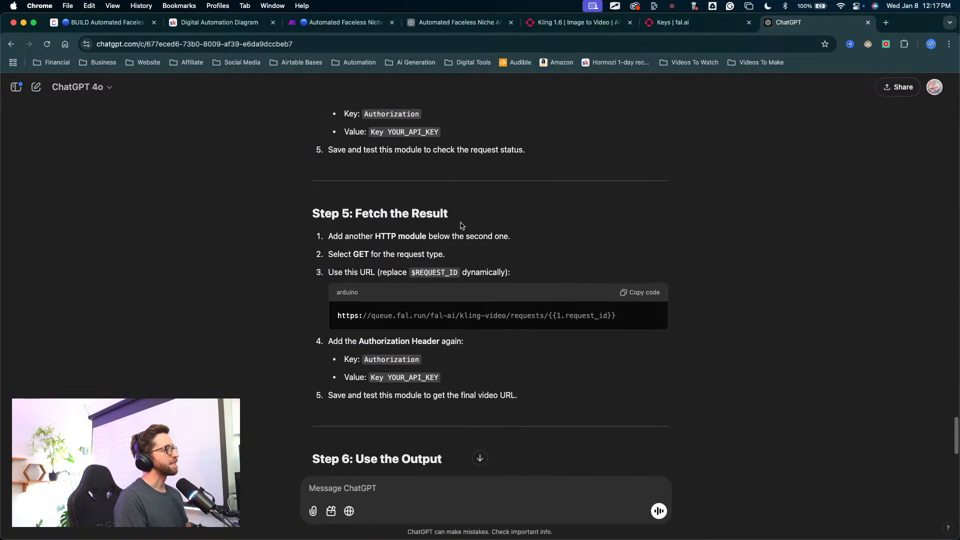
{"action": "mouse_move", "coordinate": [480, 120]}
{"action": "left_mouse_down"}
{"action": "mouse_move", "coordinate": [429, 141]}
{"action": "mouse_move", "coordinate": [367, 225]}
{"action": "mouse_move", "coordinate": [344, 234]}
{"action": "mouse_move", "coordinate": [557, 231]}
{"action": "left_mouse_up"}
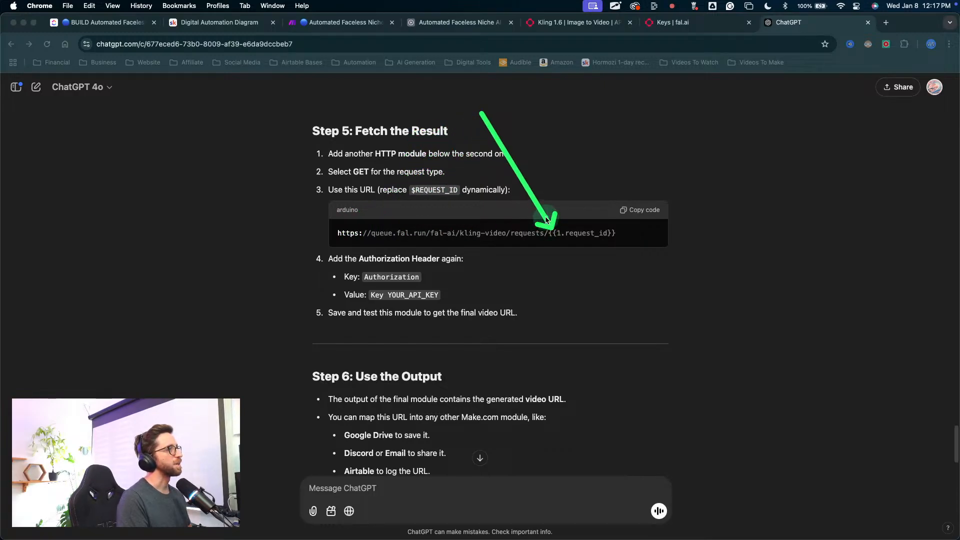
{"action": "left_click", "coordinate": [632, 212]}
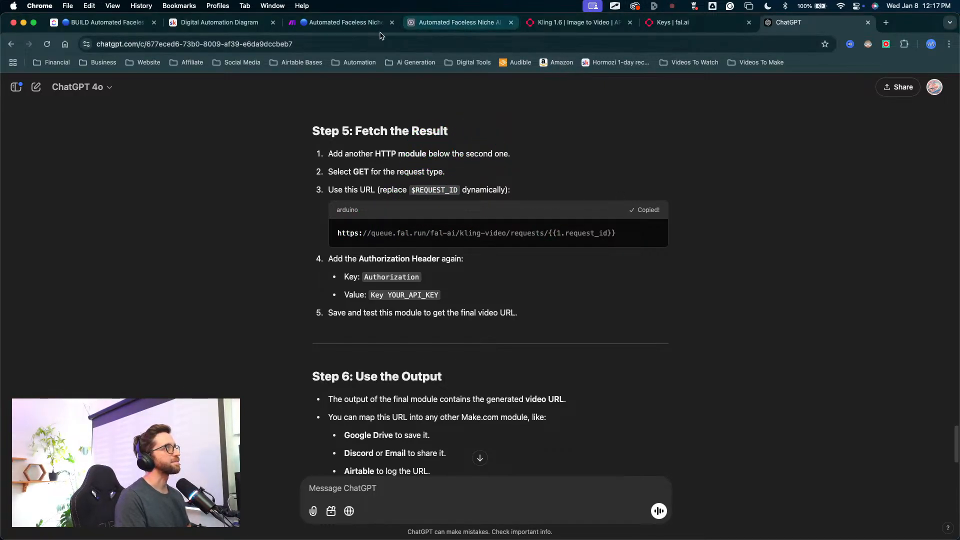
Step: Switch to the Make scenario and save the settings of the duplicated route's Minimax HTTP module
{"action": "left_click", "coordinate": [340, 22]}
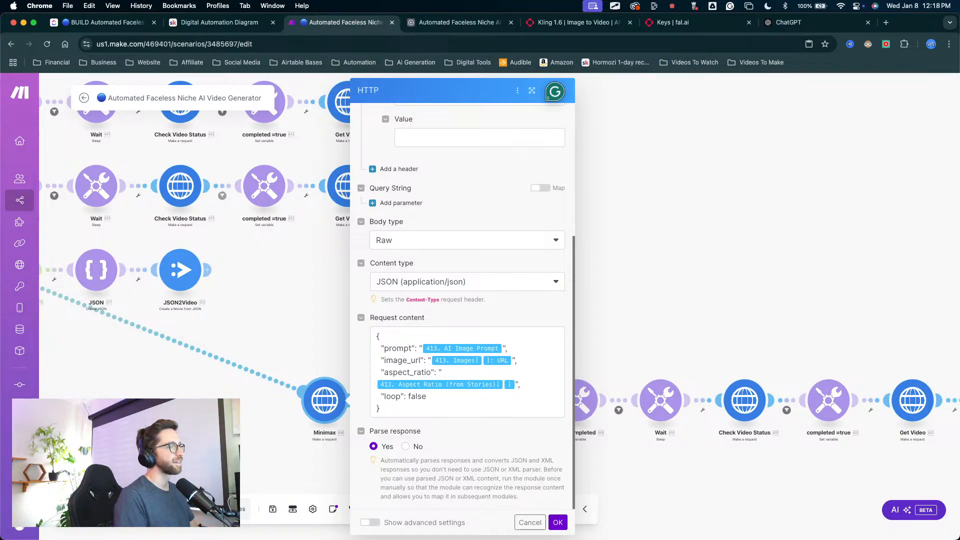
{"action": "left_click", "coordinate": [555, 524]}
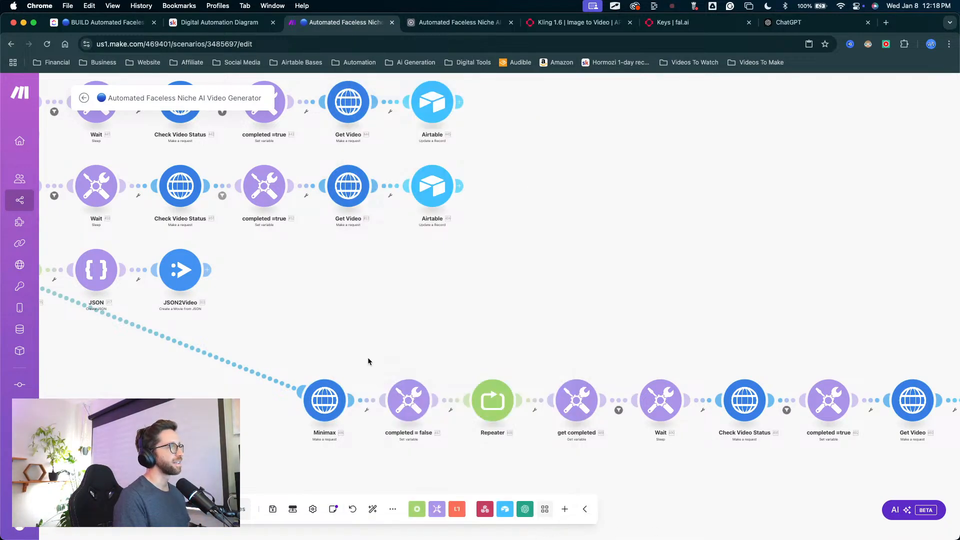
{"action": "mouse_move", "coordinate": [742, 231]}
{"action": "left_mouse_down"}
{"action": "mouse_move", "coordinate": [743, 397]}
{"action": "mouse_move", "coordinate": [778, 394]}
{"action": "mouse_move", "coordinate": [750, 395]}
{"action": "left_mouse_up"}
{"action": "key", "text": "Escape"}
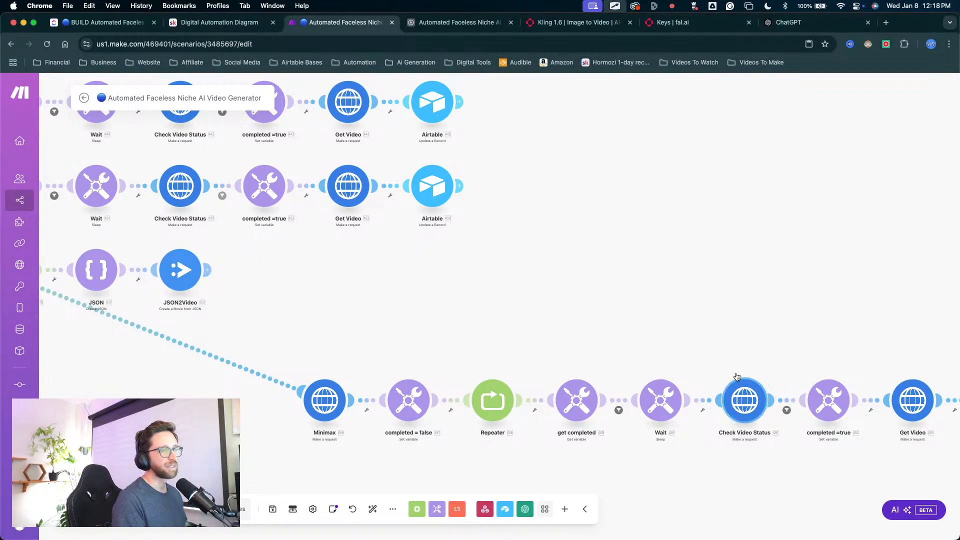
{"action": "left_click_drag", "start_coordinate": [814, 230], "coordinate": [896, 372]}
{"action": "key", "text": "Escape"}
Step: Rename the duplicated route's Minimax module as Kling
{"action": "right_click", "coordinate": [476, 361]}
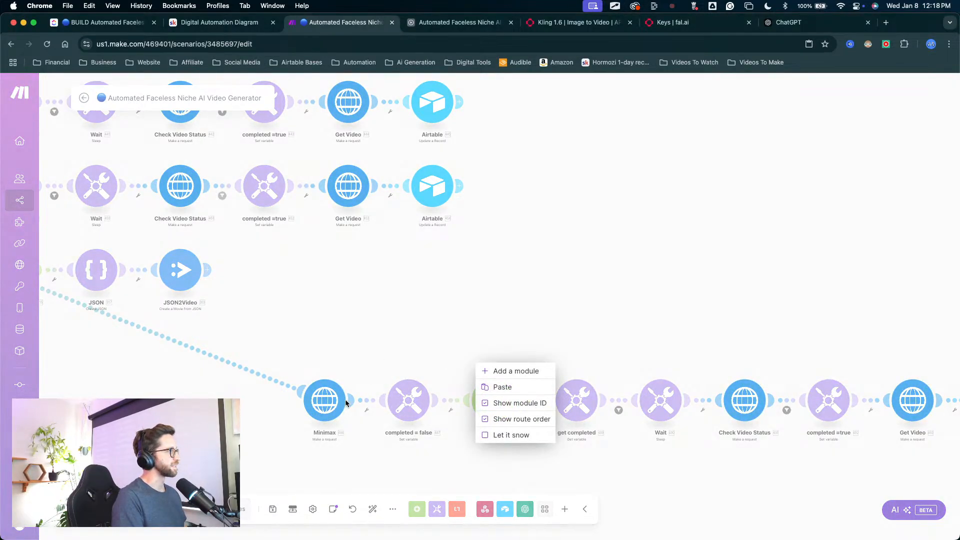
{"action": "left_click", "coordinate": [344, 404]}
{"action": "right_click", "coordinate": [326, 406]}
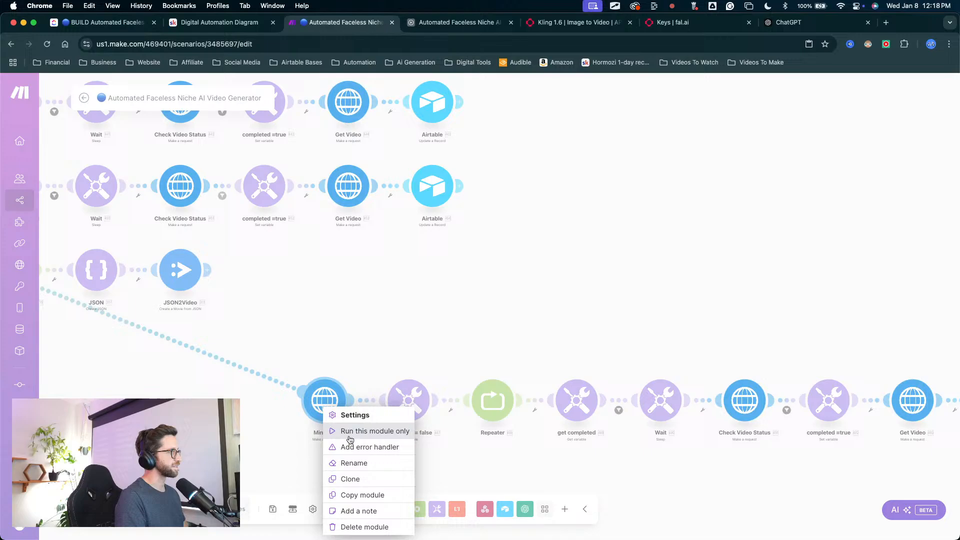
{"action": "left_click", "coordinate": [364, 469]}
{"action": "key", "text": "BackSpace"}
{"action": "key", "text": "BackSpace"}
{"action": "key", "text": "BackSpace"}
{"action": "key", "text": "BackSpace"}
{"action": "key", "text": "BackSpace"}
{"action": "key", "text": "BackSpace"}
{"action": "key", "text": "BackSpace"}
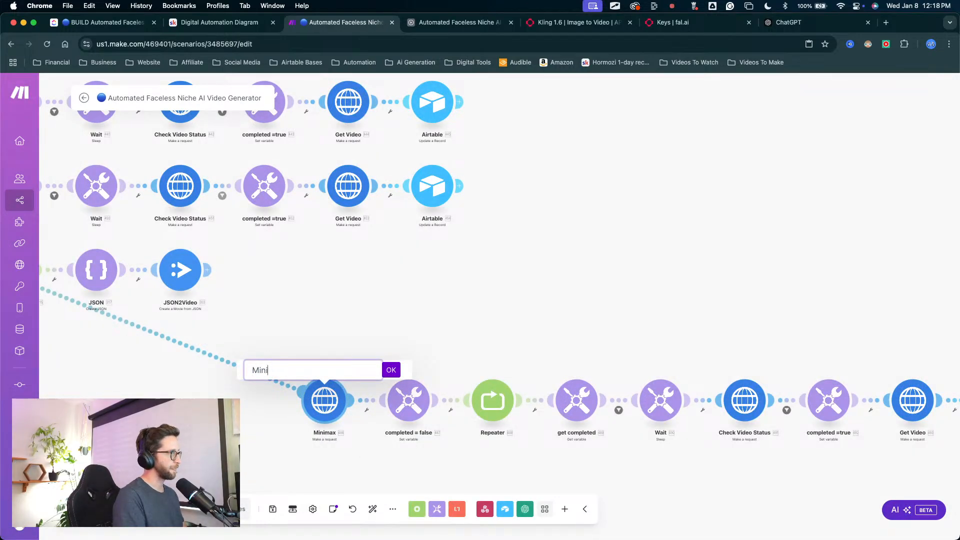
{"action": "type", "text": "Kilng"}
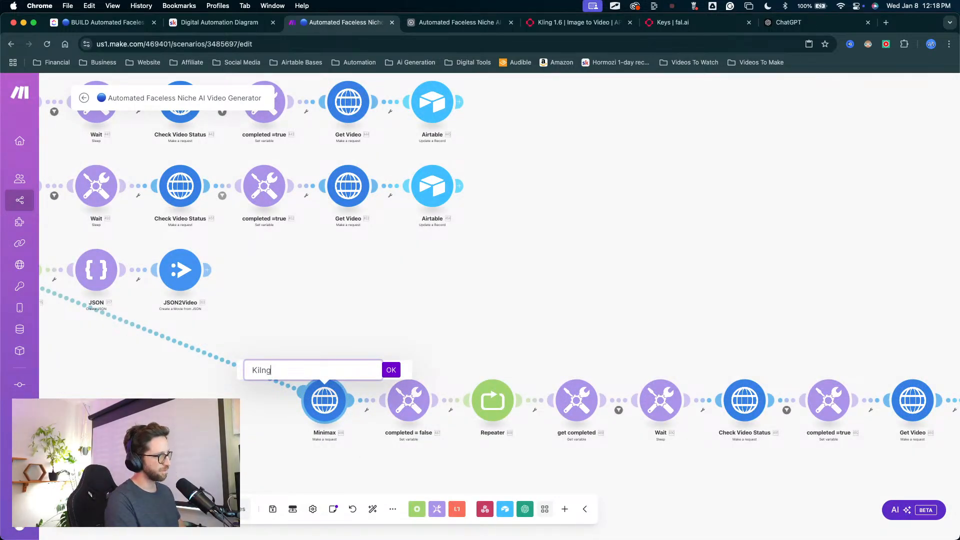
{"action": "key", "text": "BackSpace"}
{"action": "key", "text": "BackSpace"}
{"action": "key", "text": "BackSpace"}
{"action": "key", "text": "BackSpace"}
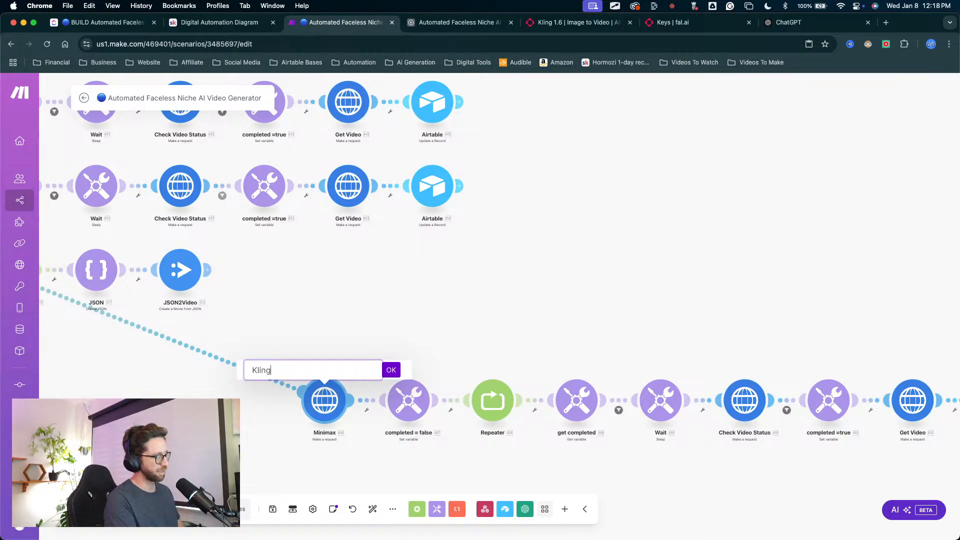
{"action": "key", "text": "Return"}
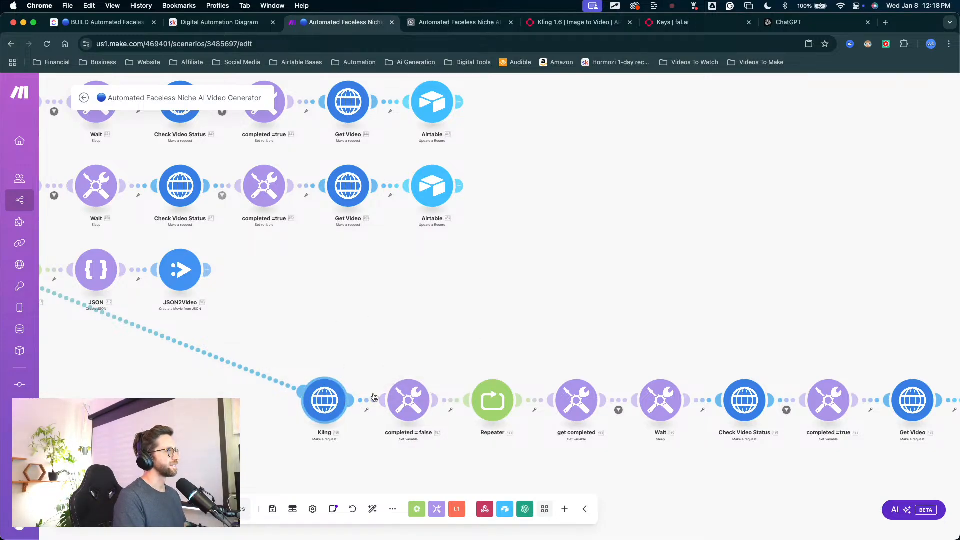
Step: Open the settings of the Kling route's Check Video Status module, and review ChatGPT's instructions for fetching and using the result
{"action": "left_click", "coordinate": [744, 406]}
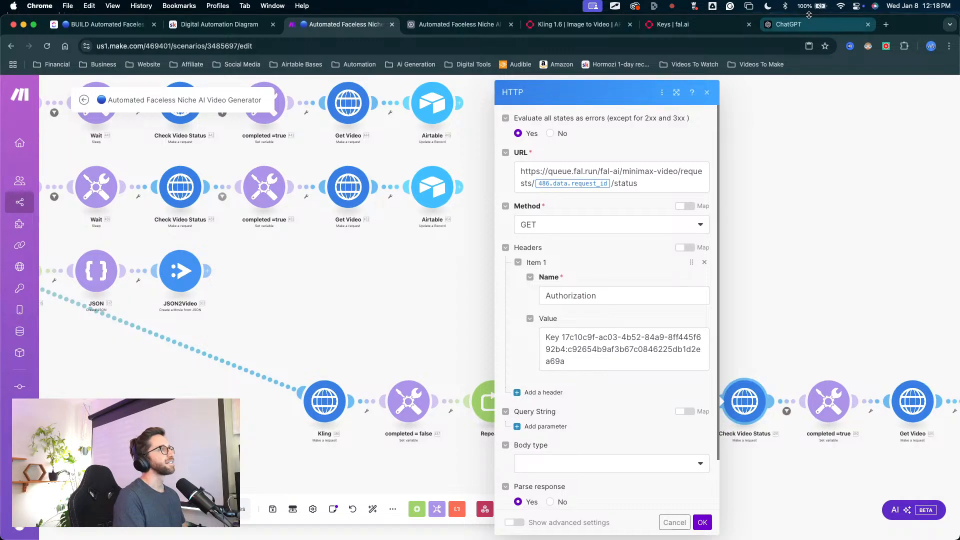
{"action": "left_click", "coordinate": [790, 22]}
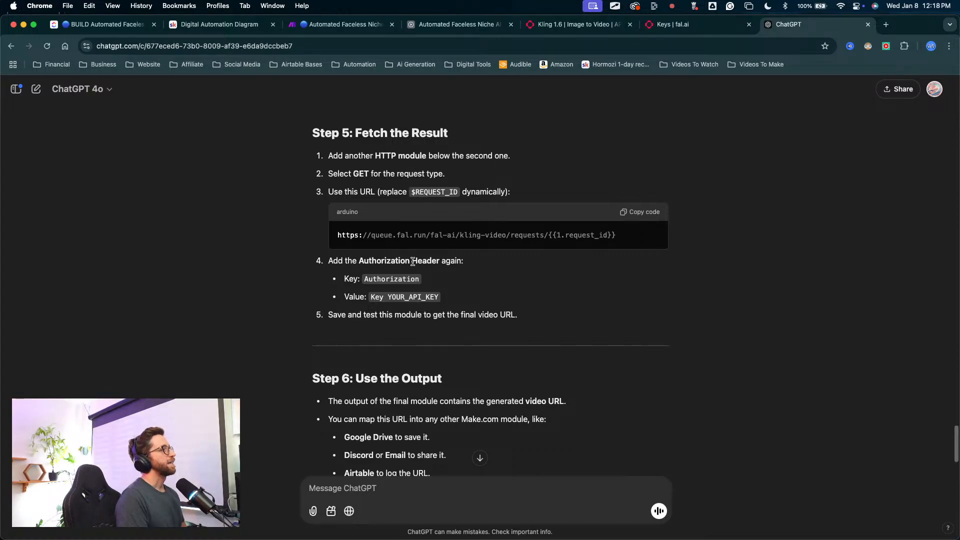
{"action": "scroll", "coordinate": [415, 274], "scroll_direction": "down", "scroll_amount": 5}
{"action": "scroll", "coordinate": [415, 274], "scroll_direction": "up", "scroll_amount": 9}
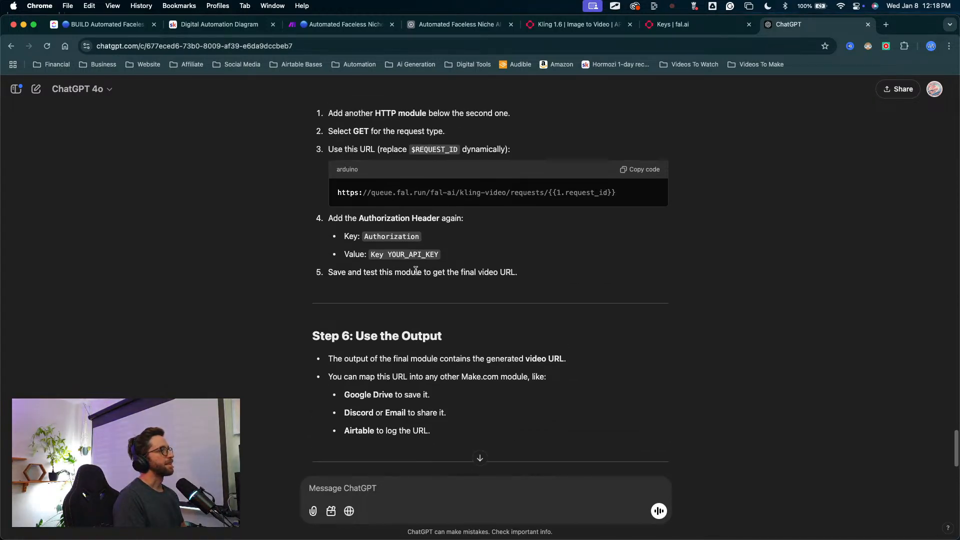
Step: Switch to the Kling 1.6 API documentation and copy the request URL from the Fetch request status code sample
{"action": "left_click", "coordinate": [575, 24]}
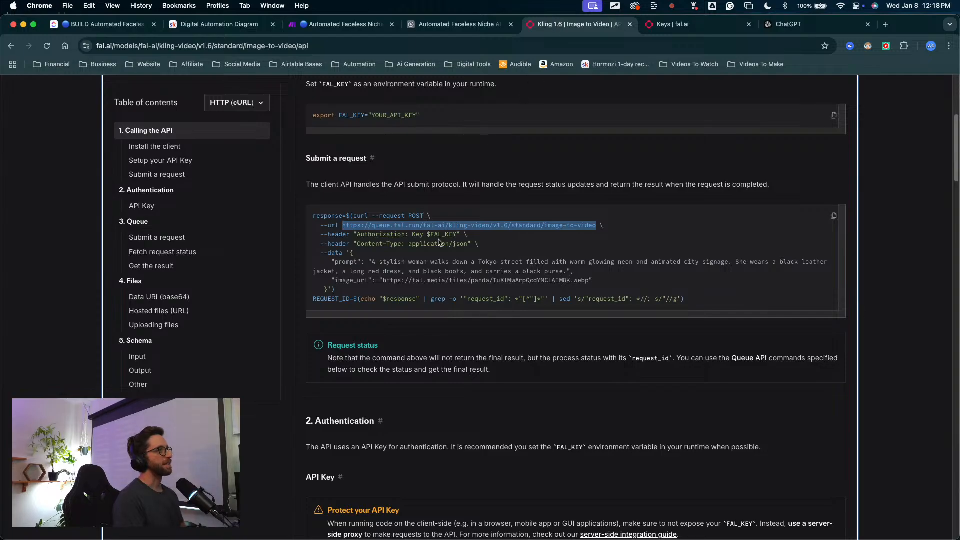
{"action": "scroll", "coordinate": [470, 359], "scroll_direction": "down", "scroll_amount": 8}
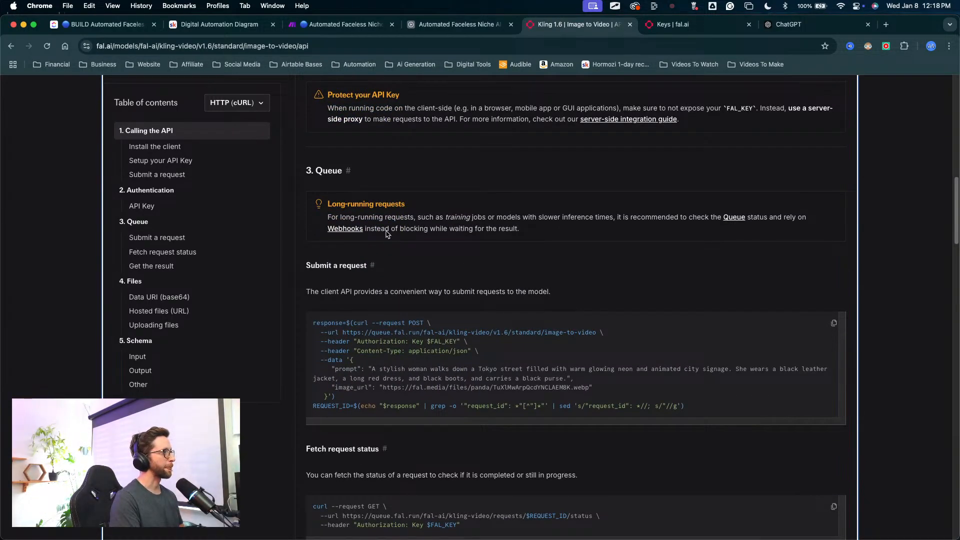
{"action": "left_click_drag", "start_coordinate": [381, 183], "coordinate": [329, 294]}
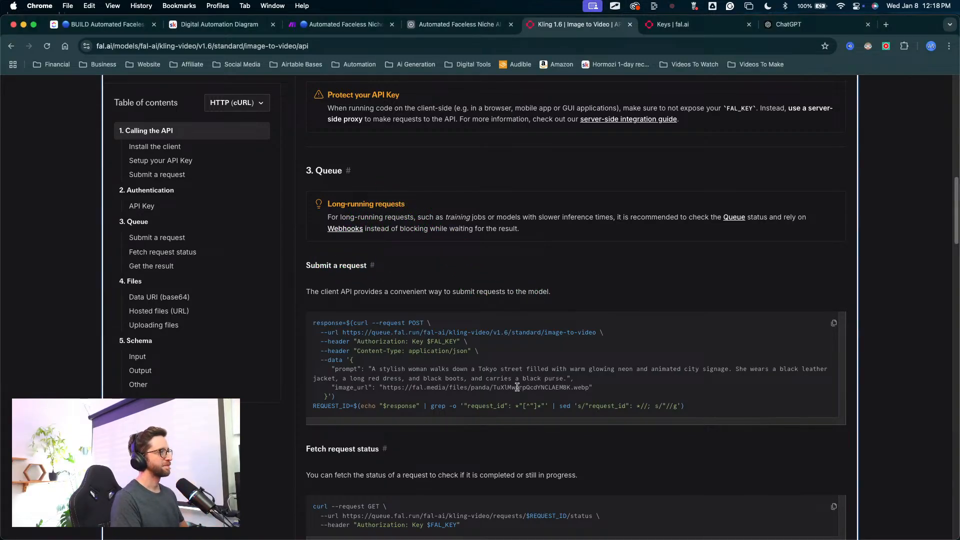
{"action": "scroll", "coordinate": [560, 348], "scroll_direction": "down", "scroll_amount": 5}
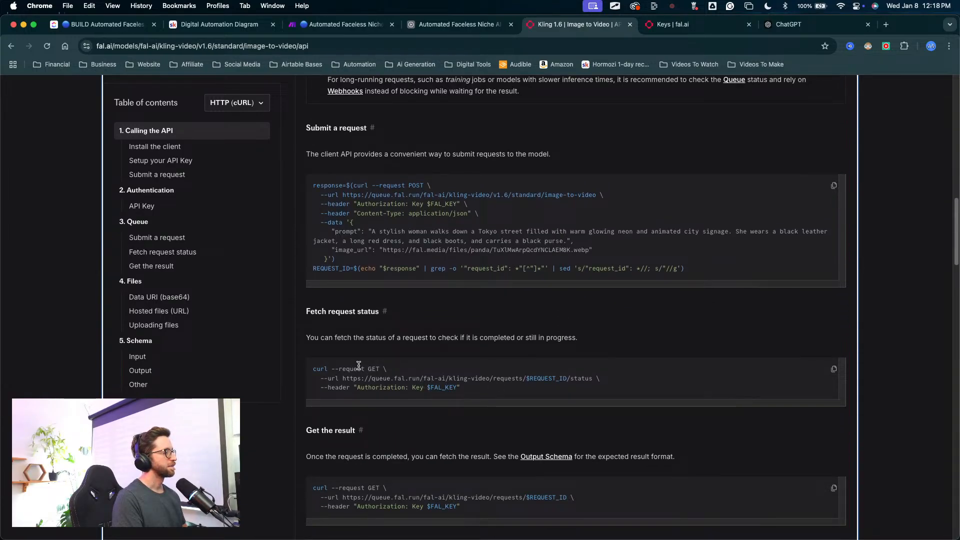
{"action": "mouse_move", "coordinate": [343, 376]}
{"action": "left_mouse_down"}
{"action": "mouse_move", "coordinate": [592, 370]}
{"action": "mouse_move", "coordinate": [592, 378]}
{"action": "mouse_move", "coordinate": [382, 368]}
{"action": "mouse_move", "coordinate": [344, 385]}
{"action": "left_mouse_up"}
{"action": "right_click", "coordinate": [595, 376]}
{"action": "left_click", "coordinate": [591, 381]}
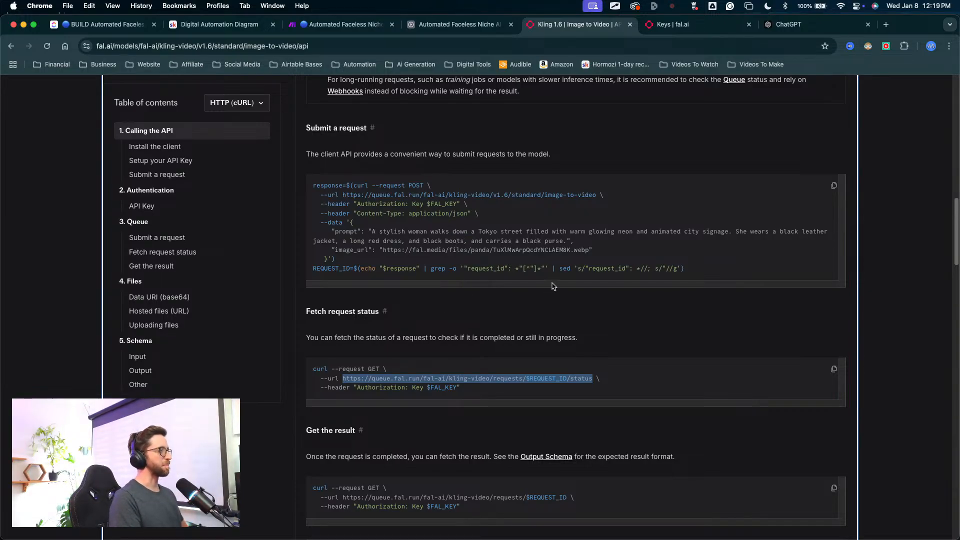
{"action": "key", "text": "super+s"}
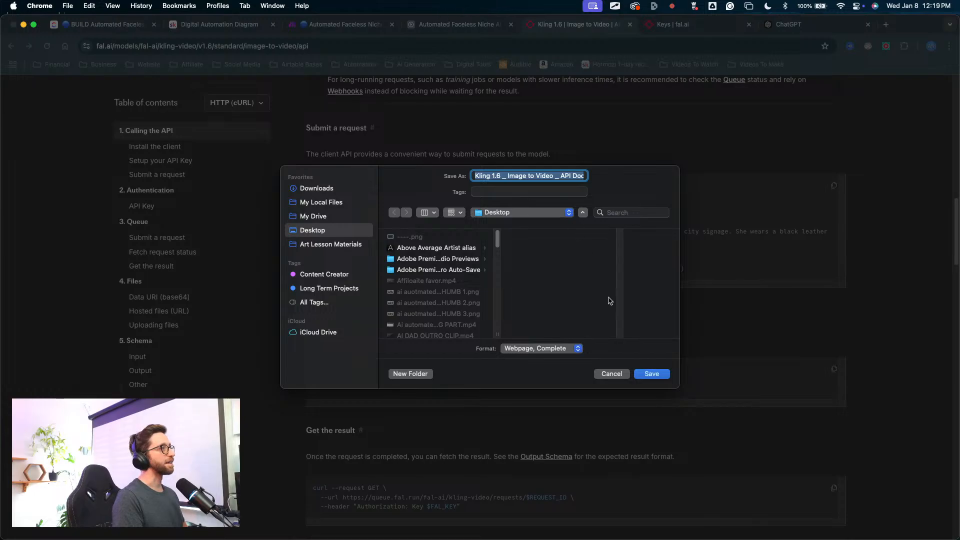
{"action": "left_click", "coordinate": [622, 378]}
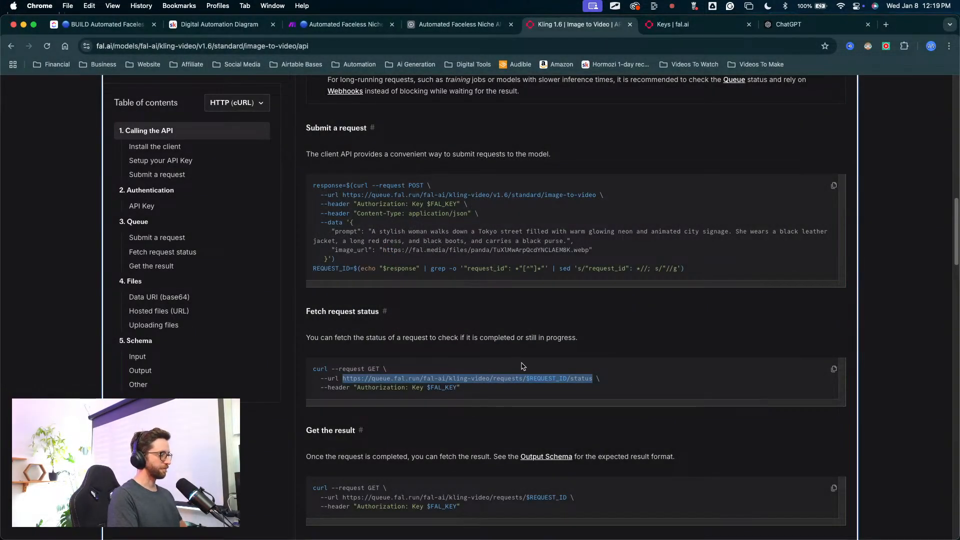
Step: Switch to the Make scenario and clear the API key from the Authorization header value of the Check Video Status module
{"action": "left_click", "coordinate": [345, 24]}
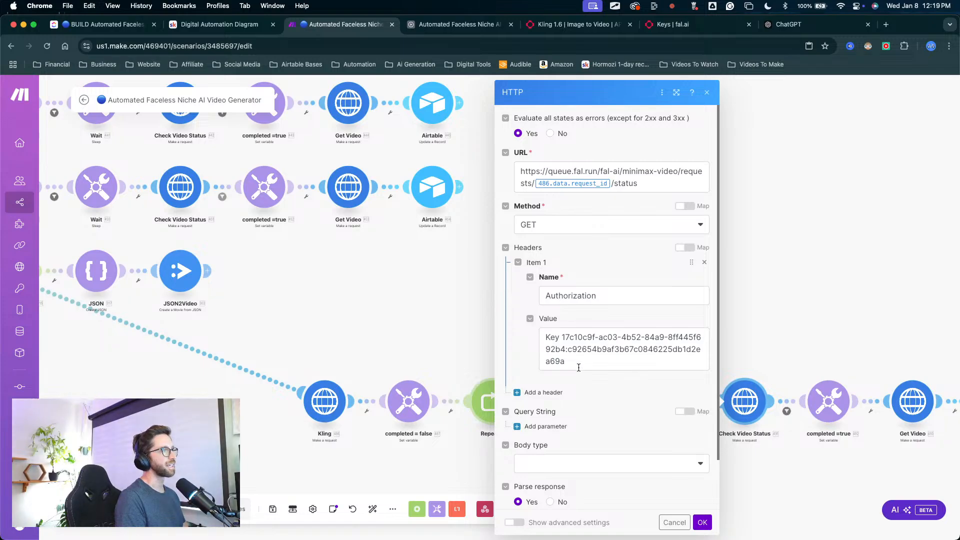
{"action": "left_click_drag", "start_coordinate": [575, 362], "coordinate": [522, 325]}
{"action": "key", "text": "BackSpace"}
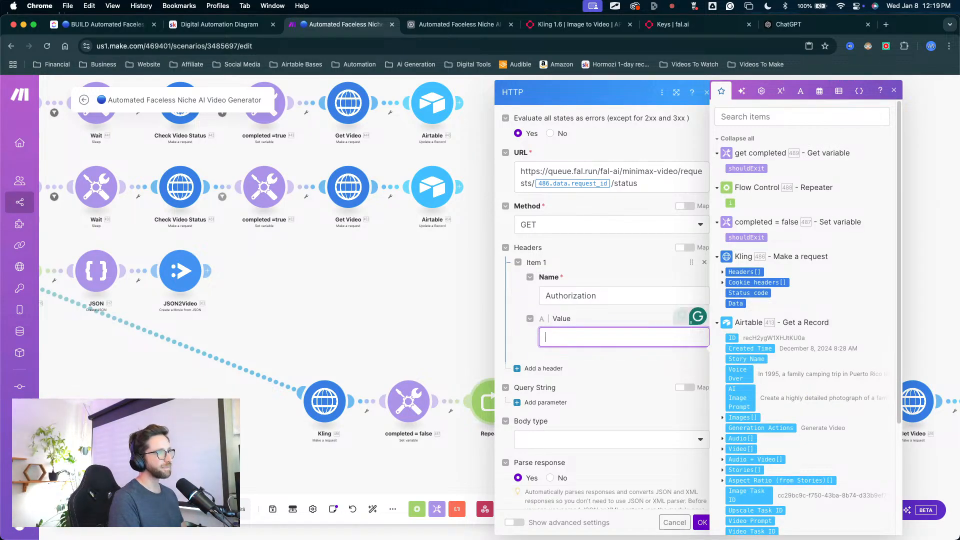
{"action": "left_click", "coordinate": [648, 153]}
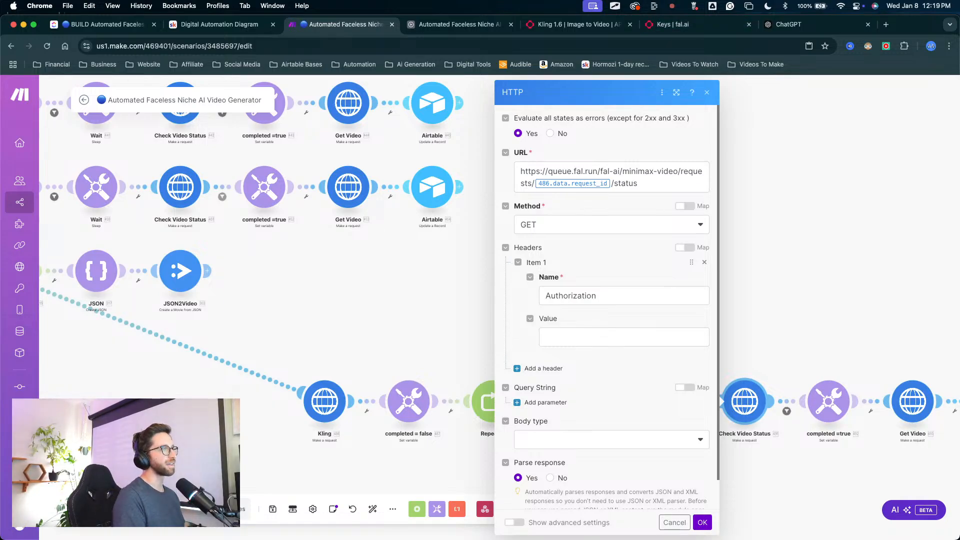
{"action": "key", "text": "ctrl+Up"}
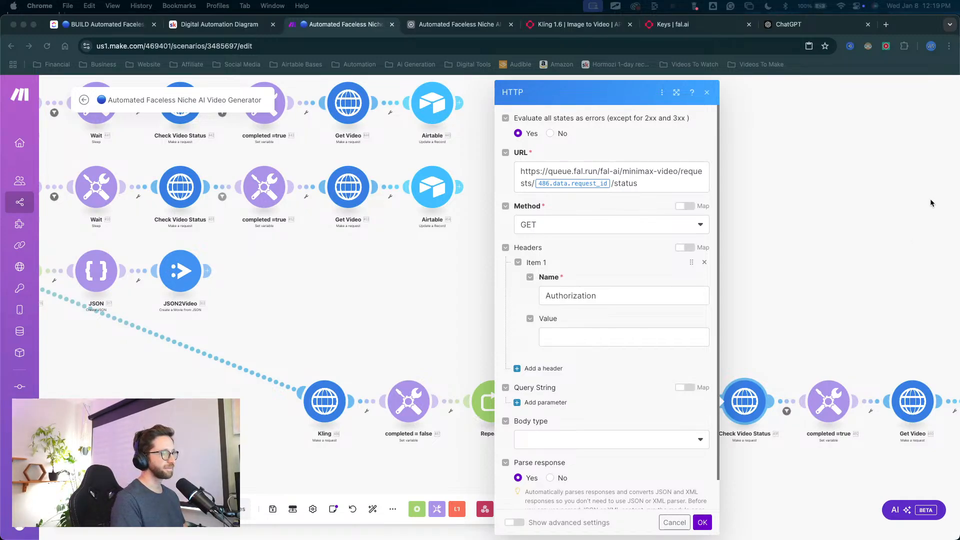
{"action": "left_click", "coordinate": [645, 183]}
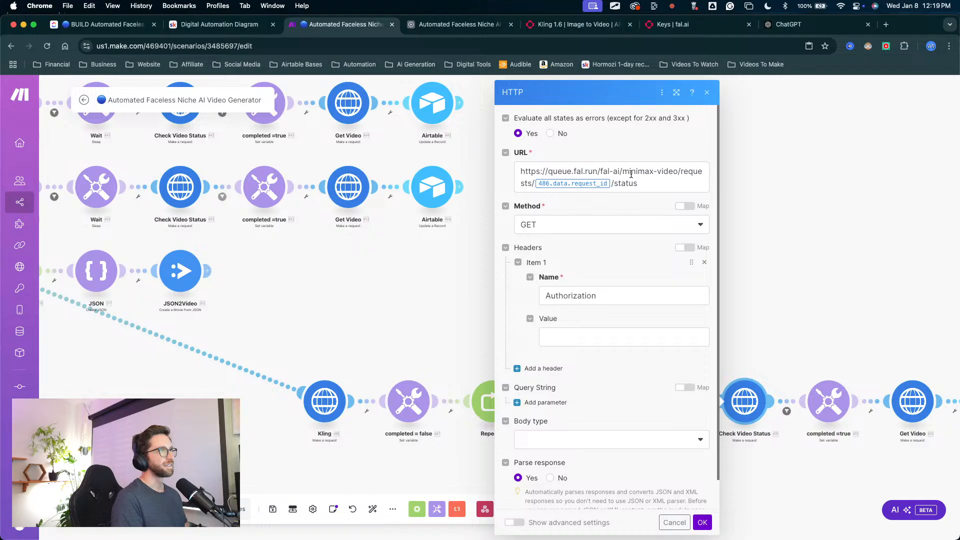
{"action": "left_click", "coordinate": [637, 183]}
{"action": "key", "text": "ctrl+a"}
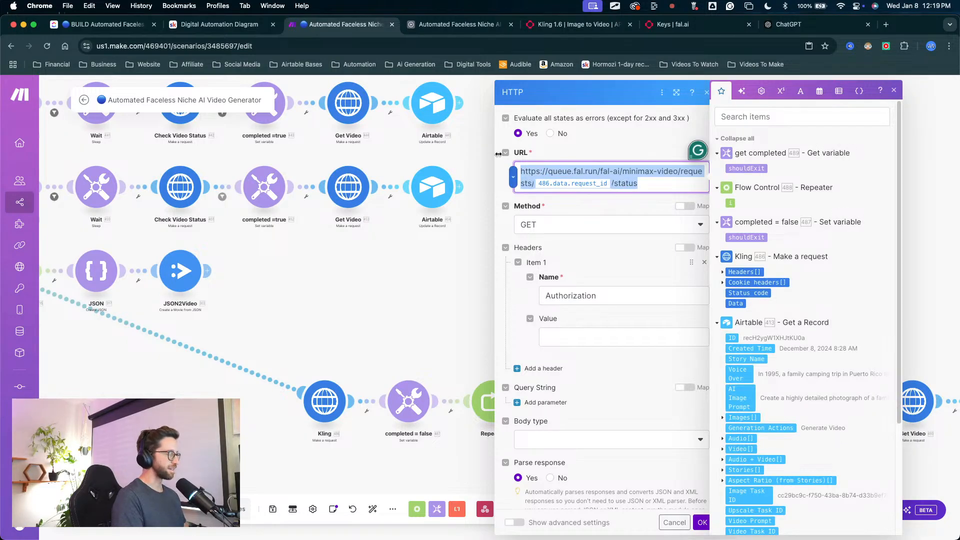
{"action": "type", "text": "https://queue.fal.run/fal-ai/kling-video/requests/$REQUEST_ID/status"}
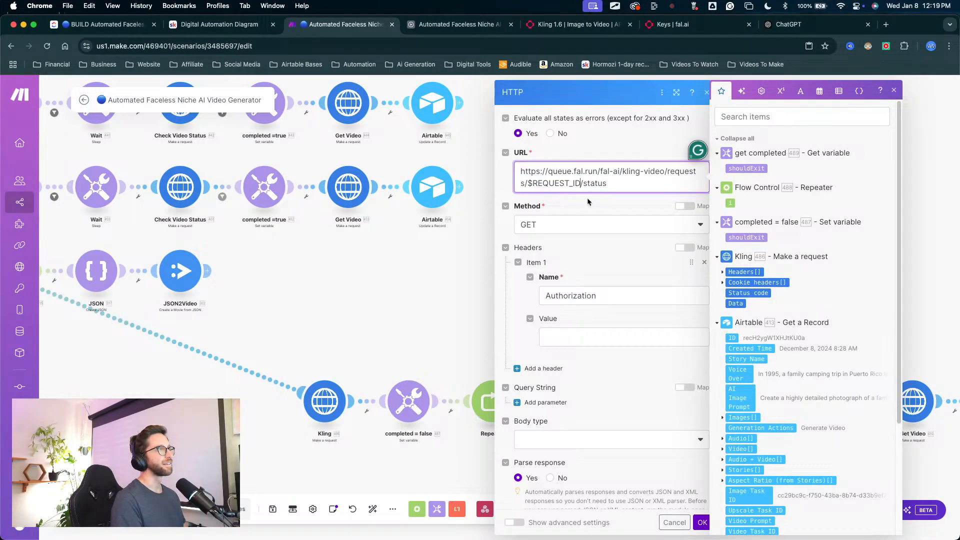
{"action": "key", "text": "Left"}
{"action": "key", "text": "Left"}
{"action": "key", "text": "Left"}
{"action": "key", "text": "Left"}
{"action": "key", "text": "Left"}
{"action": "key", "text": "Left"}
{"action": "key", "text": "Left"}
{"action": "key", "text": "BackSpace"}
{"action": "key", "text": "BackSpace"}
{"action": "key", "text": "BackSpace"}
{"action": "key", "text": "BackSpace"}
{"action": "key", "text": "BackSpace"}
{"action": "key", "text": "BackSpace"}
{"action": "key", "text": "BackSpace"}
{"action": "key", "text": "BackSpace"}
{"action": "key", "text": "BackSpace"}
{"action": "key", "text": "BackSpace"}
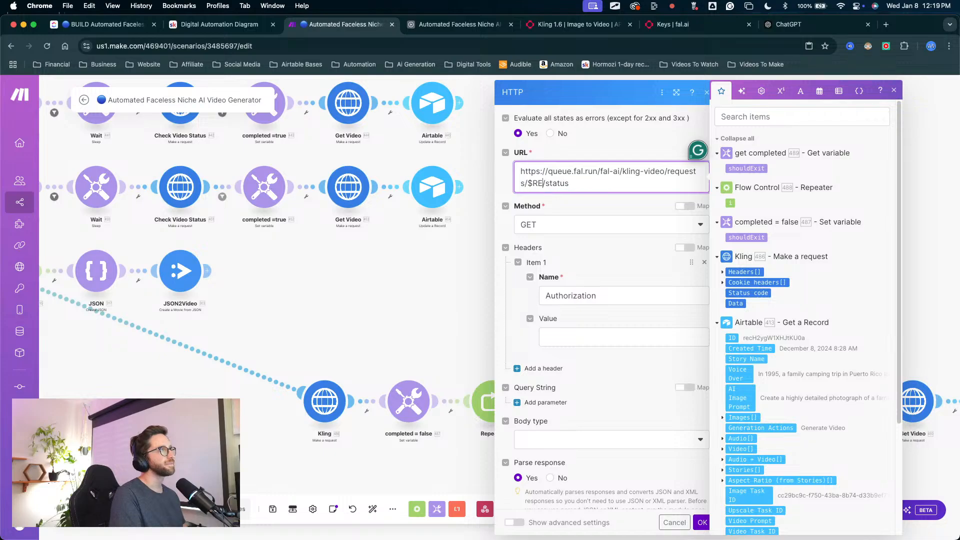
{"action": "key", "text": "BackSpace"}
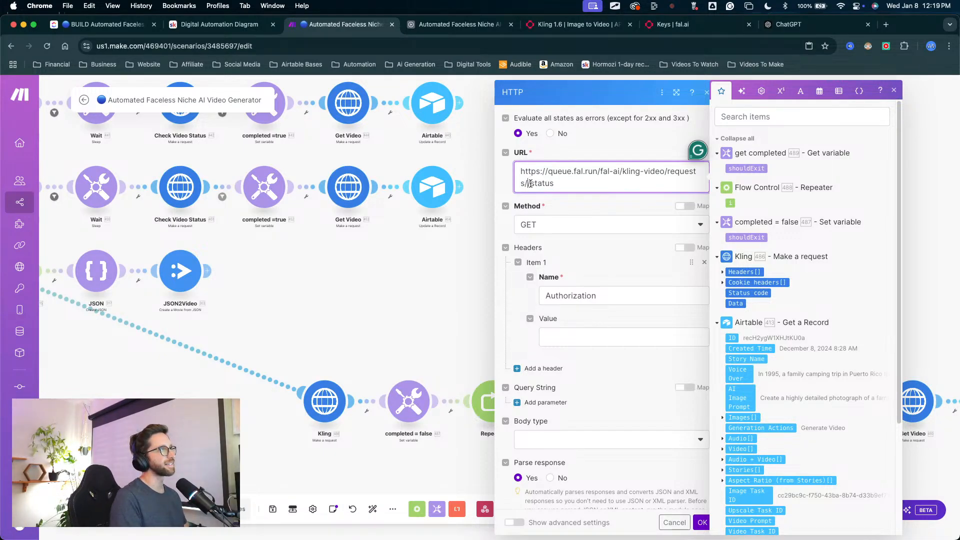
Step: Look through the mappable items for the Kling request's output, and save the Check Video Status module's settings
{"action": "scroll", "coordinate": [759, 291], "scroll_direction": "down", "scroll_amount": 1}
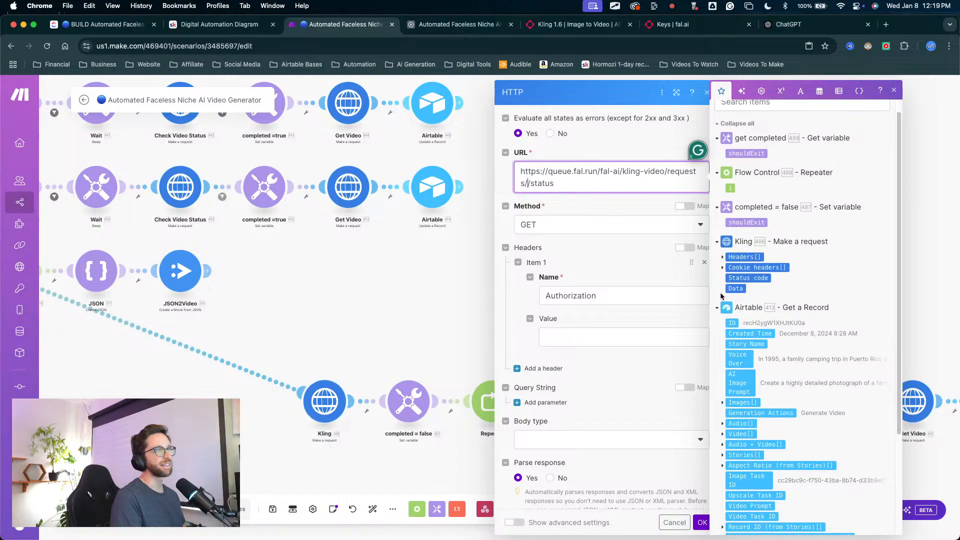
{"action": "scroll", "coordinate": [735, 240], "scroll_direction": "down", "scroll_amount": 1}
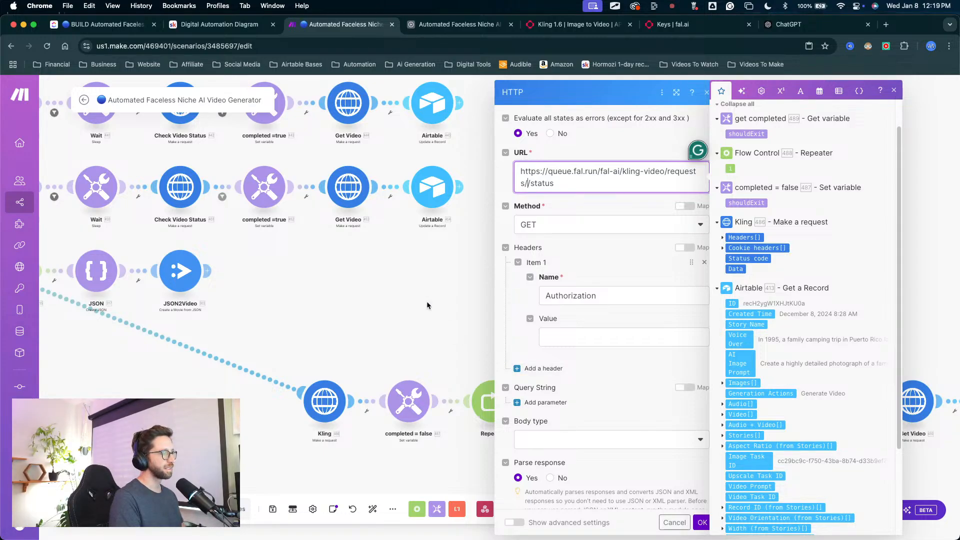
{"action": "key", "text": "ctrl+Up"}
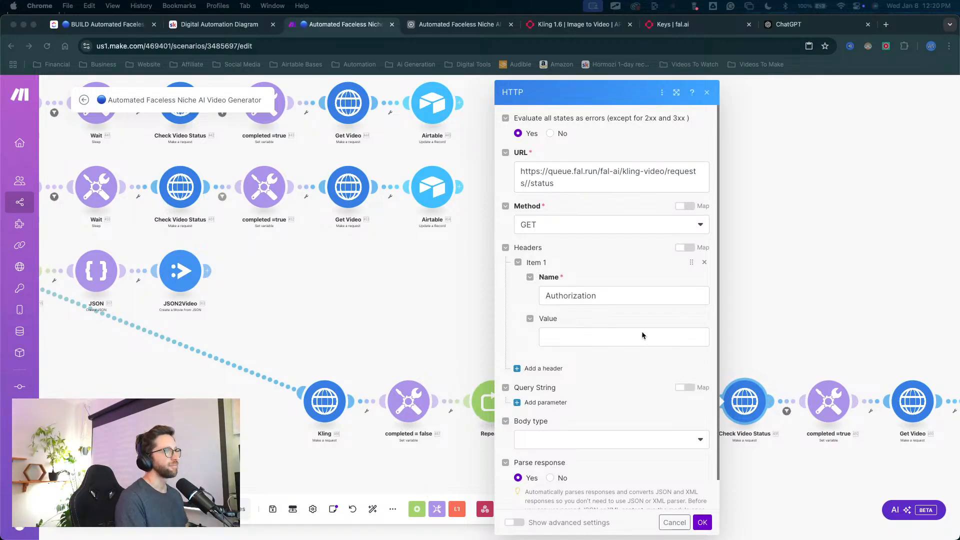
{"action": "scroll", "coordinate": [645, 350], "scroll_direction": "down", "scroll_amount": 1}
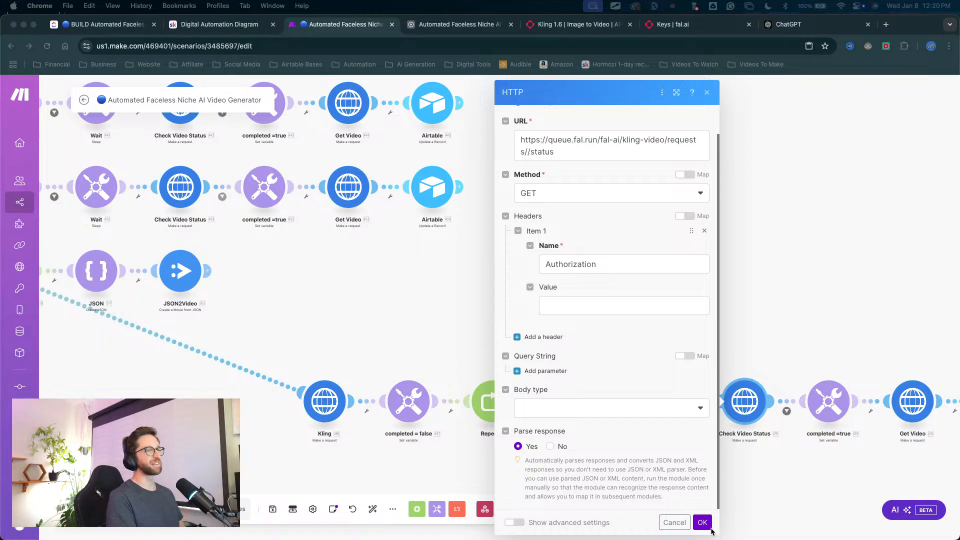
{"action": "left_click", "coordinate": [702, 522]}
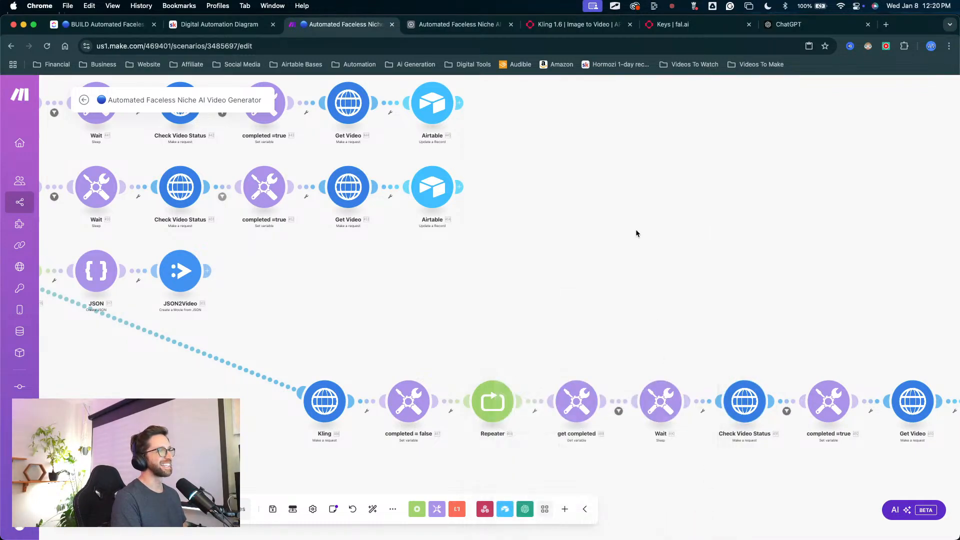
Step: Switch to the ChatGPT conversation and copy the JSON template from its "Enter the Body (JSON)" instructions
{"action": "left_click", "coordinate": [672, 24]}
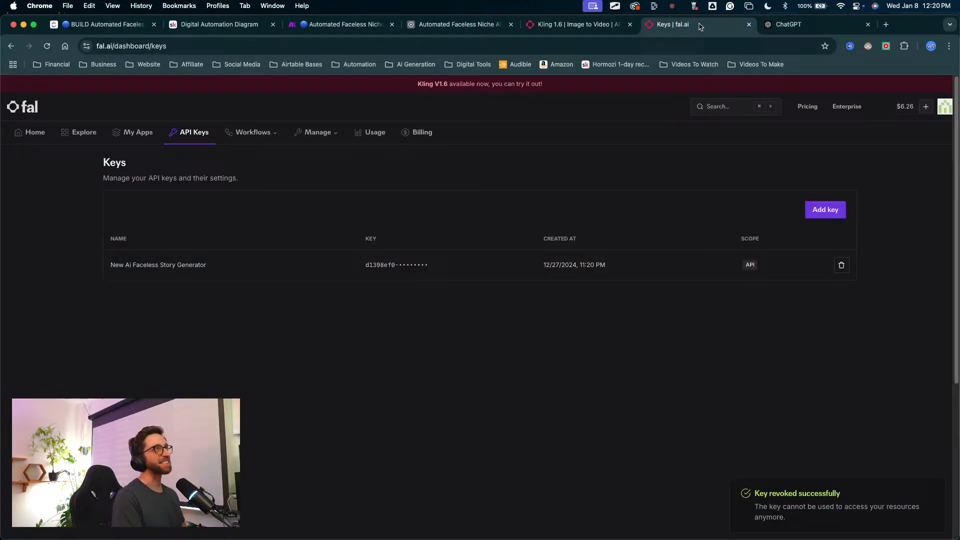
{"action": "left_click", "coordinate": [786, 24]}
{"action": "scroll", "coordinate": [450, 325], "scroll_direction": "down", "scroll_amount": 4}
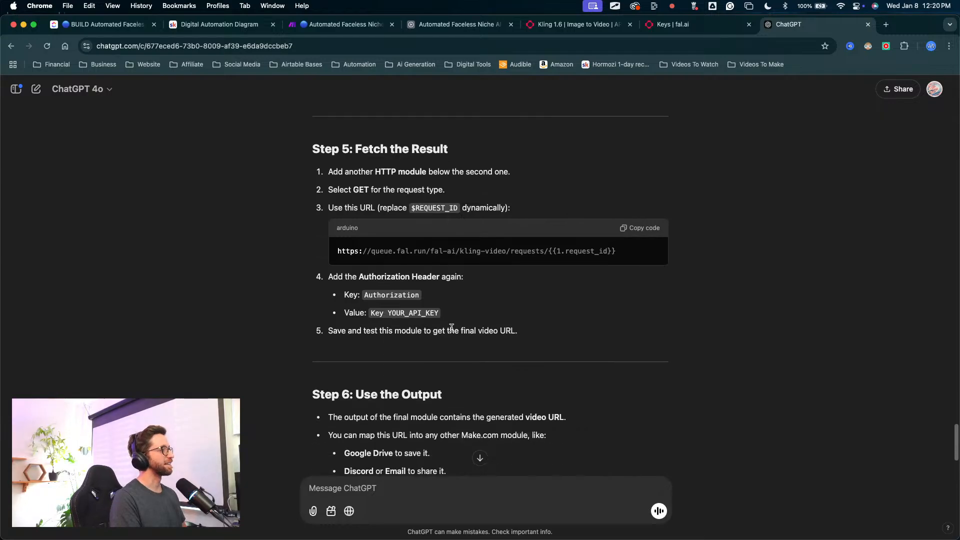
{"action": "scroll", "coordinate": [451, 328], "scroll_direction": "up", "scroll_amount": 10}
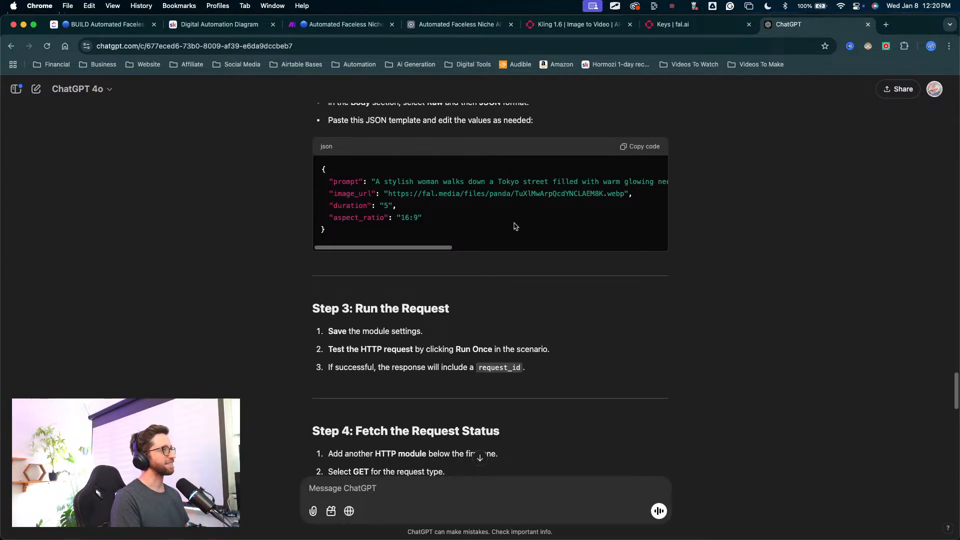
{"action": "scroll", "coordinate": [520, 218], "scroll_direction": "up", "scroll_amount": 2}
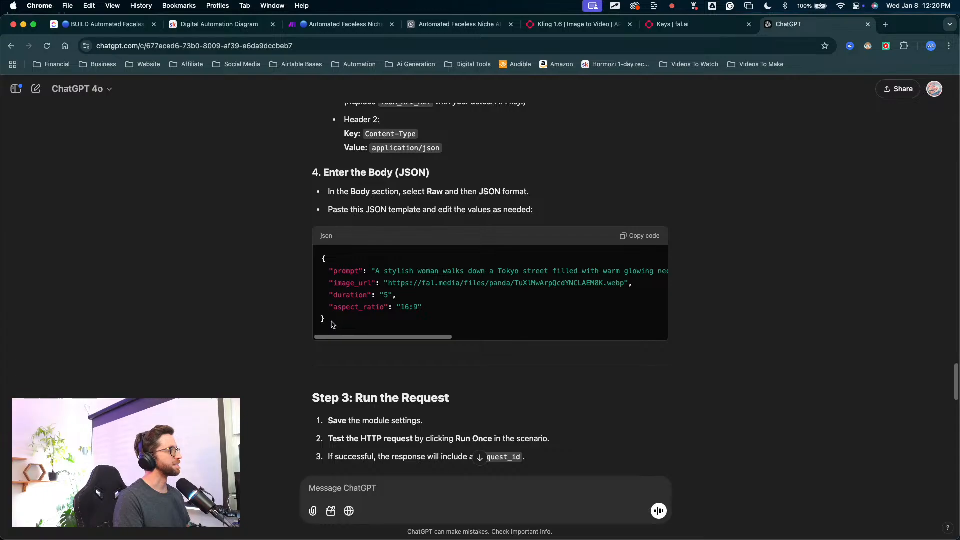
{"action": "scroll", "coordinate": [434, 298], "scroll_direction": "down", "scroll_amount": 5}
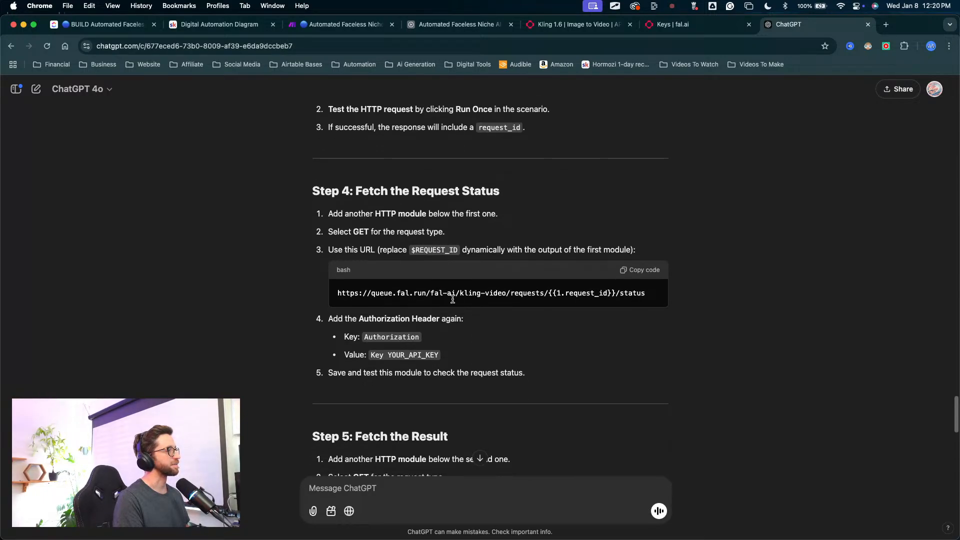
{"action": "scroll", "coordinate": [501, 303], "scroll_direction": "up", "scroll_amount": 6}
{"action": "scroll", "coordinate": [336, 343], "scroll_direction": "down", "scroll_amount": 1}
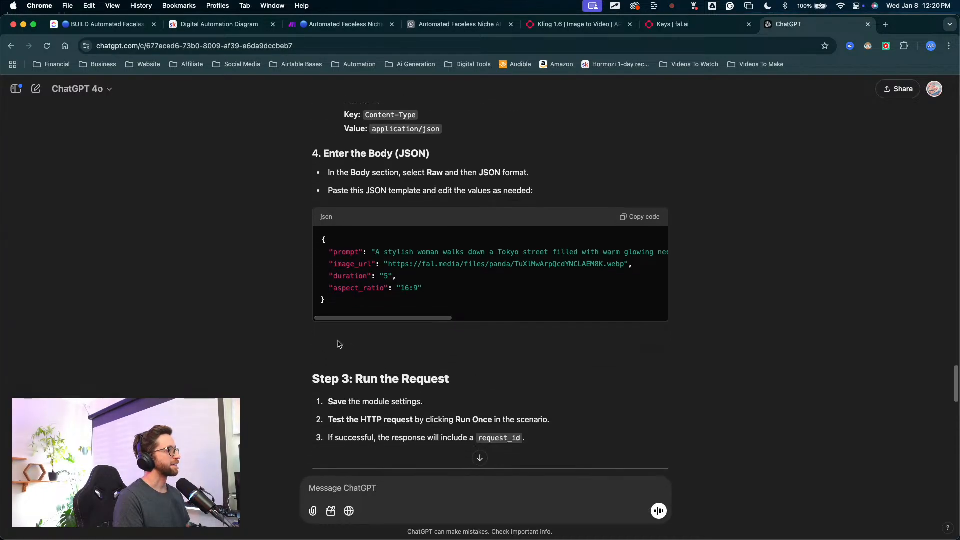
{"action": "left_click_drag", "start_coordinate": [332, 309], "coordinate": [313, 245]}
{"action": "key", "text": "super+c"}
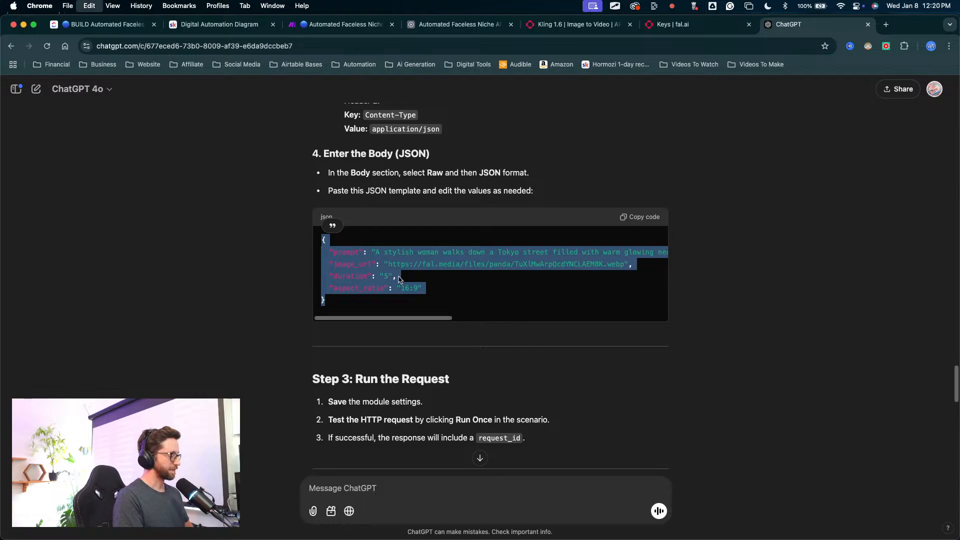
Step: Paste the JSON template into a new ChatGPT message and add a note that this is what it provided for request content
{"action": "left_click", "coordinate": [375, 485]}
{"action": "key", "text": "super+v"}
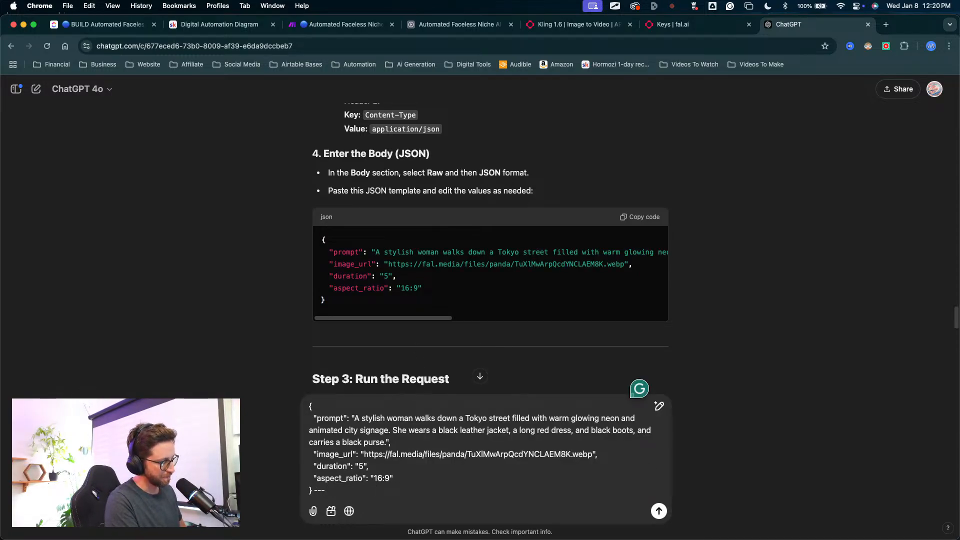
{"action": "type", "text": "--- this is wh"}
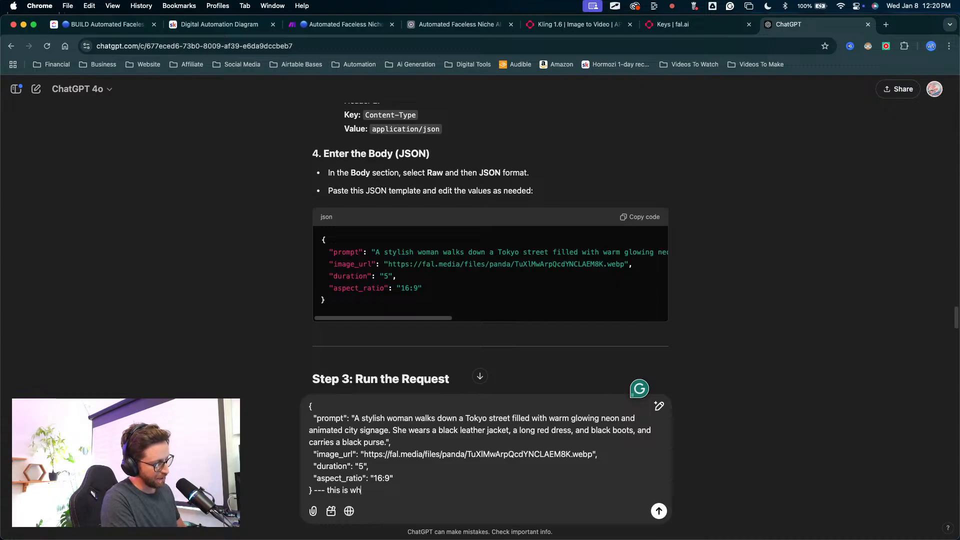
{"action": "type", "text": "ta you provi"}
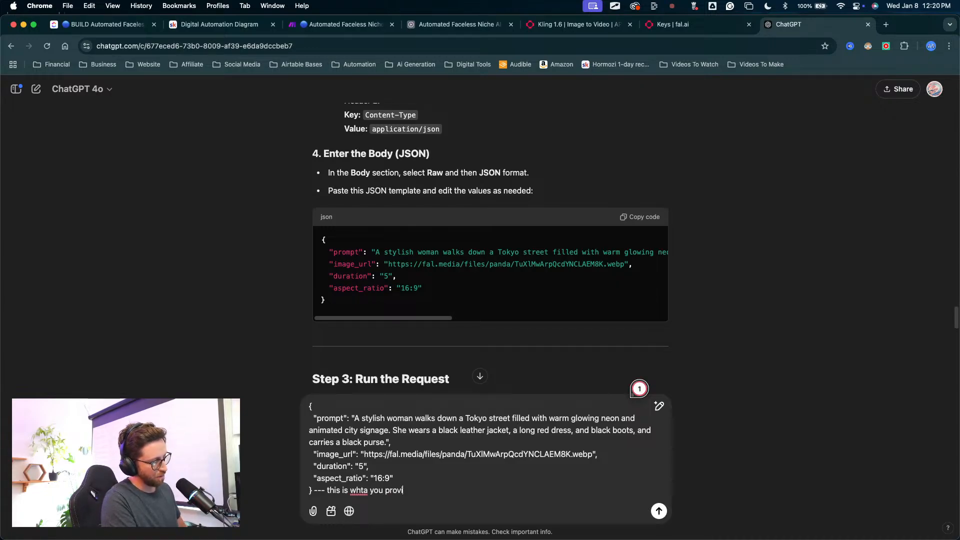
{"action": "type", "text": "dce"}
{"action": "key", "text": "BackSpace"}
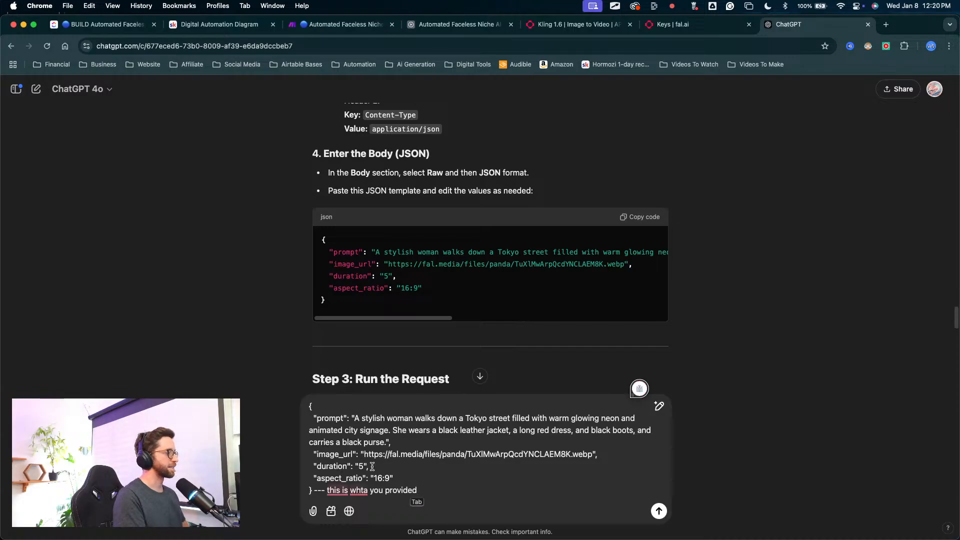
{"action": "type", "text": "ed for request co"}
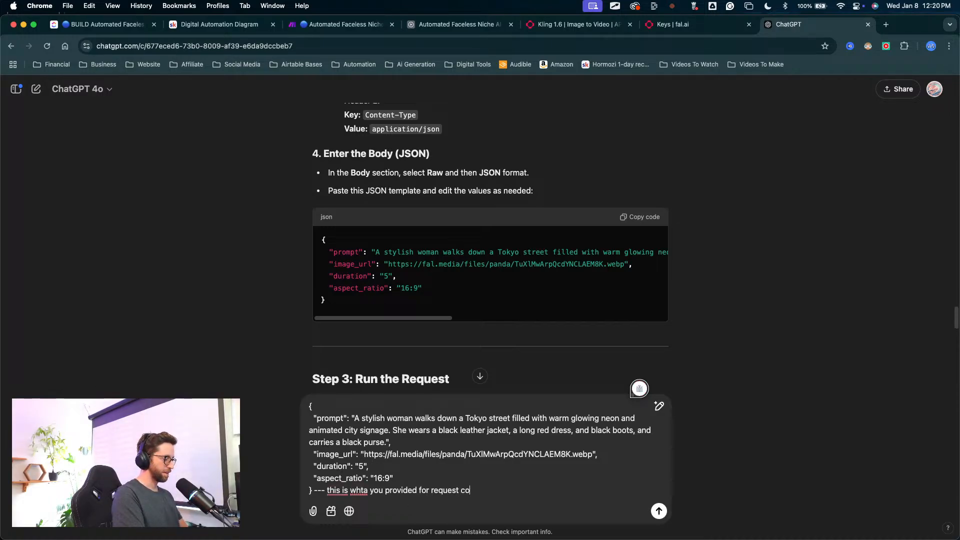
{"action": "type", "text": "t "}
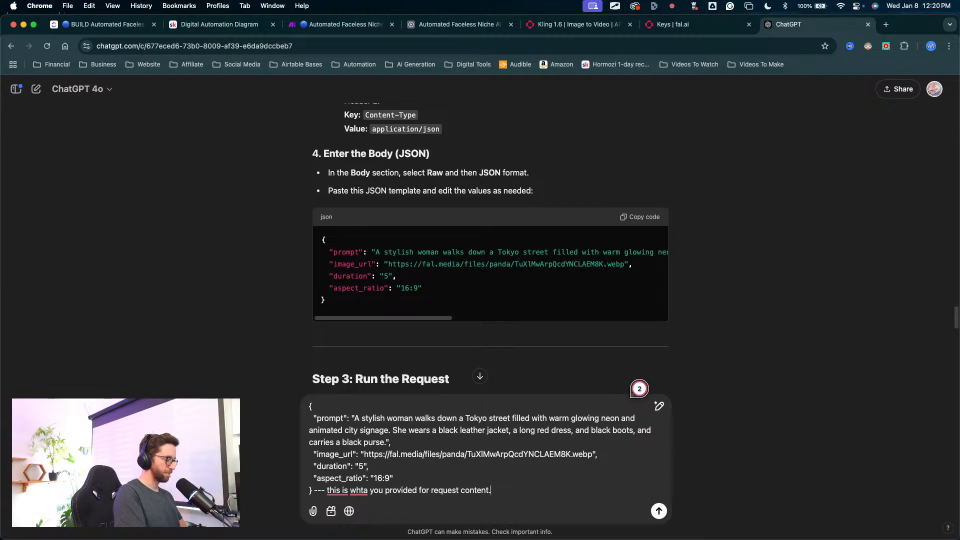
{"action": "type", "text": "can you read the docs and"}
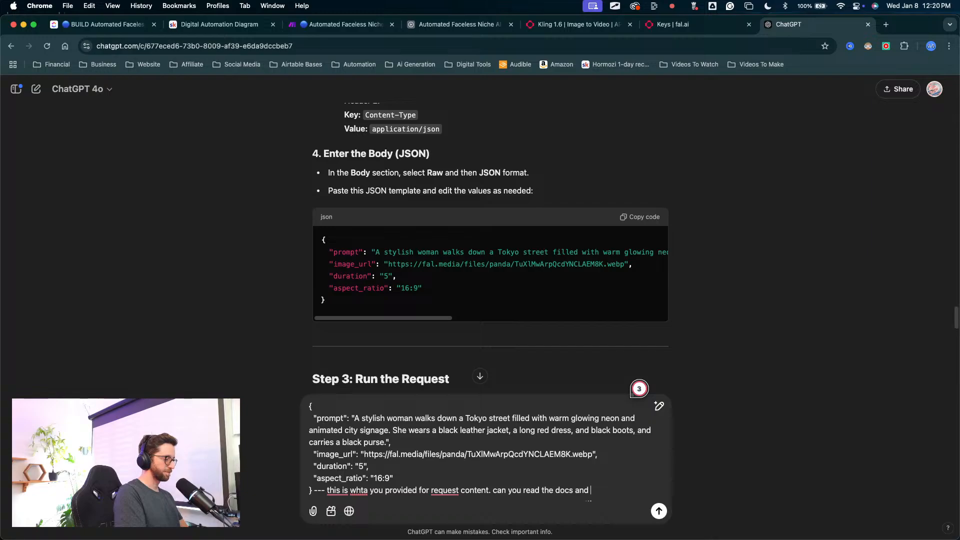
Step: Ask ChatGPT to read the docs and list all of the available JSON settings for this model, and send the message
{"action": "type", "text": "list all"}
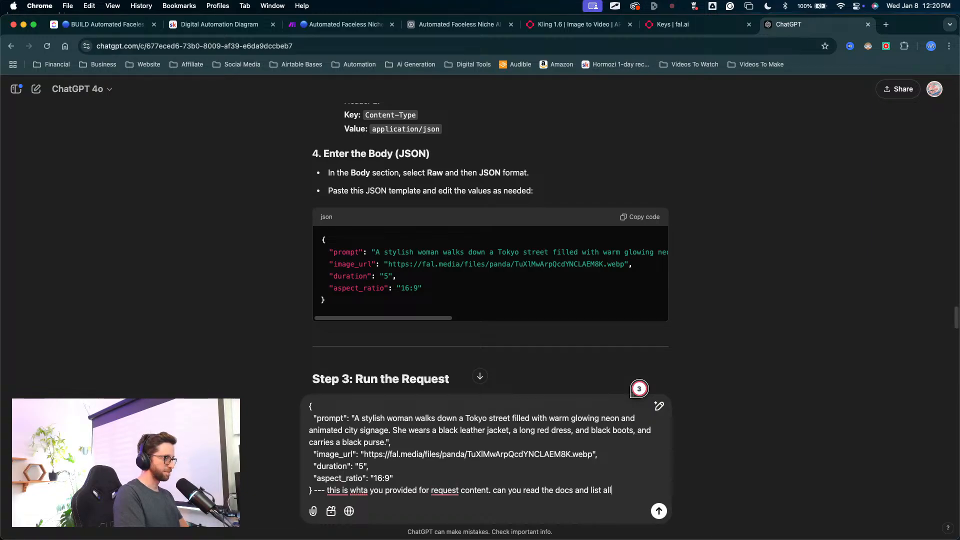
{"action": "type", "text": " of the available"}
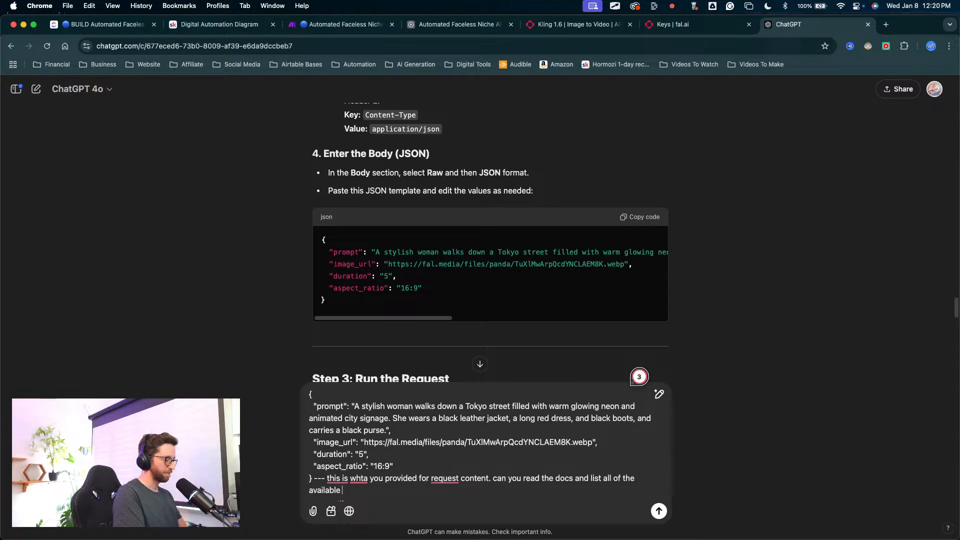
{"action": "type", "text": " json sett"}
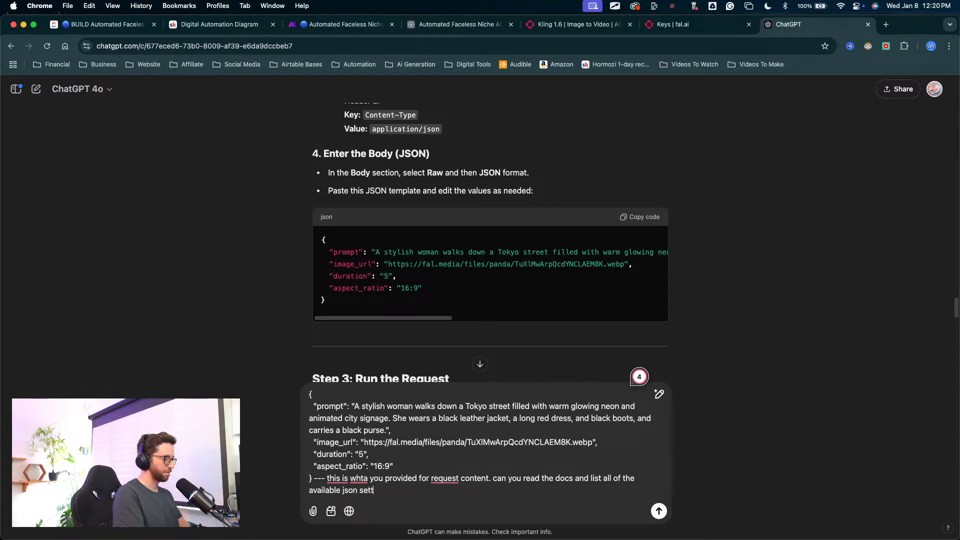
{"action": "type", "text": "ing for this m"}
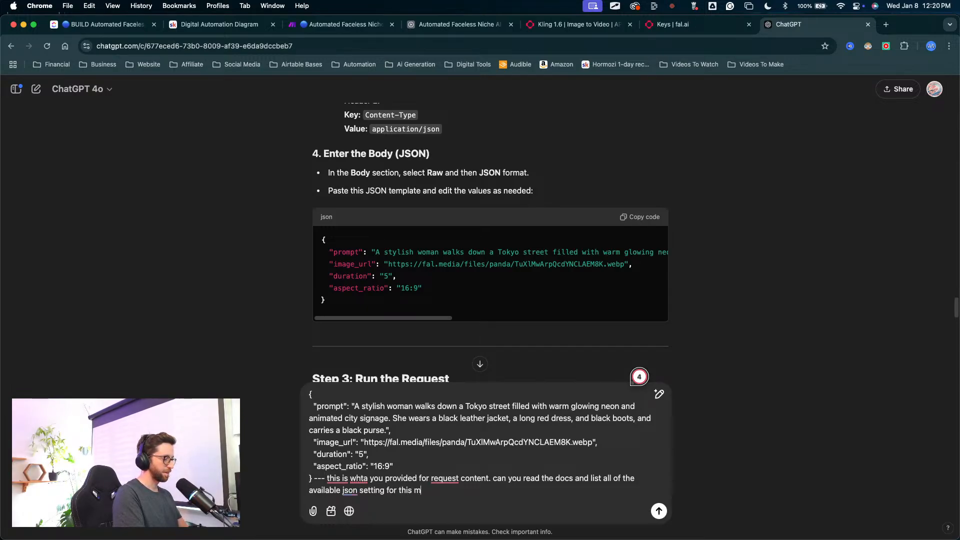
{"action": "type", "text": "odiel"}
{"action": "key", "text": "BackSpace"}
{"action": "key", "text": "BackSpace"}
{"action": "key", "text": "BackSpace"}
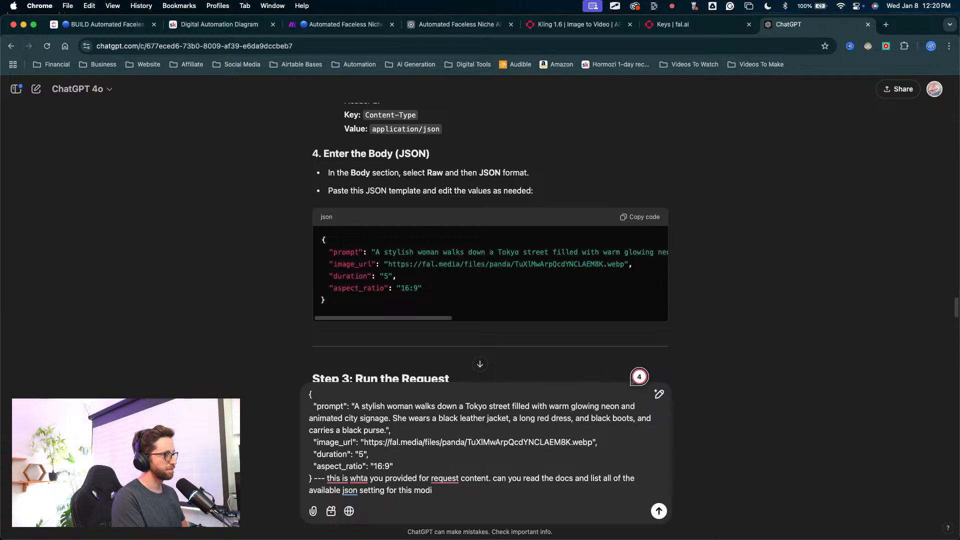
{"action": "key", "text": "Return"}
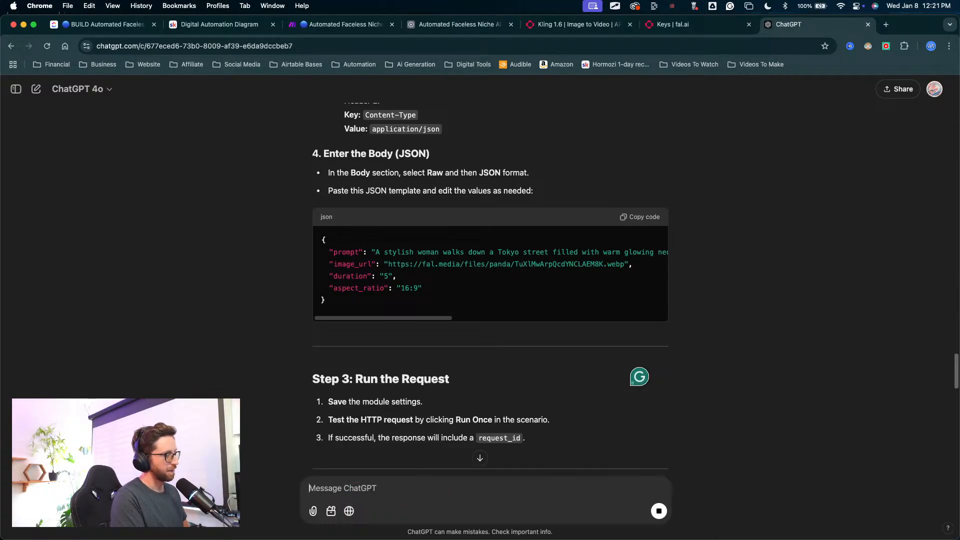
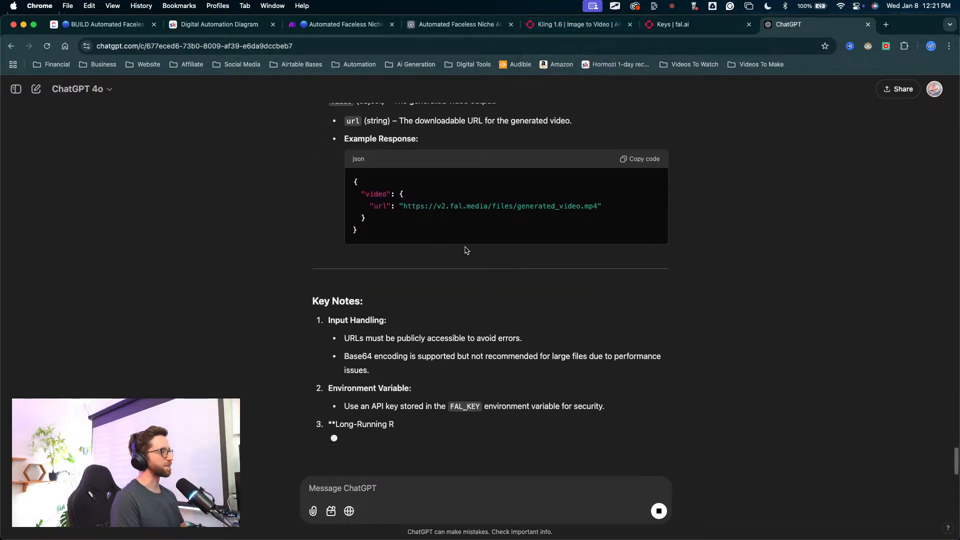
Step: Look through ChatGPT's list of the model's JSON settings and copy the code under "Full JSON Example with Optional Settings"
{"action": "scroll", "coordinate": [464, 242], "scroll_direction": "up", "scroll_amount": 7}
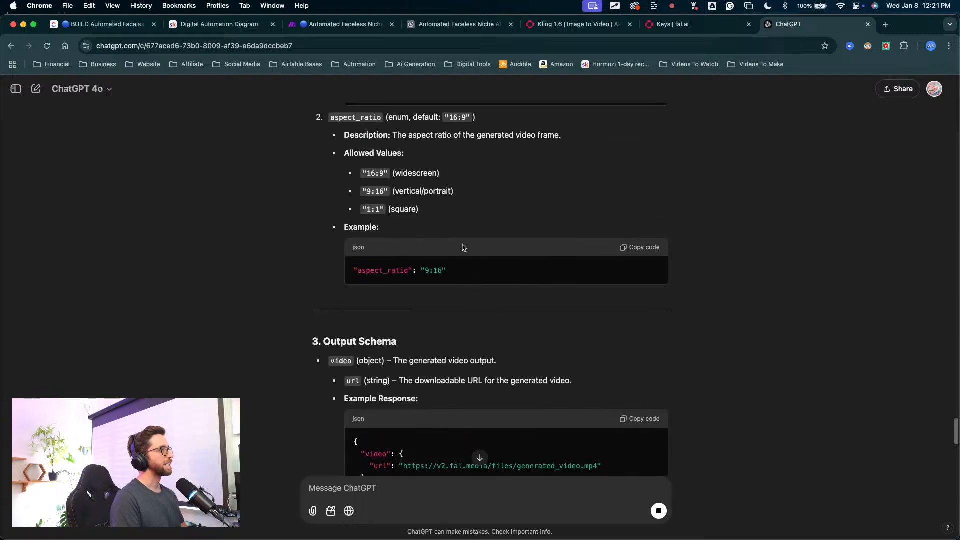
{"action": "scroll", "coordinate": [460, 252], "scroll_direction": "down", "scroll_amount": 4}
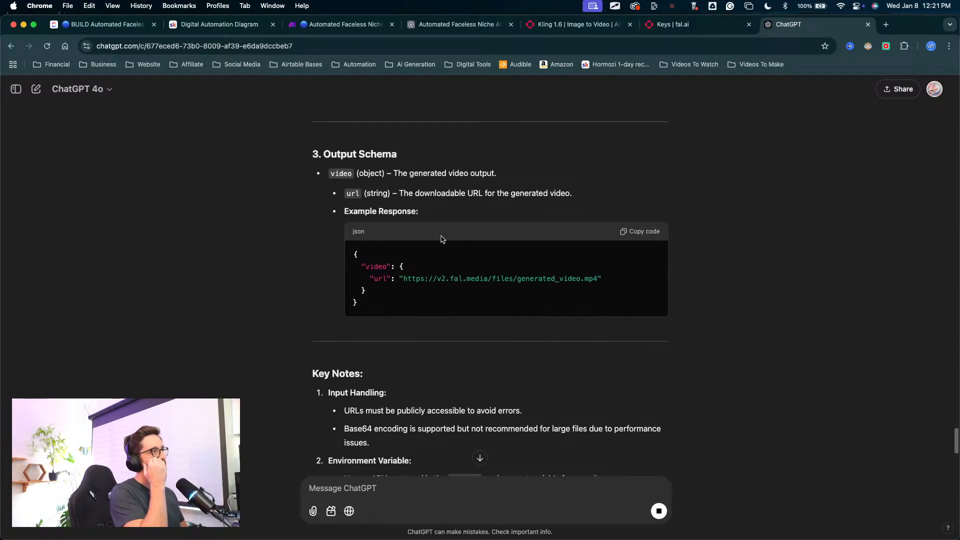
{"action": "scroll", "coordinate": [441, 239], "scroll_direction": "down", "scroll_amount": 8}
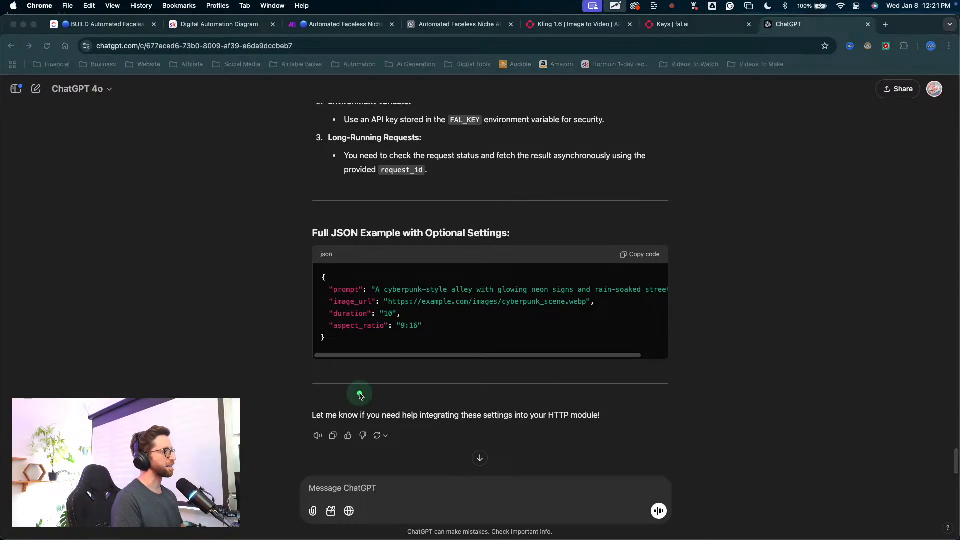
{"action": "mouse_move", "coordinate": [360, 393]}
{"action": "left_mouse_down"}
{"action": "mouse_move", "coordinate": [332, 311]}
{"action": "mouse_move", "coordinate": [375, 300]}
{"action": "mouse_move", "coordinate": [356, 290]}
{"action": "mouse_move", "coordinate": [344, 320]}
{"action": "mouse_move", "coordinate": [416, 310]}
{"action": "mouse_move", "coordinate": [334, 330]}
{"action": "mouse_move", "coordinate": [386, 319]}
{"action": "mouse_move", "coordinate": [380, 332]}
{"action": "mouse_move", "coordinate": [391, 327]}
{"action": "mouse_move", "coordinate": [406, 339]}
{"action": "left_mouse_up"}
{"action": "key", "text": "Escape"}
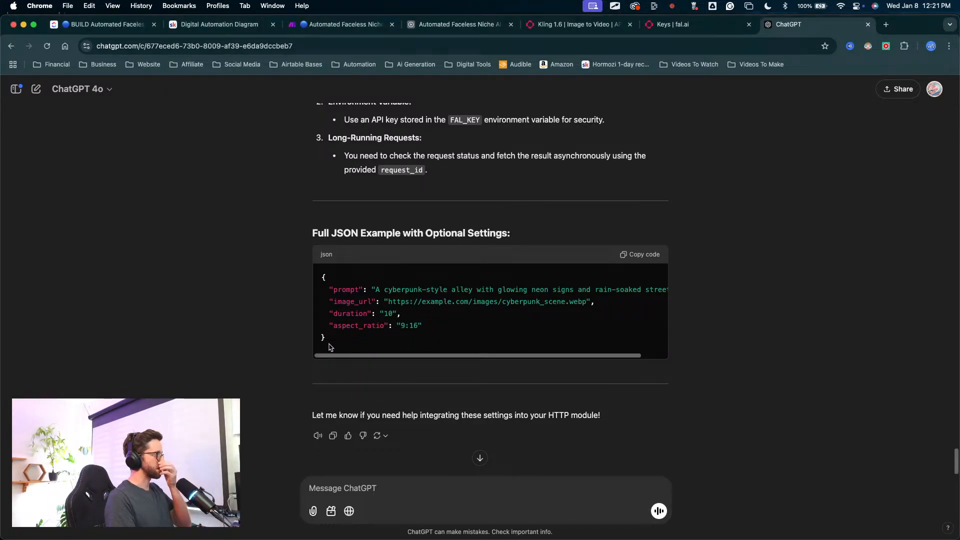
{"action": "left_click_drag", "start_coordinate": [329, 346], "coordinate": [322, 275]}
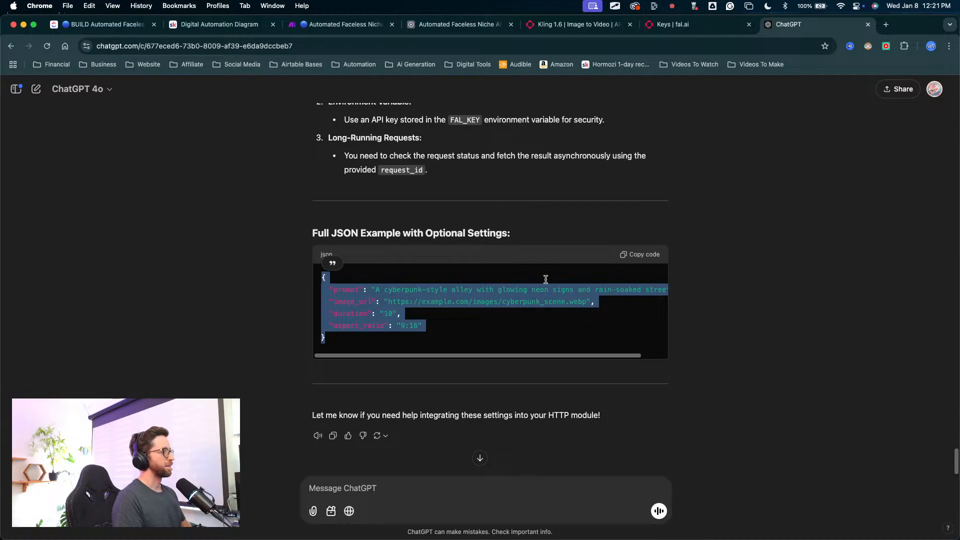
Step: Switch to the Make scenario and replace the Kling HTTP module's request content with the copied JSON example
{"action": "left_click", "coordinate": [379, 26]}
{"action": "left_click", "coordinate": [337, 398]}
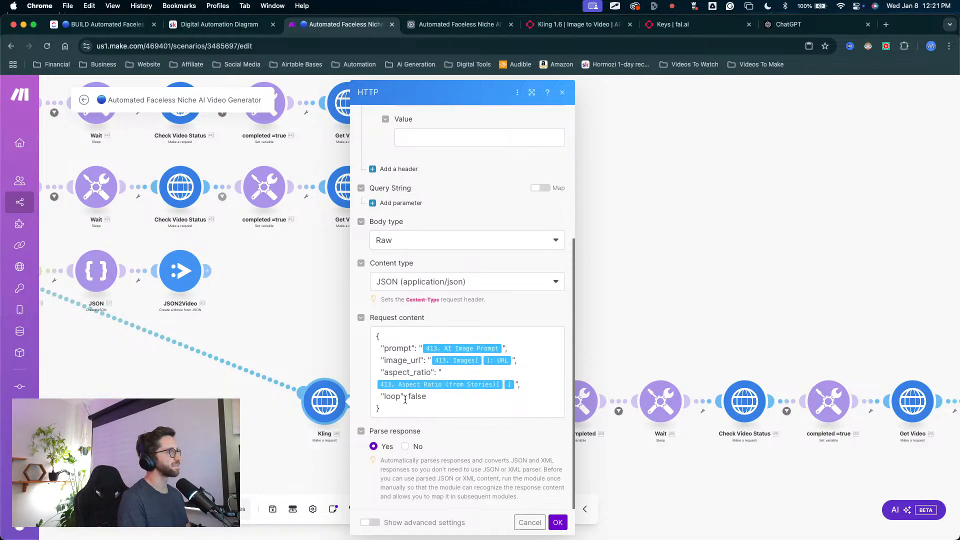
{"action": "left_click_drag", "start_coordinate": [385, 412], "coordinate": [368, 339]}
{"action": "type", "text": "{   \"prompt\": \"A cyberpunk-style alley with glowing neon signs and rain-soaked streets.\",   \"image_url\": \"https://example.com/images/cyberpunk_scene.webp\",   \"duration\": \"10\",   \"aspect_ratio\": \"9:16\" }"}
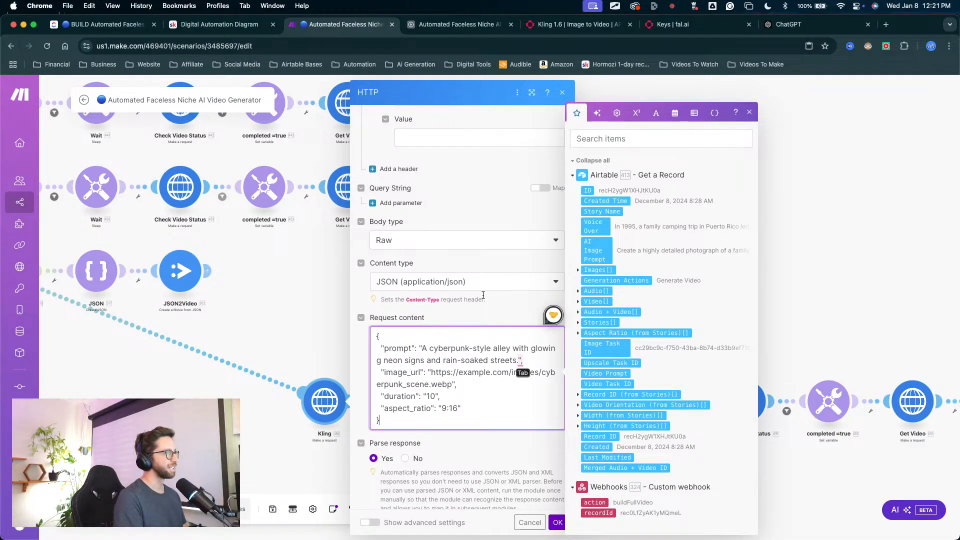
Step: Delete the sample cyberpunk text from the "prompt" value in the request content, keeping its quotation marks
{"action": "left_click", "coordinate": [483, 267]}
{"action": "left_click_drag", "start_coordinate": [483, 265], "coordinate": [444, 325]}
{"action": "left_click", "coordinate": [519, 356]}
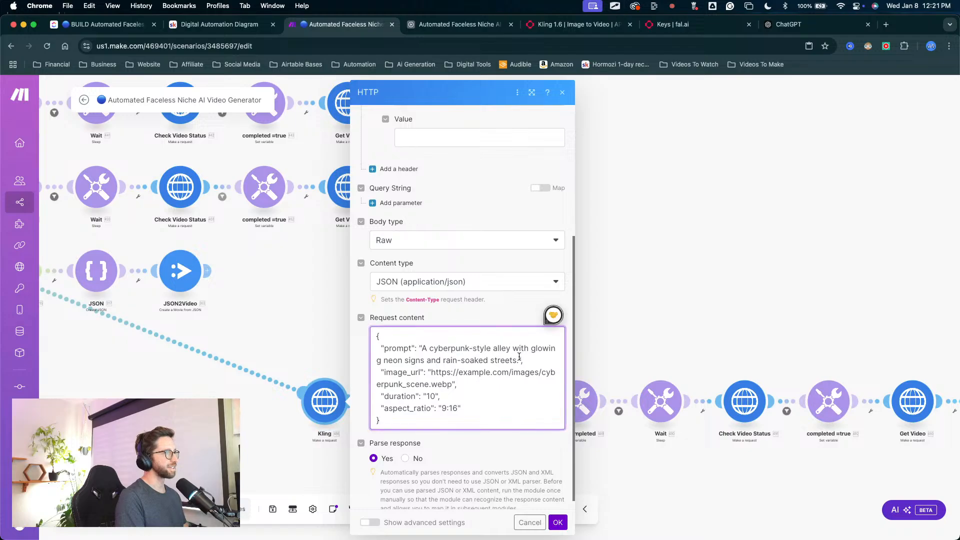
{"action": "triple_click", "coordinate": [519, 361]}
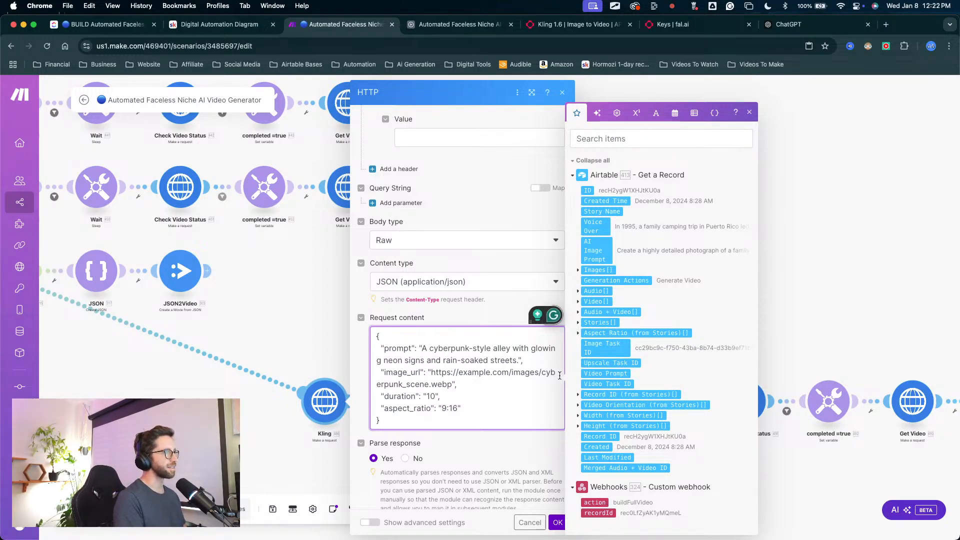
{"action": "left_click_drag", "start_coordinate": [518, 360], "coordinate": [431, 350]}
{"action": "key", "text": "BackSpace"}
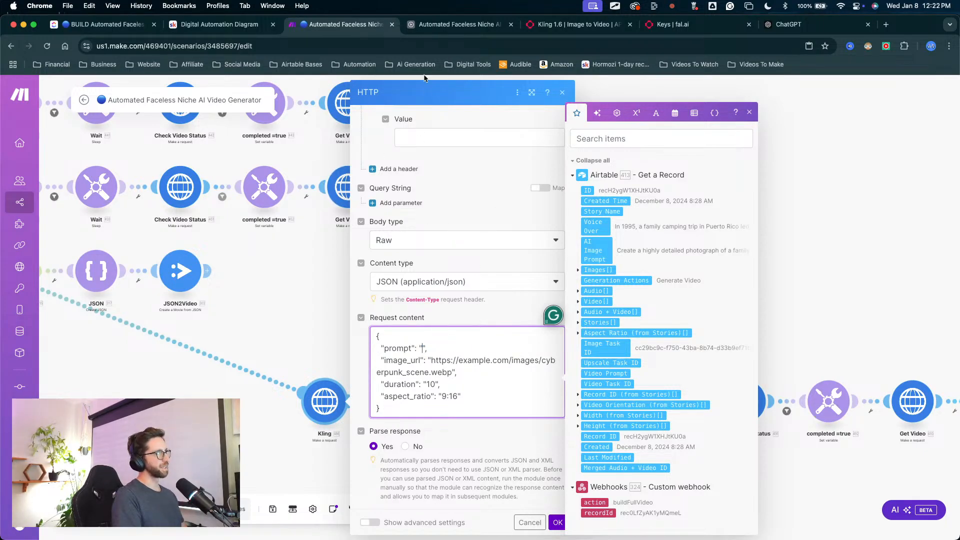
Step: Switch to the Airtable base, open the Generation table with the AI Image Prompt field, and add an empty record
{"action": "left_click", "coordinate": [450, 24]}
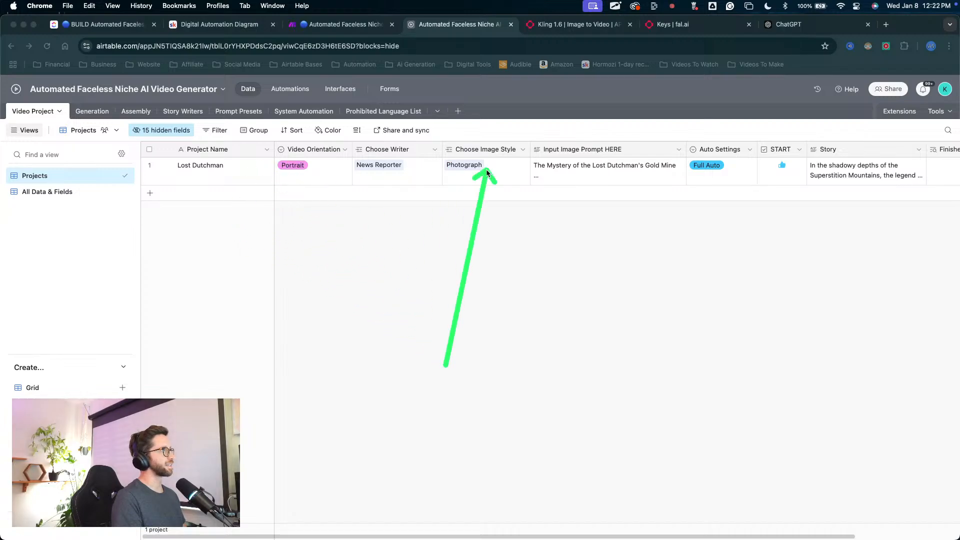
{"action": "key", "text": "super+l"}
{"action": "left_click", "coordinate": [92, 112]}
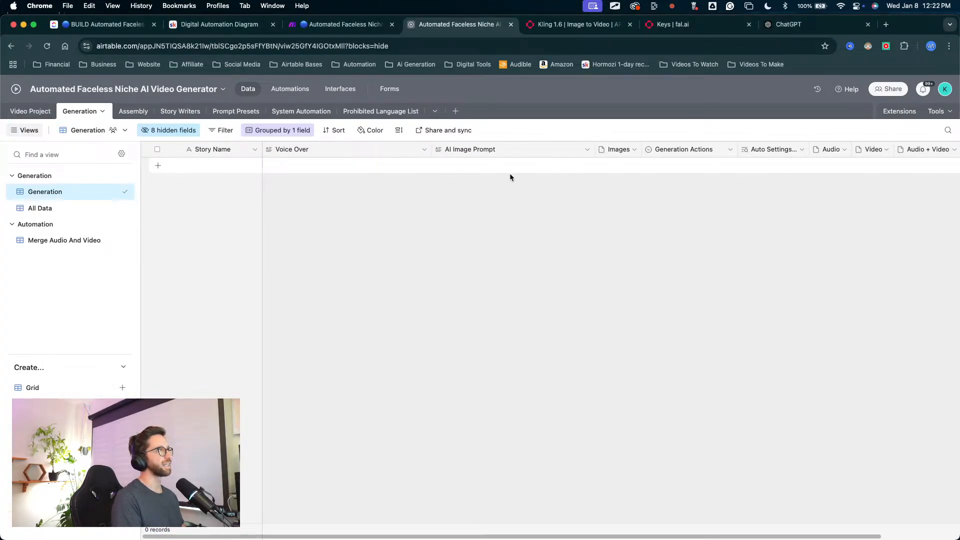
{"action": "left_click", "coordinate": [485, 165]}
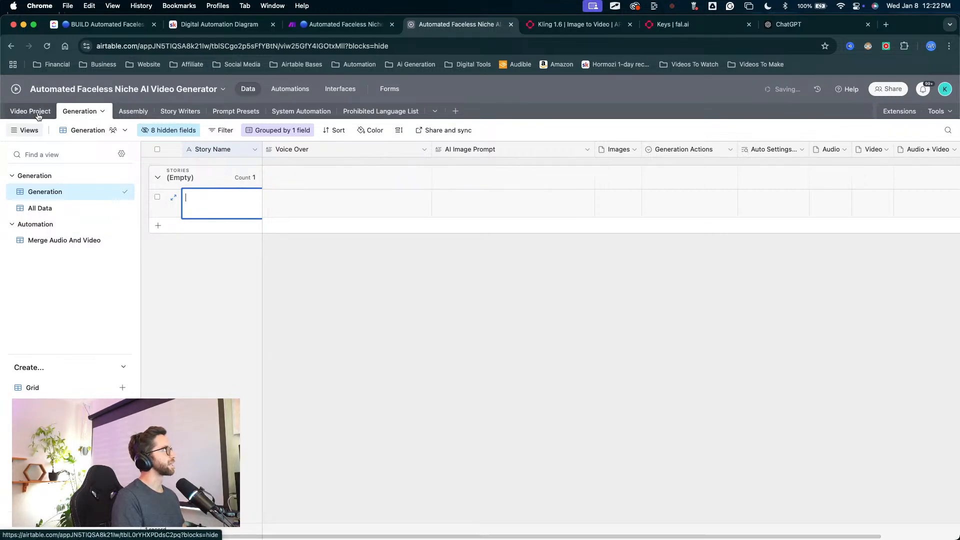
Step: Switch back to the Make scenario and map the Airtable record's AI Image Prompt as the "prompt" value
{"action": "left_click", "coordinate": [345, 24]}
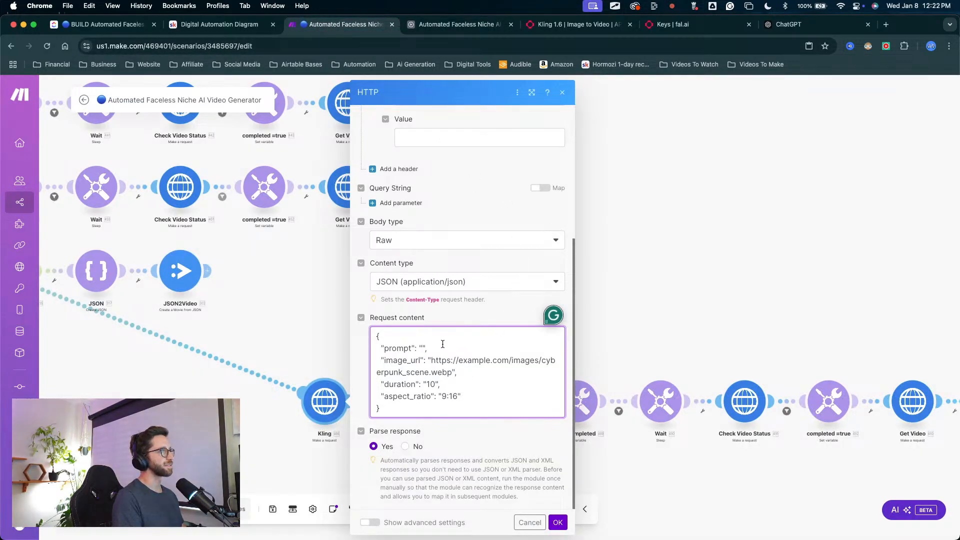
{"action": "left_click", "coordinate": [424, 341]}
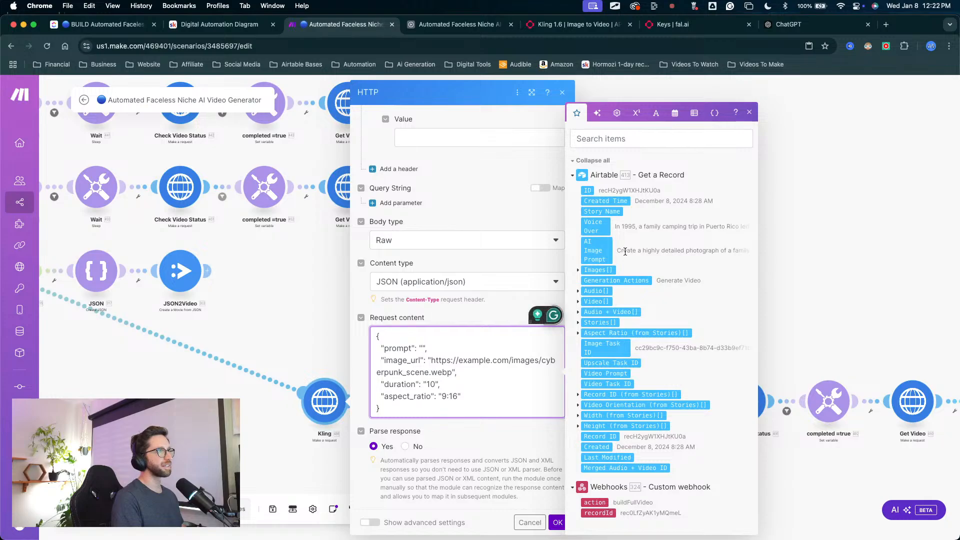
{"action": "left_click", "coordinate": [599, 251]}
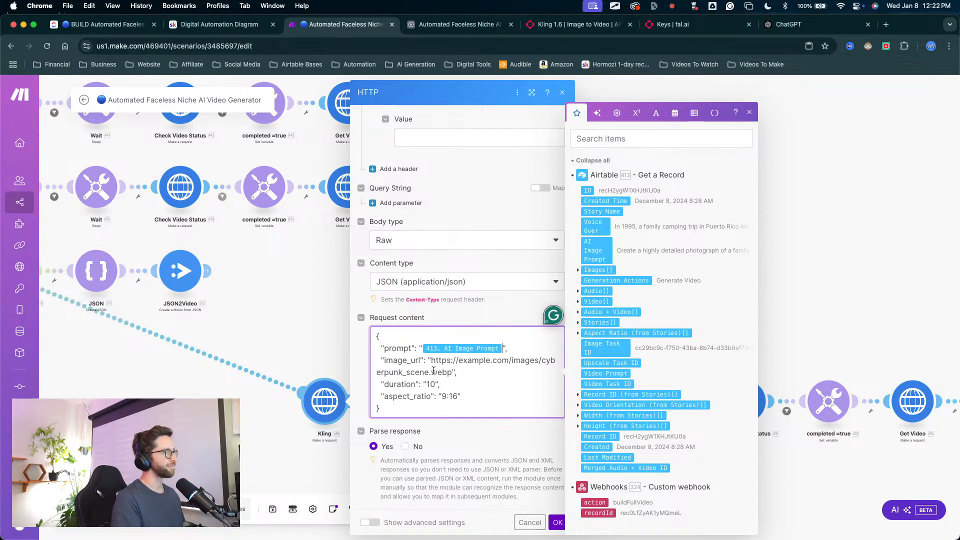
Step: Replace the sample "image_url" address with the URL of the Airtable record's Images[] item
{"action": "left_click_drag", "start_coordinate": [451, 373], "coordinate": [434, 363]}
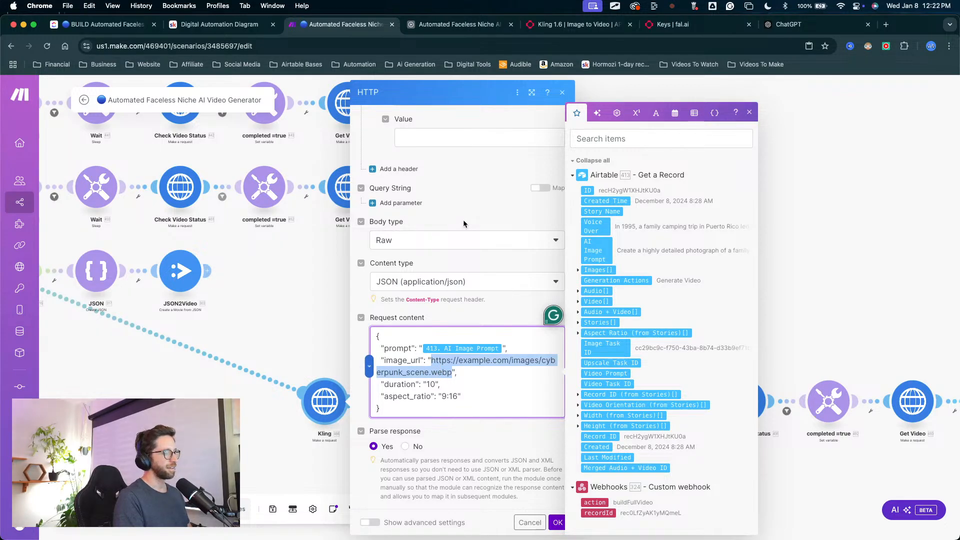
{"action": "key", "text": "BackSpace"}
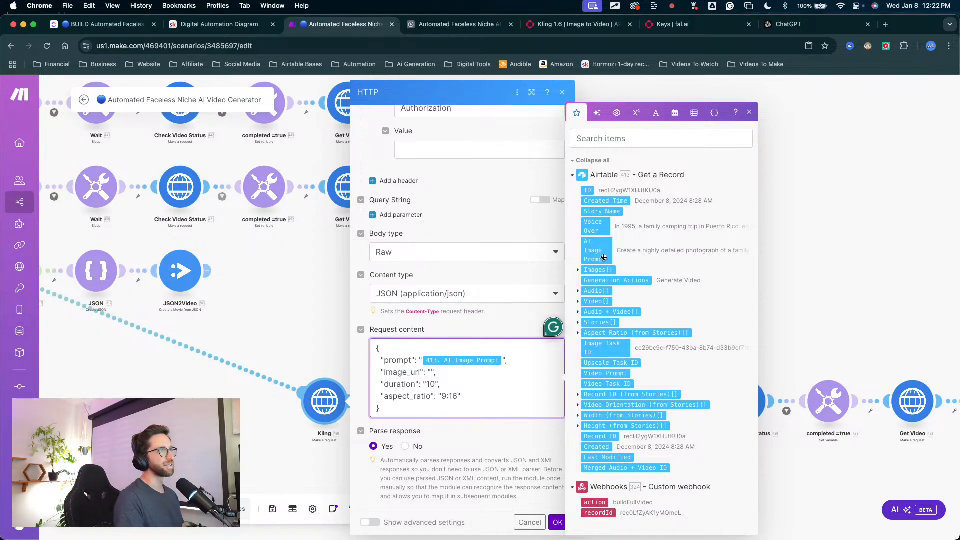
{"action": "left_click", "coordinate": [580, 270]}
{"action": "left_click", "coordinate": [597, 290]}
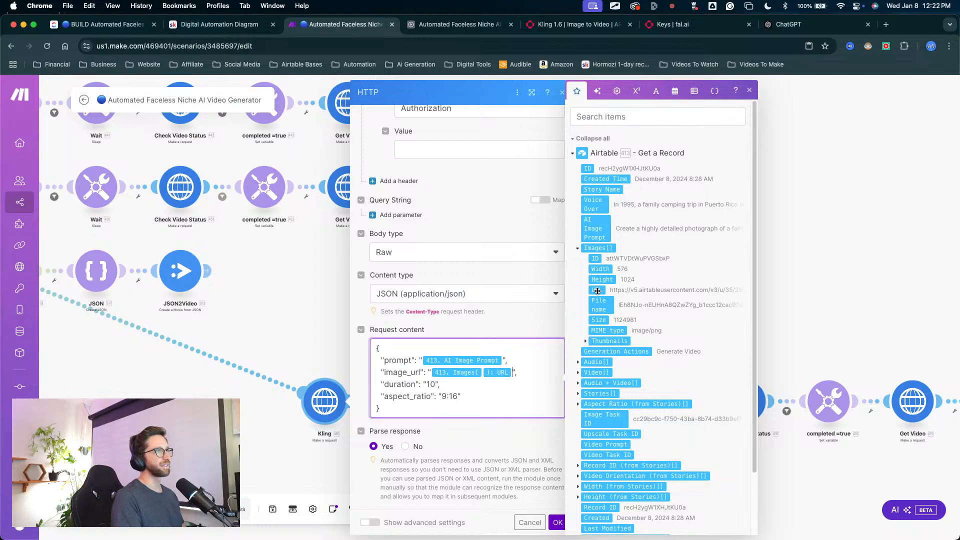
Step: Set "duration" to 6 and replace the sample "aspect_ratio" value with the Airtable record's first Aspect Ratio (from Stories) item
{"action": "double_click", "coordinate": [433, 384]}
{"action": "type", "text": "6"}
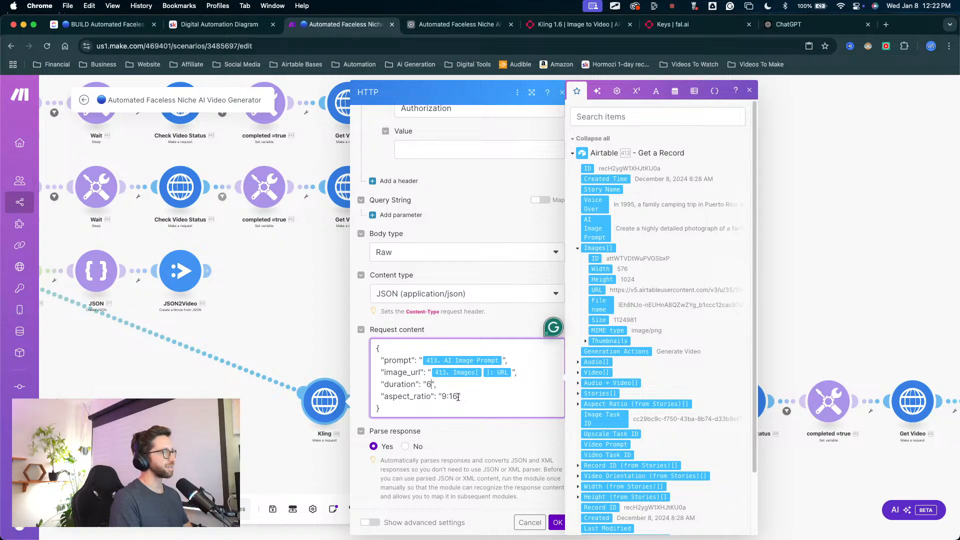
{"action": "key", "text": "BackSpace"}
{"action": "key", "text": "BackSpace"}
{"action": "key", "text": "BackSpace"}
{"action": "key", "text": "BackSpace"}
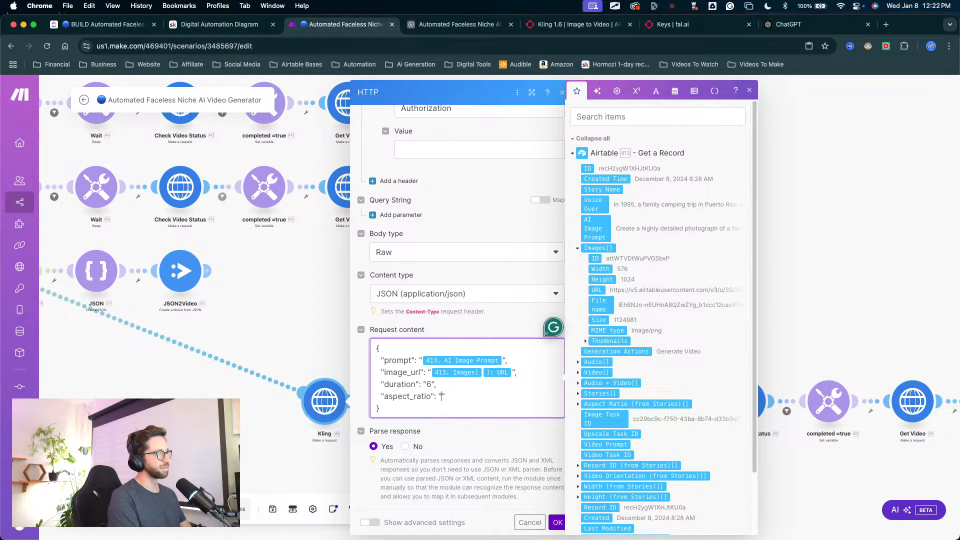
{"action": "scroll", "coordinate": [598, 441], "scroll_direction": "down", "scroll_amount": 3}
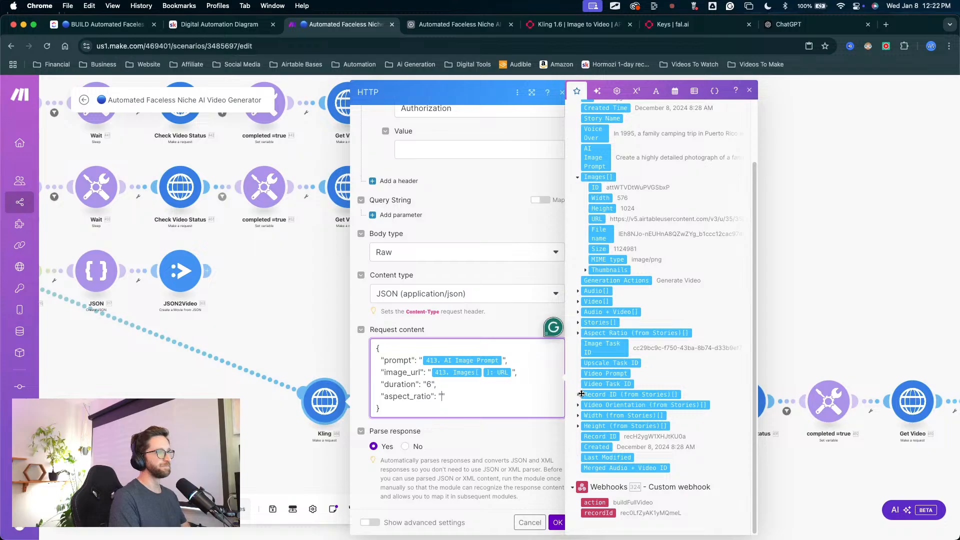
{"action": "left_click", "coordinate": [578, 334]}
{"action": "left_click", "coordinate": [593, 343]}
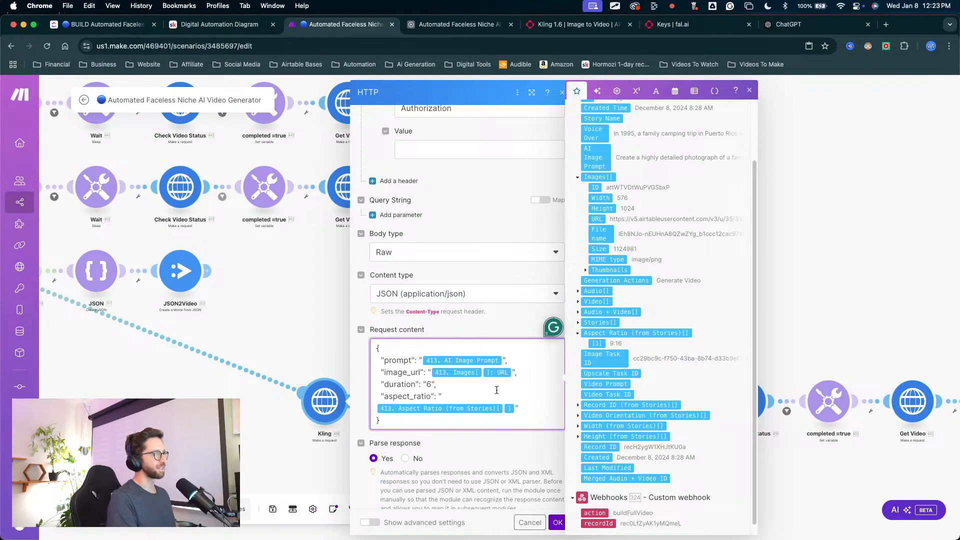
{"action": "left_click", "coordinate": [481, 208]}
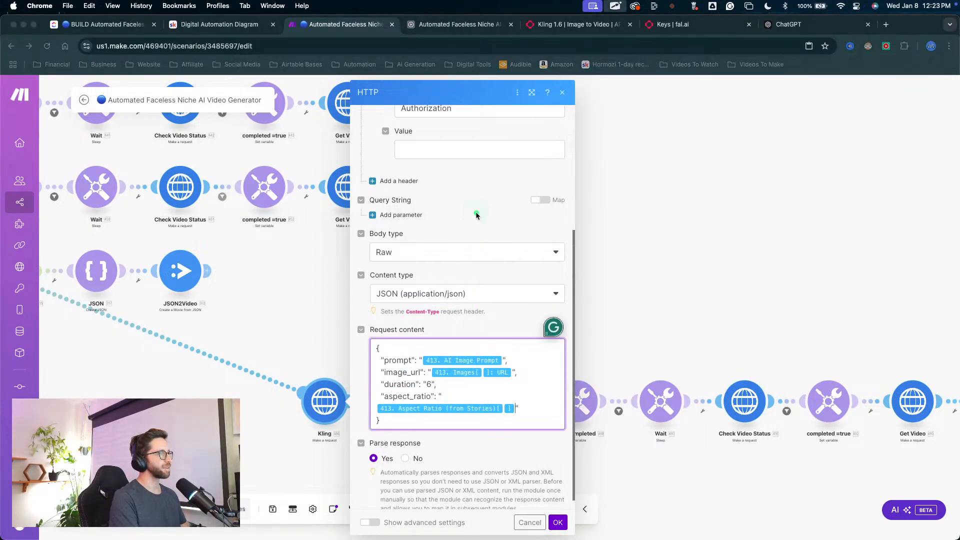
{"action": "mouse_move", "coordinate": [476, 214]}
{"action": "left_mouse_down"}
{"action": "mouse_move", "coordinate": [460, 370]}
{"action": "mouse_move", "coordinate": [445, 377]}
{"action": "left_mouse_up"}
{"action": "key", "text": "Escape"}
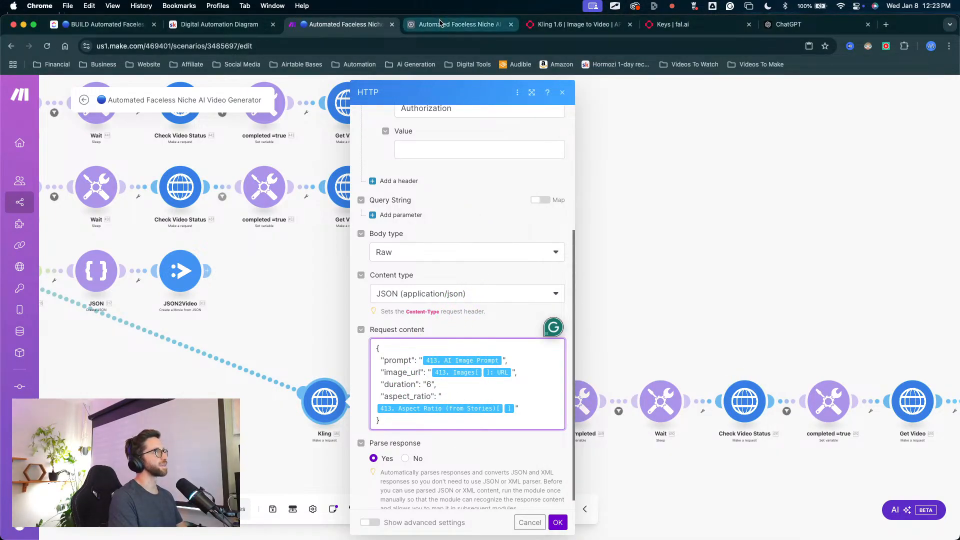
Step: Switch to Airtable and examine the orientation, size and aspect ratio fields in the Video Project table's All Data & Fields view
{"action": "left_click", "coordinate": [439, 22]}
{"action": "left_click", "coordinate": [43, 109]}
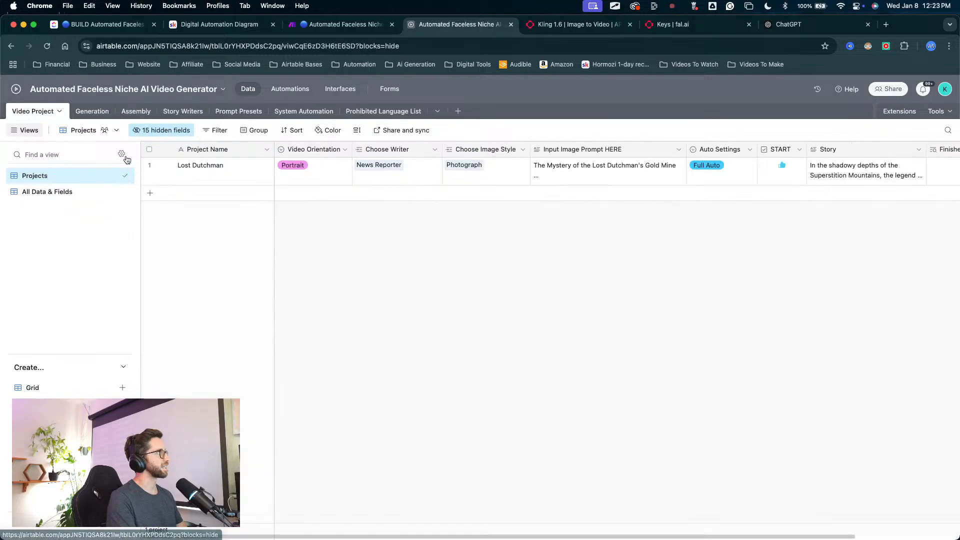
{"action": "left_click", "coordinate": [307, 167]}
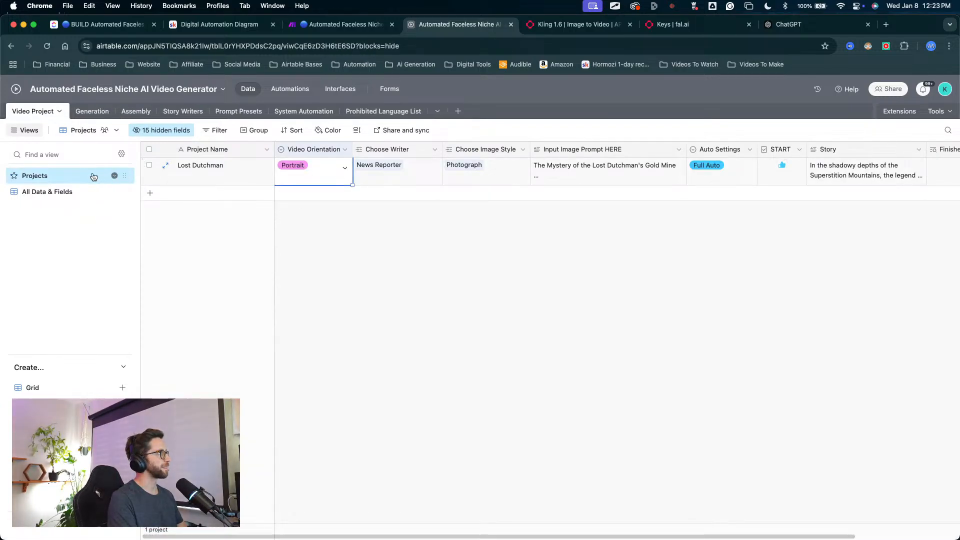
{"action": "left_click", "coordinate": [66, 192]}
{"action": "left_click_drag", "start_coordinate": [322, 314], "coordinate": [283, 175]}
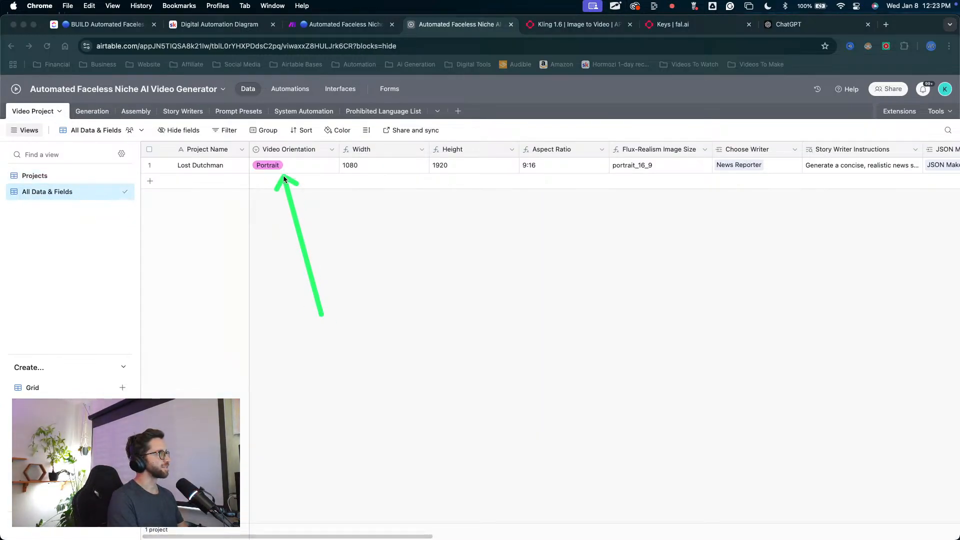
{"action": "key", "text": "Escape"}
{"action": "left_click", "coordinate": [305, 251]}
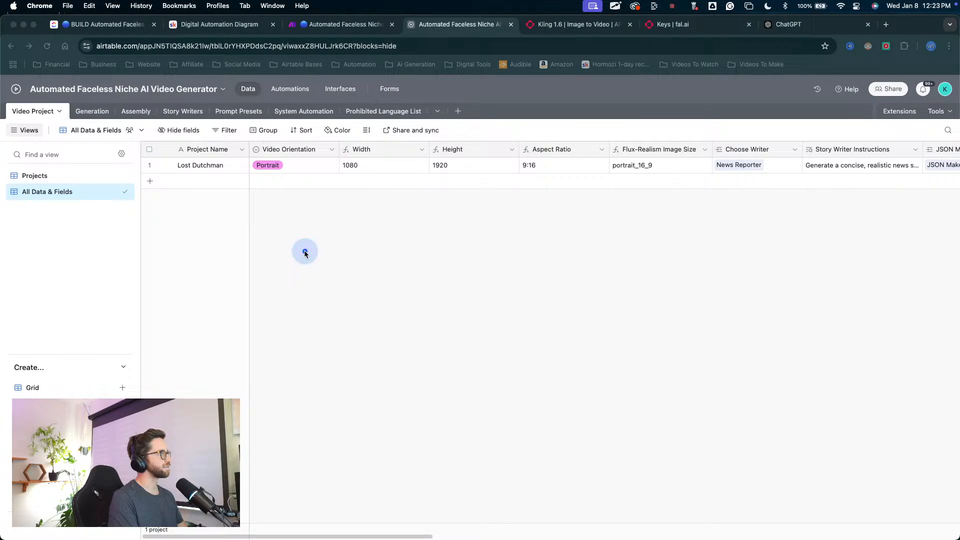
{"action": "mouse_move", "coordinate": [323, 310]}
{"action": "left_mouse_down"}
{"action": "mouse_move", "coordinate": [306, 182]}
{"action": "mouse_move", "coordinate": [341, 169]}
{"action": "mouse_move", "coordinate": [532, 180]}
{"action": "mouse_move", "coordinate": [532, 164]}
{"action": "mouse_move", "coordinate": [570, 210]}
{"action": "mouse_move", "coordinate": [632, 151]}
{"action": "mouse_move", "coordinate": [620, 154]}
{"action": "mouse_move", "coordinate": [638, 168]}
{"action": "left_mouse_up"}
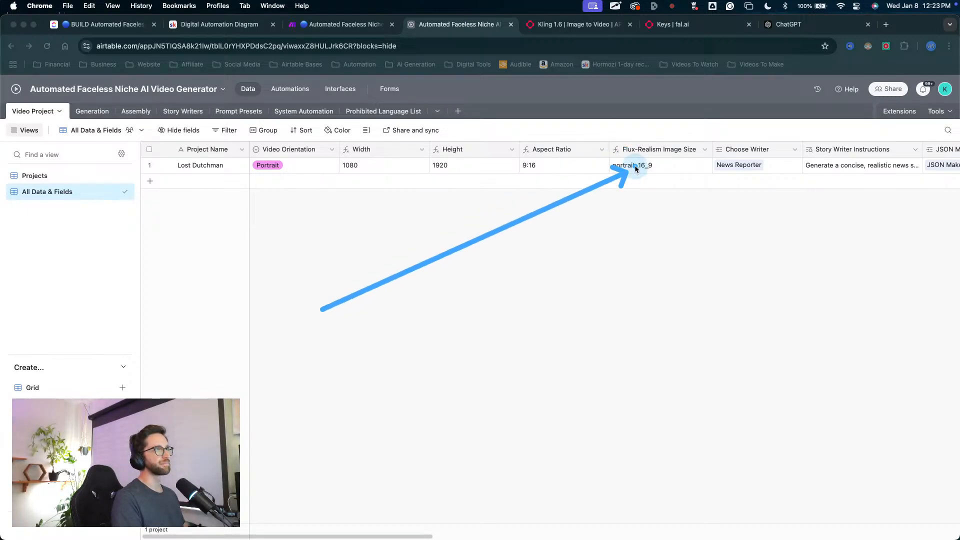
{"action": "key", "text": "Escape"}
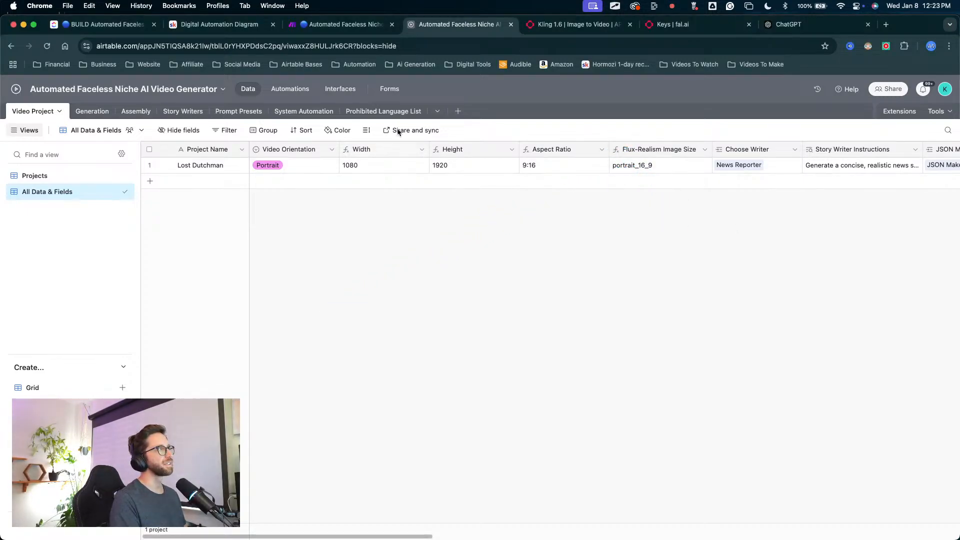
{"action": "mouse_move", "coordinate": [510, 295]}
{"action": "left_mouse_down"}
{"action": "mouse_move", "coordinate": [512, 193]}
{"action": "mouse_move", "coordinate": [525, 171]}
{"action": "mouse_move", "coordinate": [265, 166]}
{"action": "left_mouse_up"}
{"action": "key", "text": "Escape"}
Step: Add a second project record, set its Video Orientation to Landscape, and check its Width, Height and Aspect Ratio fields
{"action": "left_click", "coordinate": [197, 182]}
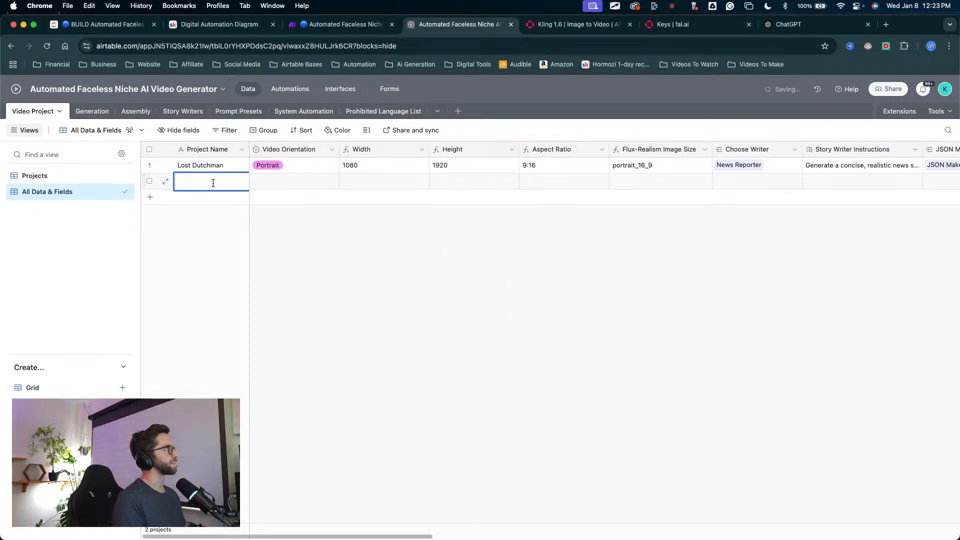
{"action": "left_click", "coordinate": [292, 181]}
{"action": "left_click", "coordinate": [292, 180]}
{"action": "left_click", "coordinate": [287, 252]}
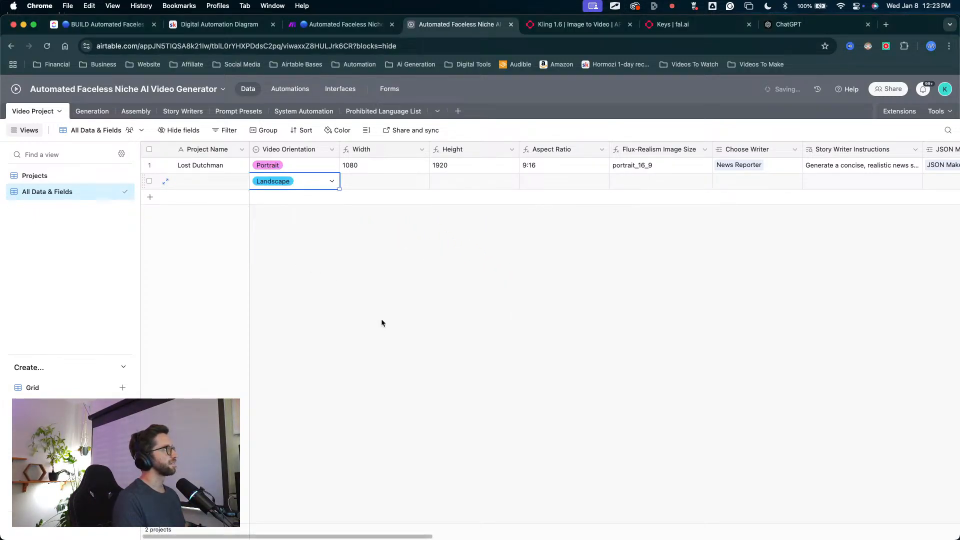
{"action": "left_click_drag", "start_coordinate": [382, 316], "coordinate": [365, 190]}
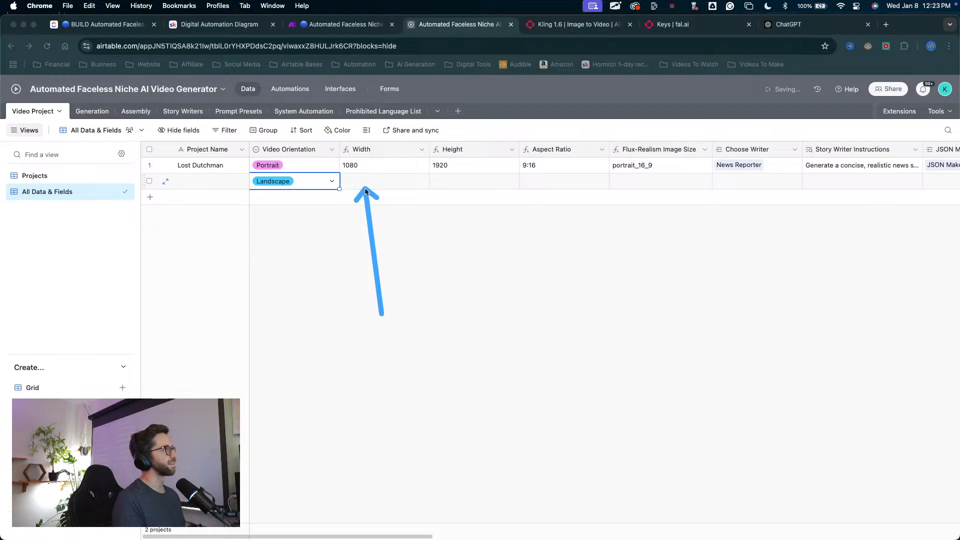
{"action": "left_click_drag", "start_coordinate": [528, 299], "coordinate": [527, 186]}
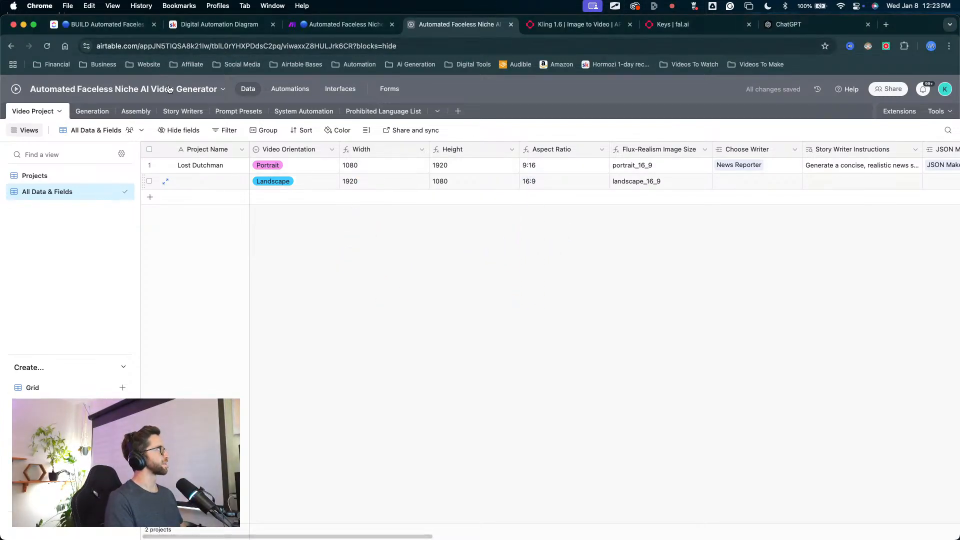
Step: Return to the Make scenario and save the Kling module's HTTP settings with the mapped request content
{"action": "left_click", "coordinate": [345, 24]}
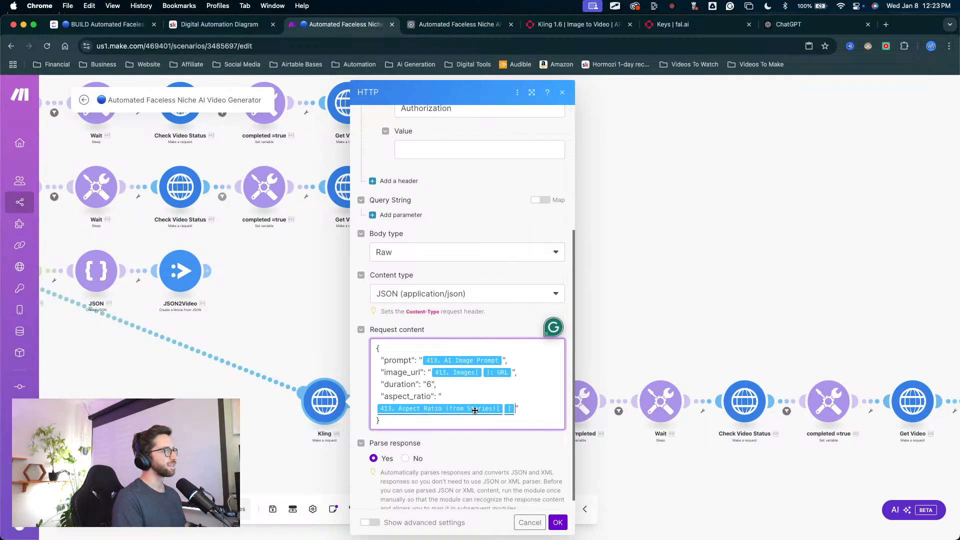
{"action": "scroll", "coordinate": [448, 423], "scroll_direction": "down", "scroll_amount": 1}
{"action": "scroll", "coordinate": [447, 423], "scroll_direction": "down", "scroll_amount": 1}
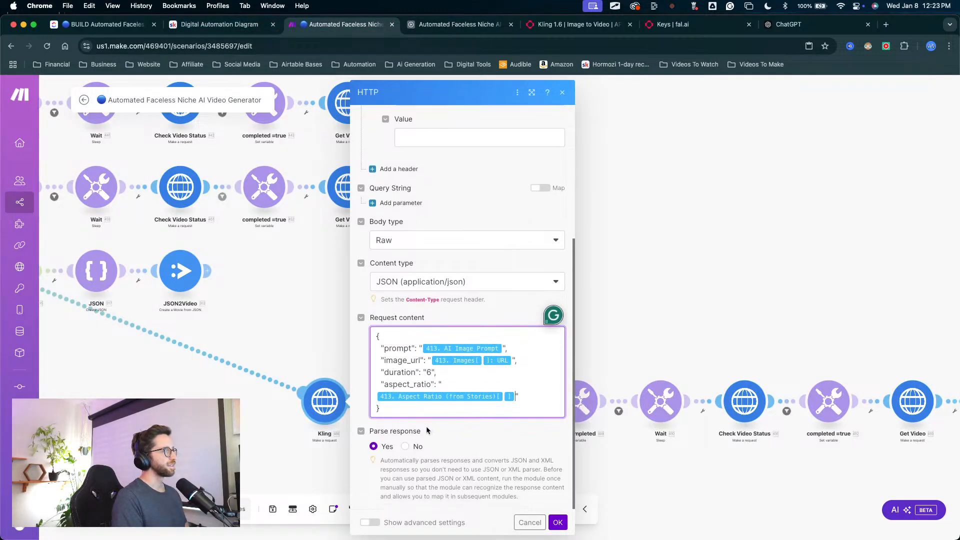
{"action": "left_click", "coordinate": [558, 522]}
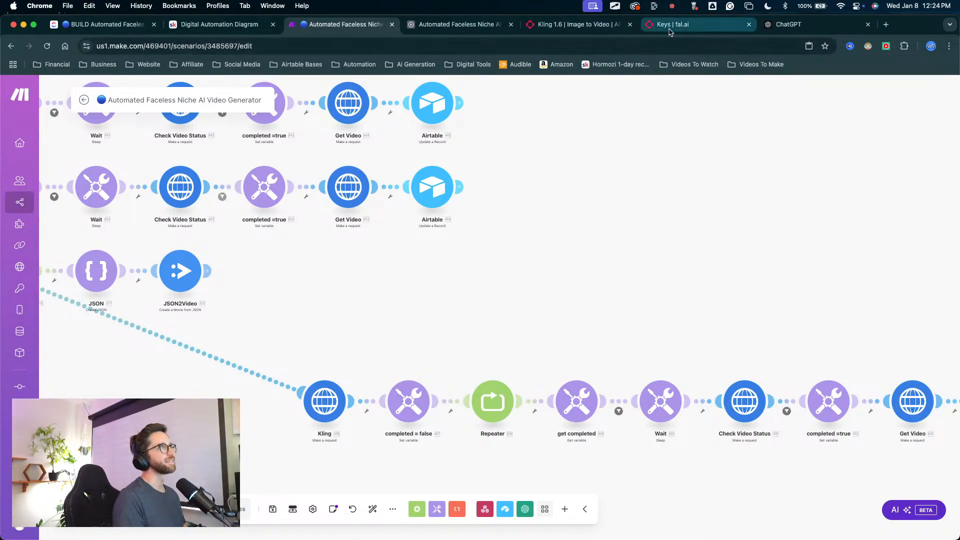
Step: Switch to the Kling 1.6 image-to-video API page on fal.ai and examine its table of contents, especially the API call and Queue sections
{"action": "left_click", "coordinate": [579, 24]}
{"action": "left_click", "coordinate": [144, 268]}
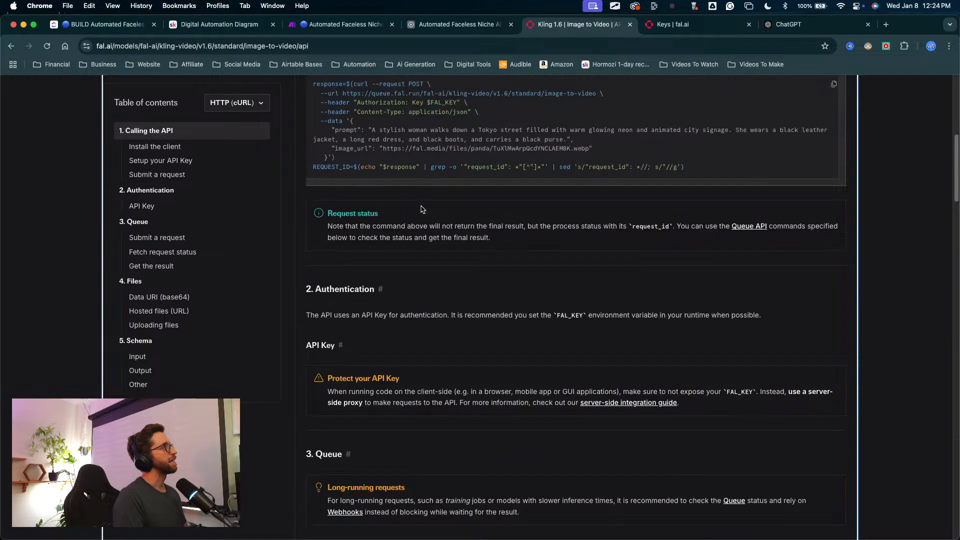
{"action": "mouse_move", "coordinate": [102, 351]}
{"action": "left_mouse_down"}
{"action": "mouse_move", "coordinate": [38, 145]}
{"action": "mouse_move", "coordinate": [175, 133]}
{"action": "mouse_move", "coordinate": [705, 207]}
{"action": "mouse_move", "coordinate": [836, 129]}
{"action": "mouse_move", "coordinate": [25, 219]}
{"action": "left_mouse_up"}
{"action": "key", "text": "Escape"}
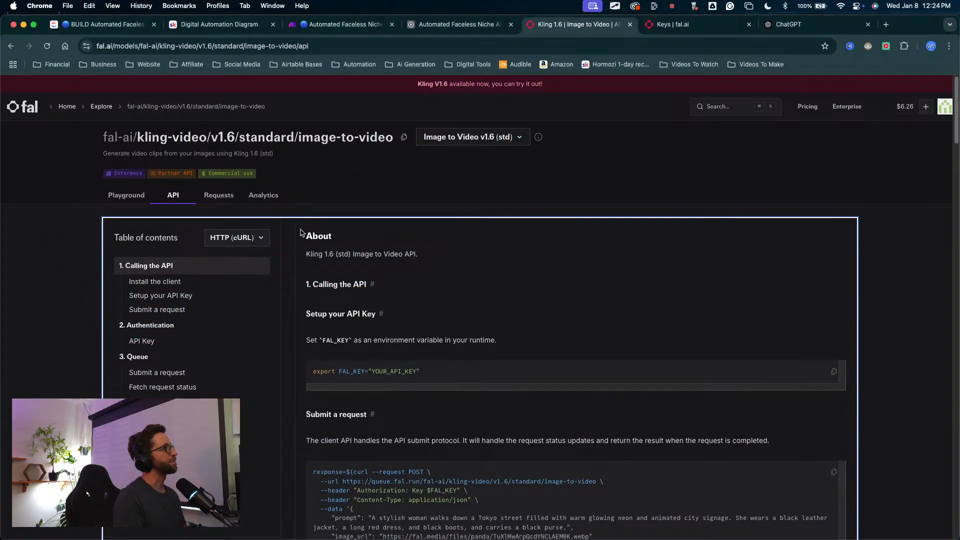
{"action": "key", "text": "ctrl+a"}
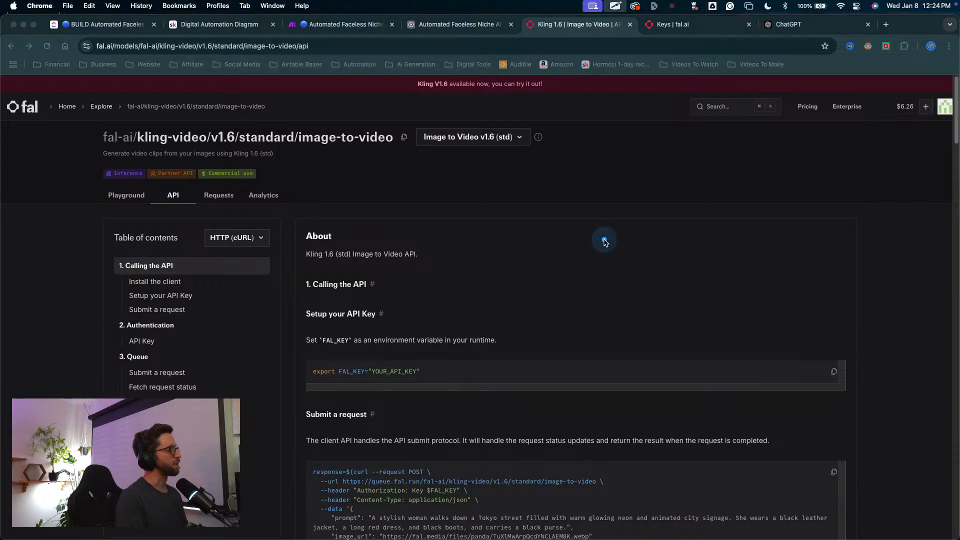
{"action": "mouse_move", "coordinate": [608, 228]}
{"action": "left_mouse_down"}
{"action": "mouse_move", "coordinate": [370, 204]}
{"action": "mouse_move", "coordinate": [400, 537]}
{"action": "mouse_move", "coordinate": [299, 337]}
{"action": "left_mouse_up"}
{"action": "key", "text": "Escape"}
{"action": "key", "text": "ctrl+a"}
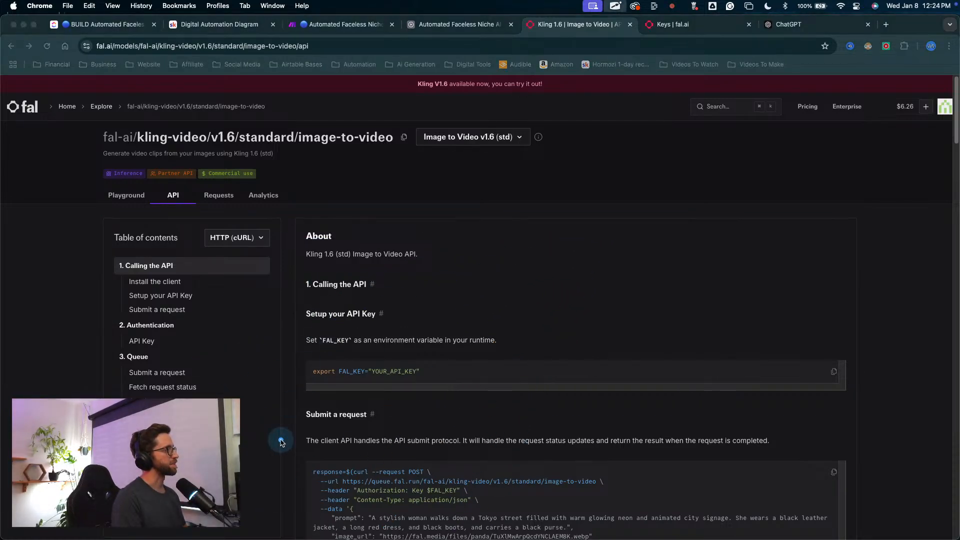
{"action": "mouse_move", "coordinate": [67, 435]}
{"action": "left_mouse_down"}
{"action": "mouse_move", "coordinate": [25, 107]}
{"action": "mouse_move", "coordinate": [43, 156]}
{"action": "left_mouse_up"}
{"action": "key", "text": "Escape"}
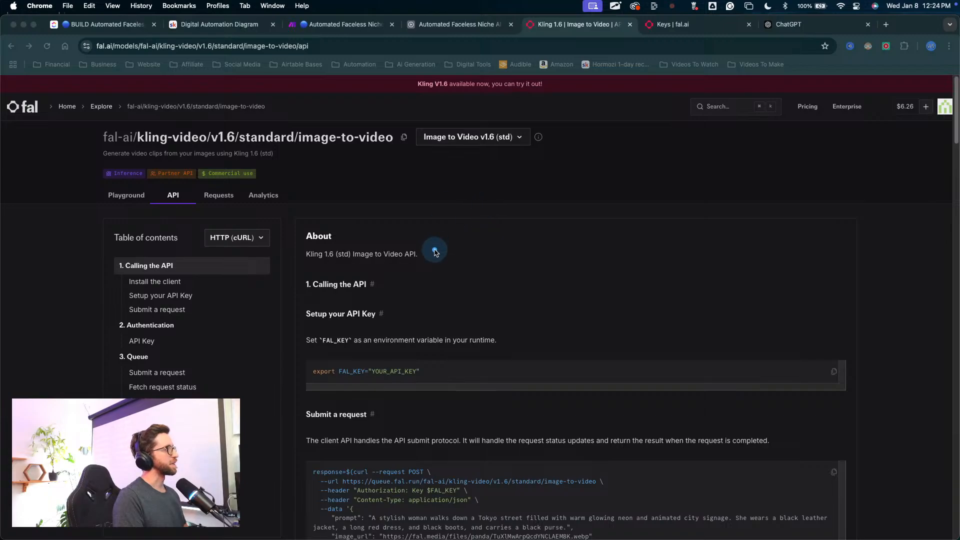
{"action": "key", "text": "Escape"}
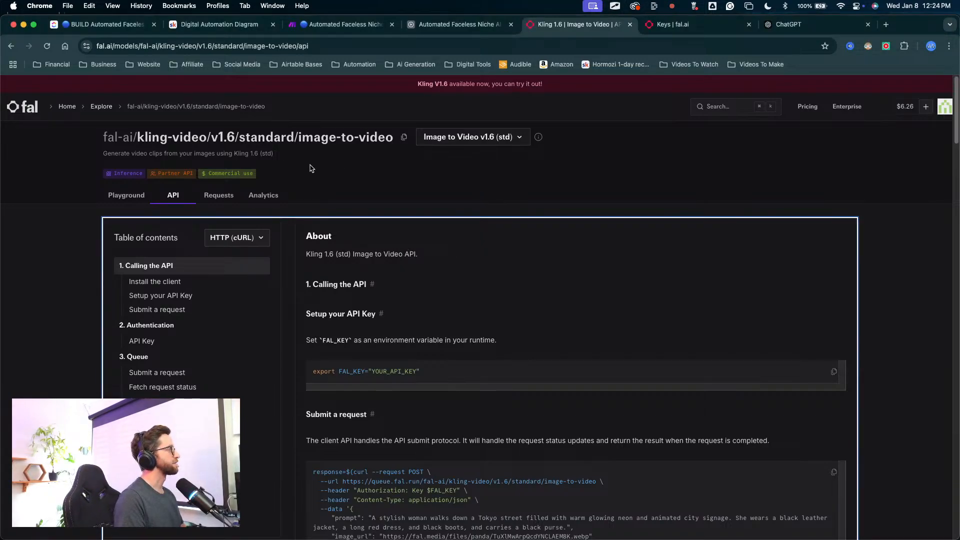
{"action": "key", "text": "ctrl+a"}
{"action": "mouse_move", "coordinate": [43, 398]}
{"action": "left_mouse_down"}
{"action": "mouse_move", "coordinate": [43, 161]}
{"action": "mouse_move", "coordinate": [22, 125]}
{"action": "left_mouse_up"}
{"action": "key", "text": "Escape"}
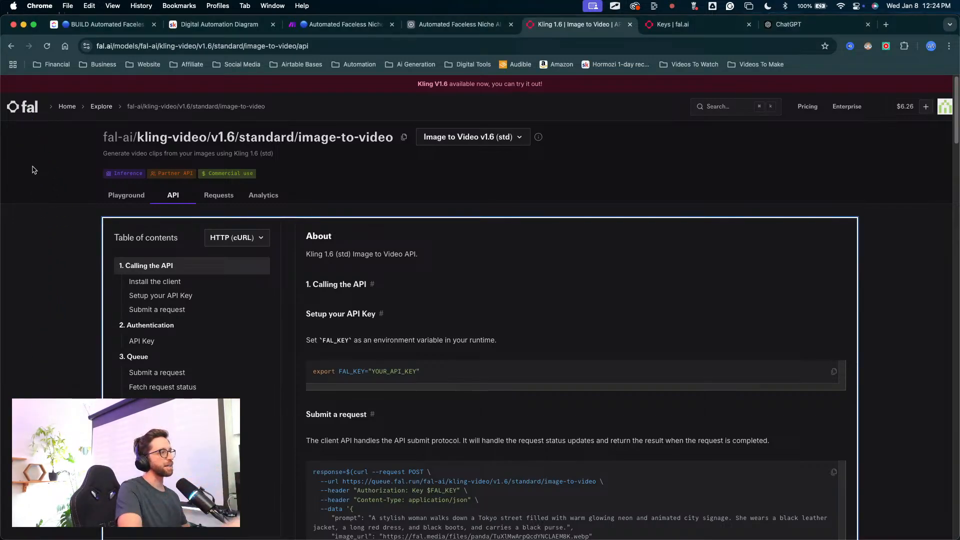
{"action": "key", "text": "ctrl+a"}
{"action": "mouse_move", "coordinate": [57, 367]}
{"action": "left_mouse_down"}
{"action": "mouse_move", "coordinate": [30, 112]}
{"action": "mouse_move", "coordinate": [33, 125]}
{"action": "left_mouse_up"}
{"action": "mouse_move", "coordinate": [55, 374]}
{"action": "left_mouse_down"}
{"action": "mouse_move", "coordinate": [321, 315]}
{"action": "mouse_move", "coordinate": [450, 411]}
{"action": "mouse_move", "coordinate": [295, 338]}
{"action": "left_mouse_up"}
{"action": "key", "text": "Escape"}
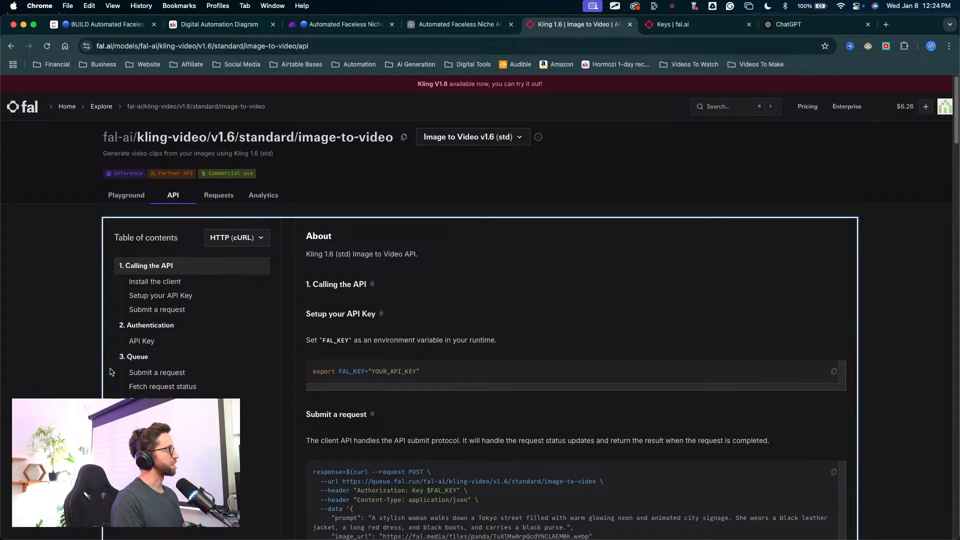
Step: Return to the Make scenario and examine the Kling route's module sequence, especially the Kling, Check Video Status and Get Video requests
{"action": "left_click", "coordinate": [350, 25]}
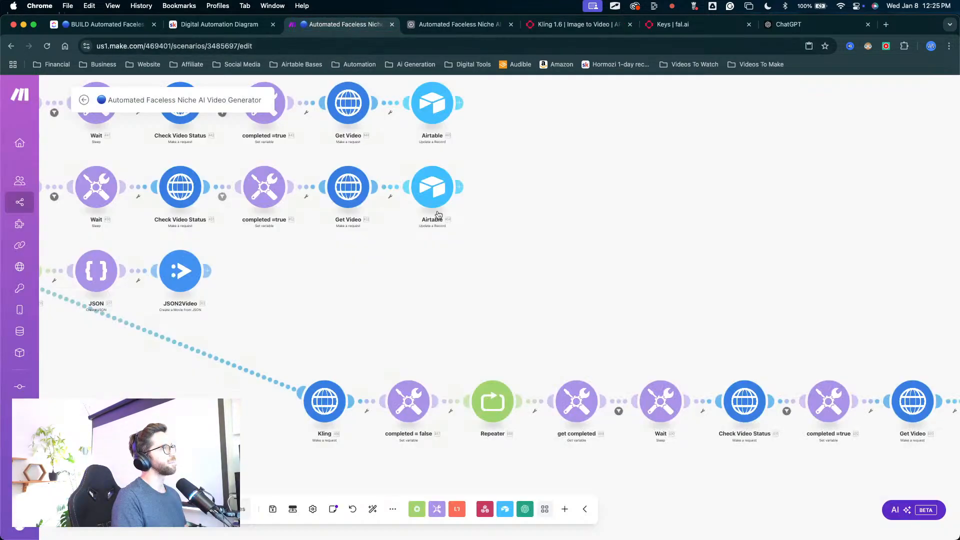
{"action": "mouse_move", "coordinate": [606, 152]}
{"action": "left_mouse_down"}
{"action": "mouse_move", "coordinate": [398, 313]}
{"action": "mouse_move", "coordinate": [473, 364]}
{"action": "mouse_move", "coordinate": [928, 400]}
{"action": "mouse_move", "coordinate": [645, 365]}
{"action": "mouse_move", "coordinate": [302, 386]}
{"action": "left_mouse_up"}
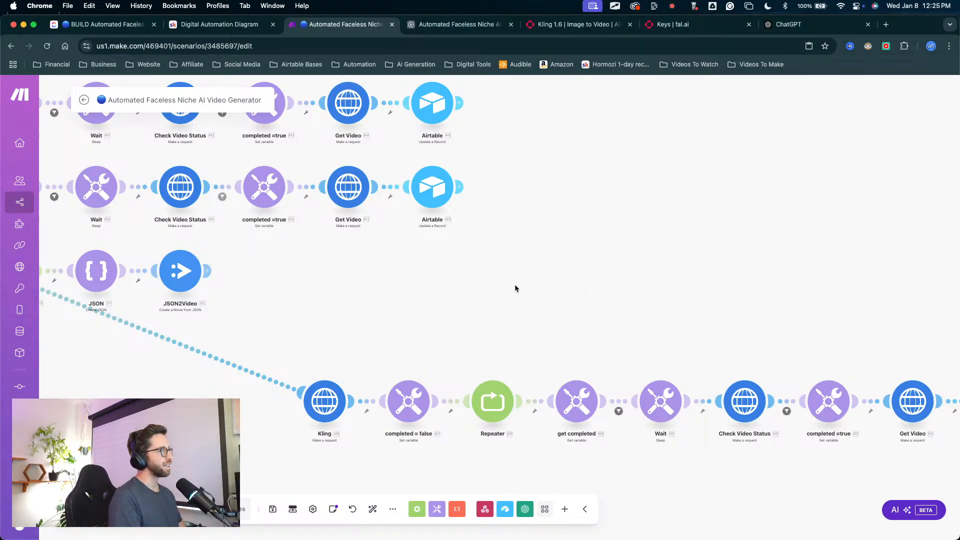
{"action": "mouse_move", "coordinate": [767, 205]}
{"action": "left_mouse_down"}
{"action": "mouse_move", "coordinate": [810, 249]}
{"action": "mouse_move", "coordinate": [910, 392]}
{"action": "mouse_move", "coordinate": [888, 368]}
{"action": "left_mouse_up"}
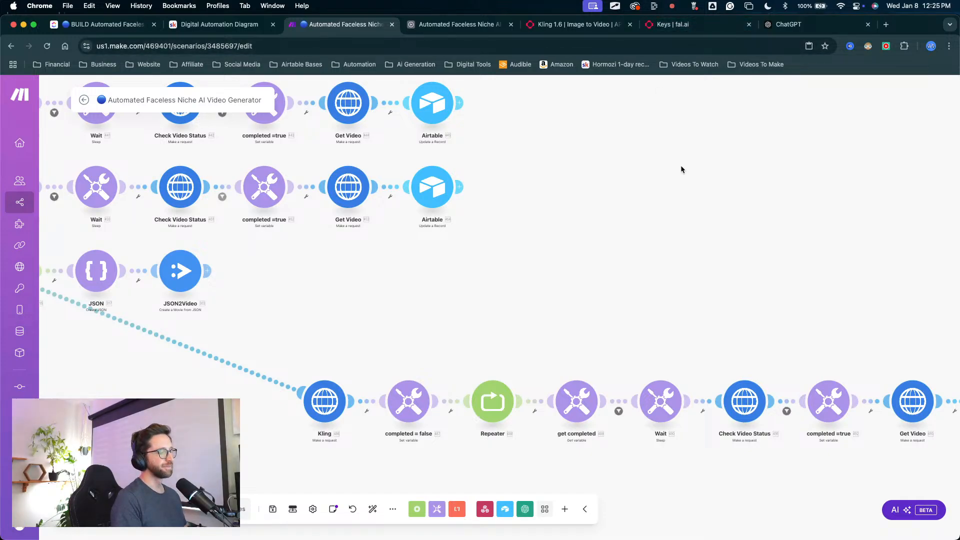
{"action": "mouse_move", "coordinate": [473, 258]}
{"action": "left_mouse_down"}
{"action": "mouse_move", "coordinate": [326, 364]}
{"action": "mouse_move", "coordinate": [323, 378]}
{"action": "mouse_move", "coordinate": [332, 343]}
{"action": "mouse_move", "coordinate": [343, 360]}
{"action": "mouse_move", "coordinate": [319, 393]}
{"action": "mouse_move", "coordinate": [653, 396]}
{"action": "mouse_move", "coordinate": [811, 411]}
{"action": "mouse_move", "coordinate": [877, 397]}
{"action": "mouse_move", "coordinate": [841, 326]}
{"action": "left_mouse_up"}
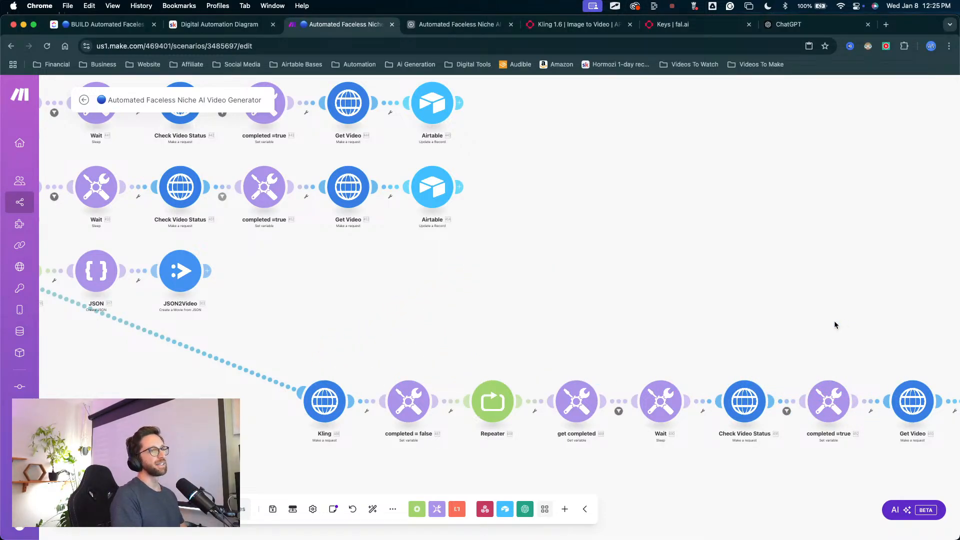
{"action": "scroll", "coordinate": [830, 322], "scroll_direction": "right", "scroll_amount": 3}
{"action": "scroll", "coordinate": [805, 331], "scroll_direction": "right", "scroll_amount": 2}
{"action": "scroll", "coordinate": [785, 338], "scroll_direction": "down", "scroll_amount": 5}
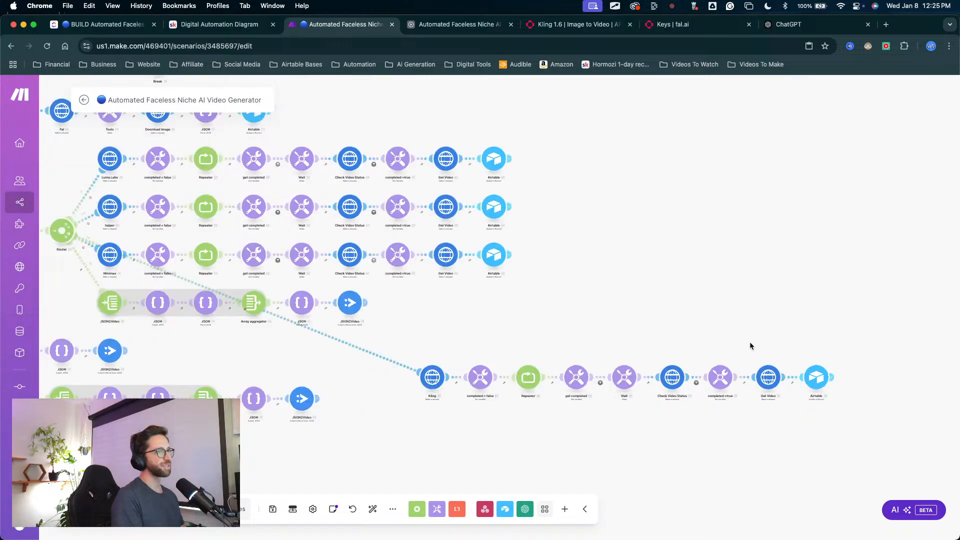
{"action": "scroll", "coordinate": [614, 318], "scroll_direction": "right", "scroll_amount": 3}
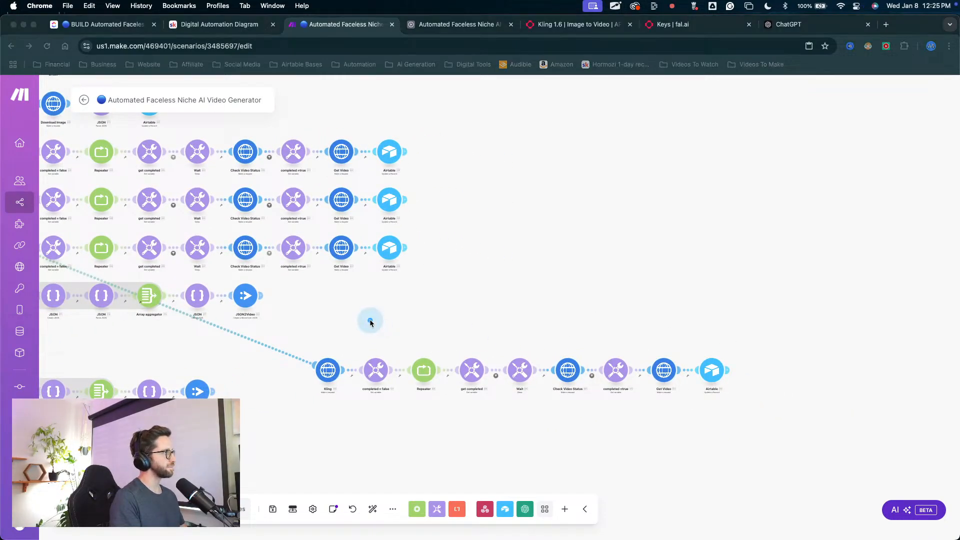
{"action": "left_click_drag", "start_coordinate": [315, 275], "coordinate": [320, 345]}
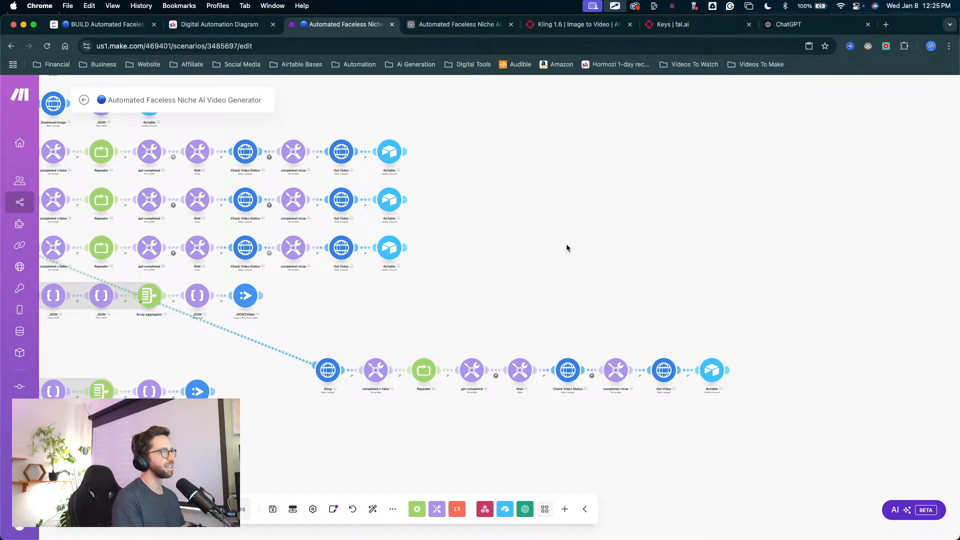
{"action": "left_click_drag", "start_coordinate": [333, 288], "coordinate": [334, 348]}
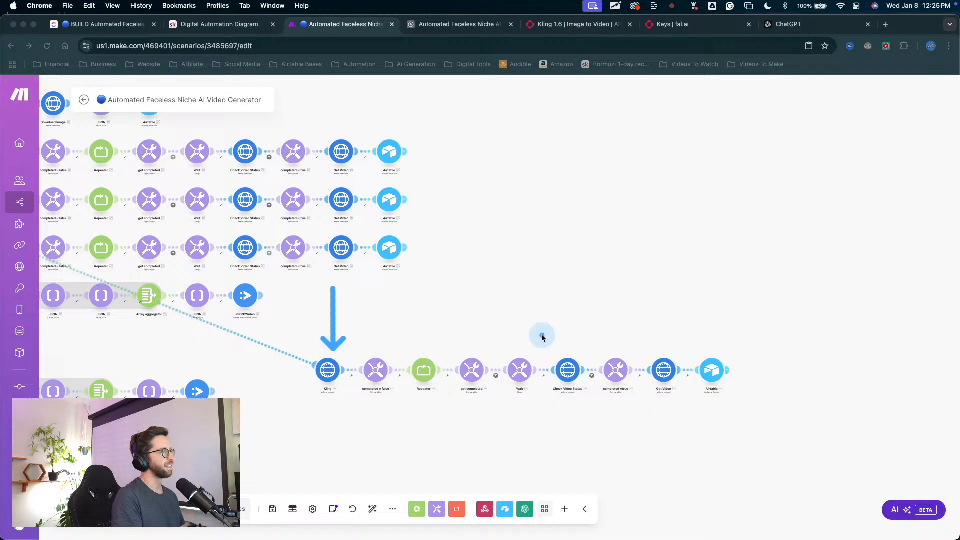
{"action": "left_click_drag", "start_coordinate": [657, 264], "coordinate": [662, 348]}
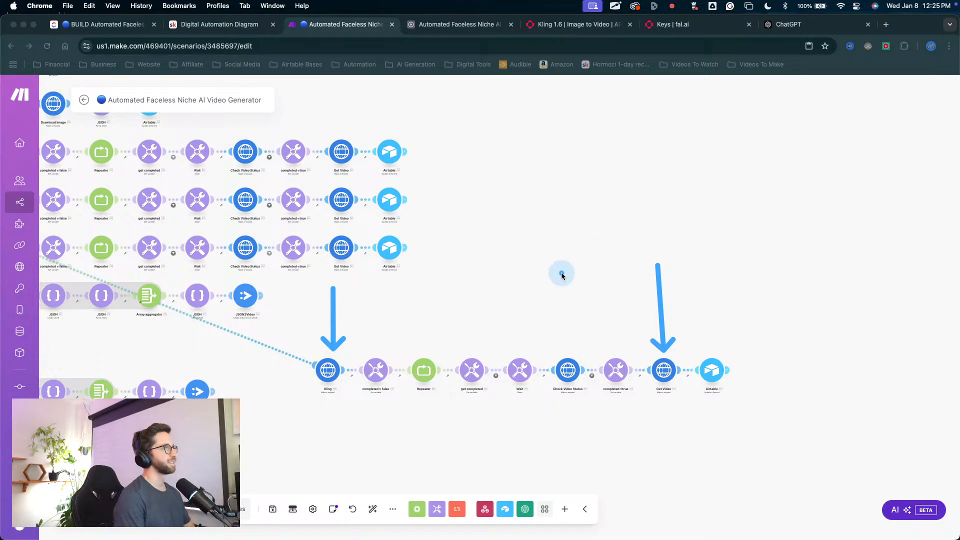
{"action": "key", "text": "Escape"}
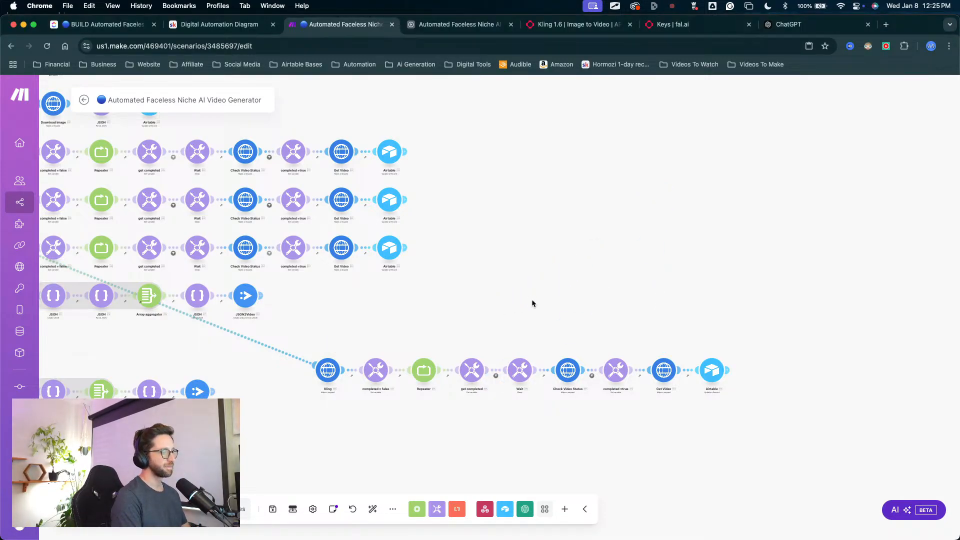
{"action": "mouse_move", "coordinate": [370, 461]}
{"action": "left_mouse_down"}
{"action": "mouse_move", "coordinate": [376, 379]}
{"action": "mouse_move", "coordinate": [636, 397]}
{"action": "left_mouse_up"}
{"action": "key", "text": "Escape"}
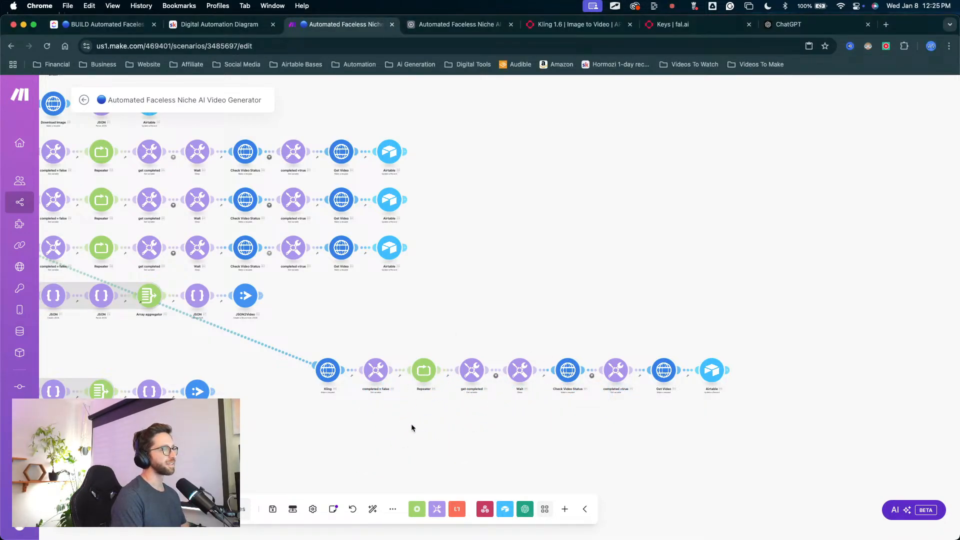
{"action": "key", "text": "ctrl+Tab"}
{"action": "mouse_move", "coordinate": [389, 283]}
{"action": "left_mouse_down"}
{"action": "mouse_move", "coordinate": [370, 341]}
{"action": "mouse_move", "coordinate": [561, 350]}
{"action": "mouse_move", "coordinate": [482, 354]}
{"action": "mouse_move", "coordinate": [443, 328]}
{"action": "left_mouse_up"}
{"action": "key", "text": "Escape"}
{"action": "scroll", "coordinate": [434, 395], "scroll_direction": "up", "scroll_amount": 3}
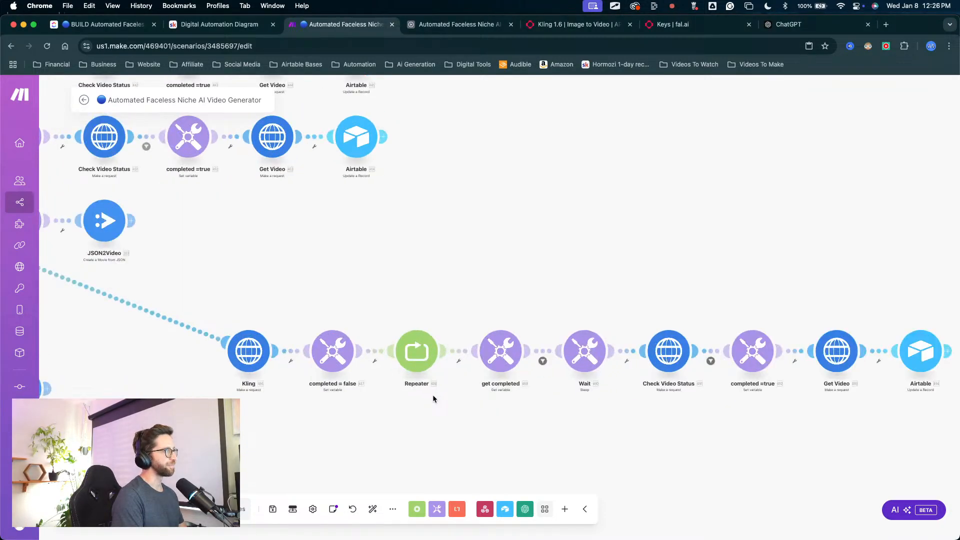
{"action": "left_click_drag", "start_coordinate": [480, 287], "coordinate": [379, 283]}
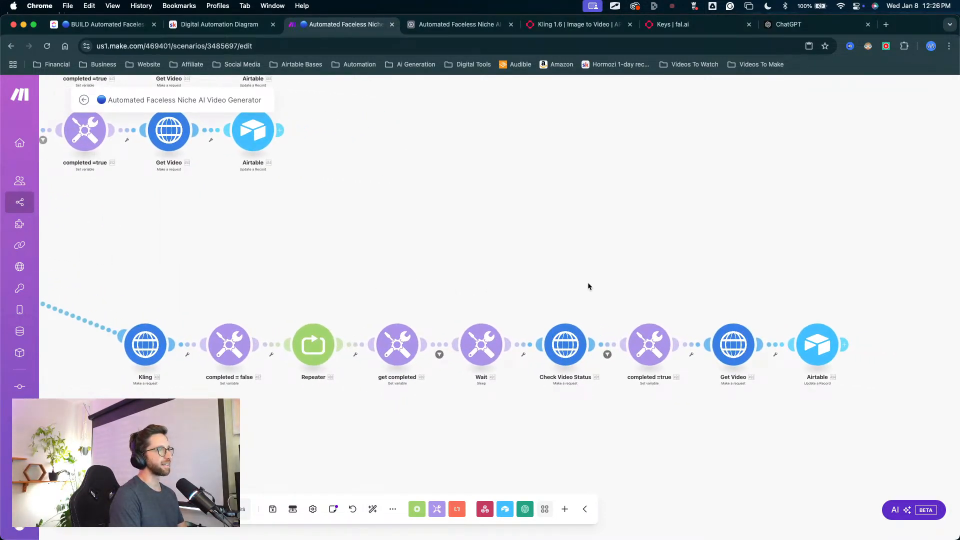
{"action": "left_click_drag", "start_coordinate": [555, 231], "coordinate": [559, 299]}
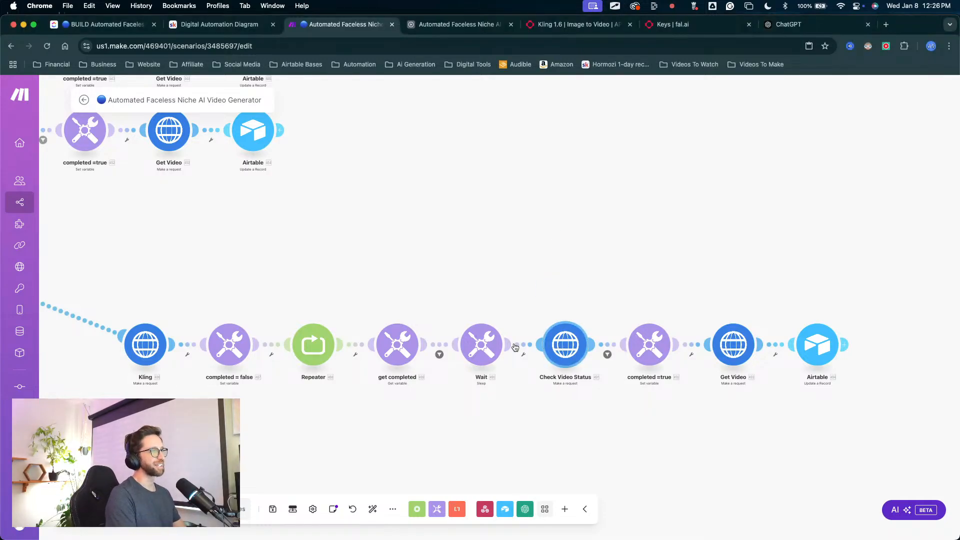
Step: Review the Kling module's request content and the Check Video Status module's URL, method and header settings
{"action": "left_click", "coordinate": [145, 344]}
{"action": "scroll", "coordinate": [272, 311], "scroll_direction": "down", "scroll_amount": 5}
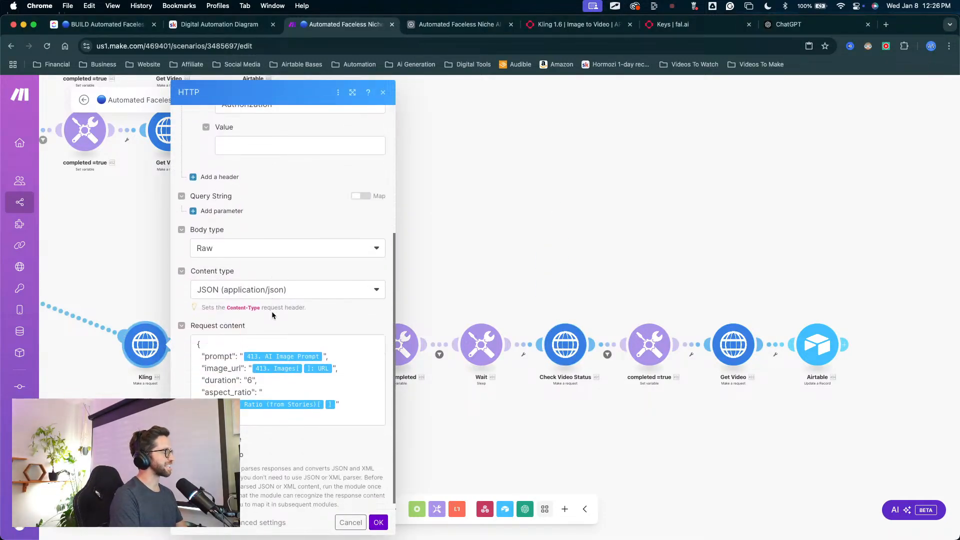
{"action": "left_click", "coordinate": [446, 268]}
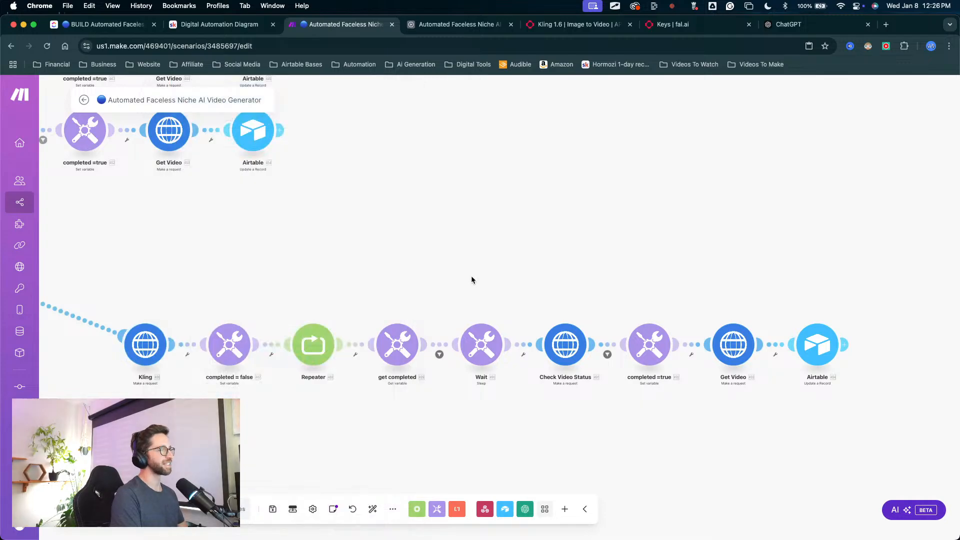
{"action": "key", "text": "ctrl+a"}
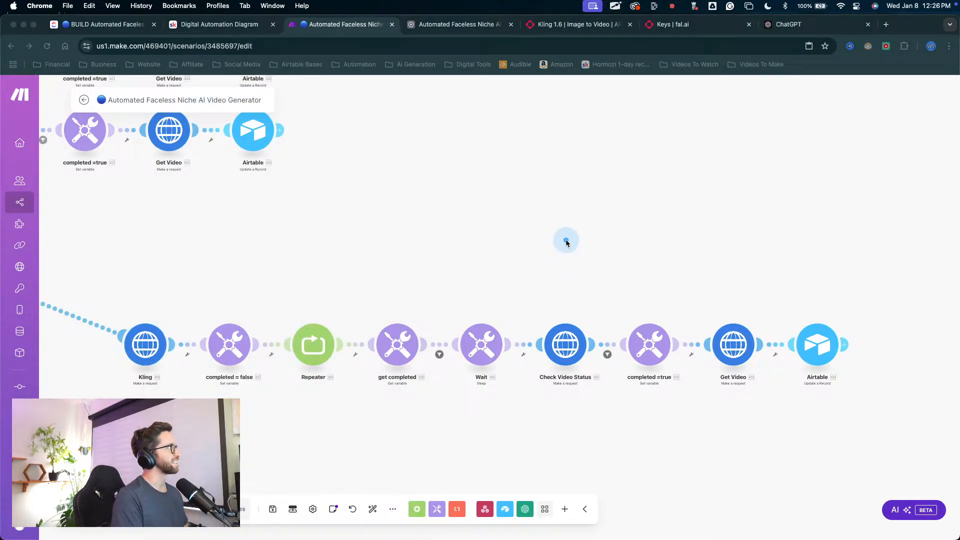
{"action": "key", "text": "ctrl+a"}
{"action": "left_click", "coordinate": [566, 344]}
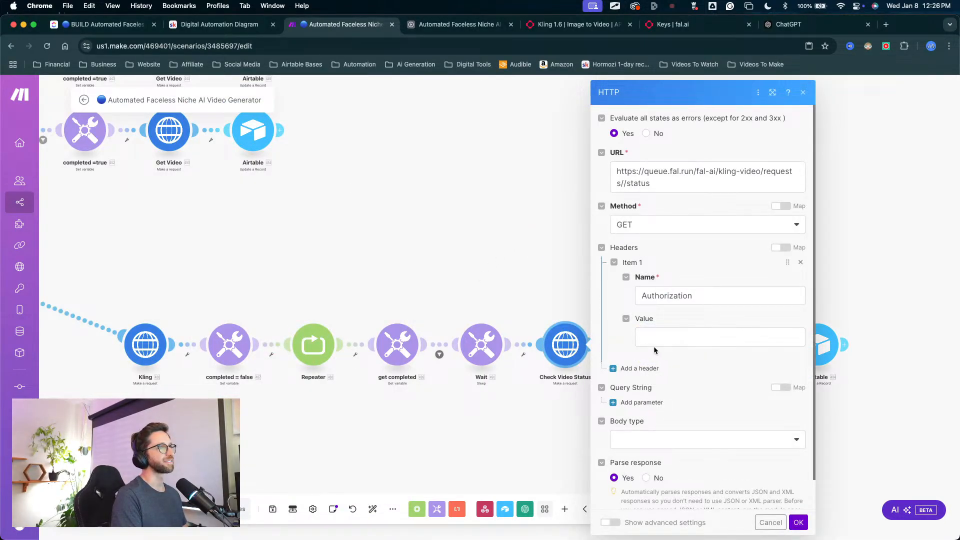
{"action": "scroll", "coordinate": [654, 350], "scroll_direction": "down", "scroll_amount": 1}
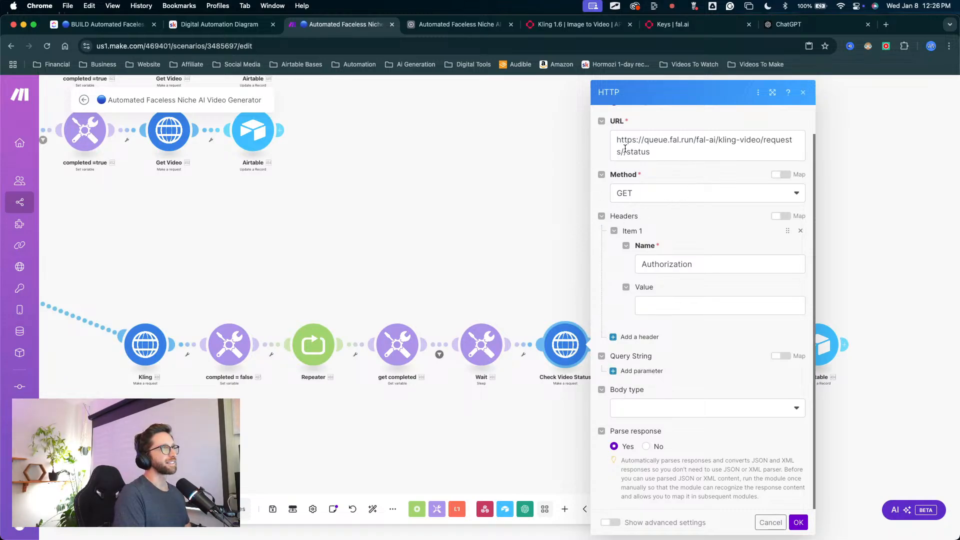
{"action": "left_click", "coordinate": [539, 236]}
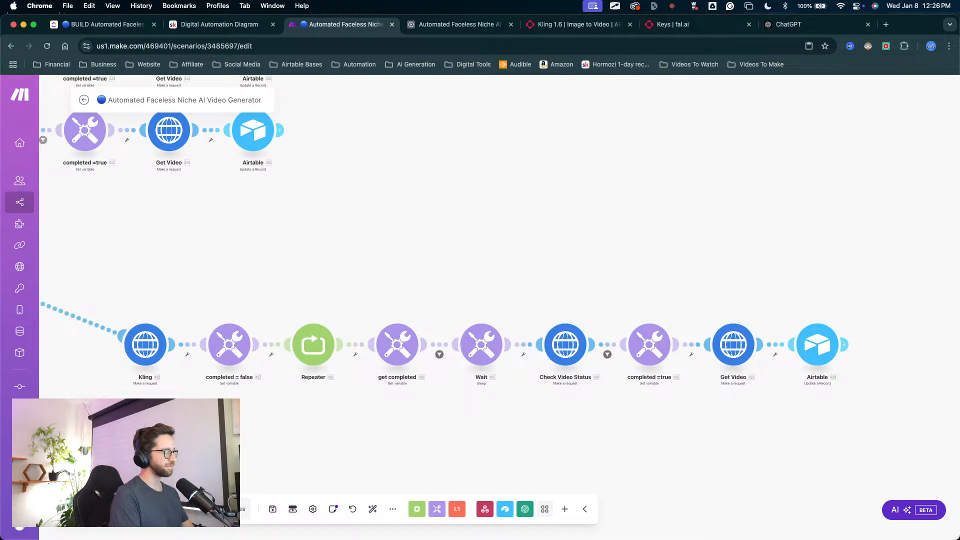
{"action": "key", "text": "ctrl+Up"}
{"action": "key", "text": "ctrl+Up"}
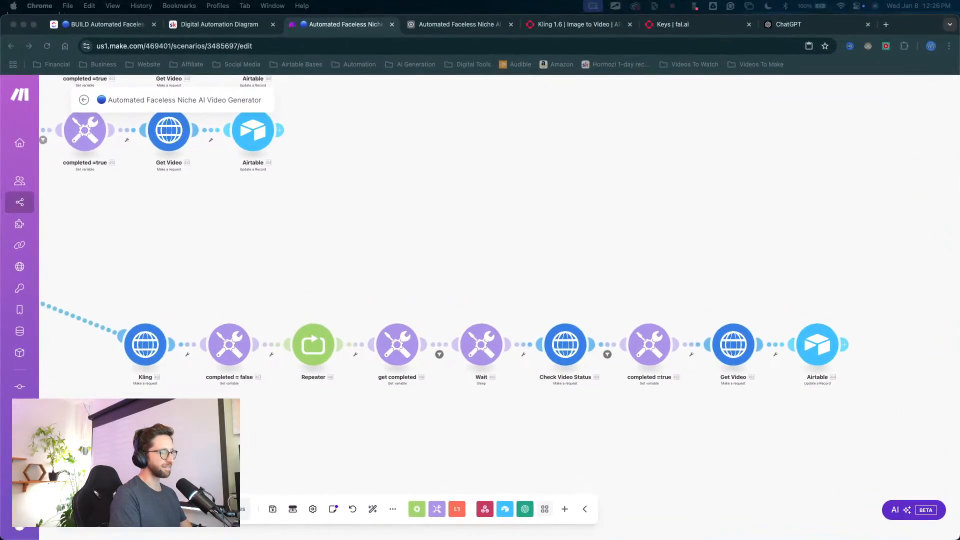
{"action": "key", "text": "ctrl+Up"}
{"action": "key", "text": "ctrl+Up"}
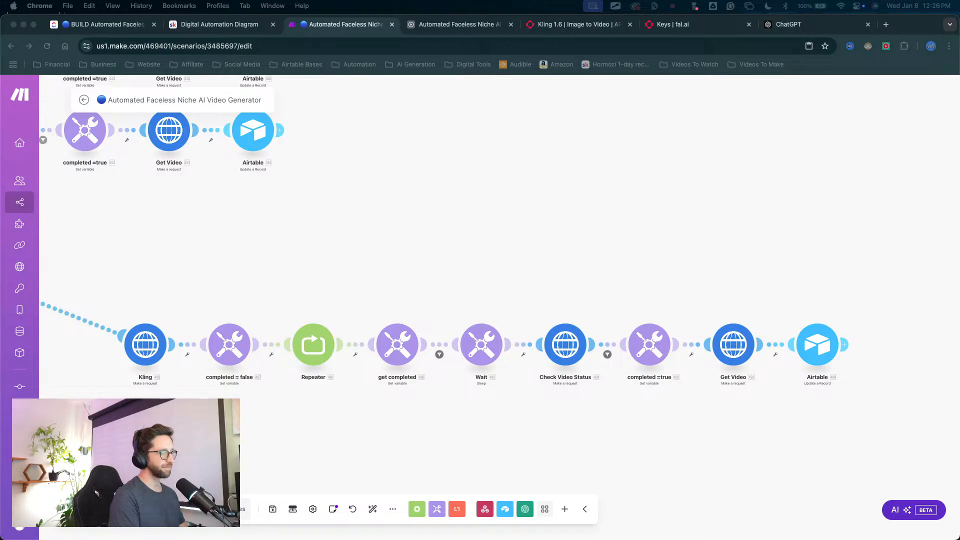
{"action": "key", "text": "ctrl+Up"}
{"action": "key", "text": "ctrl+Up"}
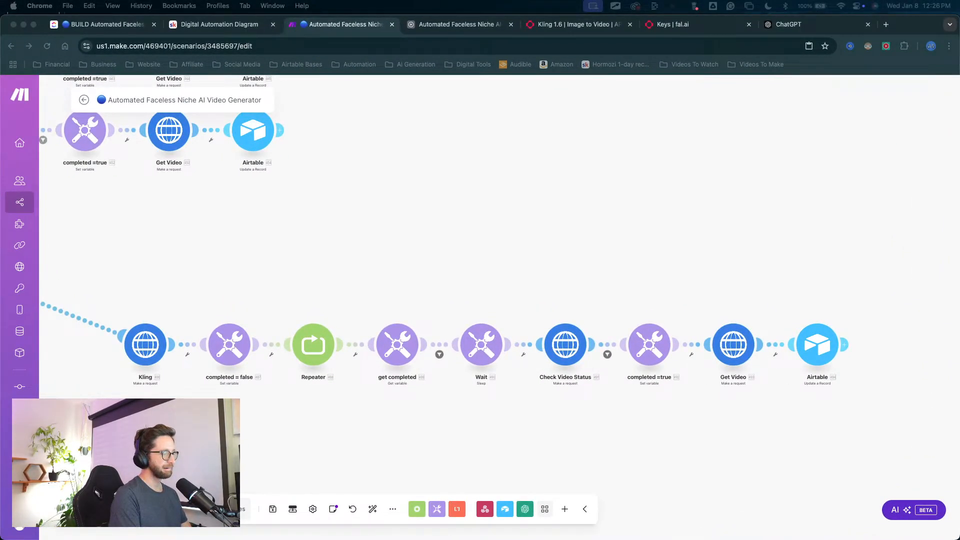
{"action": "key", "text": "ctrl+Up"}
{"action": "key", "text": "ctrl+Up"}
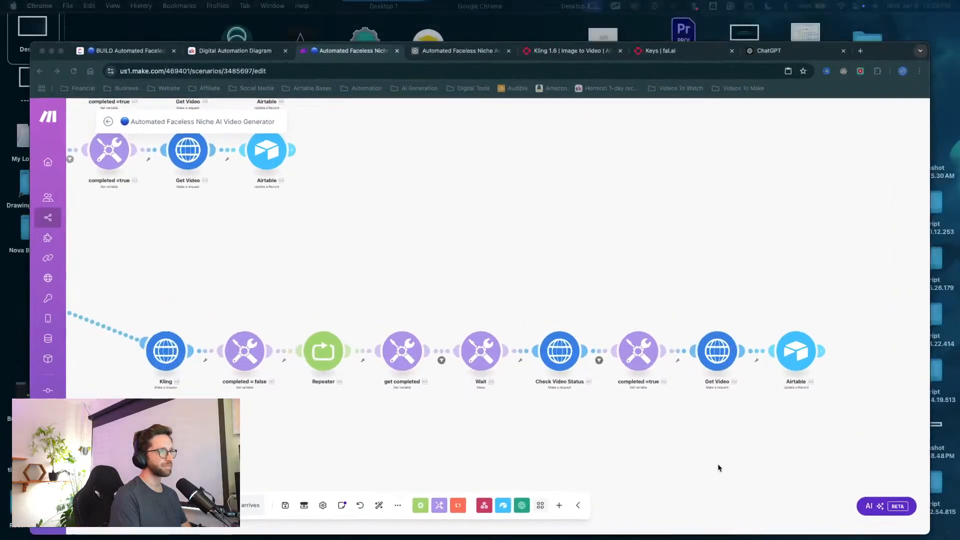
Step: Open the Kling route's Get Video request, then examine the submit, status and result requests in fal.ai's Kling 1.6 Queue documentation
{"action": "left_click", "coordinate": [732, 344]}
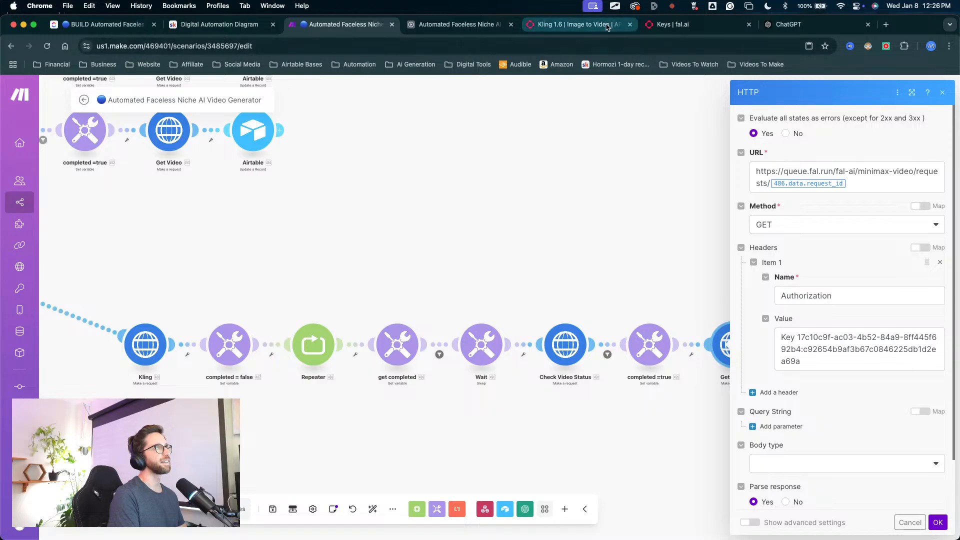
{"action": "left_click", "coordinate": [575, 24]}
{"action": "scroll", "coordinate": [486, 385], "scroll_direction": "down", "scroll_amount": 15}
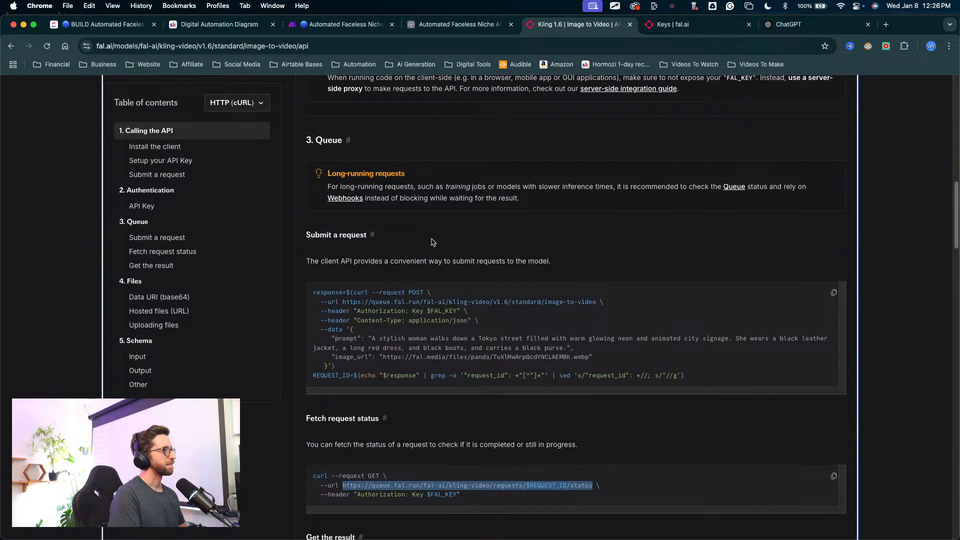
{"action": "scroll", "coordinate": [455, 371], "scroll_direction": "down", "scroll_amount": 3}
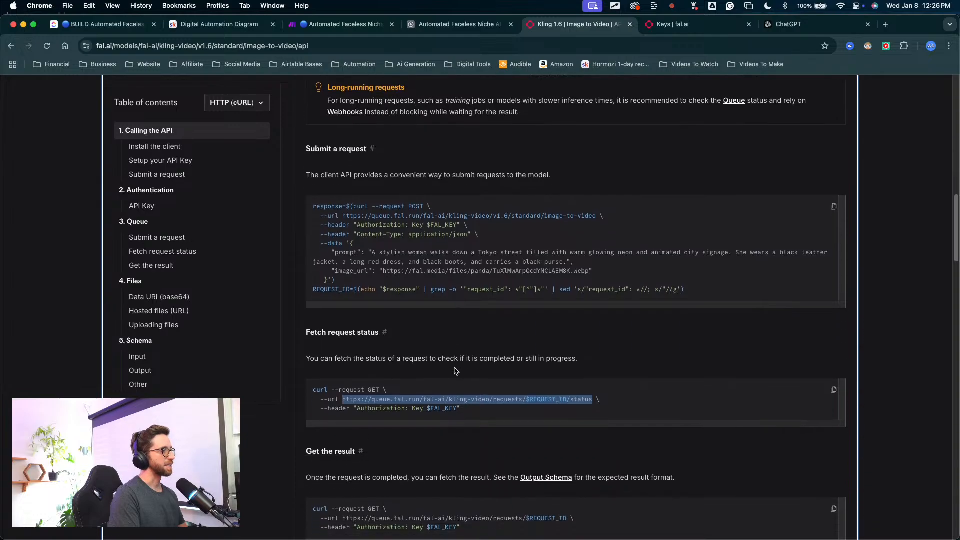
{"action": "scroll", "coordinate": [456, 371], "scroll_direction": "down", "scroll_amount": 10}
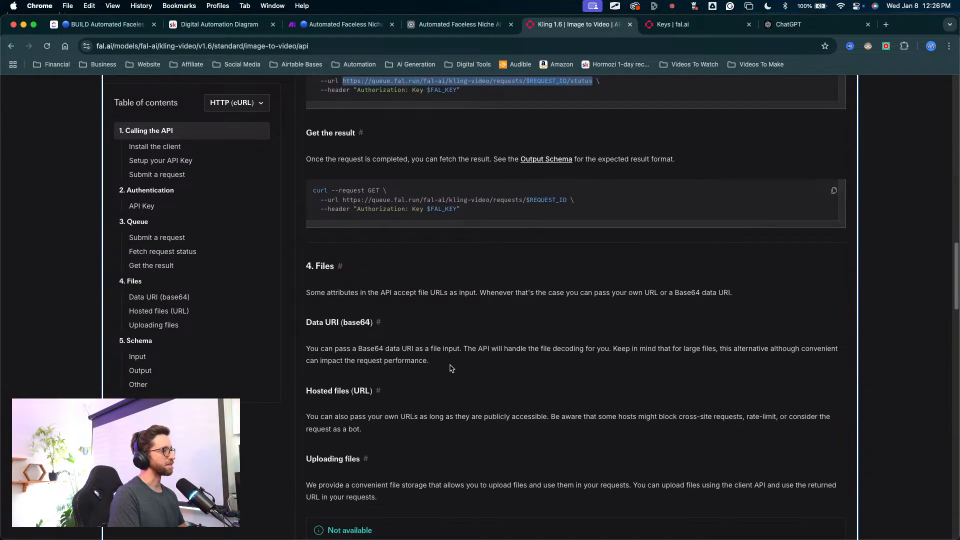
{"action": "scroll", "coordinate": [452, 368], "scroll_direction": "up", "scroll_amount": 8}
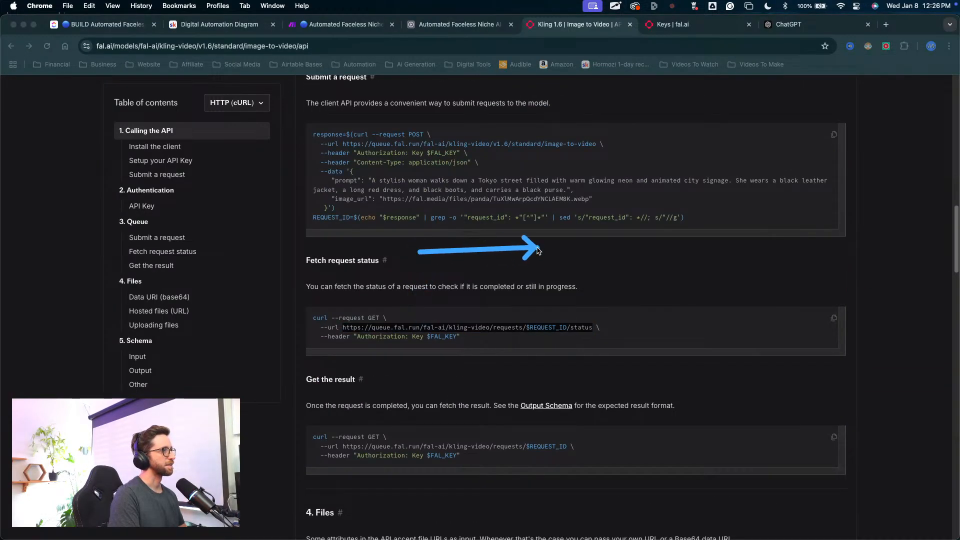
{"action": "scroll", "coordinate": [529, 267], "scroll_direction": "up", "scroll_amount": 1}
{"action": "scroll", "coordinate": [529, 267], "scroll_direction": "up", "scroll_amount": 4}
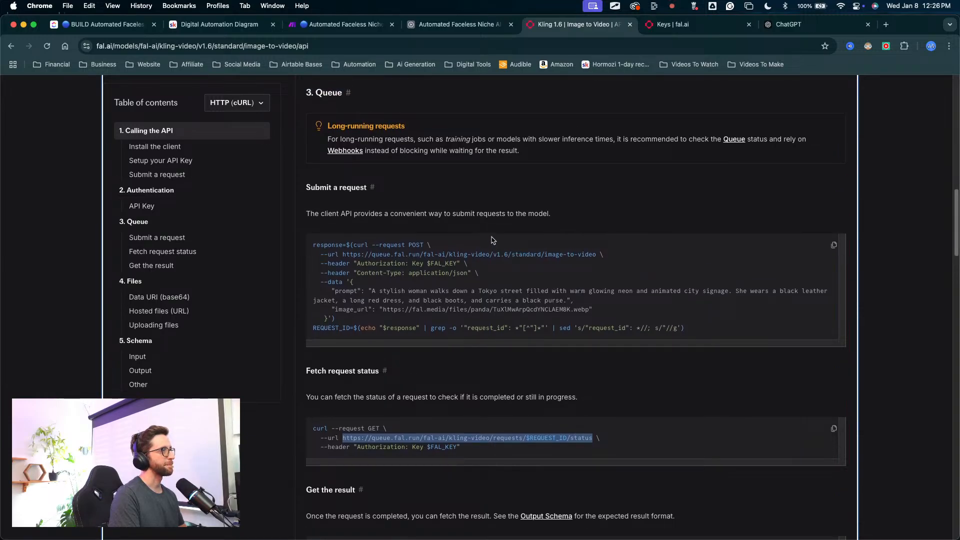
{"action": "scroll", "coordinate": [446, 248], "scroll_direction": "up", "scroll_amount": 1}
{"action": "scroll", "coordinate": [445, 248], "scroll_direction": "up", "scroll_amount": 15}
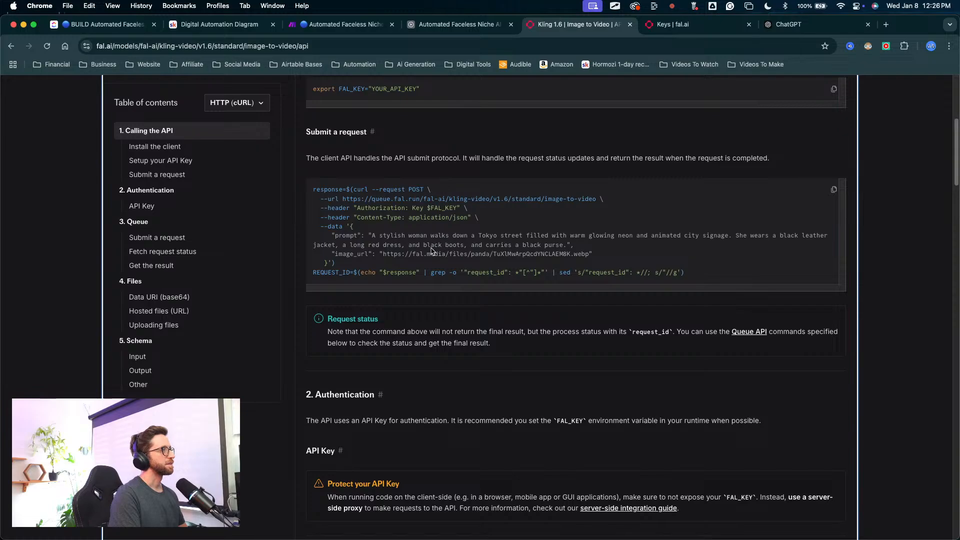
{"action": "scroll", "coordinate": [437, 303], "scroll_direction": "down", "scroll_amount": 18}
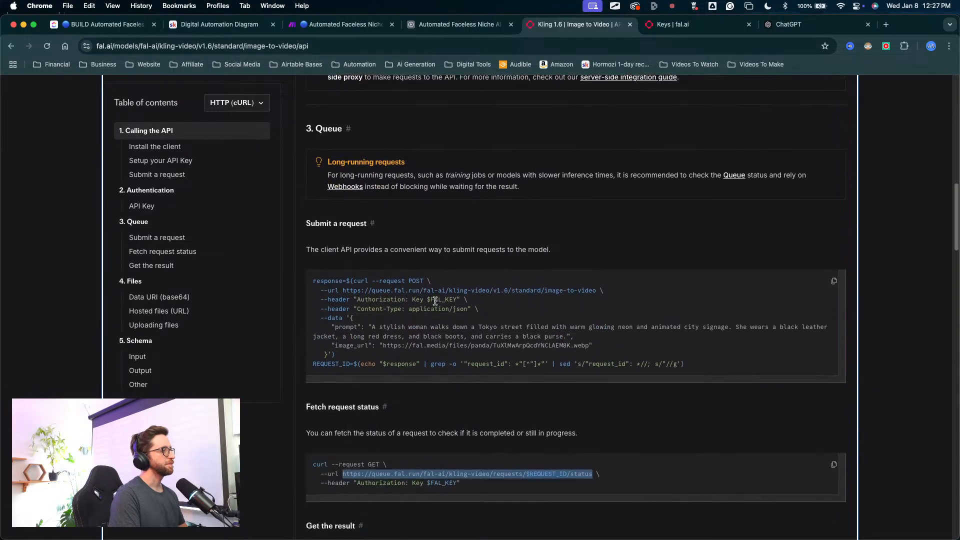
{"action": "scroll", "coordinate": [434, 301], "scroll_direction": "down", "scroll_amount": 3}
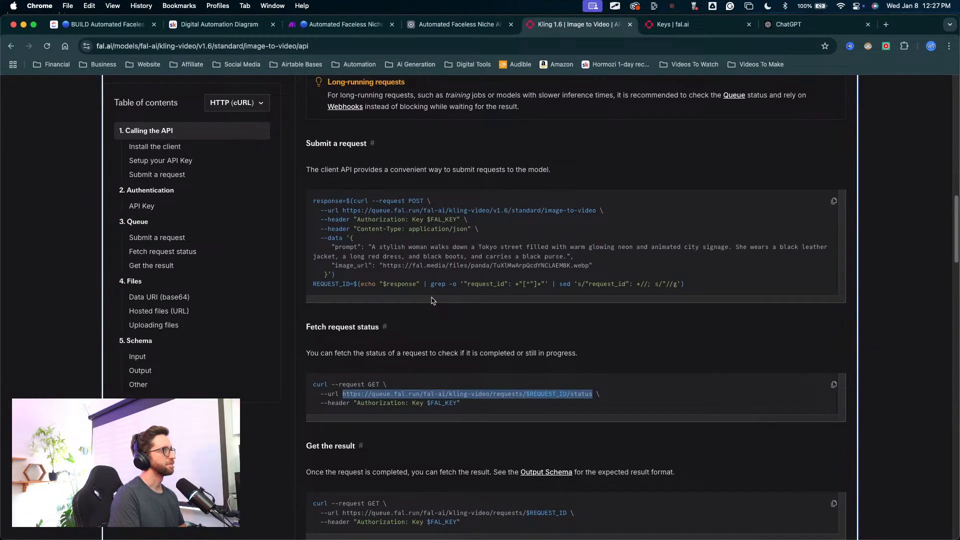
{"action": "scroll", "coordinate": [425, 373], "scroll_direction": "down", "scroll_amount": 5}
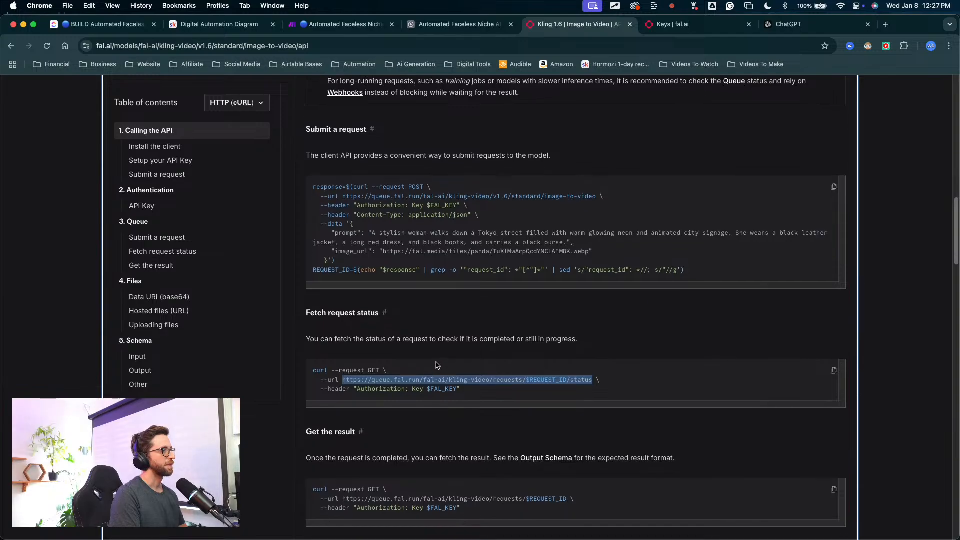
{"action": "scroll", "coordinate": [434, 362], "scroll_direction": "up", "scroll_amount": 3}
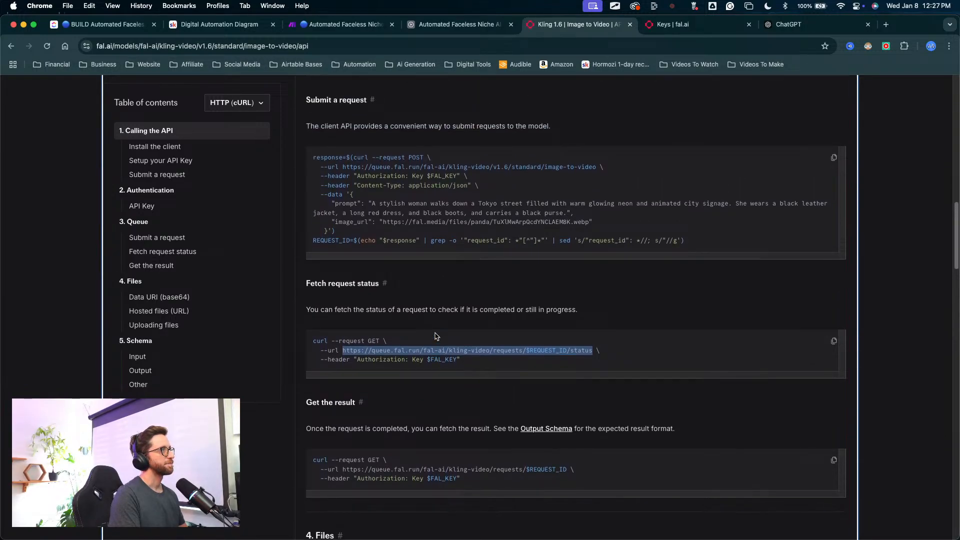
{"action": "scroll", "coordinate": [435, 336], "scroll_direction": "up", "scroll_amount": 1}
{"action": "key", "text": "ctrl+a"}
{"action": "mouse_move", "coordinate": [454, 86]}
{"action": "left_mouse_down"}
{"action": "mouse_move", "coordinate": [439, 130]}
{"action": "mouse_move", "coordinate": [469, 157]}
{"action": "left_mouse_up"}
{"action": "key", "text": "Escape"}
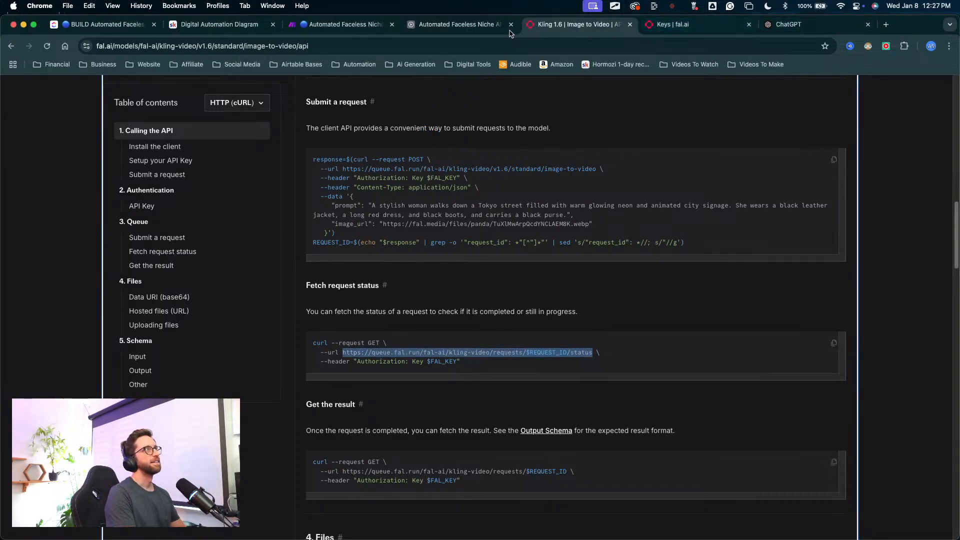
Step: Copy the request URL under Get the result in fal.ai's Kling 1.6 documentation and return to the Make scenario
{"action": "left_click", "coordinate": [344, 24]}
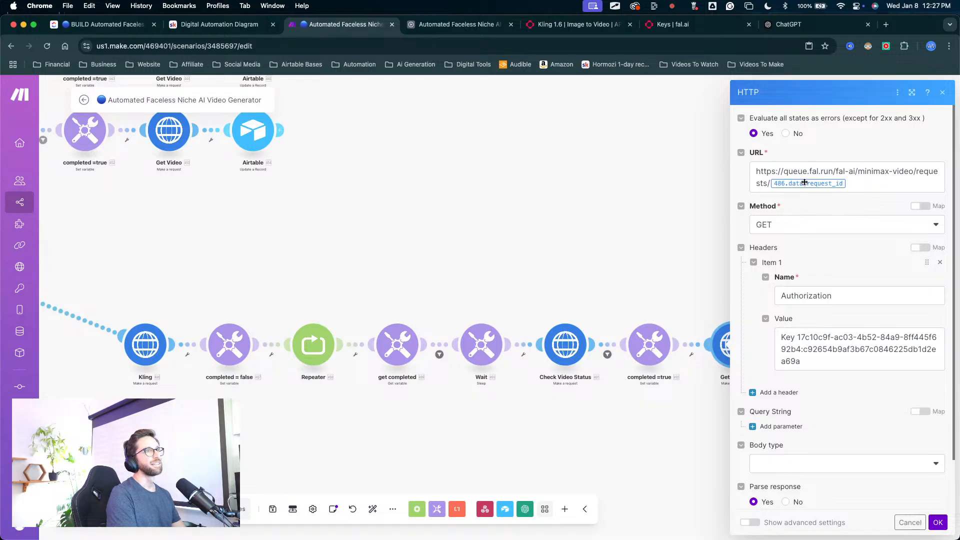
{"action": "left_click", "coordinate": [575, 24]}
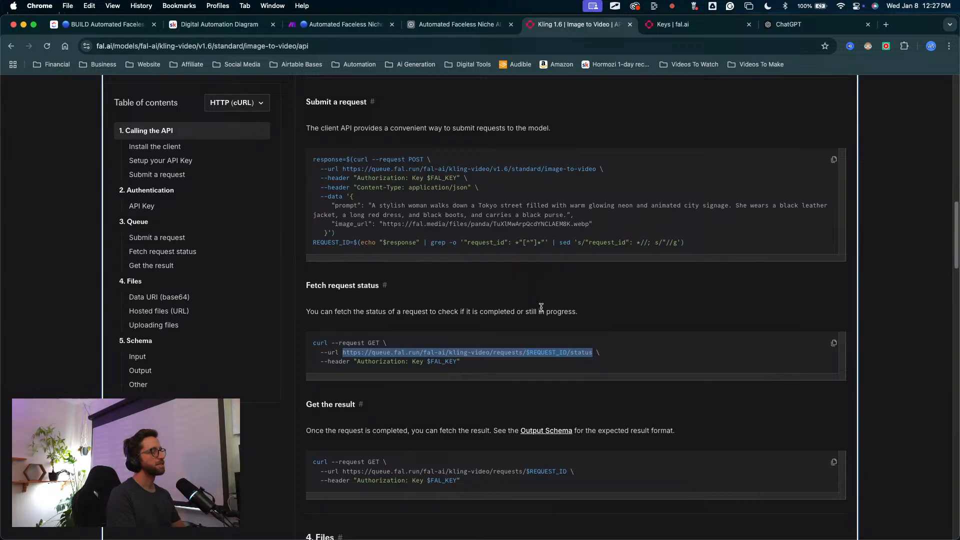
{"action": "scroll", "coordinate": [541, 306], "scroll_direction": "down", "scroll_amount": 4}
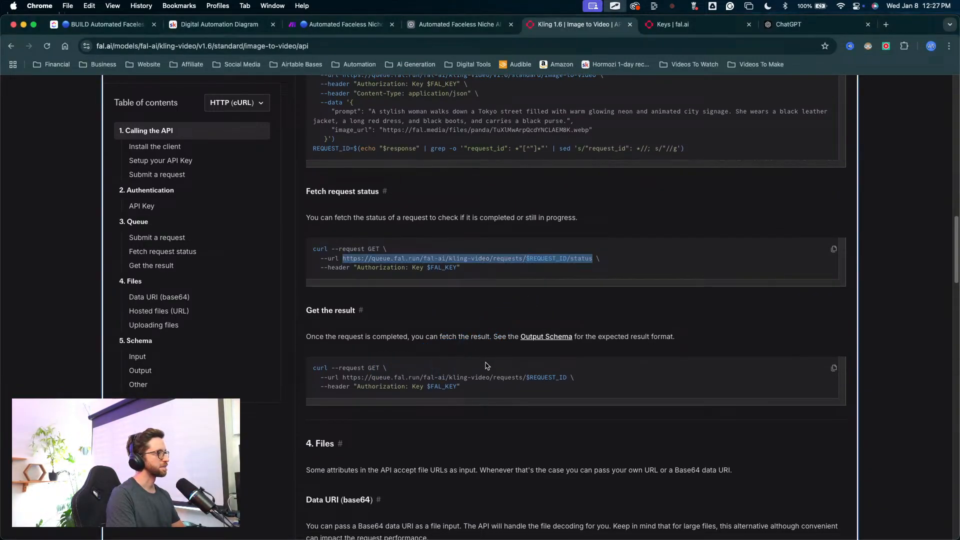
{"action": "left_click_drag", "start_coordinate": [567, 378], "coordinate": [358, 375]}
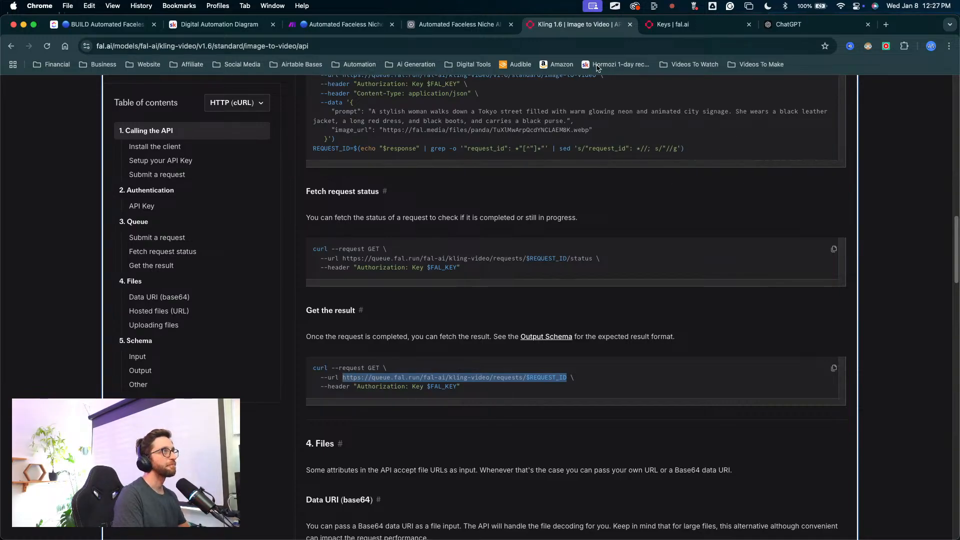
{"action": "left_click", "coordinate": [345, 24]}
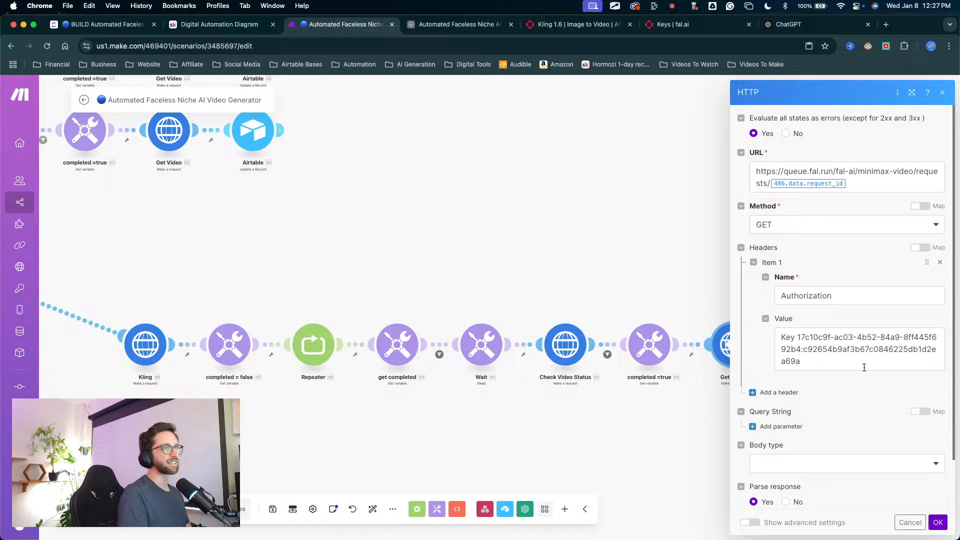
Step: Clear the API key from the Authorization header value in the Kling route's Get Video module
{"action": "left_click", "coordinate": [830, 357]}
{"action": "key", "text": "super+a"}
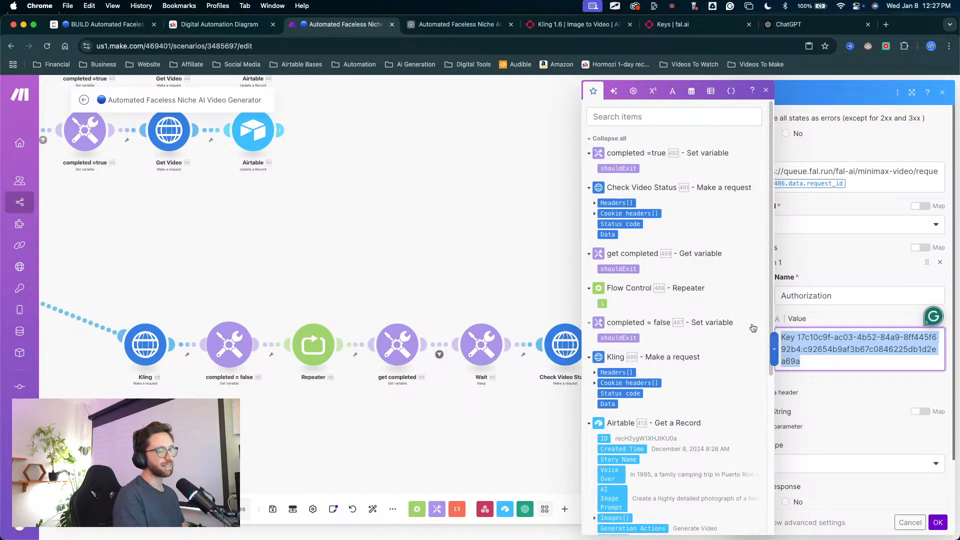
{"action": "key", "text": "BackSpace"}
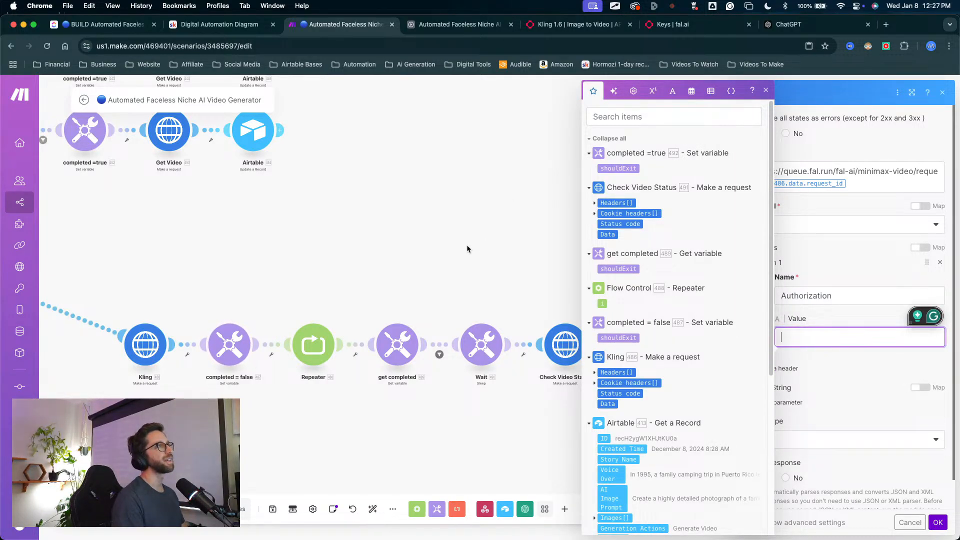
{"action": "left_click", "coordinate": [858, 184]}
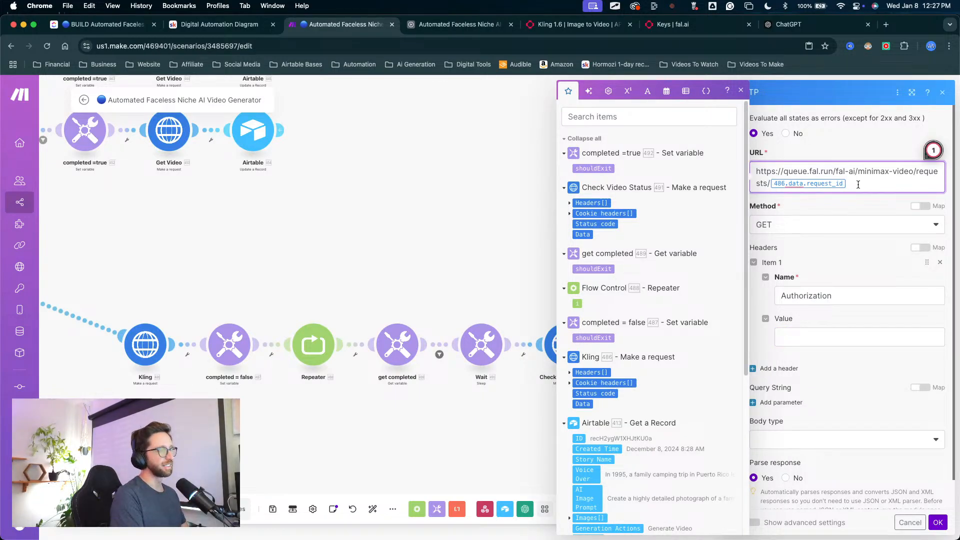
{"action": "key", "text": "BackSpace"}
{"action": "key", "text": "BackSpace"}
{"action": "key", "text": "BackSpace"}
{"action": "key", "text": "BackSpace"}
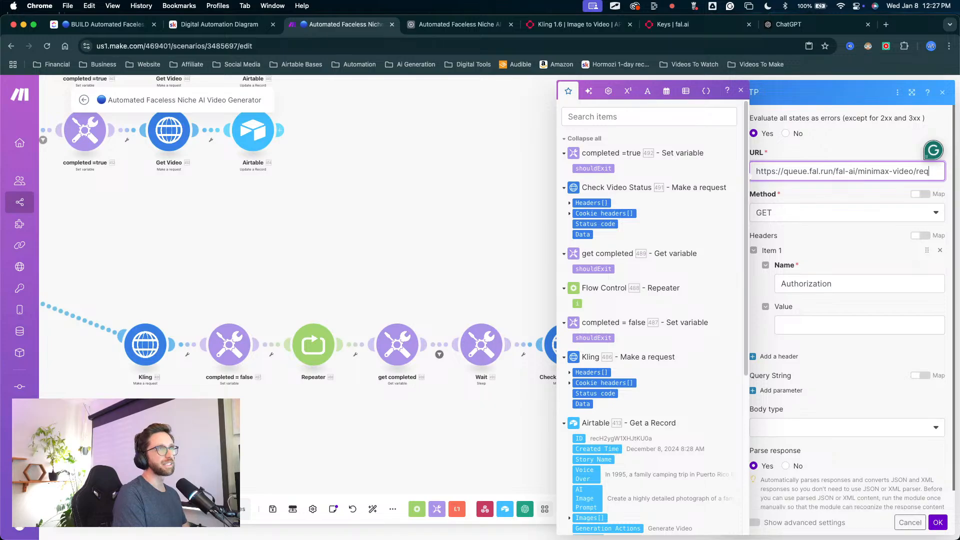
{"action": "key", "text": "BackSpace"}
{"action": "key", "text": "BackSpace"}
{"action": "key", "text": "BackSpace"}
{"action": "key", "text": "BackSpace"}
{"action": "key", "text": "BackSpace"}
{"action": "key", "text": "BackSpace"}
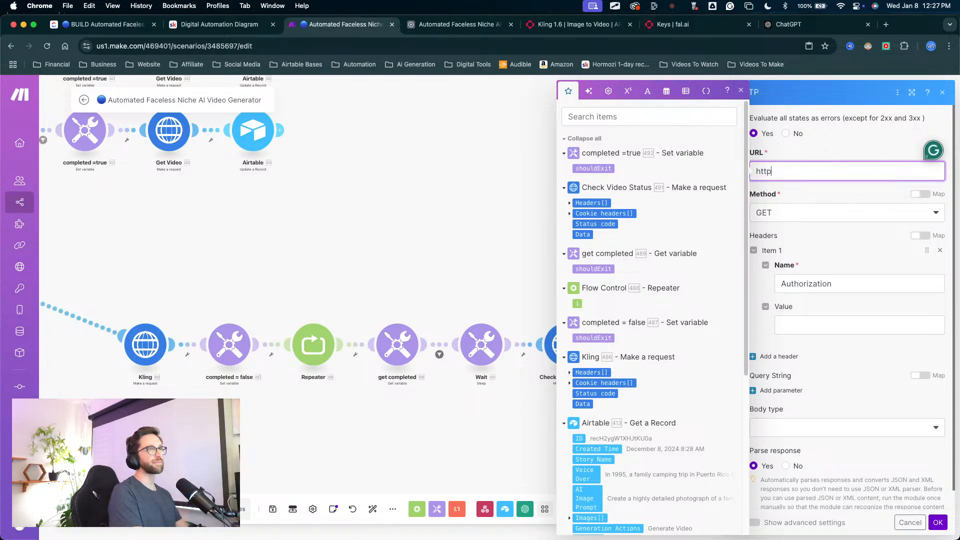
{"action": "key", "text": "BackSpace"}
{"action": "key", "text": "BackSpace"}
{"action": "key", "text": "BackSpace"}
{"action": "key", "text": "BackSpace"}
{"action": "type", "text": "https://queue.fal.run/fal-ai/kling-video/requests/$REQUEST_ID"}
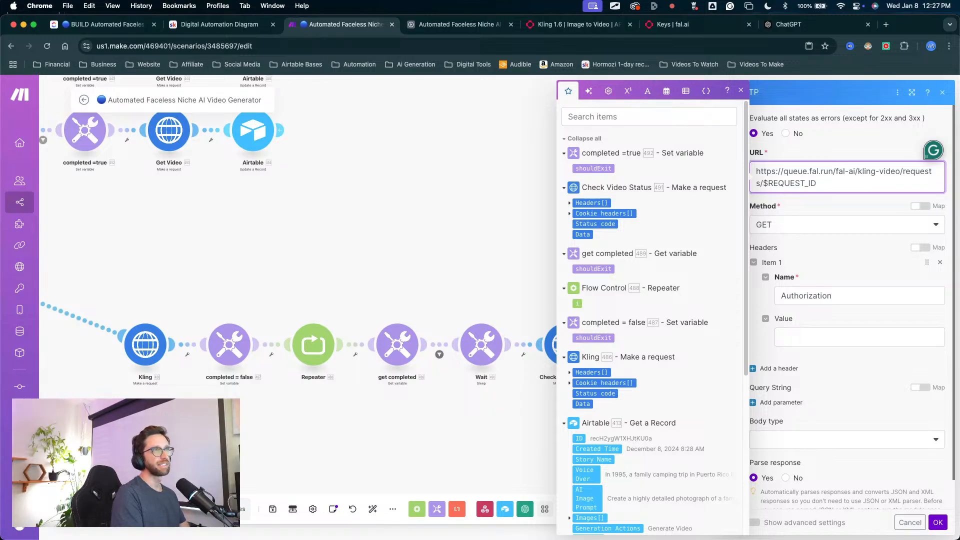
Step: Remove the $REQUEST_ID placeholder from the end of the Get Video URL and save the module's settings
{"action": "key", "text": "BackSpace"}
{"action": "key", "text": "BackSpace"}
{"action": "key", "text": "BackSpace"}
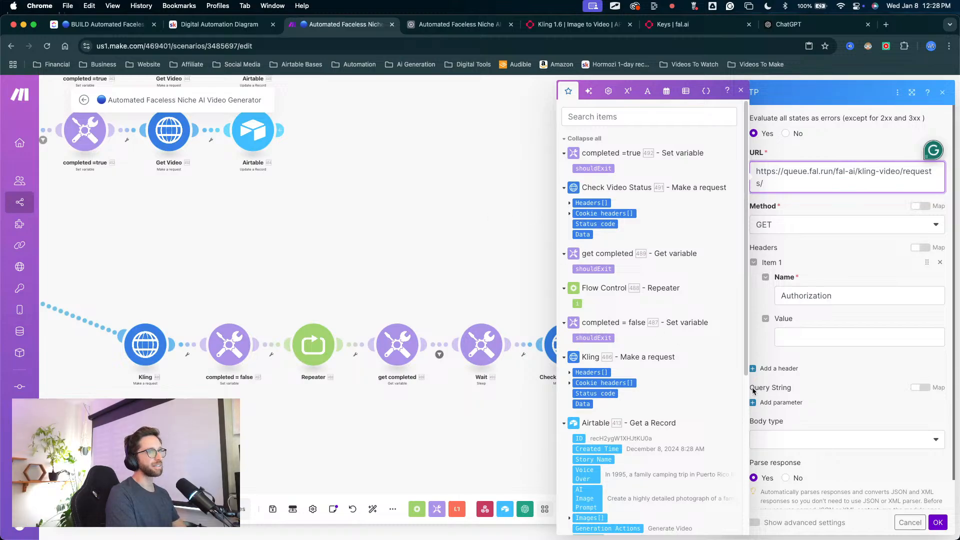
{"action": "scroll", "coordinate": [828, 382], "scroll_direction": "down", "scroll_amount": 1}
{"action": "scroll", "coordinate": [828, 382], "scroll_direction": "down", "scroll_amount": 1}
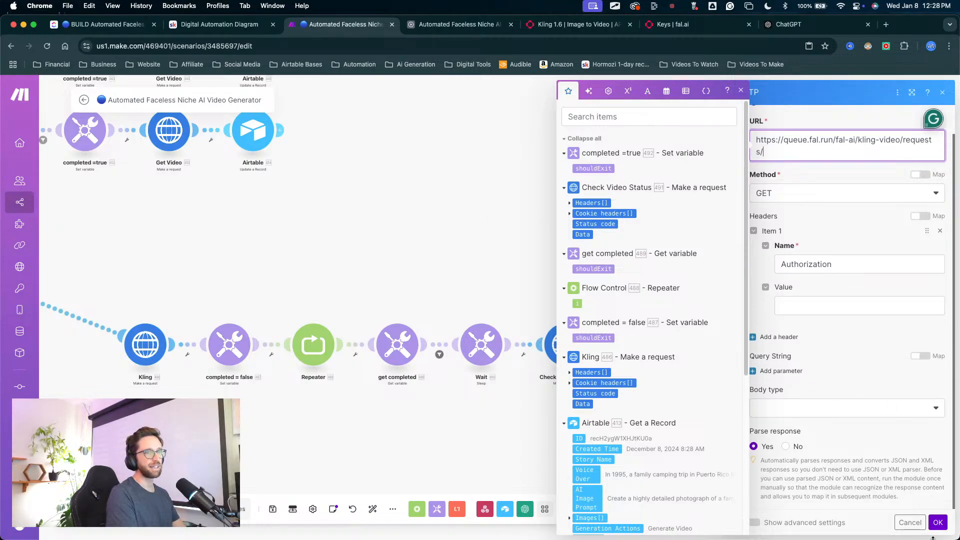
{"action": "left_click", "coordinate": [938, 523]}
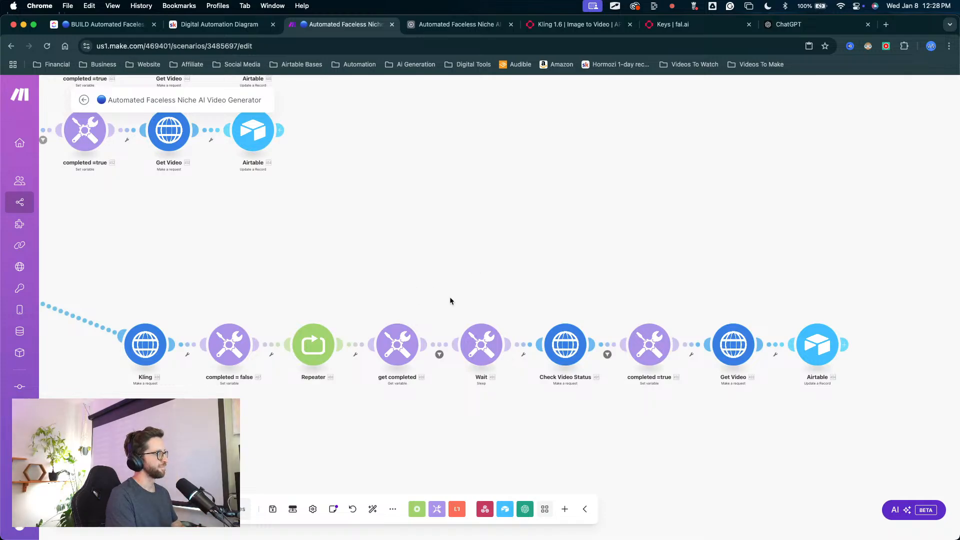
Step: Clear the API key from the Minimax request module's Authorization header value and save its settings
{"action": "scroll", "coordinate": [387, 355], "scroll_direction": "down", "scroll_amount": 5}
{"action": "scroll", "coordinate": [292, 315], "scroll_direction": "up", "scroll_amount": 3}
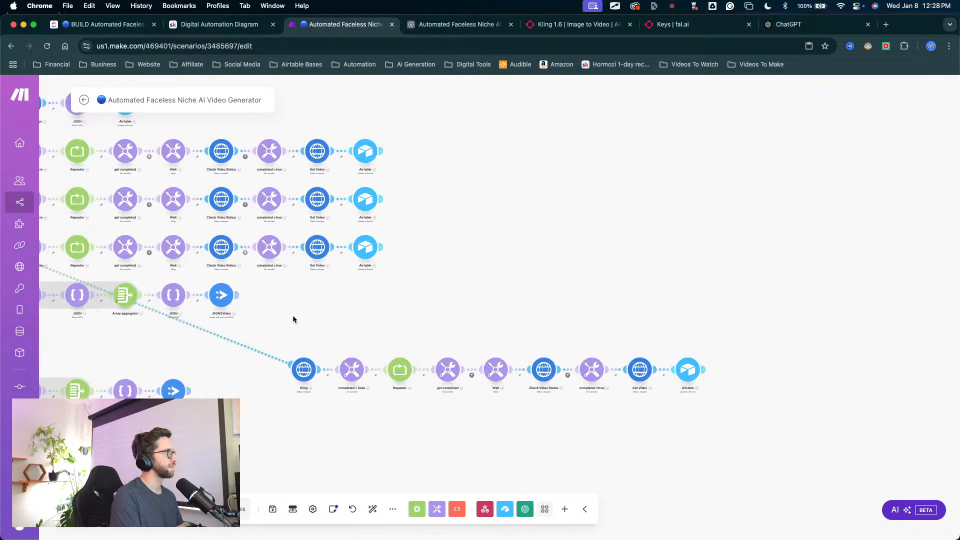
{"action": "left_click_drag", "start_coordinate": [292, 307], "coordinate": [504, 319]}
{"action": "scroll", "coordinate": [408, 310], "scroll_direction": "down", "scroll_amount": 3}
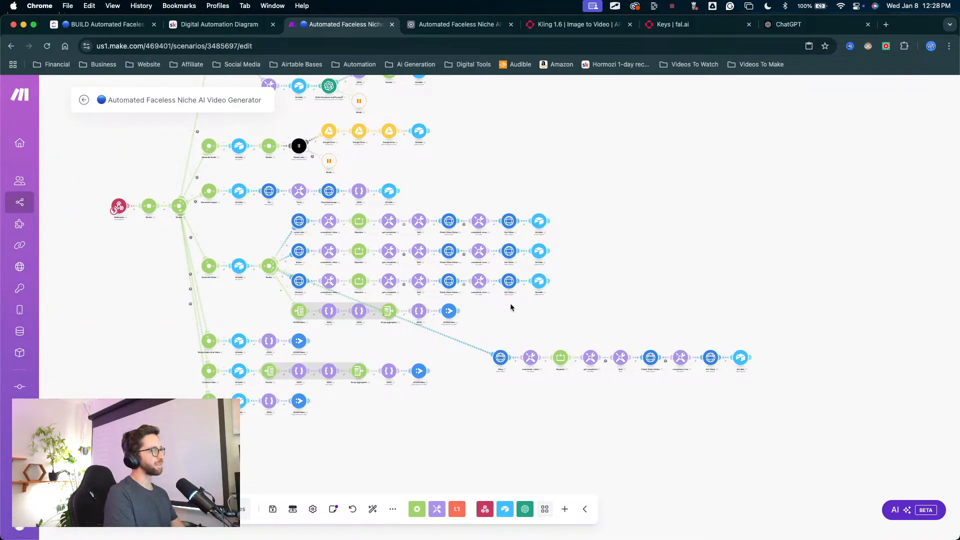
{"action": "left_click_drag", "start_coordinate": [485, 310], "coordinate": [557, 321]}
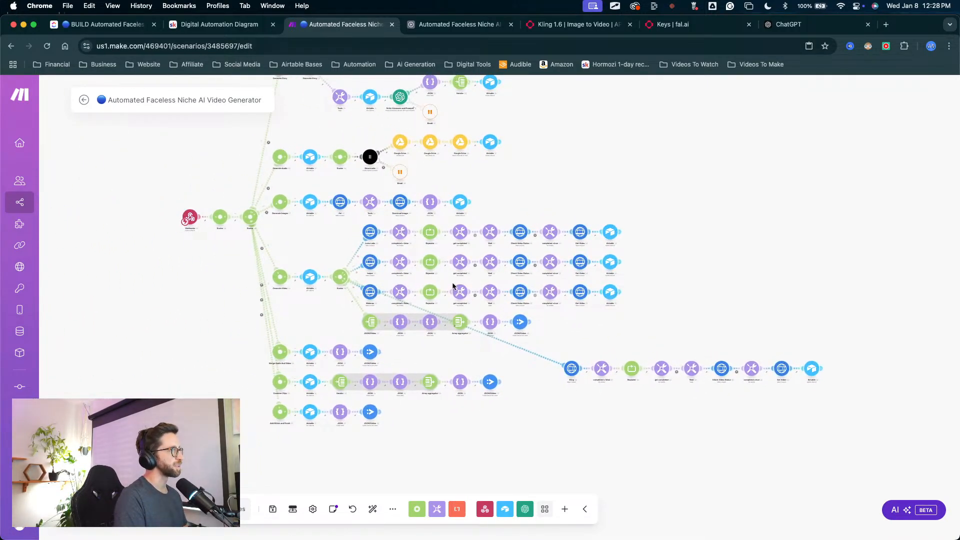
{"action": "scroll", "coordinate": [522, 339], "scroll_direction": "up", "scroll_amount": 4}
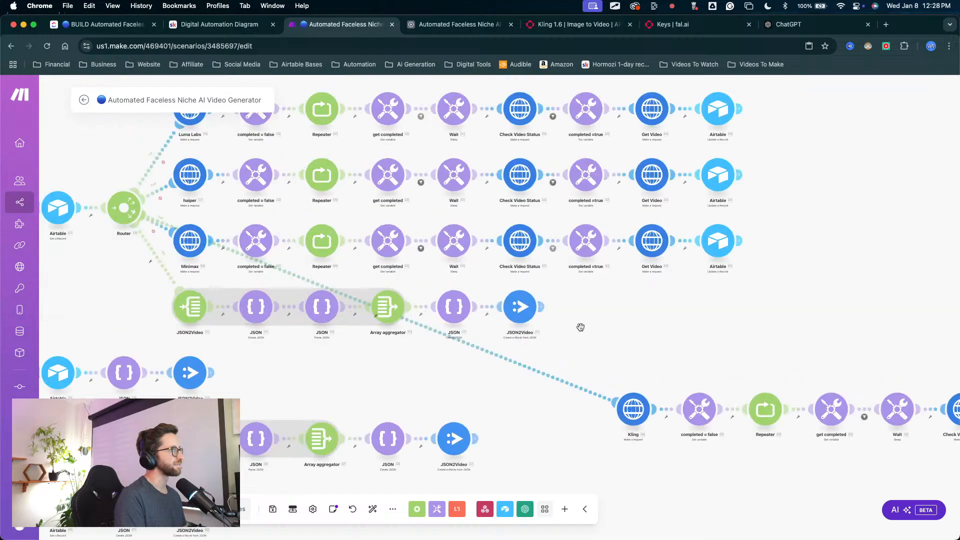
{"action": "left_click_drag", "start_coordinate": [579, 326], "coordinate": [699, 361]}
{"action": "left_click_drag", "start_coordinate": [283, 337], "coordinate": [260, 395]}
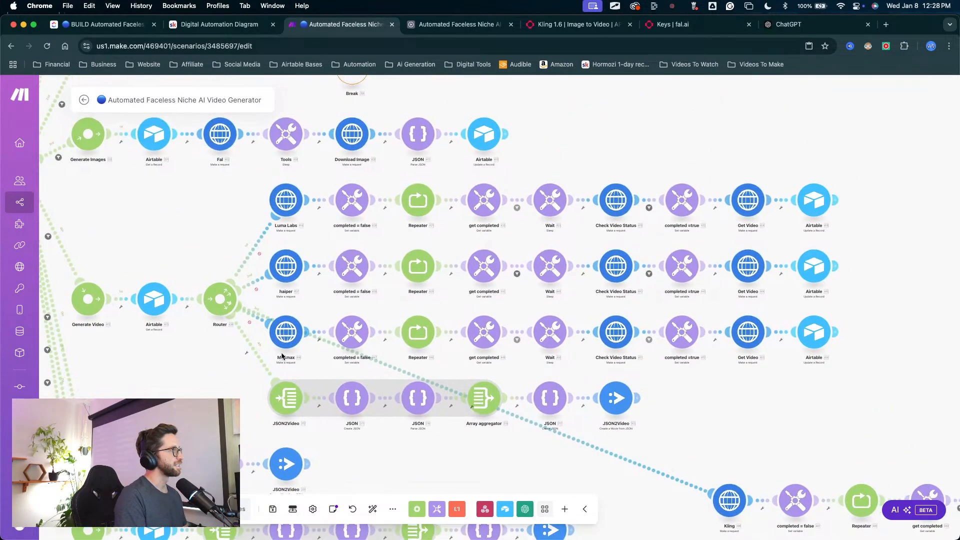
{"action": "left_click", "coordinate": [287, 342]}
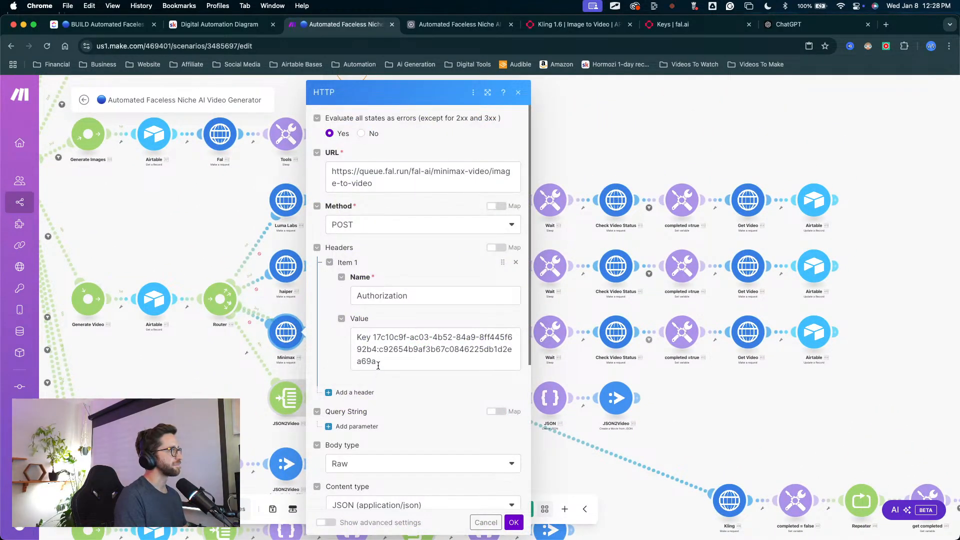
{"action": "left_click_drag", "start_coordinate": [378, 365], "coordinate": [350, 338]}
{"action": "key", "text": "BackSpace"}
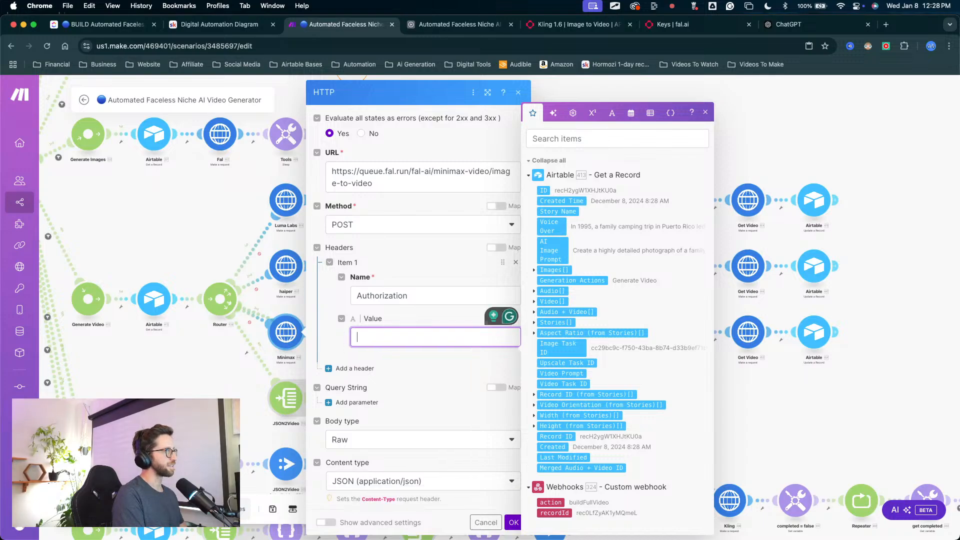
{"action": "left_click", "coordinate": [514, 520]}
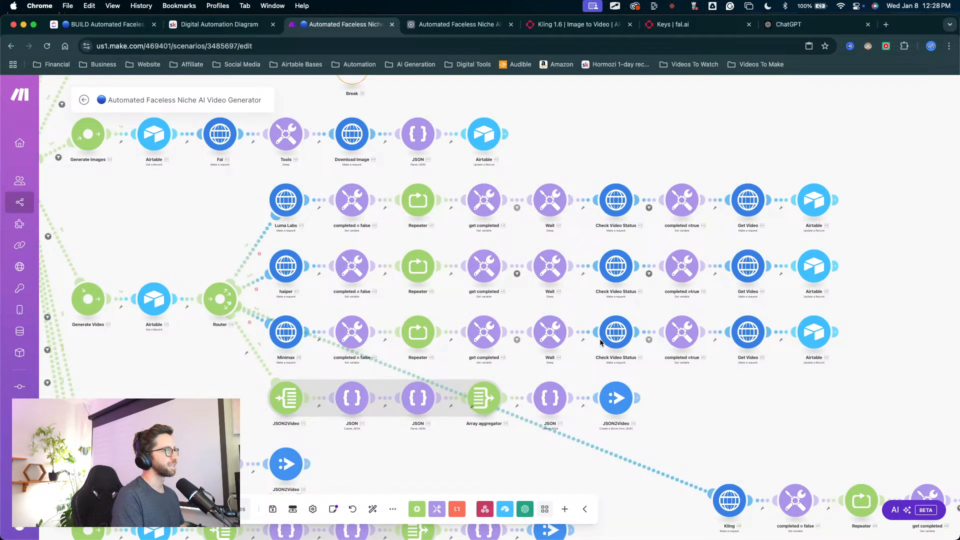
Step: Clear the API key from the Authorization header value in the Minimax route's Check Video Status module and save its settings
{"action": "left_click", "coordinate": [616, 332]}
{"action": "left_click", "coordinate": [756, 338]}
{"action": "left_click_drag", "start_coordinate": [710, 361], "coordinate": [659, 342]}
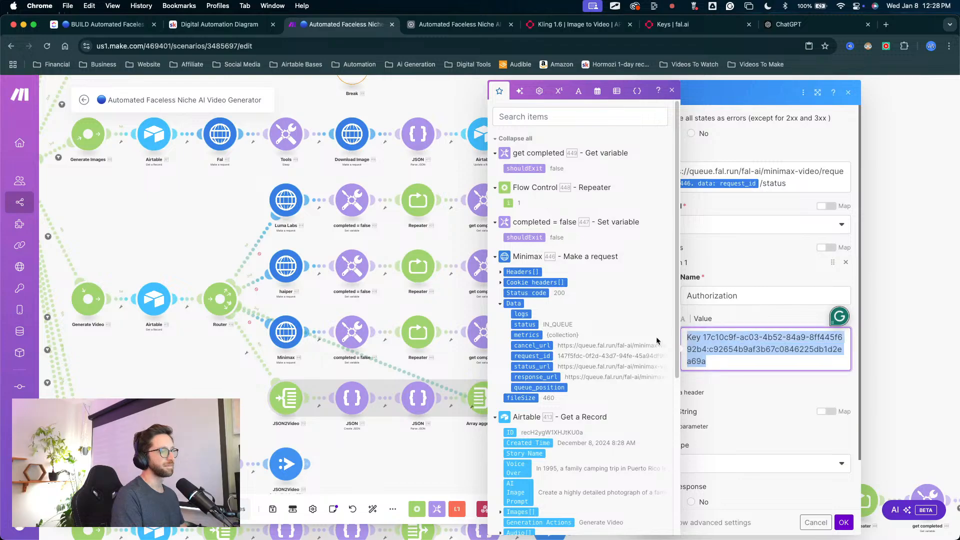
{"action": "key", "text": "BackSpace"}
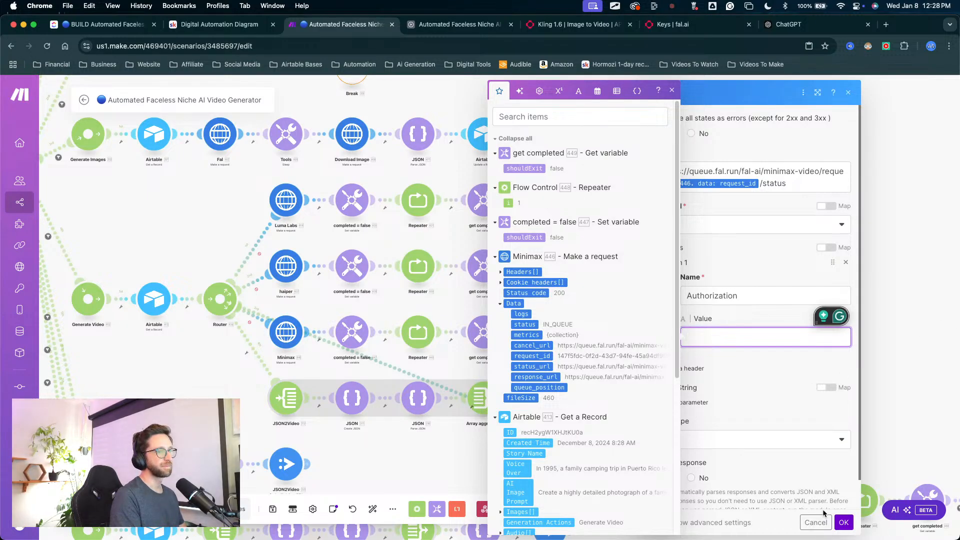
{"action": "left_click", "coordinate": [843, 522]}
Step: Clear the API key from the Authorization header value in the Minimax route's Get Video module and save its settings
{"action": "left_click", "coordinate": [745, 343]}
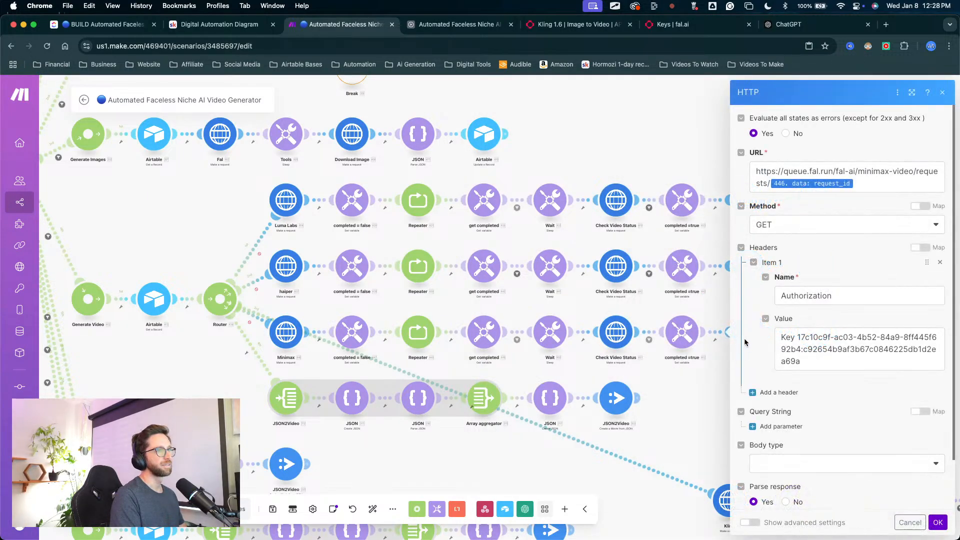
{"action": "left_click", "coordinate": [818, 358]}
{"action": "left_click_drag", "start_coordinate": [817, 359], "coordinate": [773, 335]}
{"action": "key", "text": "BackSpace"}
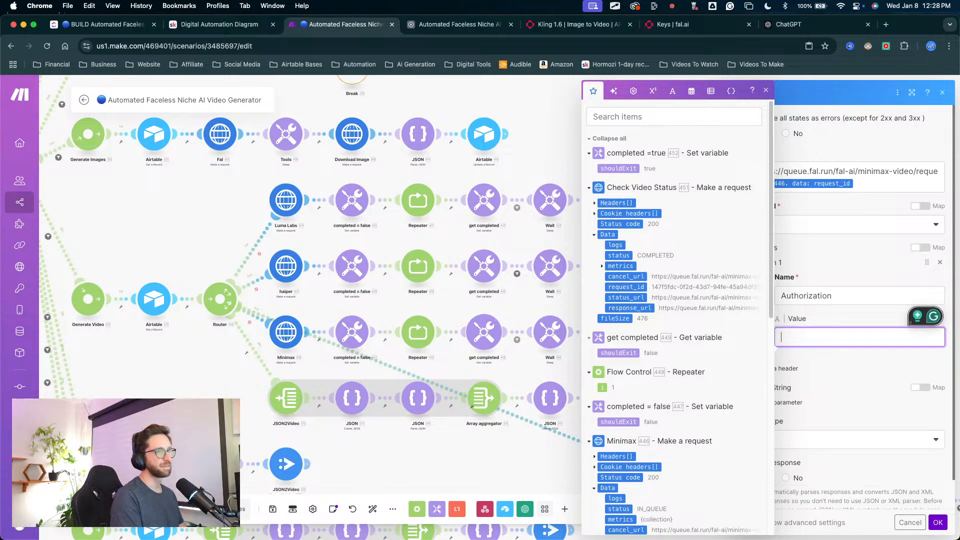
{"action": "left_click", "coordinate": [939, 523]}
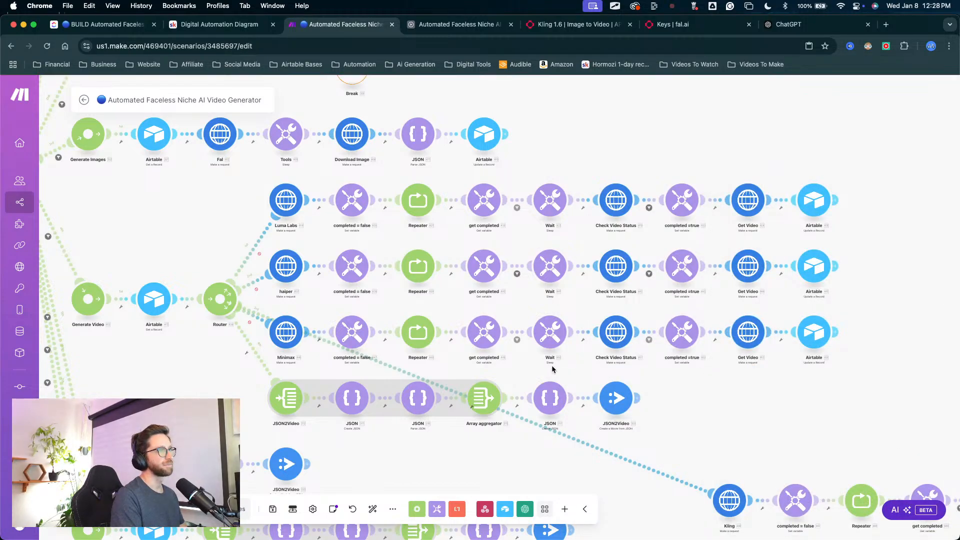
Step: Select all modules of the Minimax route and move them directly below the Kling route
{"action": "left_click_drag", "start_coordinate": [206, 277], "coordinate": [256, 230]}
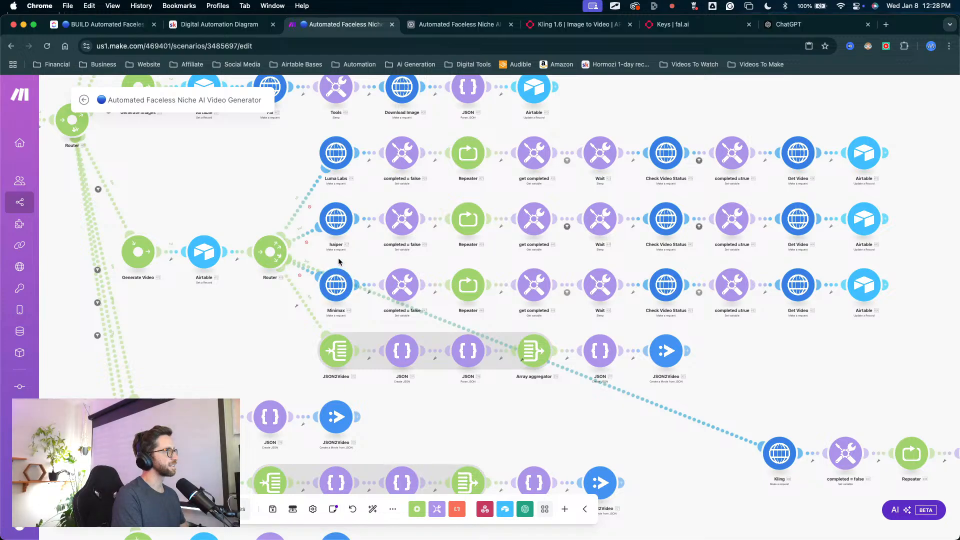
{"action": "left_click_drag", "start_coordinate": [331, 256], "coordinate": [607, 324]}
{"action": "scroll", "coordinate": [844, 328], "scroll_direction": "down", "scroll_amount": 3}
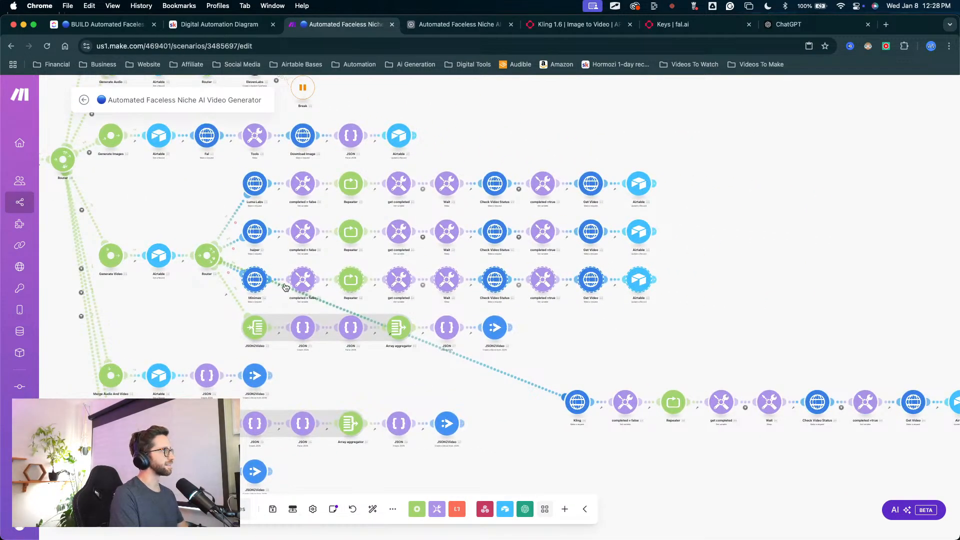
{"action": "left_click_drag", "start_coordinate": [261, 285], "coordinate": [589, 461]}
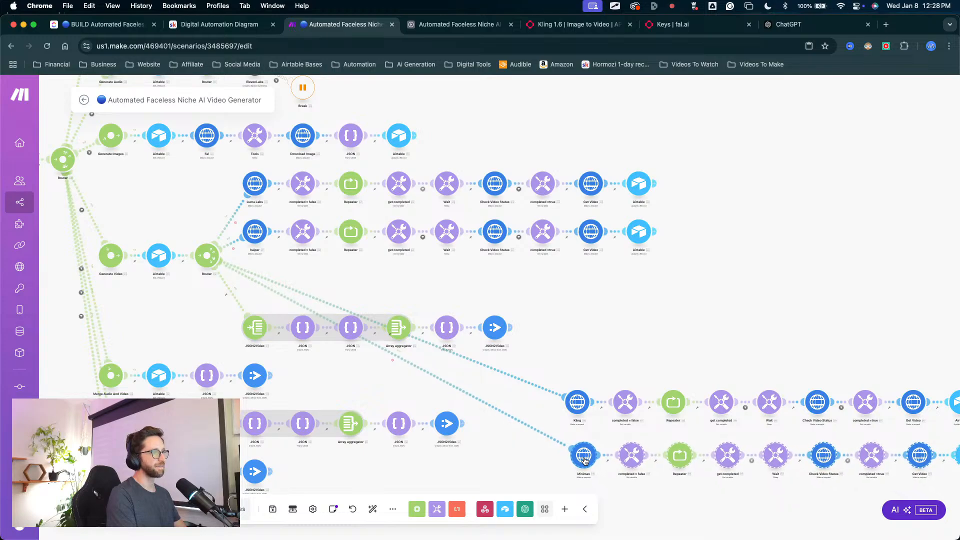
Step: Delete the JSON2Video, Luma Labs and haiper routes from the Generate Video router
{"action": "scroll", "coordinate": [498, 326], "scroll_direction": "left", "scroll_amount": 3}
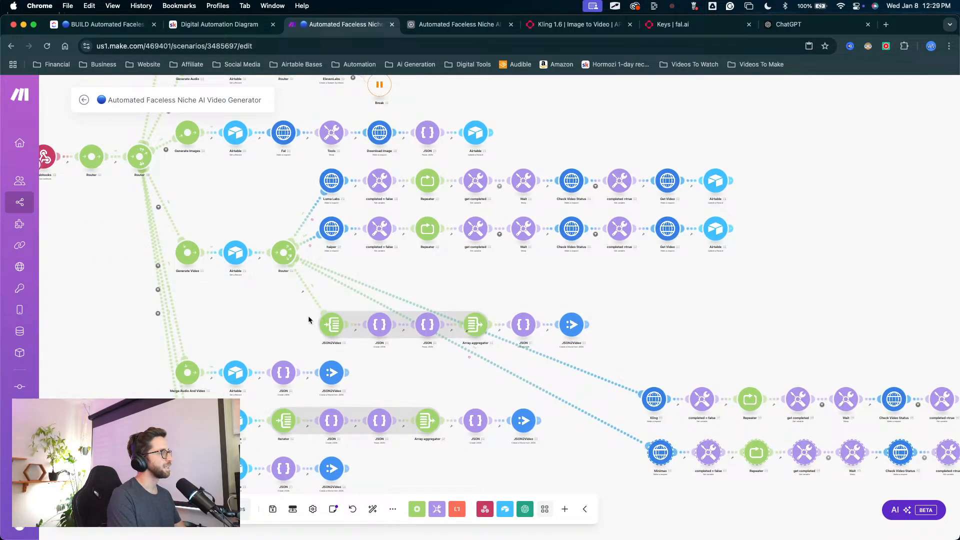
{"action": "left_click_drag", "start_coordinate": [301, 303], "coordinate": [602, 343]}
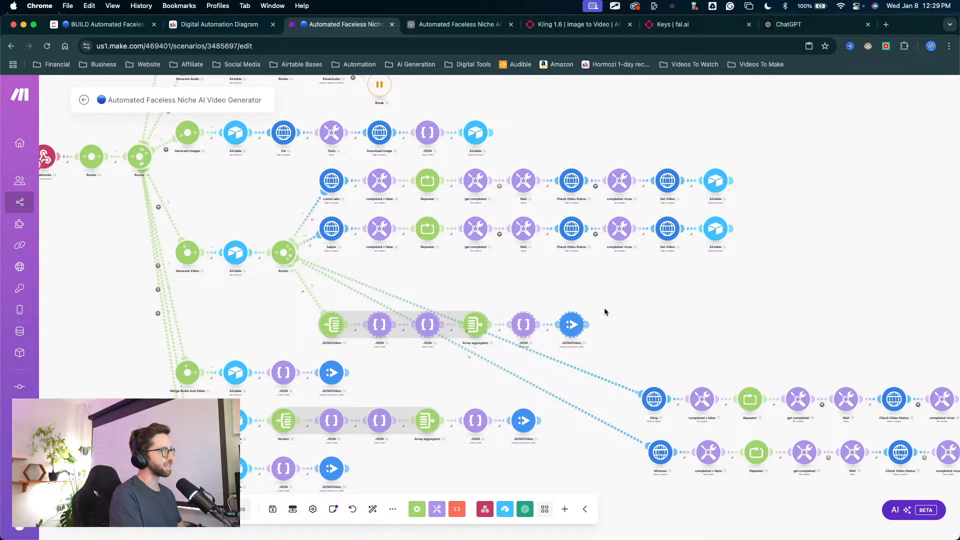
{"action": "key", "text": "Delete"}
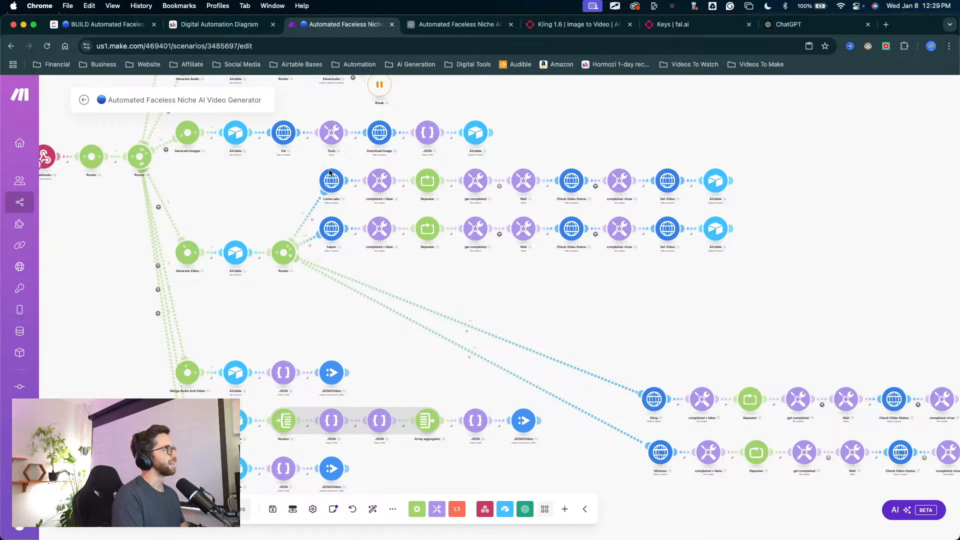
{"action": "left_click_drag", "start_coordinate": [318, 163], "coordinate": [763, 268]}
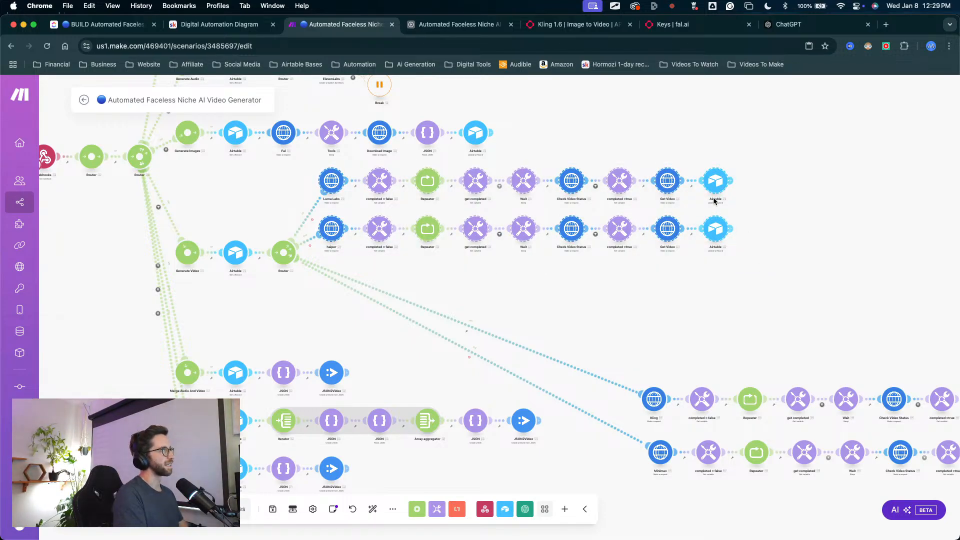
{"action": "key", "text": "Delete"}
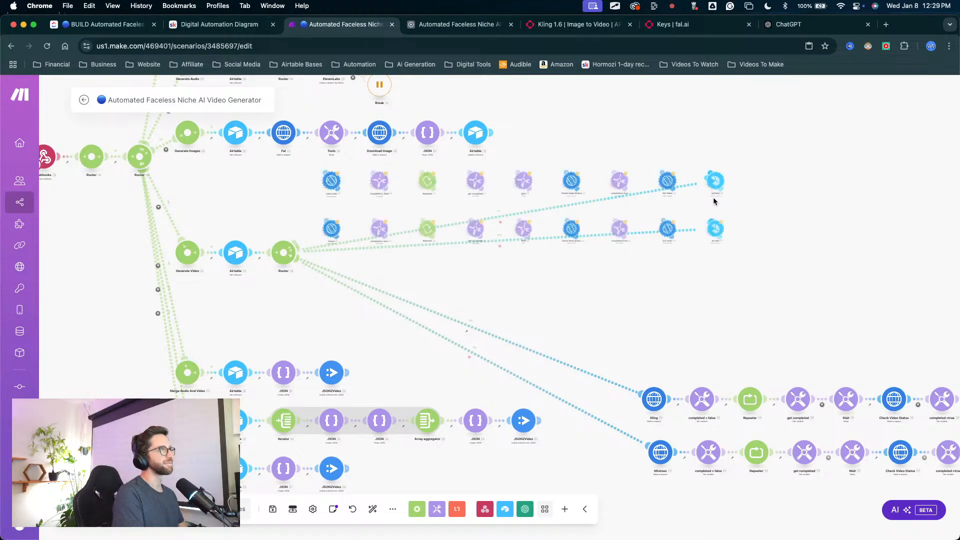
Step: Select the Kling and Minimax routes together and move them close to the Generate Video router
{"action": "scroll", "coordinate": [713, 199], "scroll_direction": "down", "scroll_amount": 5}
{"action": "left_click_drag", "start_coordinate": [557, 243], "coordinate": [387, 251]}
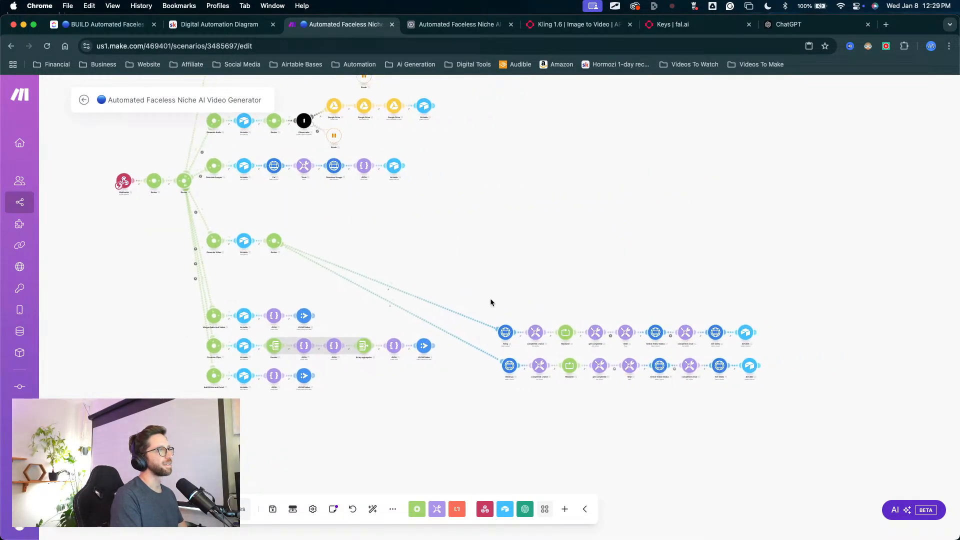
{"action": "left_click_drag", "start_coordinate": [490, 298], "coordinate": [827, 406]}
{"action": "left_click_drag", "start_coordinate": [508, 340], "coordinate": [372, 306]}
Step: Delete the entire Generate Audio route, including its ElevenLabs, Google Drive, Airtable and Break modules
{"action": "scroll", "coordinate": [338, 285], "scroll_direction": "up", "scroll_amount": 5}
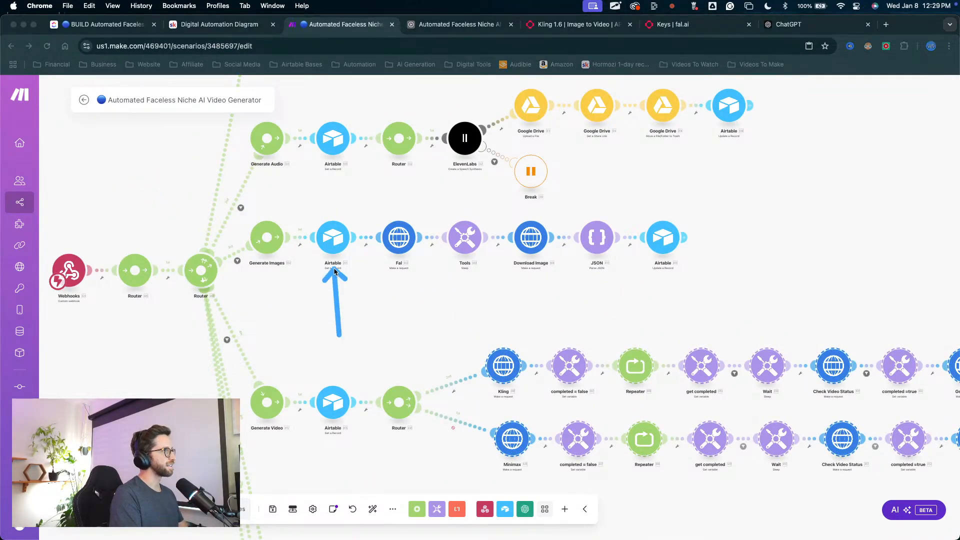
{"action": "mouse_move", "coordinate": [586, 210]}
{"action": "left_mouse_down"}
{"action": "mouse_move", "coordinate": [567, 223]}
{"action": "mouse_move", "coordinate": [540, 344]}
{"action": "left_mouse_up"}
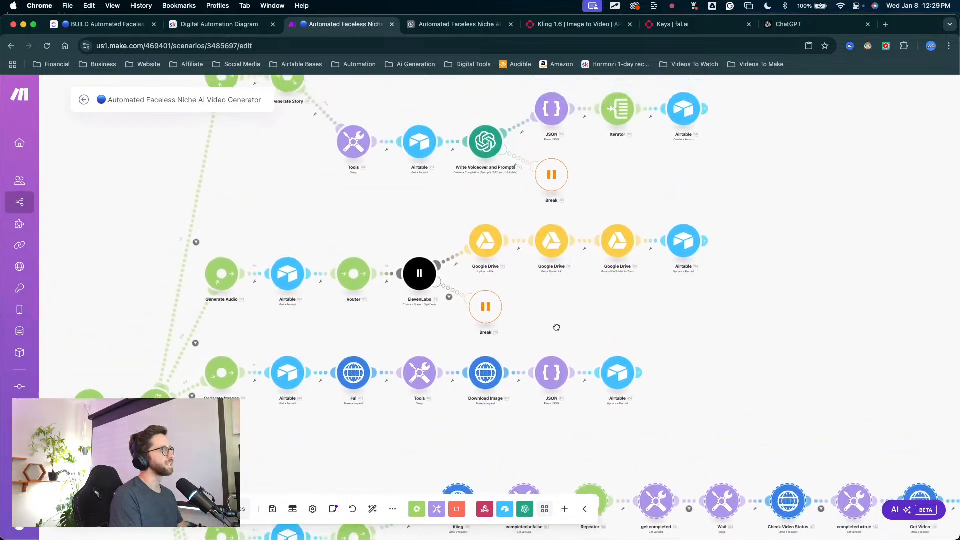
{"action": "left_click_drag", "start_coordinate": [212, 203], "coordinate": [790, 353]}
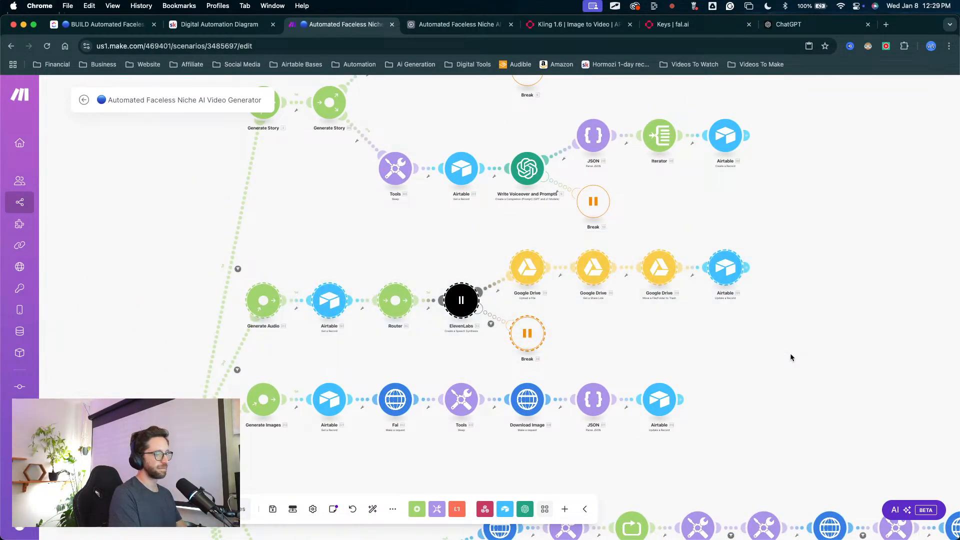
{"action": "key", "text": "Delete"}
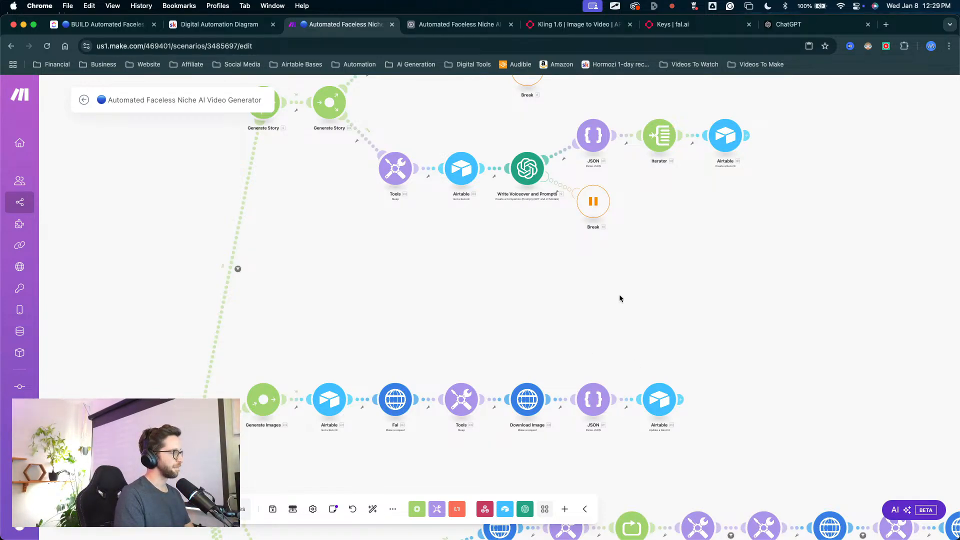
Step: Look over the scenario's remaining routes, dismiss the empty log pane and save the scenario
{"action": "scroll", "coordinate": [339, 280], "scroll_direction": "down", "scroll_amount": 1}
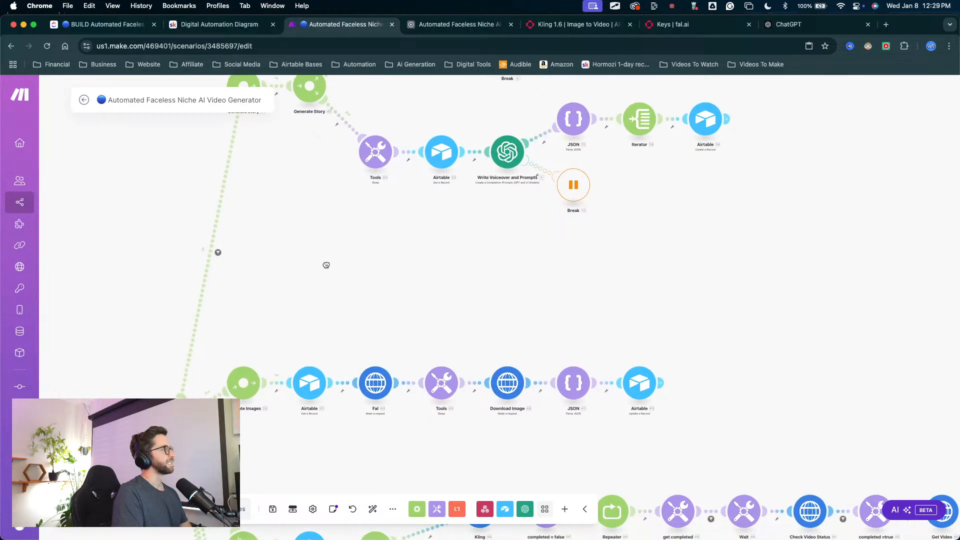
{"action": "scroll", "coordinate": [390, 304], "scroll_direction": "down", "scroll_amount": 5}
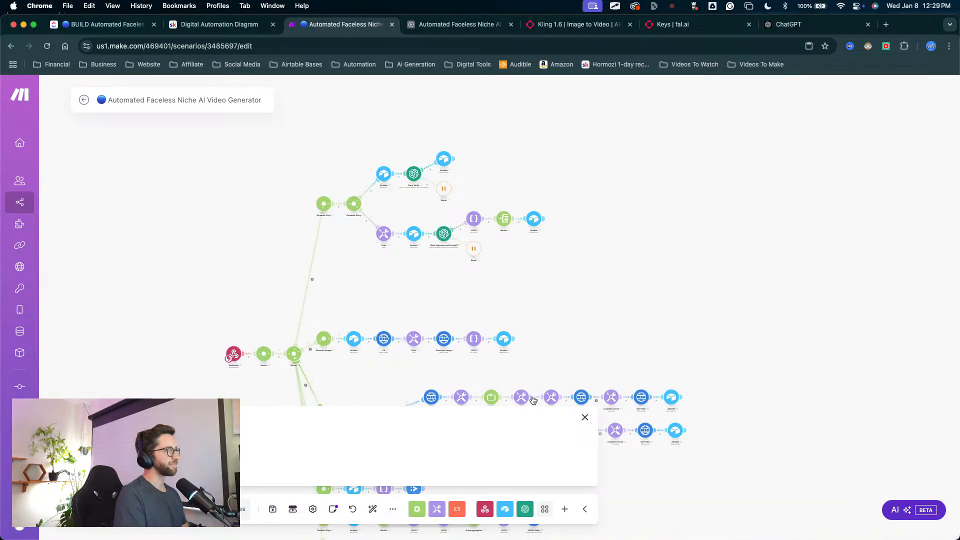
{"action": "left_click", "coordinate": [585, 418]}
{"action": "left_click_drag", "start_coordinate": [563, 285], "coordinate": [544, 221]}
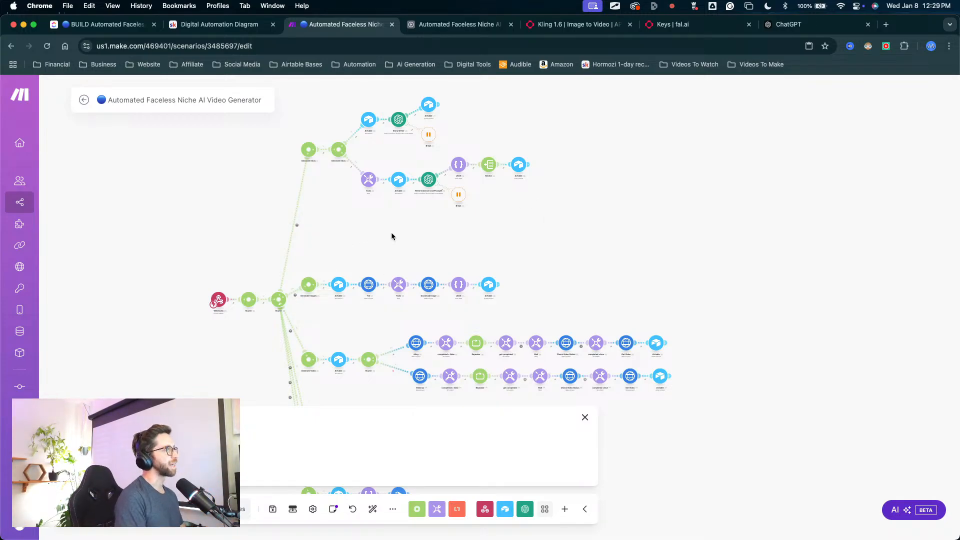
{"action": "scroll", "coordinate": [392, 237], "scroll_direction": "down", "scroll_amount": 5}
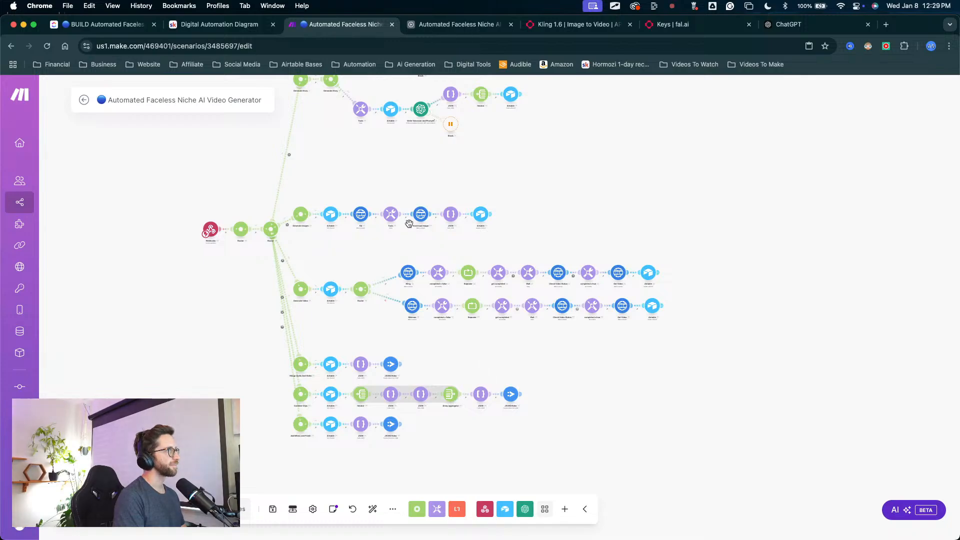
{"action": "scroll", "coordinate": [390, 280], "scroll_direction": "up", "scroll_amount": 5}
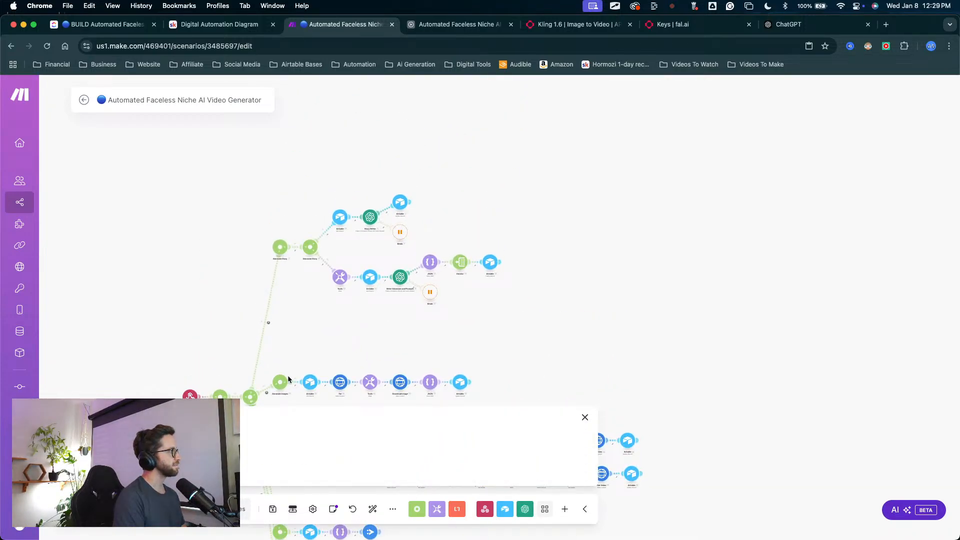
{"action": "left_click", "coordinate": [585, 417]}
{"action": "scroll", "coordinate": [425, 282], "scroll_direction": "down", "scroll_amount": 2}
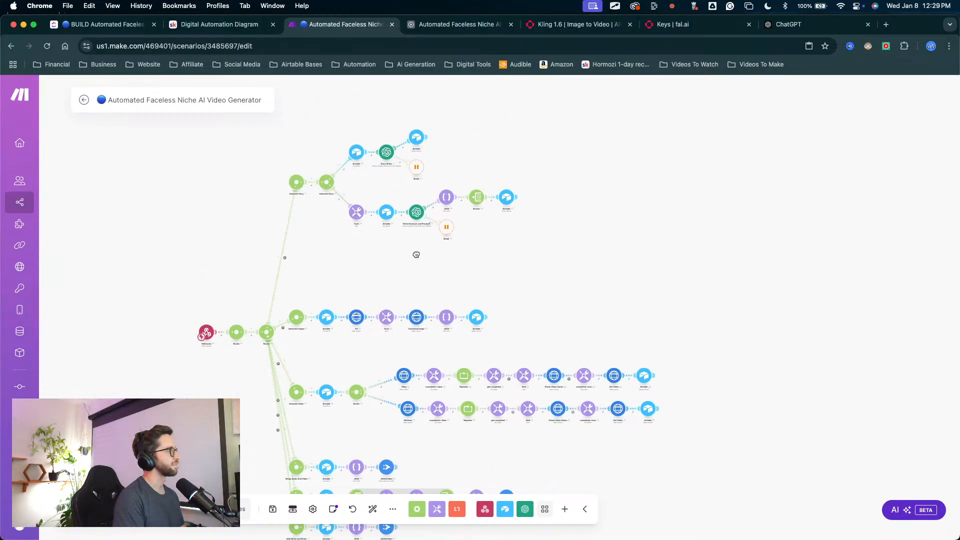
{"action": "scroll", "coordinate": [416, 255], "scroll_direction": "down", "scroll_amount": 2}
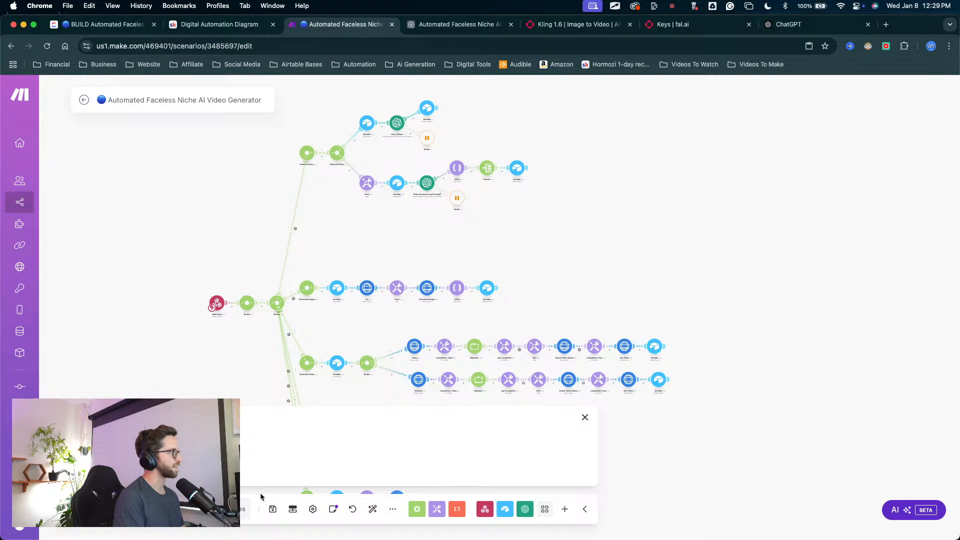
{"action": "left_click", "coordinate": [273, 508]}
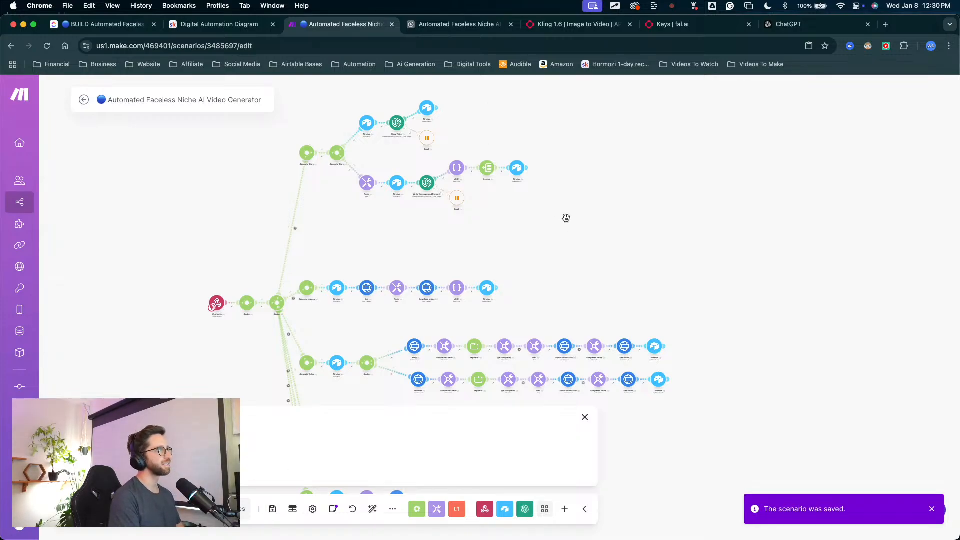
Step: Delete the Merge Audio And Video route with its Airtable, JSON and JSON2Video modules, and save the scenario
{"action": "left_click_drag", "start_coordinate": [565, 218], "coordinate": [575, 97]}
{"action": "left_click_drag", "start_coordinate": [462, 282], "coordinate": [478, 242]}
{"action": "scroll", "coordinate": [369, 293], "scroll_direction": "up", "scroll_amount": 5}
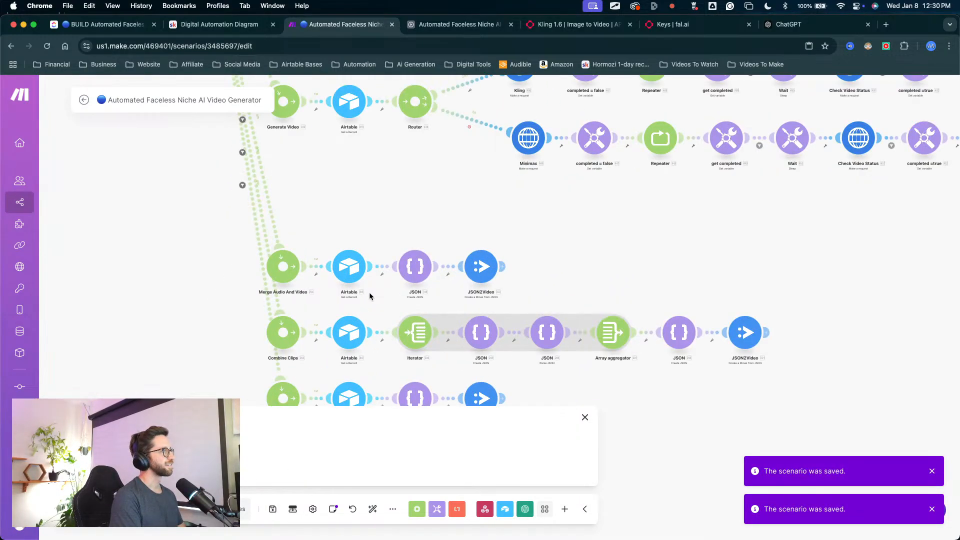
{"action": "scroll", "coordinate": [260, 275], "scroll_direction": "down", "scroll_amount": 2}
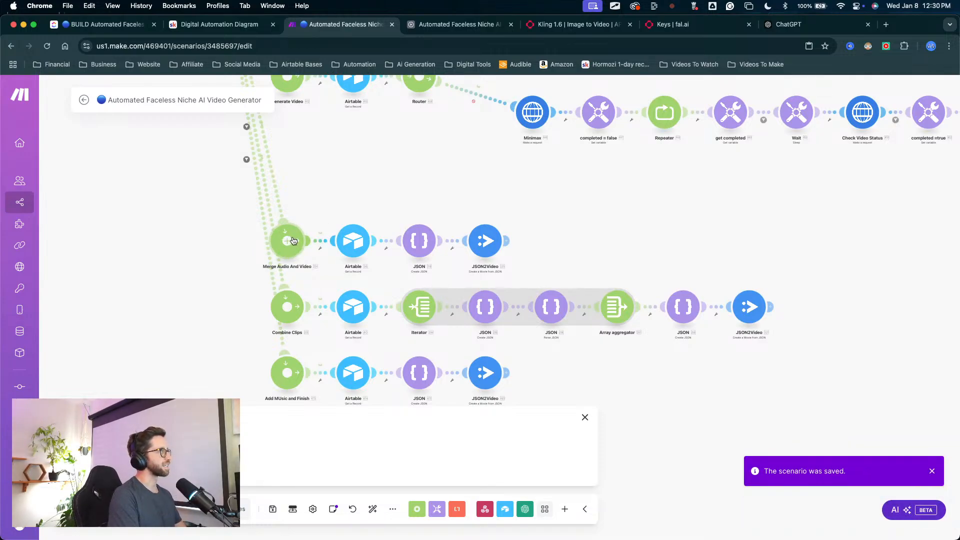
{"action": "left_click_drag", "start_coordinate": [549, 197], "coordinate": [272, 264]}
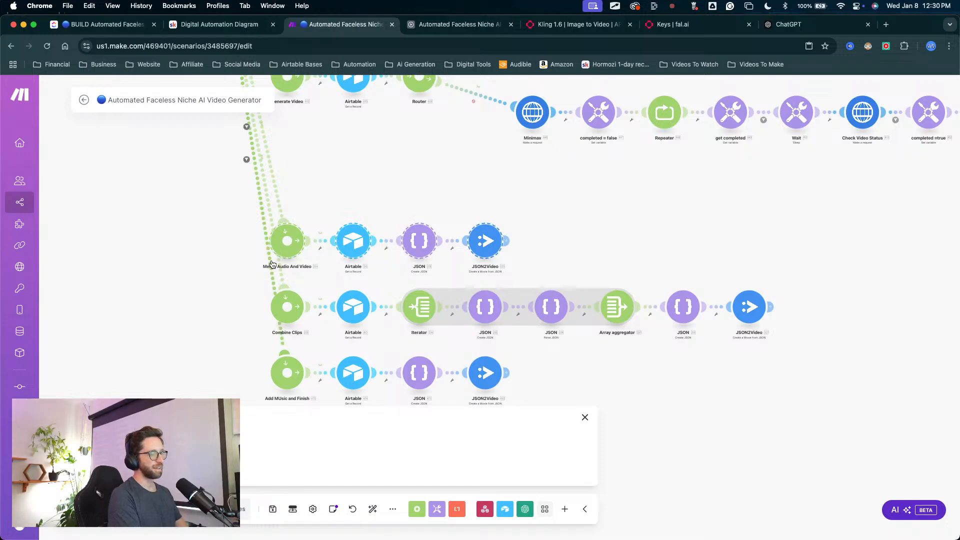
{"action": "key", "text": "Delete"}
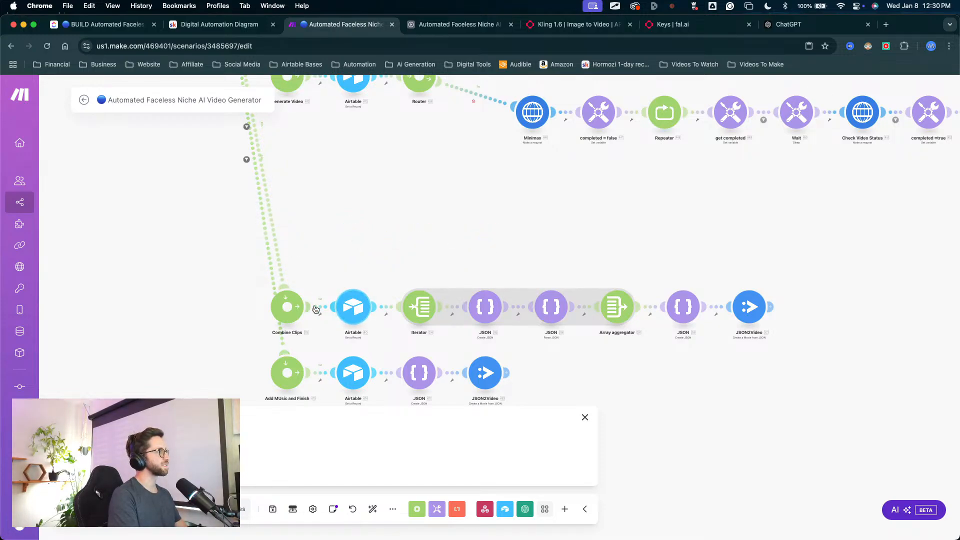
{"action": "left_click_drag", "start_coordinate": [507, 258], "coordinate": [509, 184]}
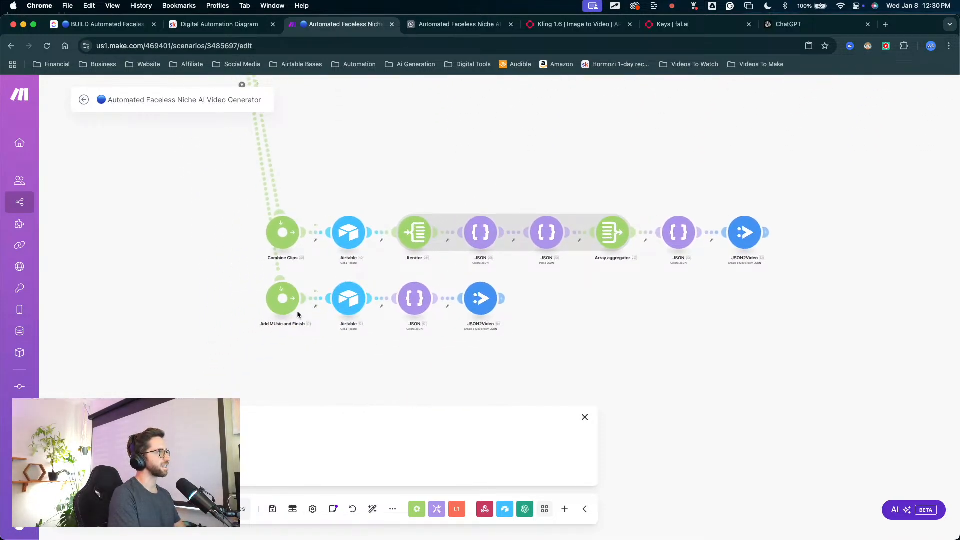
{"action": "key", "text": "super+s"}
{"action": "left_click_drag", "start_coordinate": [390, 189], "coordinate": [361, 202]}
{"action": "key", "text": "super+s"}
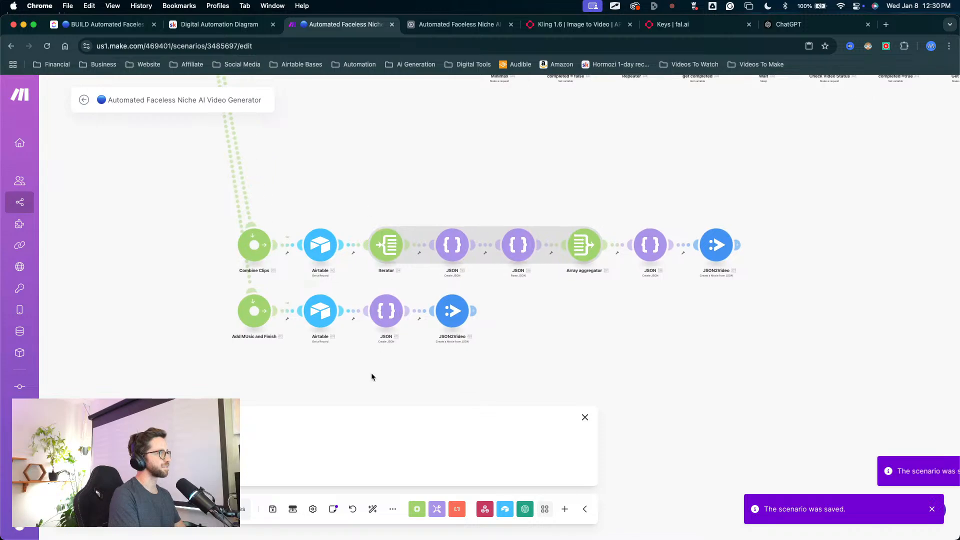
Step: Auto-align all modules of the scenario, save it and dismiss the log pane
{"action": "left_click", "coordinate": [373, 509]}
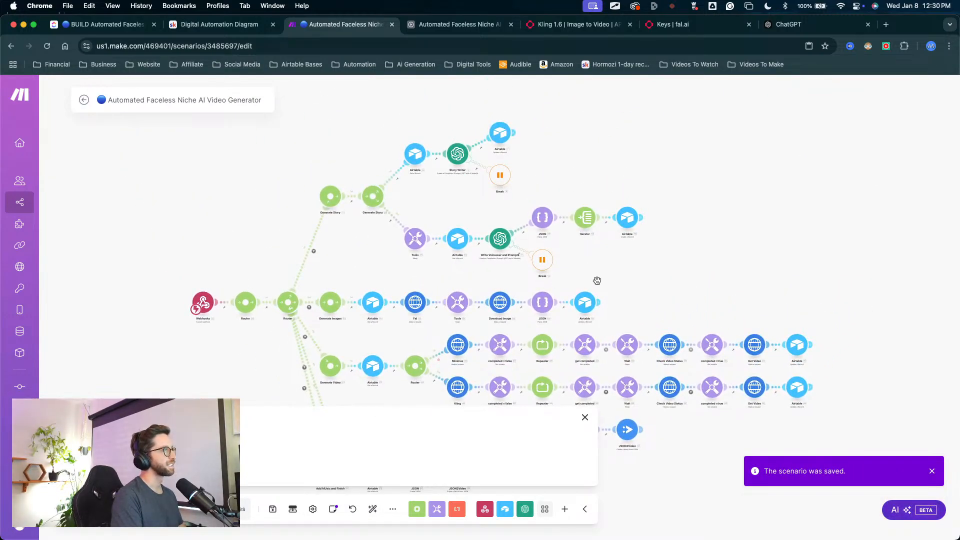
{"action": "left_click", "coordinate": [585, 417]}
{"action": "left_click_drag", "start_coordinate": [691, 184], "coordinate": [655, 135]}
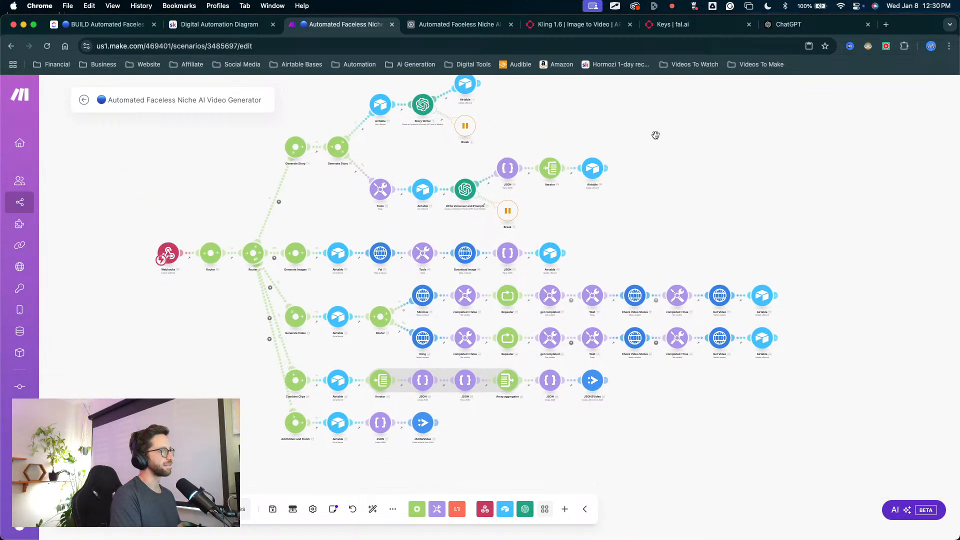
{"action": "key", "text": "super+s"}
{"action": "left_click", "coordinate": [585, 417]}
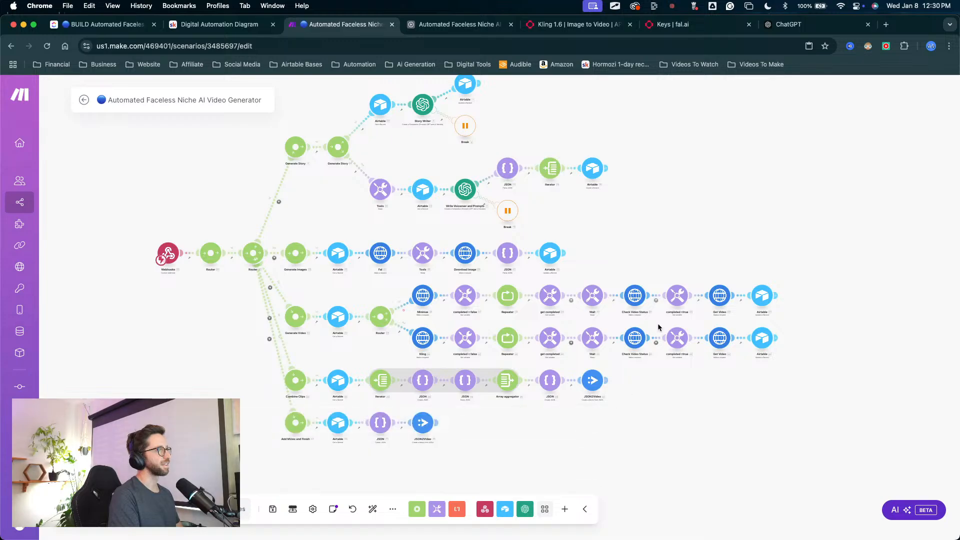
Step: Delete the Story Writer branch of the Generate Story route, including its two Airtable modules and the Break module
{"action": "left_click_drag", "start_coordinate": [652, 237], "coordinate": [595, 235]}
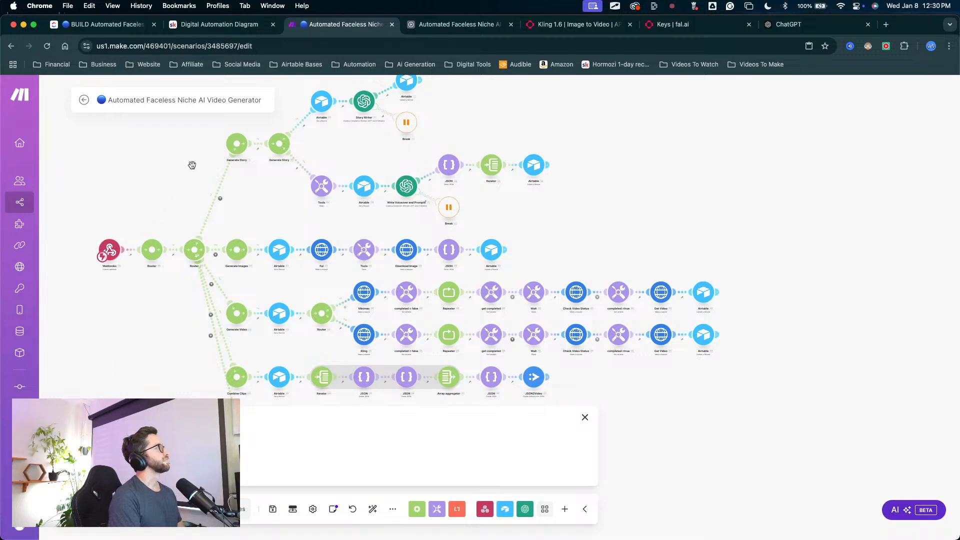
{"action": "left_click_drag", "start_coordinate": [190, 163], "coordinate": [226, 237]}
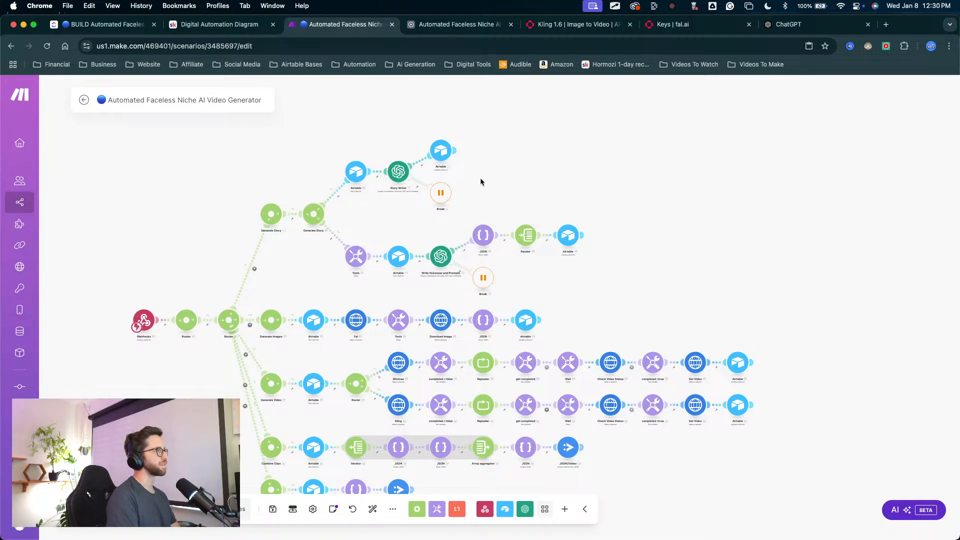
{"action": "left_click_drag", "start_coordinate": [554, 190], "coordinate": [555, 160]}
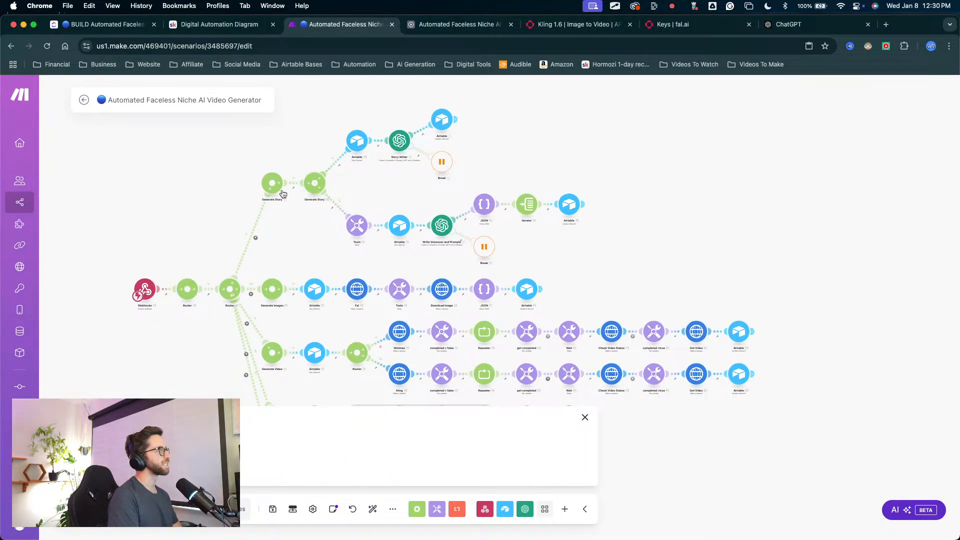
{"action": "scroll", "coordinate": [381, 198], "scroll_direction": "up", "scroll_amount": 5}
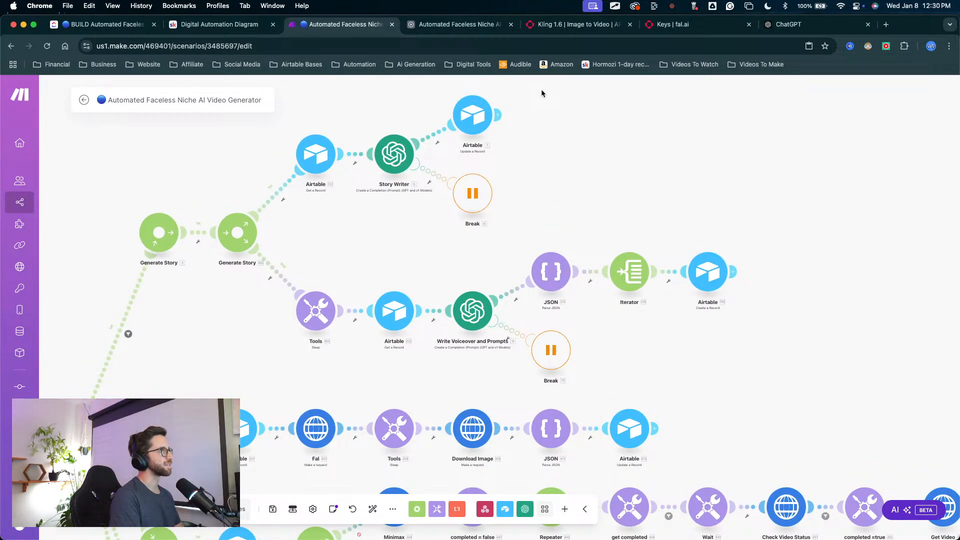
{"action": "left_click_drag", "start_coordinate": [540, 90], "coordinate": [292, 237]}
{"action": "key", "text": "Delete"}
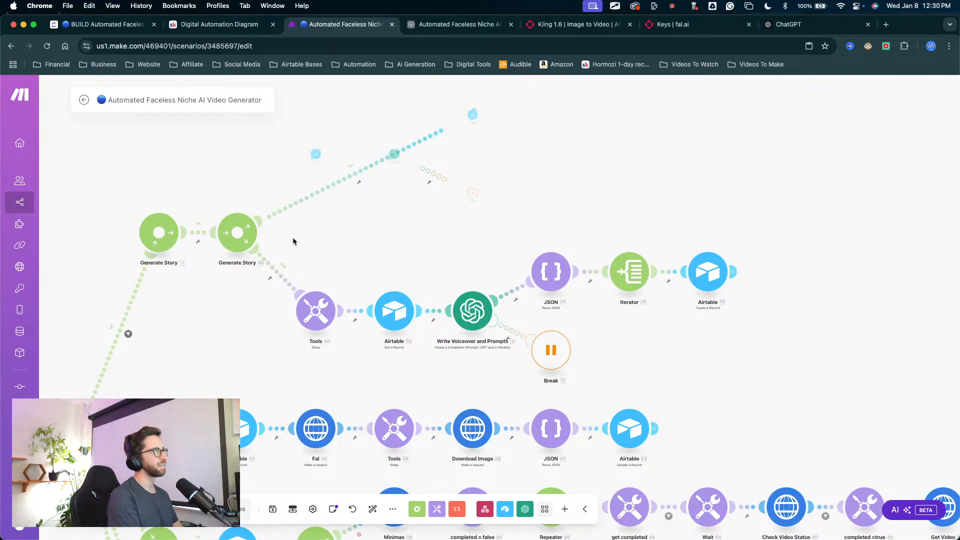
Step: Look over the remaining Generate Story branch and view the settings of the Write Voiceover and Prompts module
{"action": "scroll", "coordinate": [483, 236], "scroll_direction": "right", "scroll_amount": 5}
{"action": "scroll", "coordinate": [484, 236], "scroll_direction": "down", "scroll_amount": 3}
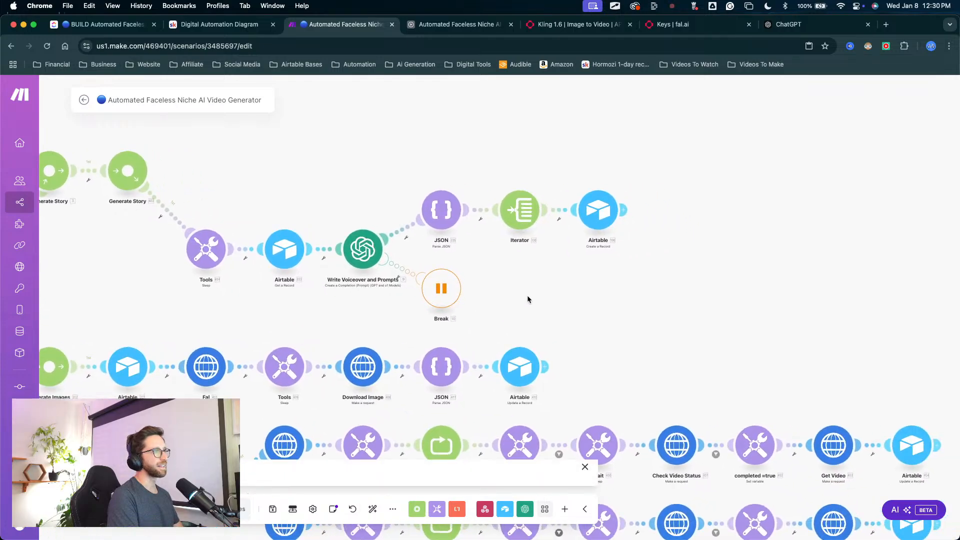
{"action": "scroll", "coordinate": [536, 268], "scroll_direction": "left", "scroll_amount": 5}
{"action": "scroll", "coordinate": [536, 268], "scroll_direction": "up", "scroll_amount": 2}
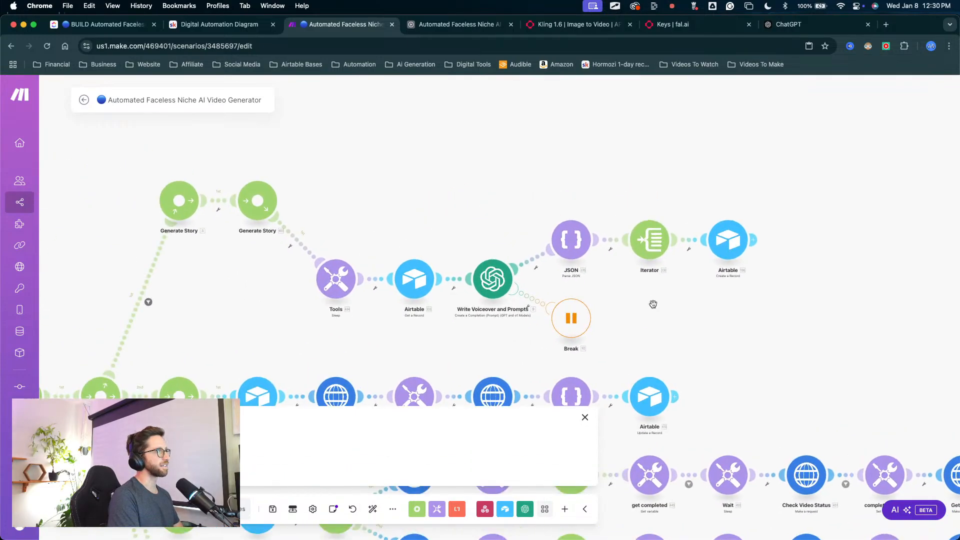
{"action": "left_click", "coordinate": [485, 294]}
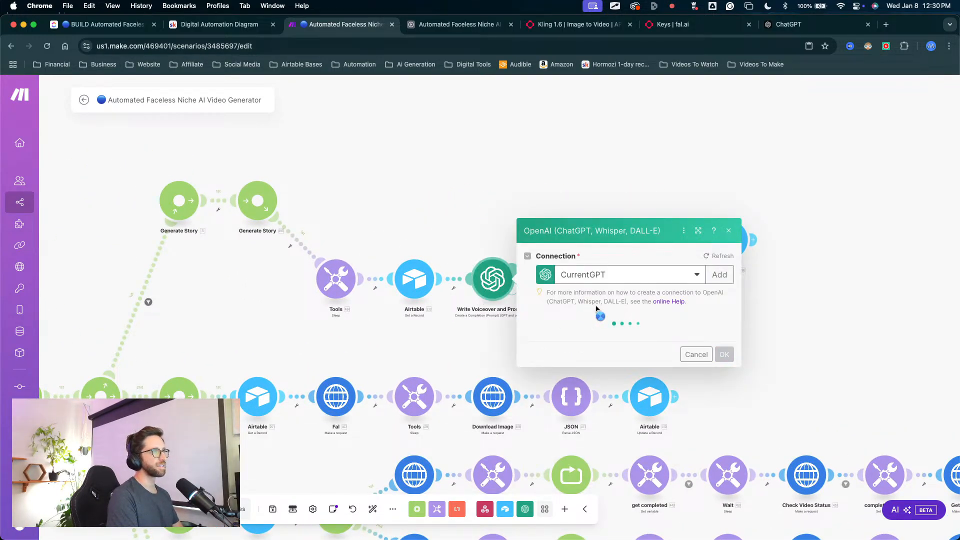
{"action": "left_click", "coordinate": [485, 254]}
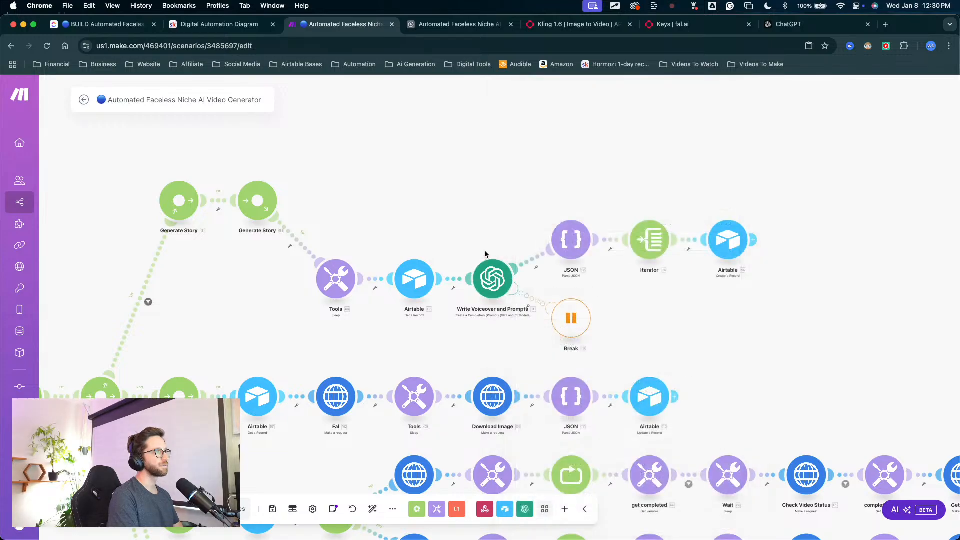
{"action": "mouse_move", "coordinate": [565, 505]}
{"action": "left_mouse_down"}
{"action": "mouse_move", "coordinate": [538, 323]}
{"action": "mouse_move", "coordinate": [523, 315]}
{"action": "left_mouse_up"}
{"action": "key", "text": "Escape"}
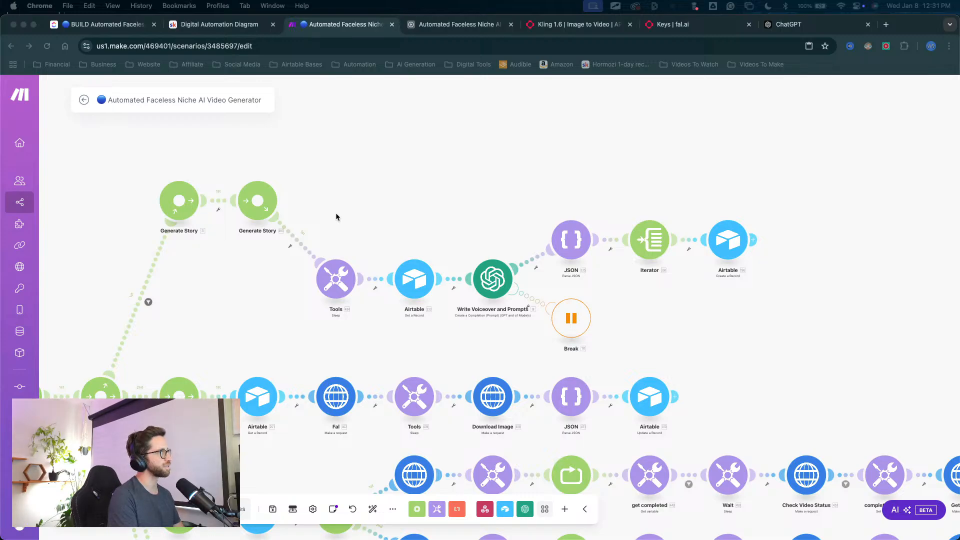
{"action": "left_click", "coordinate": [311, 172]}
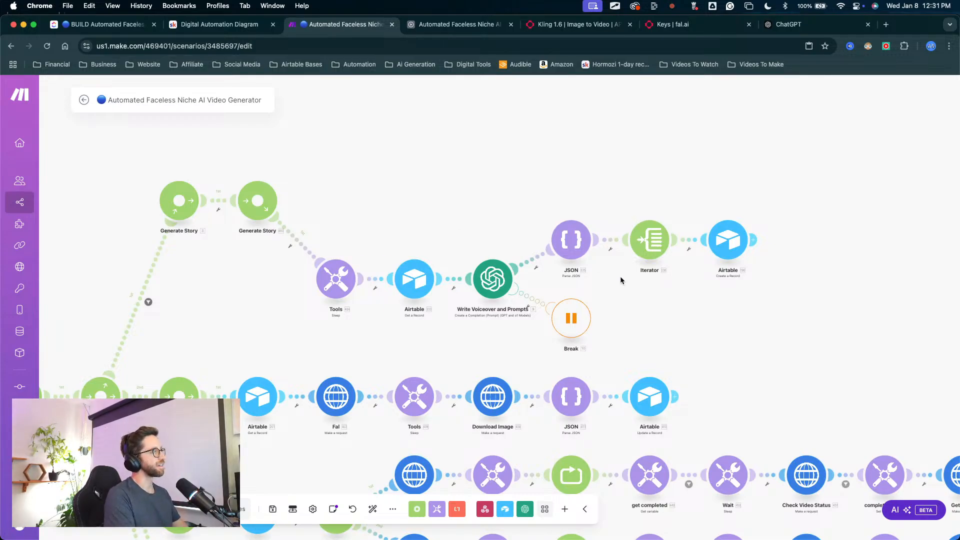
Step: Look over the remaining scenario routes, from Generate Story through Add Music and Finish, and dismiss the empty log pane
{"action": "left_click_drag", "start_coordinate": [705, 340], "coordinate": [586, 247]}
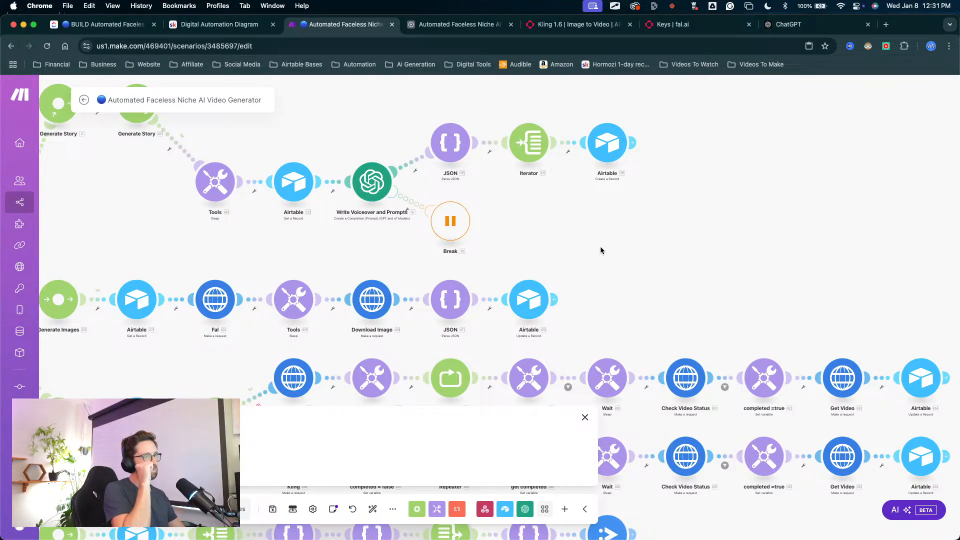
{"action": "scroll", "coordinate": [670, 258], "scroll_direction": "down", "scroll_amount": 5}
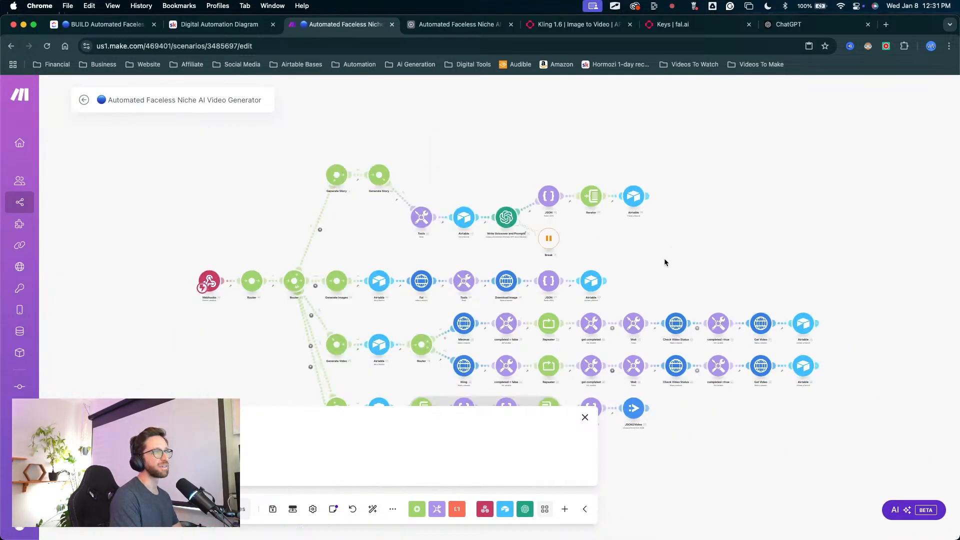
{"action": "left_click_drag", "start_coordinate": [664, 261], "coordinate": [607, 137]}
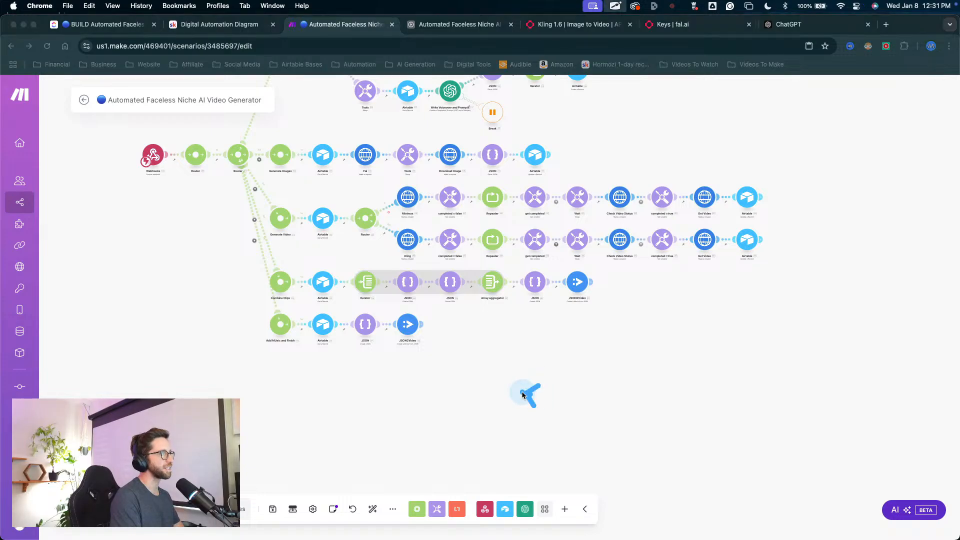
{"action": "mouse_move", "coordinate": [531, 394]}
{"action": "left_mouse_down"}
{"action": "mouse_move", "coordinate": [440, 332]}
{"action": "mouse_move", "coordinate": [308, 319]}
{"action": "mouse_move", "coordinate": [574, 221]}
{"action": "mouse_move", "coordinate": [600, 275]}
{"action": "mouse_move", "coordinate": [557, 321]}
{"action": "mouse_move", "coordinate": [339, 352]}
{"action": "mouse_move", "coordinate": [235, 338]}
{"action": "mouse_move", "coordinate": [439, 332]}
{"action": "mouse_move", "coordinate": [431, 333]}
{"action": "mouse_move", "coordinate": [446, 341]}
{"action": "mouse_move", "coordinate": [443, 334]}
{"action": "left_mouse_up"}
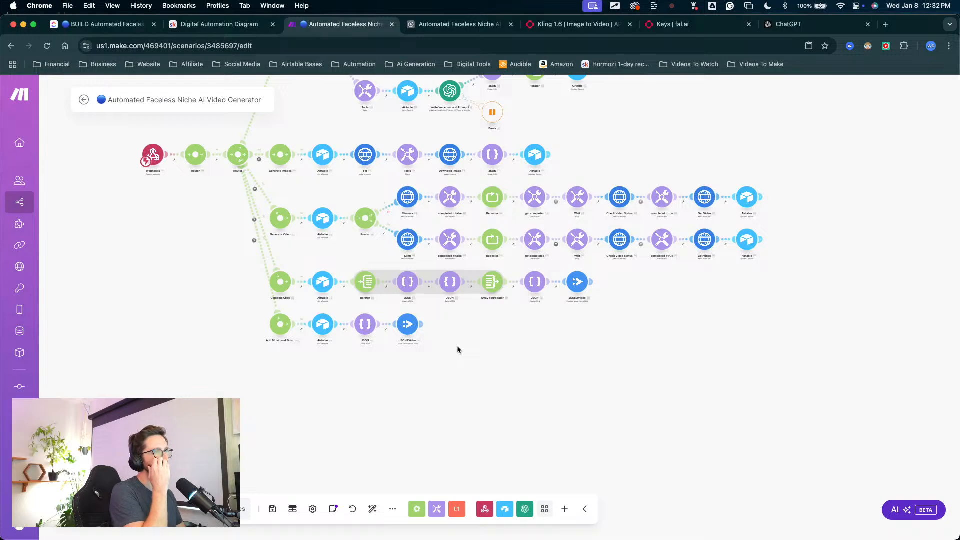
{"action": "key", "text": "ctrl+a"}
{"action": "left_click_drag", "start_coordinate": [400, 431], "coordinate": [405, 343]}
{"action": "scroll", "coordinate": [461, 317], "scroll_direction": "up", "scroll_amount": 3}
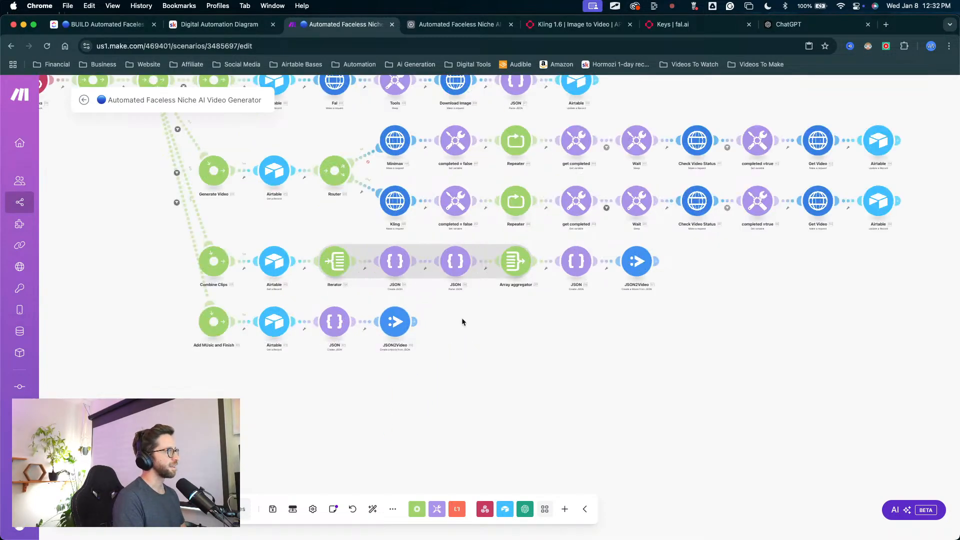
{"action": "scroll", "coordinate": [425, 375], "scroll_direction": "down", "scroll_amount": 3}
{"action": "left_click_drag", "start_coordinate": [543, 219], "coordinate": [563, 180]}
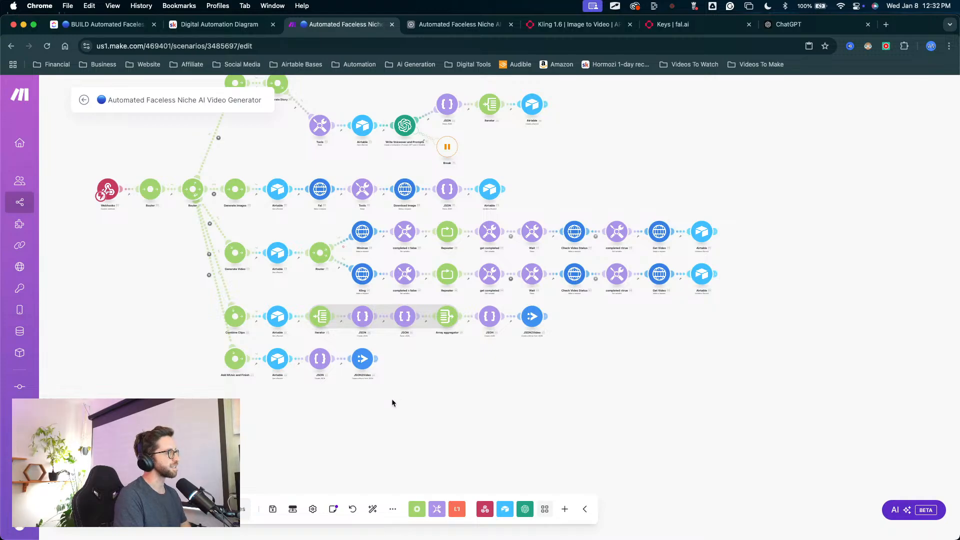
{"action": "left_click_drag", "start_coordinate": [530, 174], "coordinate": [554, 215]}
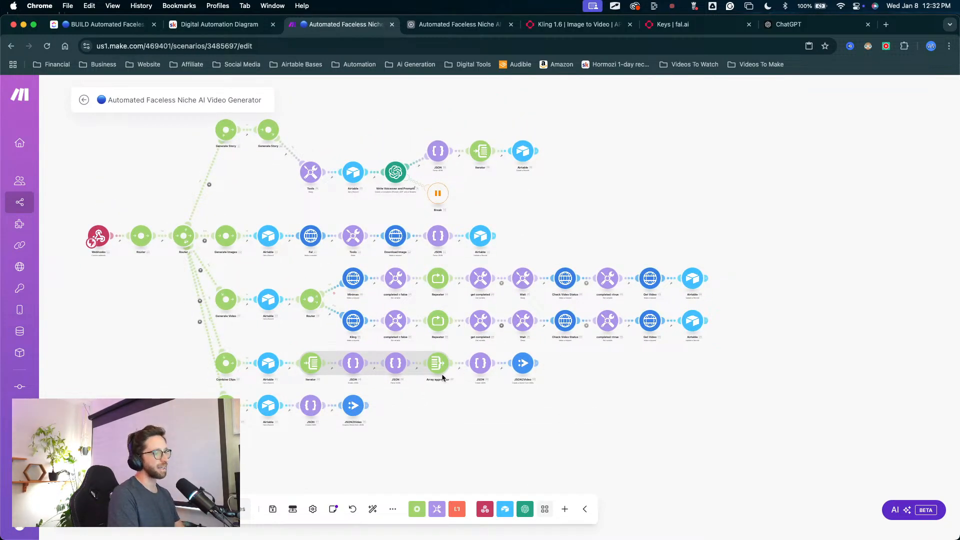
{"action": "scroll", "coordinate": [428, 118], "scroll_direction": "left", "scroll_amount": 2}
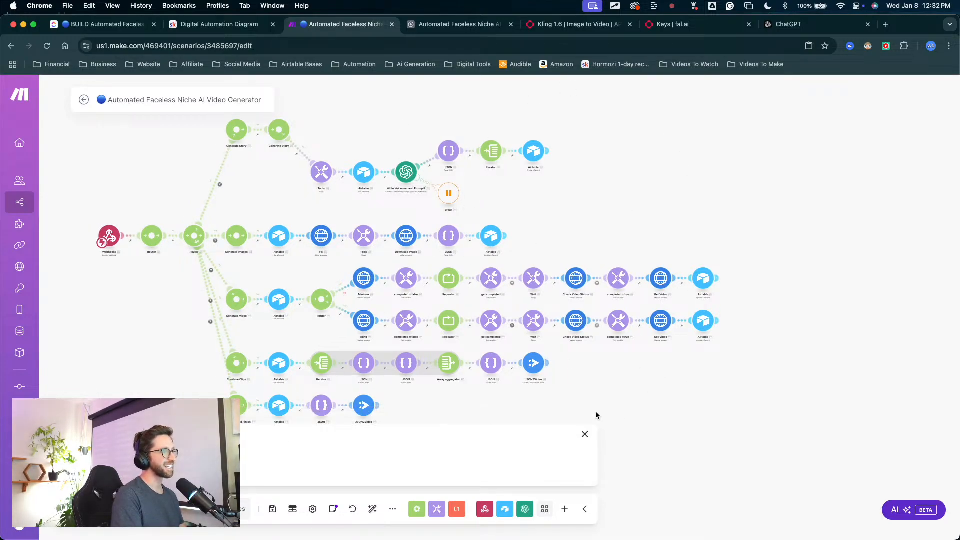
{"action": "left_click", "coordinate": [585, 417]}
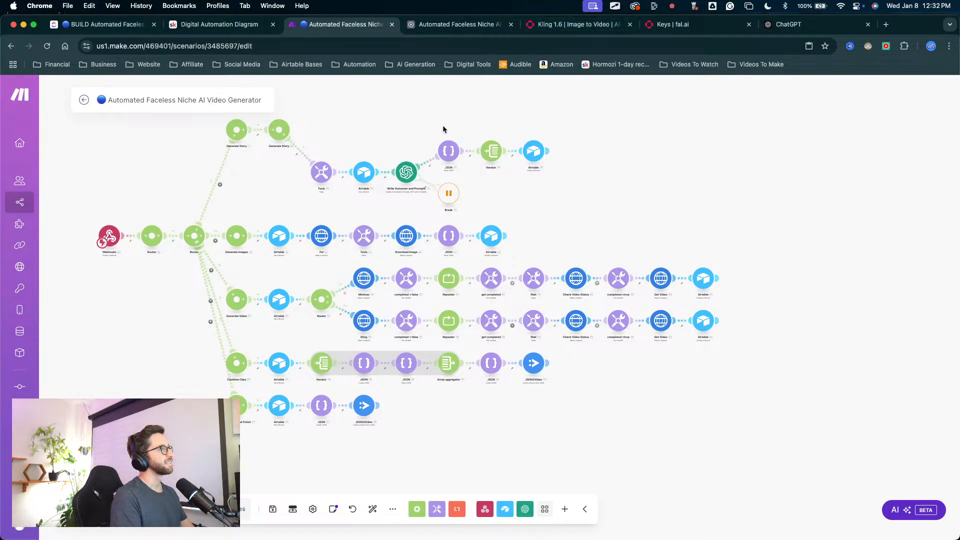
{"action": "key", "text": "ctrl+Up"}
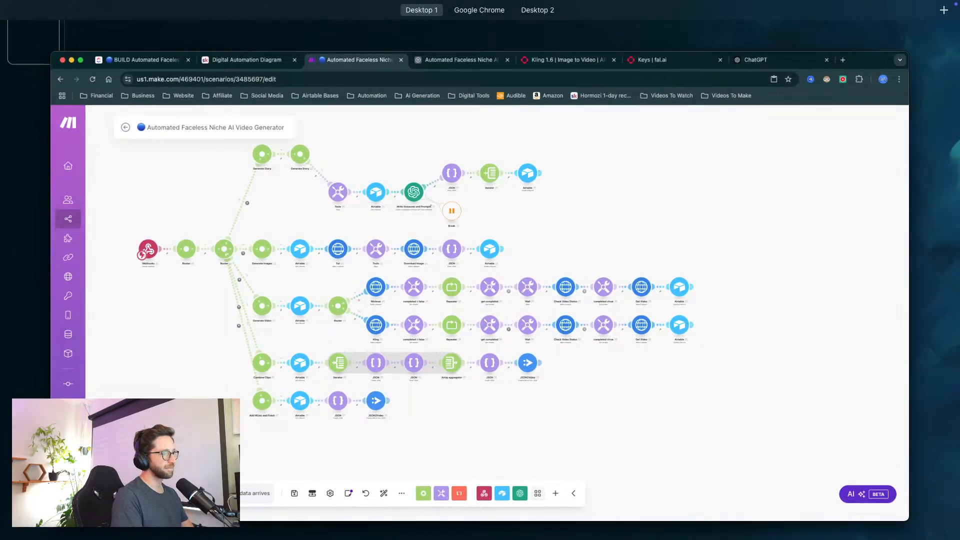
{"action": "key", "text": "ctrl+Up"}
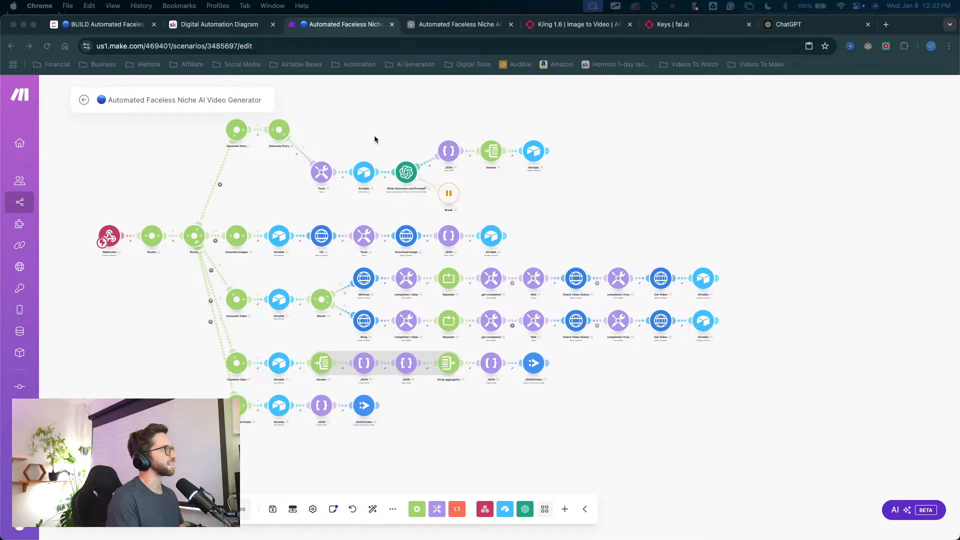
{"action": "left_click", "coordinate": [620, 179]}
{"action": "left_click_drag", "start_coordinate": [611, 170], "coordinate": [632, 194]}
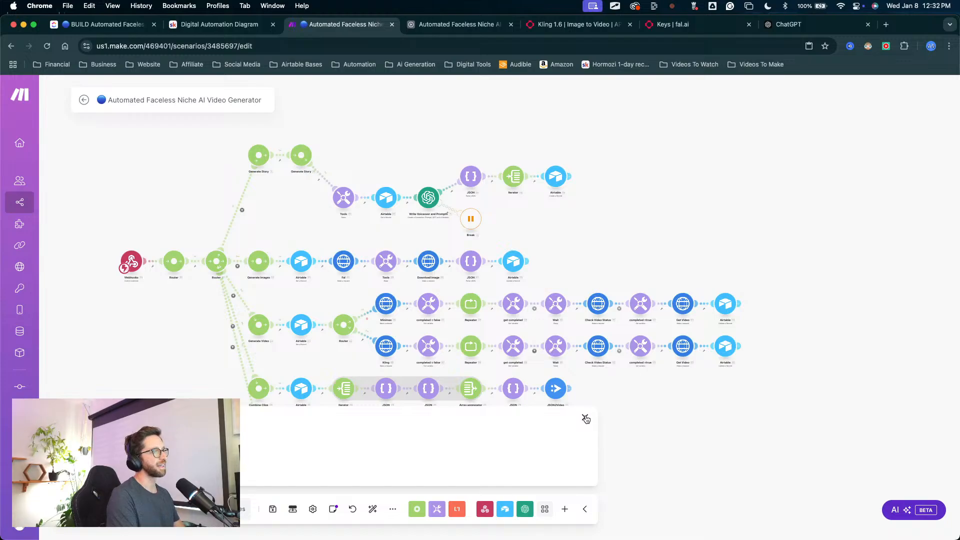
{"action": "left_click", "coordinate": [585, 417]}
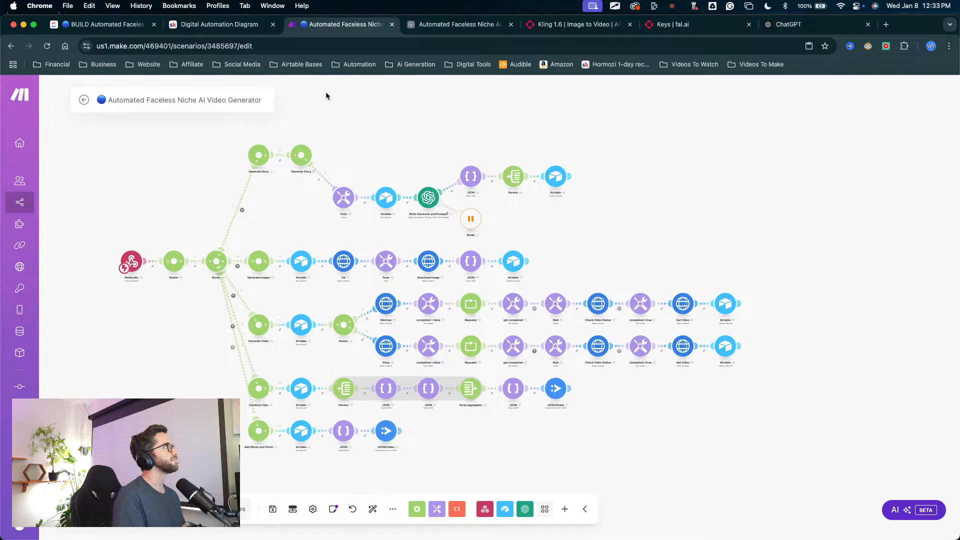
{"action": "left_click_drag", "start_coordinate": [419, 450], "coordinate": [376, 434]}
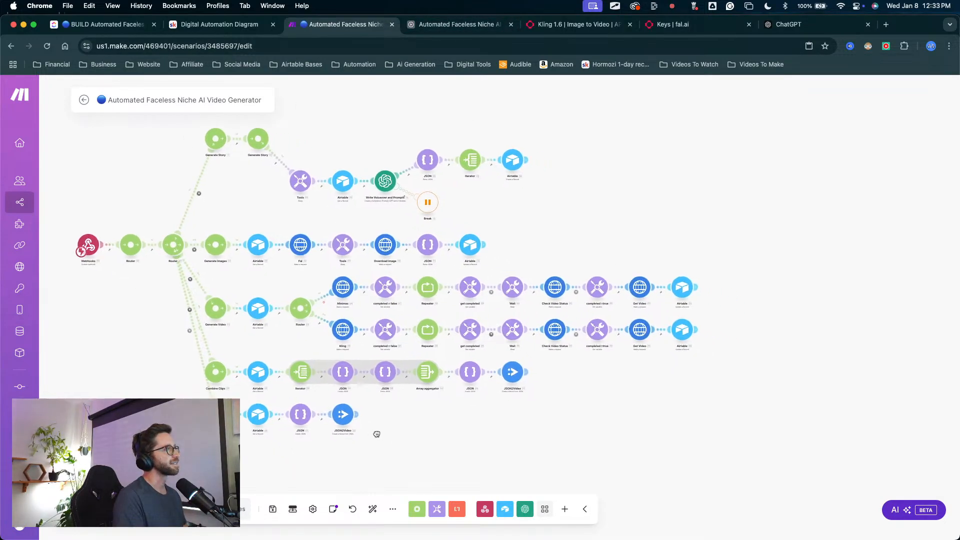
Step: Switch to the Automated Faceless Niche AI Video Generator base in Airtable and view its Generation and Video Project tables
{"action": "left_click", "coordinate": [453, 24]}
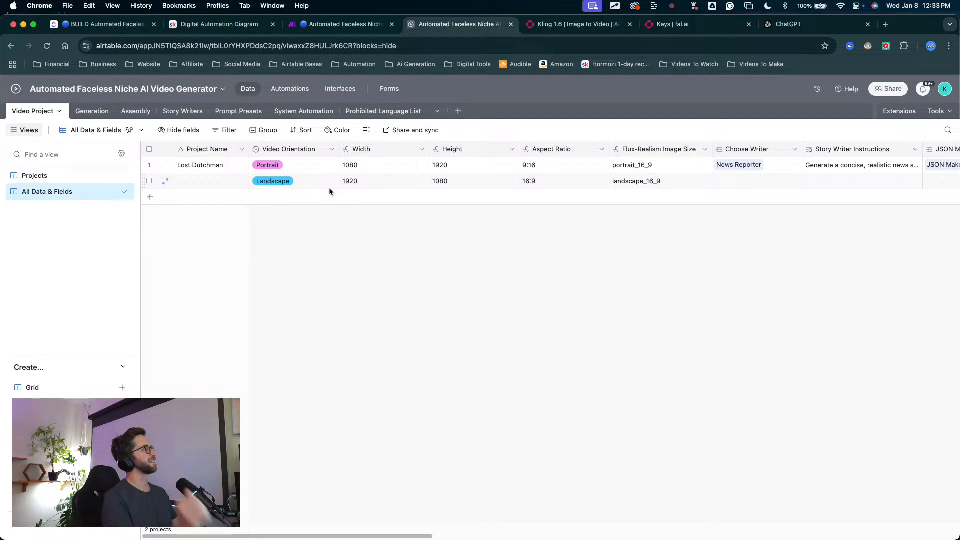
{"action": "left_click", "coordinate": [92, 111]}
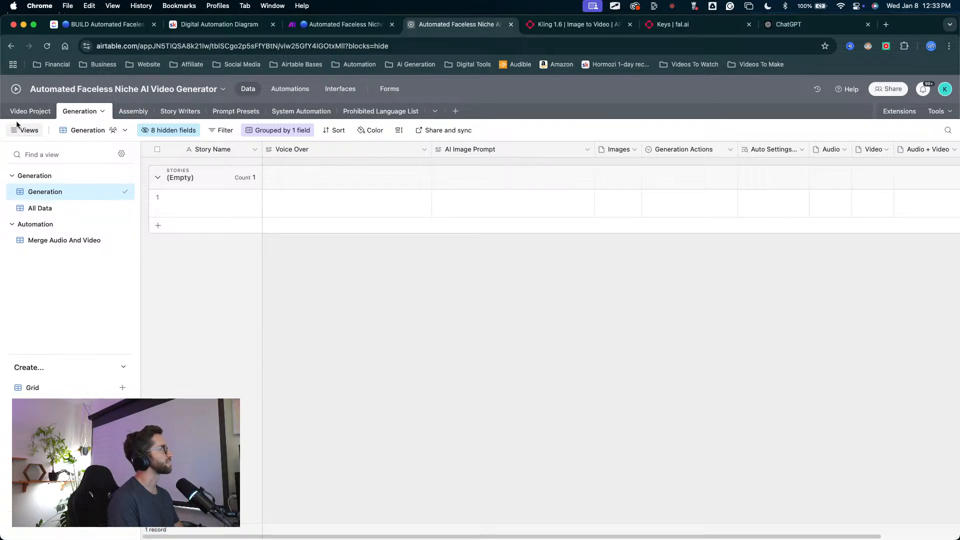
{"action": "left_click", "coordinate": [30, 111]}
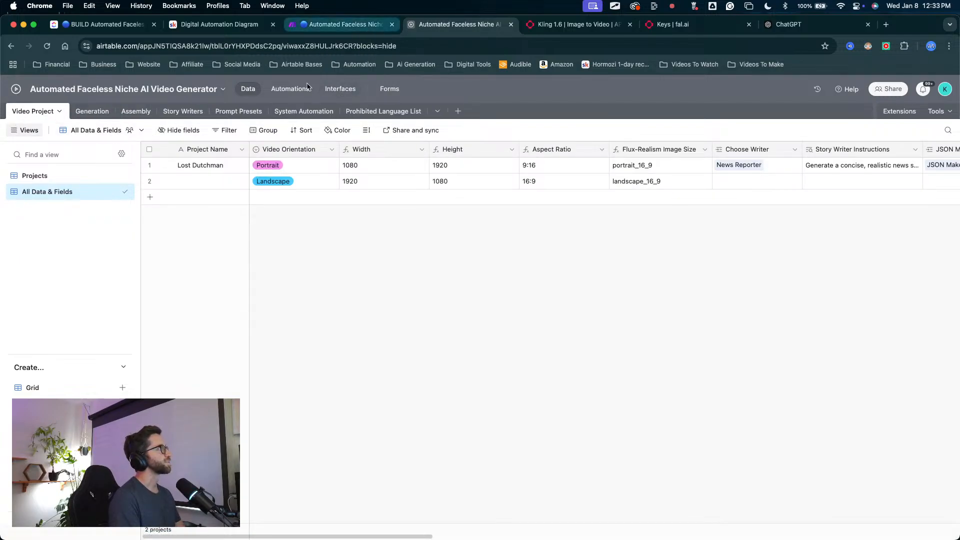
{"action": "mouse_move", "coordinate": [335, 331]}
{"action": "left_mouse_down"}
{"action": "mouse_move", "coordinate": [88, 106]}
{"action": "mouse_move", "coordinate": [278, 90]}
{"action": "left_mouse_up"}
Step: Open the base's automations, view the Generate Story automation and look through the whole automations list
{"action": "left_click", "coordinate": [289, 89]}
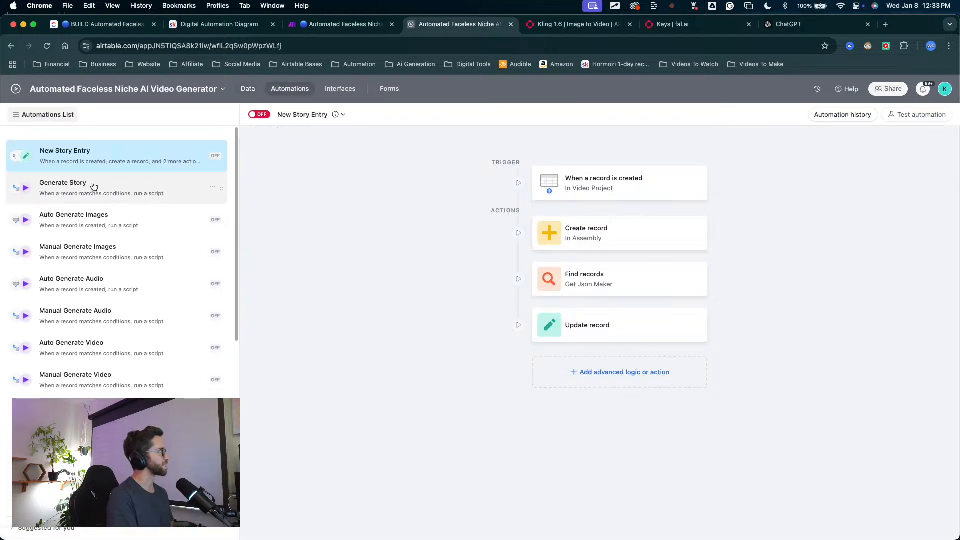
{"action": "left_click", "coordinate": [94, 189]}
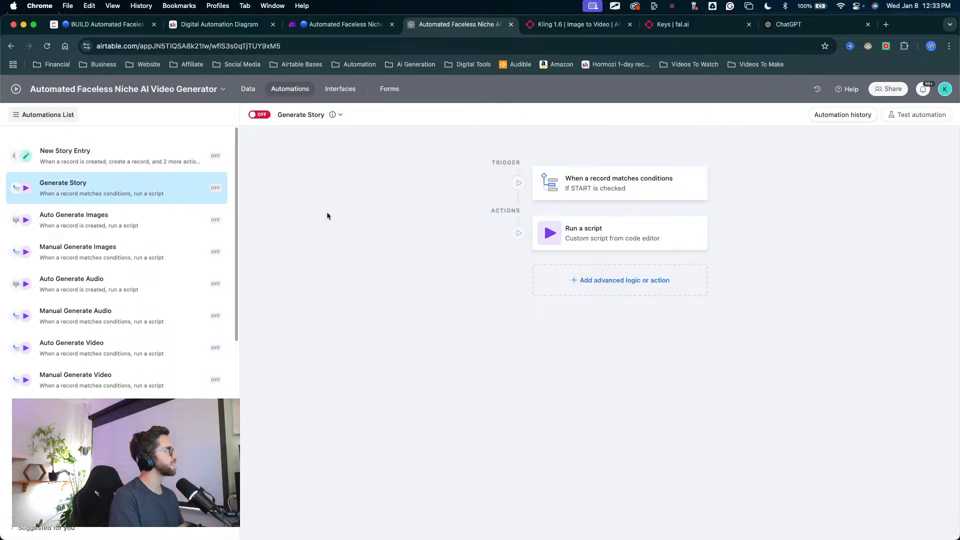
{"action": "mouse_move", "coordinate": [315, 214]}
{"action": "left_mouse_down"}
{"action": "mouse_move", "coordinate": [106, 213]}
{"action": "mouse_move", "coordinate": [118, 261]}
{"action": "mouse_move", "coordinate": [63, 277]}
{"action": "mouse_move", "coordinate": [72, 235]}
{"action": "mouse_move", "coordinate": [118, 224]}
{"action": "mouse_move", "coordinate": [109, 343]}
{"action": "mouse_move", "coordinate": [50, 347]}
{"action": "mouse_move", "coordinate": [55, 375]}
{"action": "mouse_move", "coordinate": [125, 394]}
{"action": "left_mouse_up"}
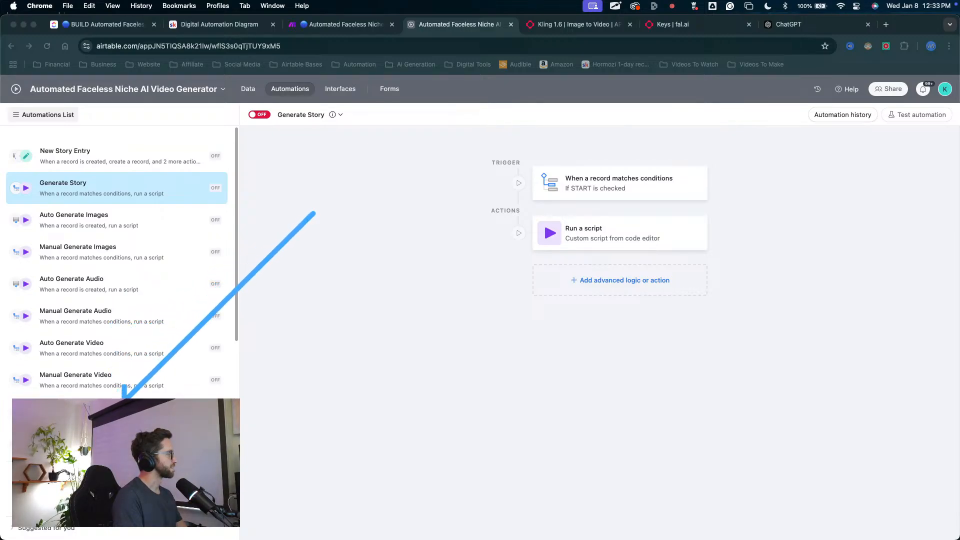
{"action": "scroll", "coordinate": [127, 394], "scroll_direction": "down", "scroll_amount": 7}
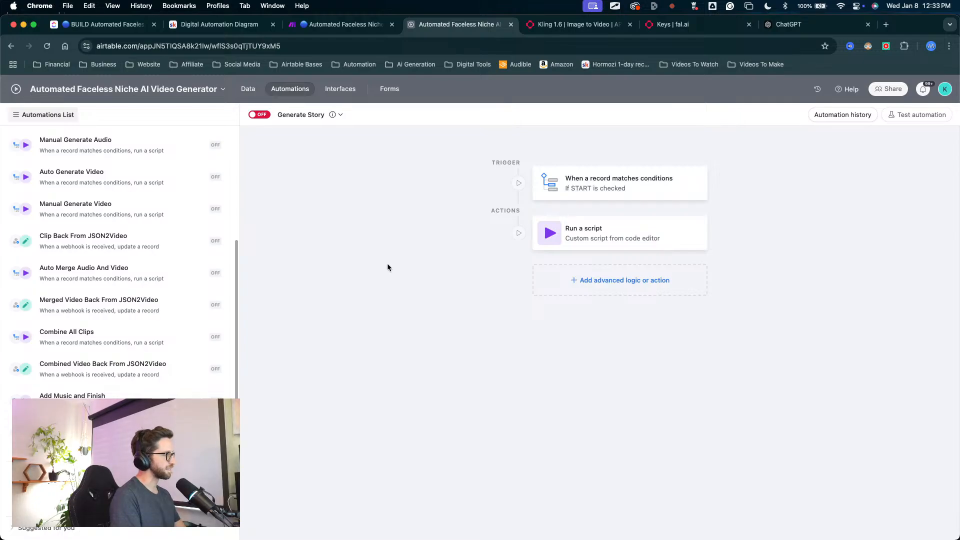
{"action": "scroll", "coordinate": [130, 250], "scroll_direction": "up", "scroll_amount": 5}
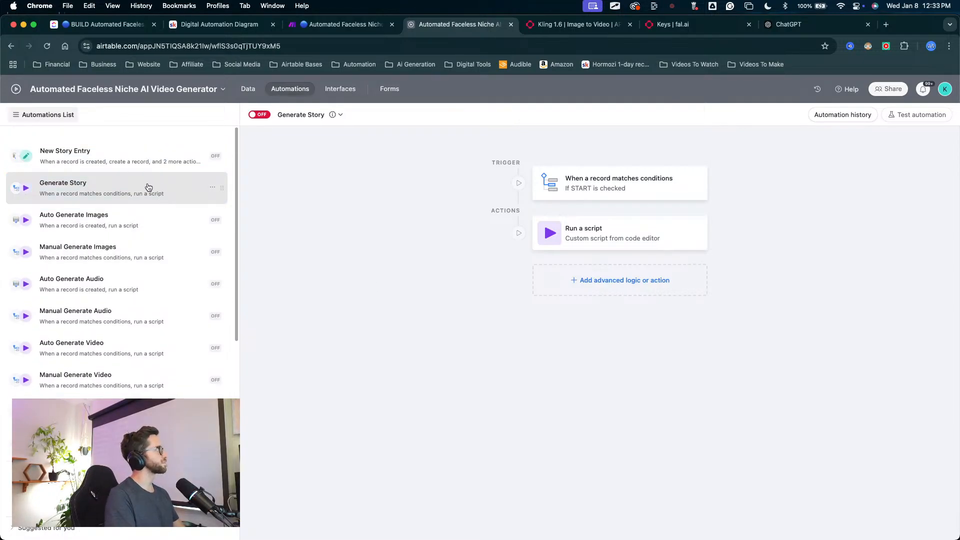
Step: Open the New Story Entry automation and view its trigger and actions
{"action": "left_click", "coordinate": [101, 154]}
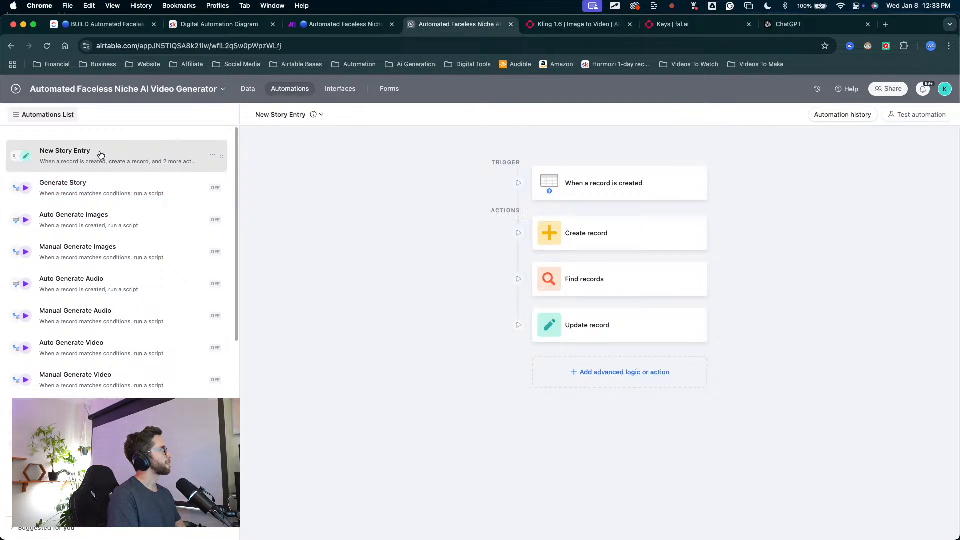
{"action": "left_click", "coordinate": [305, 116]}
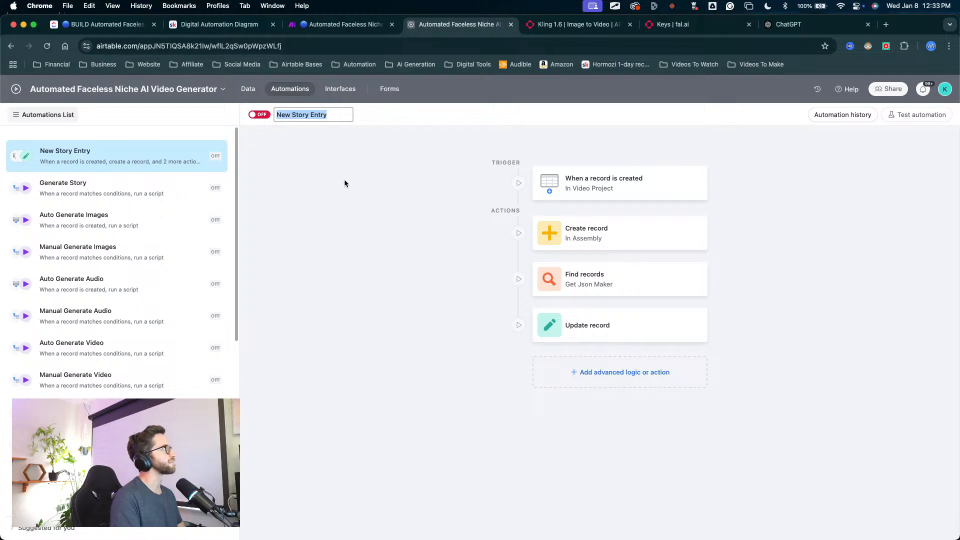
{"action": "mouse_move", "coordinate": [269, 306]}
{"action": "left_mouse_down"}
{"action": "mouse_move", "coordinate": [92, 163]}
{"action": "mouse_move", "coordinate": [66, 109]}
{"action": "mouse_move", "coordinate": [144, 109]}
{"action": "mouse_move", "coordinate": [155, 98]}
{"action": "mouse_move", "coordinate": [208, 89]}
{"action": "mouse_move", "coordinate": [241, 116]}
{"action": "left_mouse_up"}
{"action": "left_click", "coordinate": [394, 218]}
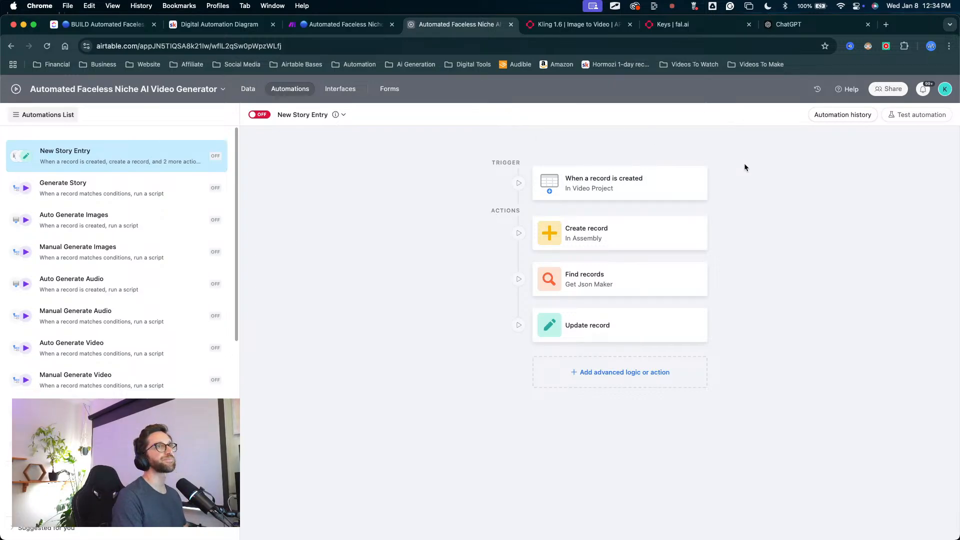
{"action": "left_click", "coordinate": [333, 265]}
{"action": "mouse_move", "coordinate": [332, 264]}
{"action": "left_mouse_down"}
{"action": "mouse_move", "coordinate": [78, 114]}
{"action": "mouse_move", "coordinate": [79, 106]}
{"action": "mouse_move", "coordinate": [210, 95]}
{"action": "left_mouse_up"}
{"action": "key", "text": "Escape"}
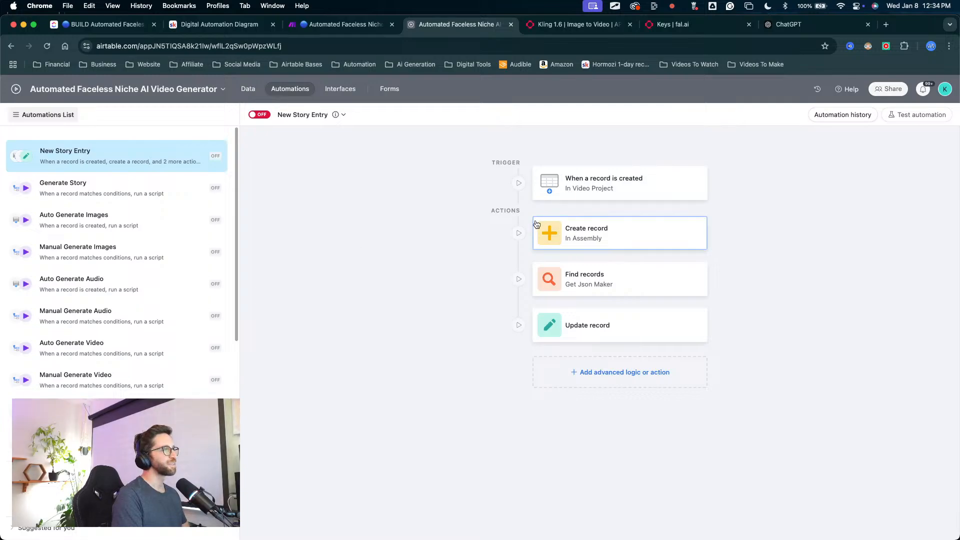
{"action": "key", "text": "ctrl+a"}
{"action": "mouse_move", "coordinate": [368, 392]}
{"action": "left_mouse_down"}
{"action": "mouse_move", "coordinate": [212, 162]}
{"action": "mouse_move", "coordinate": [200, 477]}
{"action": "mouse_move", "coordinate": [199, 153]}
{"action": "left_mouse_up"}
{"action": "key", "text": "Escape"}
{"action": "key", "text": "ctrl+s"}
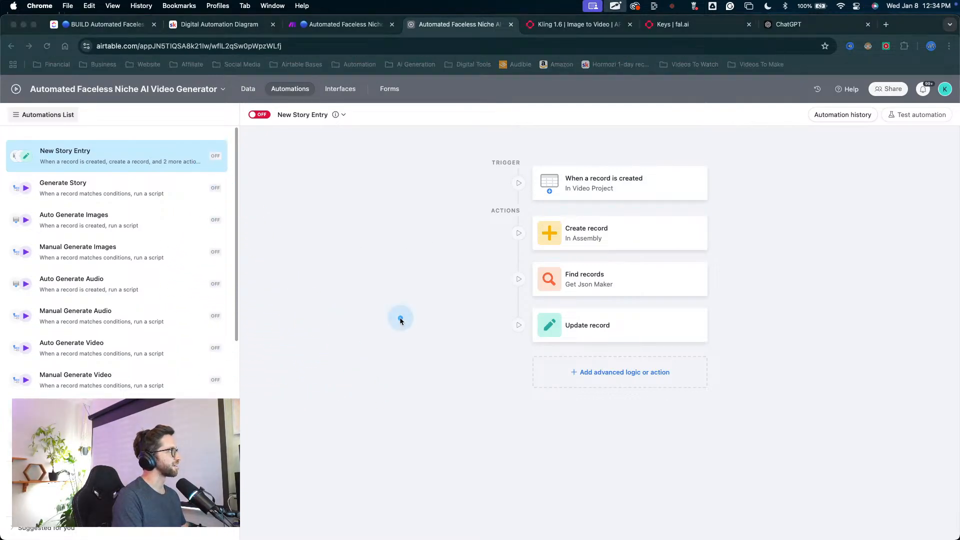
{"action": "key", "text": "ctrl+s"}
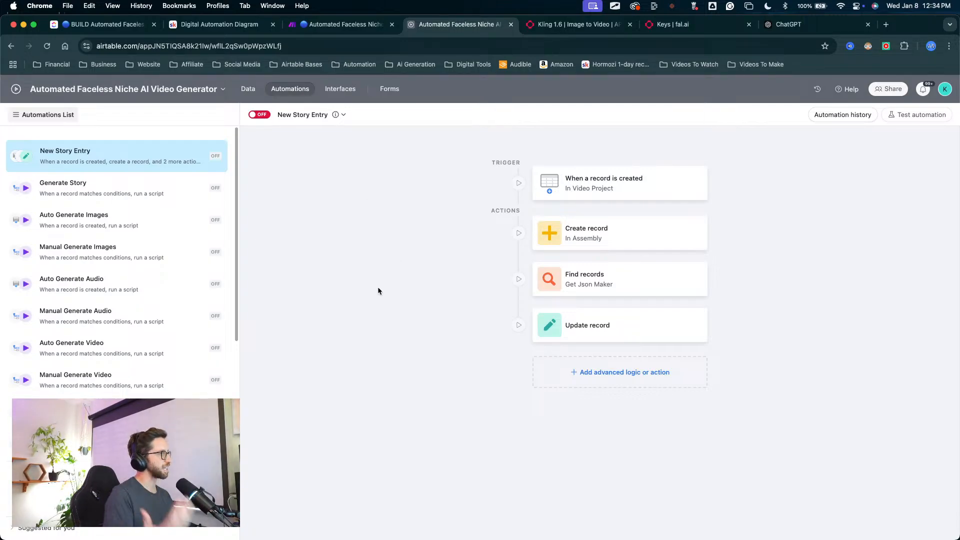
{"action": "key", "text": "ctrl+a"}
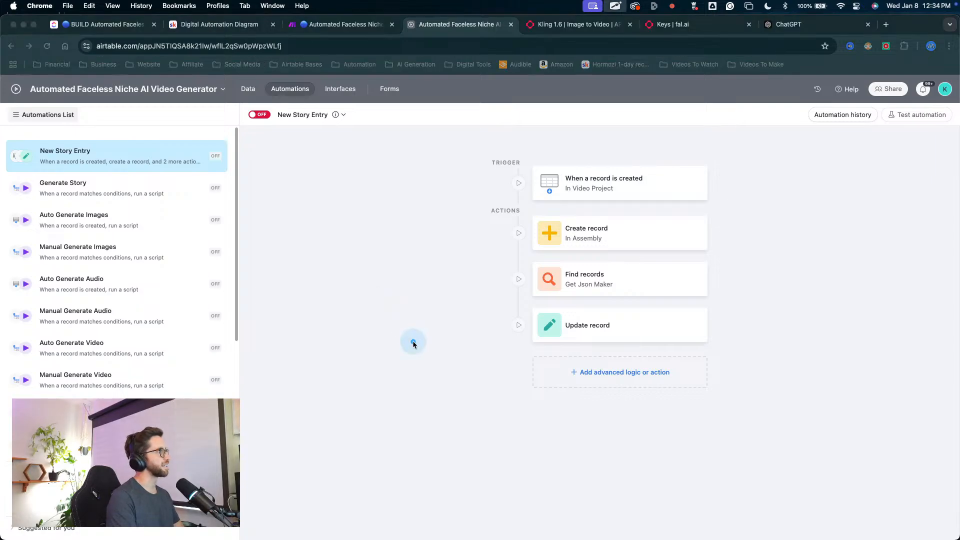
{"action": "mouse_move", "coordinate": [414, 342]}
{"action": "left_mouse_down"}
{"action": "mouse_move", "coordinate": [287, 171]}
{"action": "mouse_move", "coordinate": [206, 363]}
{"action": "mouse_move", "coordinate": [169, 383]}
{"action": "left_mouse_up"}
{"action": "key", "text": "Escape"}
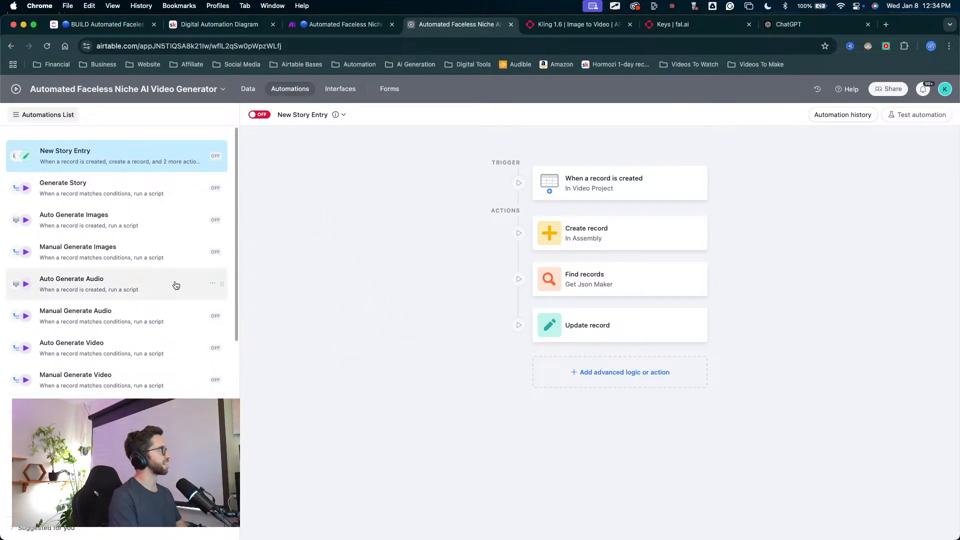
Step: View the base's Video Project and Generation tables and return to the New Story Entry automation
{"action": "left_click", "coordinate": [248, 90]}
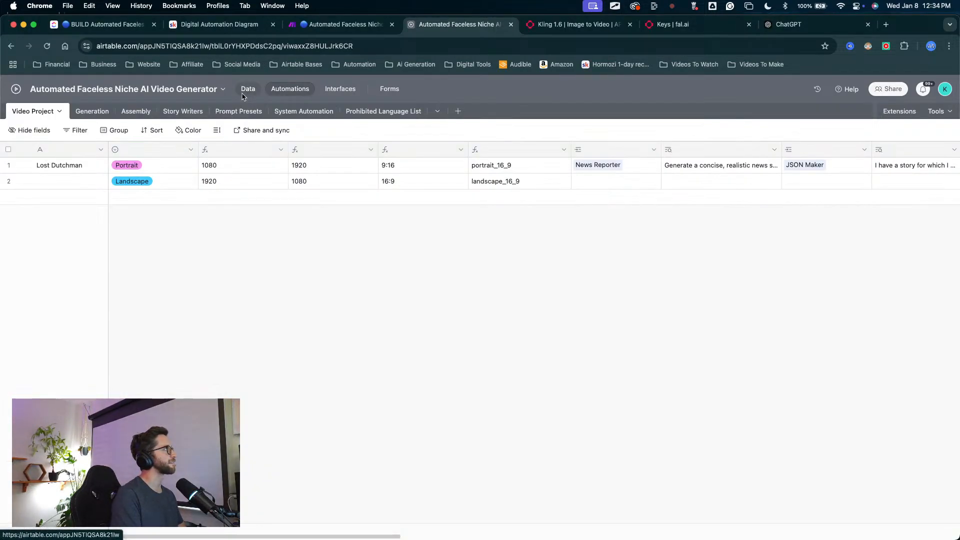
{"action": "left_click", "coordinate": [83, 111]}
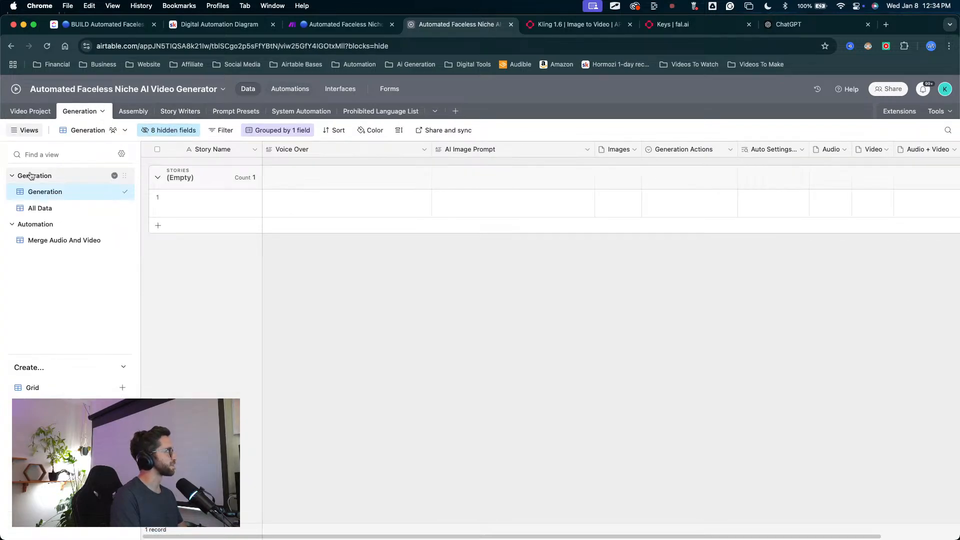
{"action": "left_click", "coordinate": [282, 95]}
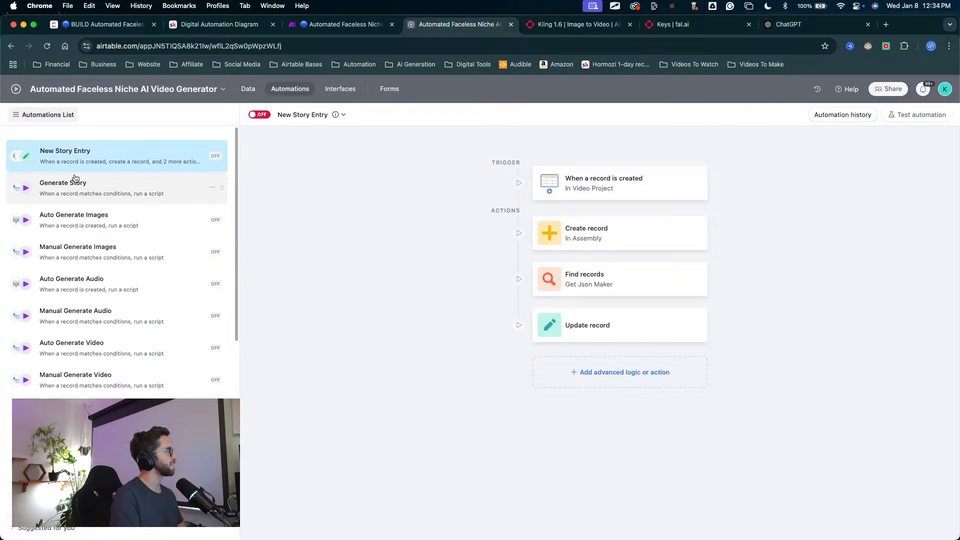
Step: Rename the New Story Entry automation as New Project Entry
{"action": "left_click", "coordinate": [321, 115]}
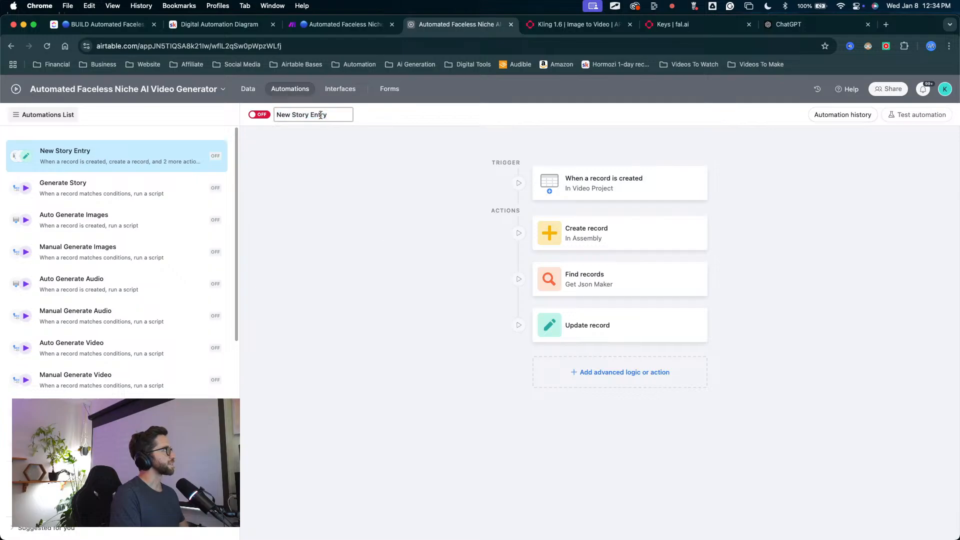
{"action": "key", "text": "BackSpace"}
{"action": "key", "text": "BackSpace"}
{"action": "key", "text": "BackSpace"}
{"action": "key", "text": "BackSpace"}
{"action": "key", "text": "BackSpace"}
{"action": "key", "text": "BackSpace"}
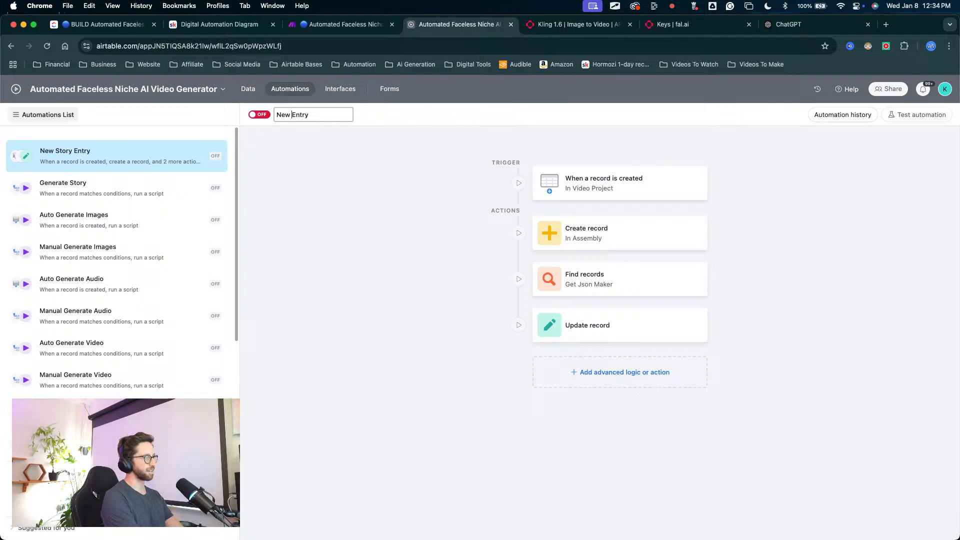
{"action": "type", "text": "pj"}
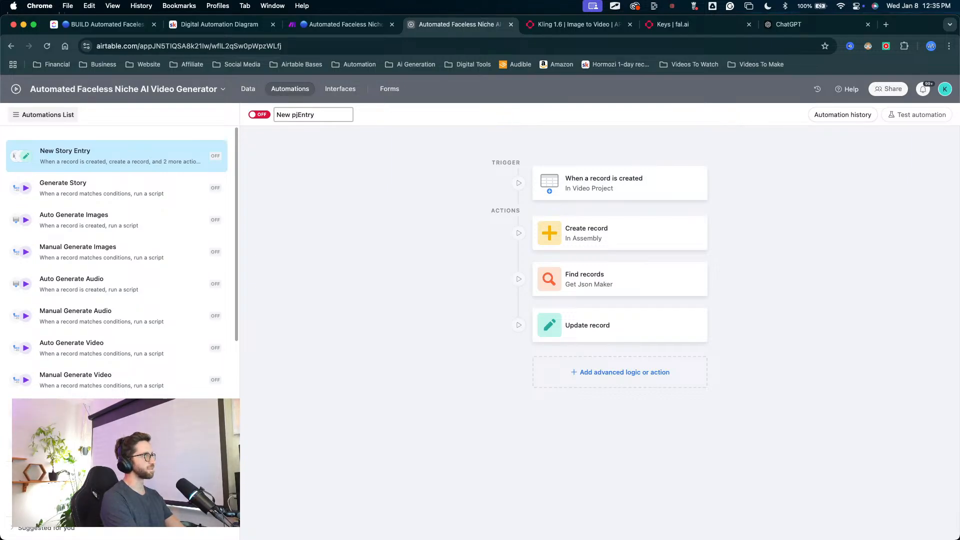
{"action": "key", "text": "BackSpace"}
{"action": "type", "text": "P"}
{"action": "type", "text": "ro"}
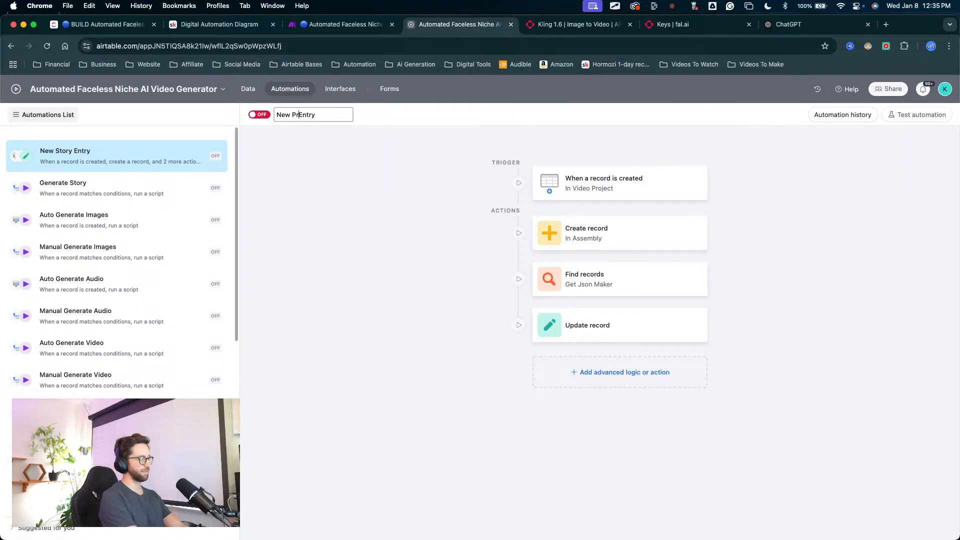
{"action": "type", "text": "ject"}
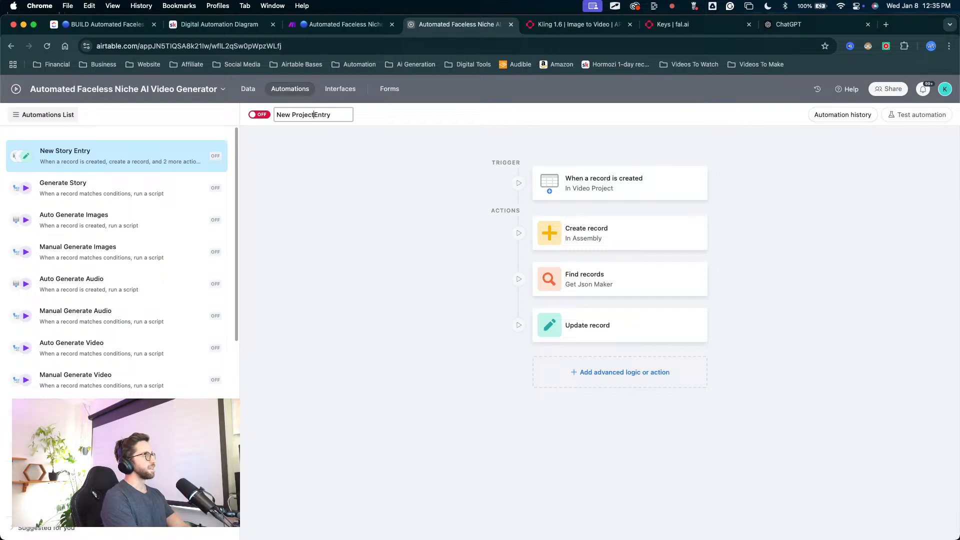
{"action": "key", "text": "Return"}
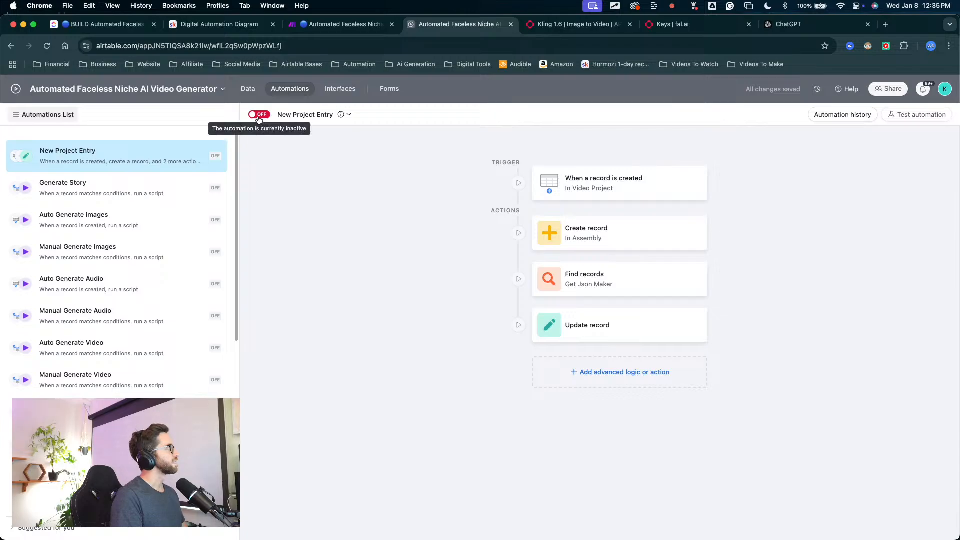
Step: Go back to the base's data and view the Video Project table in its All Data & Fields view
{"action": "left_click", "coordinate": [245, 91]}
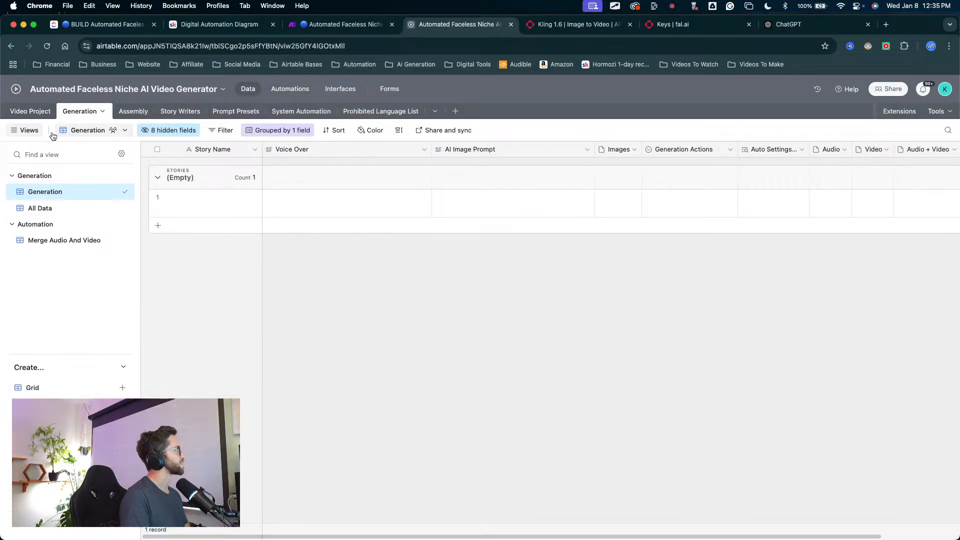
{"action": "left_click", "coordinate": [31, 111]}
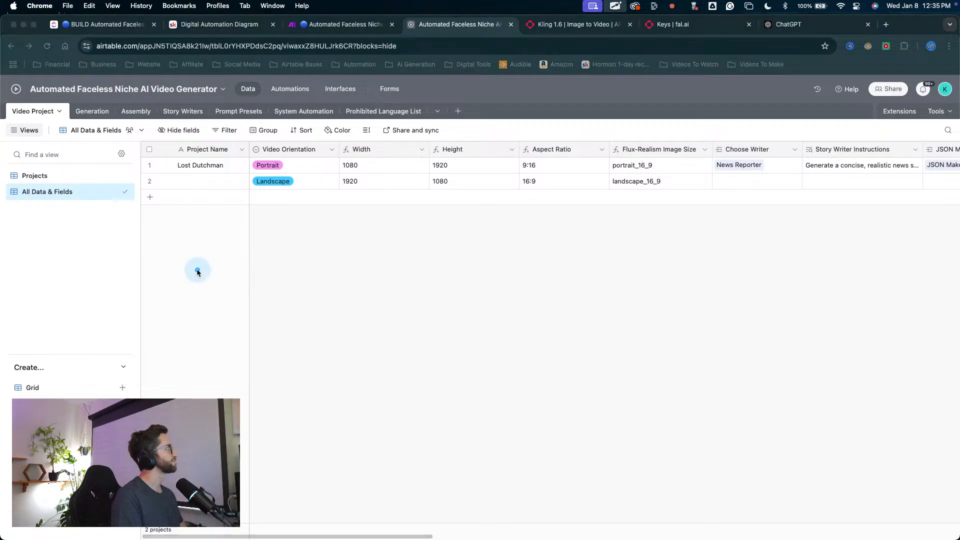
{"action": "left_click", "coordinate": [164, 262]}
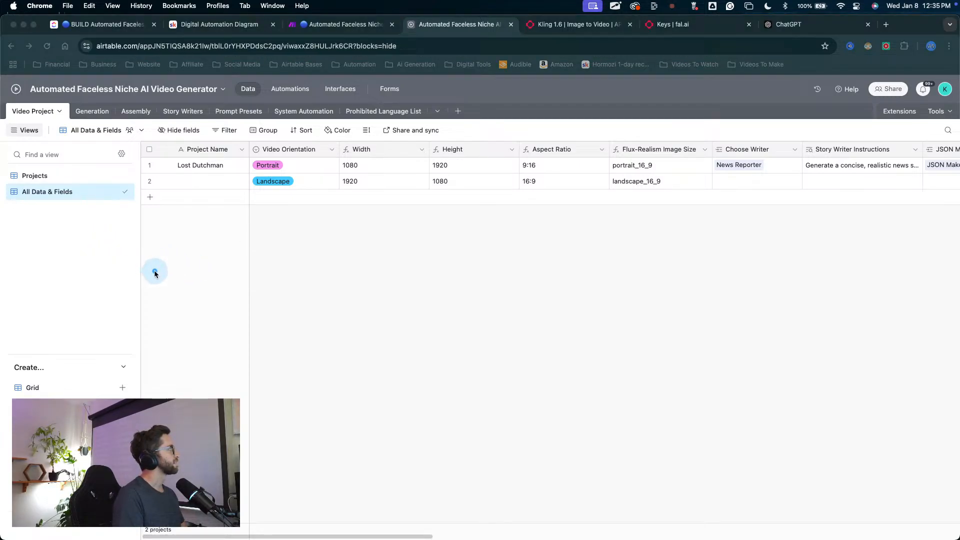
{"action": "left_click", "coordinate": [150, 192]}
{"action": "left_click_drag", "start_coordinate": [66, 302], "coordinate": [39, 187]}
{"action": "key", "text": "Escape"}
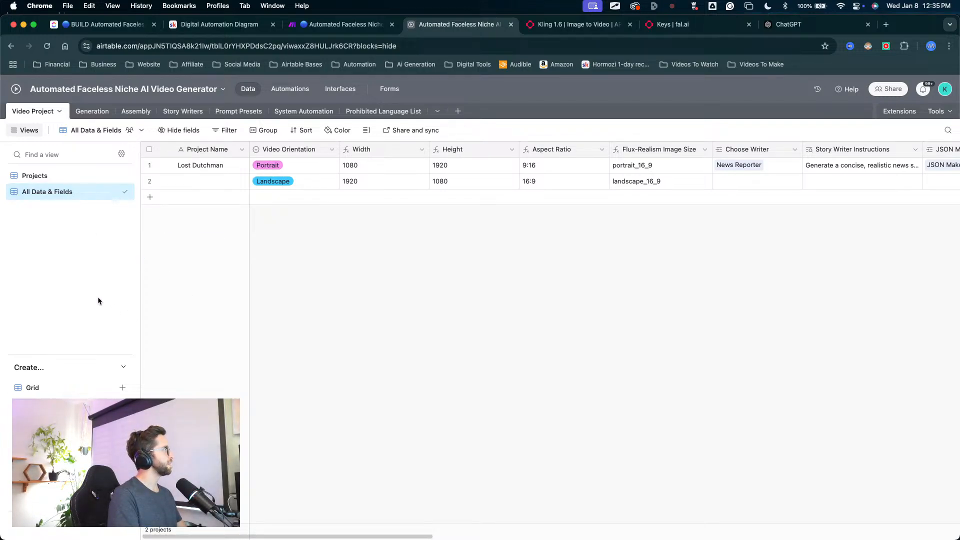
{"action": "mouse_move", "coordinate": [94, 295]}
{"action": "left_mouse_down"}
{"action": "mouse_move", "coordinate": [63, 213]}
{"action": "mouse_move", "coordinate": [33, 177]}
{"action": "mouse_move", "coordinate": [41, 188]}
{"action": "mouse_move", "coordinate": [49, 172]}
{"action": "mouse_move", "coordinate": [49, 212]}
{"action": "mouse_move", "coordinate": [39, 171]}
{"action": "left_mouse_up"}
{"action": "key", "text": "Escape"}
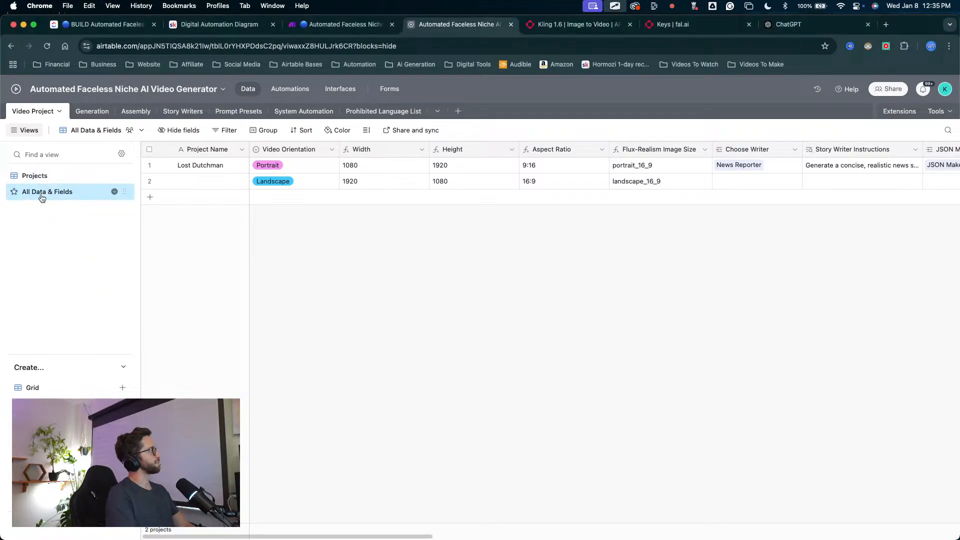
Step: Compare the Video Project table's Projects view with All Data & Fields and look through the full set of fields
{"action": "left_click", "coordinate": [33, 176]}
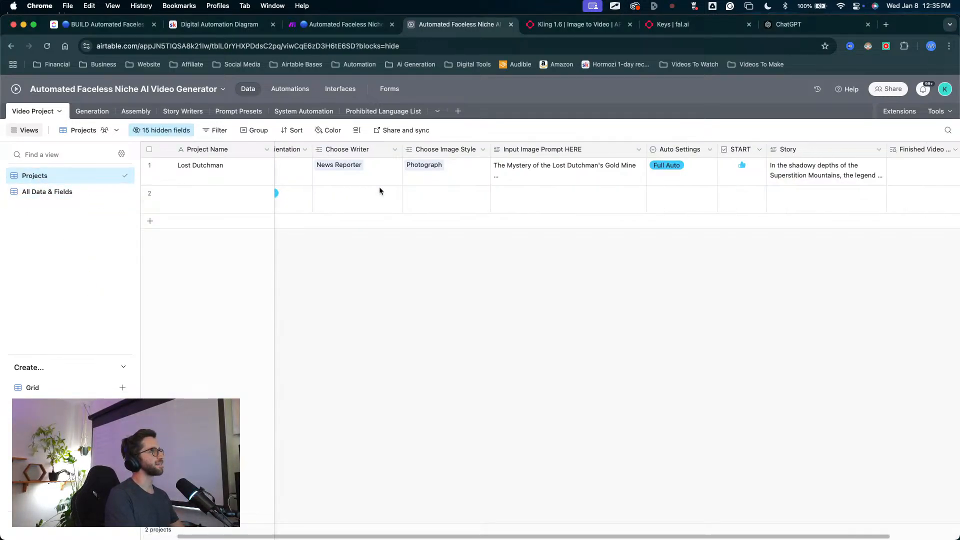
{"action": "mouse_move", "coordinate": [44, 311]}
{"action": "left_mouse_down"}
{"action": "mouse_move", "coordinate": [34, 309]}
{"action": "mouse_move", "coordinate": [52, 196]}
{"action": "left_mouse_up"}
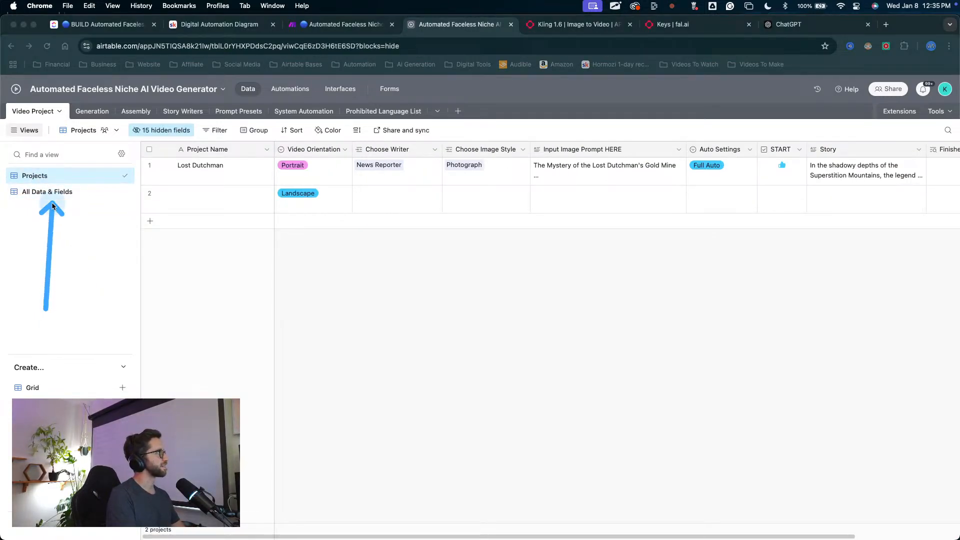
{"action": "key", "text": "Escape"}
{"action": "left_click", "coordinate": [53, 195]}
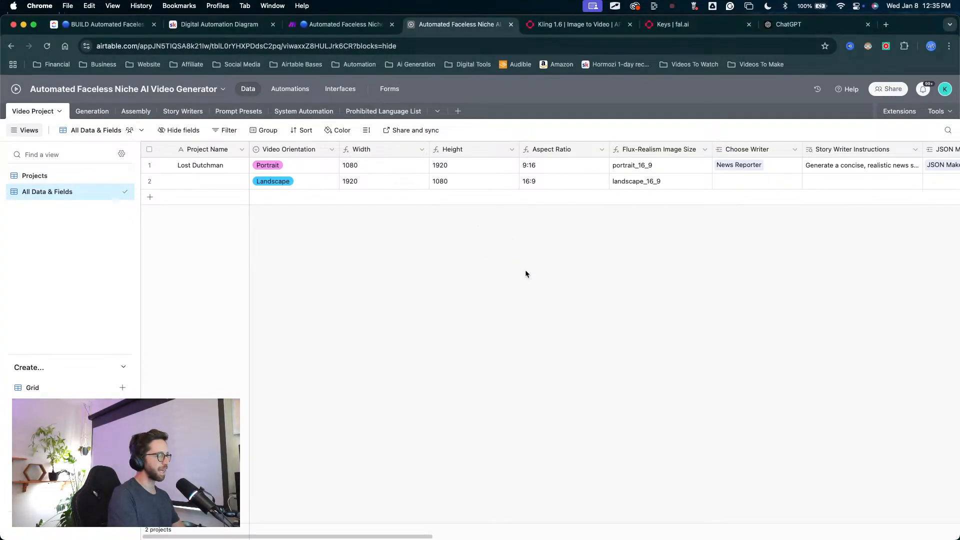
{"action": "scroll", "coordinate": [535, 270], "scroll_direction": "right", "scroll_amount": 7}
{"action": "scroll", "coordinate": [540, 205], "scroll_direction": "right", "scroll_amount": 10}
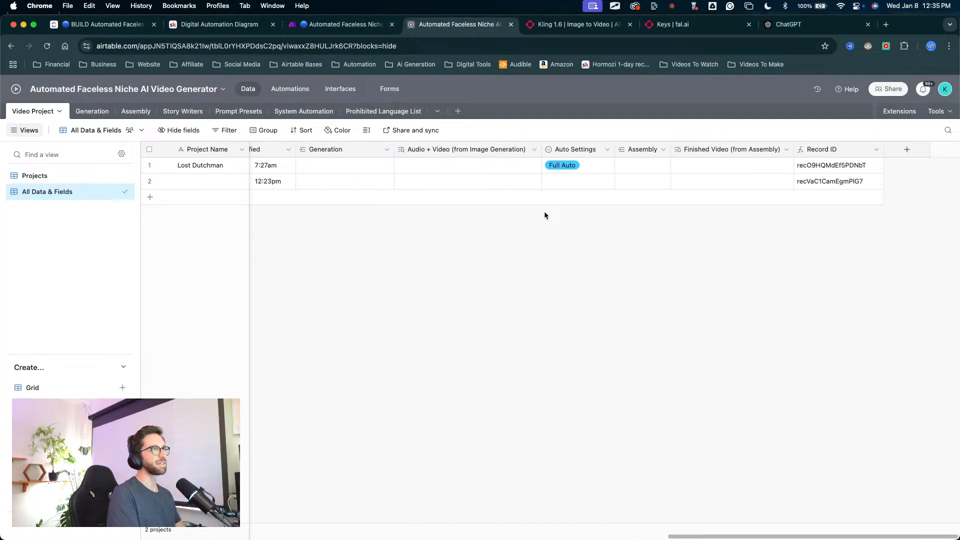
{"action": "scroll", "coordinate": [544, 211], "scroll_direction": "left", "scroll_amount": 5}
{"action": "scroll", "coordinate": [544, 211], "scroll_direction": "left", "scroll_amount": 8}
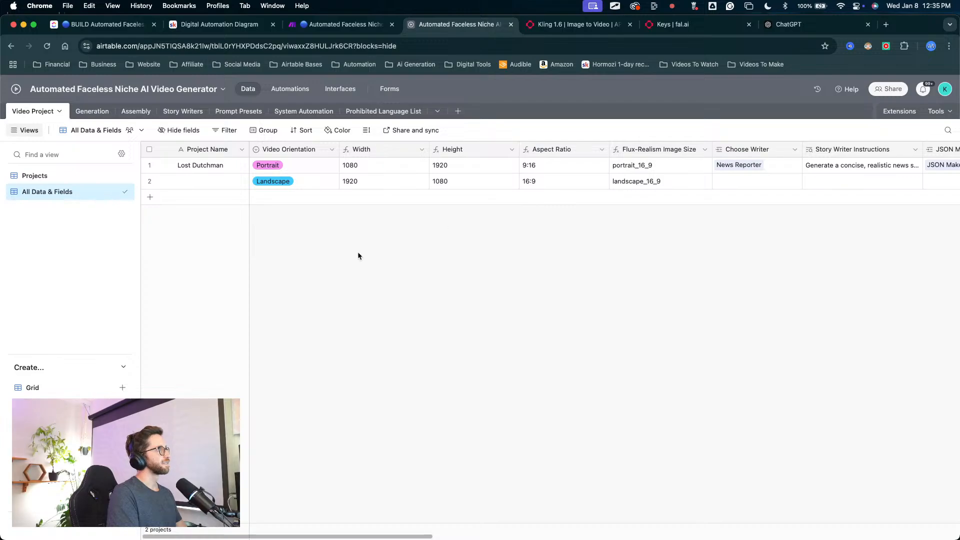
Step: Add an empty record to the Video Project table and look over its Story Writer Instructions, JSON Maker and JSON Instructions fields
{"action": "left_click", "coordinate": [149, 197]}
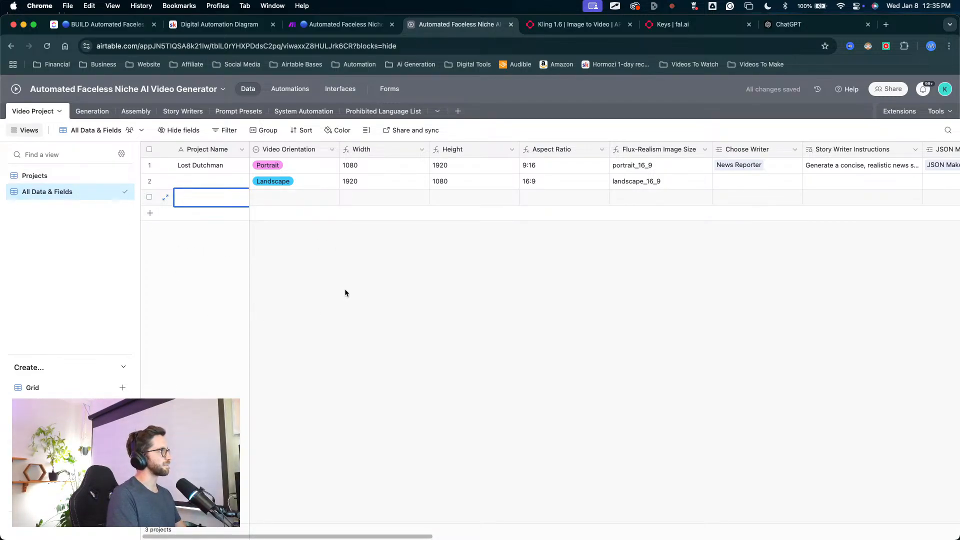
{"action": "mouse_move", "coordinate": [336, 359]}
{"action": "left_mouse_down"}
{"action": "mouse_move", "coordinate": [251, 214]}
{"action": "mouse_move", "coordinate": [220, 188]}
{"action": "mouse_move", "coordinate": [234, 193]}
{"action": "left_mouse_up"}
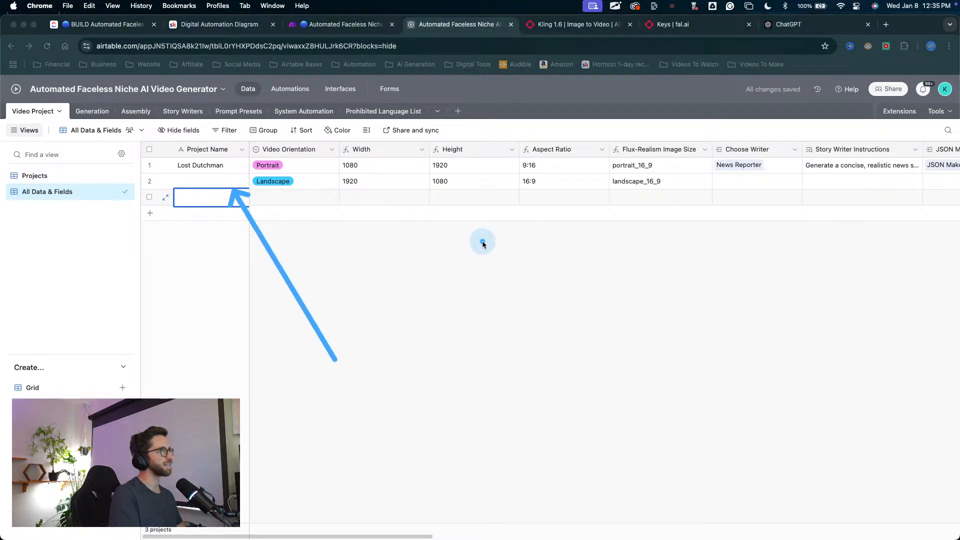
{"action": "key", "text": "ctrl+s"}
{"action": "key", "text": "ctrl+s"}
{"action": "key", "text": "Escape"}
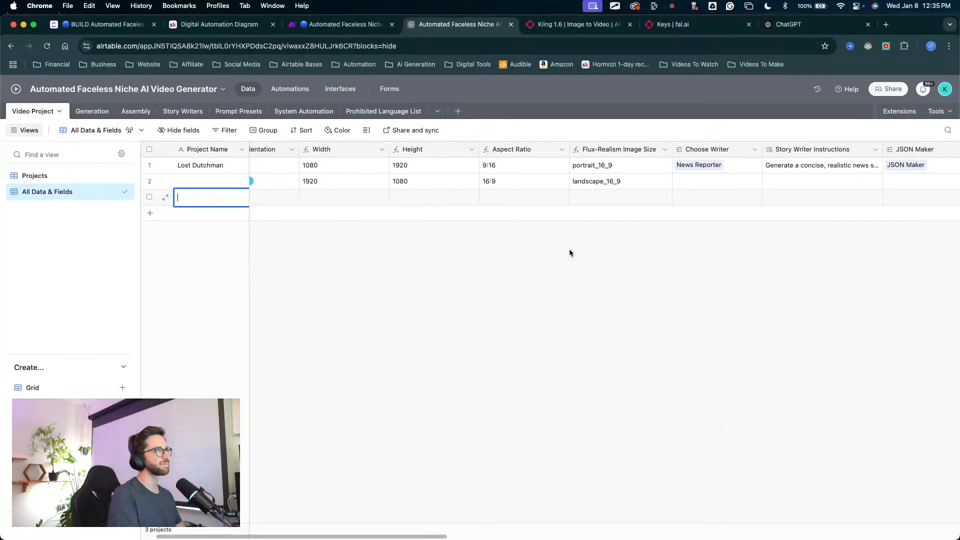
{"action": "scroll", "coordinate": [569, 248], "scroll_direction": "right", "scroll_amount": 10}
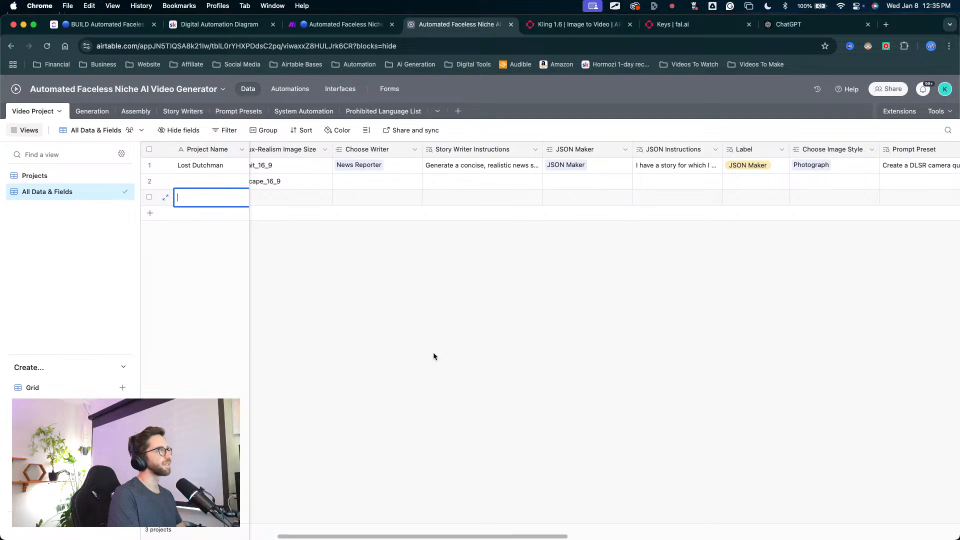
{"action": "mouse_move", "coordinate": [417, 366]}
{"action": "left_mouse_down"}
{"action": "mouse_move", "coordinate": [509, 176]}
{"action": "mouse_move", "coordinate": [685, 275]}
{"action": "left_mouse_up"}
{"action": "key", "text": "Escape"}
{"action": "scroll", "coordinate": [750, 275], "scroll_direction": "right", "scroll_amount": 3}
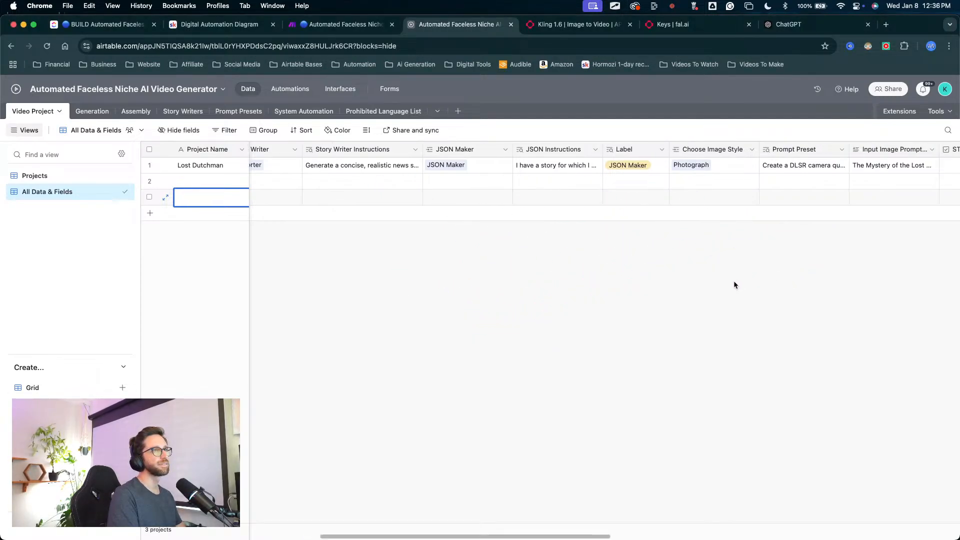
{"action": "scroll", "coordinate": [706, 295], "scroll_direction": "right", "scroll_amount": 3}
{"action": "scroll", "coordinate": [681, 301], "scroll_direction": "left", "scroll_amount": 5}
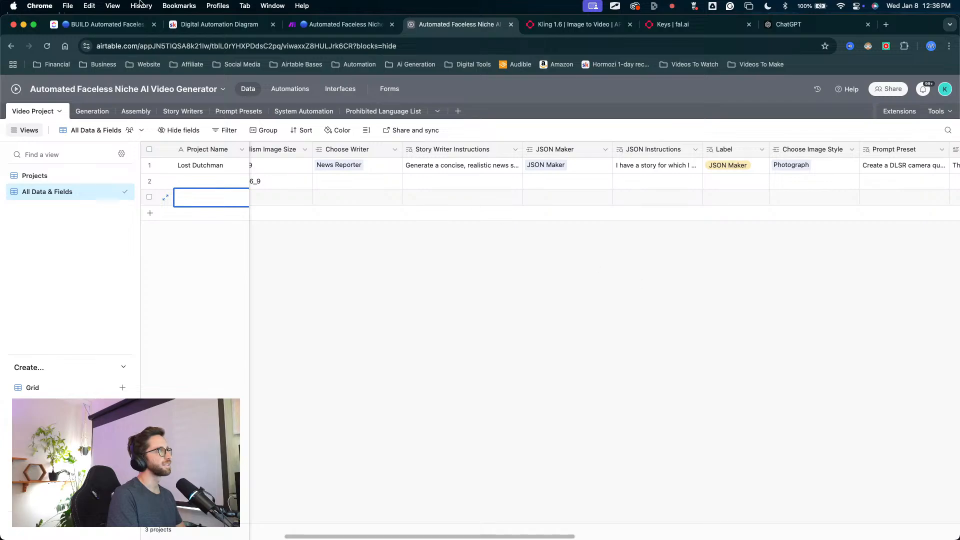
Step: Return to the automations and view the New Project Entry automation with its status switch
{"action": "left_click", "coordinate": [289, 89]}
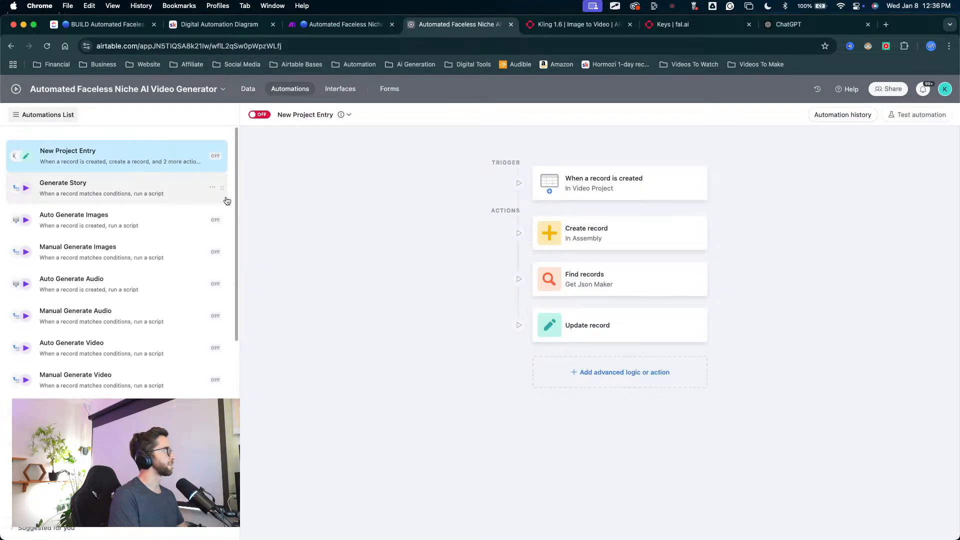
{"action": "key", "text": "ctrl+a"}
{"action": "mouse_move", "coordinate": [264, 236]}
{"action": "left_mouse_down"}
{"action": "mouse_move", "coordinate": [246, 139]}
{"action": "mouse_move", "coordinate": [256, 118]}
{"action": "left_mouse_up"}
{"action": "key", "text": "Escape"}
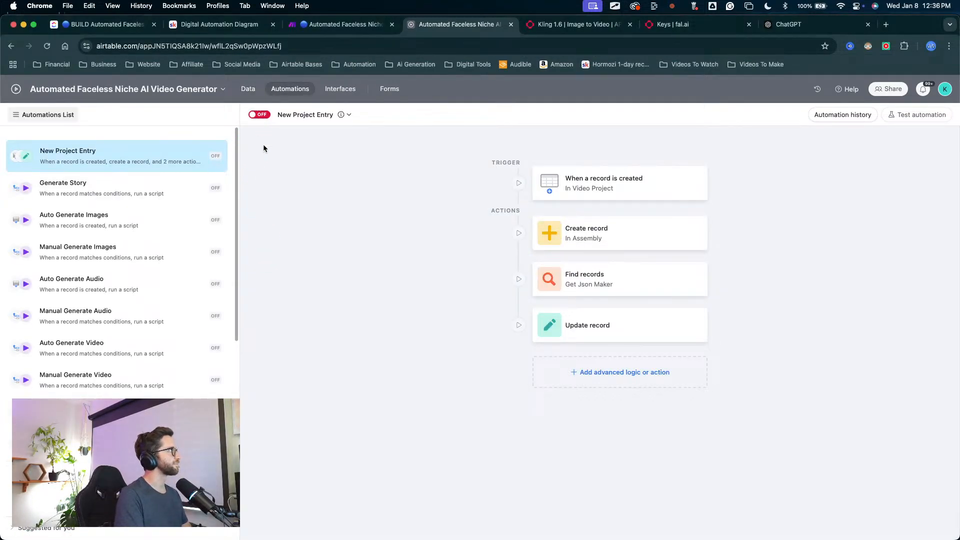
Step: Turn on the New Project Entry automation
{"action": "left_click", "coordinate": [259, 115]}
{"action": "key", "text": "ctrl+a"}
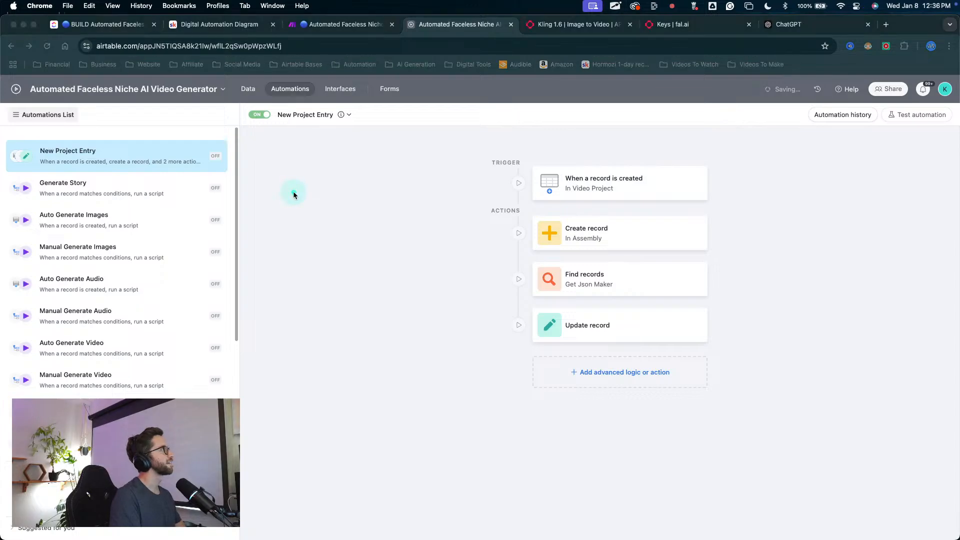
{"action": "key", "text": "2"}
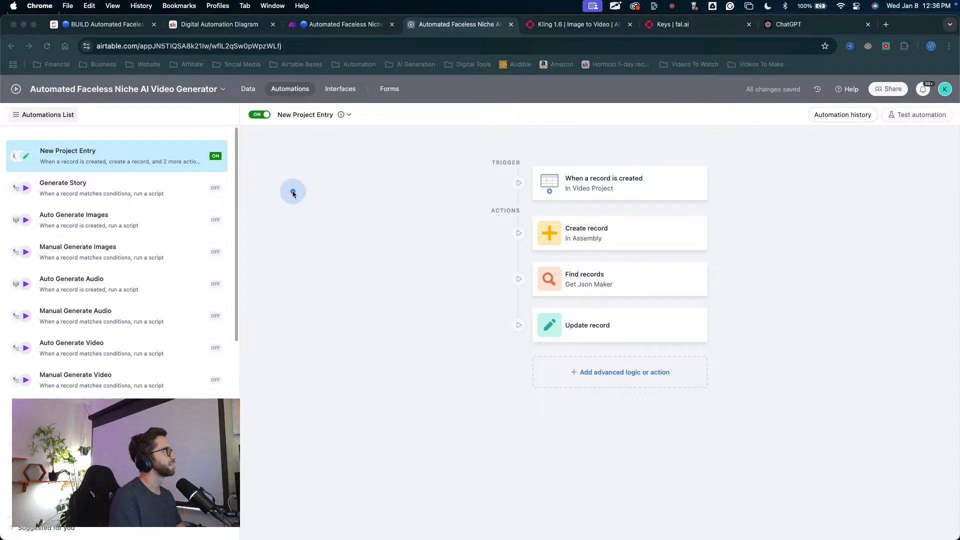
{"action": "key", "text": "Escape"}
Step: Return to the base's data and add an empty record to the Video Project table
{"action": "left_click", "coordinate": [249, 89]}
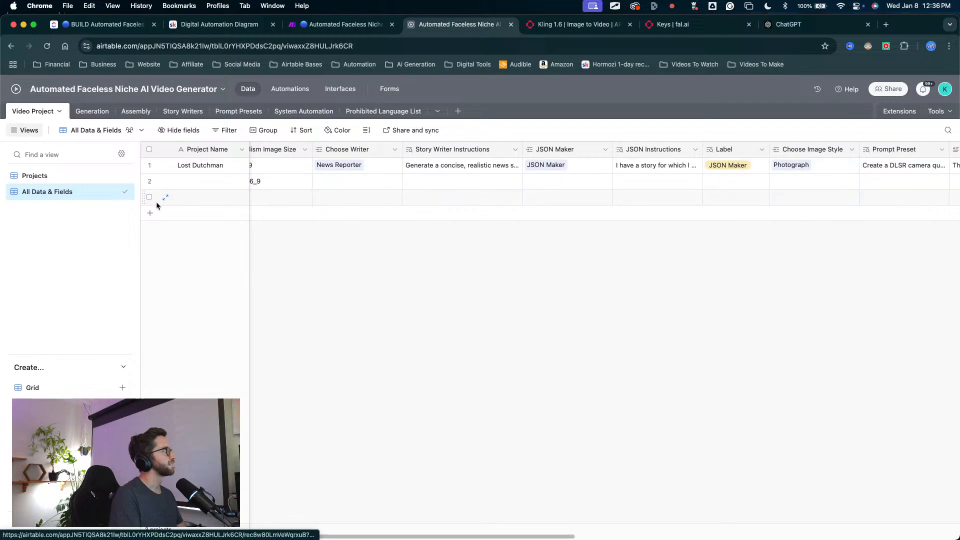
{"action": "left_click", "coordinate": [165, 213]}
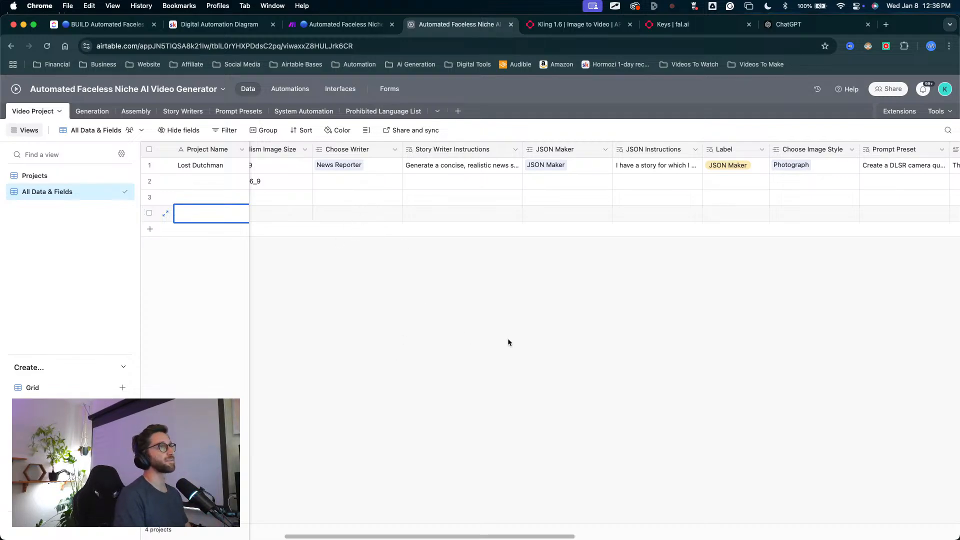
{"action": "key", "text": "Caps_Lock"}
{"action": "key", "text": "Caps_Lock"}
{"action": "key", "text": "Caps_Lock"}
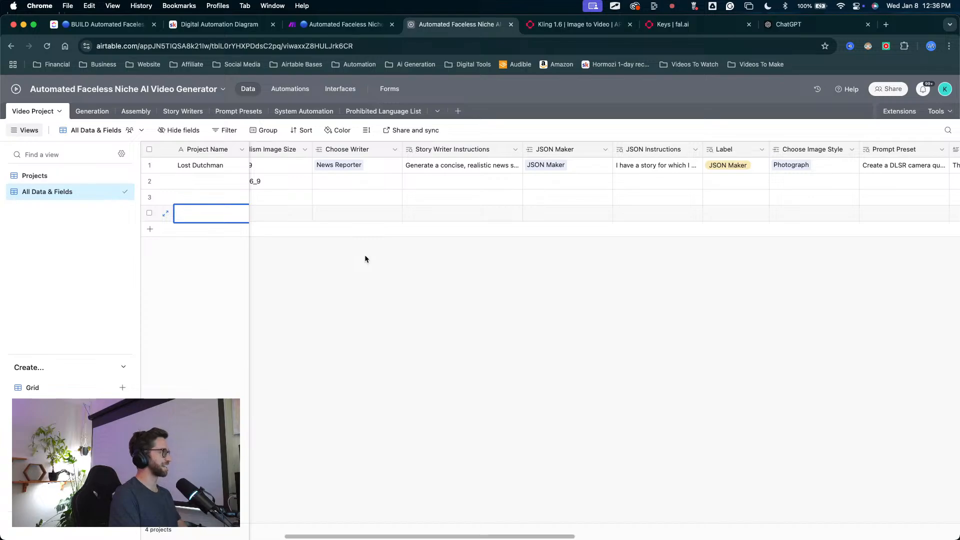
Step: Look across the new Video Project record's fields and check its JSON Maker, JSON Instructions and Label
{"action": "scroll", "coordinate": [370, 255], "scroll_direction": "left", "scroll_amount": 5}
{"action": "scroll", "coordinate": [473, 238], "scroll_direction": "right", "scroll_amount": 15}
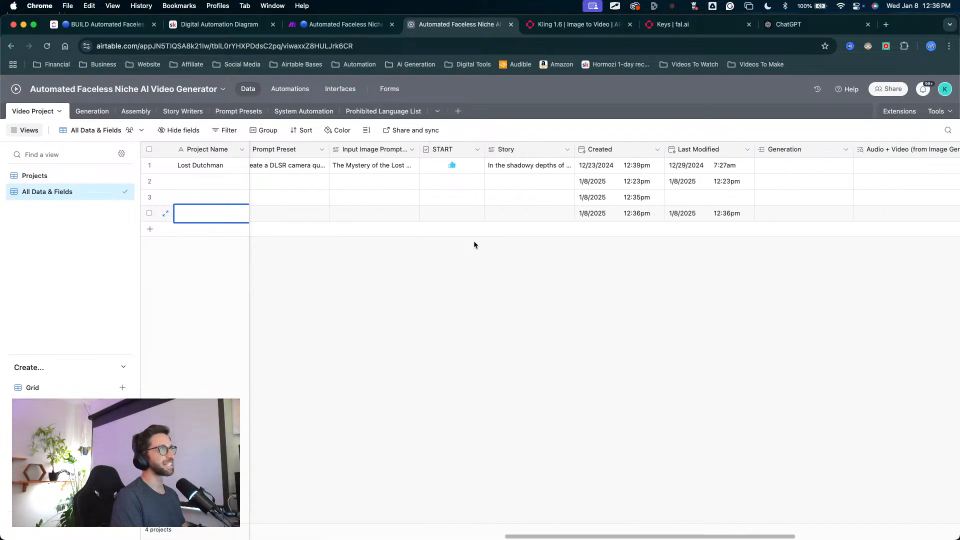
{"action": "left_click", "coordinate": [490, 270]}
{"action": "scroll", "coordinate": [490, 271], "scroll_direction": "left", "scroll_amount": 8}
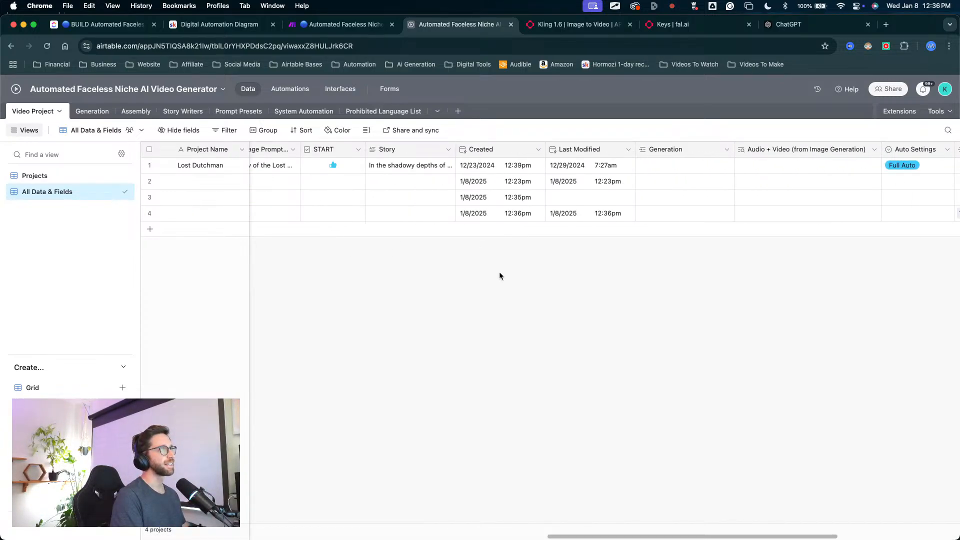
{"action": "scroll", "coordinate": [487, 260], "scroll_direction": "left", "scroll_amount": 4}
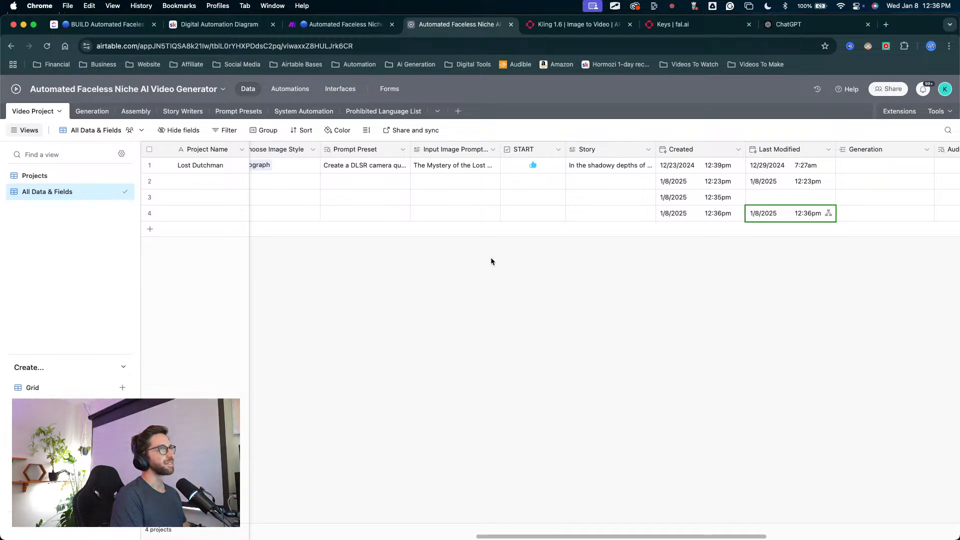
{"action": "scroll", "coordinate": [490, 258], "scroll_direction": "left", "scroll_amount": 5}
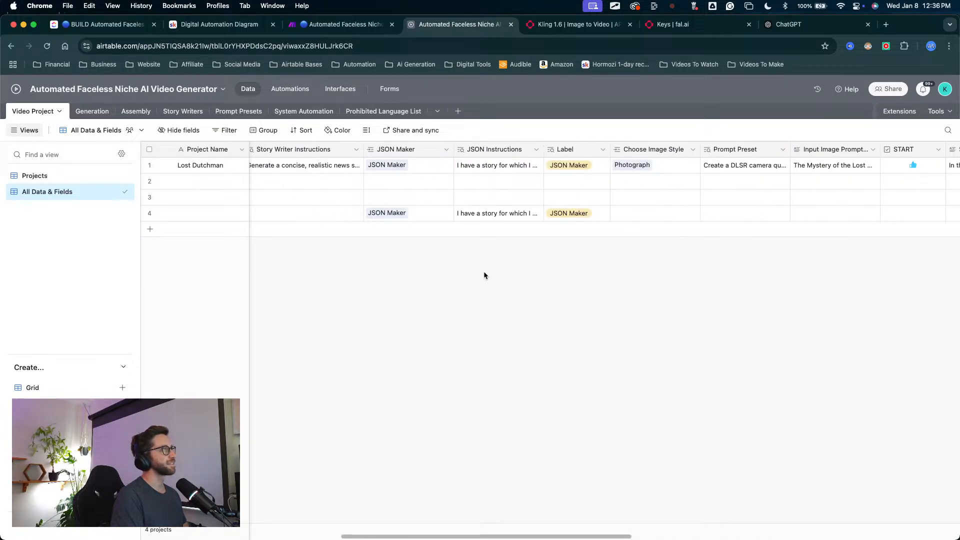
{"action": "mouse_move", "coordinate": [445, 360]}
{"action": "left_mouse_down"}
{"action": "mouse_move", "coordinate": [393, 285]}
{"action": "mouse_move", "coordinate": [397, 215]}
{"action": "mouse_move", "coordinate": [525, 220]}
{"action": "mouse_move", "coordinate": [398, 231]}
{"action": "left_mouse_up"}
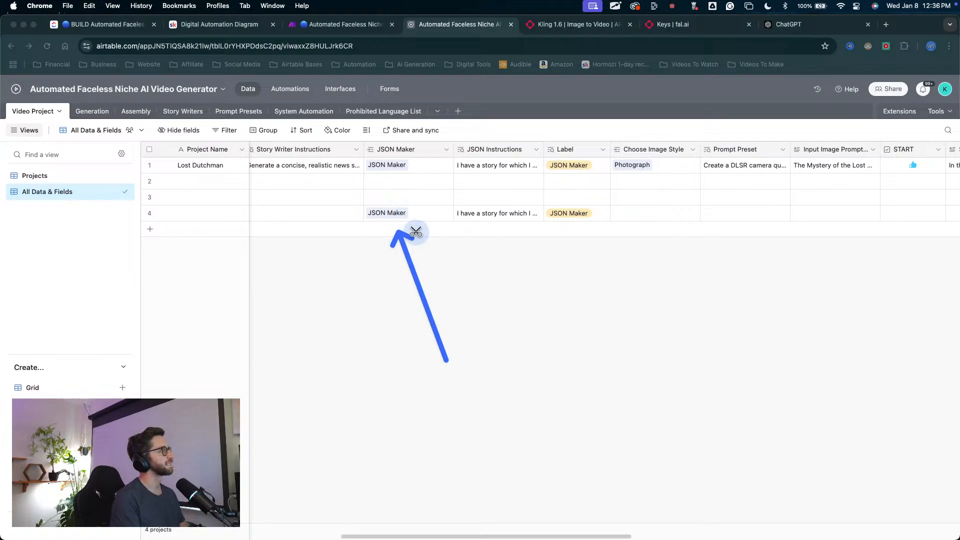
{"action": "key", "text": "Escape"}
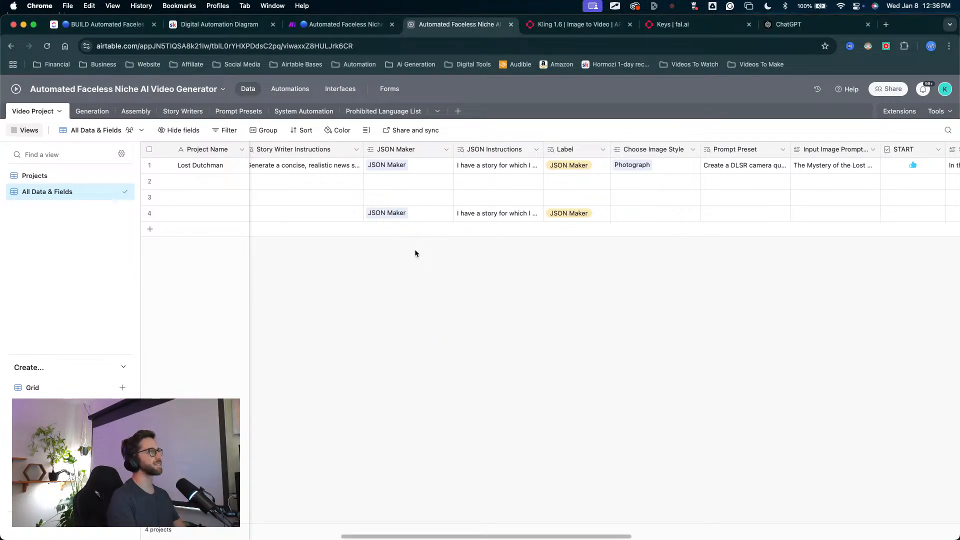
Step: Open the System Automation table and select the System record's empty System Instructions cell
{"action": "left_click", "coordinate": [315, 112]}
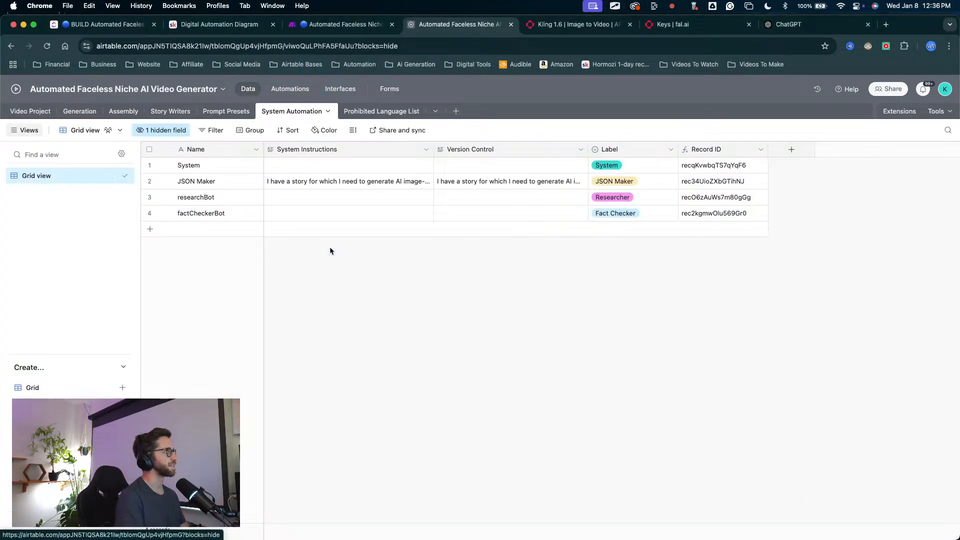
{"action": "left_click_drag", "start_coordinate": [386, 290], "coordinate": [280, 167]}
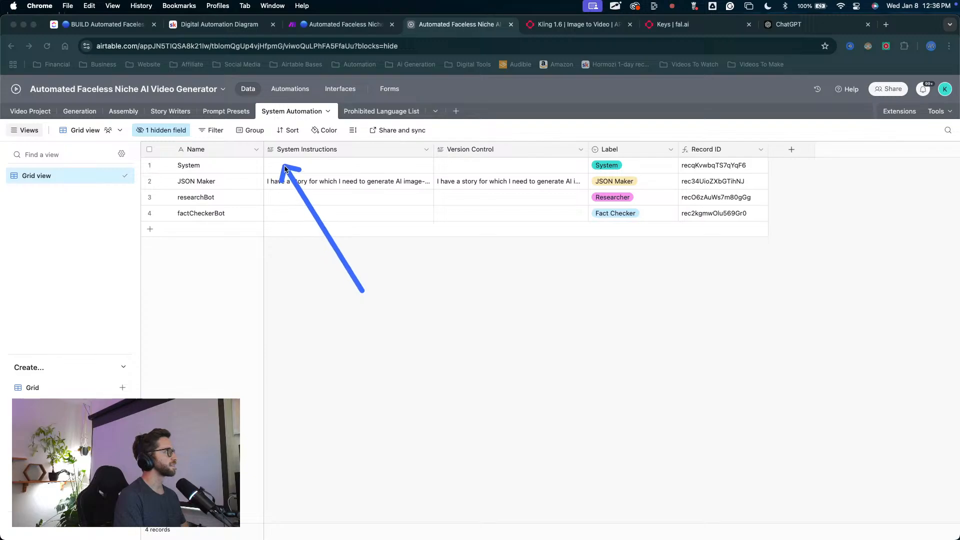
{"action": "key", "text": "Escape"}
{"action": "left_click", "coordinate": [284, 165]}
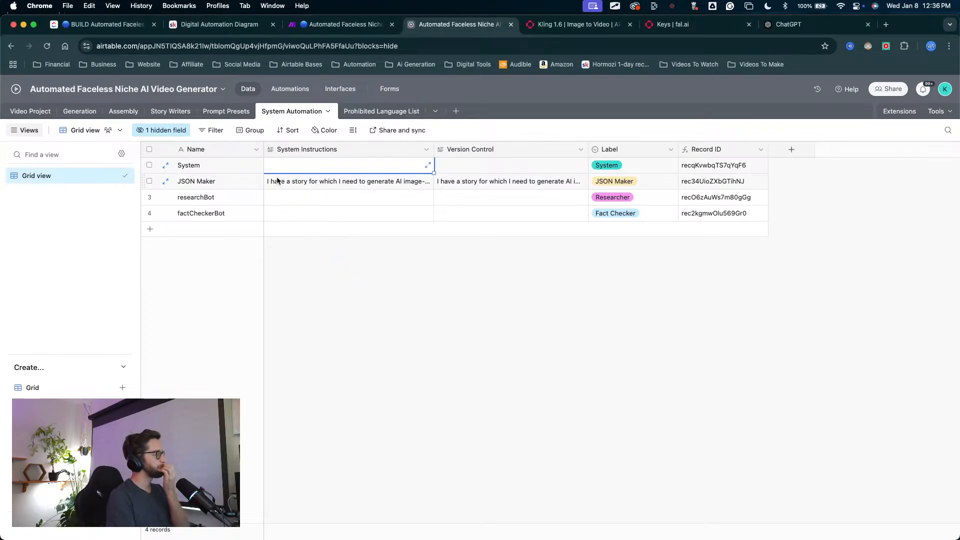
Step: In a new browser tab, open the Airtable base Ai Automated Faceless Story Generator Full Step By Step and its System Automation table
{"action": "left_click", "coordinate": [885, 24]}
{"action": "left_click", "coordinate": [354, 64]}
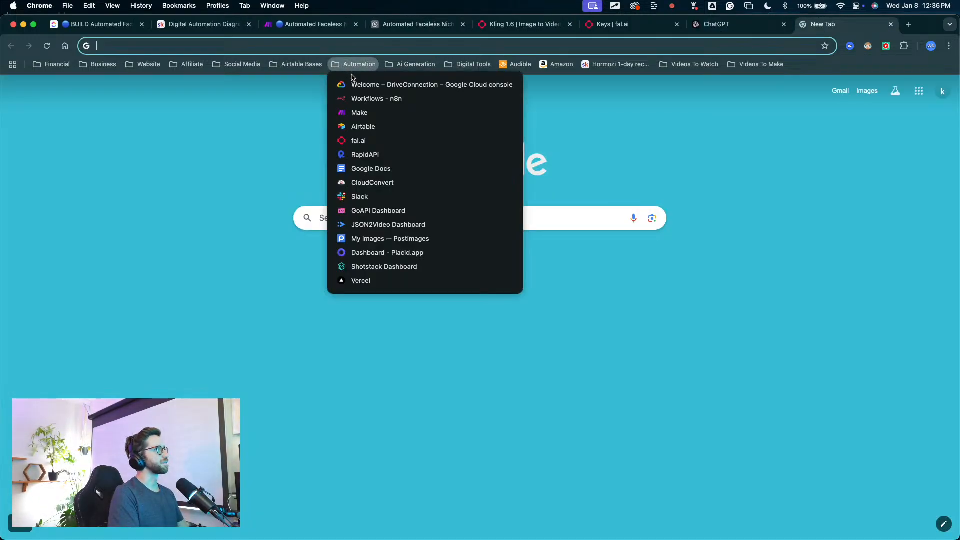
{"action": "left_click", "coordinate": [359, 127]}
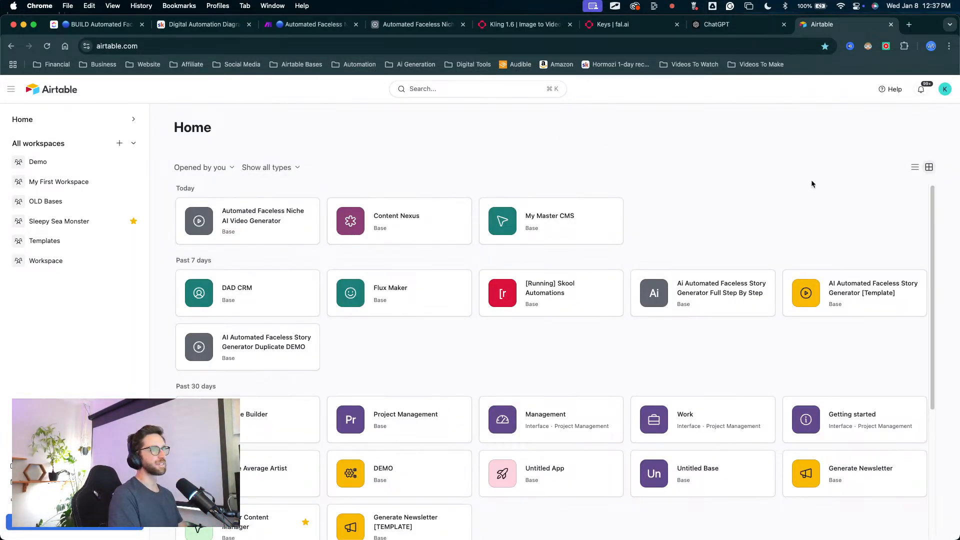
{"action": "left_click", "coordinate": [709, 300]}
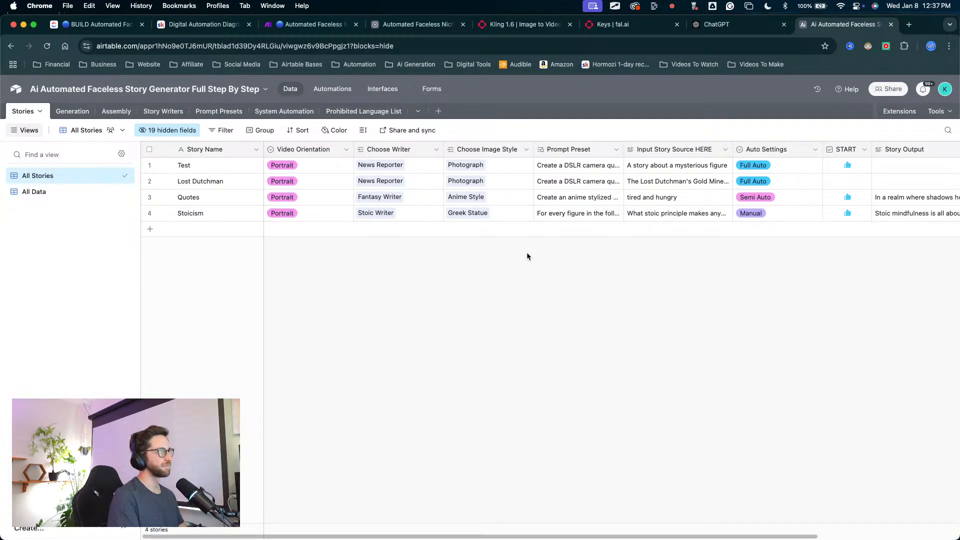
{"action": "left_click", "coordinate": [283, 111]}
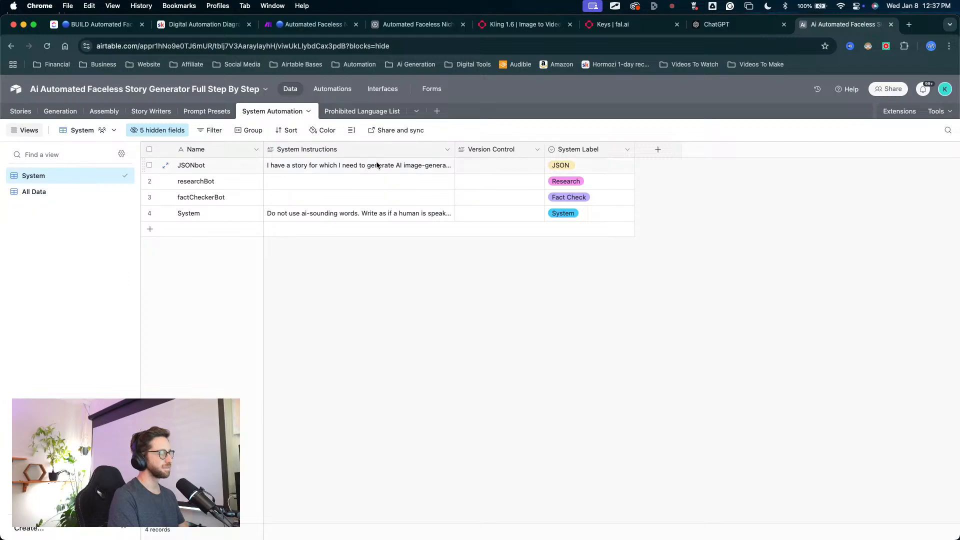
Step: Copy this base's System record instructions into the System record's System Instructions in the Automated Faceless Niche AI Video Generator base
{"action": "left_click", "coordinate": [320, 168]}
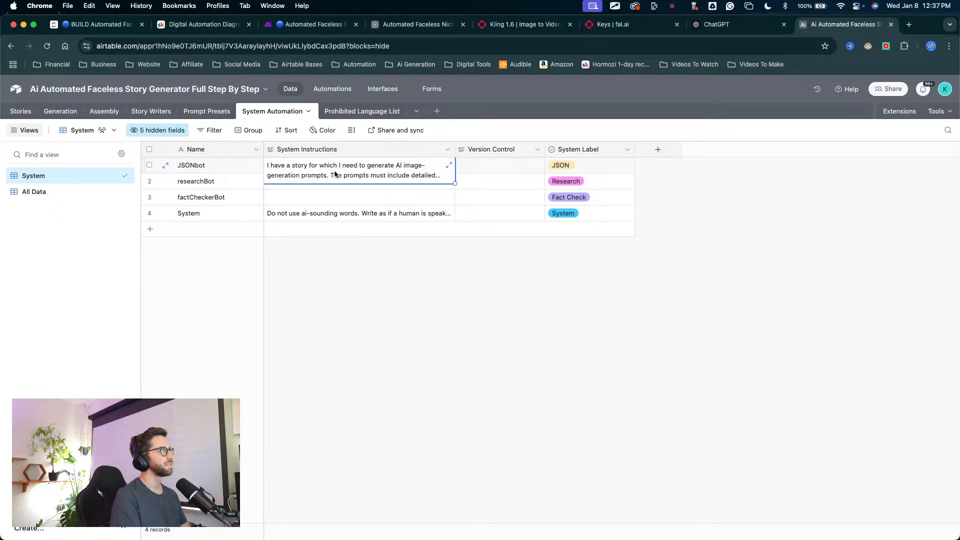
{"action": "left_click", "coordinate": [363, 220]}
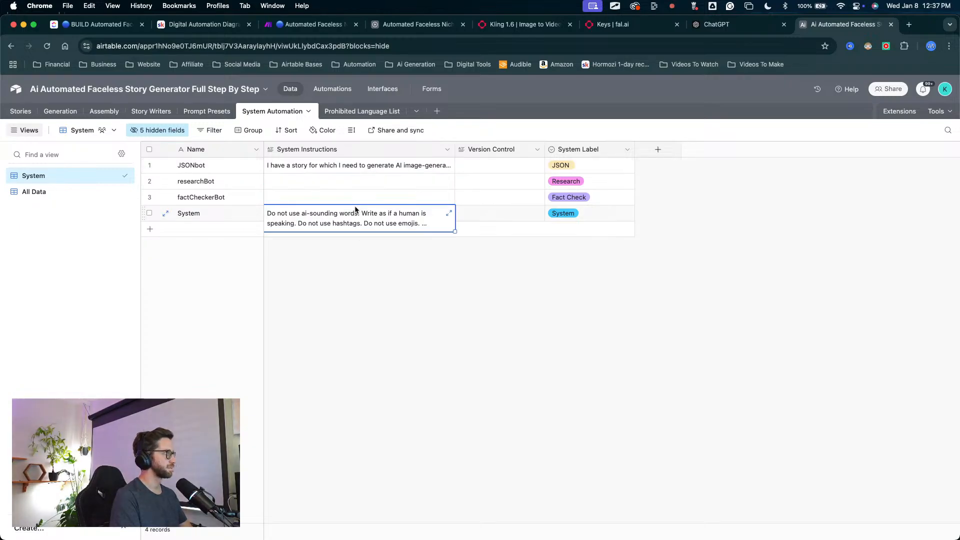
{"action": "key", "text": "super+c"}
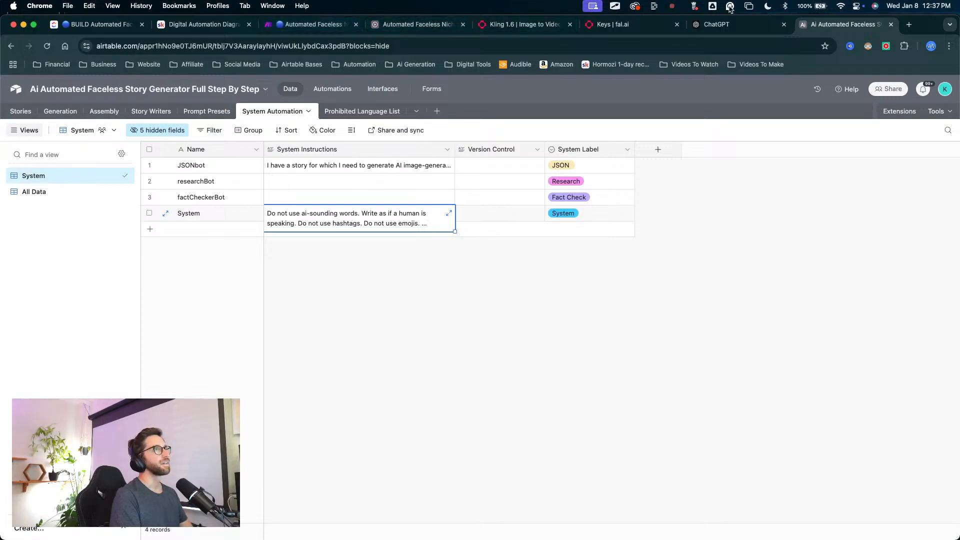
{"action": "left_click_drag", "start_coordinate": [821, 29], "coordinate": [698, 31]}
{"action": "left_click", "coordinate": [415, 24]}
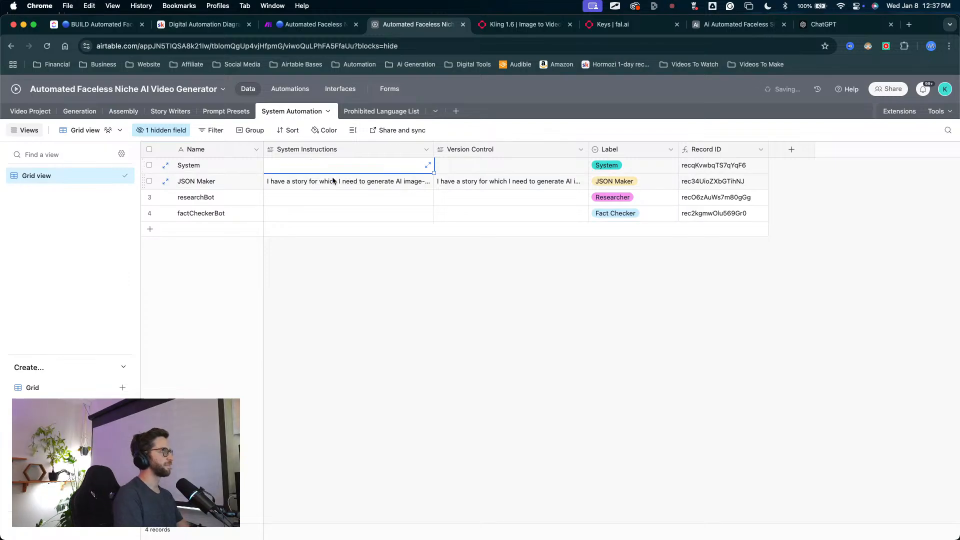
{"action": "key", "text": "super+v"}
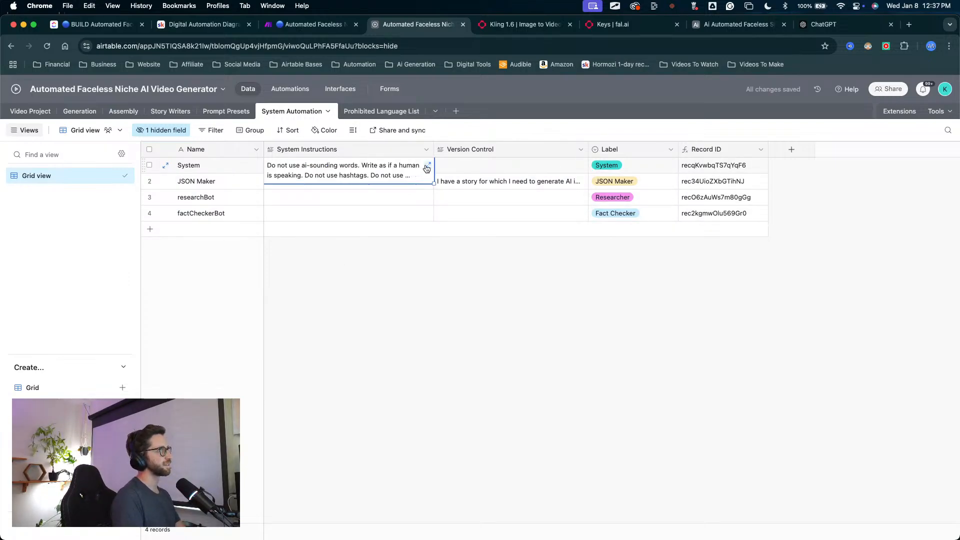
Step: Read the System record's full System Instructions in expanded form, including the line about words and phrases not to use
{"action": "left_click", "coordinate": [427, 167]}
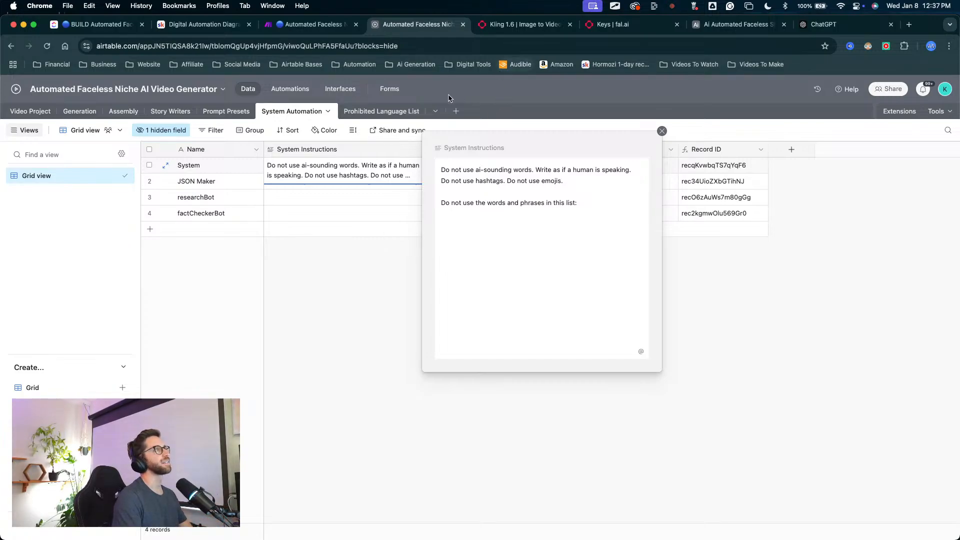
{"action": "left_click", "coordinate": [370, 261]}
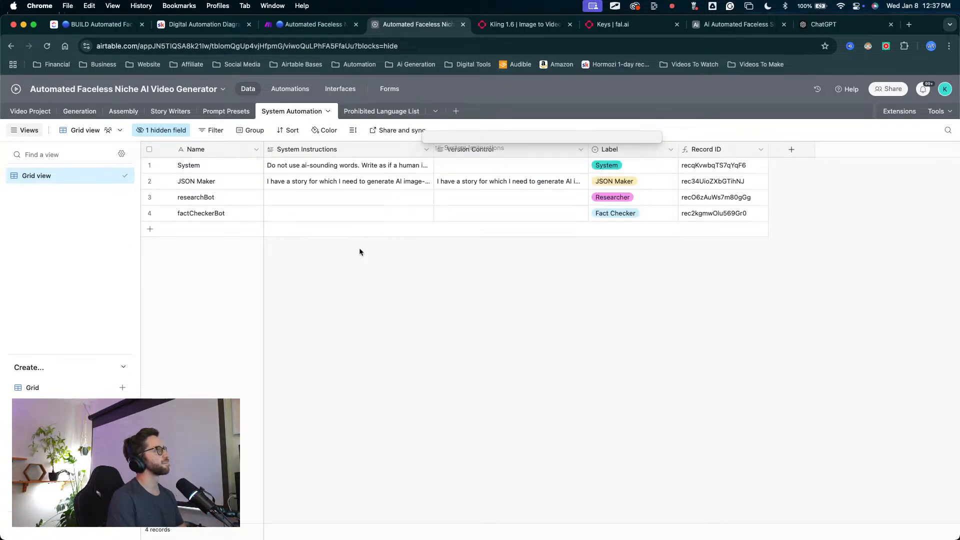
{"action": "mouse_move", "coordinate": [361, 323]}
{"action": "left_mouse_down"}
{"action": "mouse_move", "coordinate": [290, 121]}
{"action": "mouse_move", "coordinate": [233, 114]}
{"action": "left_mouse_up"}
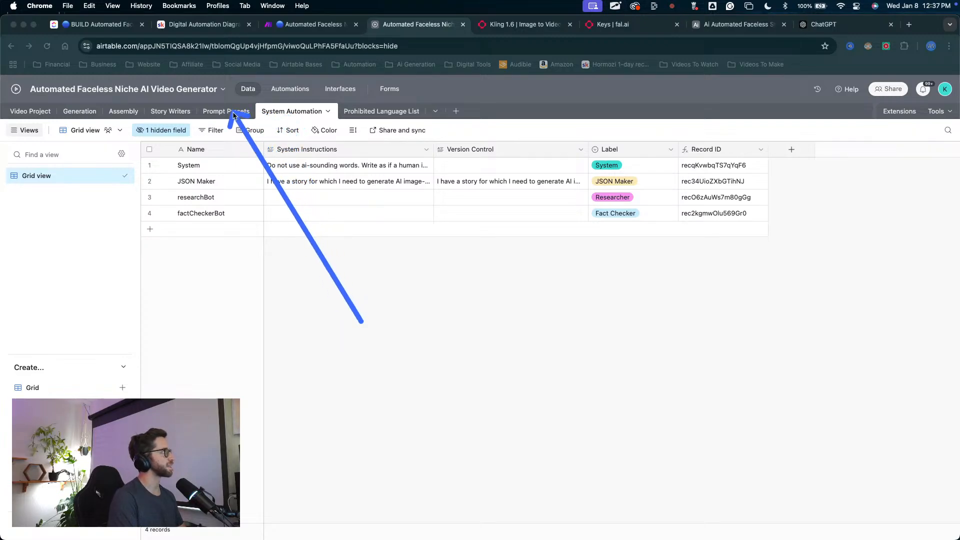
{"action": "key", "text": "Escape"}
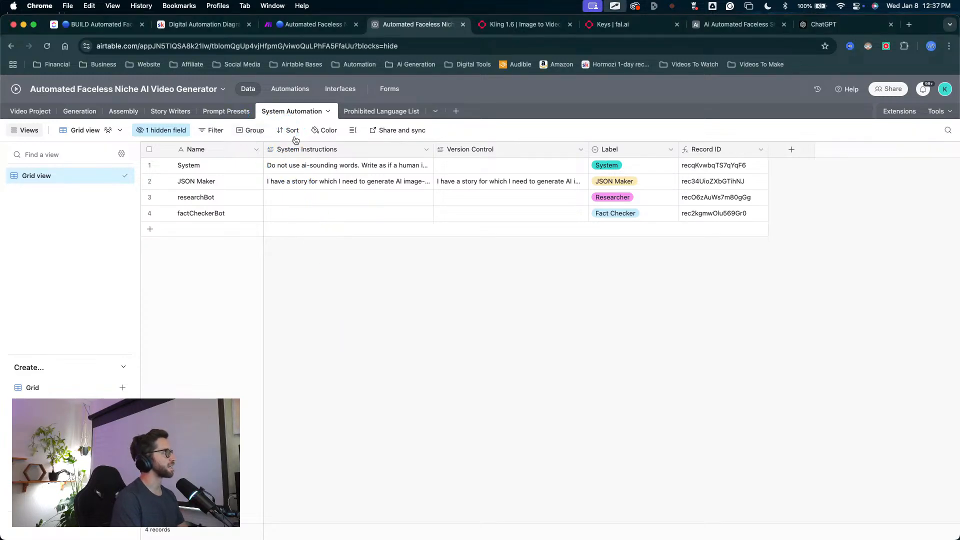
{"action": "left_click", "coordinate": [320, 279]}
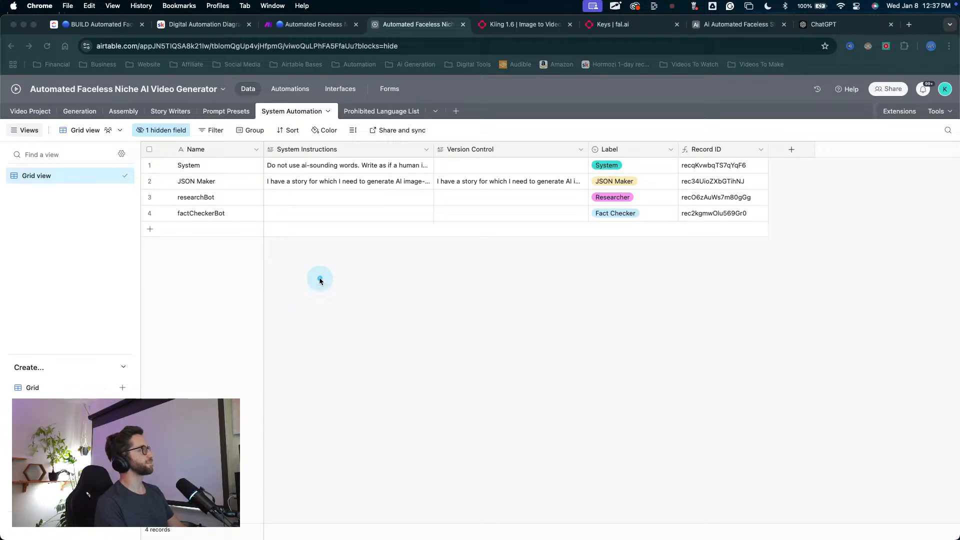
{"action": "left_click_drag", "start_coordinate": [331, 308], "coordinate": [325, 173]}
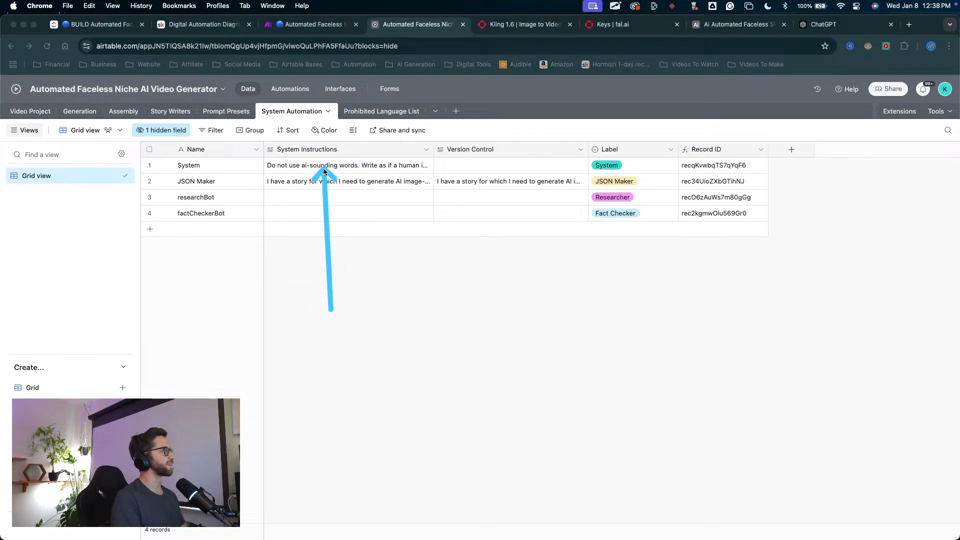
{"action": "key", "text": "Escape"}
{"action": "left_click", "coordinate": [320, 172]}
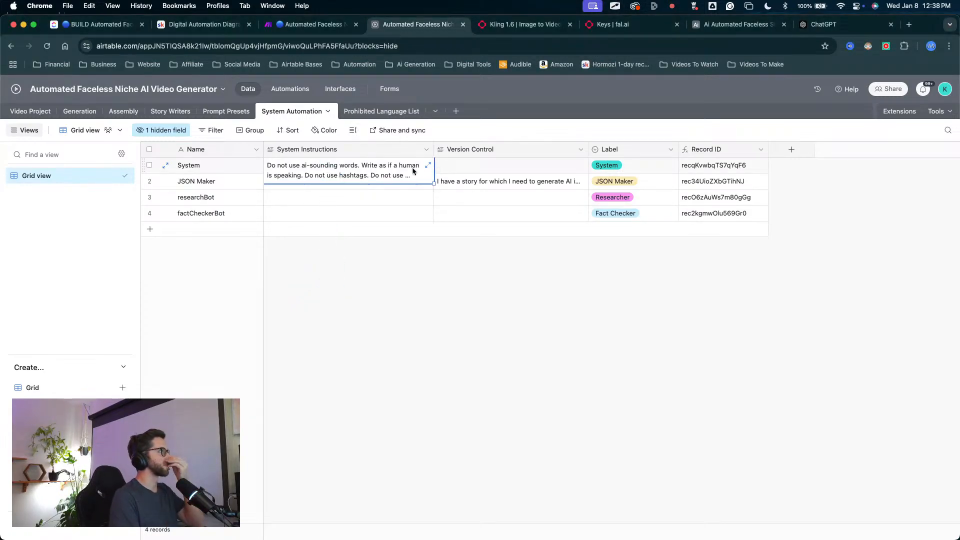
{"action": "left_click", "coordinate": [428, 165]}
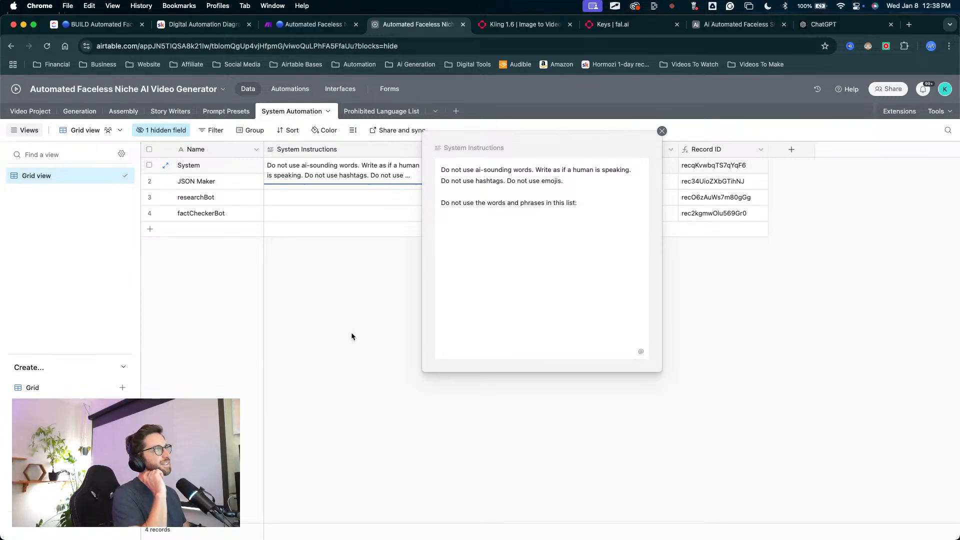
{"action": "left_click", "coordinate": [397, 285]}
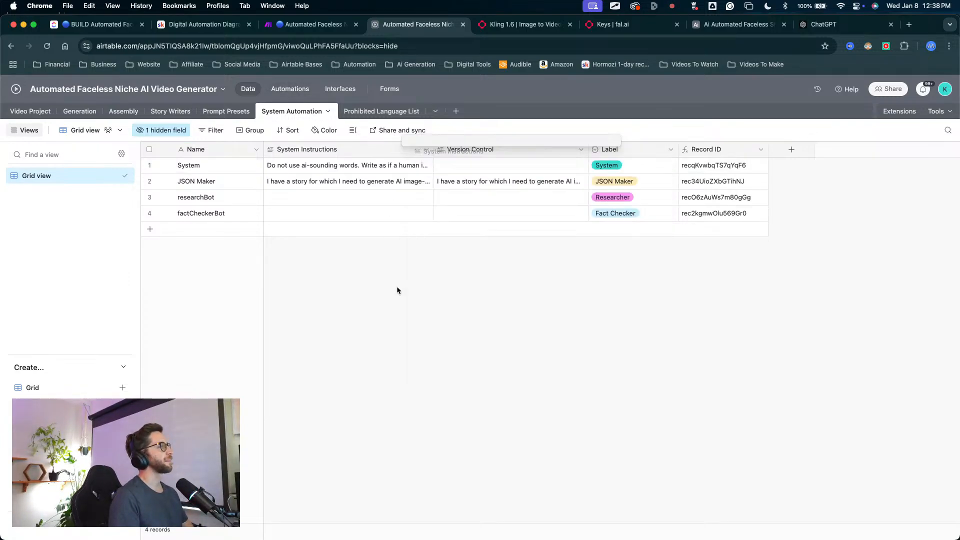
{"action": "left_click", "coordinate": [368, 166]}
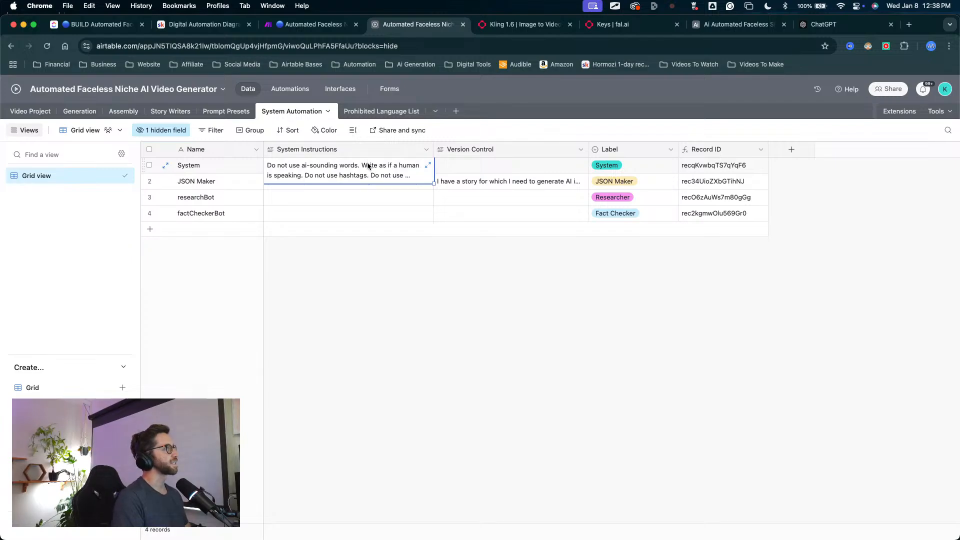
{"action": "left_click", "coordinate": [428, 165]}
{"action": "mouse_move", "coordinate": [509, 378]}
{"action": "left_mouse_down"}
{"action": "mouse_move", "coordinate": [503, 230]}
{"action": "mouse_move", "coordinate": [445, 201]}
{"action": "mouse_move", "coordinate": [520, 185]}
{"action": "mouse_move", "coordinate": [562, 258]}
{"action": "mouse_move", "coordinate": [510, 221]}
{"action": "mouse_move", "coordinate": [472, 224]}
{"action": "mouse_move", "coordinate": [520, 210]}
{"action": "mouse_move", "coordinate": [545, 225]}
{"action": "mouse_move", "coordinate": [508, 220]}
{"action": "mouse_move", "coordinate": [530, 205]}
{"action": "left_mouse_up"}
{"action": "left_click", "coordinate": [355, 296]}
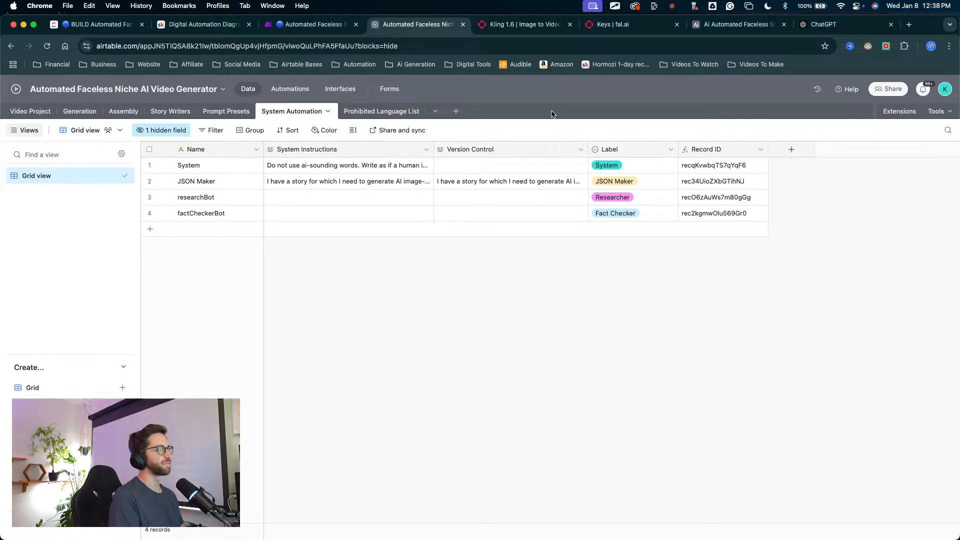
{"action": "key", "text": "ctrl+Up"}
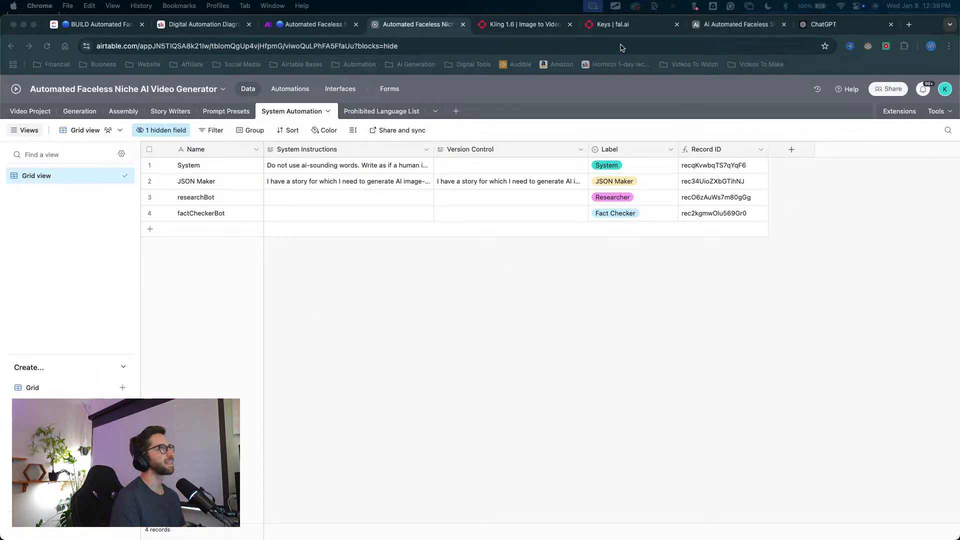
Step: Switch to the Ai Automated Faceless Story Generator Full Step By Step base and review the JSONbot and System records' System Instructions
{"action": "left_click", "coordinate": [709, 27]}
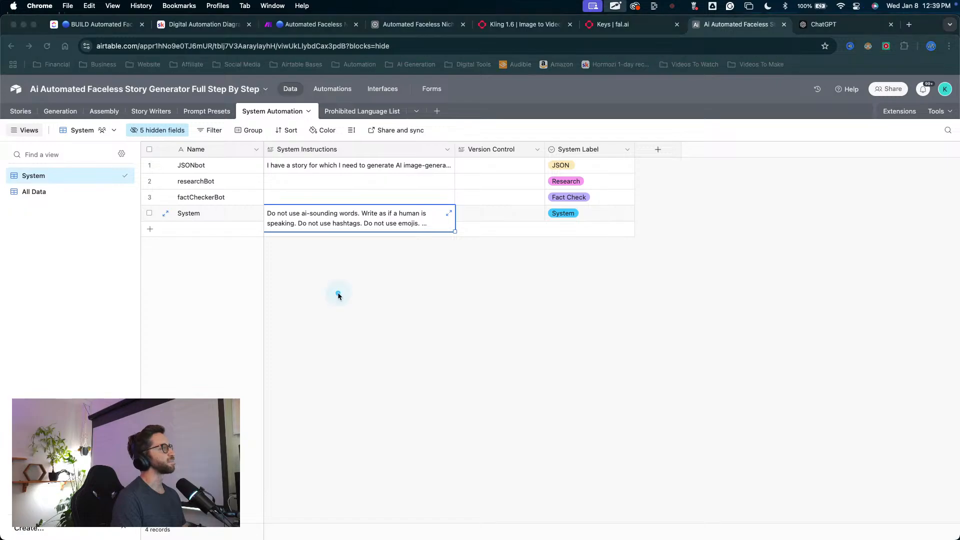
{"action": "mouse_move", "coordinate": [326, 256]}
{"action": "left_mouse_down"}
{"action": "mouse_move", "coordinate": [282, 168]}
{"action": "mouse_move", "coordinate": [290, 190]}
{"action": "left_mouse_up"}
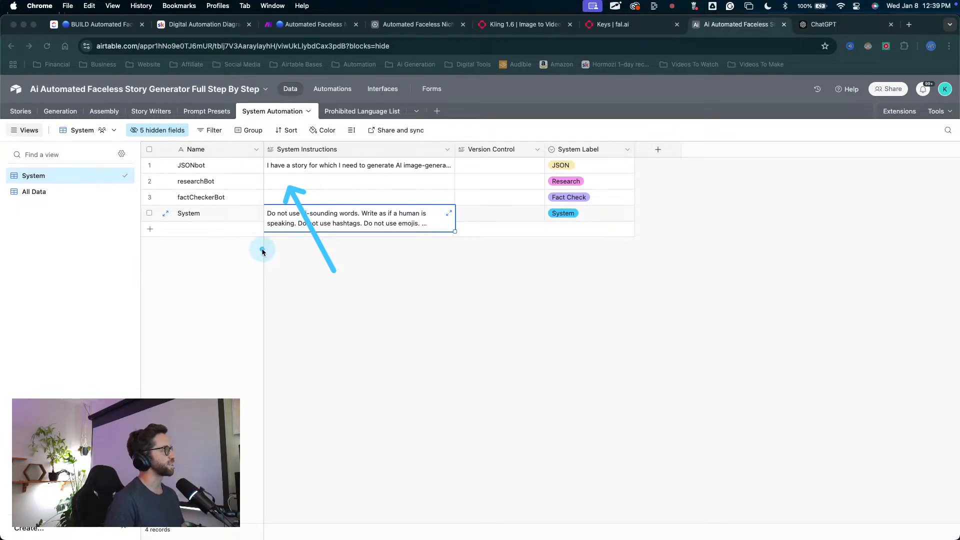
{"action": "key", "text": "Escape"}
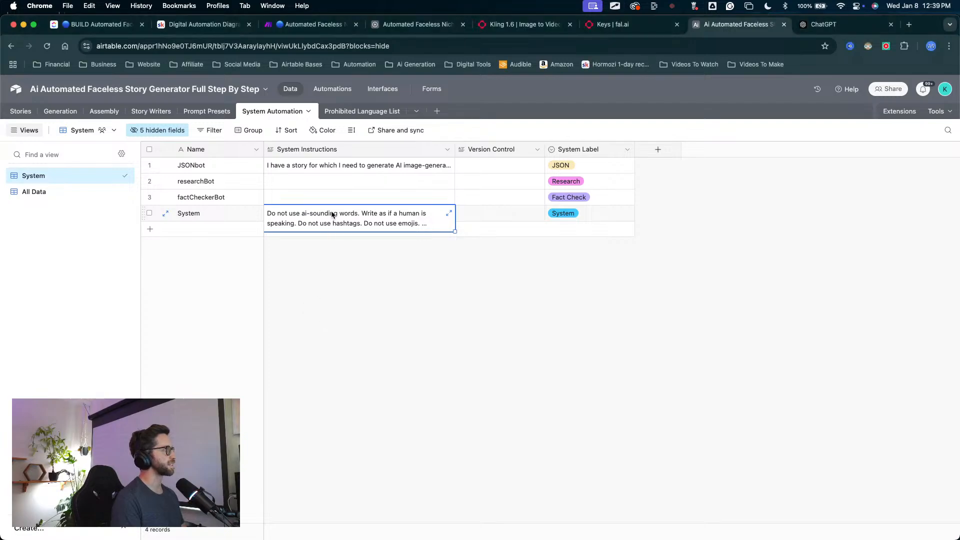
{"action": "key", "text": "ctrl+a"}
{"action": "mouse_move", "coordinate": [302, 291]}
{"action": "left_mouse_down"}
{"action": "mouse_move", "coordinate": [300, 176]}
{"action": "mouse_move", "coordinate": [412, 170]}
{"action": "left_mouse_up"}
{"action": "key", "text": "Escape"}
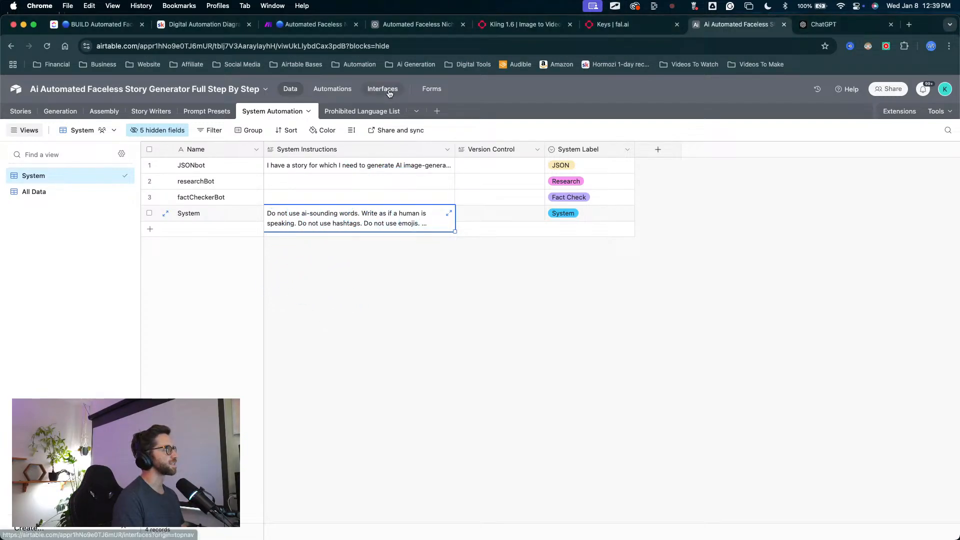
Step: Switch to the Make scenario Automated Faceless Niche AI Video Generator and examine the Generate Story branch
{"action": "left_click", "coordinate": [318, 26]}
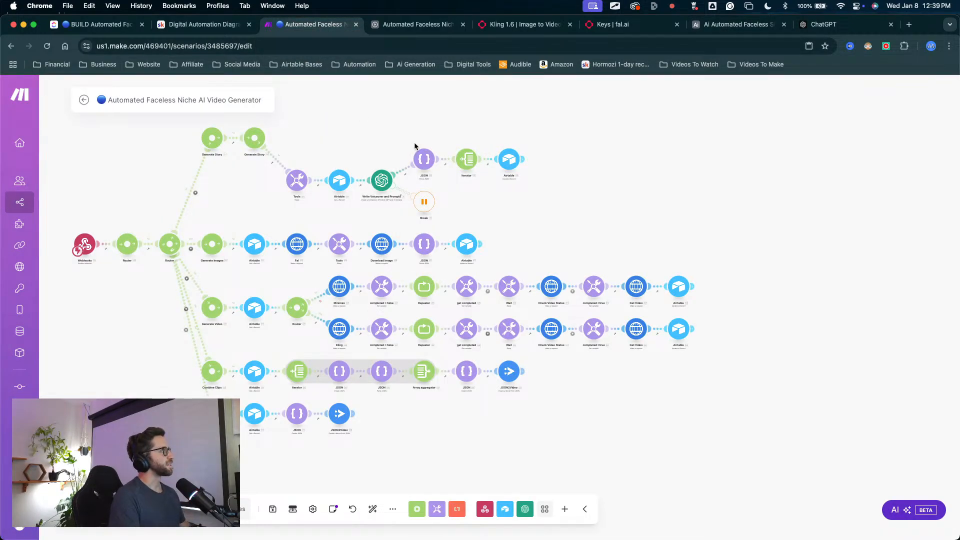
{"action": "scroll", "coordinate": [375, 158], "scroll_direction": "up", "scroll_amount": 2}
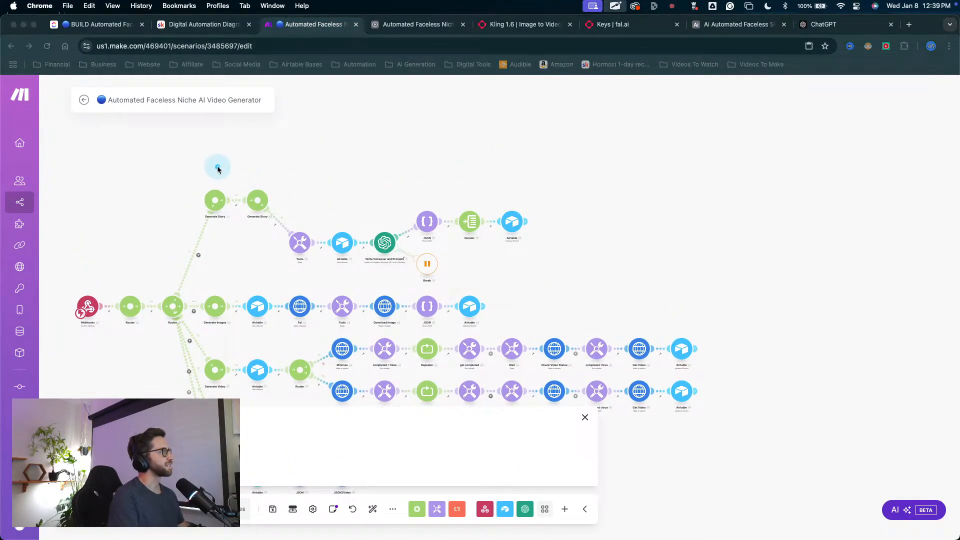
{"action": "mouse_move", "coordinate": [210, 149]}
{"action": "left_mouse_down"}
{"action": "mouse_move", "coordinate": [215, 198]}
{"action": "mouse_move", "coordinate": [336, 254]}
{"action": "mouse_move", "coordinate": [427, 230]}
{"action": "mouse_move", "coordinate": [211, 183]}
{"action": "mouse_move", "coordinate": [487, 216]}
{"action": "mouse_move", "coordinate": [335, 236]}
{"action": "mouse_move", "coordinate": [386, 239]}
{"action": "mouse_move", "coordinate": [354, 257]}
{"action": "mouse_move", "coordinate": [326, 241]}
{"action": "mouse_move", "coordinate": [448, 233]}
{"action": "mouse_move", "coordinate": [307, 223]}
{"action": "left_mouse_up"}
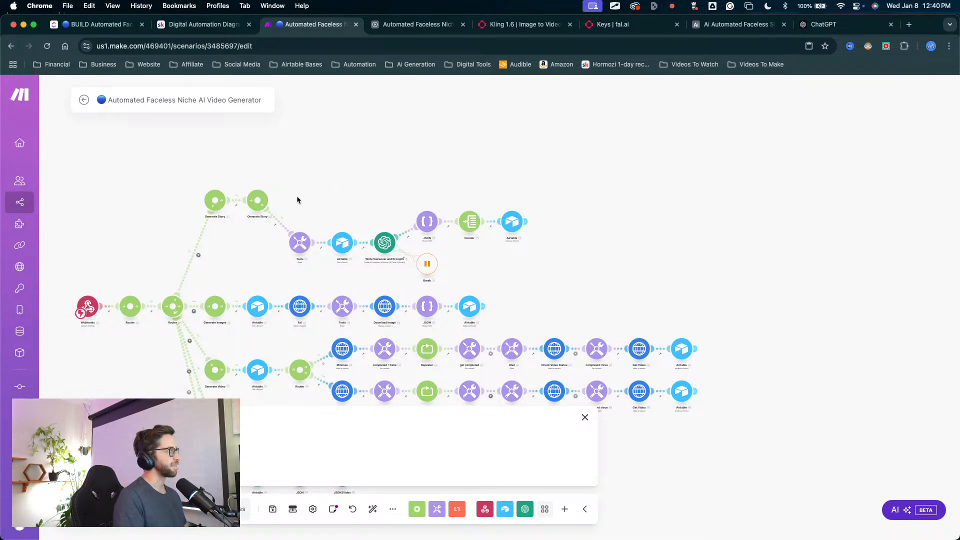
{"action": "key", "text": "ctrl+a"}
{"action": "mouse_move", "coordinate": [231, 140]}
{"action": "left_mouse_down"}
{"action": "mouse_move", "coordinate": [229, 167]}
{"action": "mouse_move", "coordinate": [248, 208]}
{"action": "mouse_move", "coordinate": [578, 256]}
{"action": "mouse_move", "coordinate": [343, 235]}
{"action": "left_mouse_up"}
{"action": "key", "text": "Escape"}
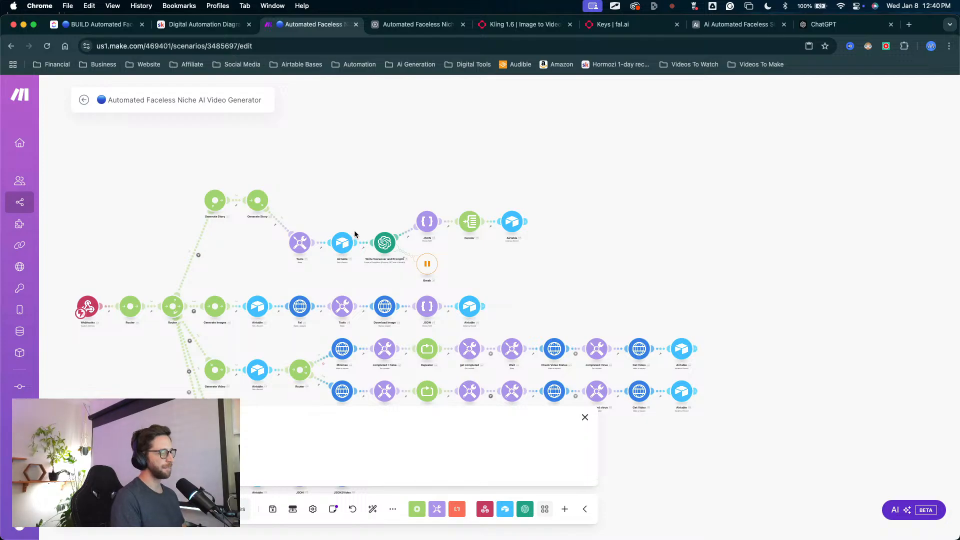
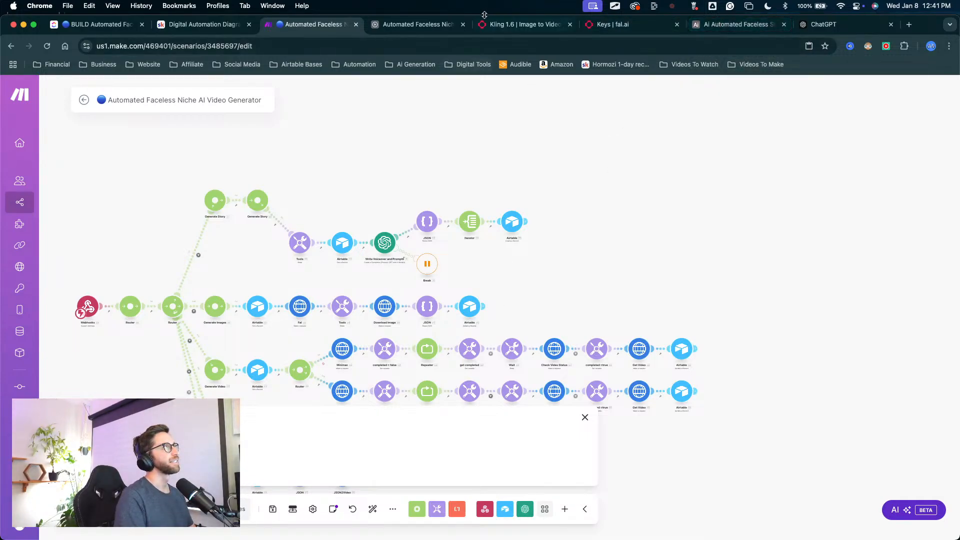
Step: Rename the first Generate Story router on the story branch to Generate Scenes
{"action": "left_click_drag", "start_coordinate": [379, 184], "coordinate": [474, 116]}
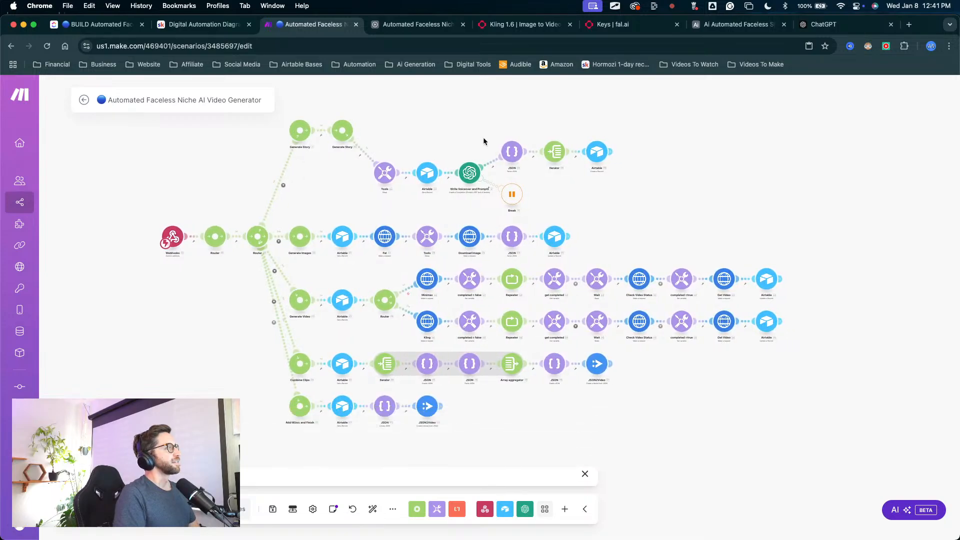
{"action": "scroll", "coordinate": [440, 146], "scroll_direction": "up", "scroll_amount": 2}
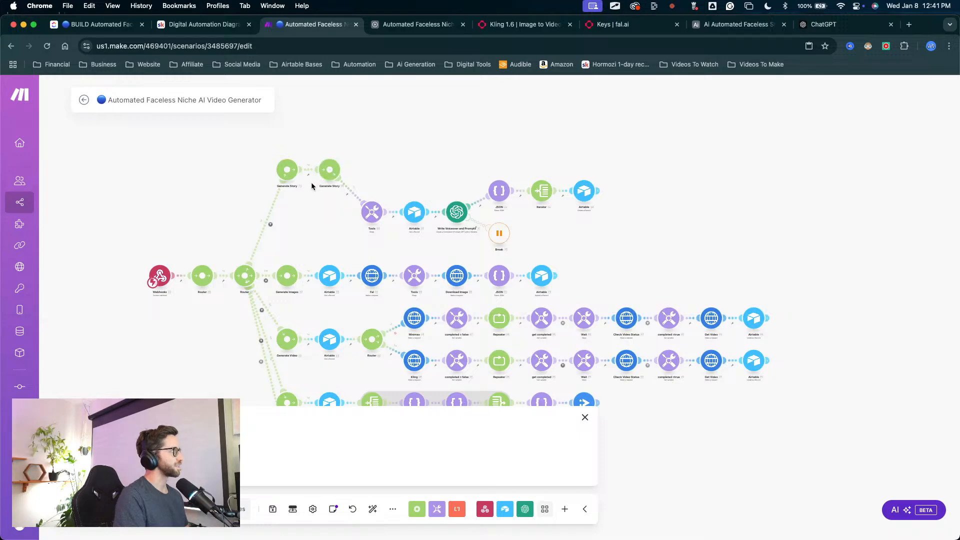
{"action": "scroll", "coordinate": [310, 182], "scroll_direction": "up", "scroll_amount": 5}
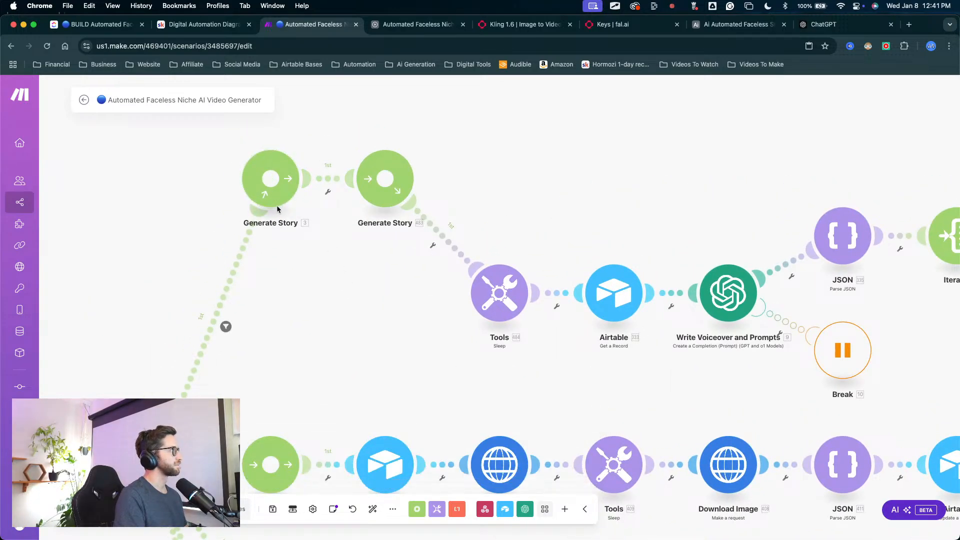
{"action": "right_click", "coordinate": [276, 199]}
{"action": "left_click", "coordinate": [306, 224]}
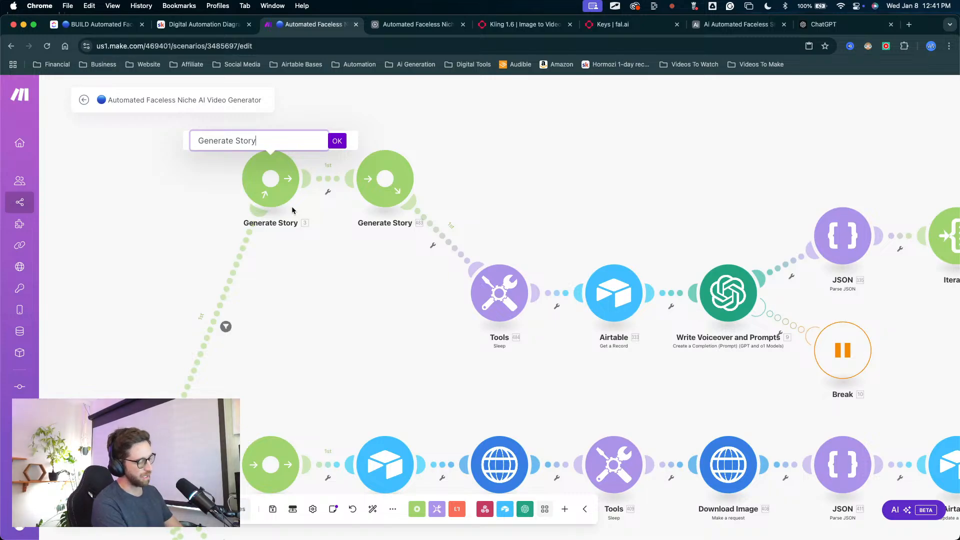
{"action": "key", "text": "BackSpace"}
{"action": "key", "text": "BackSpace"}
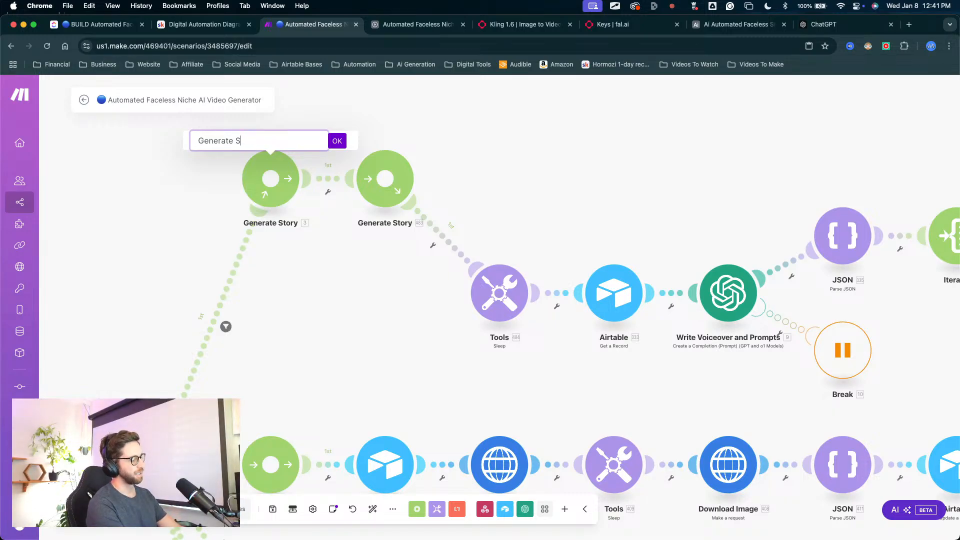
{"action": "type", "text": "cenes"}
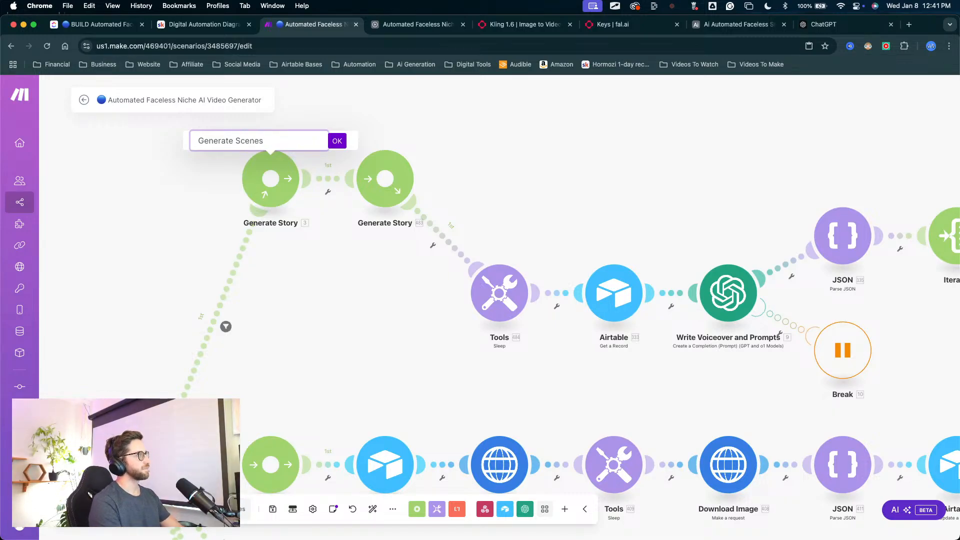
{"action": "key", "text": "Return"}
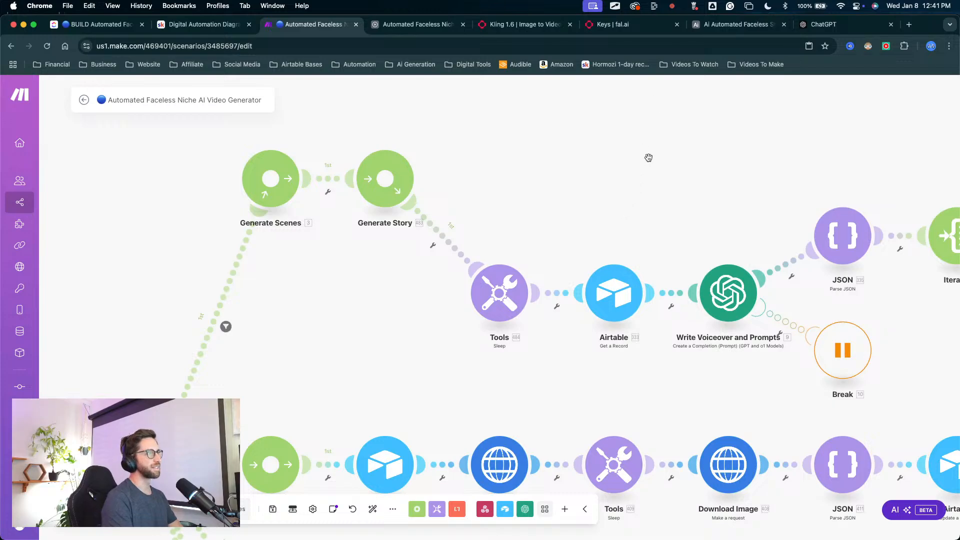
Step: Delete the remaining Generate Story router and the Tools Sleep module that follows it
{"action": "left_click_drag", "start_coordinate": [649, 158], "coordinate": [528, 200]}
{"action": "right_click", "coordinate": [250, 236]}
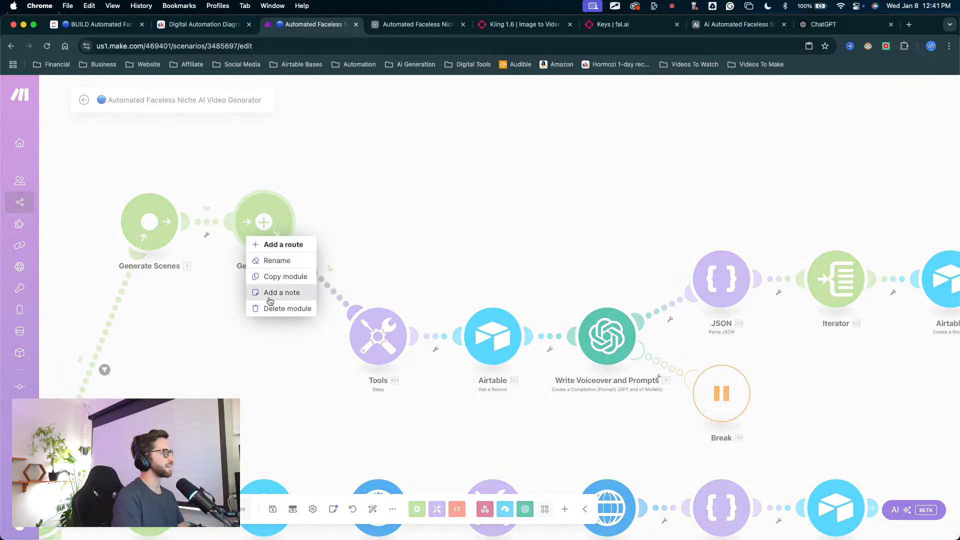
{"action": "left_click", "coordinate": [274, 308]}
{"action": "left_click_drag", "start_coordinate": [325, 329], "coordinate": [180, 233]}
{"action": "left_click_drag", "start_coordinate": [393, 215], "coordinate": [312, 183]}
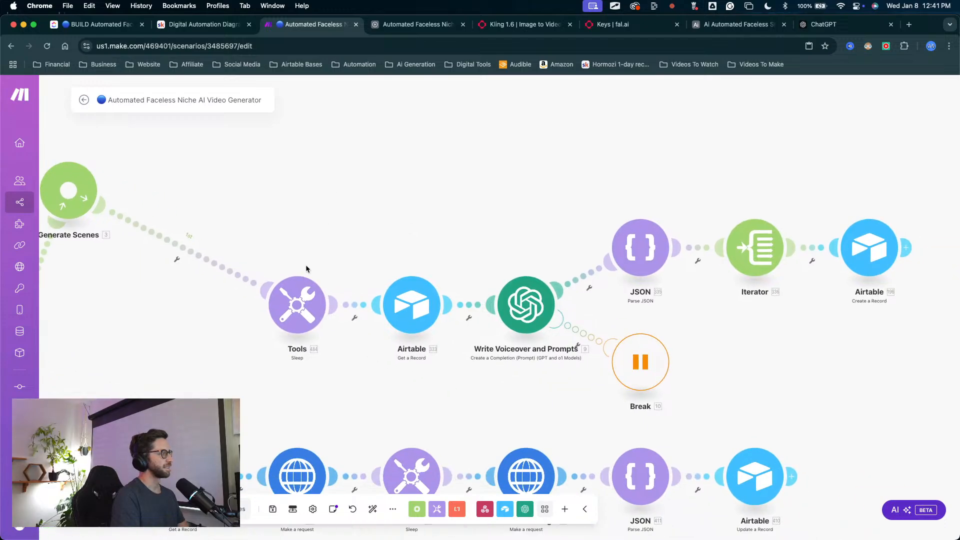
{"action": "right_click", "coordinate": [304, 313]}
{"action": "left_click", "coordinate": [350, 431]}
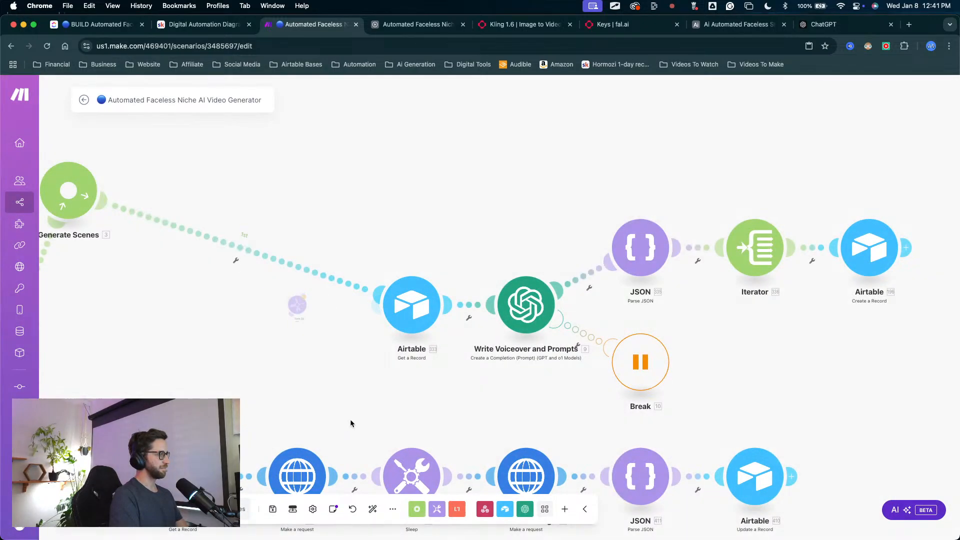
{"action": "scroll", "coordinate": [391, 220], "scroll_direction": "up", "scroll_amount": 2}
{"action": "left_click_drag", "start_coordinate": [439, 232], "coordinate": [487, 165]}
{"action": "scroll", "coordinate": [392, 220], "scroll_direction": "down", "scroll_amount": 3}
{"action": "left_click_drag", "start_coordinate": [411, 177], "coordinate": [447, 199]}
{"action": "left_click_drag", "start_coordinate": [342, 284], "coordinate": [467, 203]}
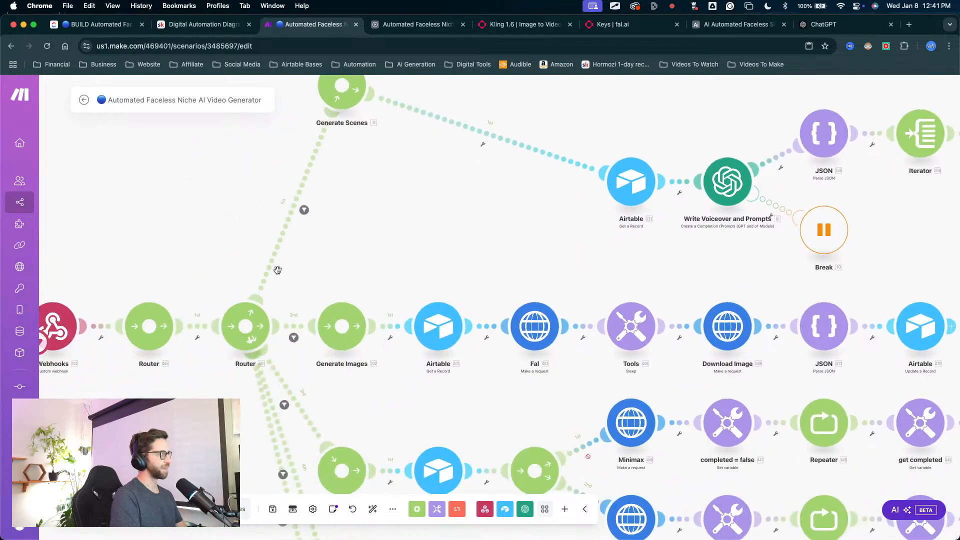
{"action": "left_click_drag", "start_coordinate": [258, 266], "coordinate": [360, 248]}
{"action": "left_click_drag", "start_coordinate": [476, 232], "coordinate": [274, 249]}
{"action": "left_click_drag", "start_coordinate": [382, 234], "coordinate": [302, 259]}
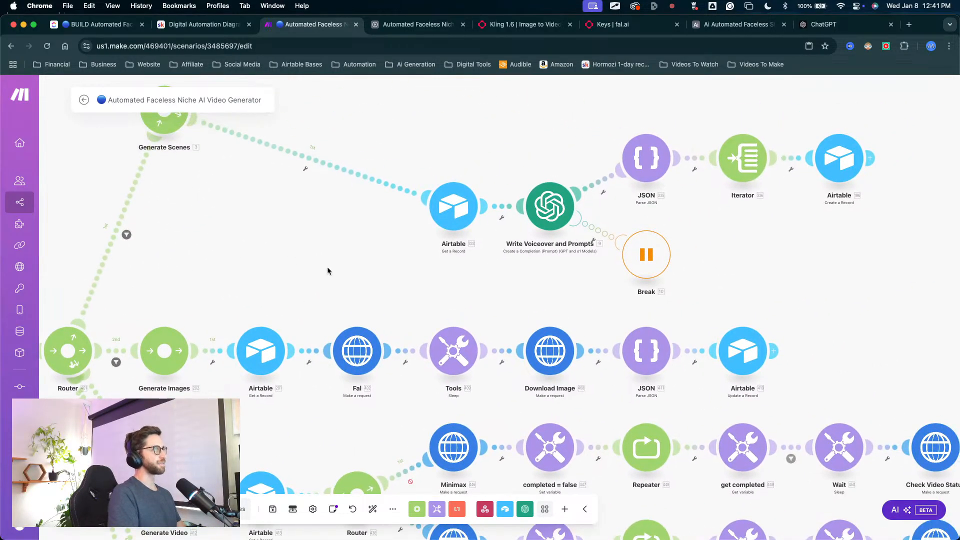
Step: Rename the Write Voiceover and Prompts module to Create Image Prompts
{"action": "left_click_drag", "start_coordinate": [467, 160], "coordinate": [369, 251]}
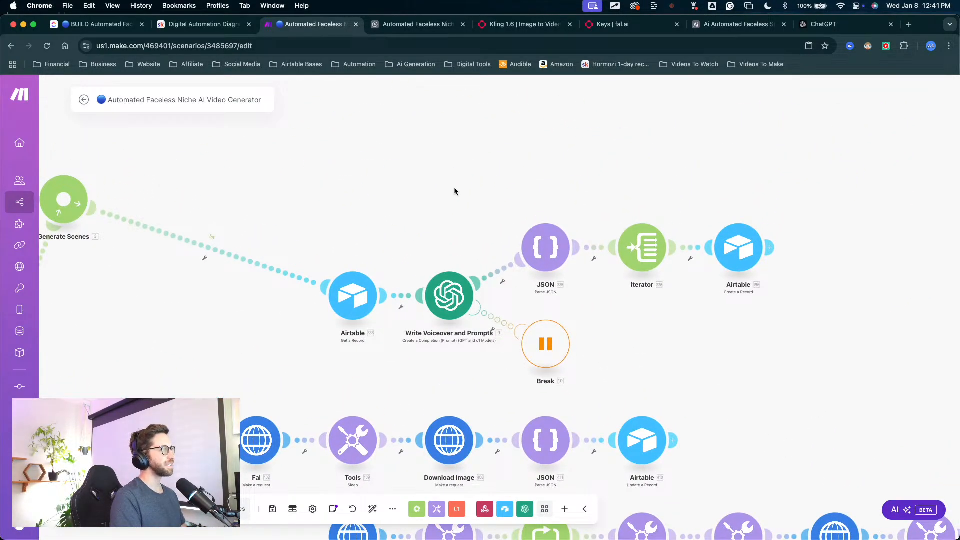
{"action": "right_click", "coordinate": [453, 307]}
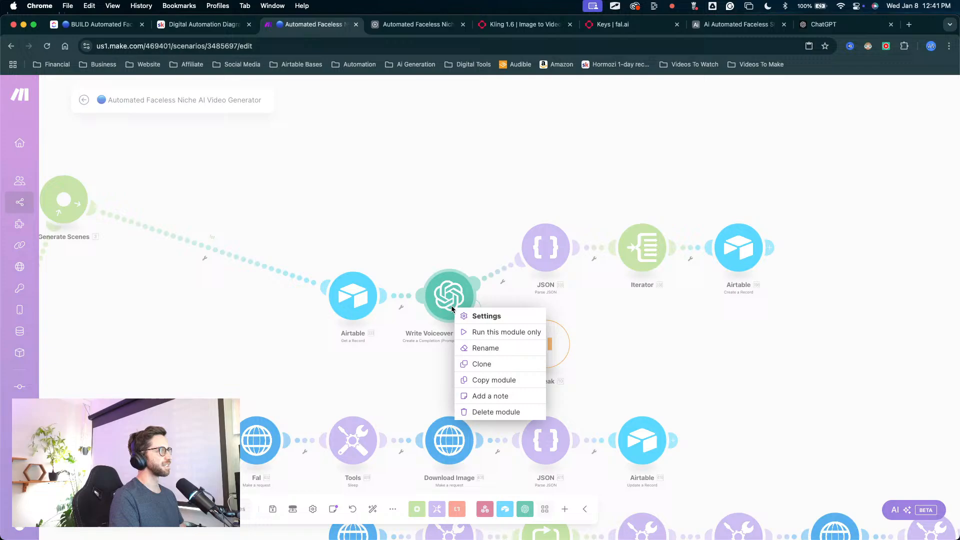
{"action": "left_click", "coordinate": [485, 348]}
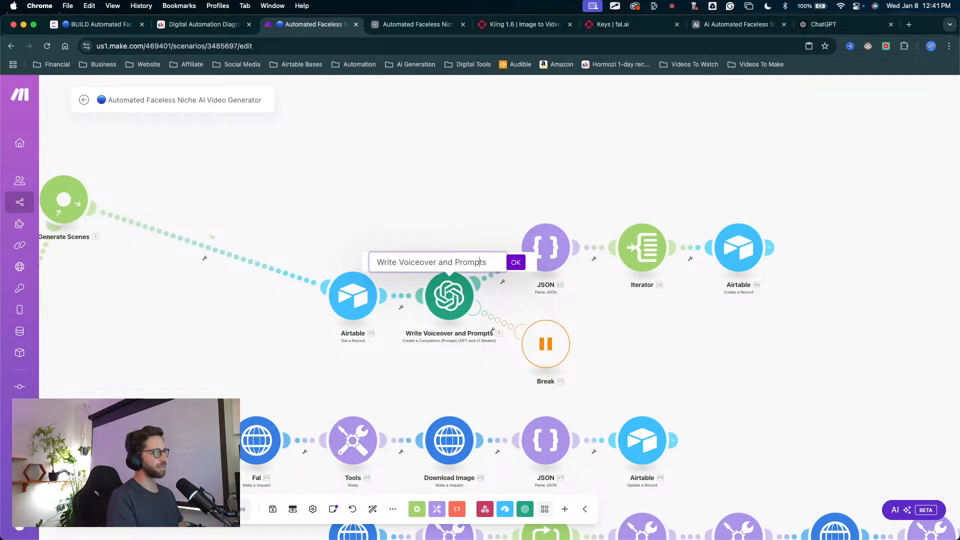
{"action": "key", "text": "BackSpace"}
{"action": "key", "text": "BackSpace"}
{"action": "key", "text": "BackSpace"}
{"action": "key", "text": "BackSpace"}
{"action": "key", "text": "BackSpace"}
{"action": "key", "text": "BackSpace"}
{"action": "key", "text": "BackSpace"}
{"action": "key", "text": "BackSpace"}
{"action": "key", "text": "BackSpace"}
{"action": "key", "text": "BackSpace"}
{"action": "key", "text": "BackSpace"}
{"action": "key", "text": "BackSpace"}
{"action": "key", "text": "BackSpace"}
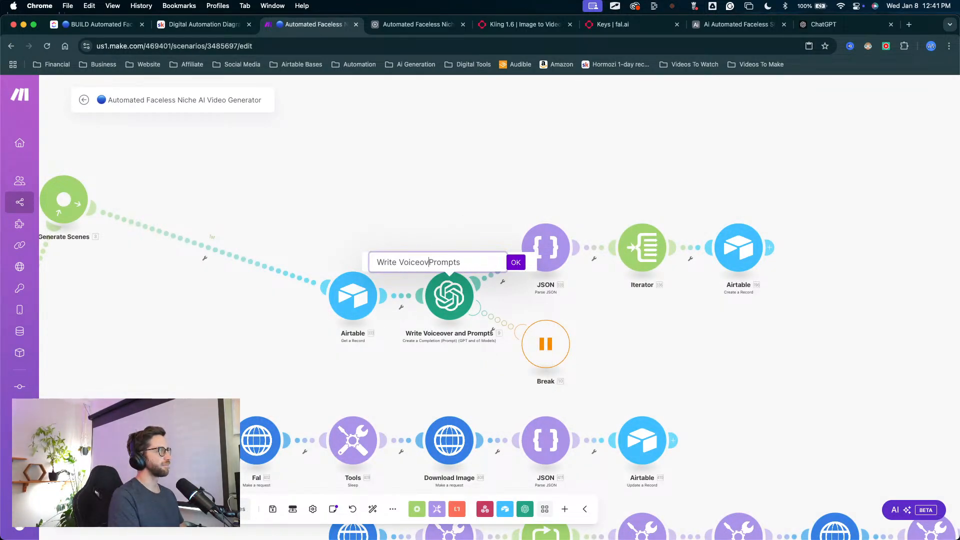
{"action": "key", "text": "BackSpace"}
{"action": "key", "text": "BackSpace"}
{"action": "key", "text": "BackSpace"}
{"action": "key", "text": "BackSpace"}
{"action": "key", "text": "BackSpace"}
{"action": "key", "text": "BackSpace"}
{"action": "key", "text": "BackSpace"}
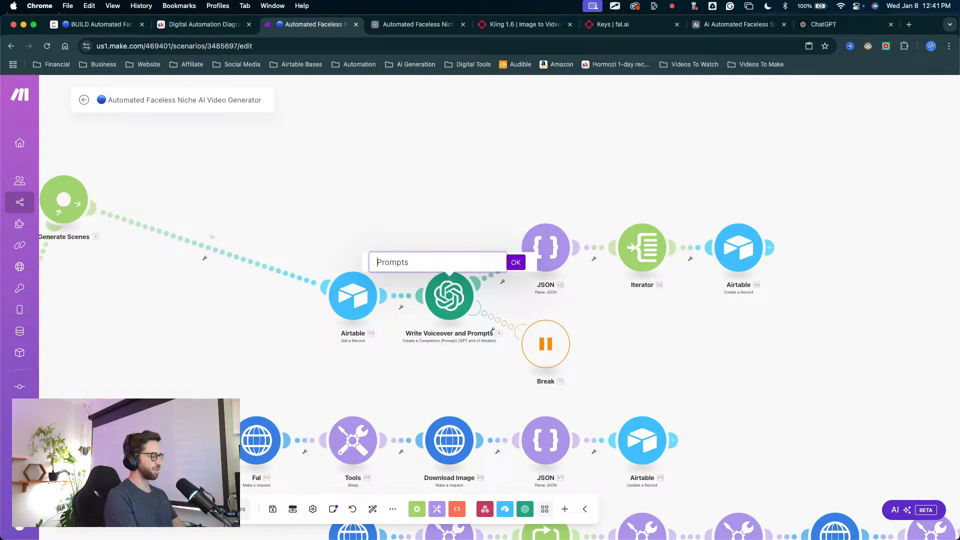
{"action": "type", "text": "Ai"}
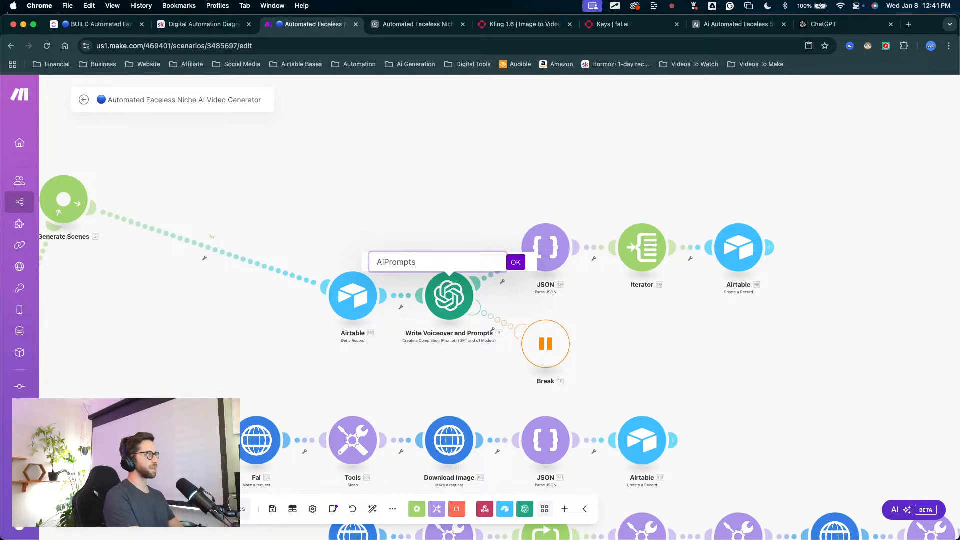
{"action": "key", "text": "BackSpace"}
{"action": "key", "text": "BackSpace"}
{"action": "type", "text": "Crr"}
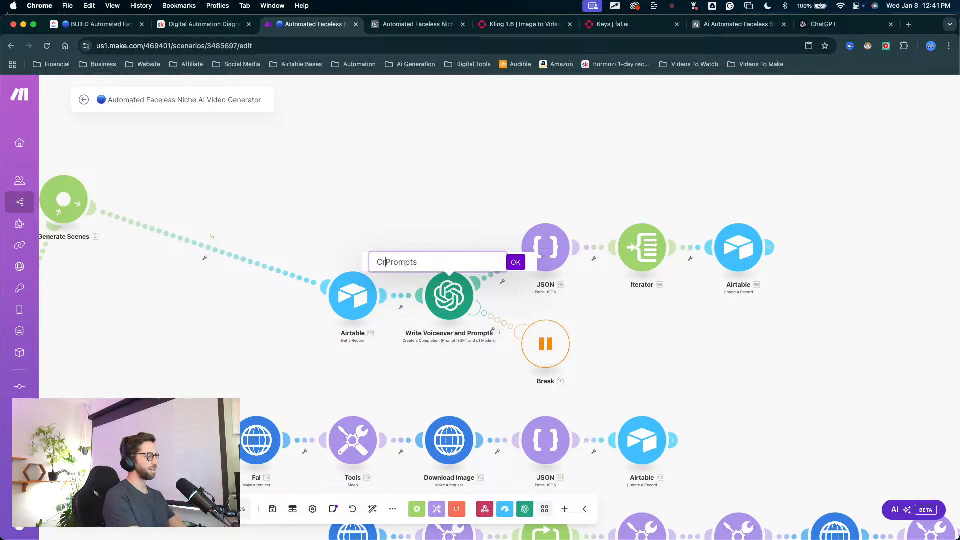
{"action": "type", "text": "ea"}
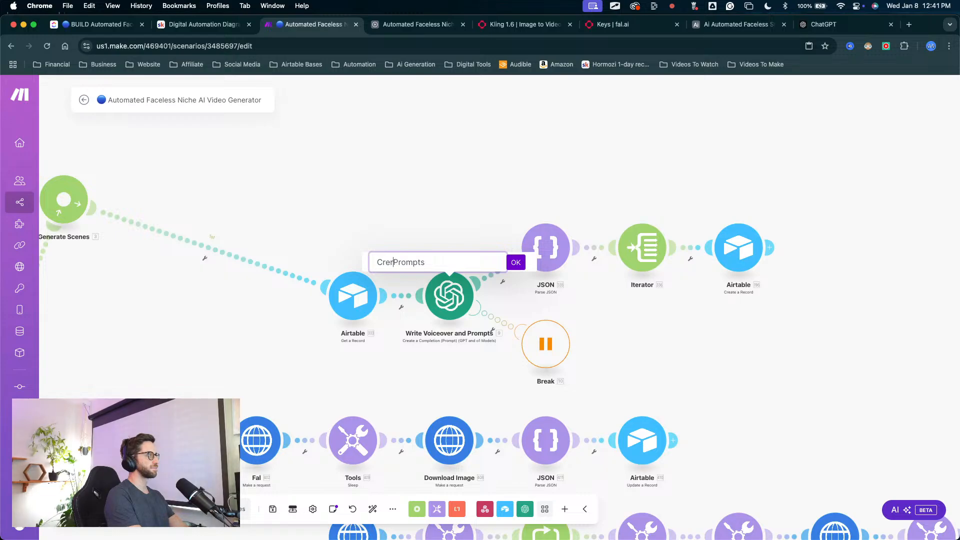
{"action": "key", "text": "BackSpace"}
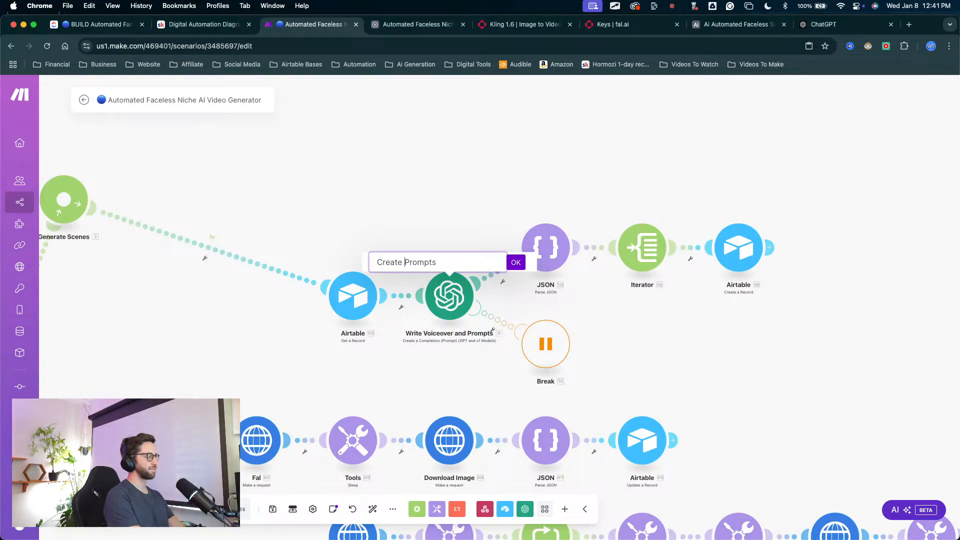
{"action": "type", "text": "Imag"}
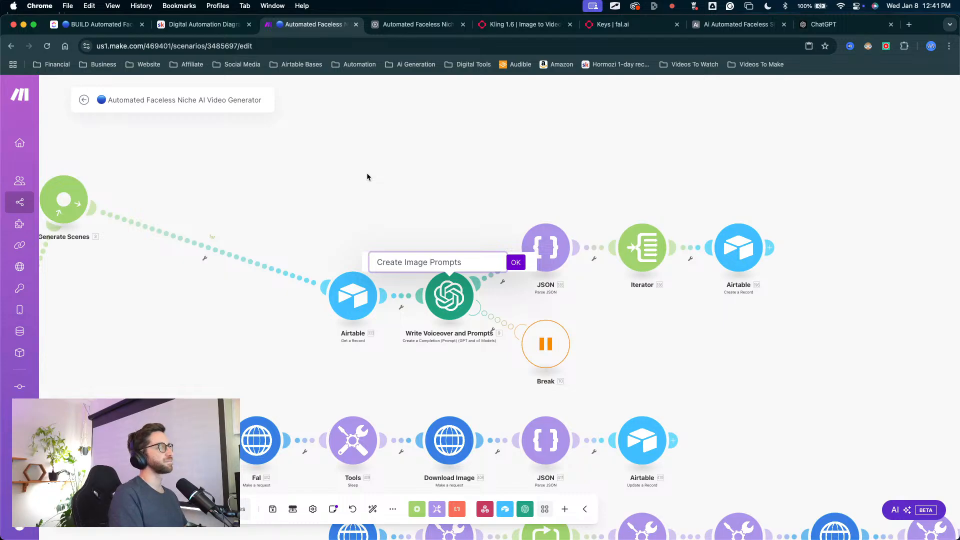
{"action": "left_click", "coordinate": [512, 265]}
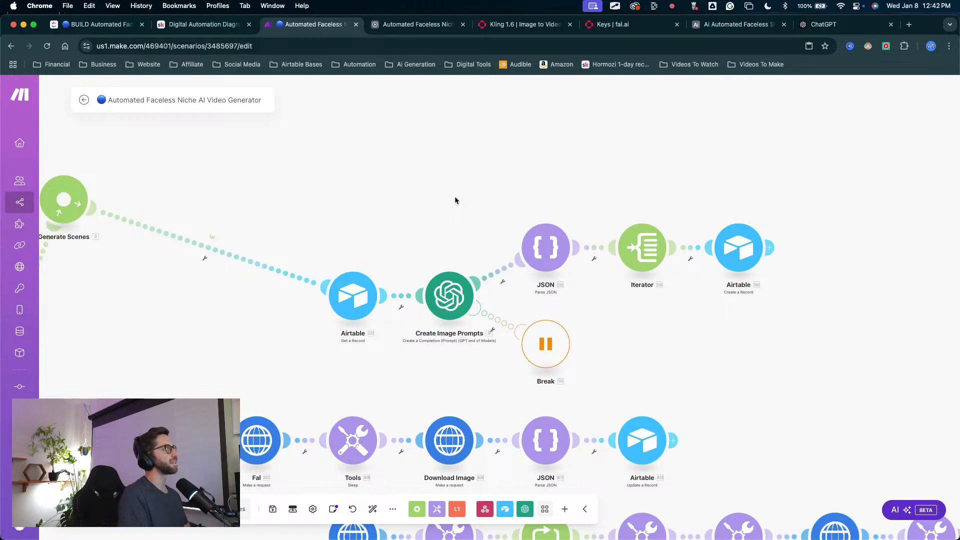
Step: Manually line up the Generate Scenes branch's Airtable, Create Image Prompts, JSON, Iterator and final Airtable modules in an evenly spaced row
{"action": "left_click_drag", "start_coordinate": [362, 307], "coordinate": [220, 185]}
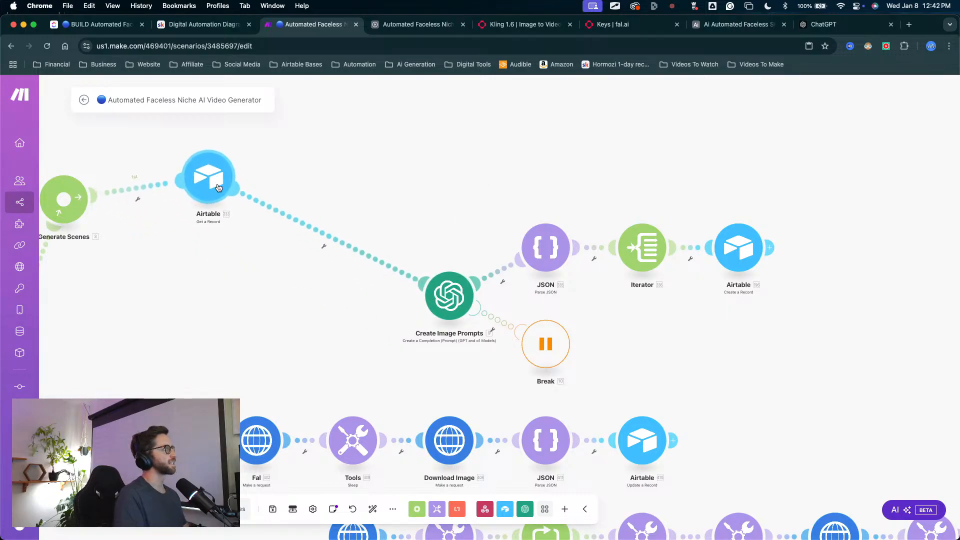
{"action": "left_click_drag", "start_coordinate": [461, 298], "coordinate": [389, 188]}
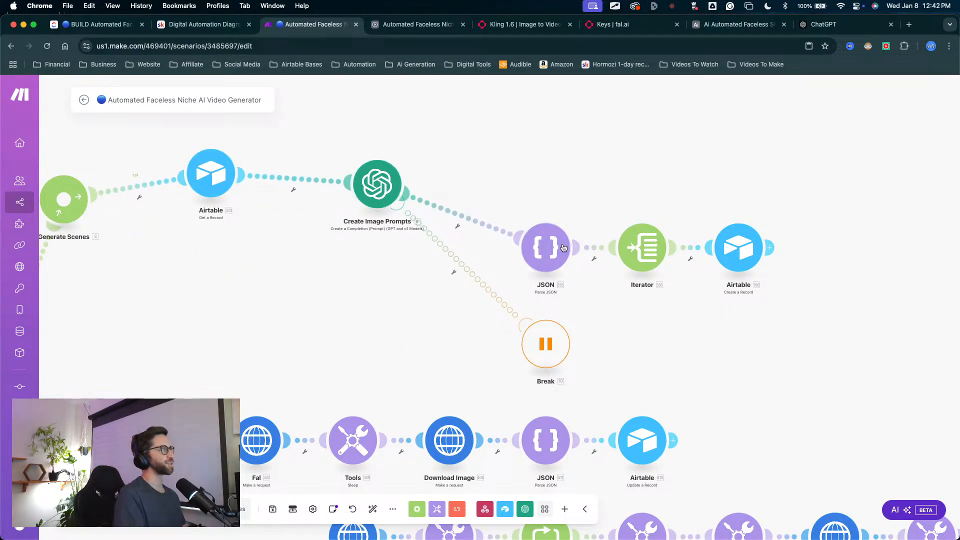
{"action": "left_click_drag", "start_coordinate": [546, 247], "coordinate": [517, 177]}
{"action": "left_click_drag", "start_coordinate": [379, 199], "coordinate": [358, 179]}
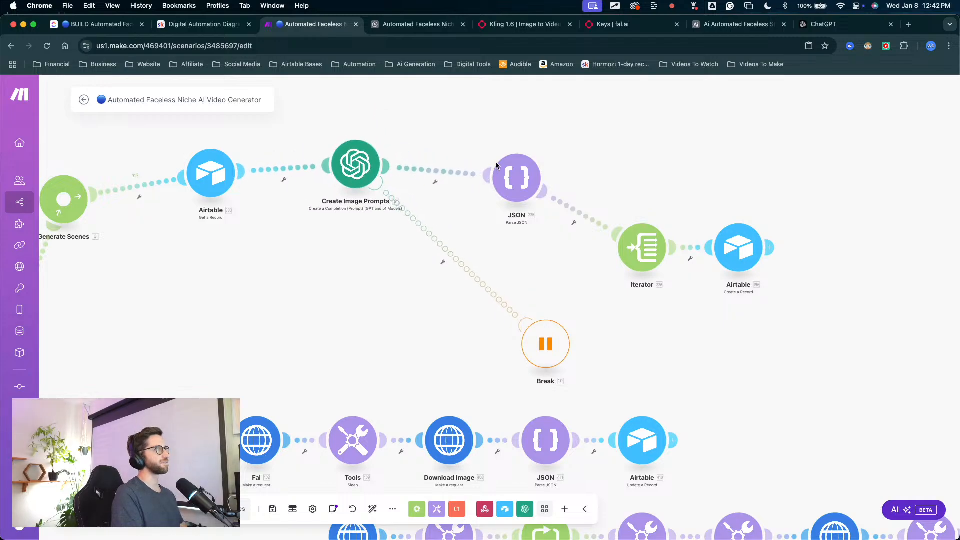
{"action": "left_click_drag", "start_coordinate": [516, 177], "coordinate": [489, 165]}
{"action": "left_click_drag", "start_coordinate": [642, 248], "coordinate": [627, 168]}
{"action": "left_click_drag", "start_coordinate": [730, 247], "coordinate": [733, 175]}
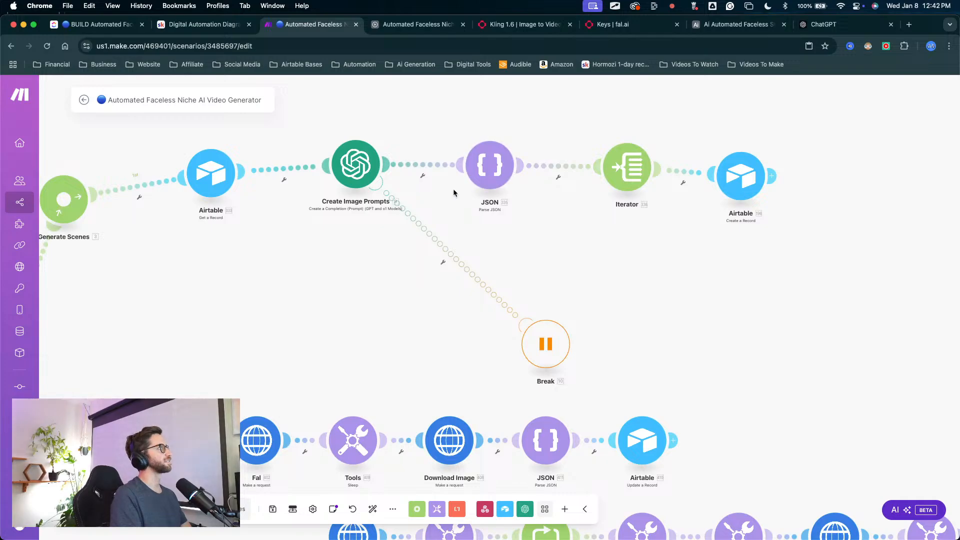
{"action": "left_click_drag", "start_coordinate": [492, 165], "coordinate": [467, 165]}
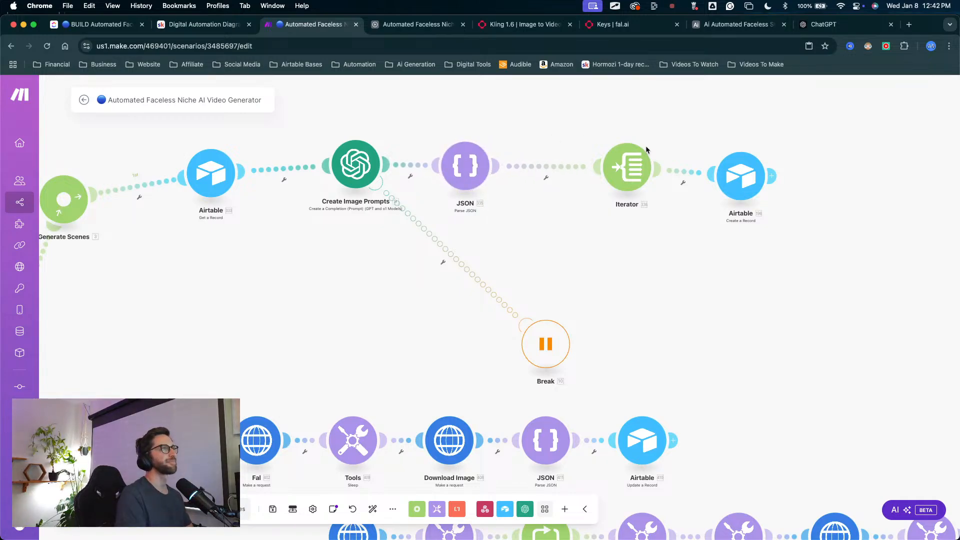
{"action": "left_click_drag", "start_coordinate": [631, 164], "coordinate": [575, 168]}
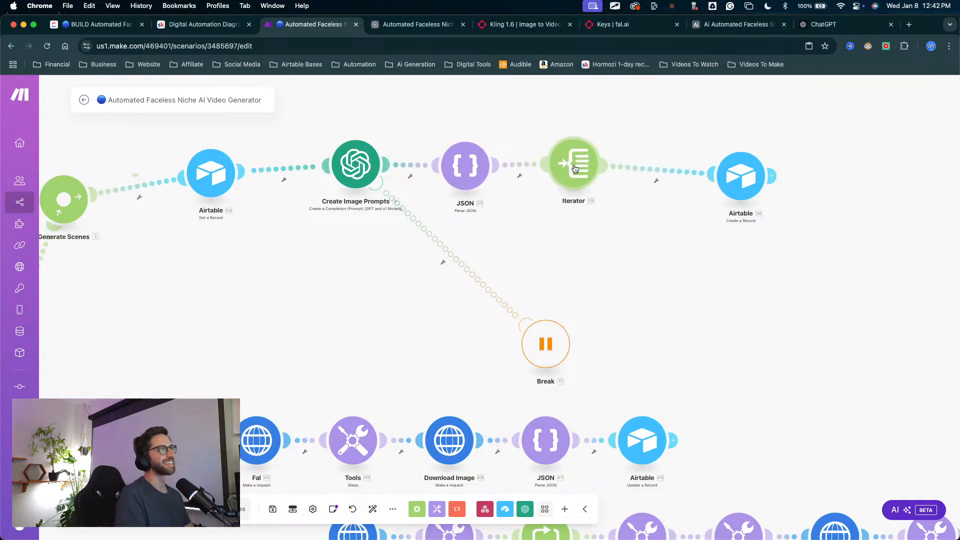
{"action": "left_click_drag", "start_coordinate": [727, 170], "coordinate": [677, 154]}
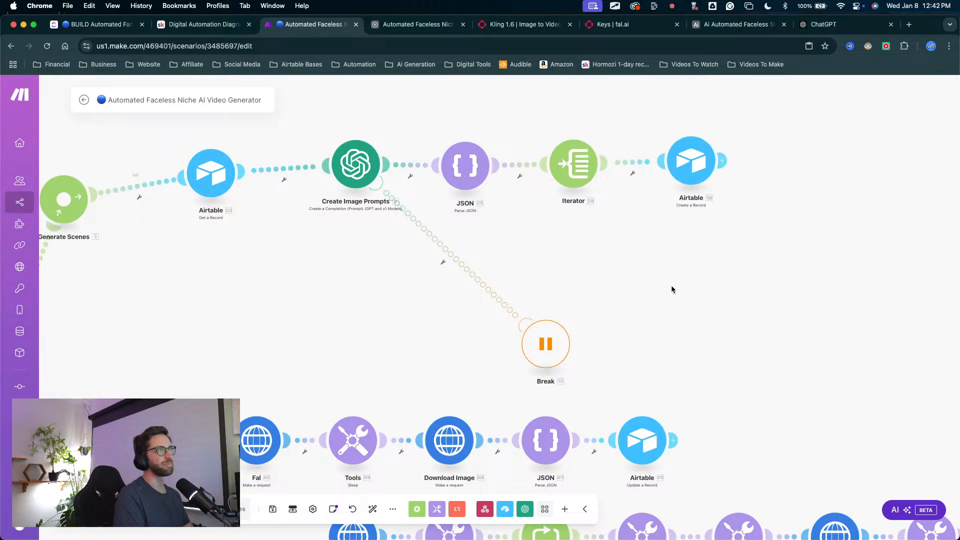
Step: Move the Break error handler close beneath the Create Image Prompts module
{"action": "key", "text": "ctrl+a"}
{"action": "mouse_move", "coordinate": [667, 337]}
{"action": "left_mouse_down"}
{"action": "mouse_move", "coordinate": [686, 229]}
{"action": "mouse_move", "coordinate": [680, 194]}
{"action": "left_mouse_up"}
{"action": "key", "text": "Escape"}
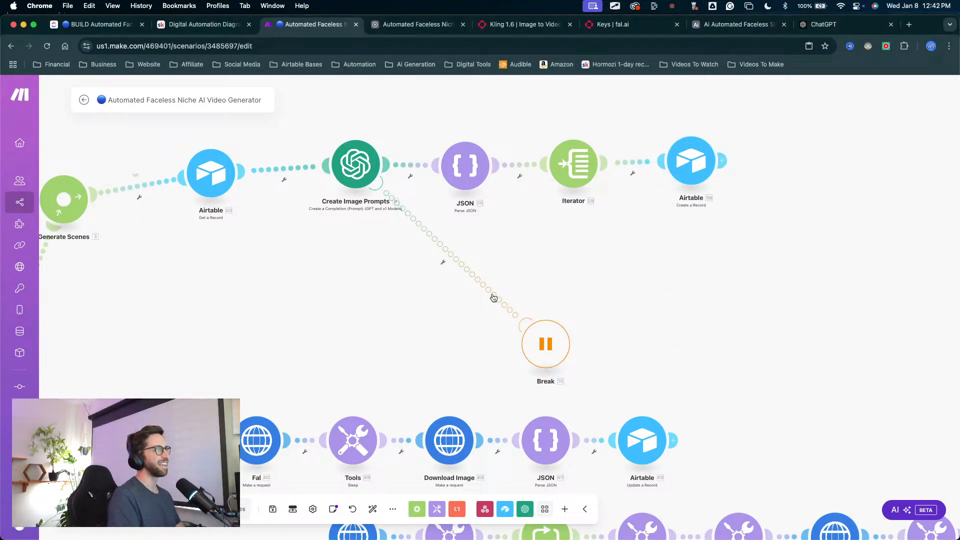
{"action": "left_click_drag", "start_coordinate": [382, 300], "coordinate": [365, 380]}
{"action": "left_click_drag", "start_coordinate": [549, 411], "coordinate": [433, 311]}
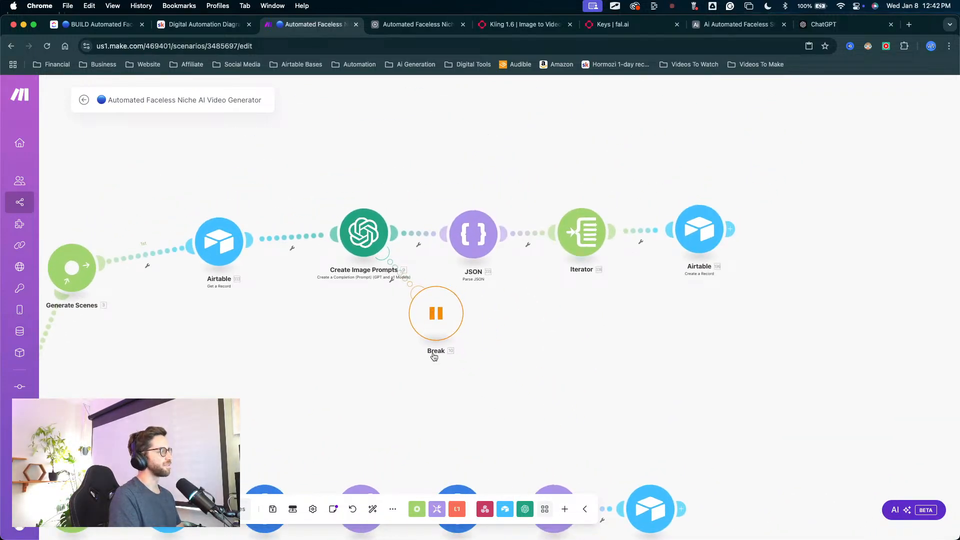
Step: Auto-align all the scenario's modules and save the scenario
{"action": "left_click", "coordinate": [373, 509]}
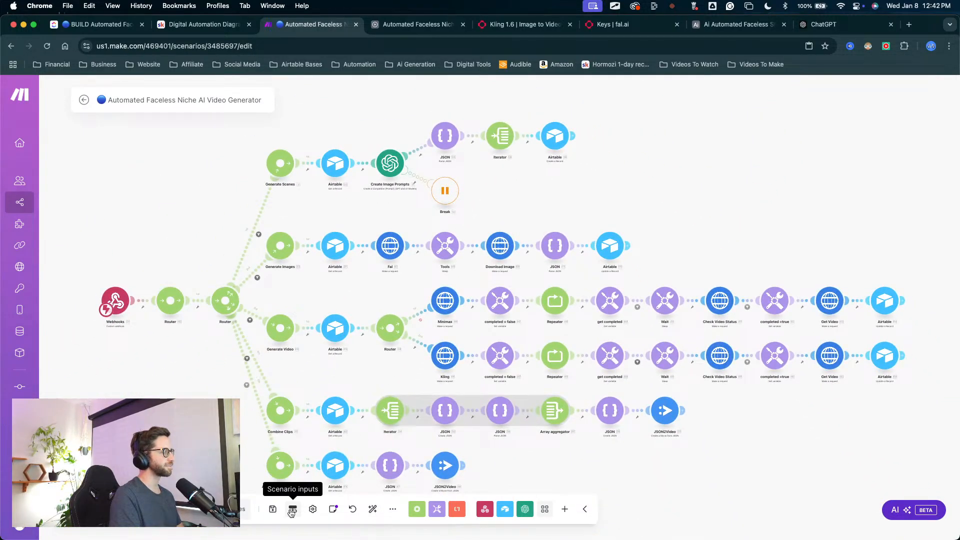
{"action": "left_click", "coordinate": [272, 509]}
{"action": "left_click_drag", "start_coordinate": [539, 193], "coordinate": [536, 156]}
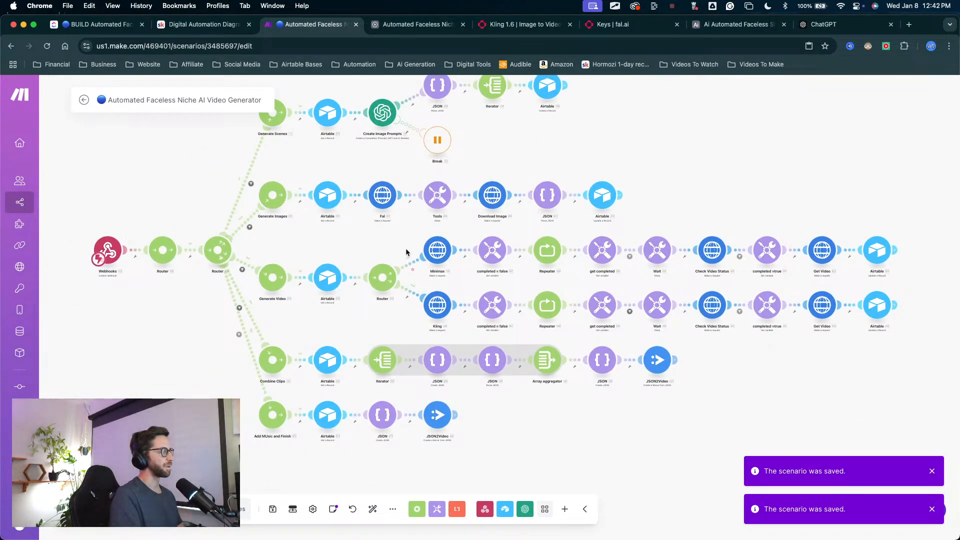
{"action": "scroll", "coordinate": [389, 266], "scroll_direction": "up", "scroll_amount": 2}
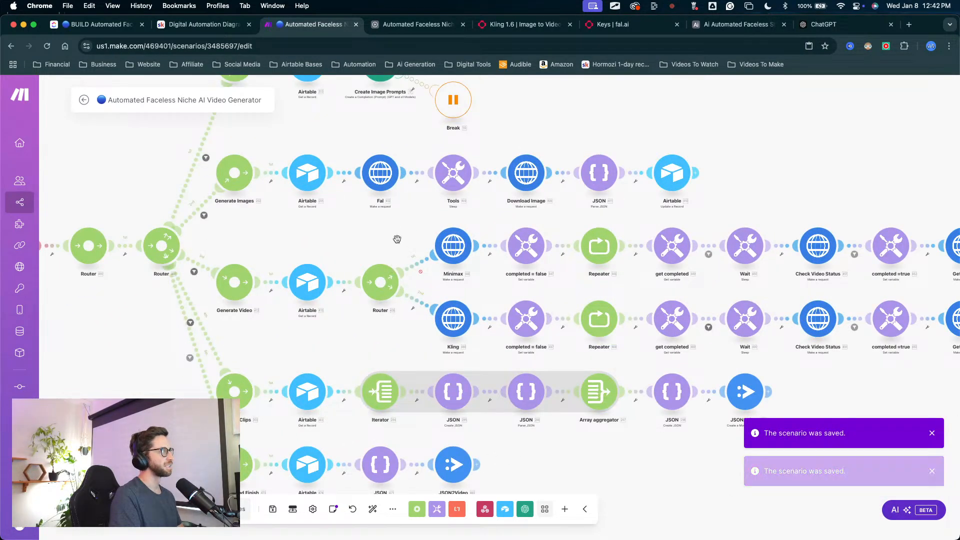
Step: Rename the Fal HTTP module in the Generate Images branch to Flux
{"action": "scroll", "coordinate": [391, 268], "scroll_direction": "up", "scroll_amount": 5}
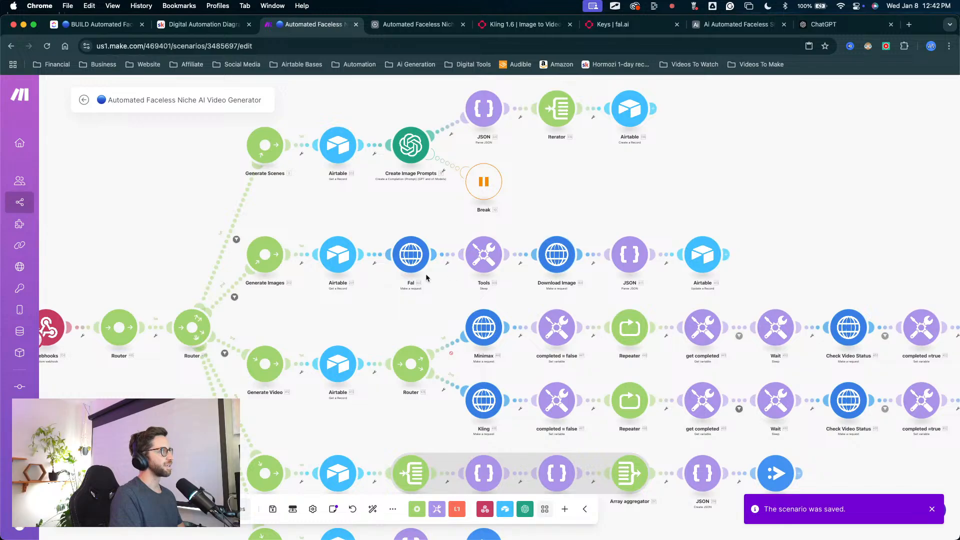
{"action": "key", "text": "ctrl+a"}
{"action": "left_click_drag", "start_coordinate": [411, 199], "coordinate": [408, 241]}
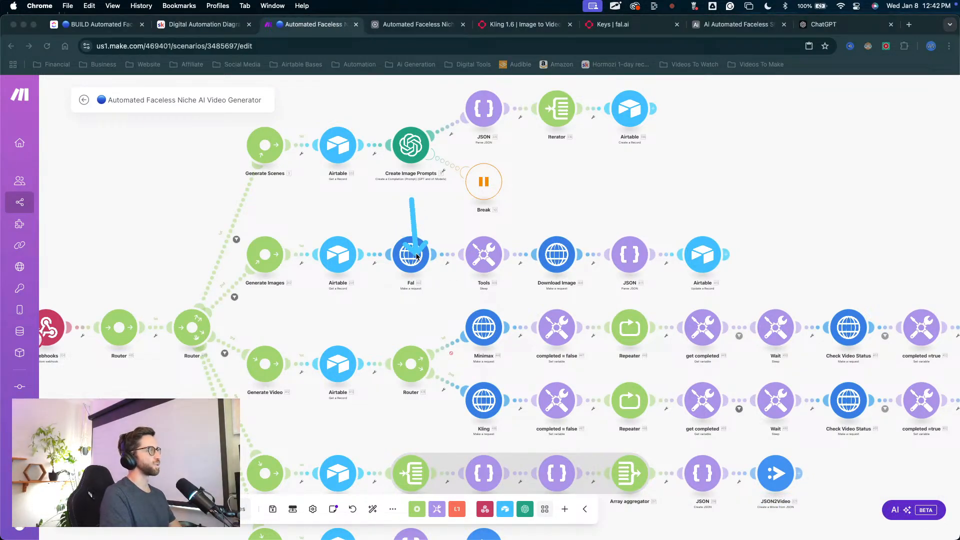
{"action": "key", "text": "Escape"}
{"action": "right_click", "coordinate": [418, 259]}
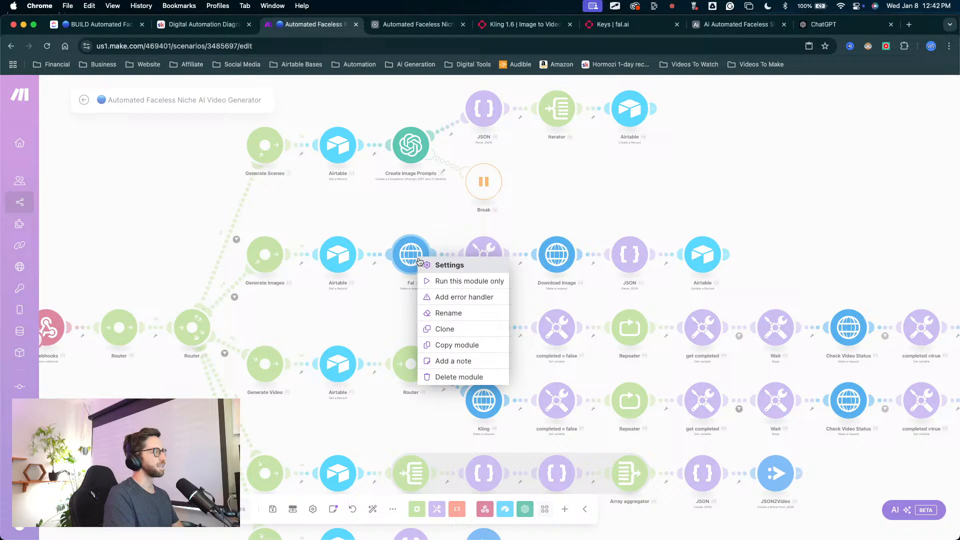
{"action": "left_click", "coordinate": [457, 313]}
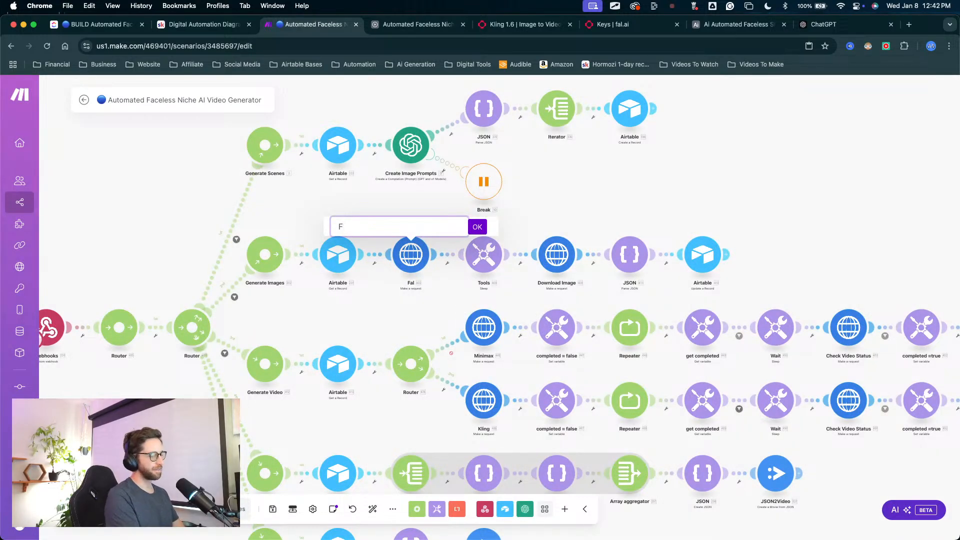
{"action": "type", "text": "Flux"}
{"action": "key", "text": "Return"}
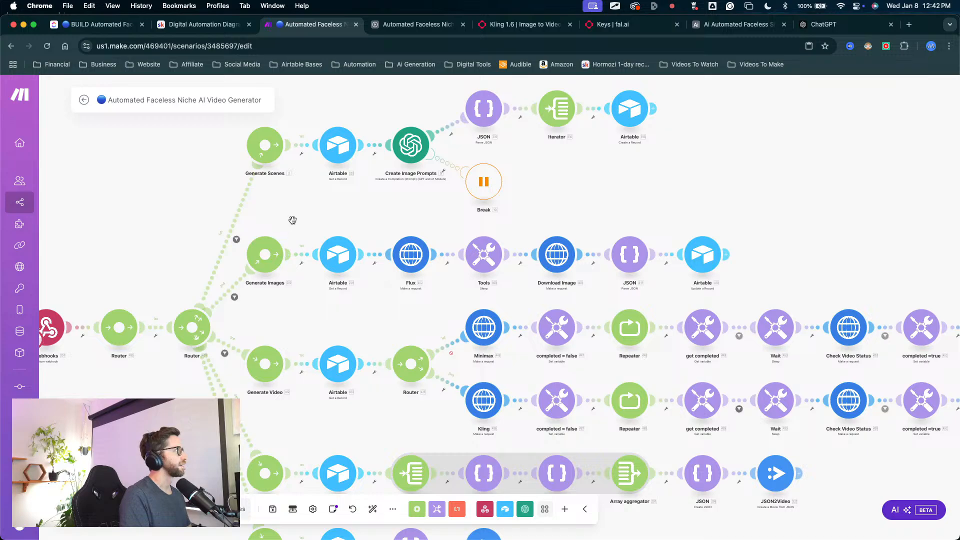
Step: Rename the router directly after the Webhooks module to Re-Route For Testing
{"action": "scroll", "coordinate": [293, 220], "scroll_direction": "up", "scroll_amount": 1}
{"action": "scroll", "coordinate": [320, 230], "scroll_direction": "down", "scroll_amount": 3}
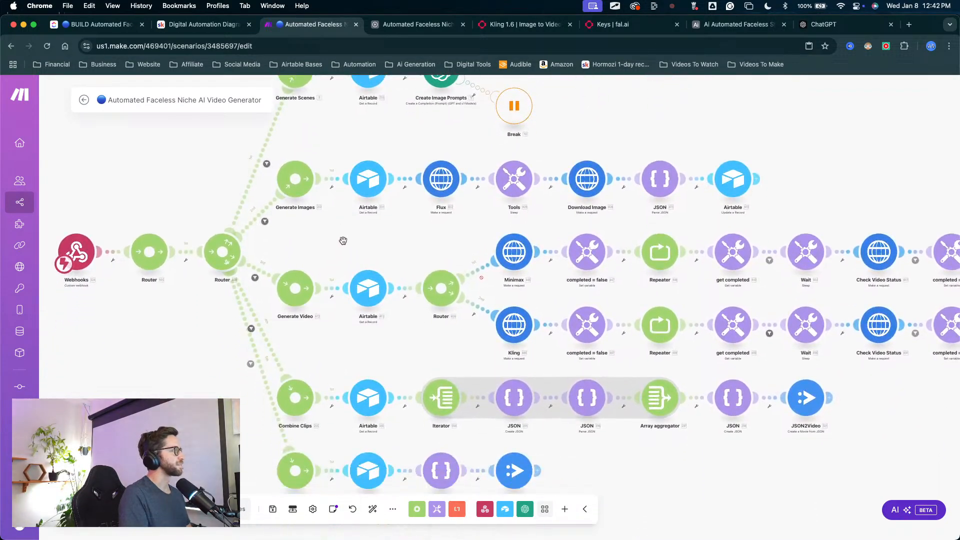
{"action": "scroll", "coordinate": [343, 240], "scroll_direction": "down", "scroll_amount": 5}
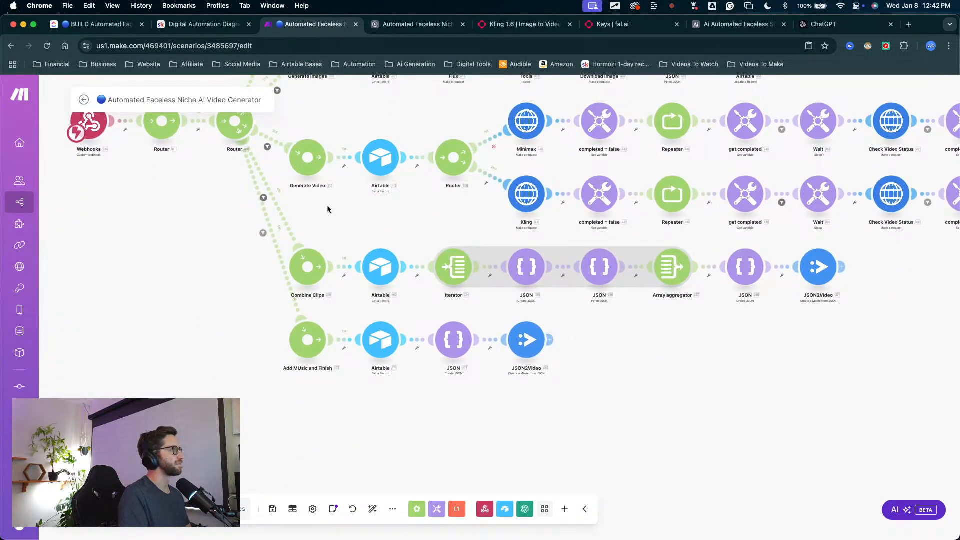
{"action": "scroll", "coordinate": [333, 213], "scroll_direction": "down", "scroll_amount": 1}
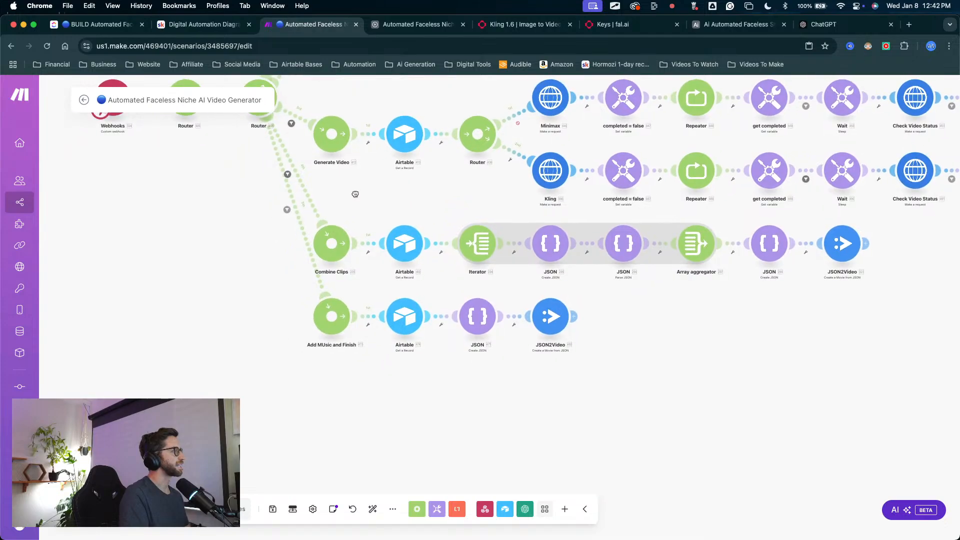
{"action": "left_click_drag", "start_coordinate": [355, 168], "coordinate": [341, 315]}
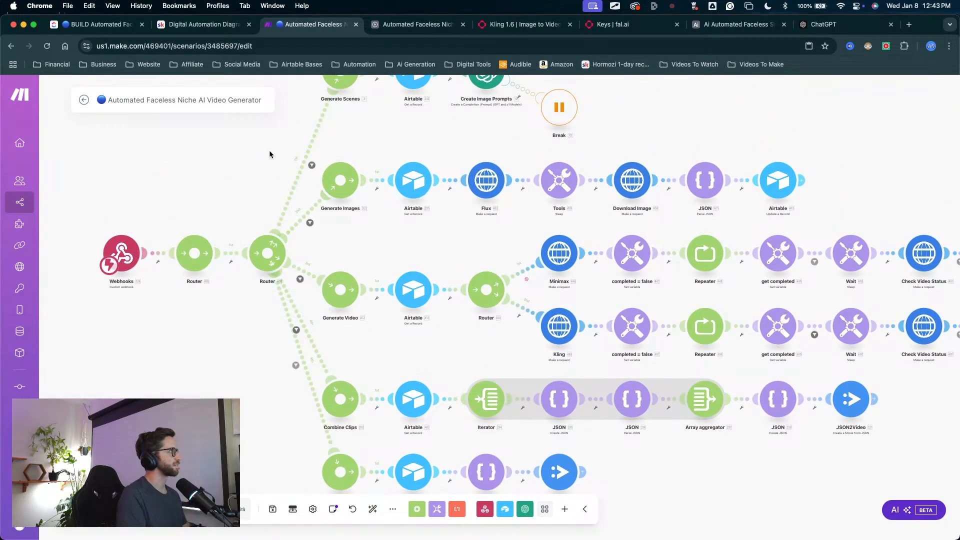
{"action": "left_click_drag", "start_coordinate": [167, 228], "coordinate": [229, 188]}
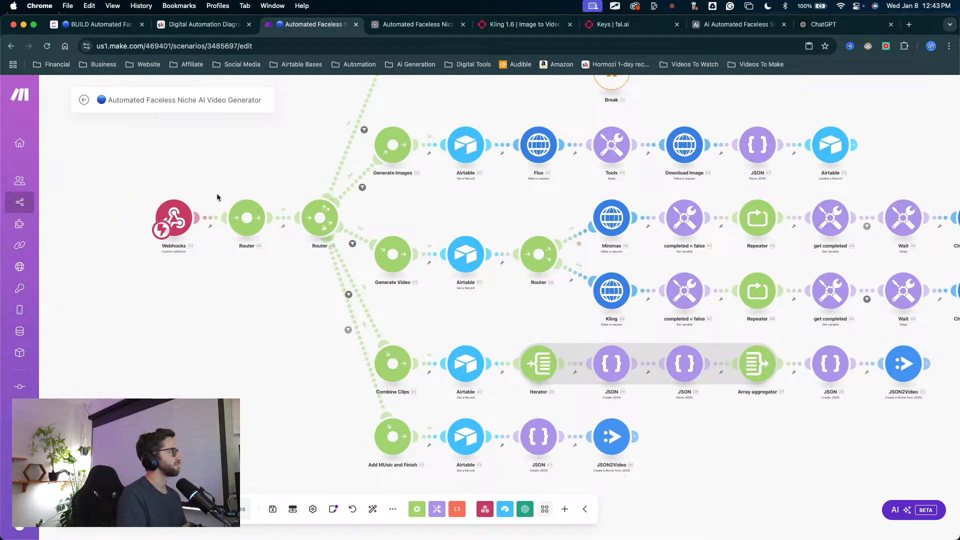
{"action": "right_click", "coordinate": [243, 242]}
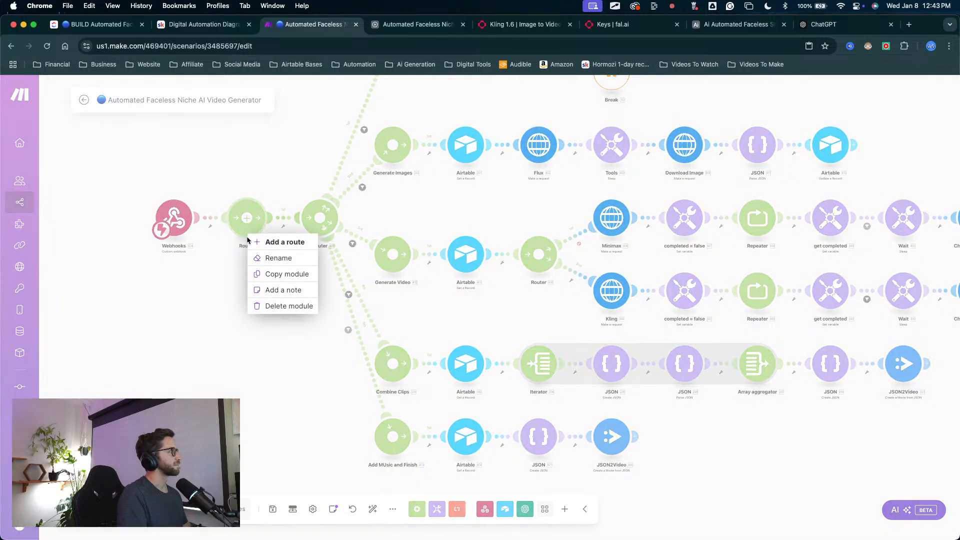
{"action": "left_click", "coordinate": [270, 314]}
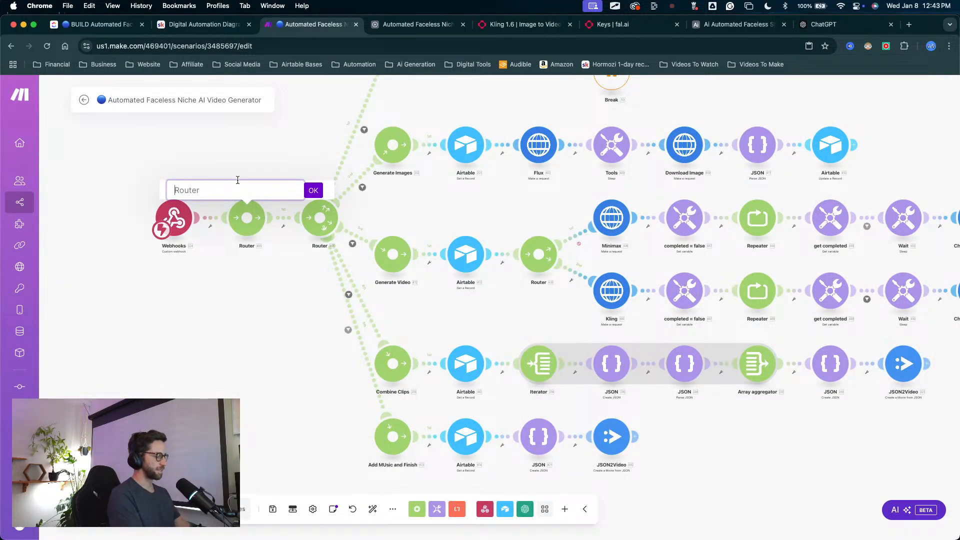
{"action": "type", "text": "Re"}
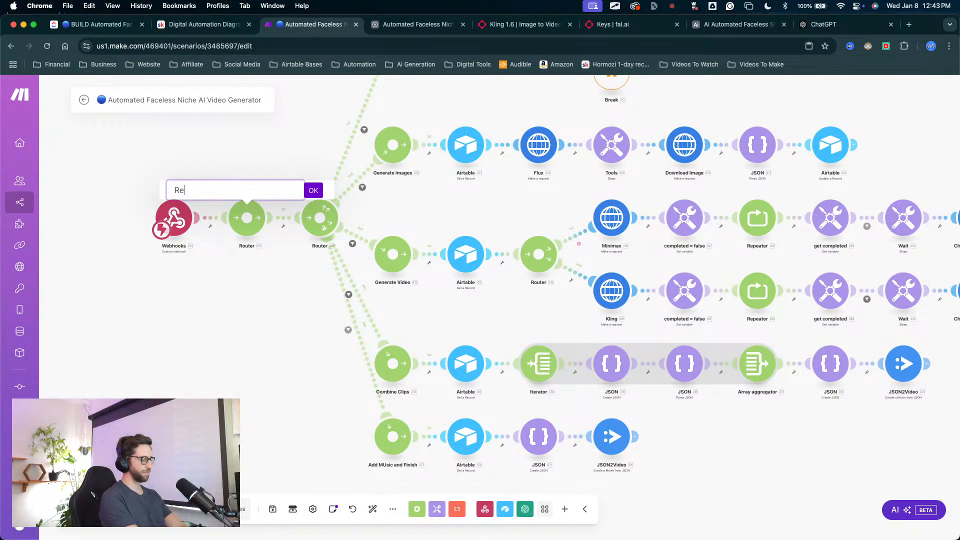
{"action": "type", "text": "-ROute"}
{"action": "key", "text": "BackSpace"}
{"action": "key", "text": "BackSpace"}
{"action": "key", "text": "BackSpace"}
{"action": "key", "text": "BackSpace"}
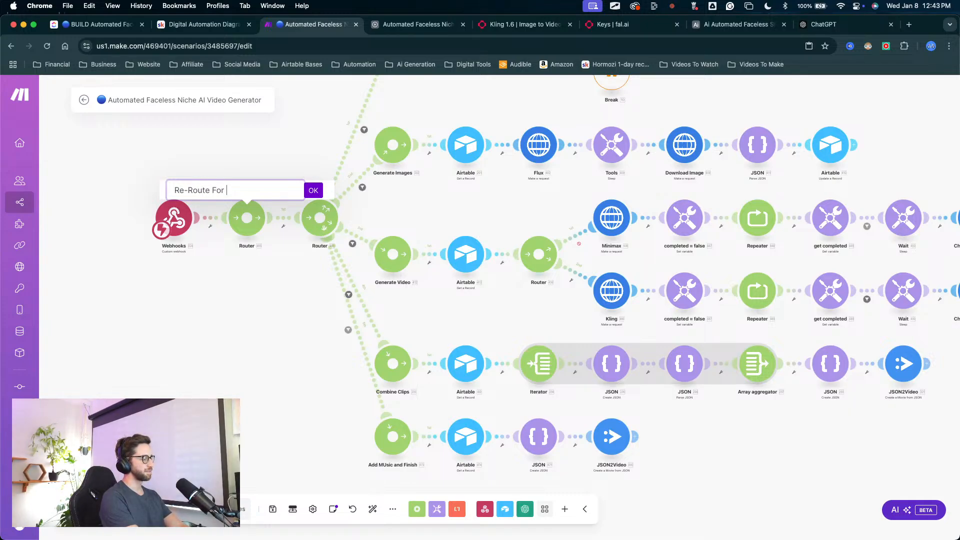
{"action": "type", "text": "oute For Testing"}
{"action": "key", "text": "Return"}
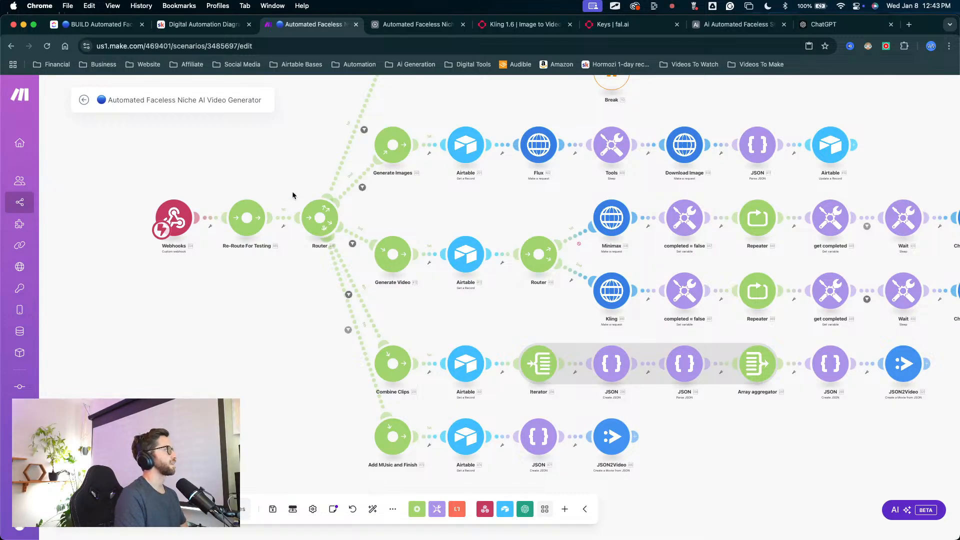
Step: Unlink the Generate Scenes branch from the main router and connect it directly to the Re-Route For Testing router
{"action": "left_click_drag", "start_coordinate": [298, 142], "coordinate": [269, 239]}
{"action": "scroll", "coordinate": [295, 252], "scroll_direction": "left", "scroll_amount": 3}
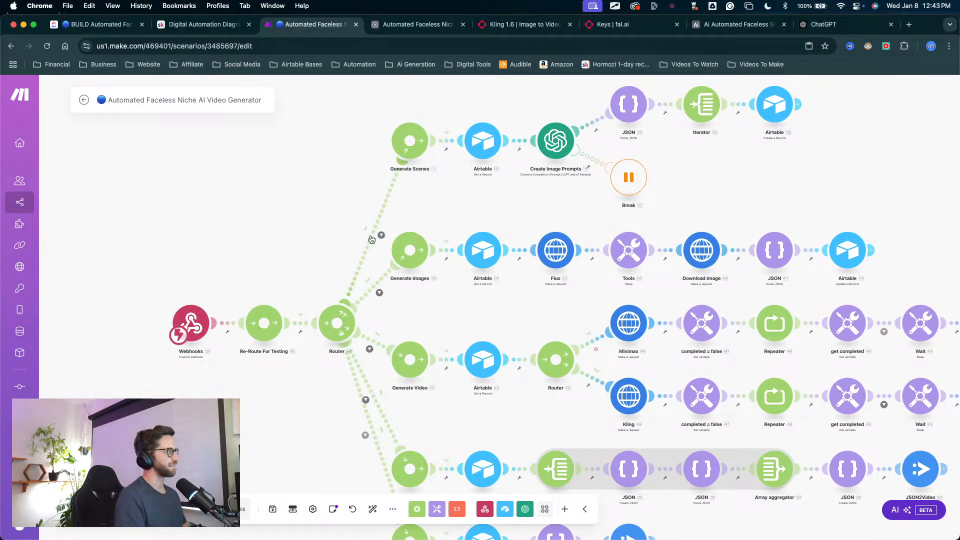
{"action": "scroll", "coordinate": [430, 259], "scroll_direction": "up", "scroll_amount": 2}
{"action": "scroll", "coordinate": [430, 260], "scroll_direction": "right", "scroll_amount": 2}
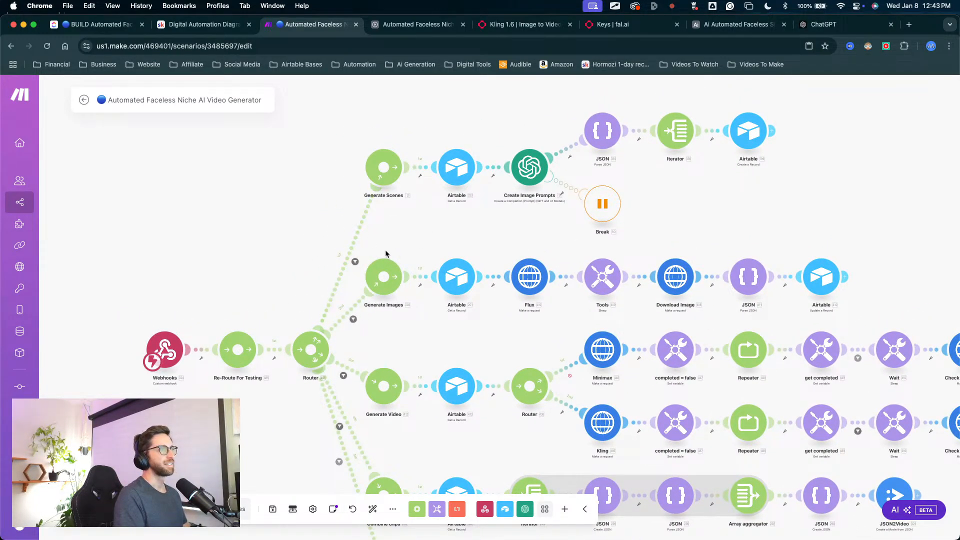
{"action": "scroll", "coordinate": [432, 255], "scroll_direction": "down", "scroll_amount": 2}
{"action": "scroll", "coordinate": [432, 255], "scroll_direction": "right", "scroll_amount": 3}
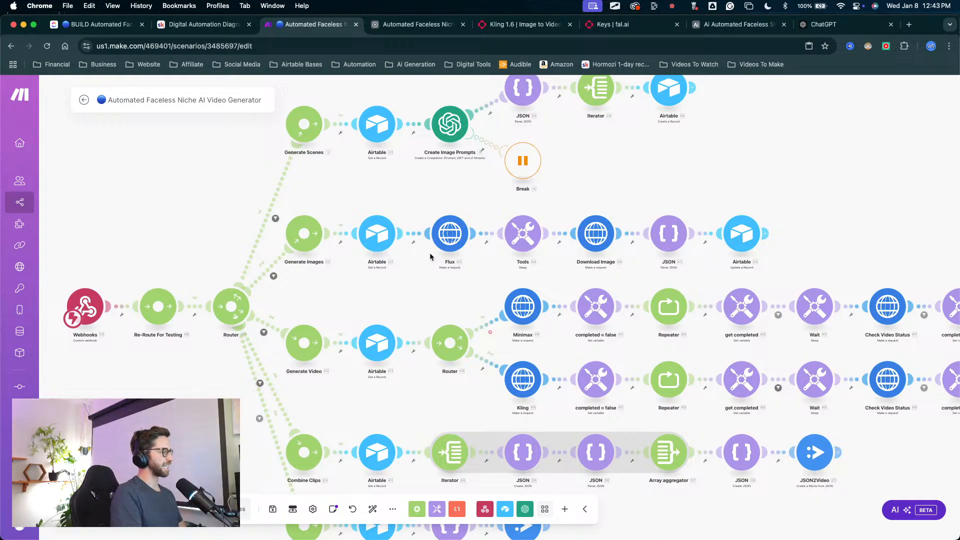
{"action": "scroll", "coordinate": [417, 232], "scroll_direction": "left", "scroll_amount": 5}
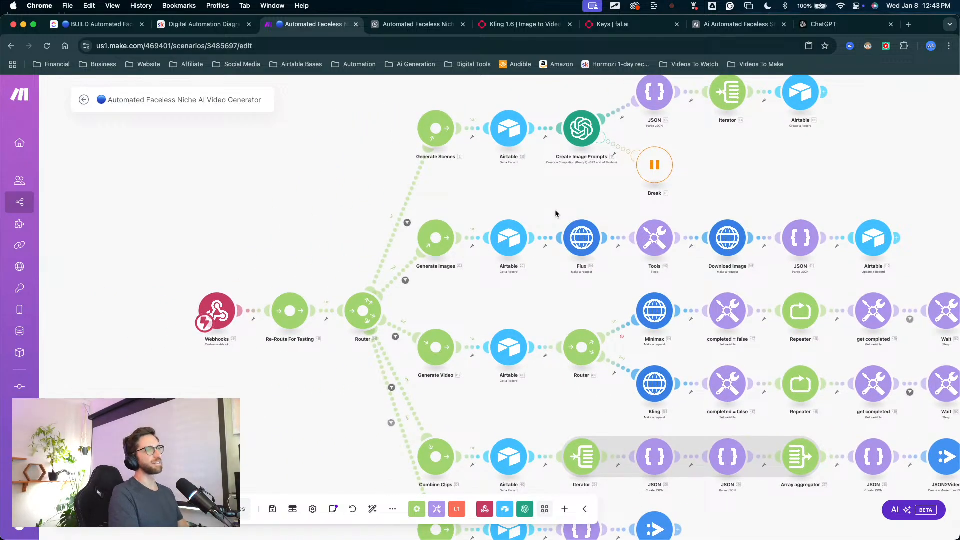
{"action": "mouse_move", "coordinate": [282, 322]}
{"action": "left_mouse_down"}
{"action": "mouse_move", "coordinate": [635, 370]}
{"action": "mouse_move", "coordinate": [640, 320]}
{"action": "mouse_move", "coordinate": [570, 344]}
{"action": "left_mouse_up"}
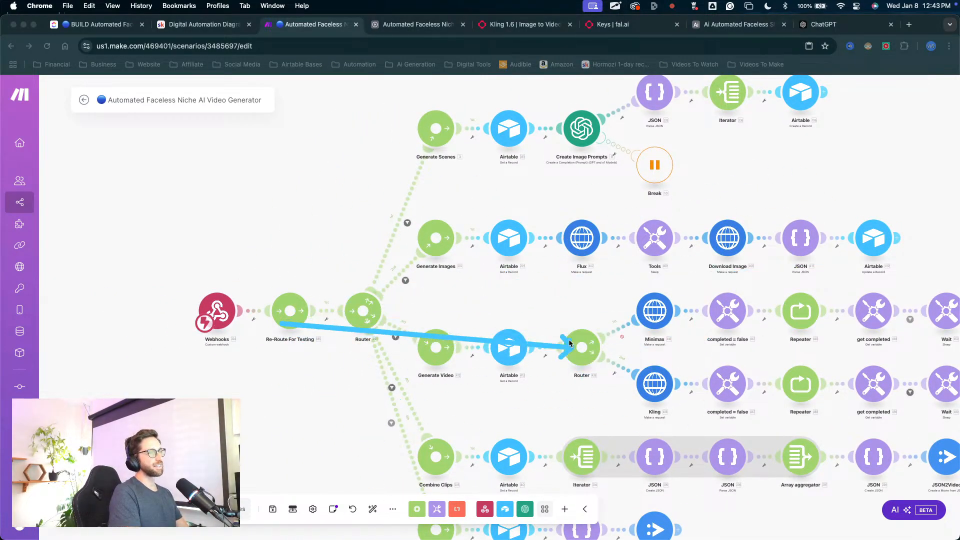
{"action": "key", "text": "Escape"}
{"action": "right_click", "coordinate": [404, 221]}
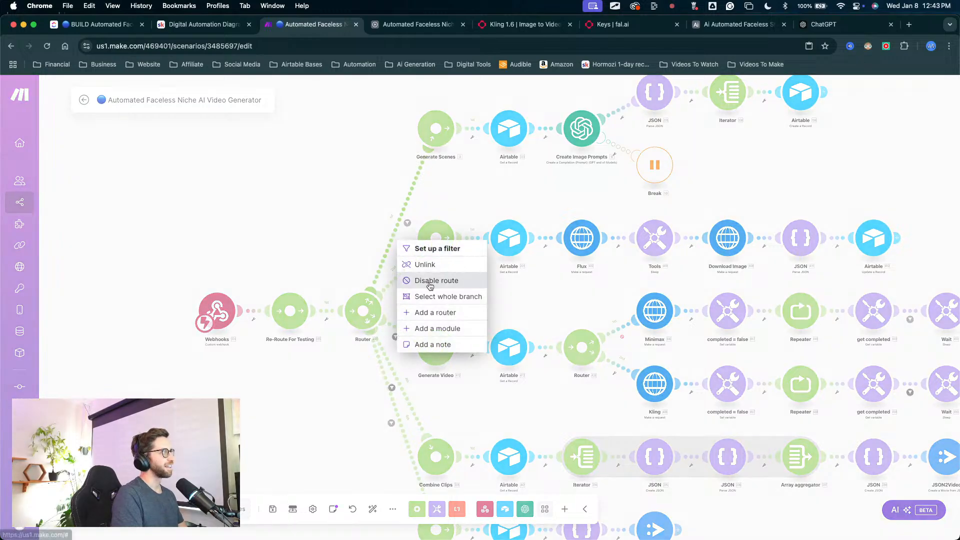
{"action": "left_click", "coordinate": [415, 264]}
{"action": "left_click_drag", "start_coordinate": [409, 129], "coordinate": [306, 295]}
{"action": "left_click_drag", "start_coordinate": [470, 194], "coordinate": [365, 282]}
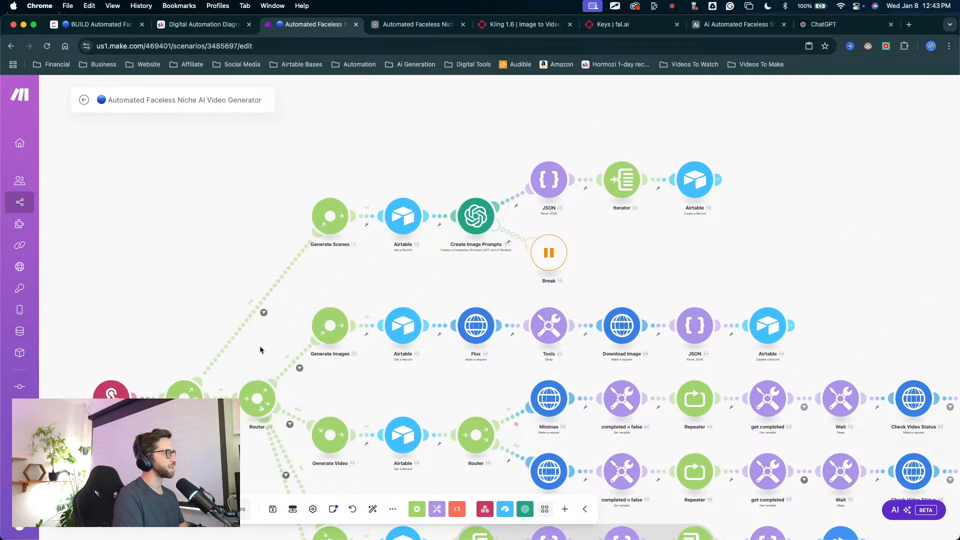
{"action": "mouse_move", "coordinate": [209, 253]}
{"action": "left_mouse_down"}
{"action": "mouse_move", "coordinate": [285, 381]}
{"action": "mouse_move", "coordinate": [178, 400]}
{"action": "mouse_move", "coordinate": [185, 358]}
{"action": "mouse_move", "coordinate": [124, 392]}
{"action": "mouse_move", "coordinate": [278, 253]}
{"action": "mouse_move", "coordinate": [562, 226]}
{"action": "mouse_move", "coordinate": [221, 330]}
{"action": "left_mouse_up"}
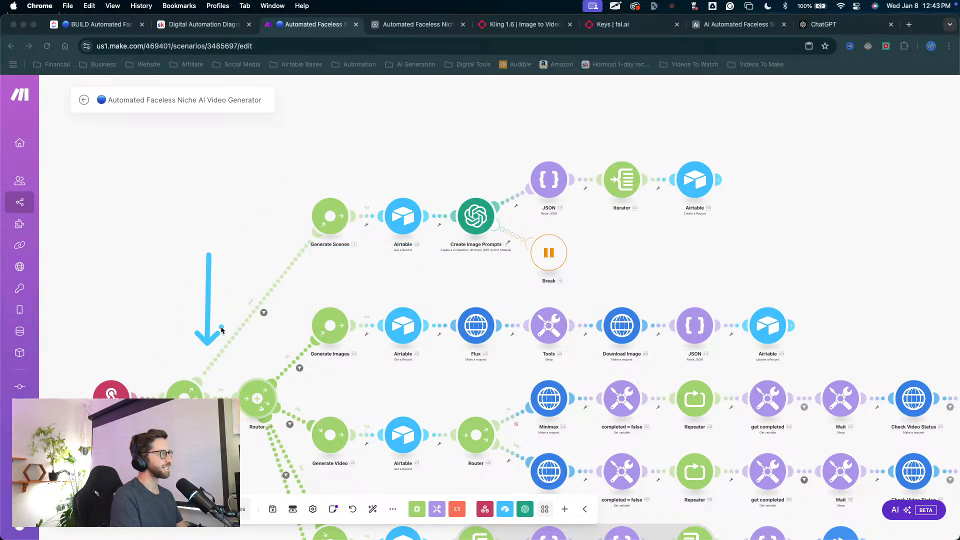
{"action": "left_click_drag", "start_coordinate": [648, 234], "coordinate": [580, 241]}
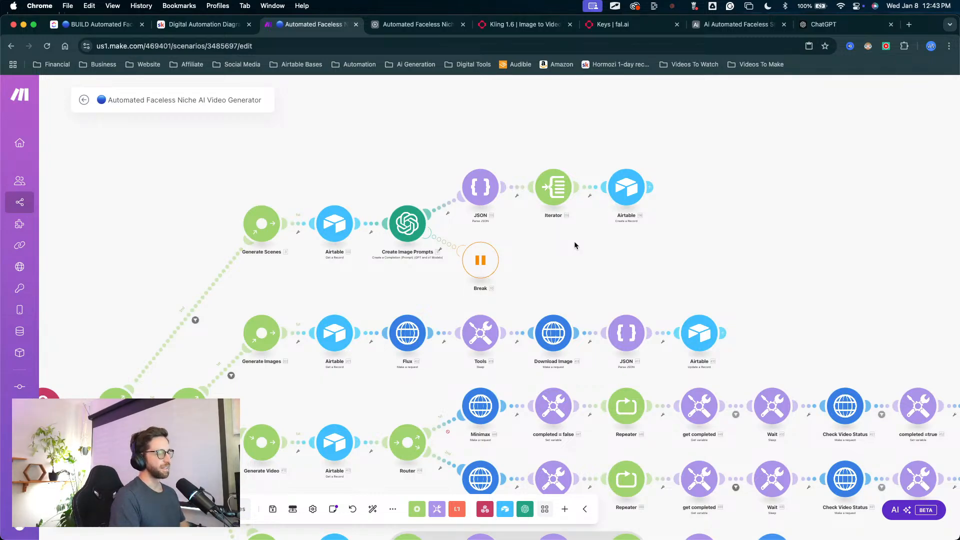
{"action": "scroll", "coordinate": [298, 366], "scroll_direction": "down", "scroll_amount": 2}
{"action": "scroll", "coordinate": [324, 389], "scroll_direction": "up", "scroll_amount": 1}
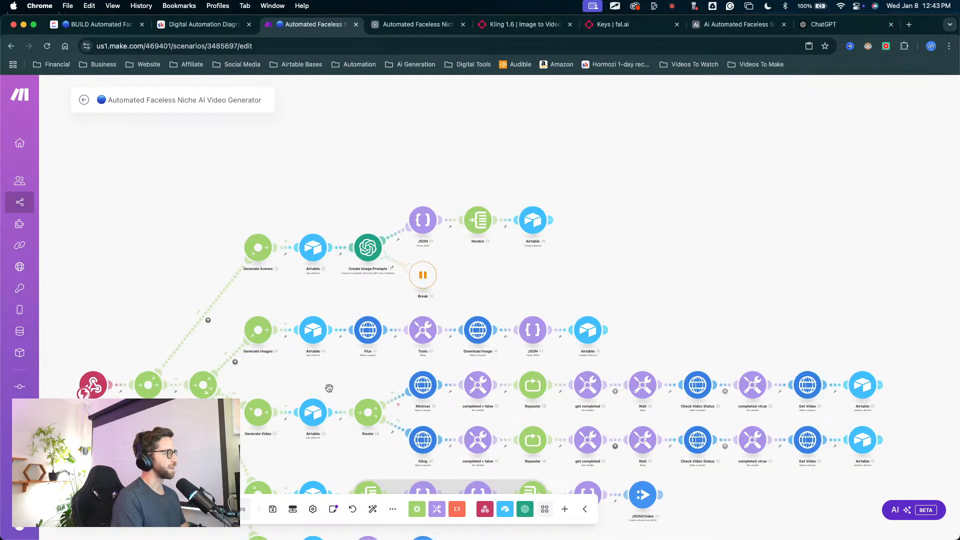
{"action": "left_click_drag", "start_coordinate": [349, 388], "coordinate": [386, 228]}
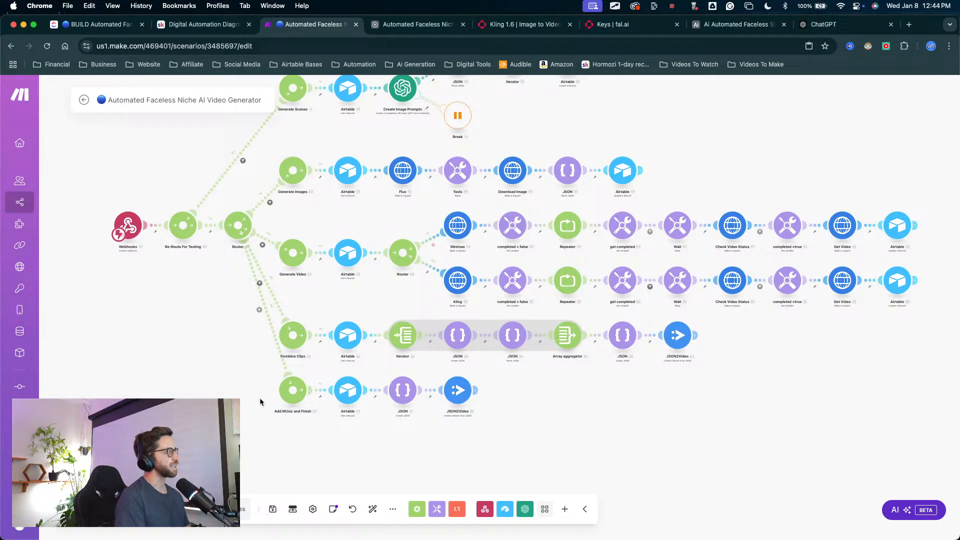
Step: Switch to the Airtable base and view the Assembly table's music, combined video and finished video fields
{"action": "left_click", "coordinate": [232, 419]}
{"action": "left_click", "coordinate": [413, 24]}
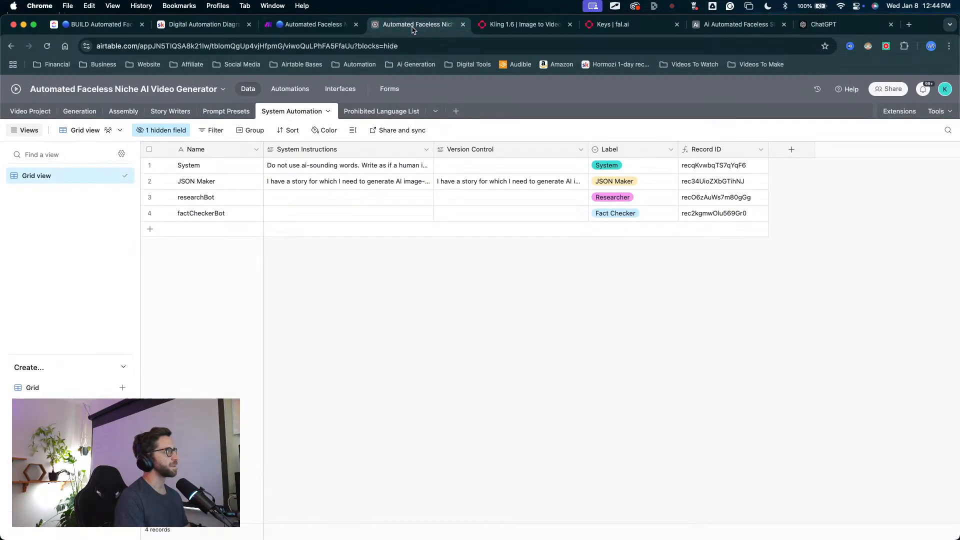
{"action": "left_click", "coordinate": [123, 111]}
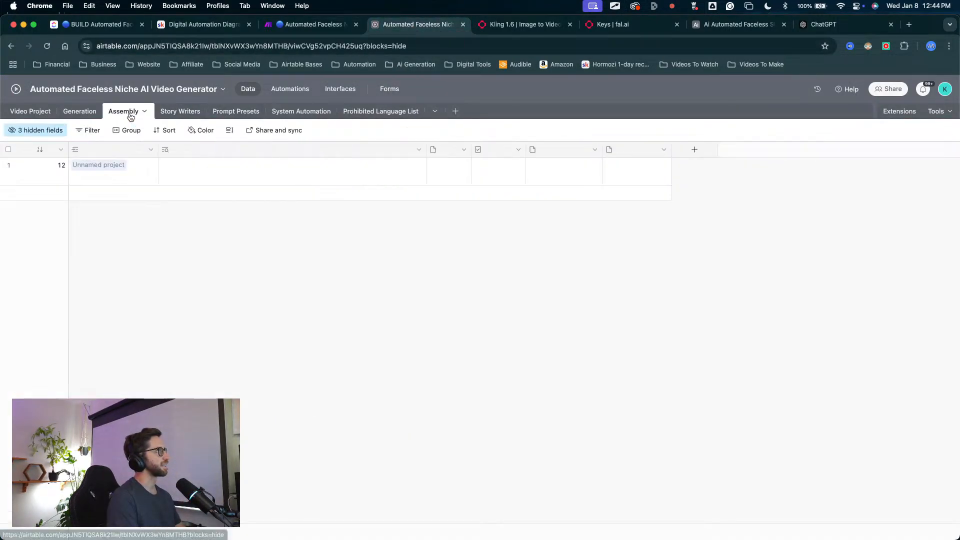
{"action": "mouse_move", "coordinate": [462, 326]}
{"action": "left_mouse_down"}
{"action": "mouse_move", "coordinate": [562, 190]}
{"action": "mouse_move", "coordinate": [589, 175]}
{"action": "left_mouse_up"}
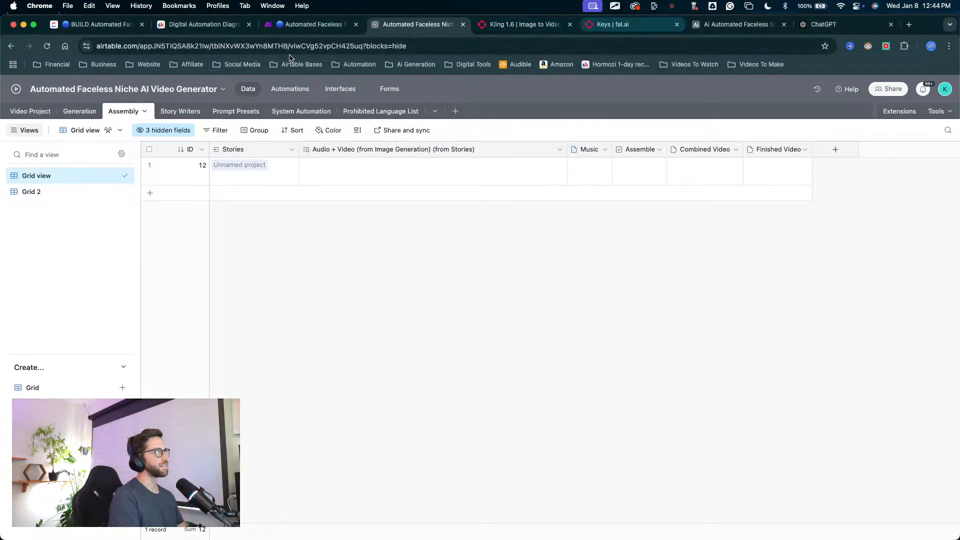
Step: Return to the Make scenario and examine the Combine Clips and Add MUsic and Finish branches through to their JSON2Video modules
{"action": "left_click", "coordinate": [312, 24]}
{"action": "mouse_move", "coordinate": [150, 396]}
{"action": "left_mouse_down"}
{"action": "mouse_move", "coordinate": [238, 380]}
{"action": "mouse_move", "coordinate": [270, 393]}
{"action": "left_mouse_up"}
{"action": "mouse_move", "coordinate": [175, 409]}
{"action": "left_mouse_down"}
{"action": "mouse_move", "coordinate": [396, 392]}
{"action": "mouse_move", "coordinate": [413, 404]}
{"action": "mouse_move", "coordinate": [456, 400]}
{"action": "left_mouse_up"}
{"action": "key", "text": "Escape"}
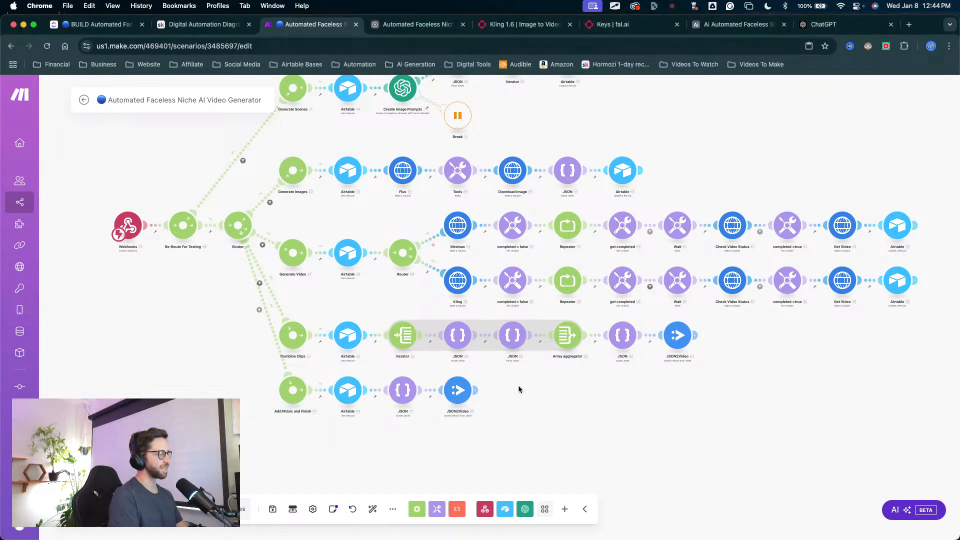
{"action": "left_click_drag", "start_coordinate": [624, 388], "coordinate": [534, 452]}
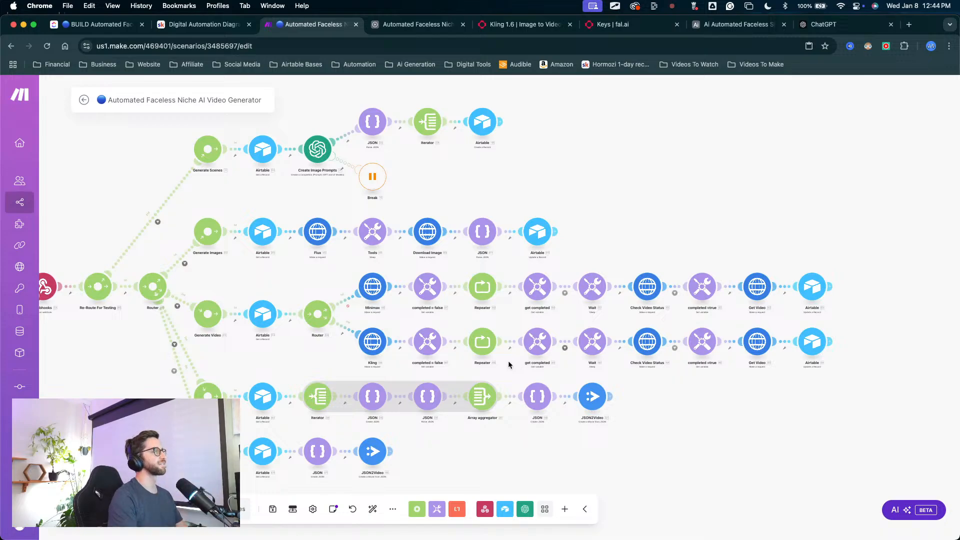
{"action": "left_click_drag", "start_coordinate": [497, 446], "coordinate": [405, 448]}
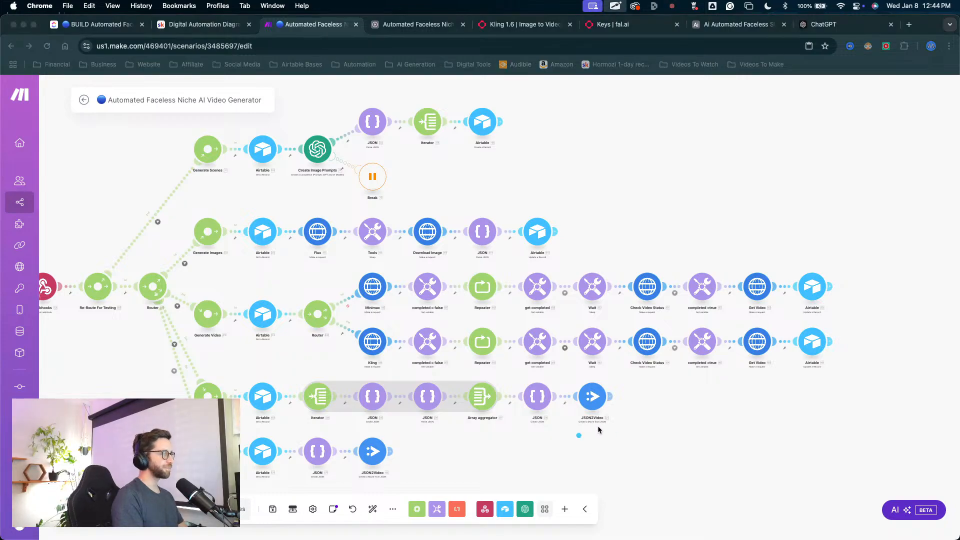
{"action": "mouse_move", "coordinate": [590, 434]}
{"action": "left_mouse_down"}
{"action": "mouse_move", "coordinate": [467, 468]}
{"action": "mouse_move", "coordinate": [400, 450]}
{"action": "left_mouse_up"}
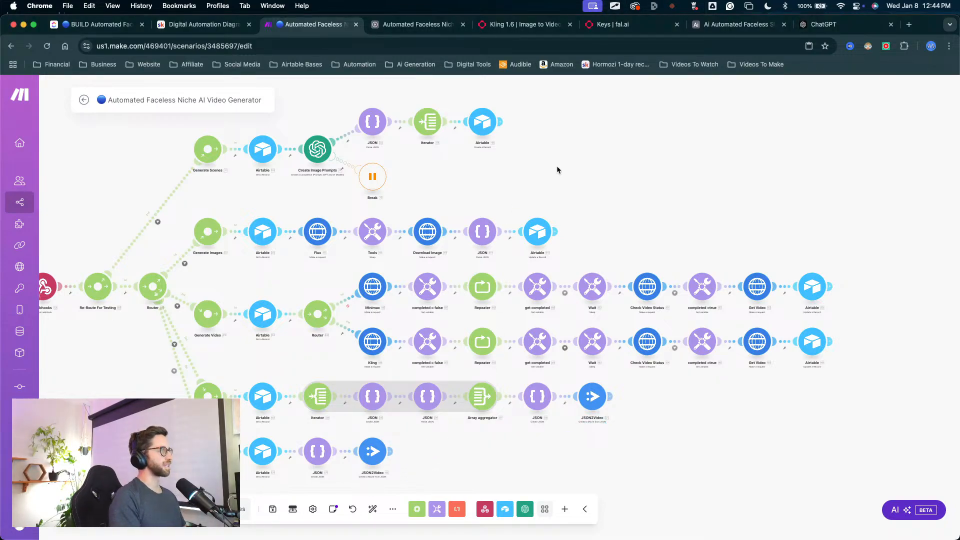
{"action": "scroll", "coordinate": [506, 223], "scroll_direction": "up", "scroll_amount": 2}
{"action": "scroll", "coordinate": [506, 223], "scroll_direction": "left", "scroll_amount": 2}
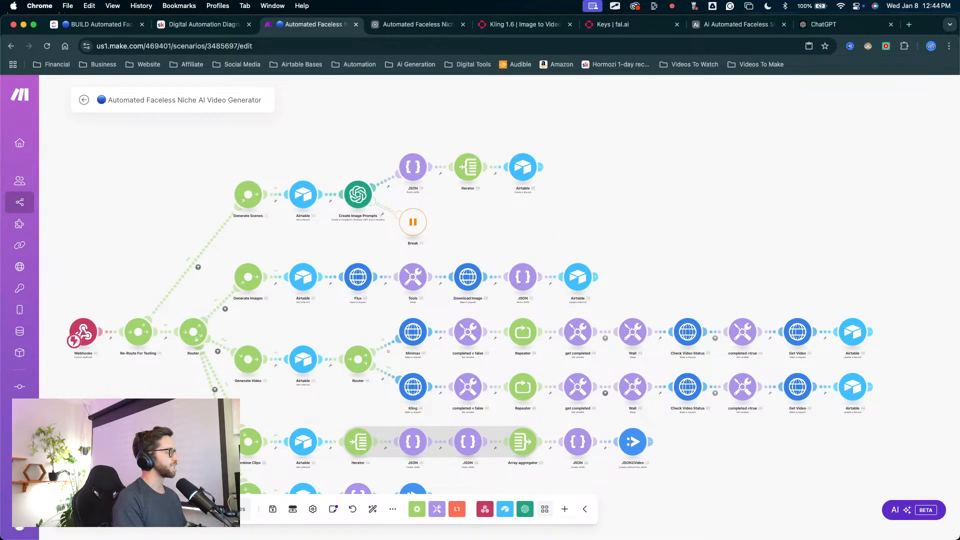
{"action": "scroll", "coordinate": [240, 358], "scroll_direction": "down", "scroll_amount": 3}
{"action": "scroll", "coordinate": [240, 357], "scroll_direction": "left", "scroll_amount": 1}
{"action": "left_click_drag", "start_coordinate": [629, 448], "coordinate": [526, 449]}
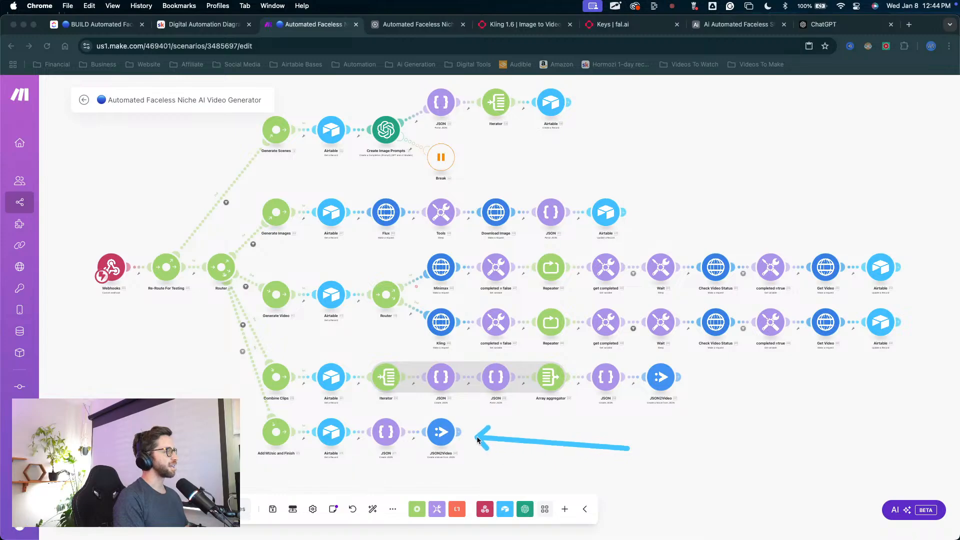
Step: Review the scenario layout from the Webhooks module and routers to the ends of the branches
{"action": "scroll", "coordinate": [525, 170], "scroll_direction": "right", "scroll_amount": 5}
{"action": "scroll", "coordinate": [525, 170], "scroll_direction": "up", "scroll_amount": 1}
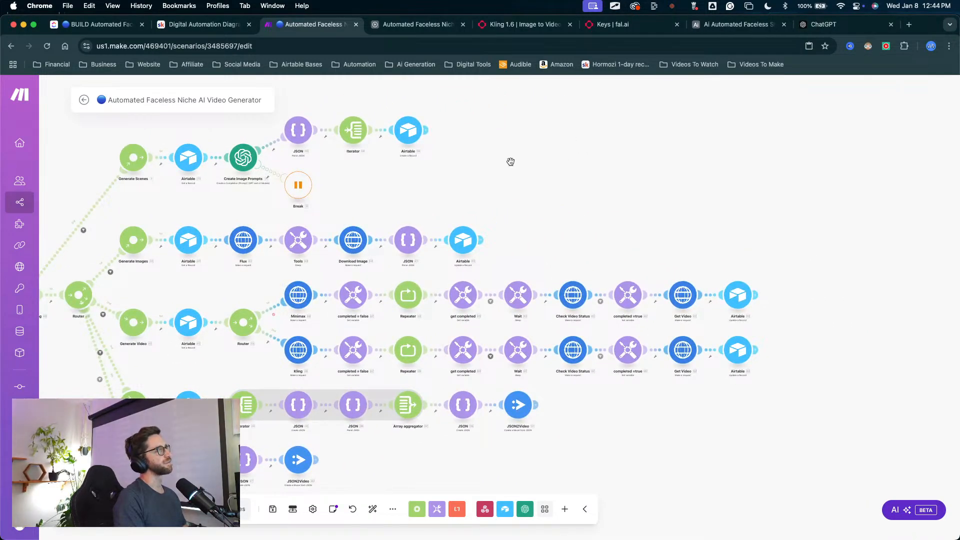
{"action": "left_click_drag", "start_coordinate": [510, 161], "coordinate": [624, 144]}
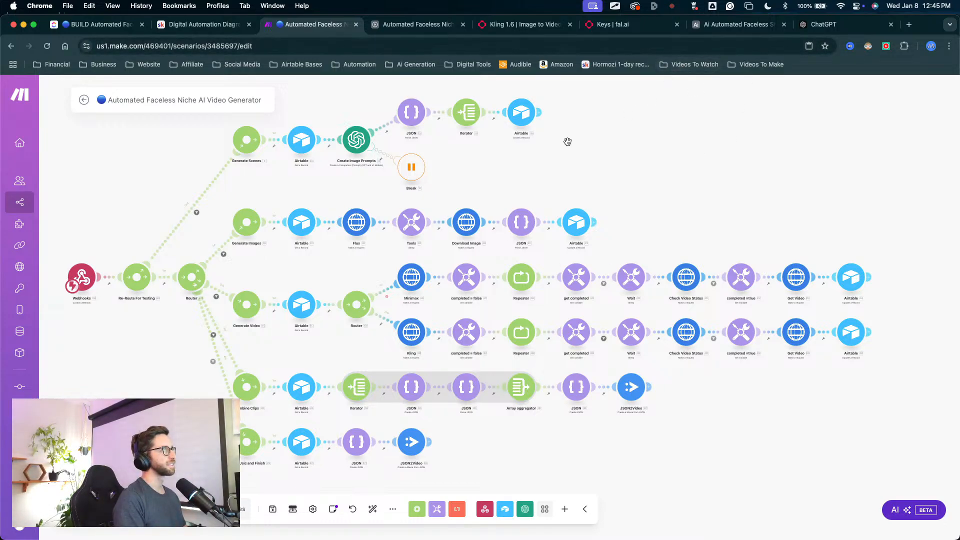
{"action": "scroll", "coordinate": [567, 139], "scroll_direction": "up", "scroll_amount": 4}
{"action": "scroll", "coordinate": [567, 139], "scroll_direction": "left", "scroll_amount": 1}
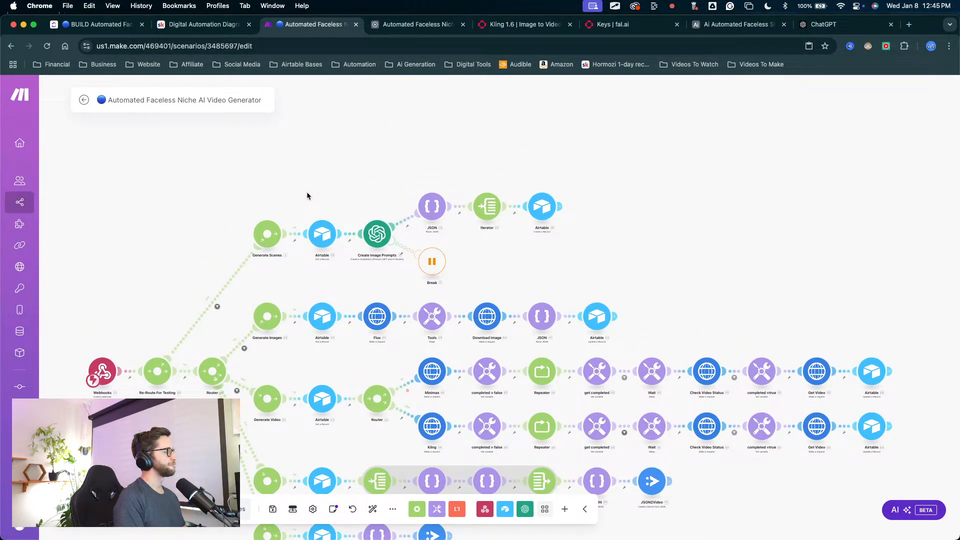
{"action": "scroll", "coordinate": [320, 183], "scroll_direction": "down", "scroll_amount": 1}
{"action": "scroll", "coordinate": [320, 182], "scroll_direction": "left", "scroll_amount": 2}
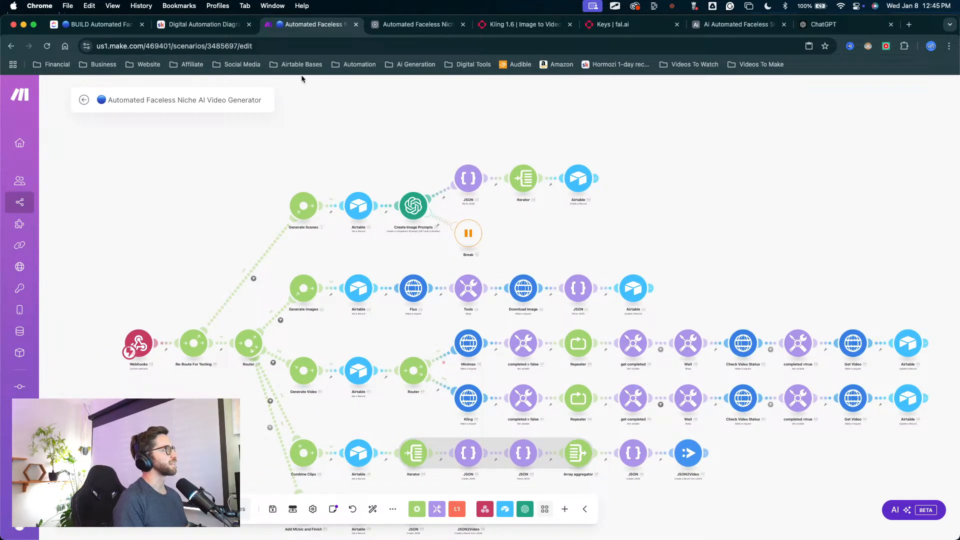
{"action": "mouse_move", "coordinate": [316, 122]}
{"action": "left_mouse_down"}
{"action": "mouse_move", "coordinate": [460, 170]}
{"action": "mouse_move", "coordinate": [537, 170]}
{"action": "left_mouse_up"}
{"action": "key", "text": "Escape"}
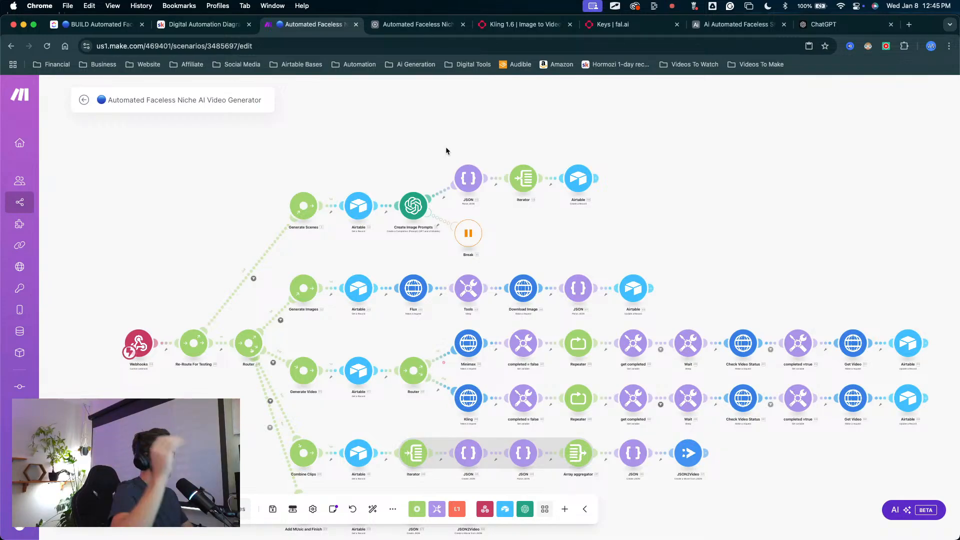
{"action": "key", "text": "ctrl+Up"}
{"action": "key", "text": "ctrl+Up"}
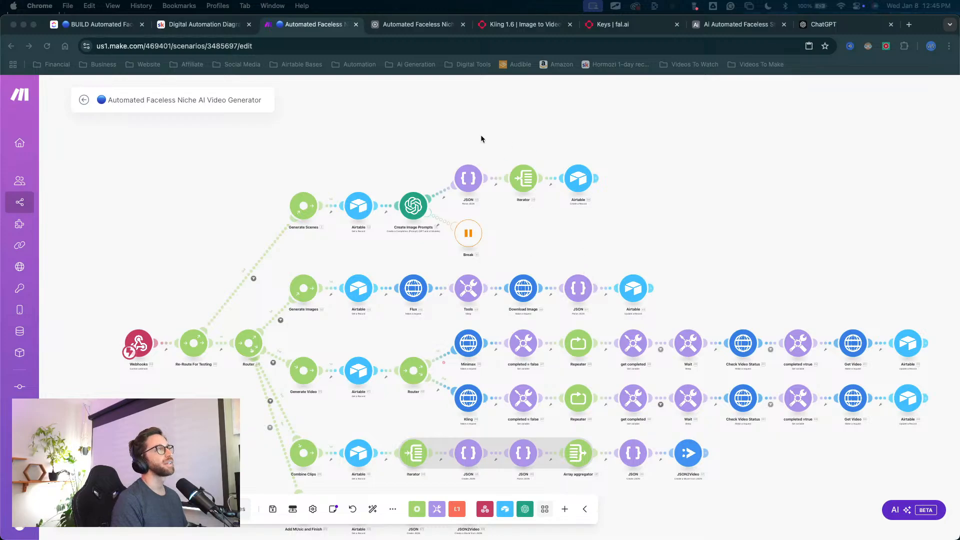
Step: Switch to the Airtable base and look through the Video Project table's fields, from video orientation to prompt preset
{"action": "left_click", "coordinate": [376, 28]}
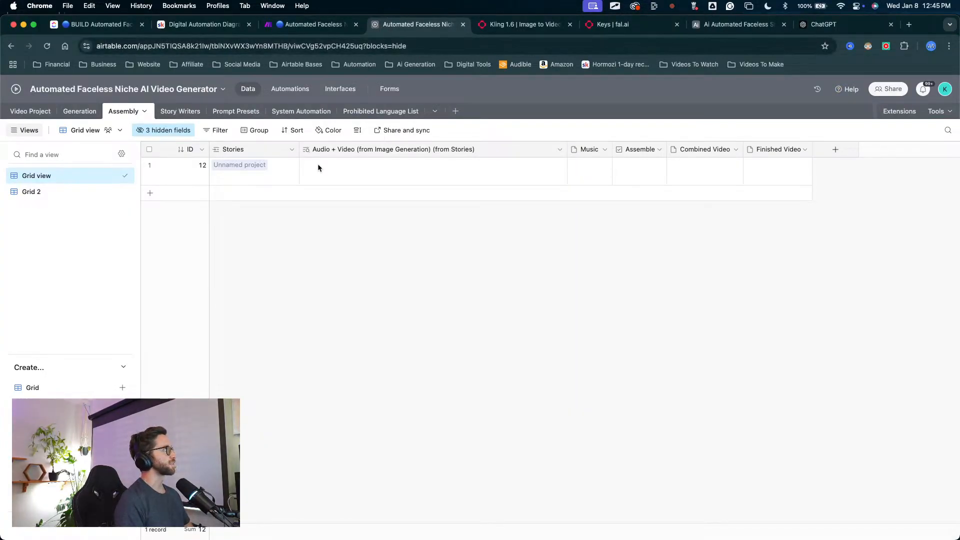
{"action": "left_click", "coordinate": [65, 111]}
{"action": "left_click", "coordinate": [30, 111]}
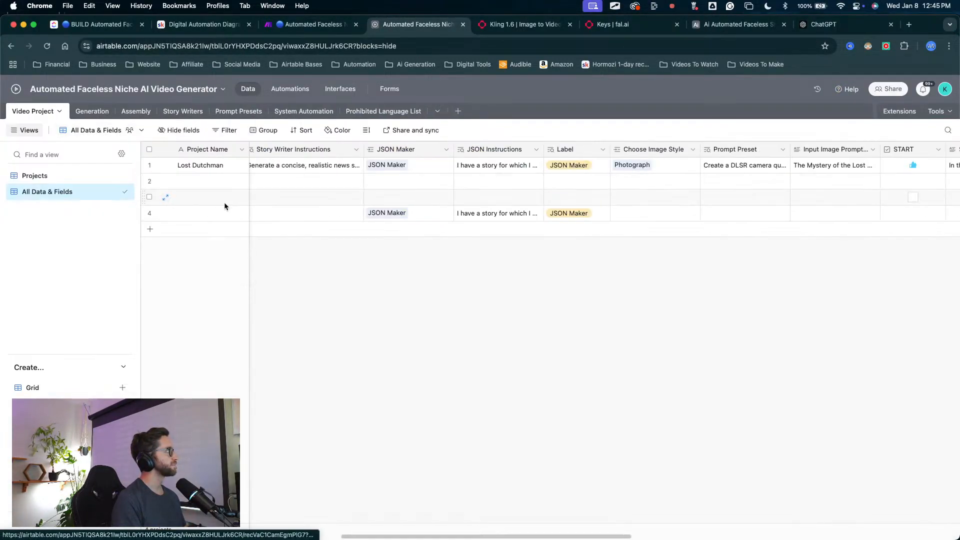
{"action": "scroll", "coordinate": [476, 240], "scroll_direction": "left", "scroll_amount": 9}
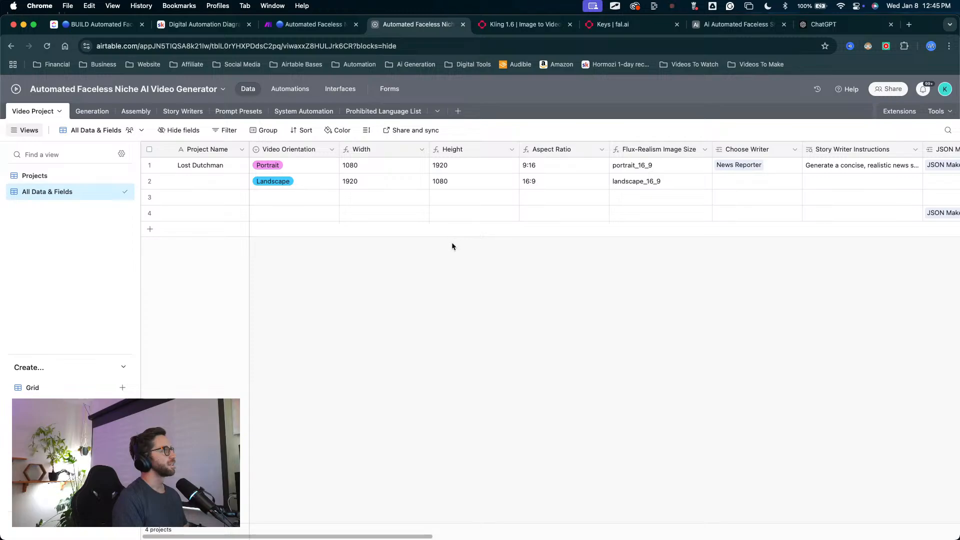
{"action": "scroll", "coordinate": [452, 246], "scroll_direction": "right", "scroll_amount": 10}
{"action": "scroll", "coordinate": [455, 240], "scroll_direction": "left", "scroll_amount": 6}
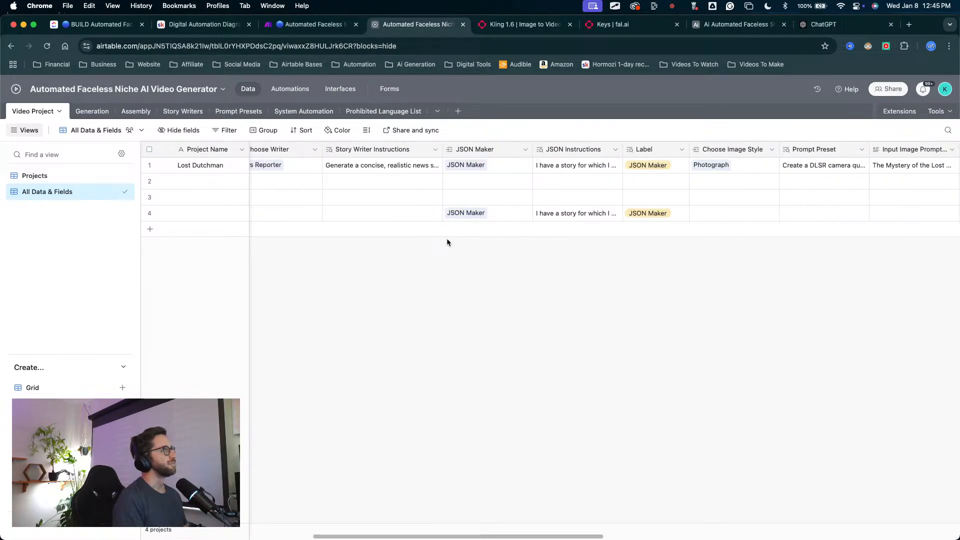
Step: Open the JSON Maker record's System Instructions in the System Automation table and copy the full text
{"action": "left_click", "coordinate": [280, 112]}
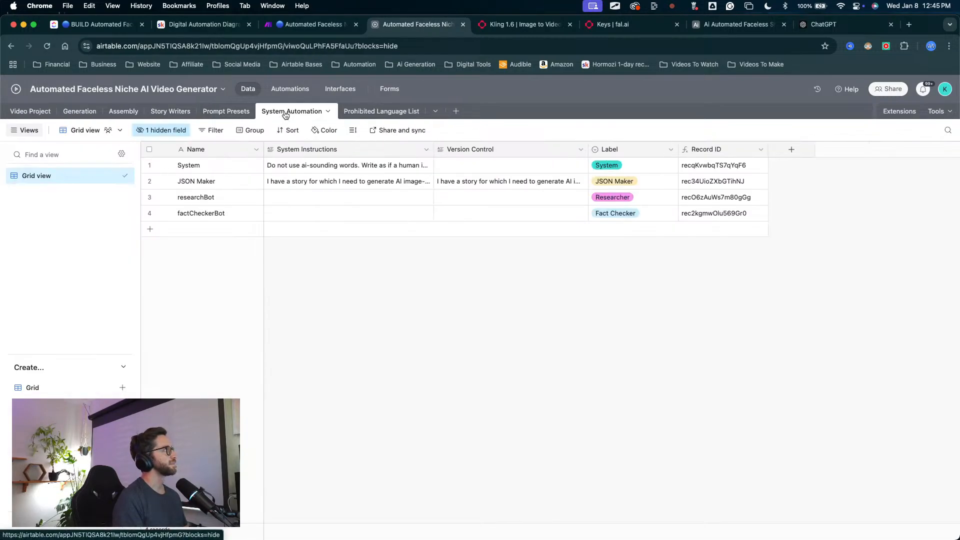
{"action": "left_click", "coordinate": [314, 182]}
{"action": "left_click", "coordinate": [428, 183]}
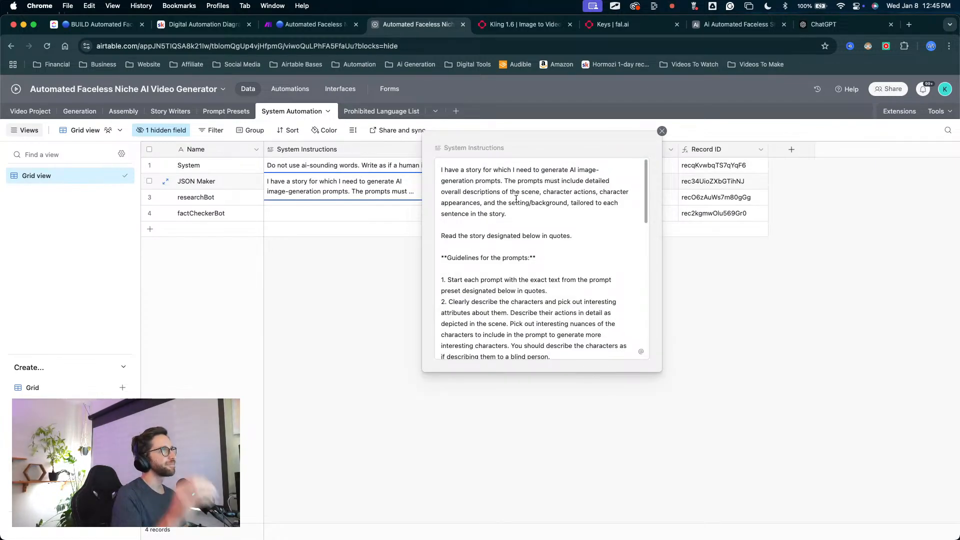
{"action": "left_click", "coordinate": [498, 235]}
{"action": "scroll", "coordinate": [510, 240], "scroll_direction": "down", "scroll_amount": 10}
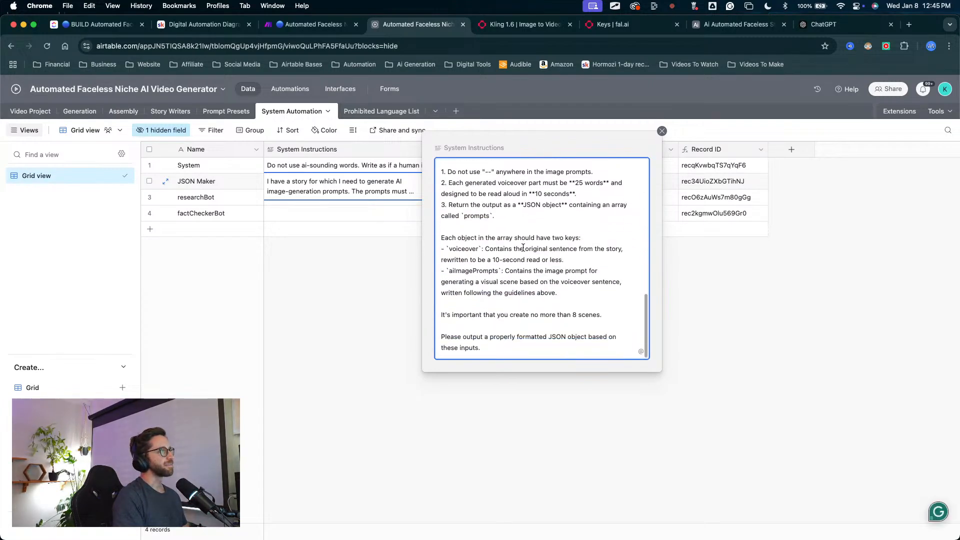
{"action": "left_click_drag", "start_coordinate": [480, 347], "coordinate": [435, 120]}
{"action": "key", "text": "super+c"}
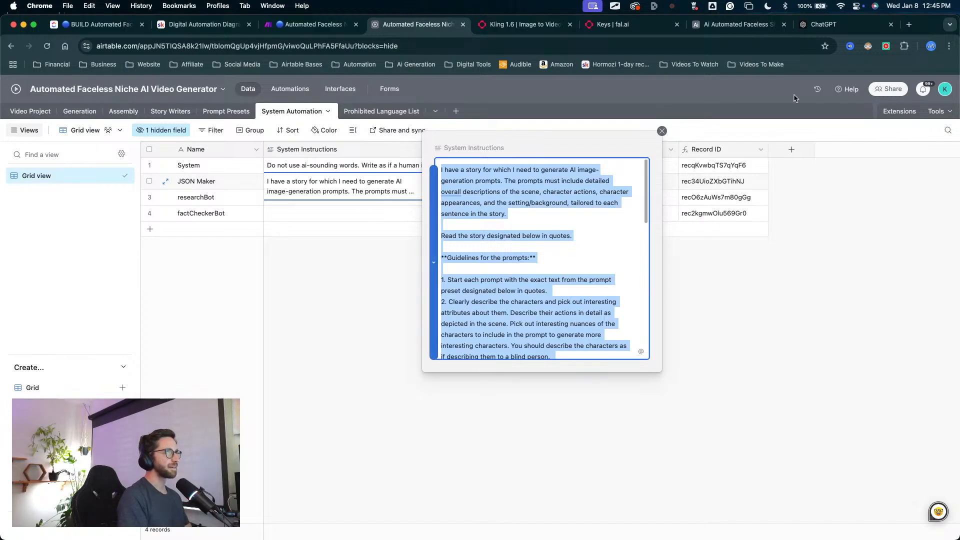
Step: Switch to ChatGPT and paste the copied JSON Maker instructions into a message in the existing chat
{"action": "left_click", "coordinate": [830, 24]}
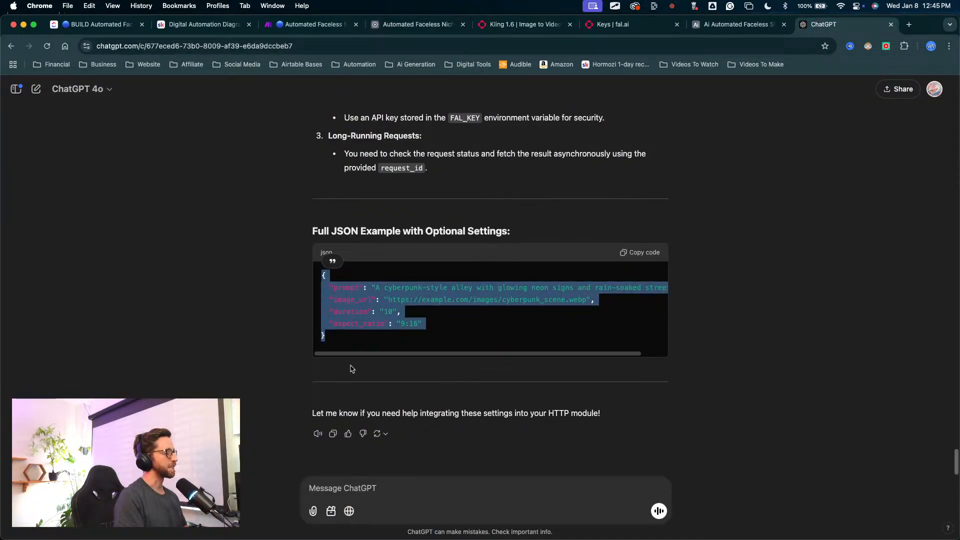
{"action": "left_click", "coordinate": [348, 486]}
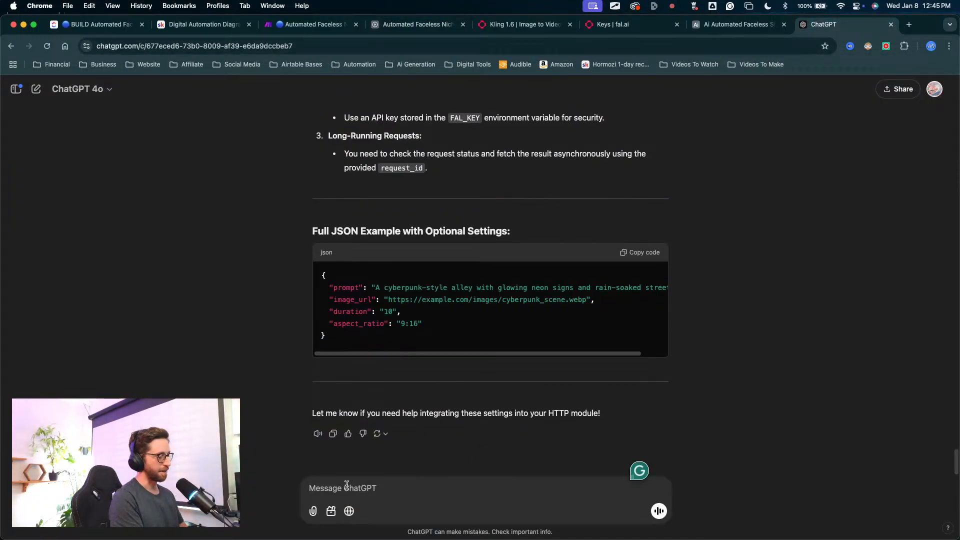
{"action": "key", "text": "super+v"}
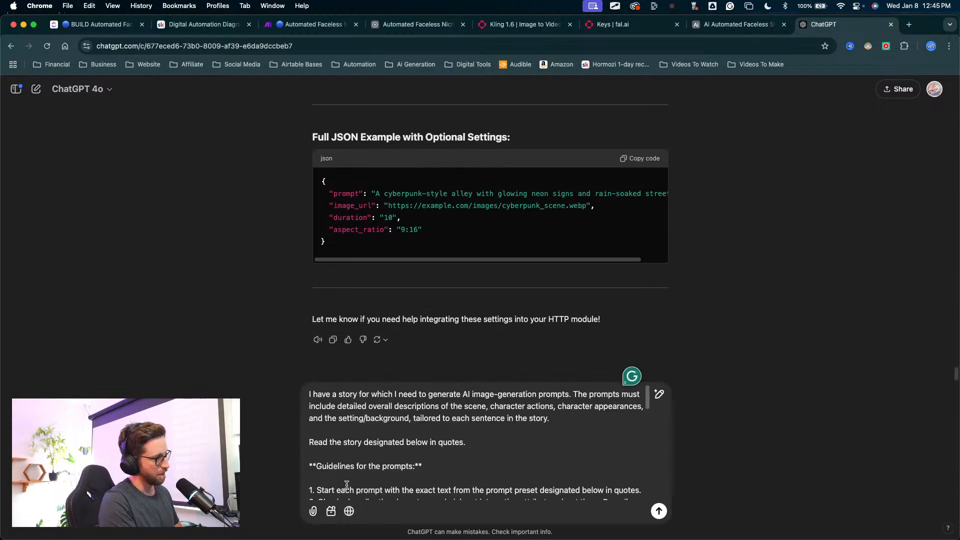
Step: Add "-- this is a prompt that will create a JSON I waNT to rework it" after the pasted instructions and send the message
{"action": "type", "text": "-- this is a "}
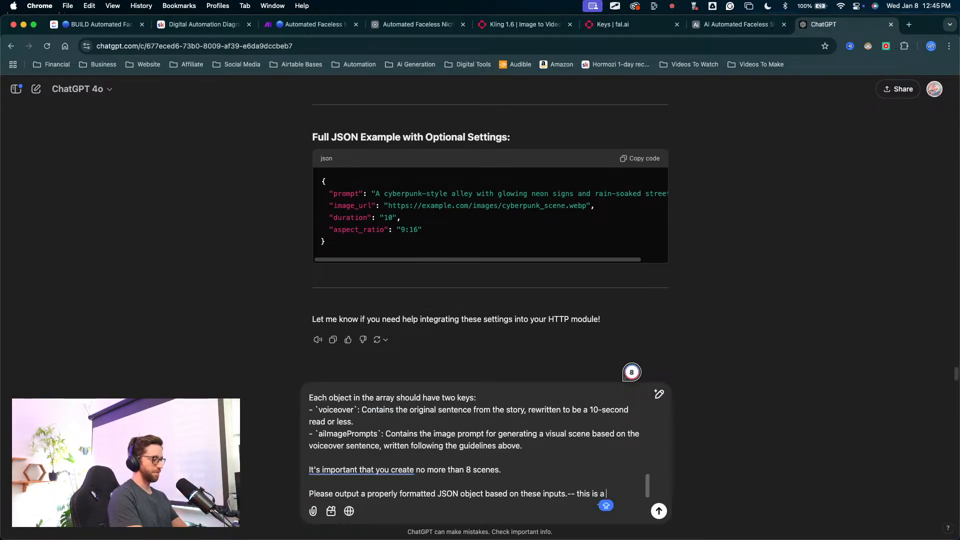
{"action": "type", "text": "PROM"}
{"action": "key", "text": "BackSpace"}
{"action": "key", "text": "BackSpace"}
{"action": "key", "text": "BackSpace"}
{"action": "key", "text": "BackSpace"}
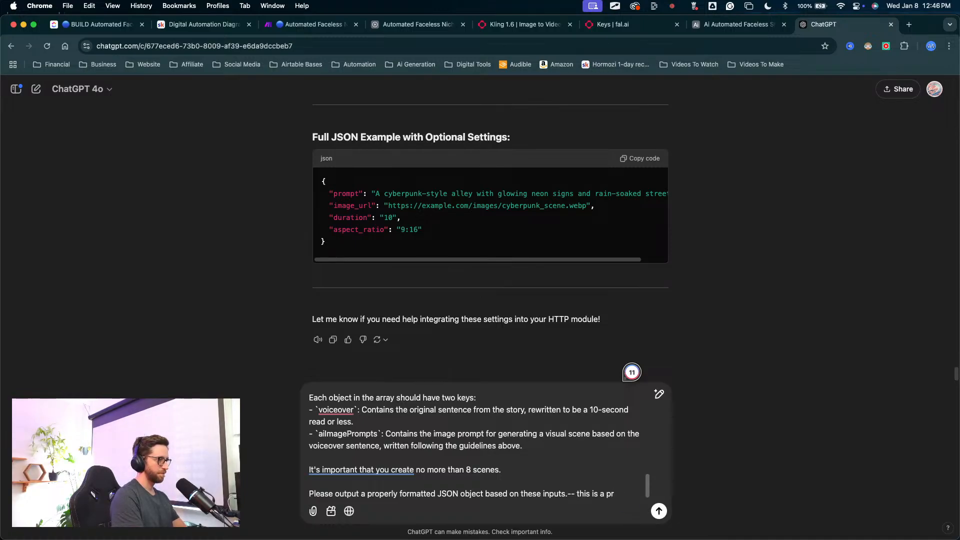
{"action": "type", "text": "prompt that"}
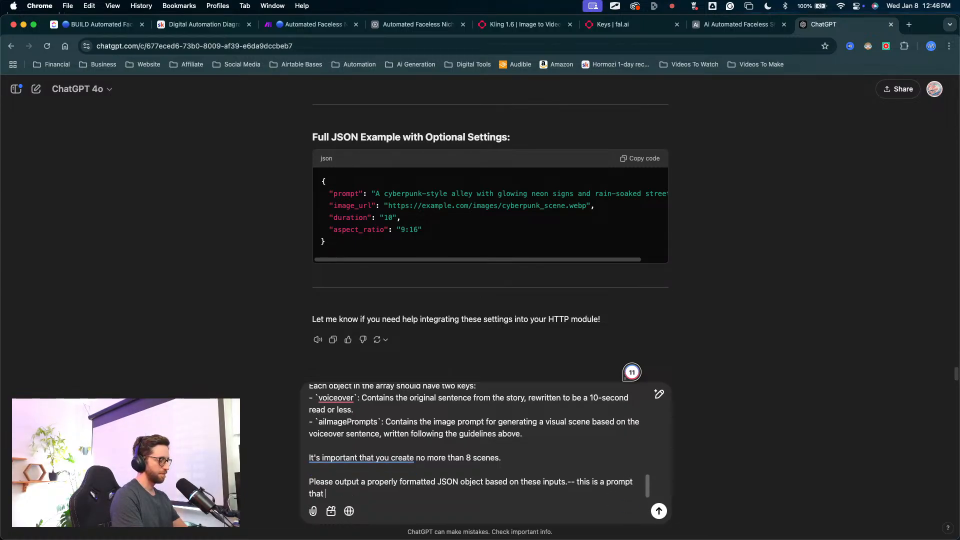
{"action": "type", "text": " will create "}
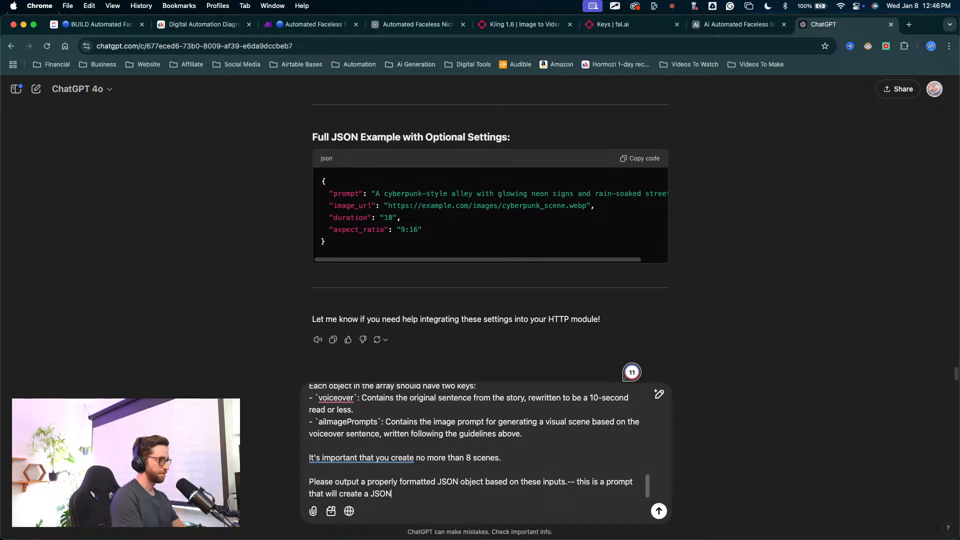
{"action": "type", "text": "a JSON I"}
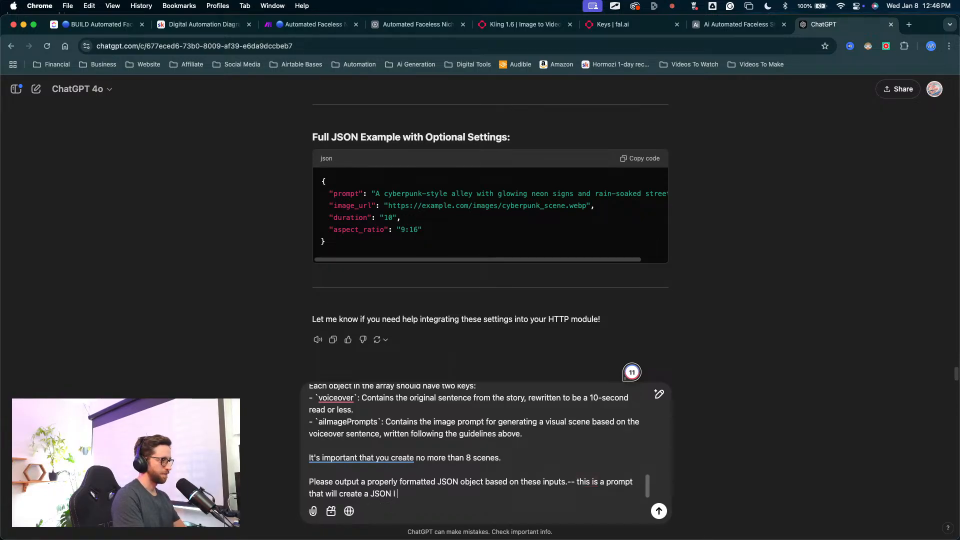
{"action": "type", "text": " waNT TO REW"}
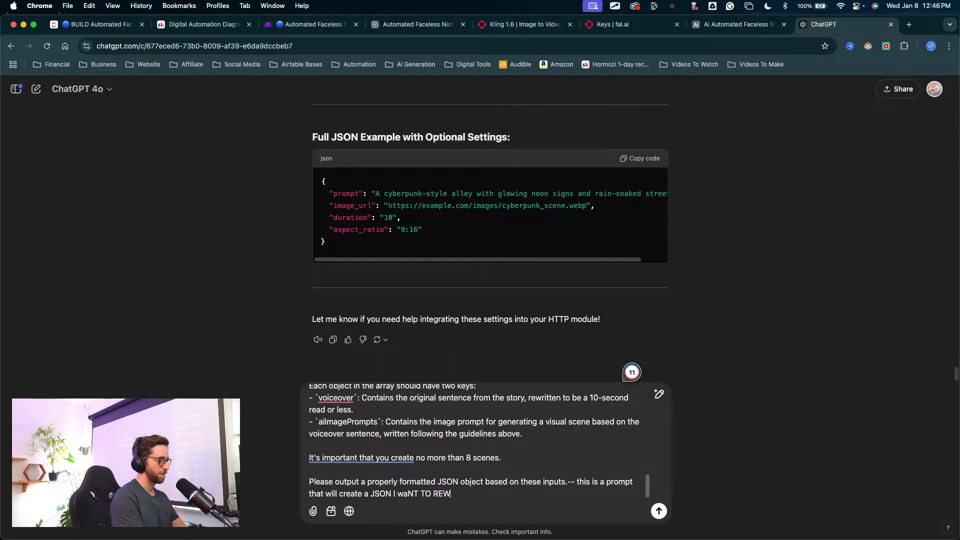
{"action": "key", "text": "BackSpace"}
{"action": "key", "text": "BackSpace"}
{"action": "key", "text": "BackSpace"}
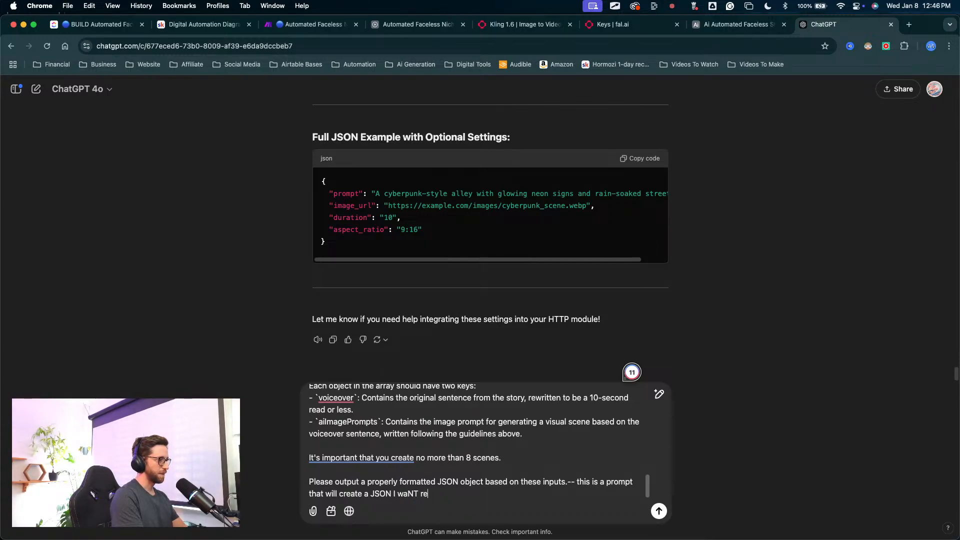
{"action": "type", "text": "rewo"}
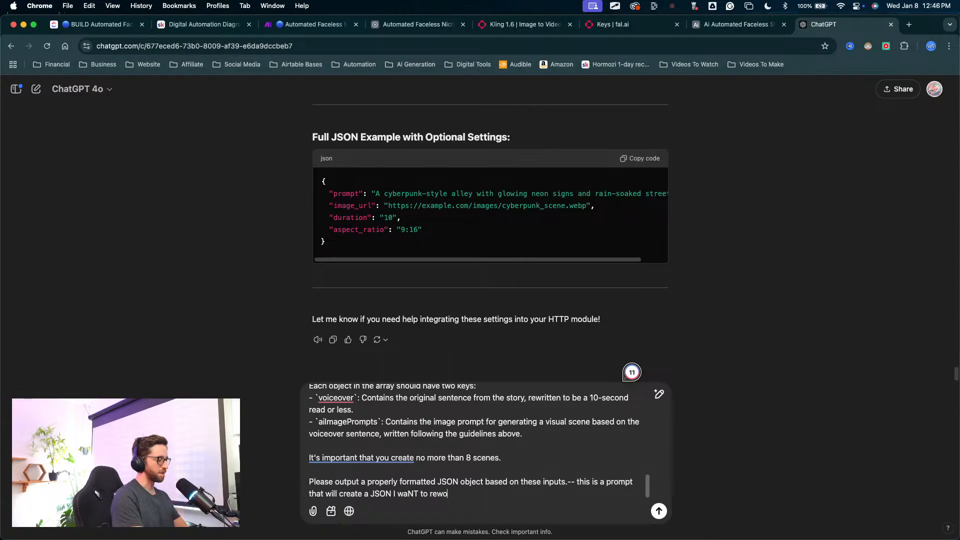
{"action": "type", "text": "rk i"}
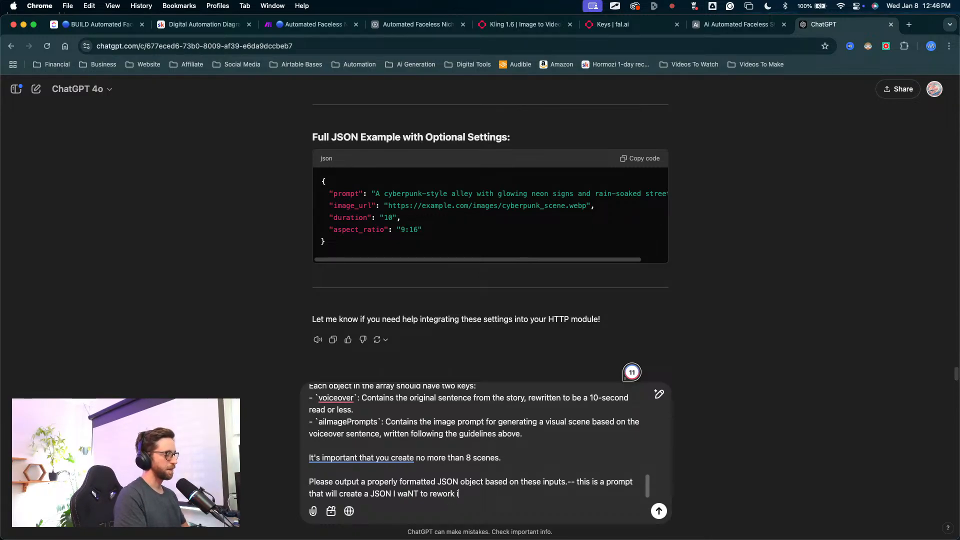
{"action": "type", "text": "t"}
{"action": "key", "text": "Return"}
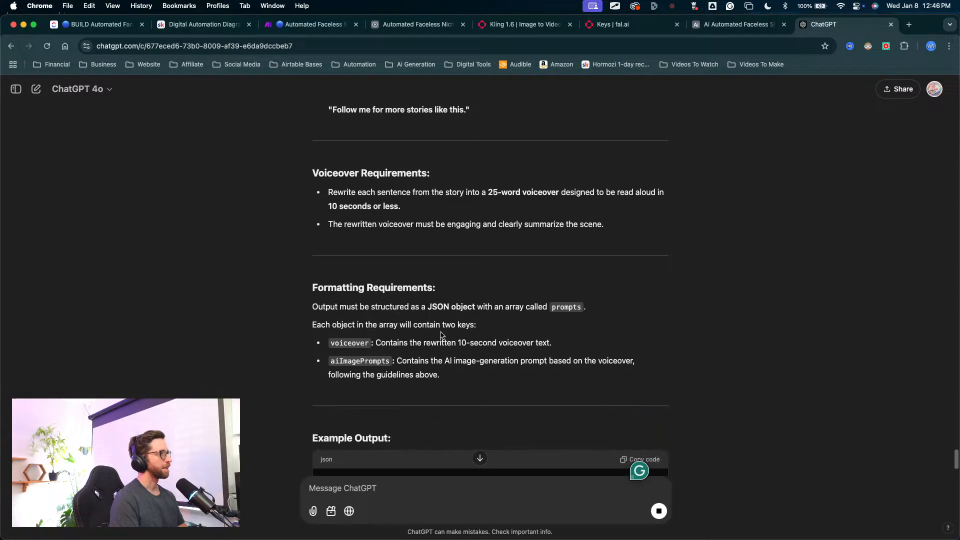
Step: Read the revised prompt's task and guidelines in the ChatGPT reply
{"action": "scroll", "coordinate": [435, 340], "scroll_direction": "up", "scroll_amount": 10}
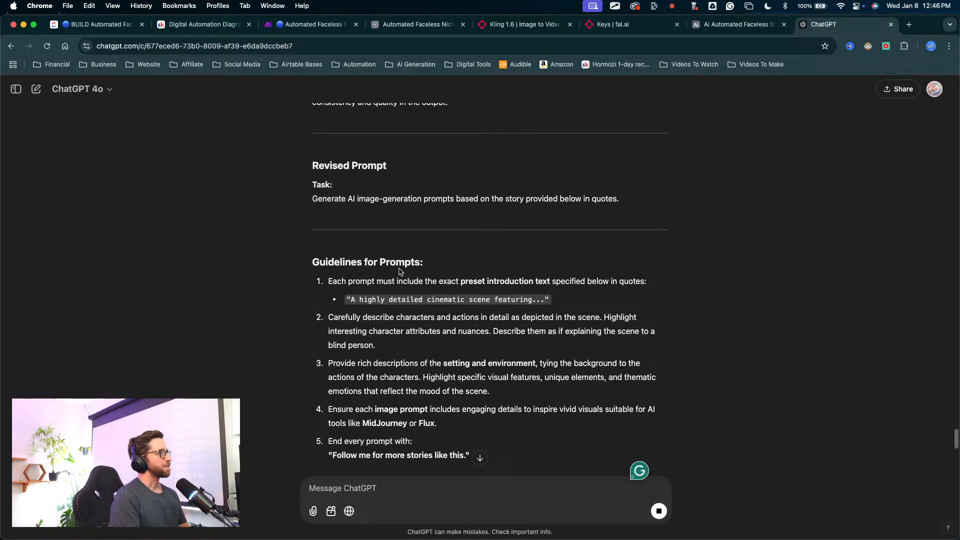
{"action": "scroll", "coordinate": [380, 239], "scroll_direction": "up", "scroll_amount": 1}
{"action": "scroll", "coordinate": [308, 250], "scroll_direction": "up", "scroll_amount": 2}
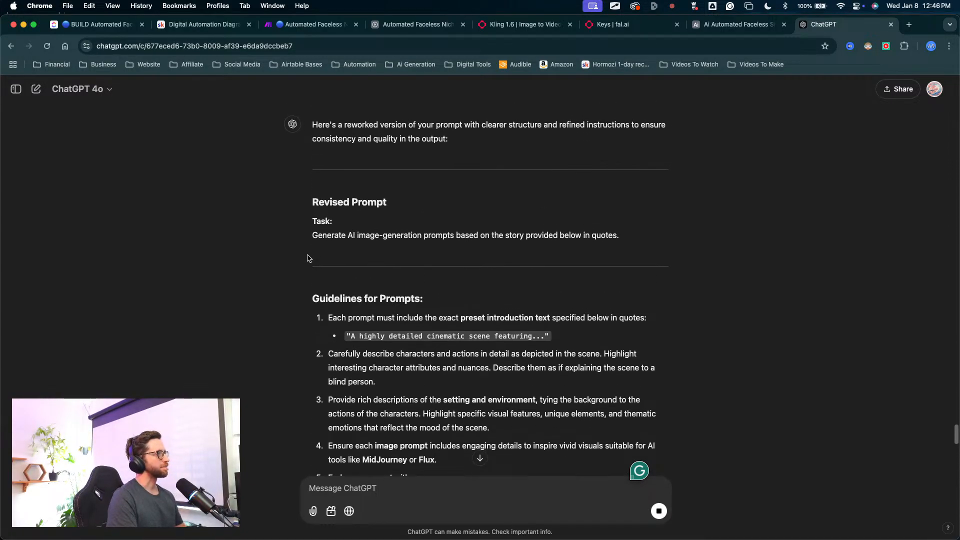
{"action": "left_click_drag", "start_coordinate": [253, 281], "coordinate": [342, 272]}
{"action": "mouse_move", "coordinate": [253, 282]}
{"action": "left_mouse_down"}
{"action": "mouse_move", "coordinate": [375, 261]}
{"action": "mouse_move", "coordinate": [407, 279]}
{"action": "mouse_move", "coordinate": [483, 272]}
{"action": "left_mouse_up"}
{"action": "left_click", "coordinate": [500, 230]}
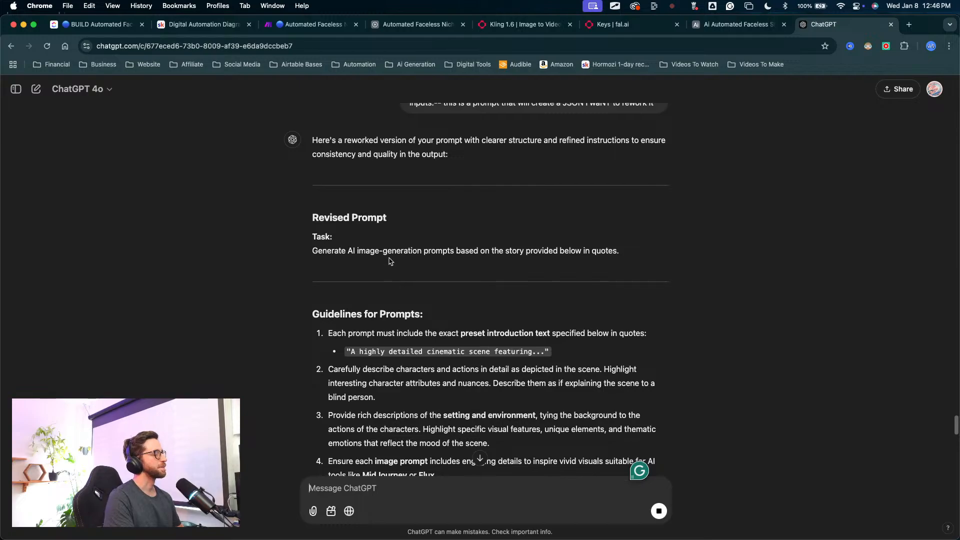
Step: Send the follow-up message "fo the task, there is no story. I want to create ai image generation prompts based on an input prompt"
{"action": "left_click", "coordinate": [330, 486]}
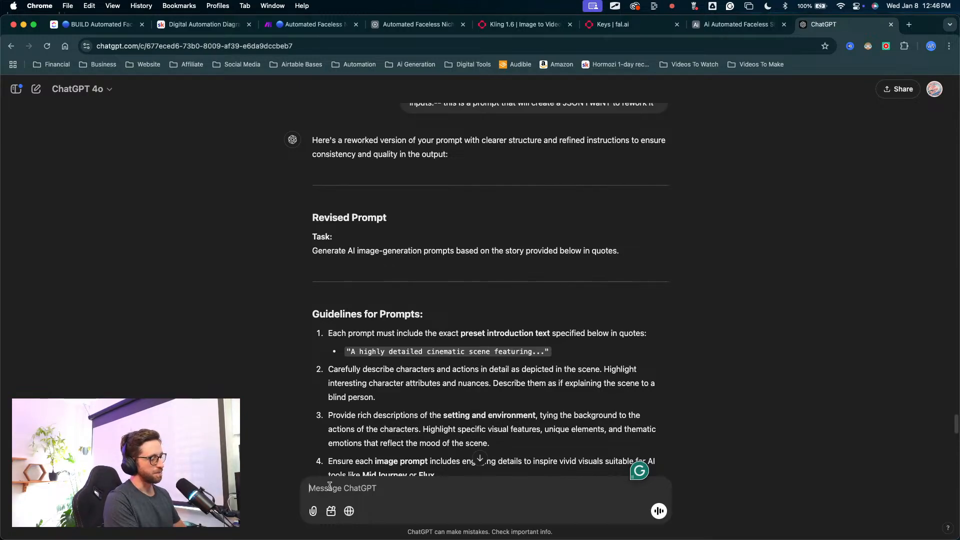
{"action": "type", "text": "fo the task"}
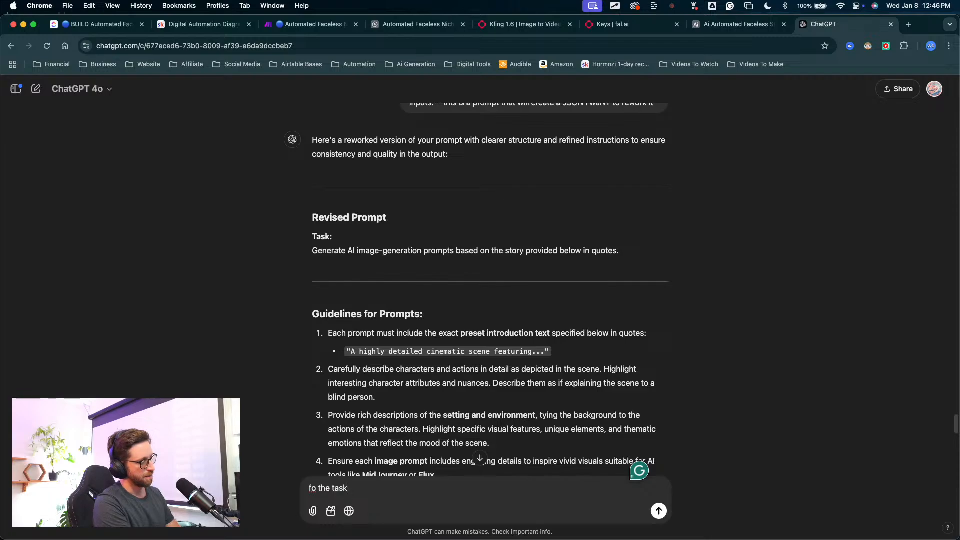
{"action": "type", "text": ",  "}
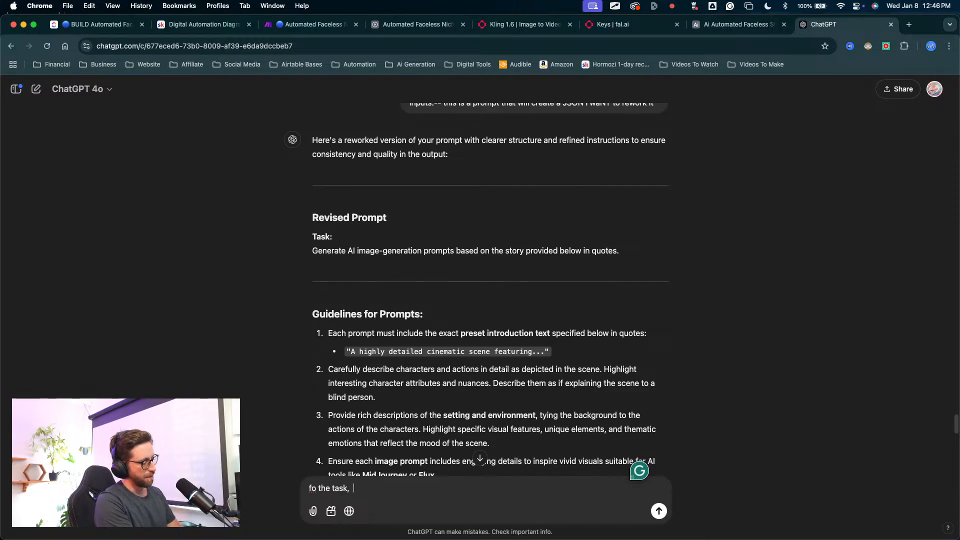
{"action": "type", "text": "there is no stor"}
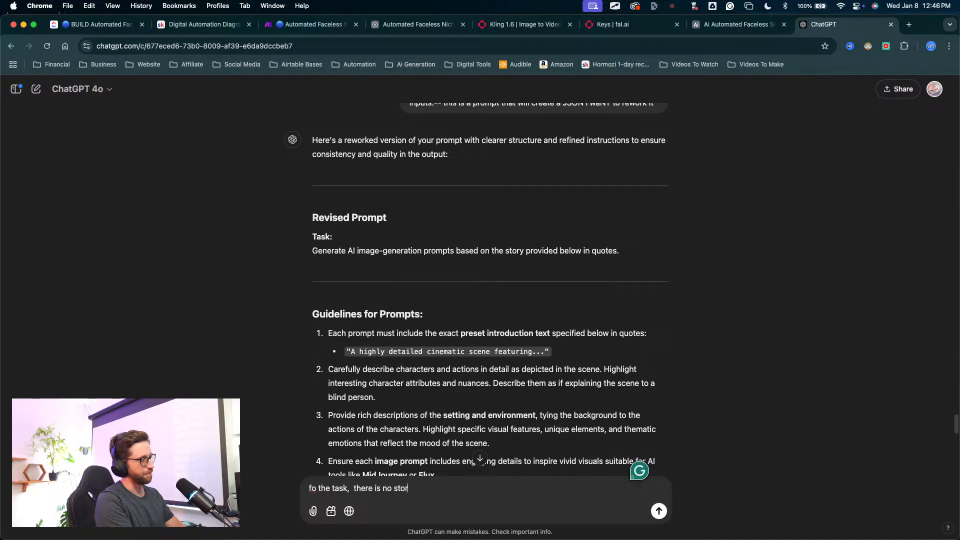
{"action": "type", "text": "y. I want "}
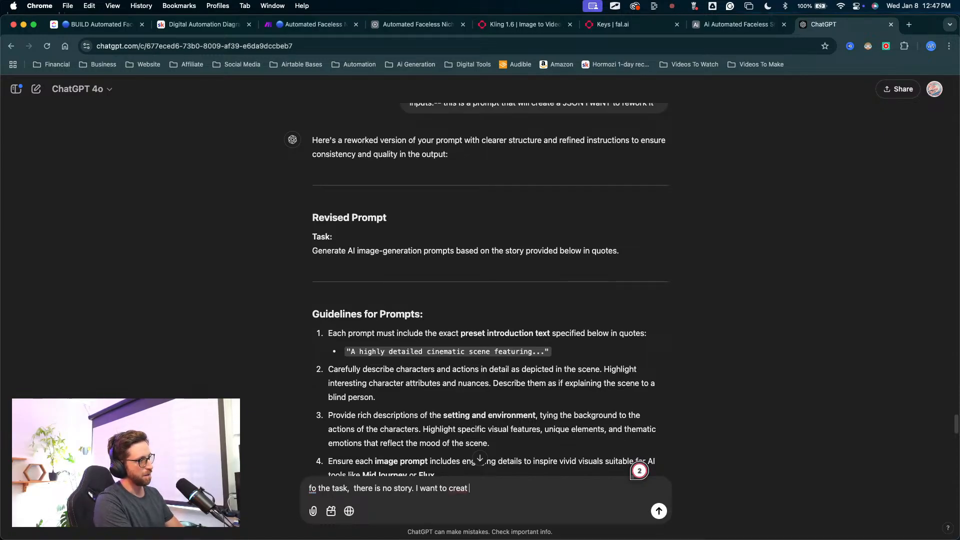
{"action": "type", "text": "to create "}
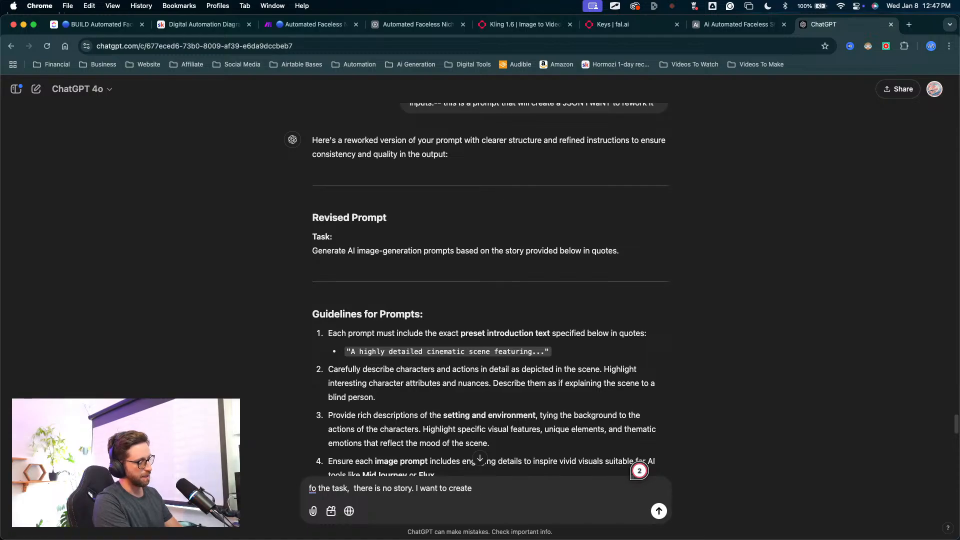
{"action": "type", "text": "ai image gren"}
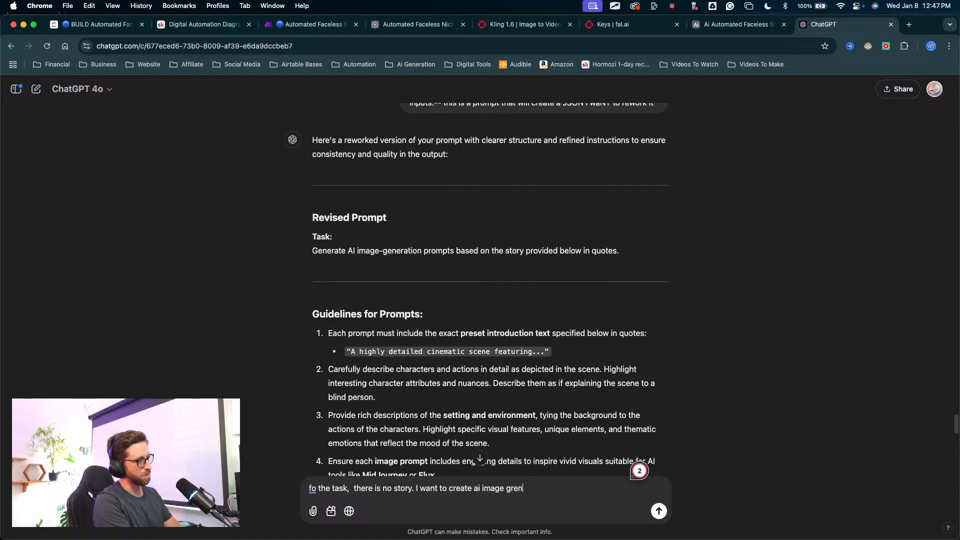
{"action": "key", "text": "BackSpace"}
{"action": "key", "text": "BackSpace"}
{"action": "key", "text": "BackSpace"}
{"action": "type", "text": "eneration "}
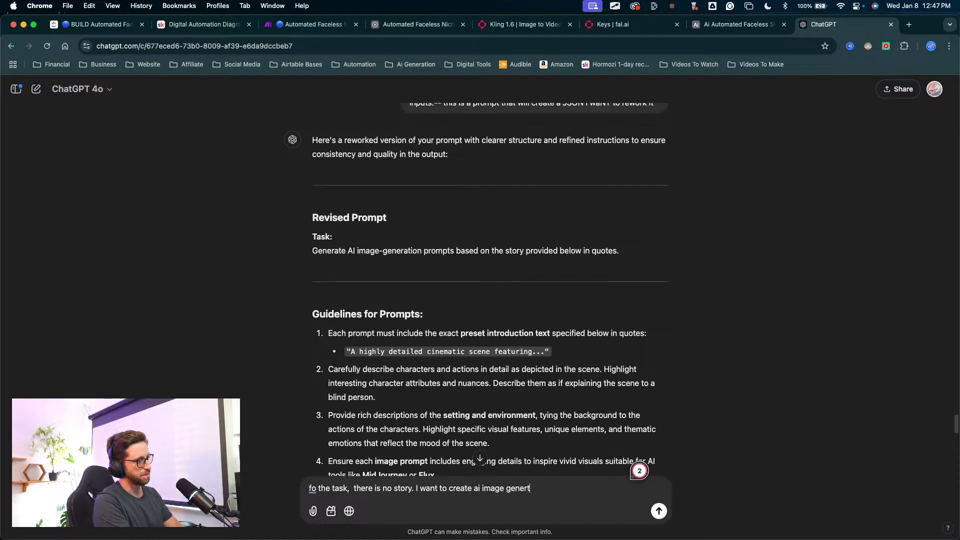
{"action": "type", "text": "p"}
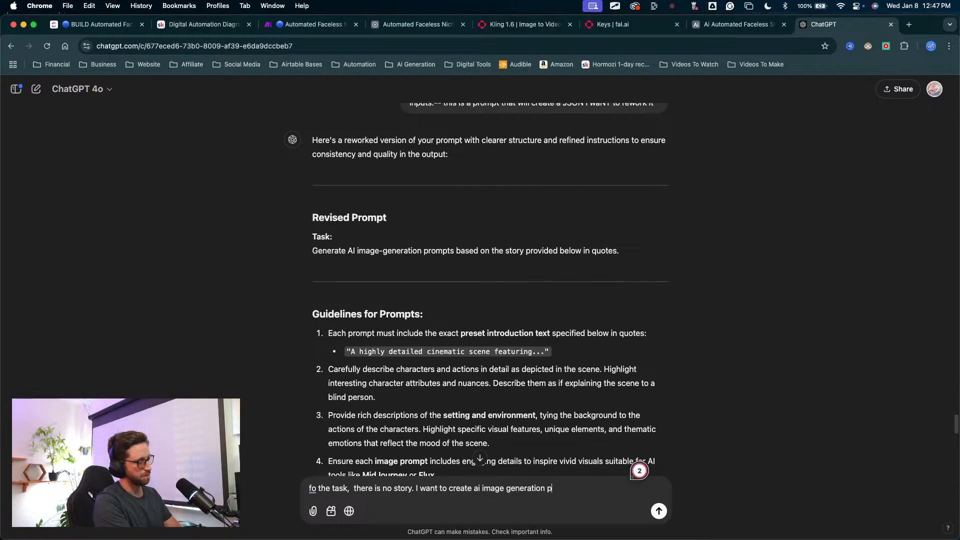
{"action": "type", "text": "rompts"}
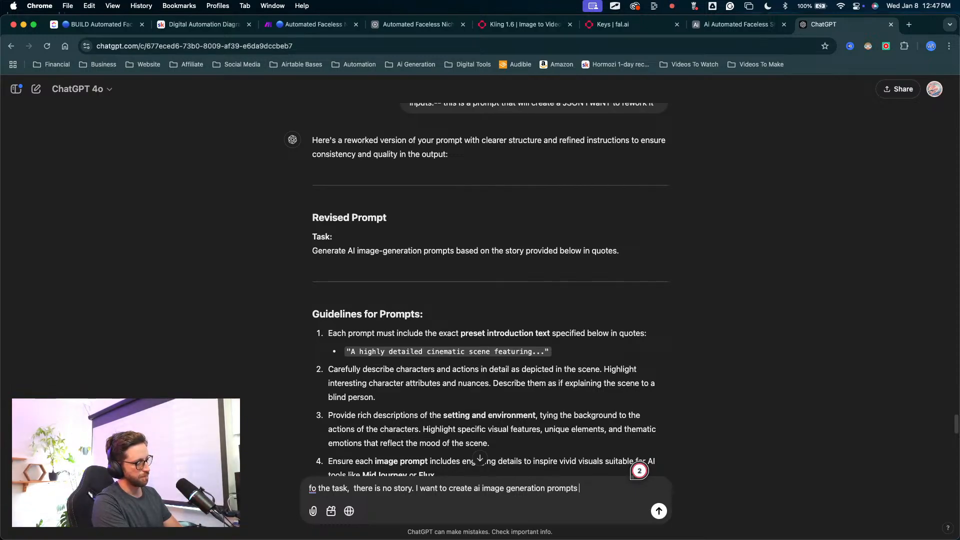
{"action": "type", "text": " based on an input prompt"}
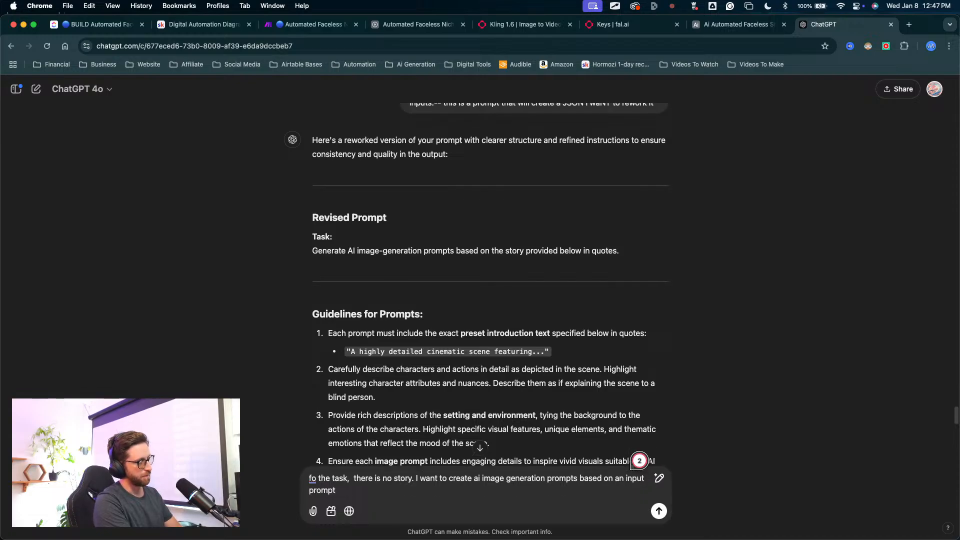
{"action": "key", "text": "Return"}
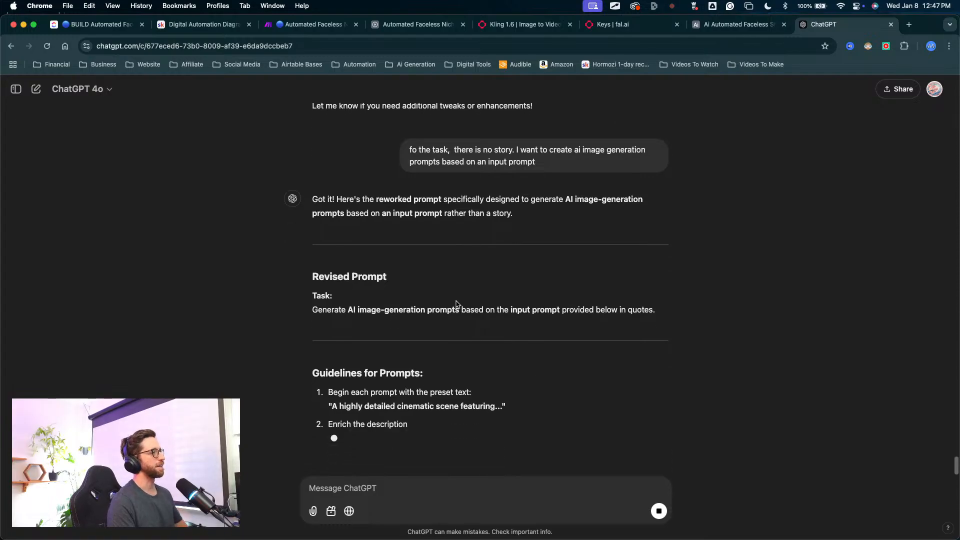
Step: Review the new reply's revised task and prompt guidelines, focusing on the preset text that begins each prompt
{"action": "key", "text": "ctrl+a"}
{"action": "mouse_move", "coordinate": [553, 163]}
{"action": "left_mouse_down"}
{"action": "mouse_move", "coordinate": [533, 258]}
{"action": "mouse_move", "coordinate": [538, 292]}
{"action": "left_mouse_up"}
{"action": "key", "text": "Escape"}
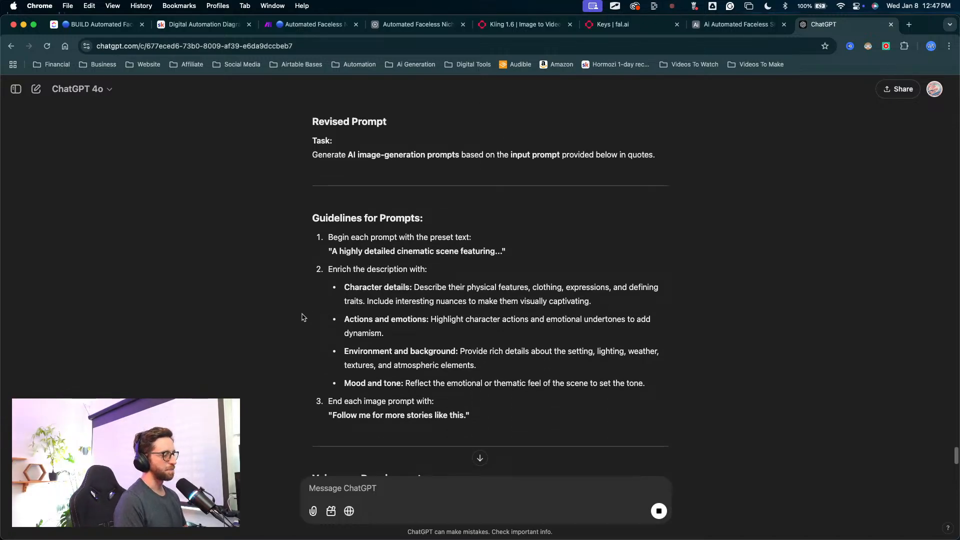
{"action": "key", "text": "ctrl+Up"}
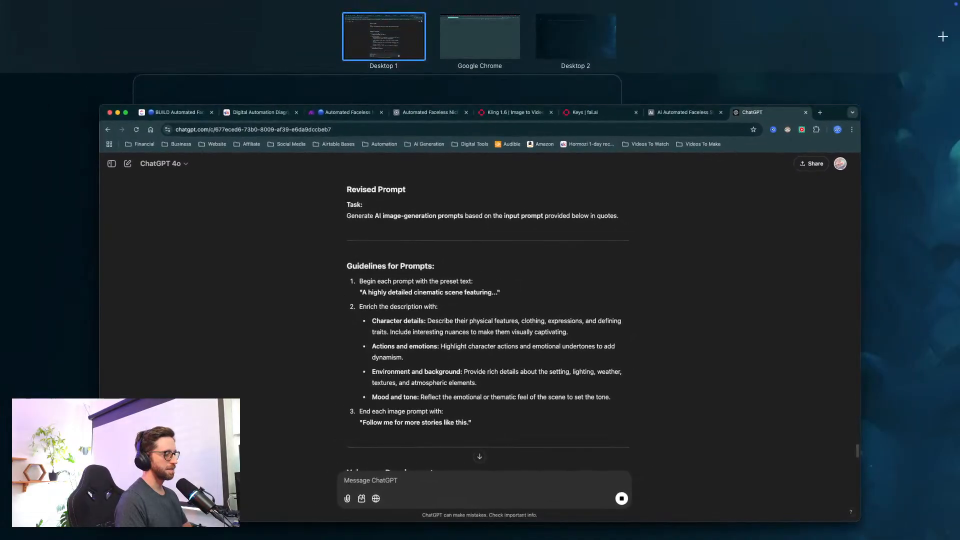
{"action": "key", "text": "ctrl+Up"}
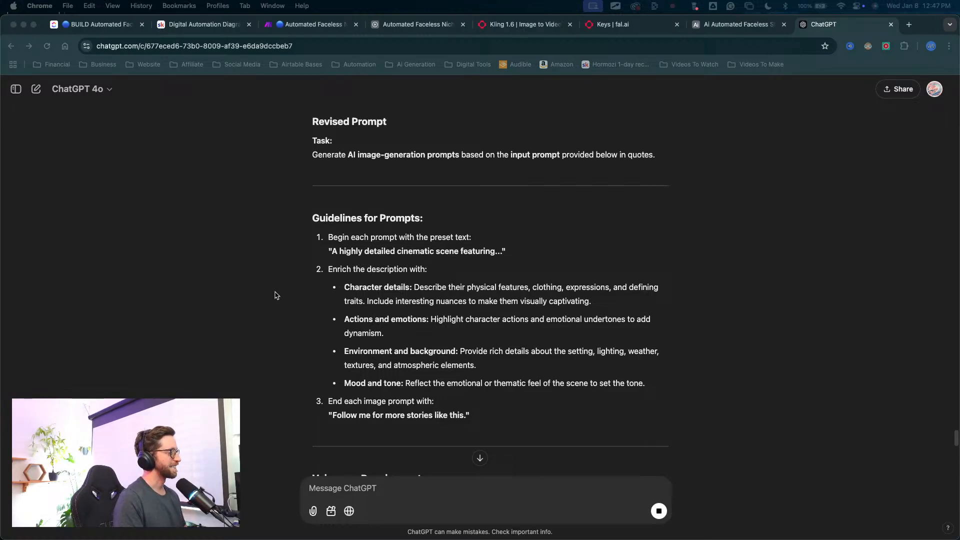
{"action": "scroll", "coordinate": [307, 249], "scroll_direction": "up", "scroll_amount": 3}
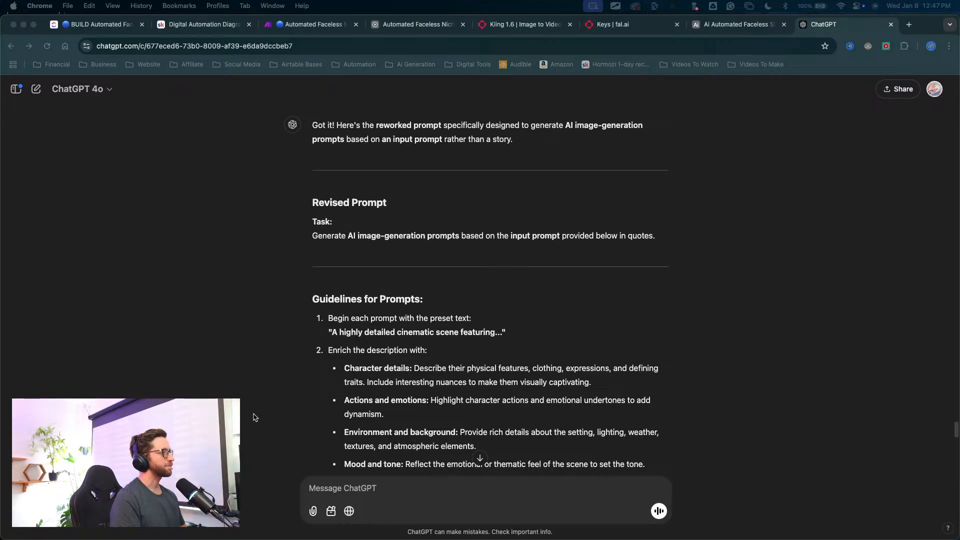
{"action": "mouse_move", "coordinate": [251, 416]}
{"action": "left_mouse_down"}
{"action": "mouse_move", "coordinate": [333, 332]}
{"action": "mouse_move", "coordinate": [436, 333]}
{"action": "left_mouse_up"}
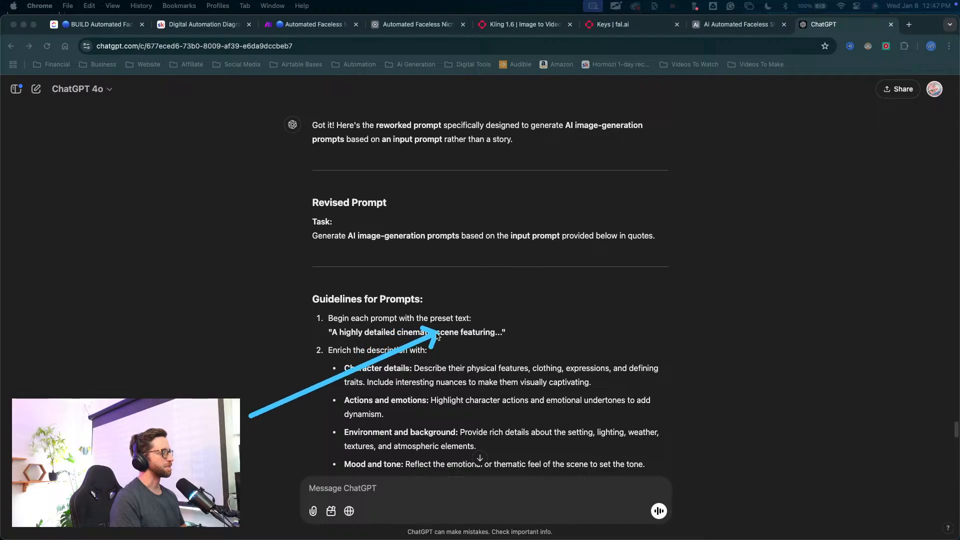
Step: Send "im going to be adding in preset text dynamically as well so make you the prompt says somweting like, " read the preset text in quotes above...""
{"action": "left_click", "coordinate": [332, 490]}
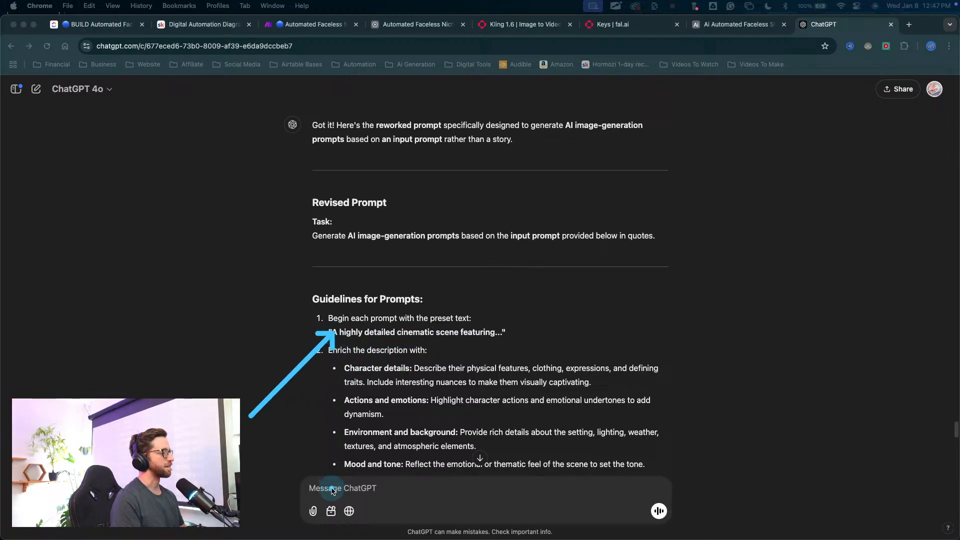
{"action": "left_click", "coordinate": [331, 510]}
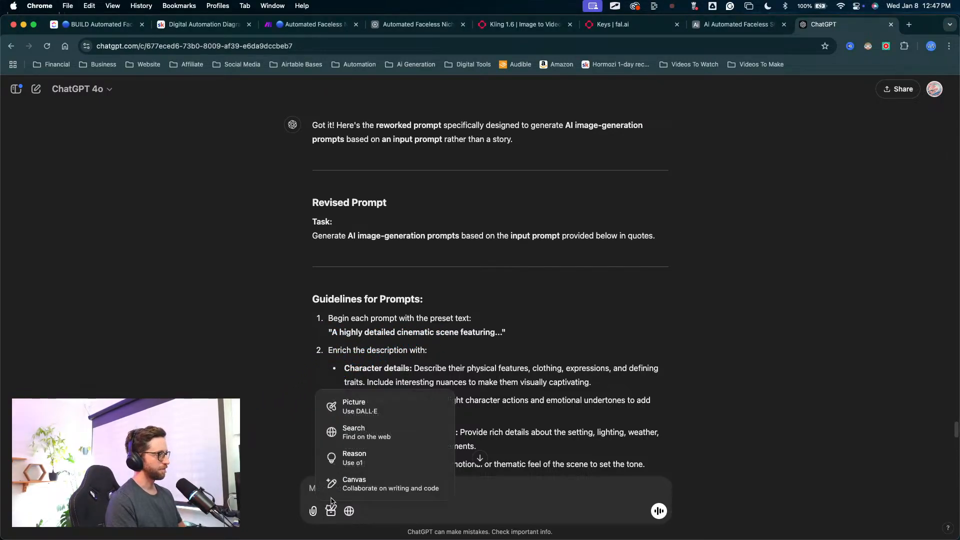
{"action": "left_click", "coordinate": [313, 489]}
{"action": "type", "text": "i"}
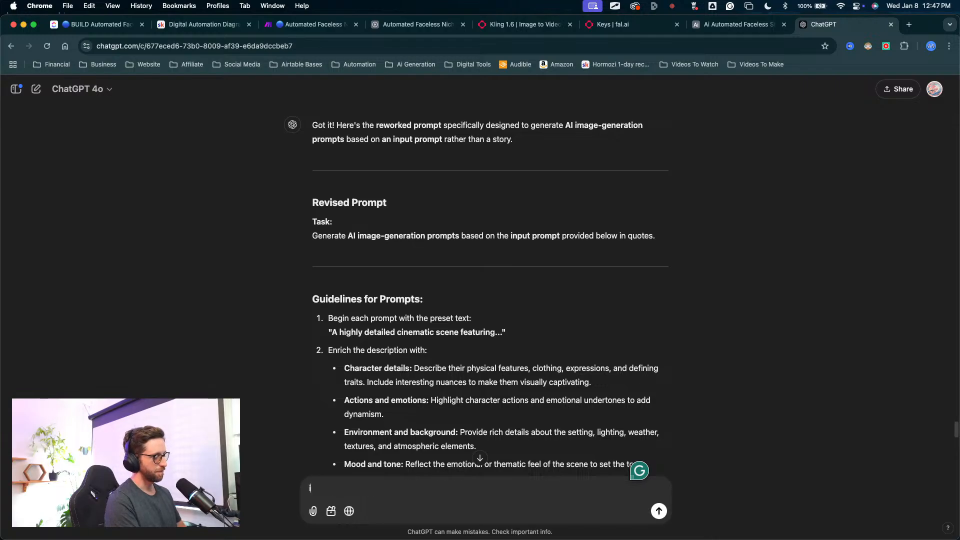
{"action": "type", "text": "m go"}
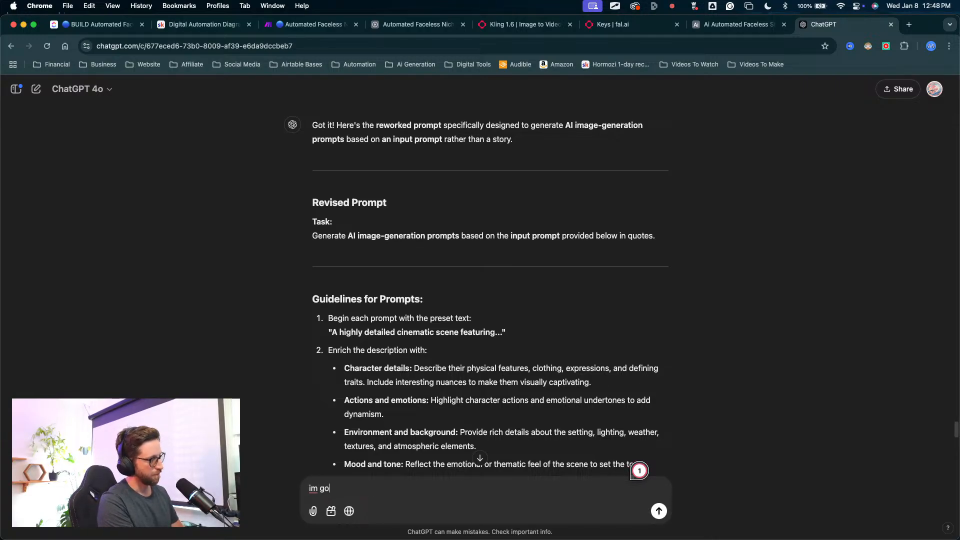
{"action": "type", "text": "nng to be"}
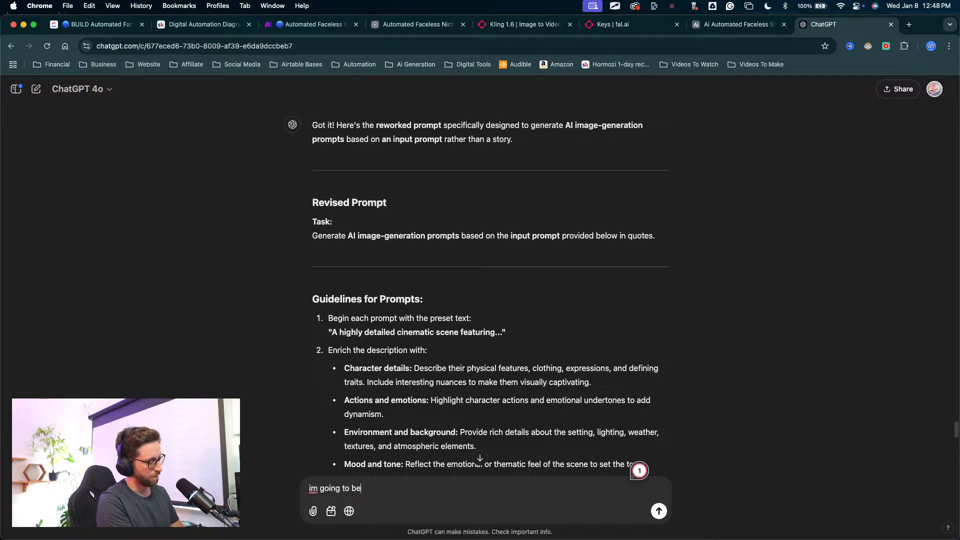
{"action": "type", "text": " adding in p"}
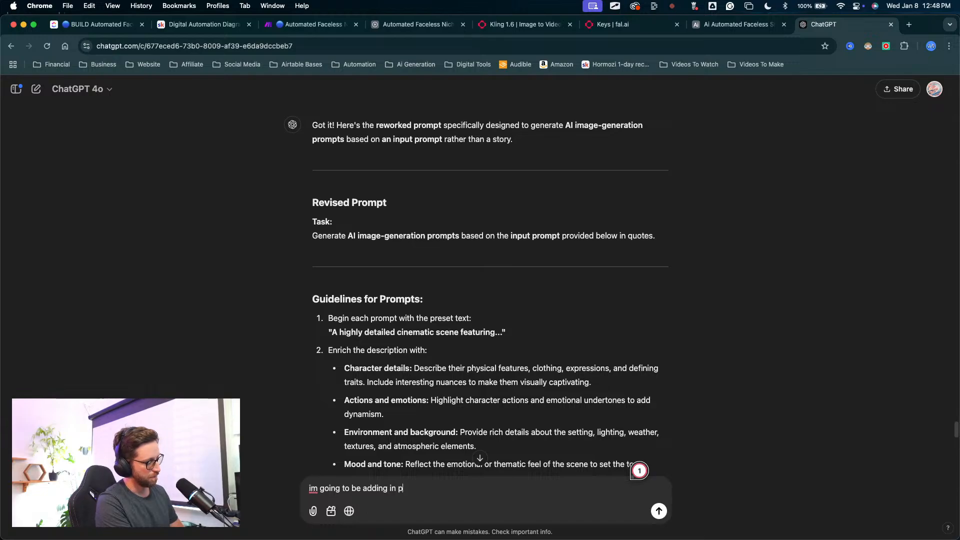
{"action": "type", "text": "reset t"}
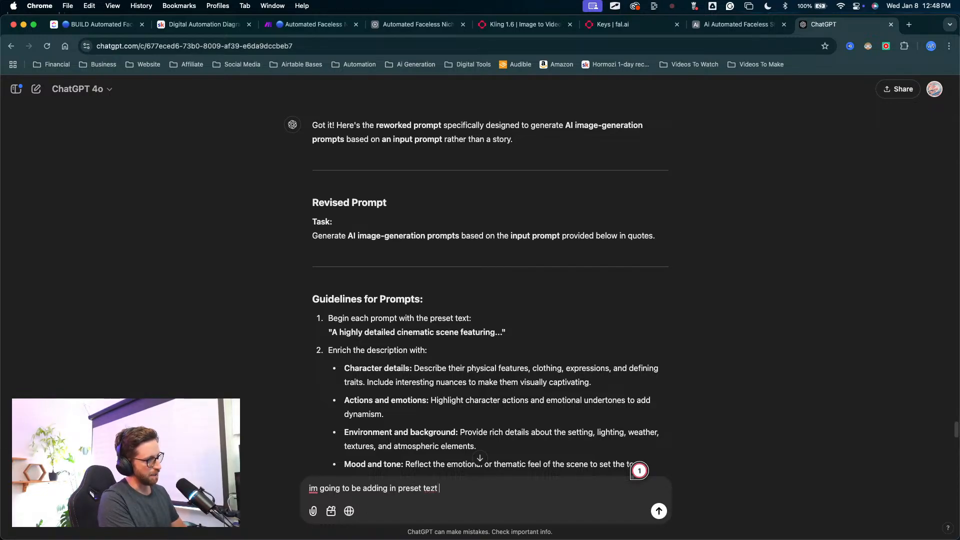
{"action": "type", "text": "ext d"}
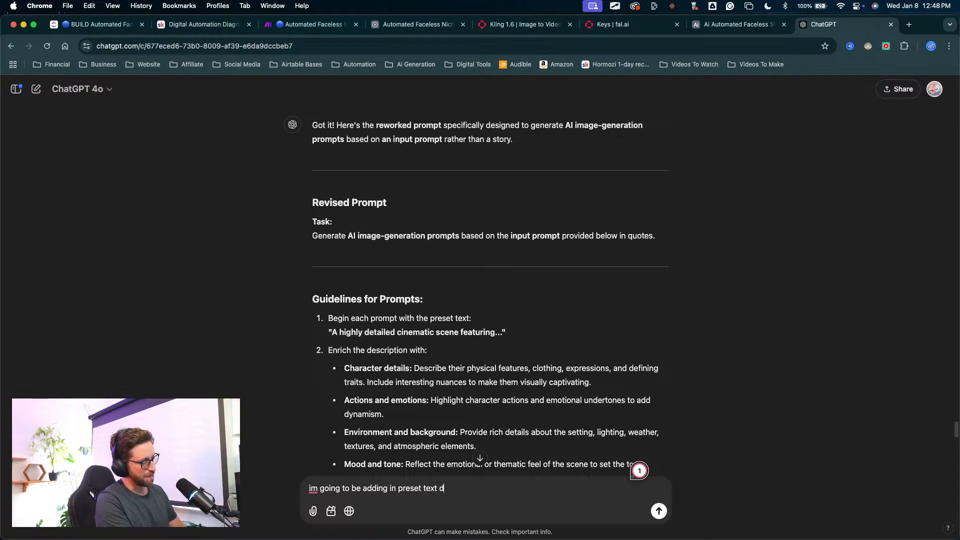
{"action": "type", "text": "ynam"}
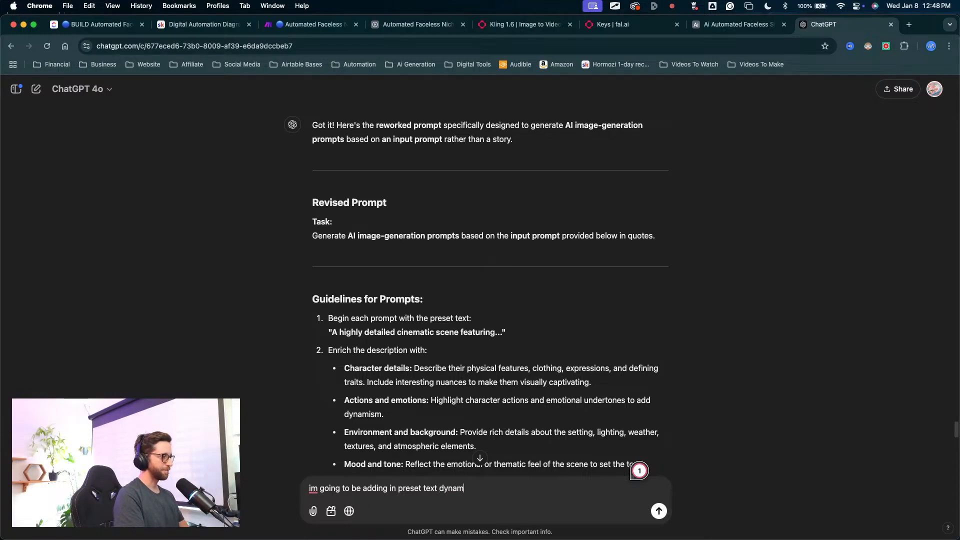
{"action": "type", "text": "u"}
{"action": "key", "text": "BackSpace"}
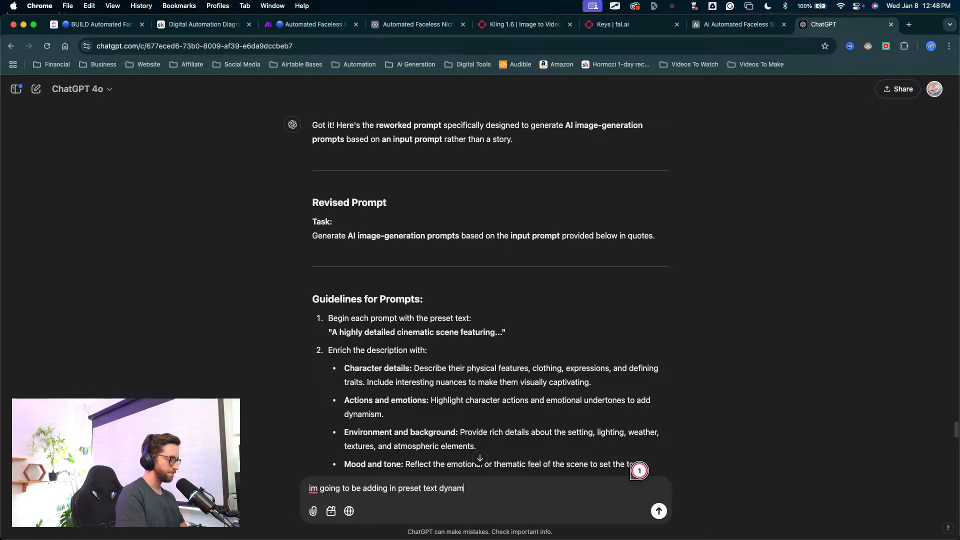
{"action": "type", "text": "ically as we"}
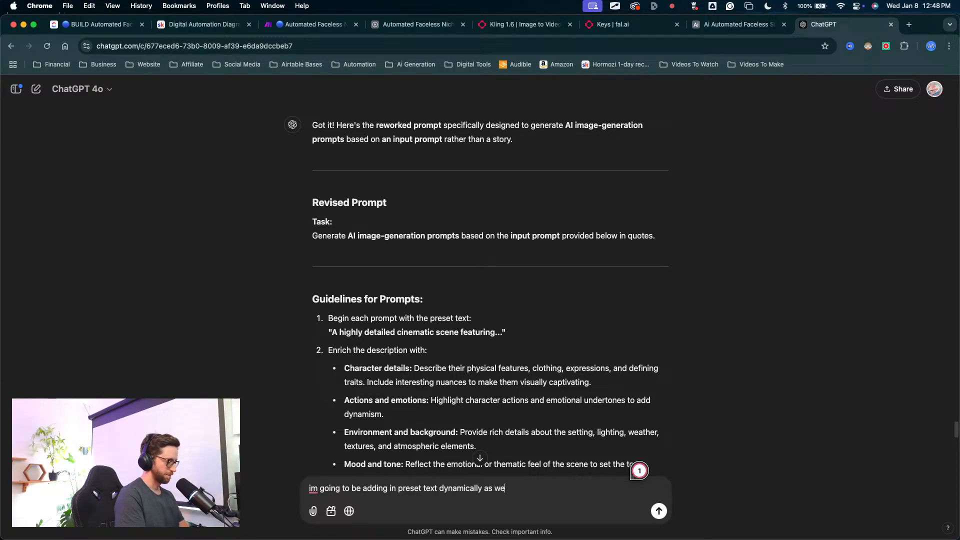
{"action": "type", "text": "ll so make"}
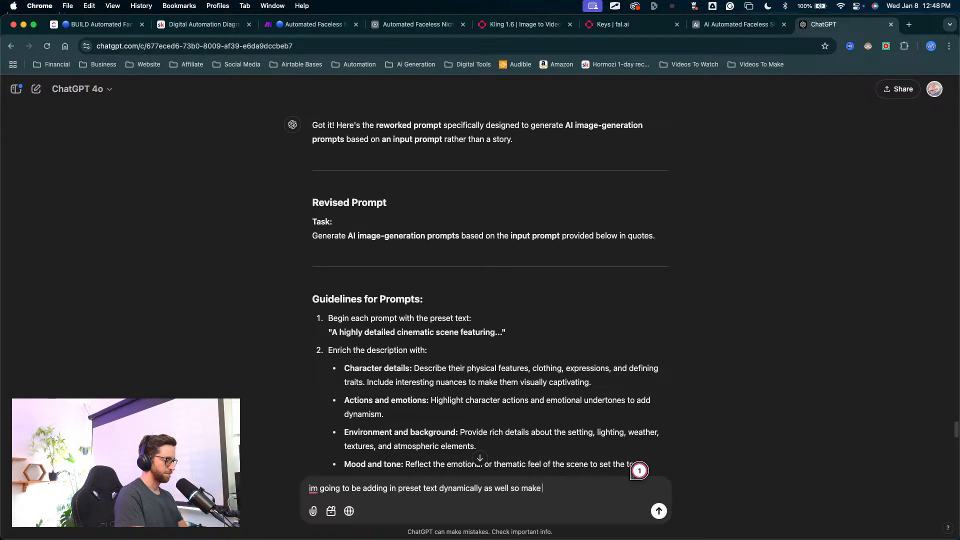
{"action": "type", "text": " you s"}
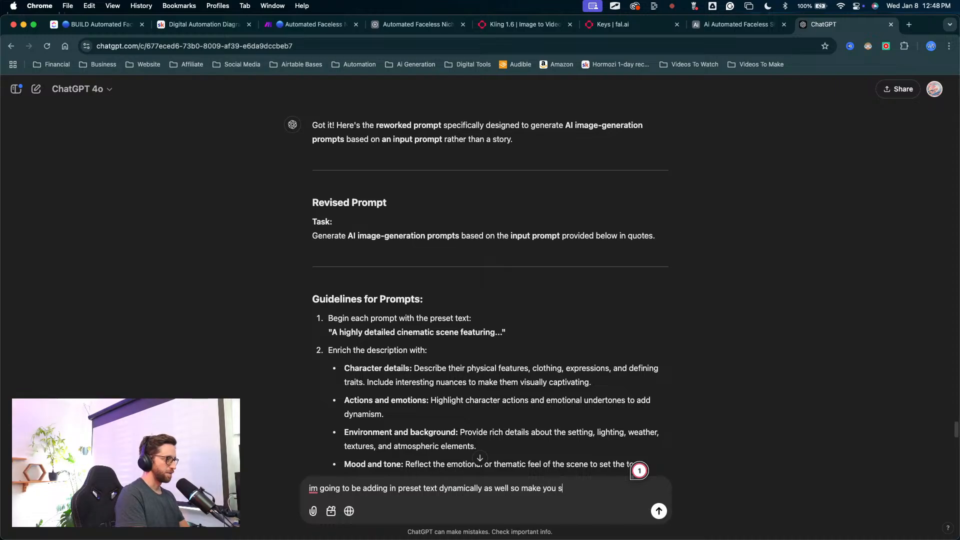
{"action": "key", "text": "BackSpace"}
{"action": "type", "text": "the pr"}
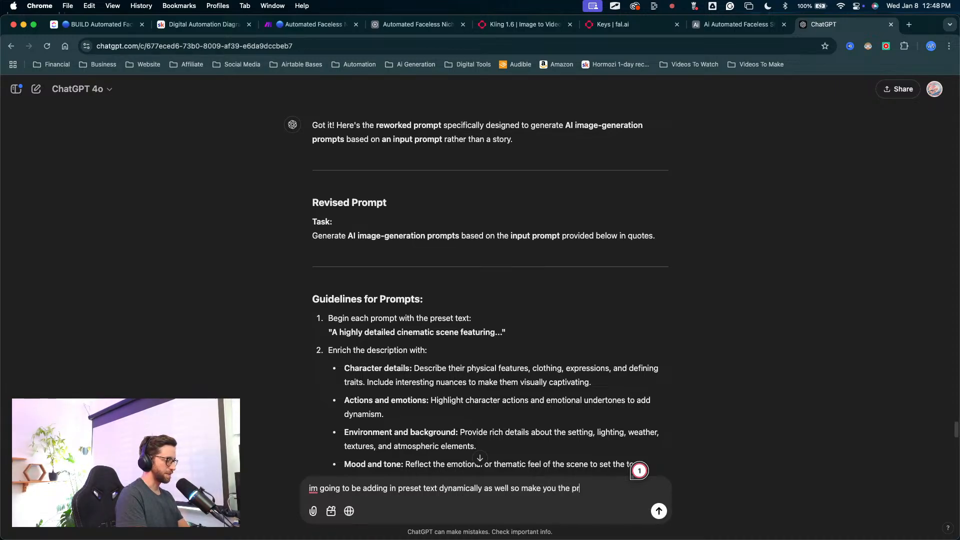
{"action": "type", "text": "ompt says "}
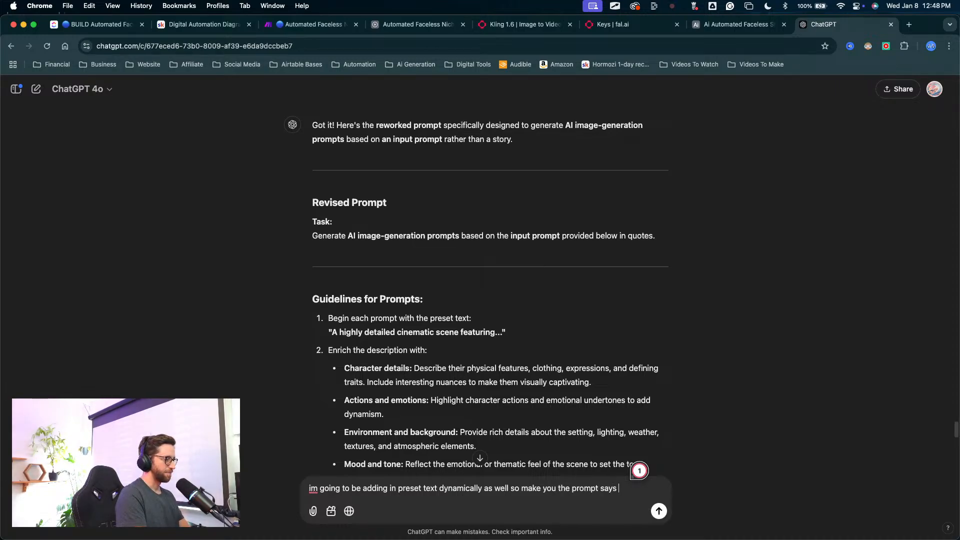
{"action": "type", "text": "somrtin"}
{"action": "key", "text": "BackSpace"}
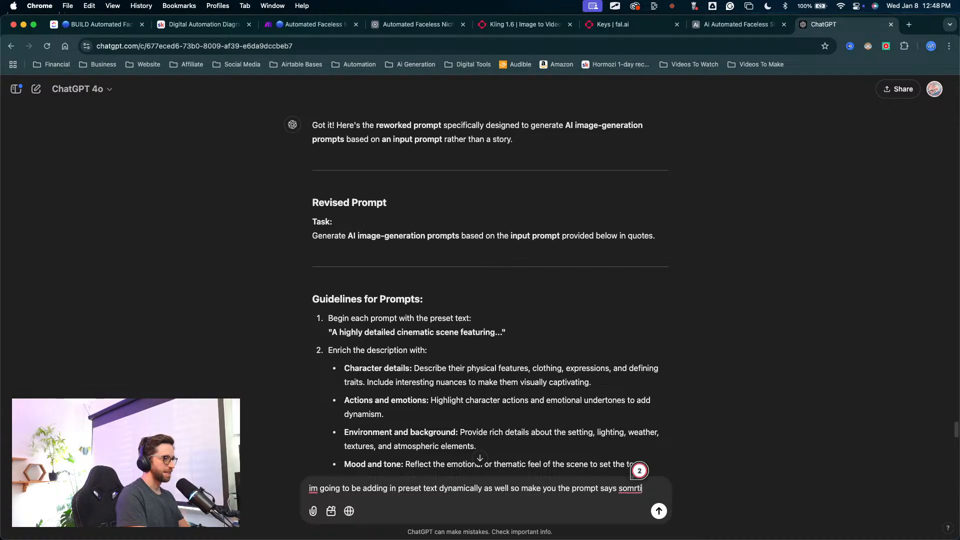
{"action": "type", "text": "weting"}
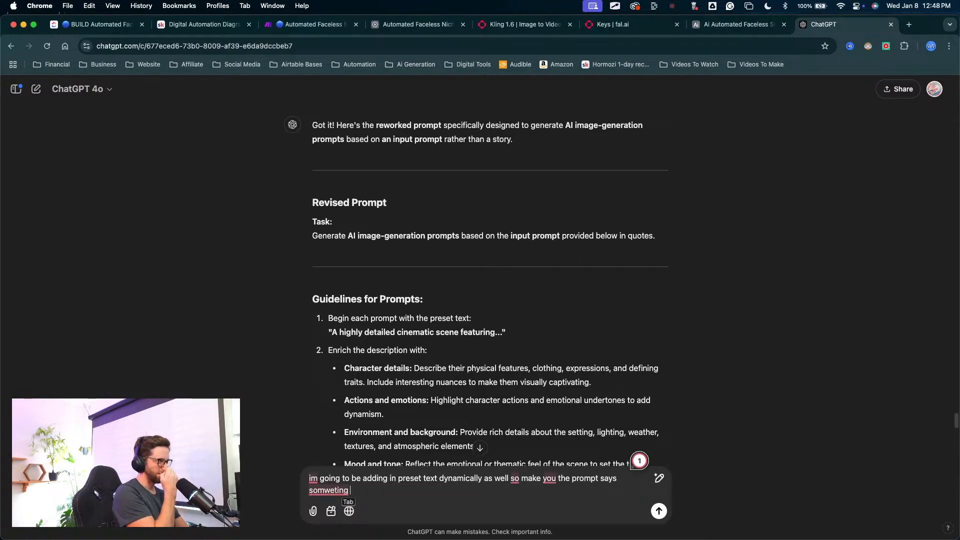
{"action": "type", "text": "like"}
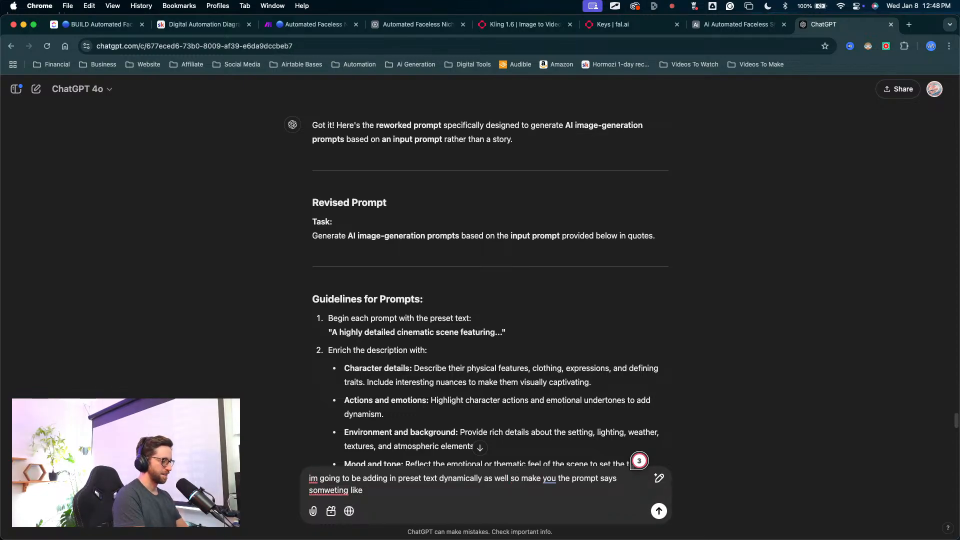
{"action": "type", "text": "r \" read t"}
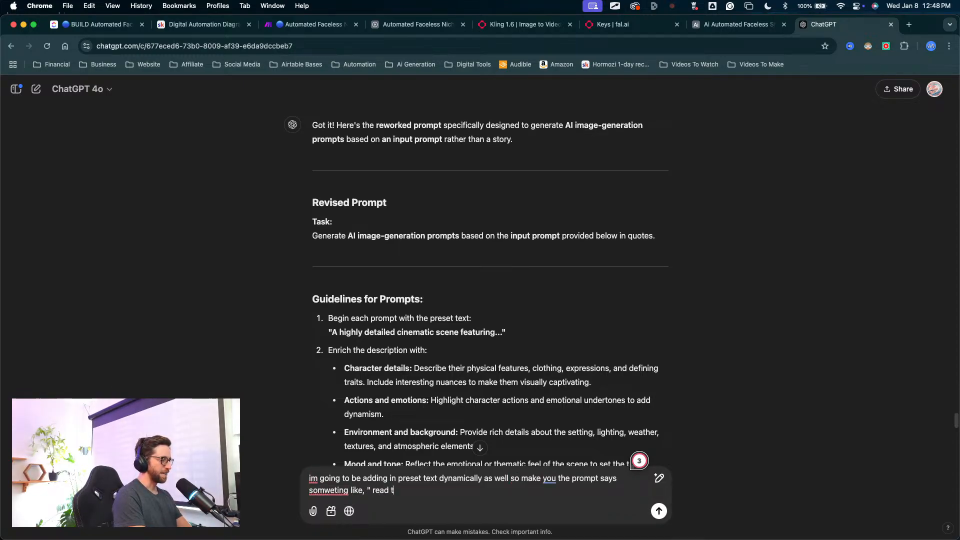
{"action": "type", "text": "he preset text in quotes"}
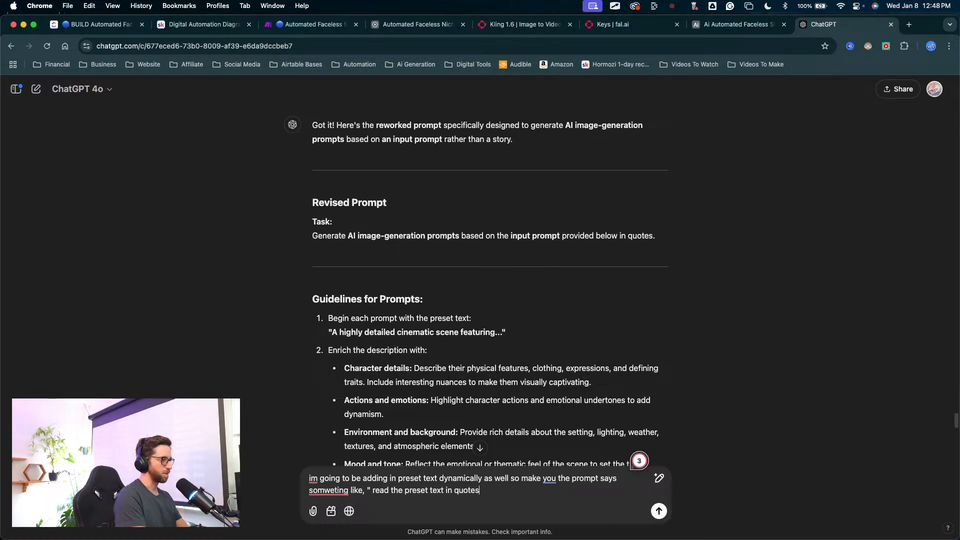
{"action": "type", "text": "above...\""}
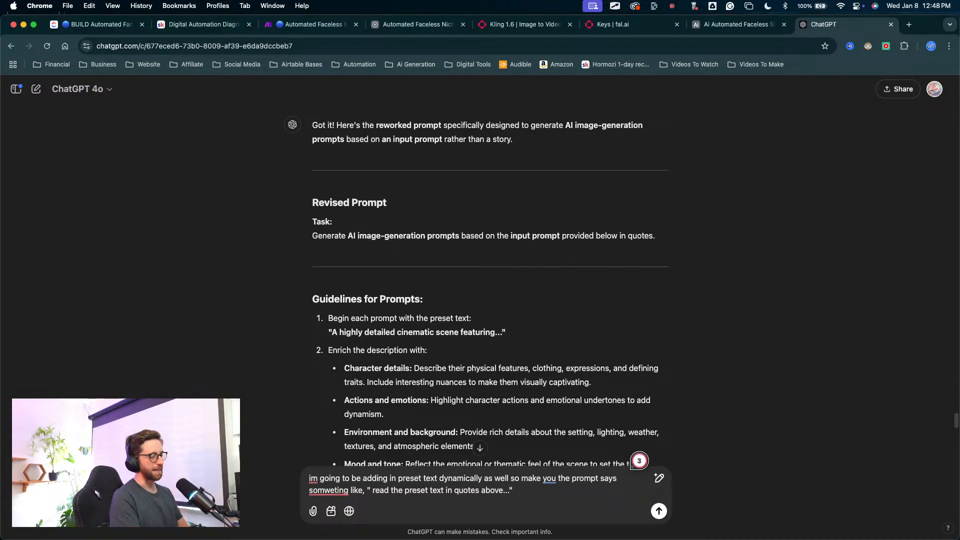
{"action": "key", "text": "Return"}
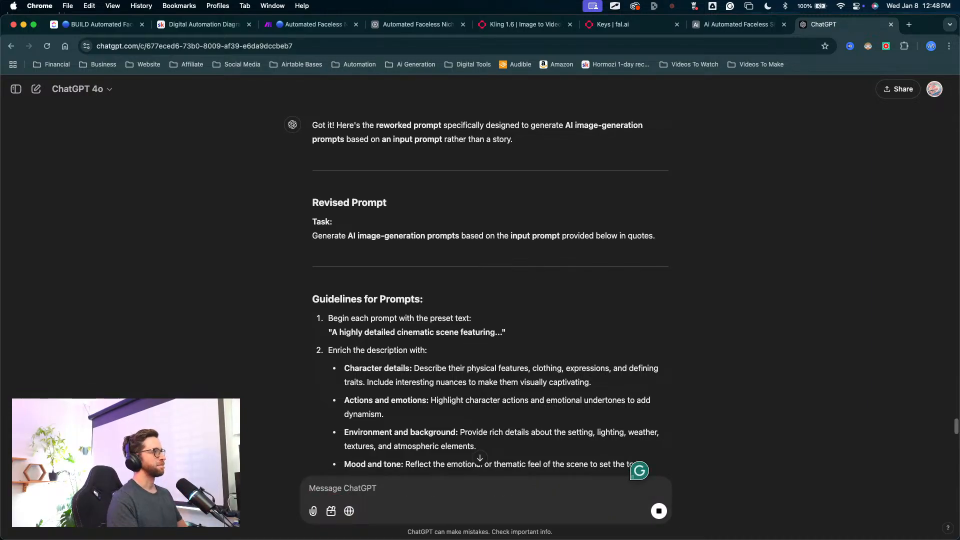
Step: Read the updated reply's task and prompt guidelines, focusing on the instruction about using the preset text
{"action": "scroll", "coordinate": [283, 313], "scroll_direction": "down", "scroll_amount": 10}
{"action": "scroll", "coordinate": [310, 301], "scroll_direction": "down", "scroll_amount": 2}
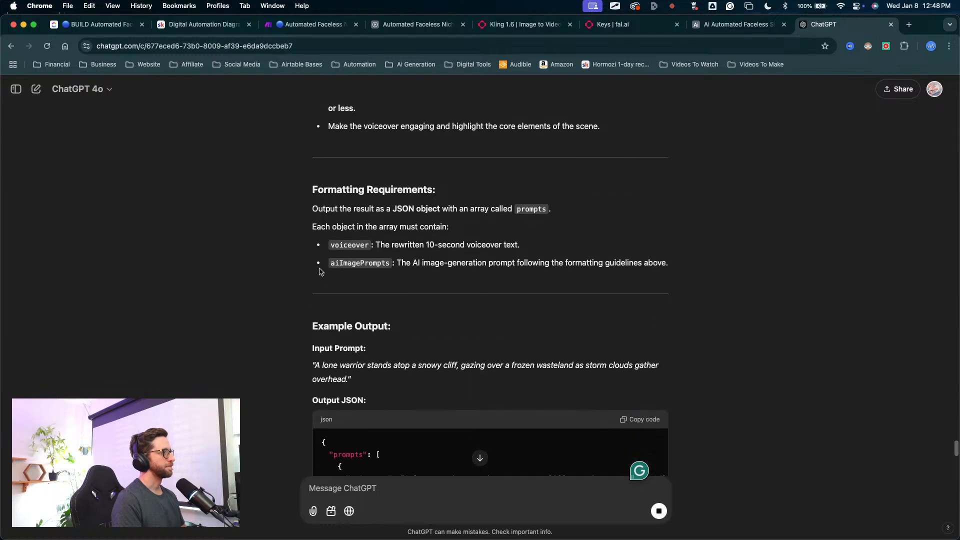
{"action": "scroll", "coordinate": [336, 153], "scroll_direction": "up", "scroll_amount": 1}
{"action": "scroll", "coordinate": [334, 155], "scroll_direction": "up", "scroll_amount": 2}
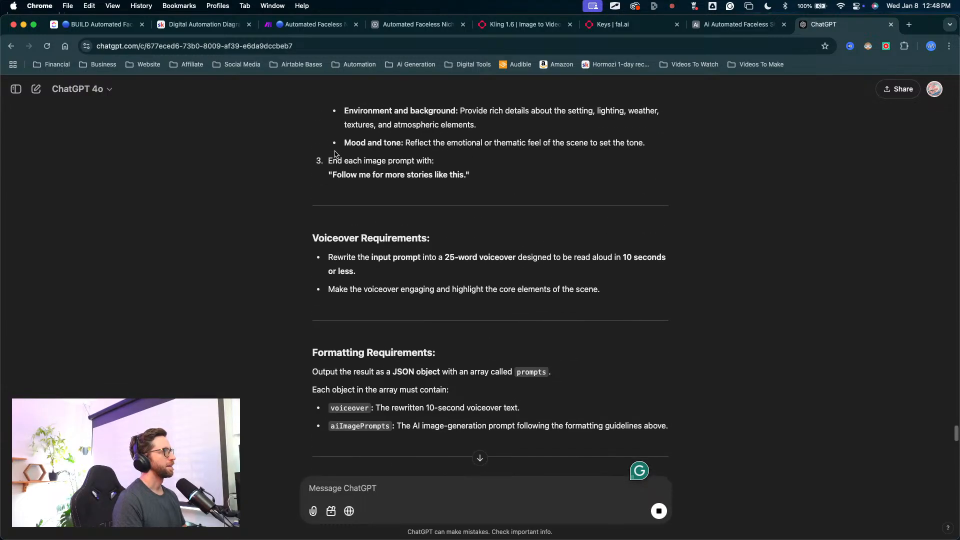
{"action": "scroll", "coordinate": [335, 190], "scroll_direction": "down", "scroll_amount": 13}
{"action": "scroll", "coordinate": [335, 217], "scroll_direction": "down", "scroll_amount": 3}
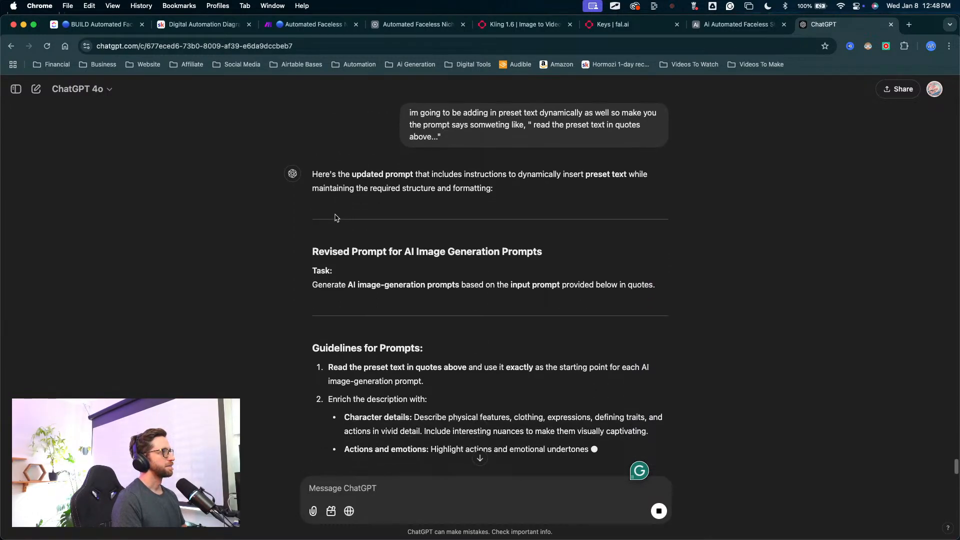
{"action": "mouse_move", "coordinate": [332, 210]}
{"action": "left_mouse_down"}
{"action": "mouse_move", "coordinate": [327, 278]}
{"action": "mouse_move", "coordinate": [418, 252]}
{"action": "mouse_move", "coordinate": [415, 270]}
{"action": "mouse_move", "coordinate": [392, 280]}
{"action": "mouse_move", "coordinate": [450, 243]}
{"action": "mouse_move", "coordinate": [592, 282]}
{"action": "left_mouse_up"}
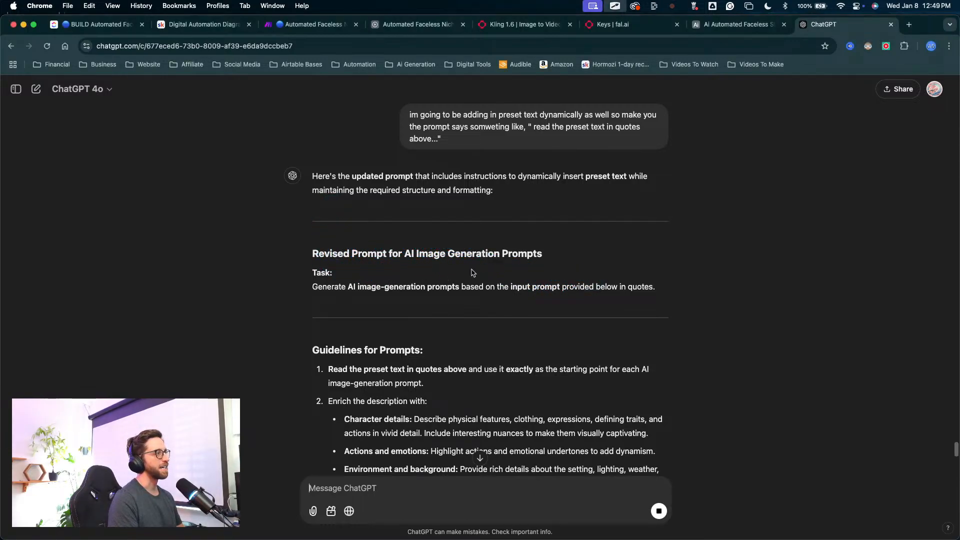
{"action": "scroll", "coordinate": [470, 270], "scroll_direction": "down", "scroll_amount": 2}
{"action": "mouse_move", "coordinate": [378, 240]}
{"action": "left_mouse_down"}
{"action": "mouse_move", "coordinate": [368, 282]}
{"action": "mouse_move", "coordinate": [406, 327]}
{"action": "mouse_move", "coordinate": [519, 314]}
{"action": "left_mouse_up"}
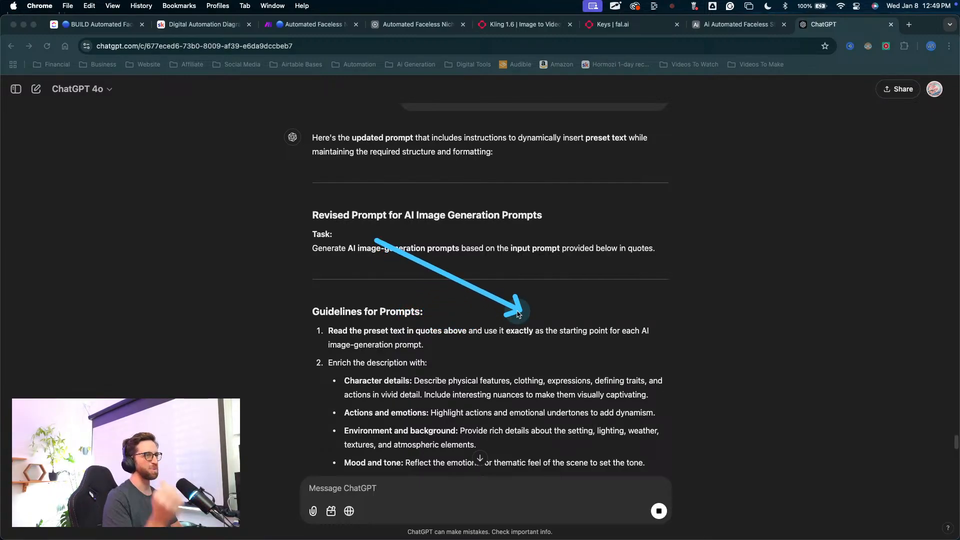
{"action": "scroll", "coordinate": [448, 284], "scroll_direction": "down", "scroll_amount": 3}
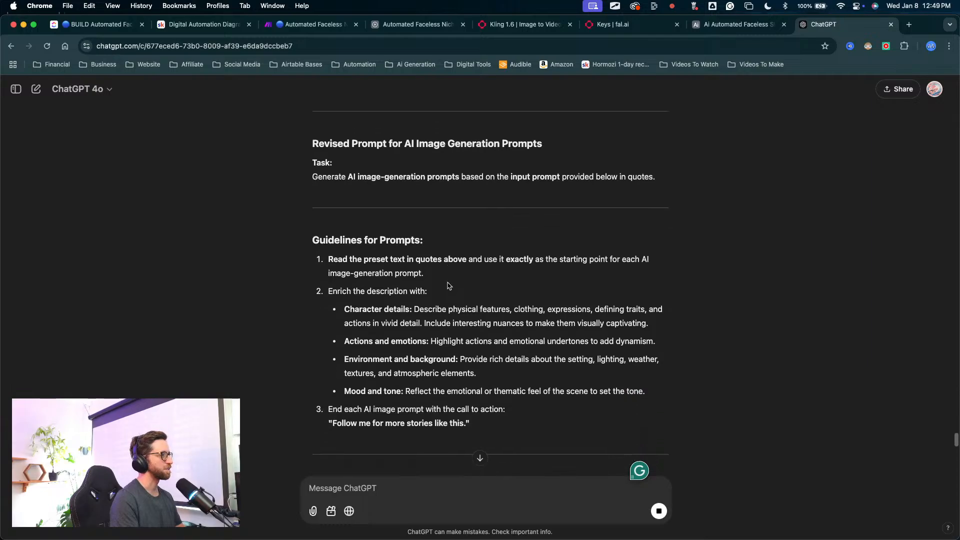
{"action": "mouse_move", "coordinate": [421, 220]}
{"action": "left_mouse_down"}
{"action": "mouse_move", "coordinate": [400, 260]}
{"action": "mouse_move", "coordinate": [382, 267]}
{"action": "mouse_move", "coordinate": [393, 296]}
{"action": "mouse_move", "coordinate": [599, 302]}
{"action": "mouse_move", "coordinate": [488, 283]}
{"action": "mouse_move", "coordinate": [365, 290]}
{"action": "mouse_move", "coordinate": [373, 320]}
{"action": "mouse_move", "coordinate": [358, 330]}
{"action": "mouse_move", "coordinate": [431, 340]}
{"action": "mouse_move", "coordinate": [553, 333]}
{"action": "mouse_move", "coordinate": [408, 354]}
{"action": "mouse_move", "coordinate": [600, 341]}
{"action": "left_mouse_up"}
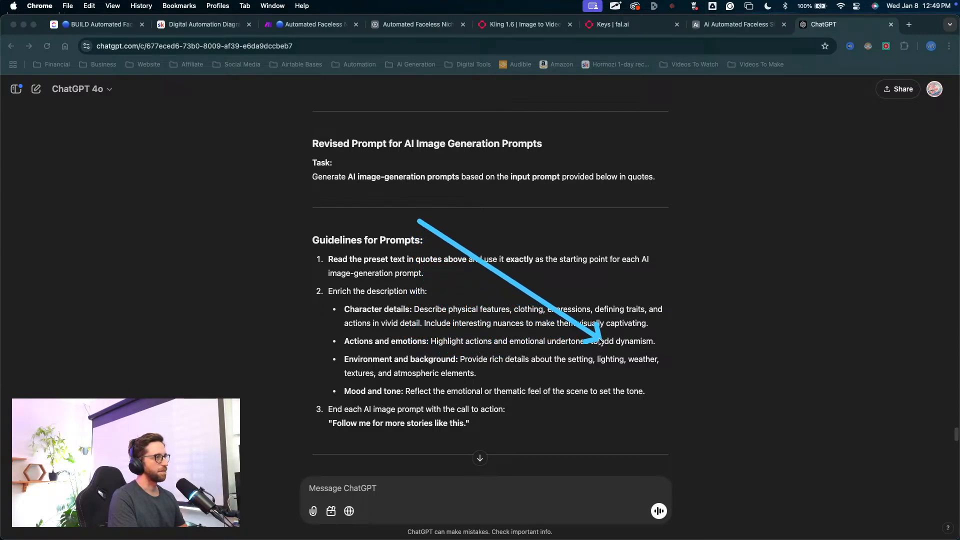
{"action": "key", "text": "Escape"}
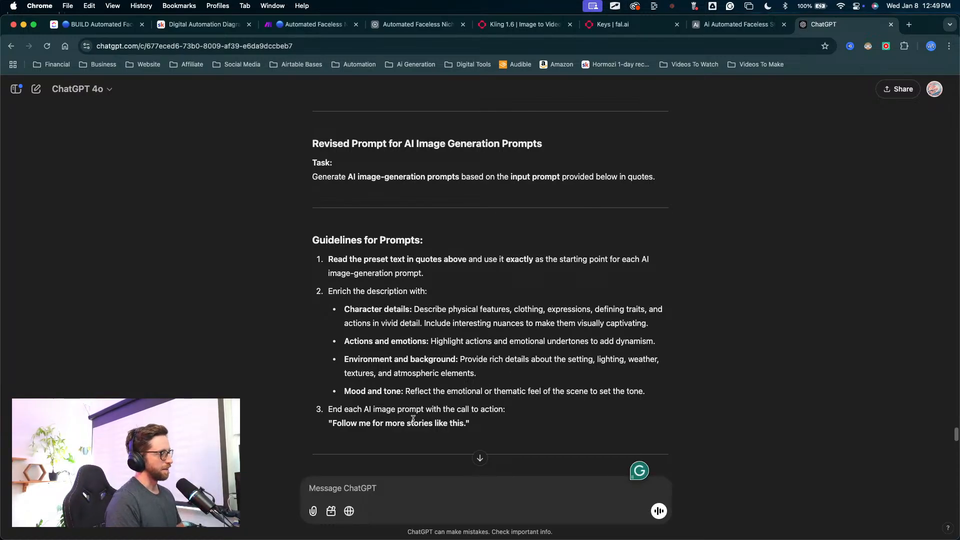
{"action": "key", "text": "ctrl+Up"}
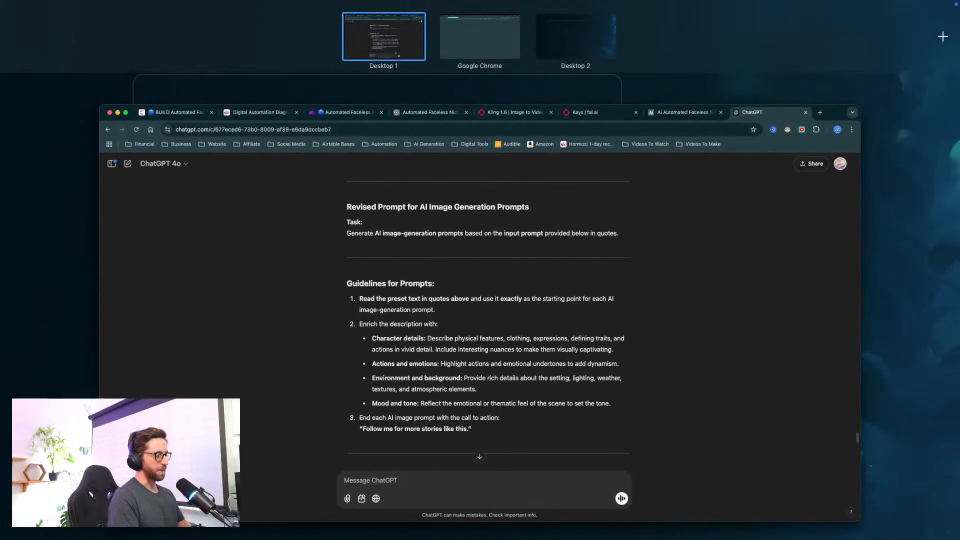
{"action": "key", "text": "ctrl+Up"}
{"action": "key", "text": "ctrl+Up"}
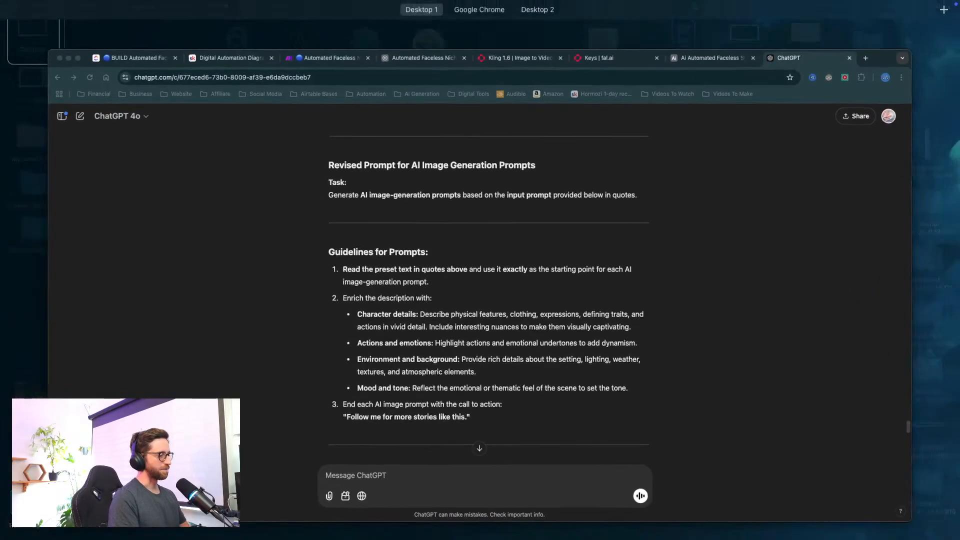
{"action": "key", "text": "ctrl+Up"}
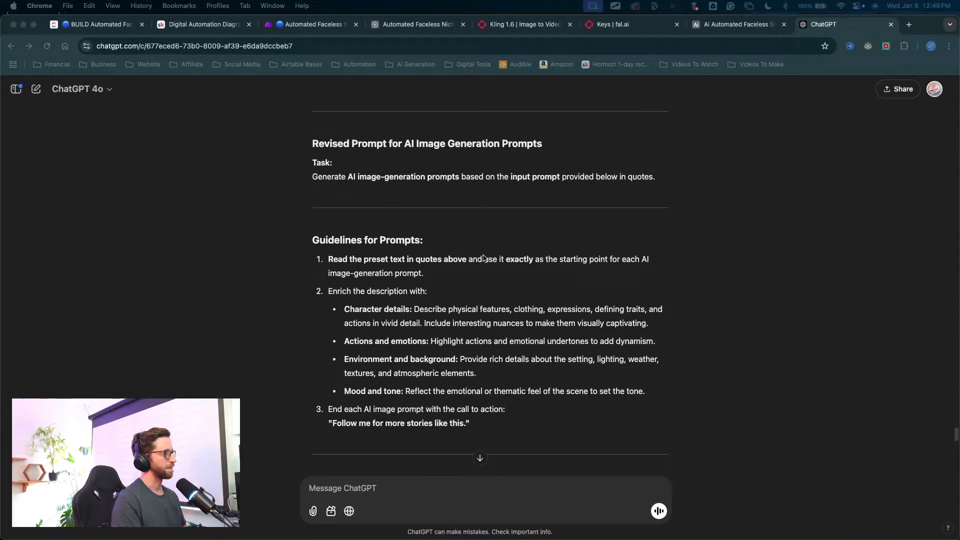
Step: Examine the description-enrichment and closing call-to-action guidelines in the revised prompt
{"action": "scroll", "coordinate": [353, 339], "scroll_direction": "down", "scroll_amount": 2}
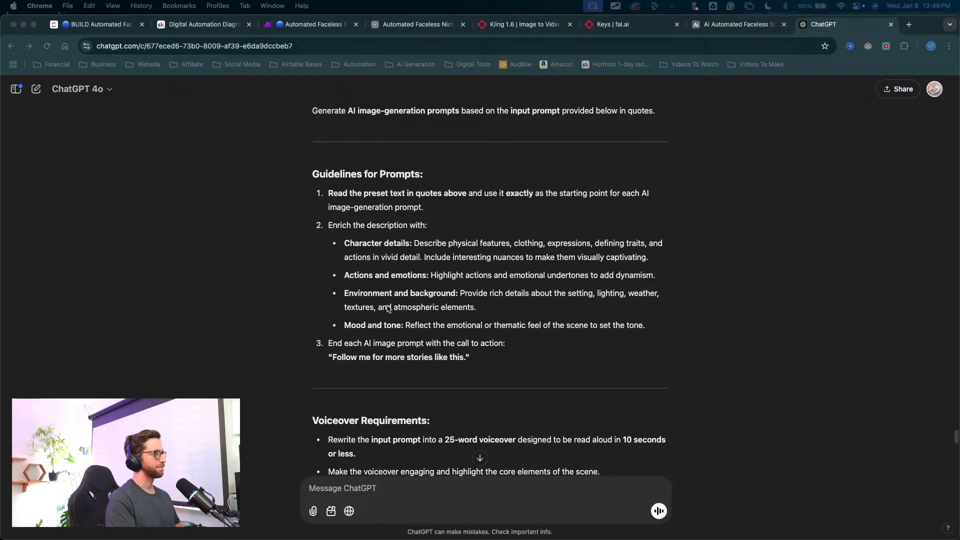
{"action": "mouse_move", "coordinate": [429, 245]}
{"action": "left_mouse_down"}
{"action": "mouse_move", "coordinate": [422, 340]}
{"action": "mouse_move", "coordinate": [408, 342]}
{"action": "mouse_move", "coordinate": [449, 348]}
{"action": "left_mouse_up"}
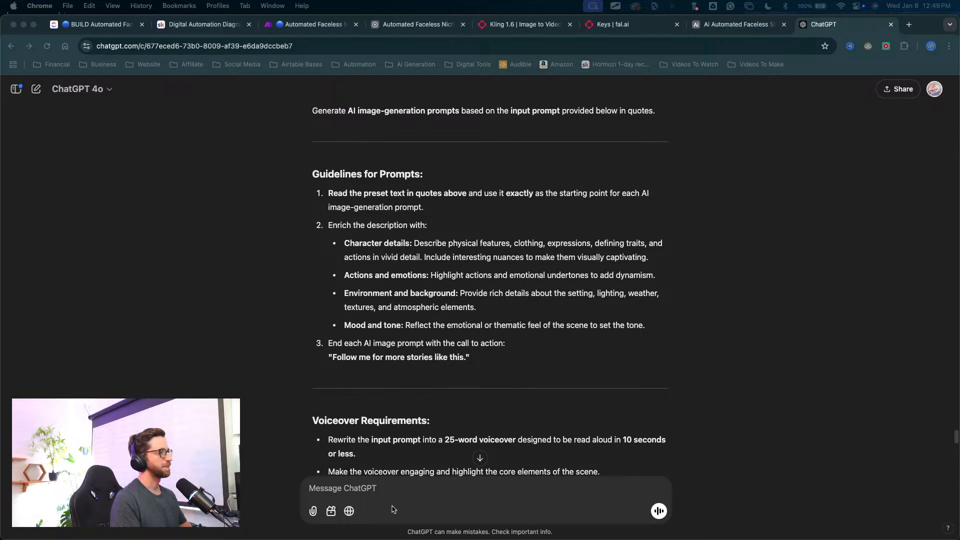
Step: Send the follow-up message "remove the call to action and the voice over bit"
{"action": "left_click", "coordinate": [338, 492]}
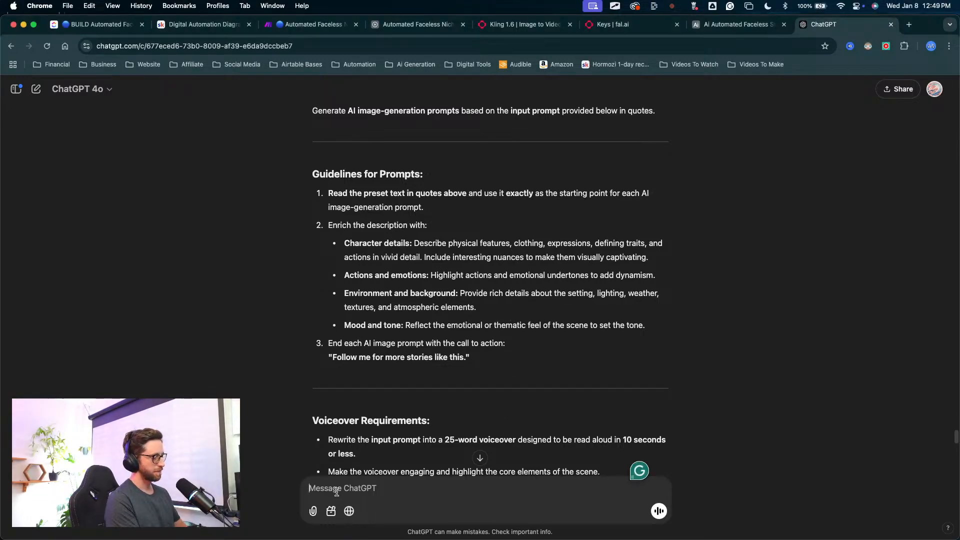
{"action": "type", "text": "remove the call to action and the voic"}
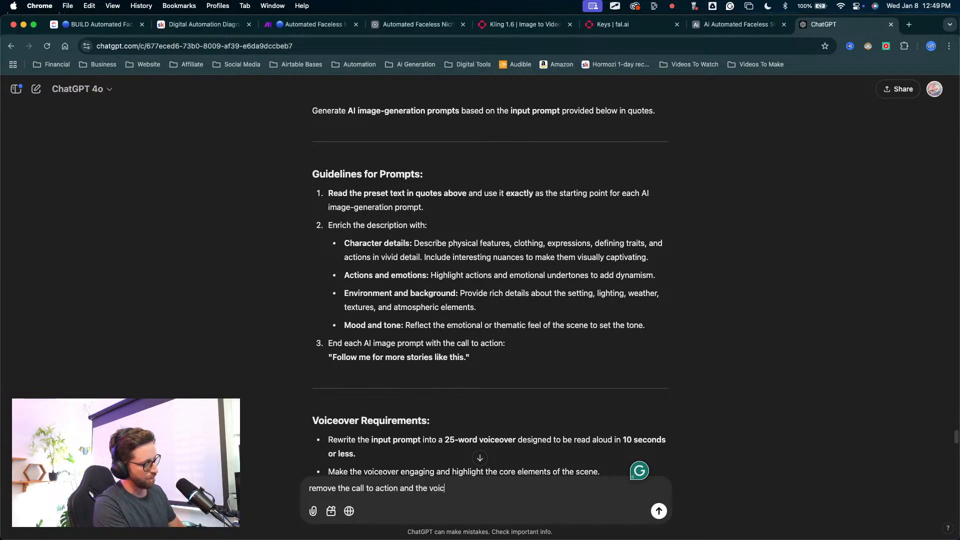
{"action": "type", "text": "e over bit"}
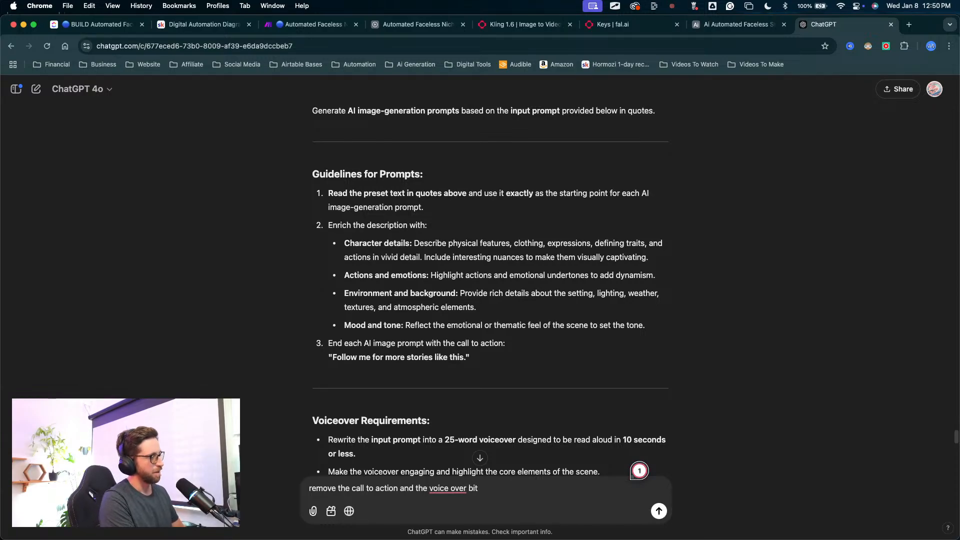
{"action": "key", "text": "Return"}
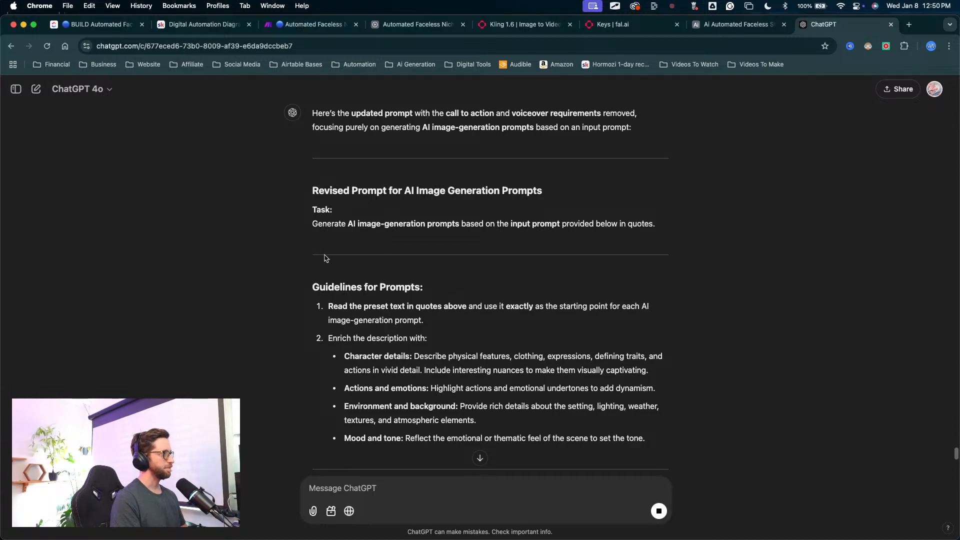
Step: Read the revised prompt's guidelines, formatting requirements and example output, focusing on the JSON array structure
{"action": "scroll", "coordinate": [326, 259], "scroll_direction": "down", "scroll_amount": 1}
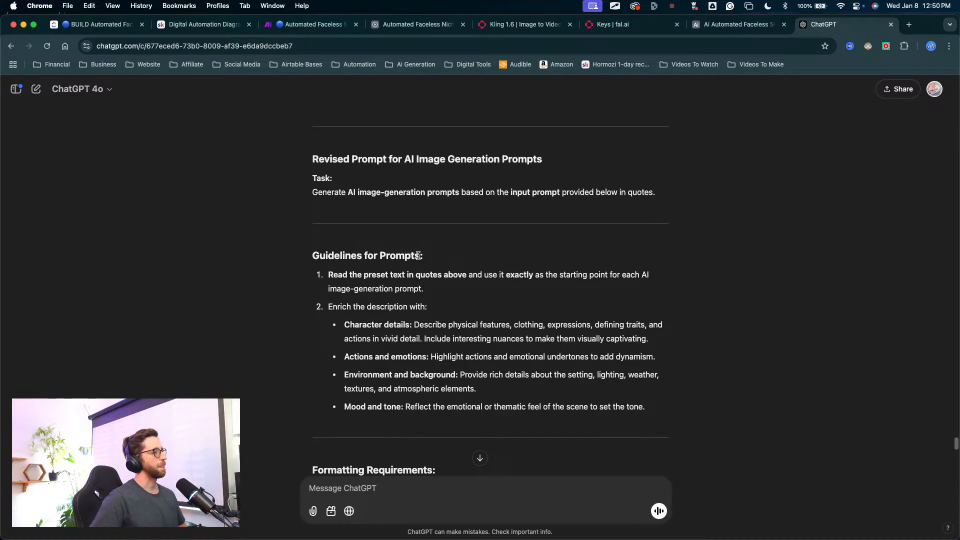
{"action": "scroll", "coordinate": [418, 256], "scroll_direction": "down", "scroll_amount": 5}
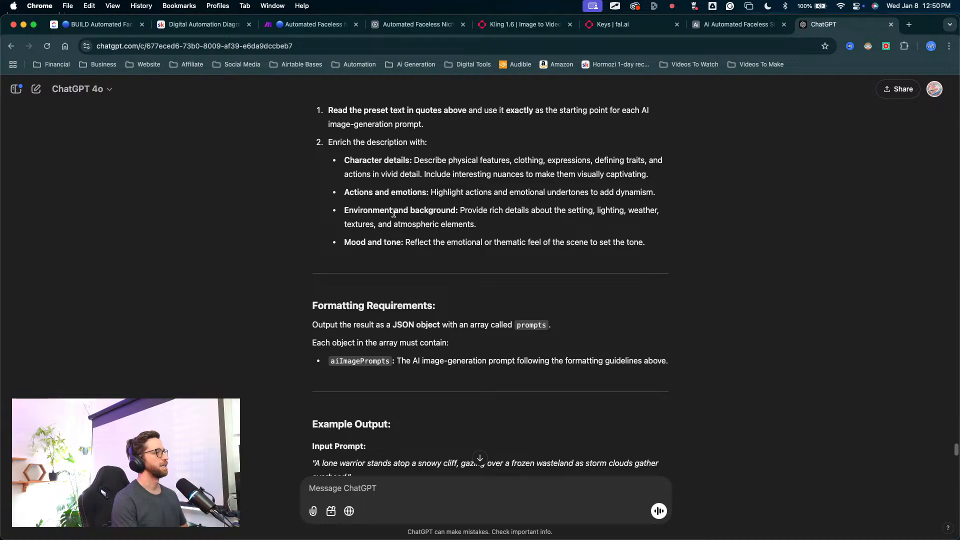
{"action": "scroll", "coordinate": [465, 327], "scroll_direction": "down", "scroll_amount": 3}
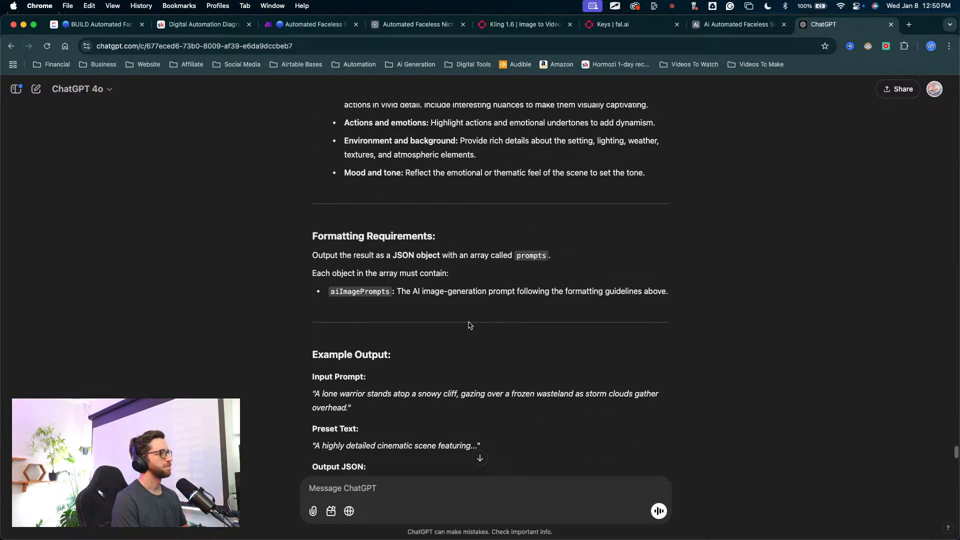
{"action": "scroll", "coordinate": [435, 320], "scroll_direction": "down", "scroll_amount": 2}
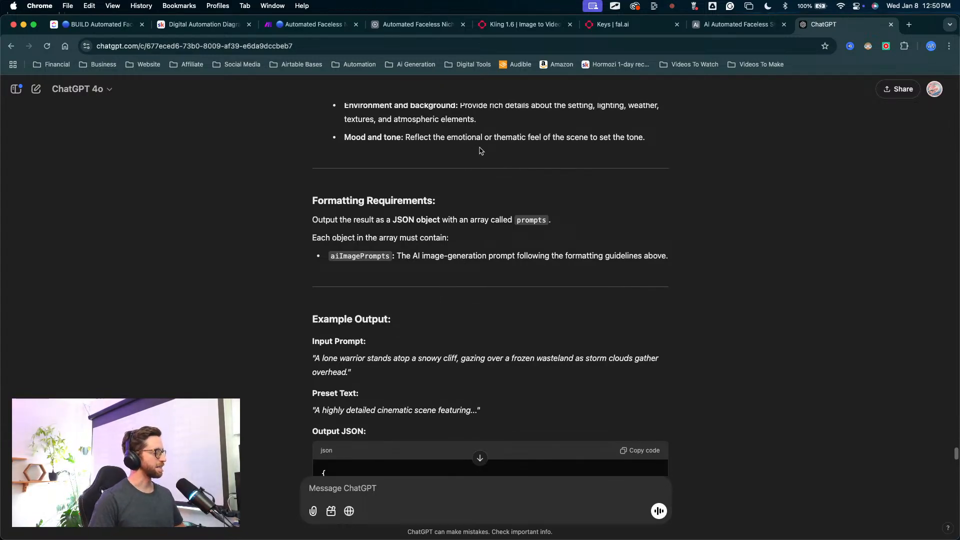
{"action": "scroll", "coordinate": [476, 158], "scroll_direction": "down", "scroll_amount": 3}
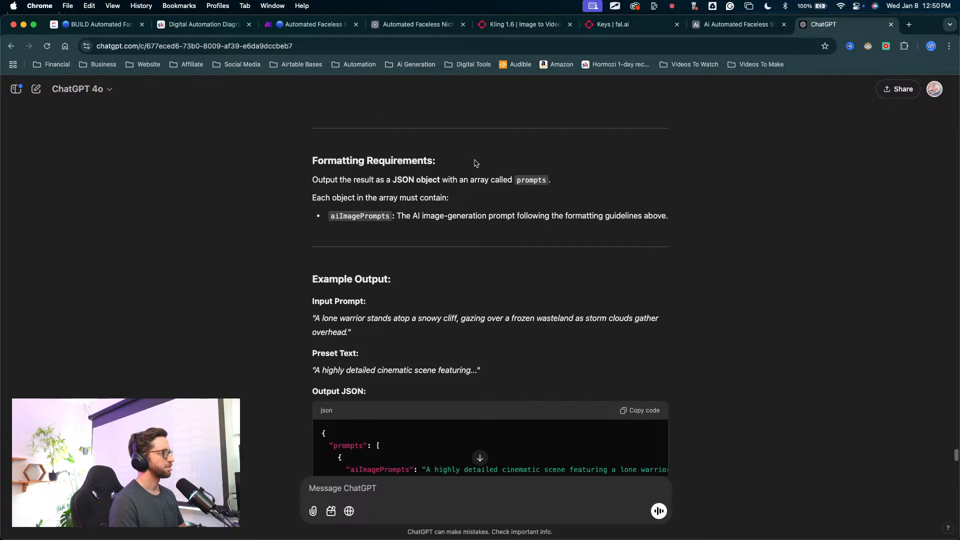
{"action": "scroll", "coordinate": [473, 165], "scroll_direction": "down", "scroll_amount": 3}
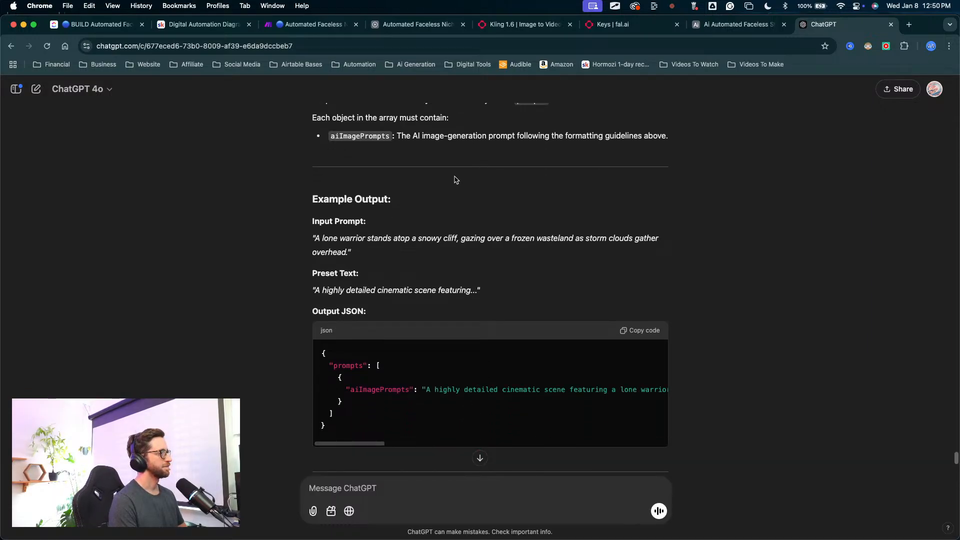
{"action": "scroll", "coordinate": [454, 183], "scroll_direction": "up", "scroll_amount": 1}
{"action": "scroll", "coordinate": [455, 183], "scroll_direction": "up", "scroll_amount": 5}
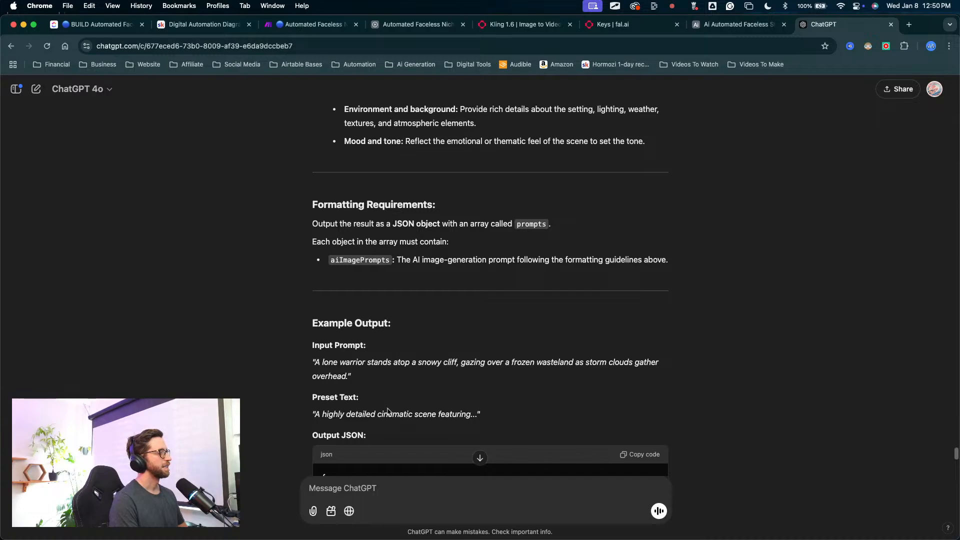
Step: Send the question "there is only one item in the array do we need an array?"
{"action": "left_click", "coordinate": [348, 490]}
{"action": "type", "text": "th"}
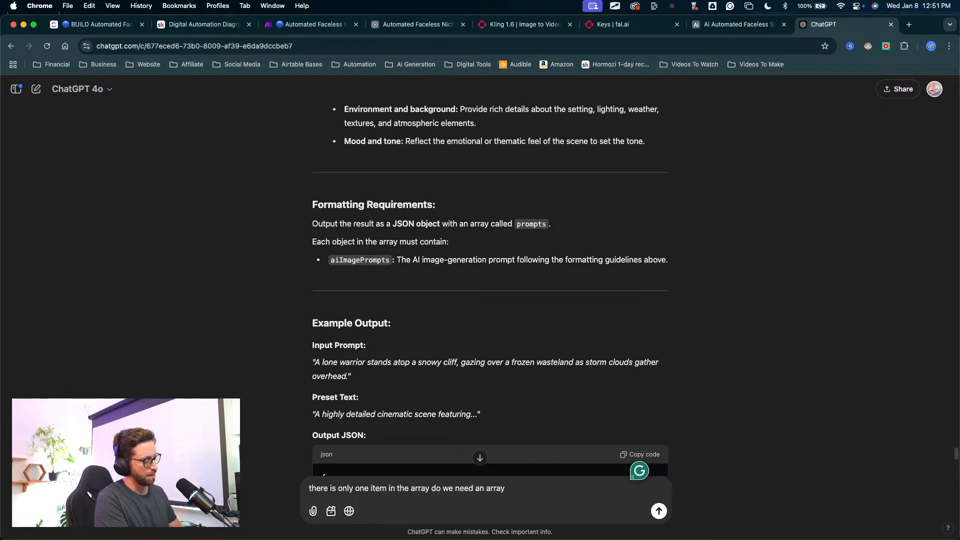
{"action": "key", "text": "Return"}
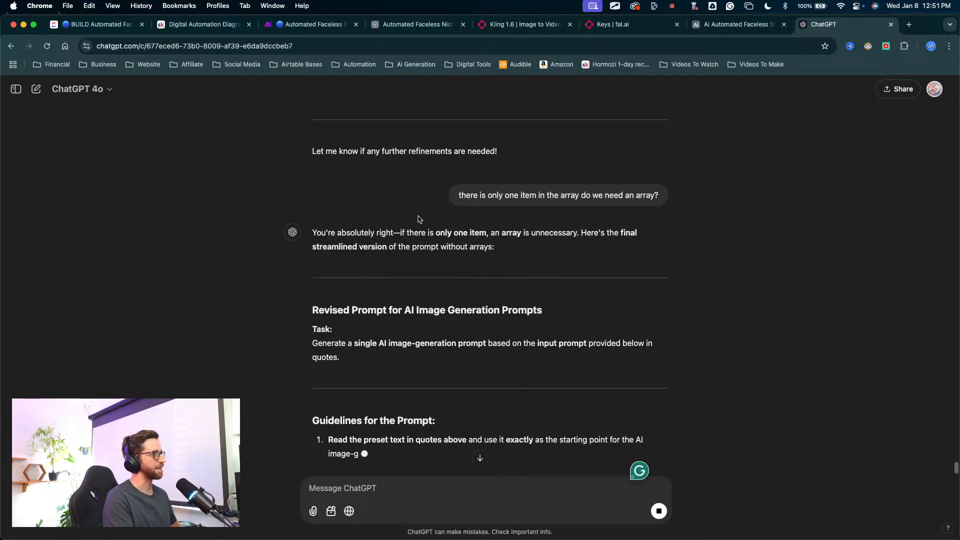
Step: Read the new reply's task statement and prompt guidelines, including the preset text instruction and description-enrichment points
{"action": "scroll", "coordinate": [419, 219], "scroll_direction": "up", "scroll_amount": 1}
{"action": "mouse_move", "coordinate": [340, 161]}
{"action": "left_mouse_down"}
{"action": "mouse_move", "coordinate": [359, 250]}
{"action": "mouse_move", "coordinate": [493, 251]}
{"action": "mouse_move", "coordinate": [602, 238]}
{"action": "mouse_move", "coordinate": [402, 252]}
{"action": "mouse_move", "coordinate": [439, 317]}
{"action": "mouse_move", "coordinate": [429, 300]}
{"action": "left_mouse_up"}
{"action": "scroll", "coordinate": [412, 320], "scroll_direction": "down", "scroll_amount": 4}
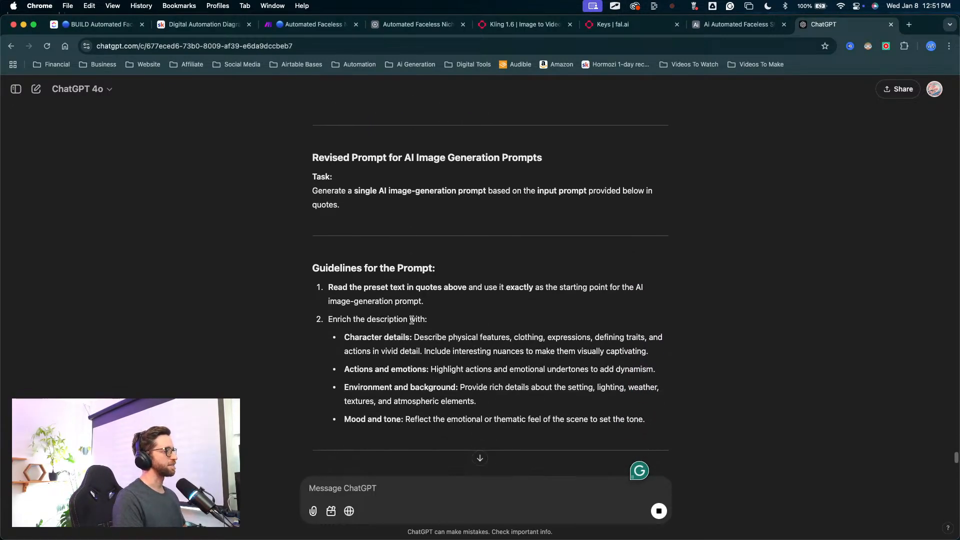
{"action": "scroll", "coordinate": [412, 320], "scroll_direction": "down", "scroll_amount": 5}
{"action": "scroll", "coordinate": [414, 319], "scroll_direction": "up", "scroll_amount": 1}
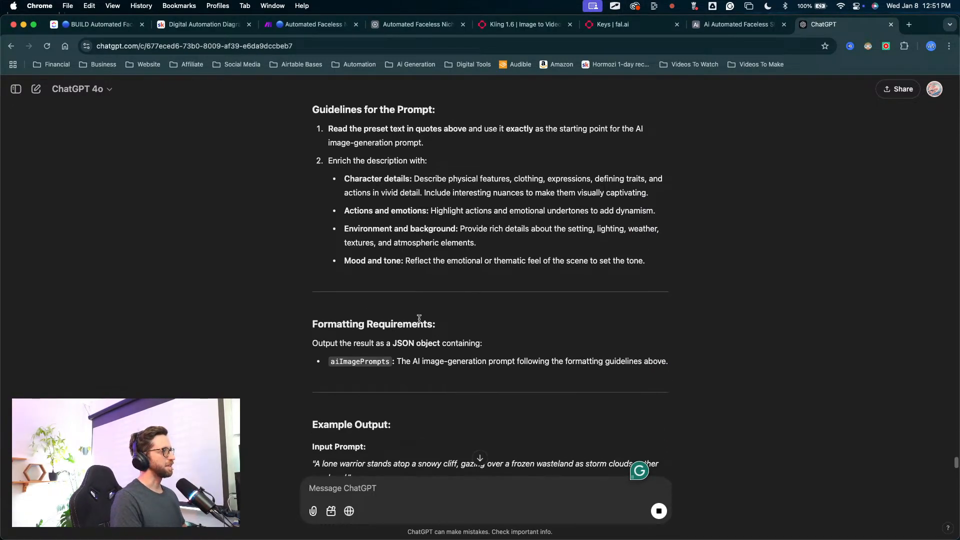
{"action": "scroll", "coordinate": [420, 321], "scroll_direction": "up", "scroll_amount": 2}
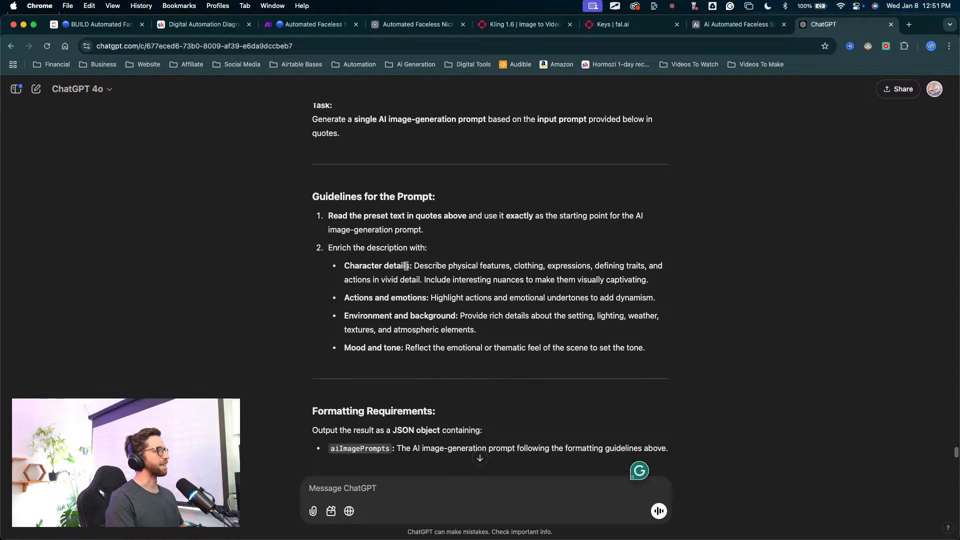
{"action": "scroll", "coordinate": [424, 239], "scroll_direction": "up", "scroll_amount": 1}
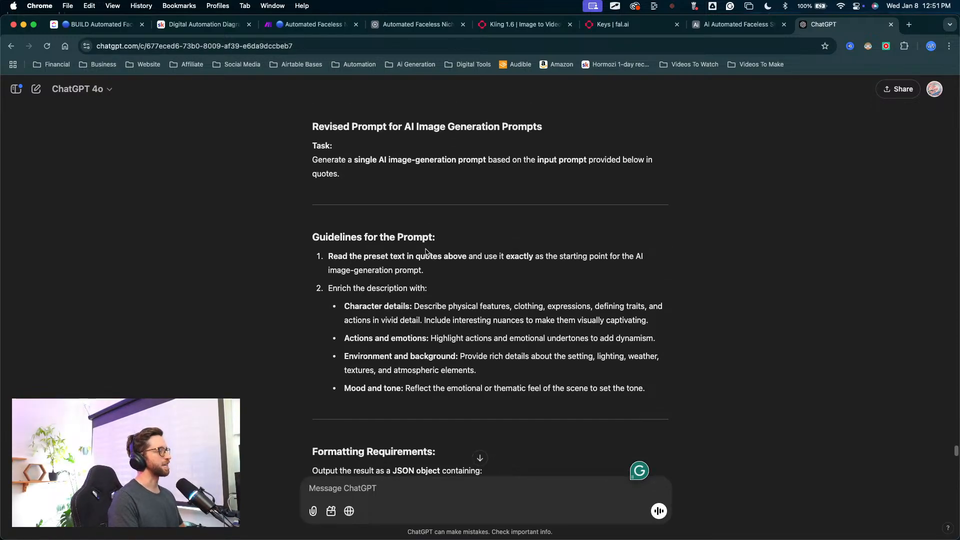
Step: Examine the new reply's formatting requirements, example JSON output and key notes
{"action": "scroll", "coordinate": [406, 242], "scroll_direction": "down", "scroll_amount": 5}
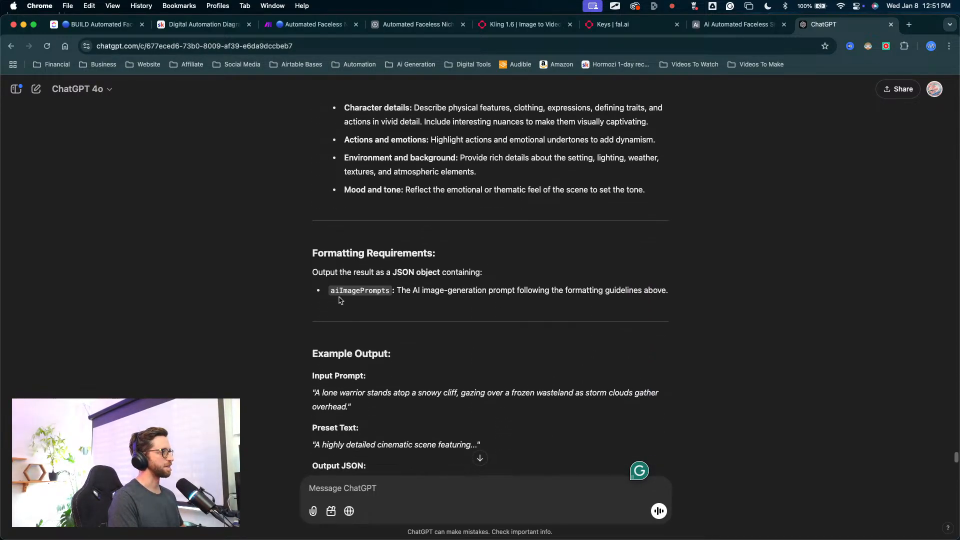
{"action": "scroll", "coordinate": [382, 334], "scroll_direction": "down", "scroll_amount": 5}
{"action": "scroll", "coordinate": [382, 335], "scroll_direction": "up", "scroll_amount": 2}
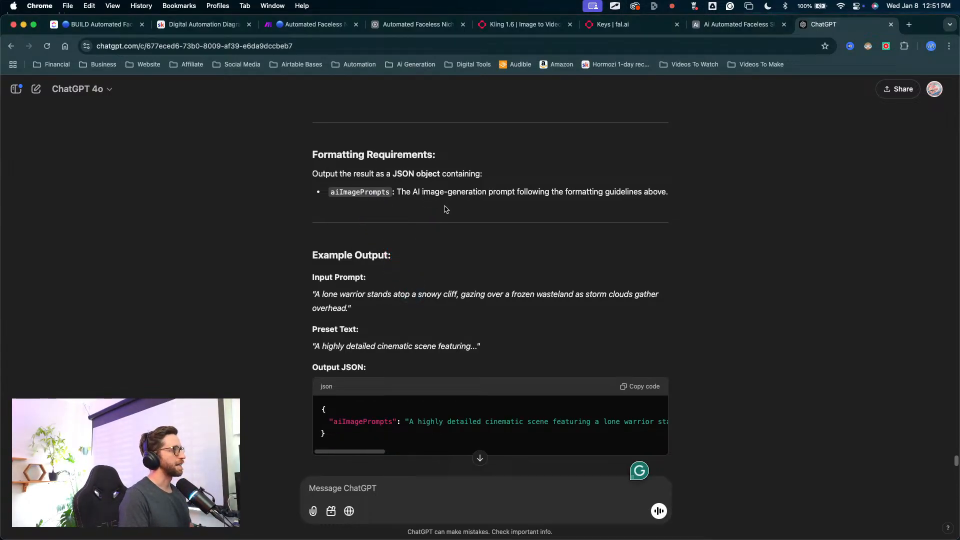
{"action": "scroll", "coordinate": [467, 235], "scroll_direction": "down", "scroll_amount": 2}
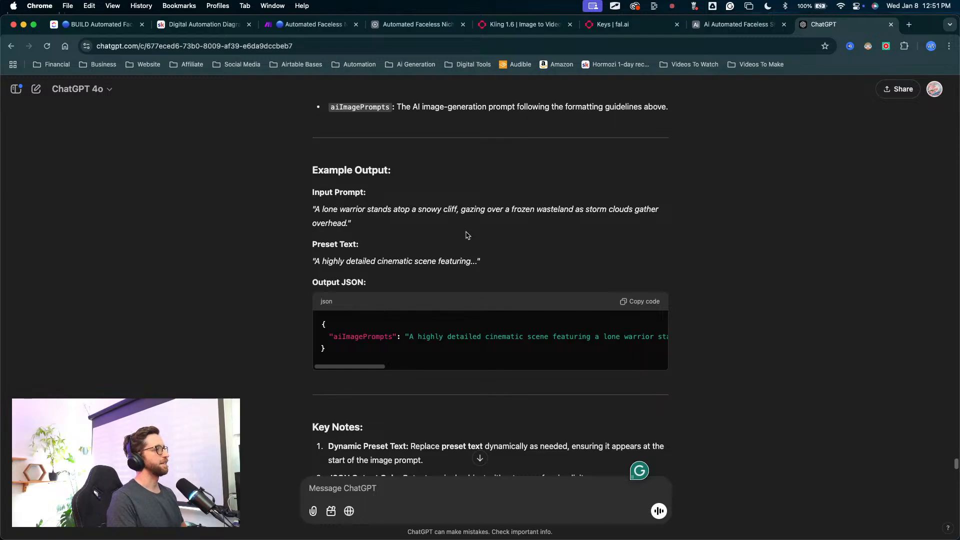
{"action": "scroll", "coordinate": [465, 235], "scroll_direction": "down", "scroll_amount": 5}
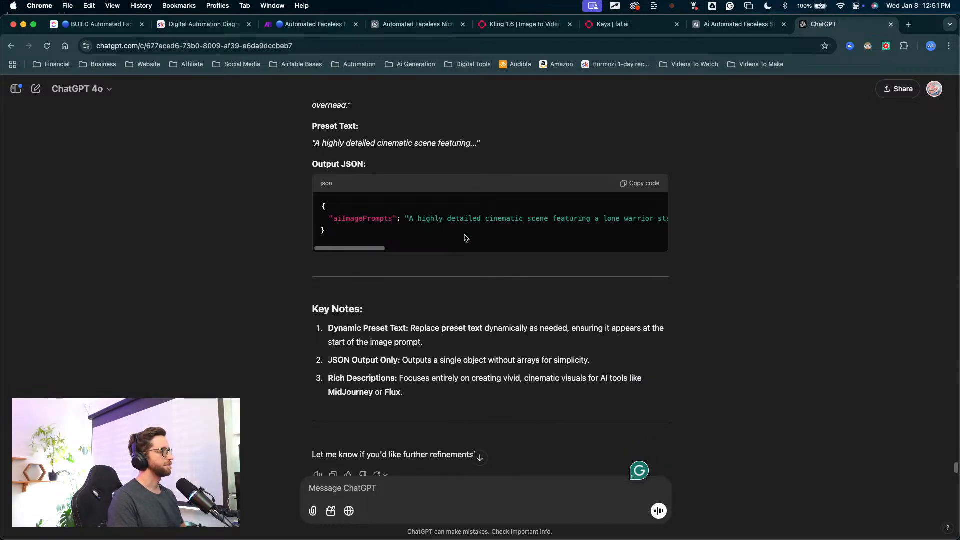
{"action": "scroll", "coordinate": [466, 238], "scroll_direction": "down", "scroll_amount": 2}
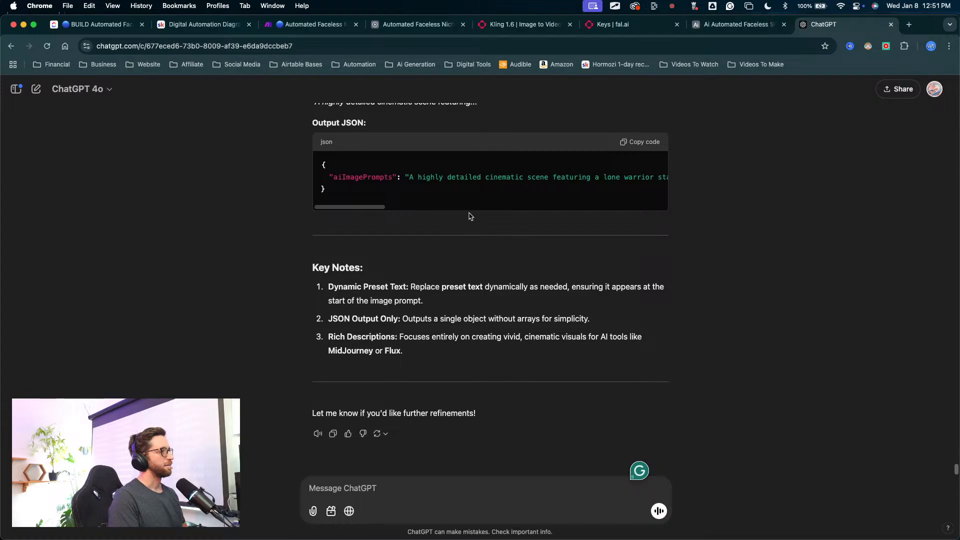
Step: Compare the earlier array-based reply with the array-free version, ending at the latest reply's task statement
{"action": "scroll", "coordinate": [380, 358], "scroll_direction": "up", "scroll_amount": 9}
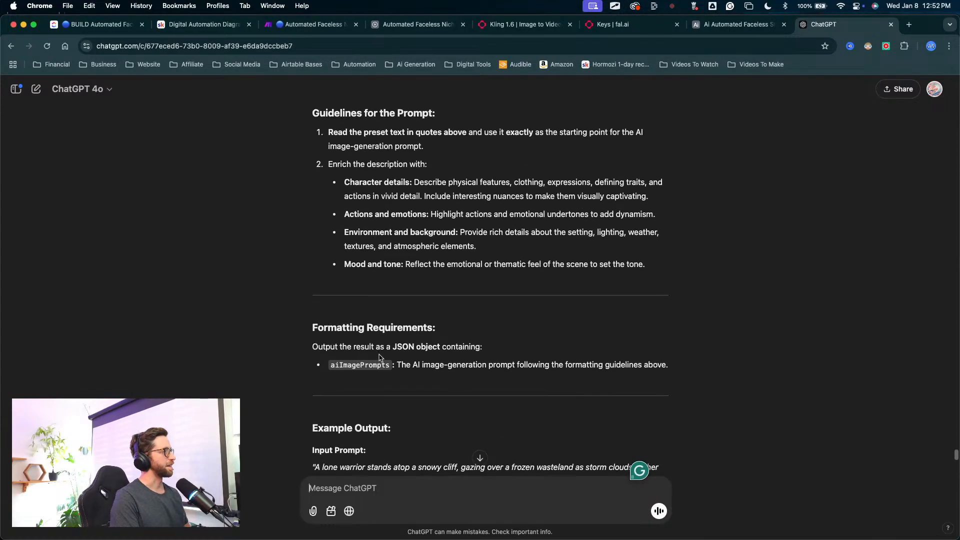
{"action": "scroll", "coordinate": [380, 358], "scroll_direction": "up", "scroll_amount": 10}
{"action": "scroll", "coordinate": [380, 355], "scroll_direction": "up", "scroll_amount": 4}
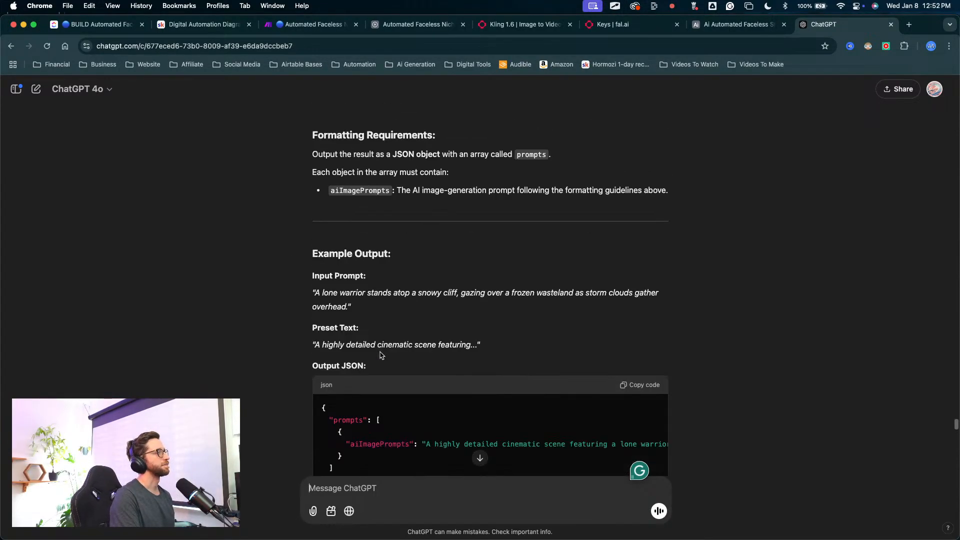
{"action": "scroll", "coordinate": [381, 355], "scroll_direction": "up", "scroll_amount": 2}
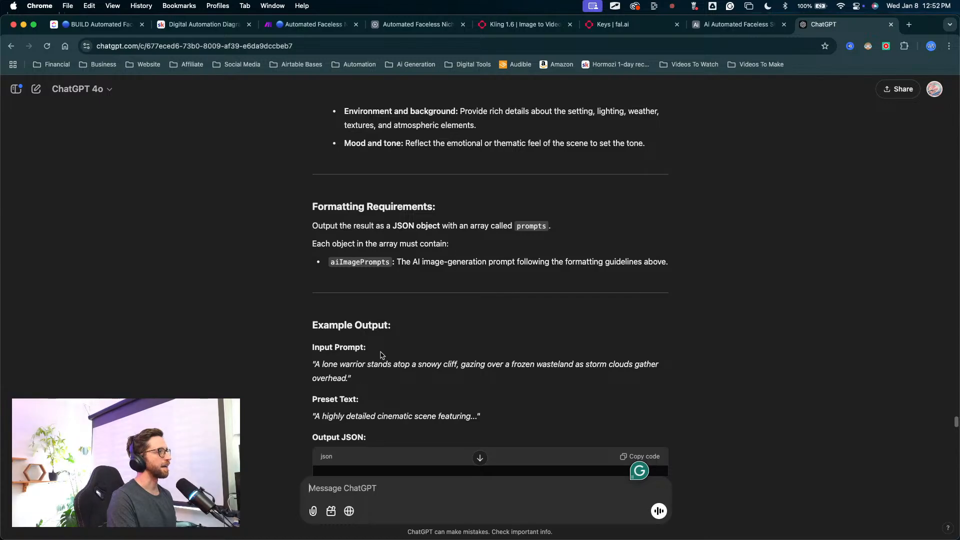
{"action": "scroll", "coordinate": [381, 356], "scroll_direction": "up", "scroll_amount": 3}
{"action": "scroll", "coordinate": [381, 355], "scroll_direction": "down", "scroll_amount": 10}
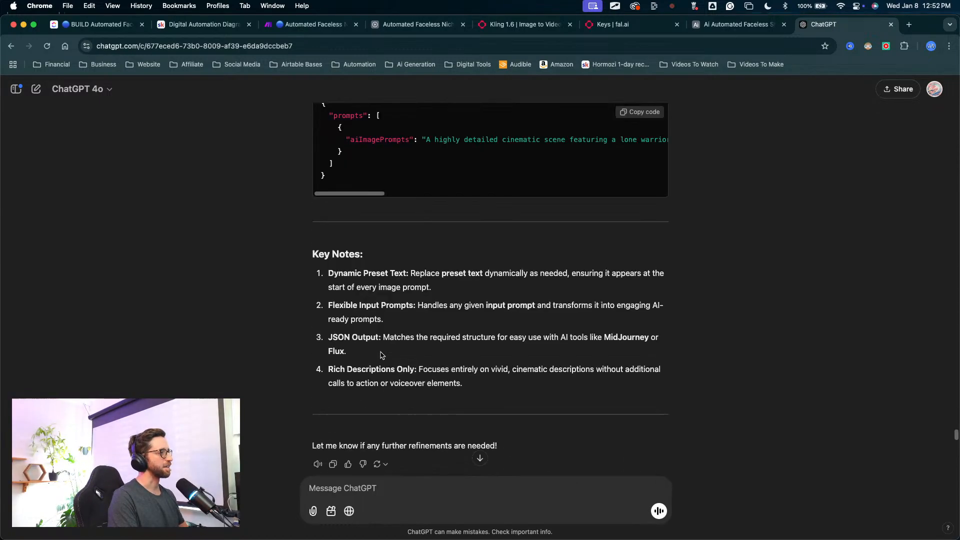
{"action": "scroll", "coordinate": [381, 356], "scroll_direction": "down", "scroll_amount": 4}
{"action": "scroll", "coordinate": [369, 365], "scroll_direction": "down", "scroll_amount": 3}
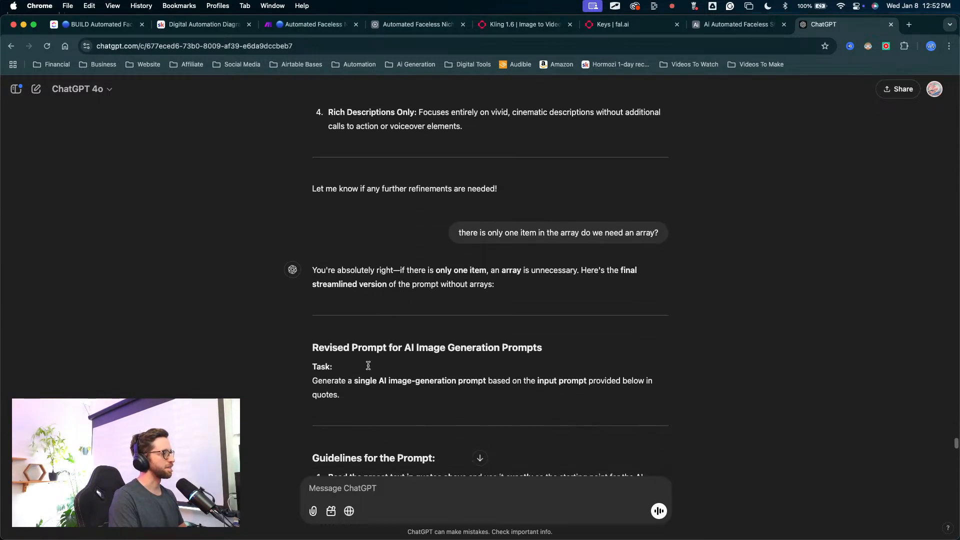
{"action": "mouse_move", "coordinate": [350, 256]}
{"action": "left_mouse_down"}
{"action": "mouse_move", "coordinate": [334, 311]}
{"action": "mouse_move", "coordinate": [407, 320]}
{"action": "mouse_move", "coordinate": [470, 298]}
{"action": "mouse_move", "coordinate": [477, 315]}
{"action": "mouse_move", "coordinate": [369, 314]}
{"action": "mouse_move", "coordinate": [570, 312]}
{"action": "mouse_move", "coordinate": [545, 298]}
{"action": "mouse_move", "coordinate": [609, 313]}
{"action": "left_mouse_up"}
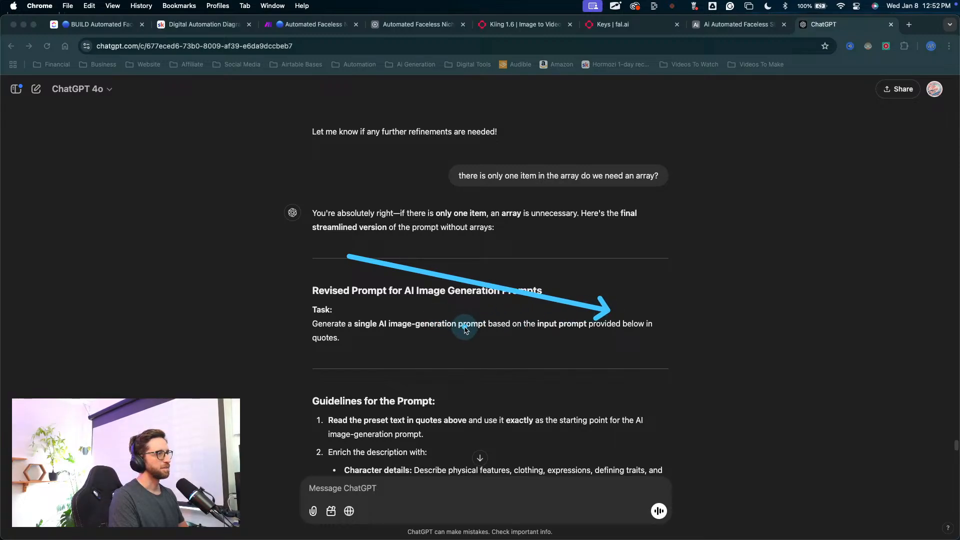
{"action": "key", "text": "Escape"}
Step: Send the correction "the task should say... '' in quotes sbove"" about the wording of the prompt's task
{"action": "left_click", "coordinate": [334, 492]}
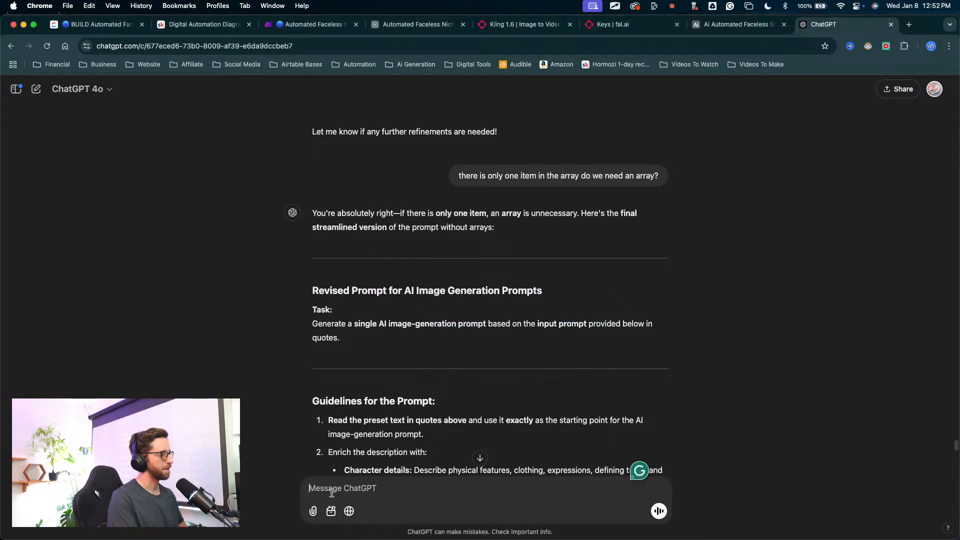
{"action": "type", "text": "the"}
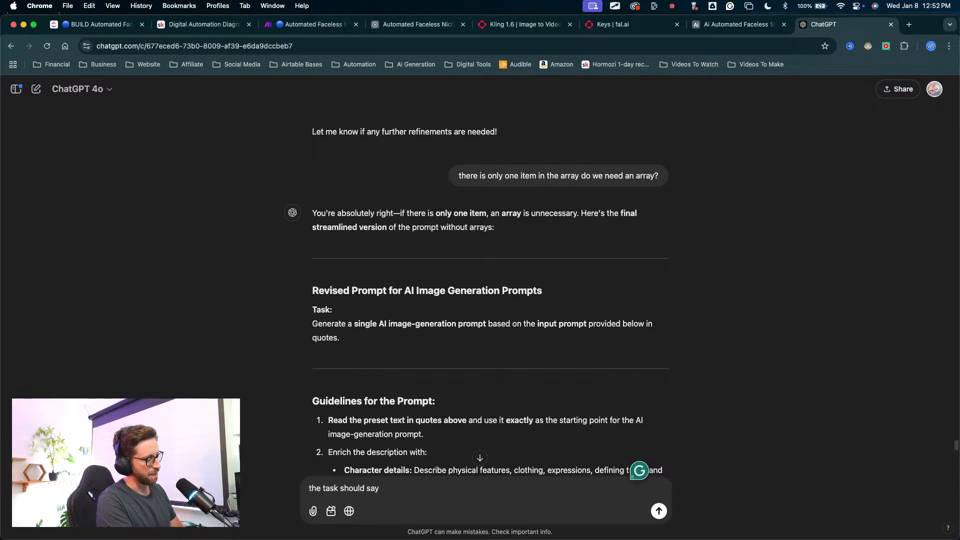
{"action": "type", "text": "task should say... '' in quotes"}
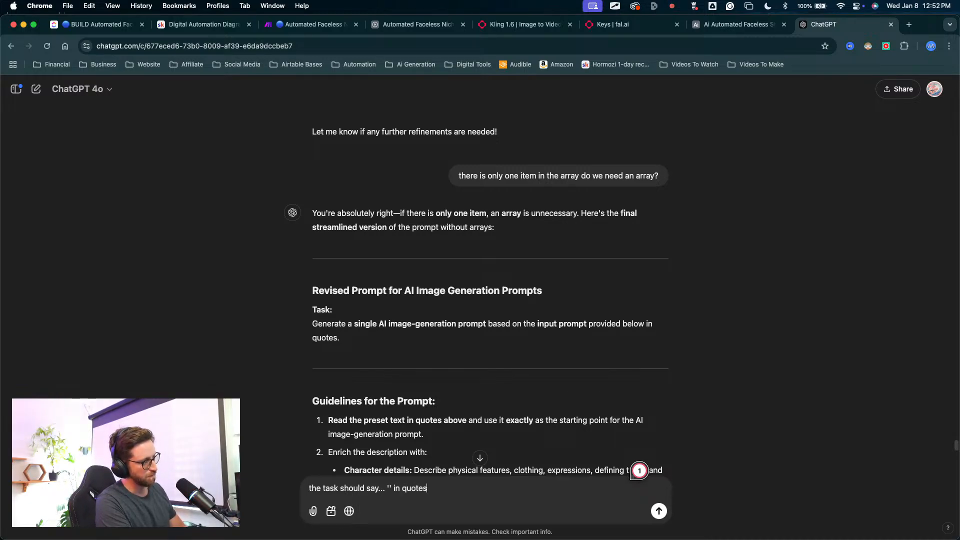
{"action": "type", "text": "ve"}
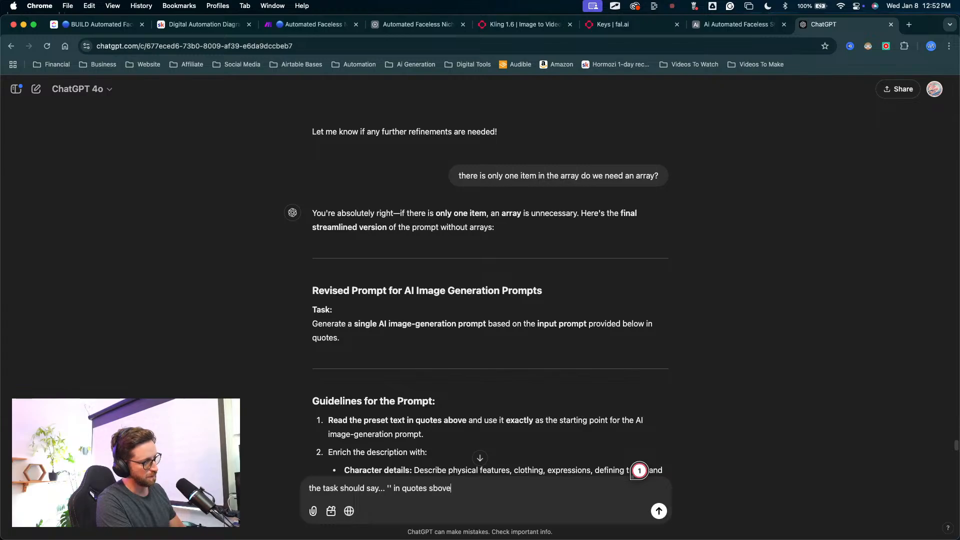
{"action": "key", "text": "Return"}
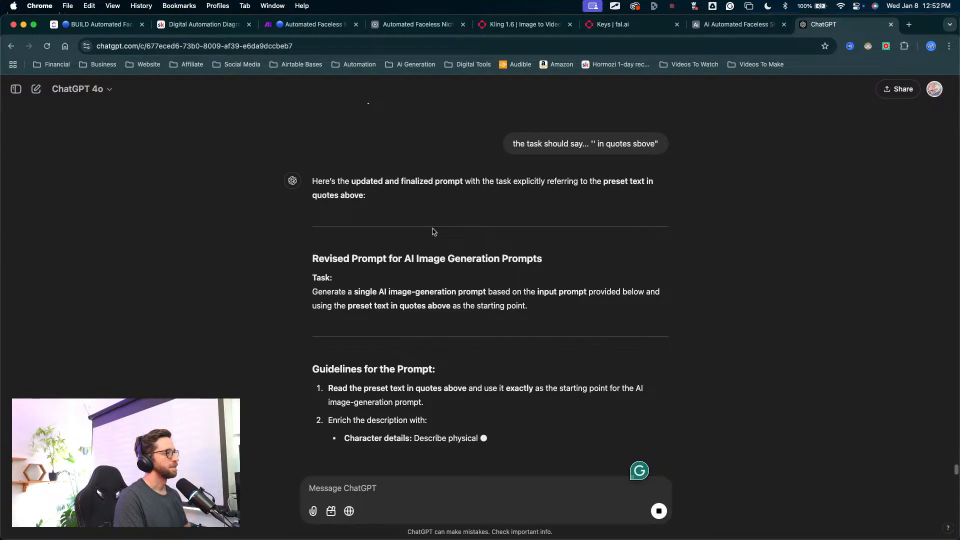
Step: Send the revised prompt's title and task section back with the note "-- for this section all the input text will be in quotes above"
{"action": "left_click_drag", "start_coordinate": [527, 307], "coordinate": [311, 292]}
{"action": "left_click_drag", "start_coordinate": [313, 241], "coordinate": [544, 274]}
{"action": "key", "text": "super+c"}
{"action": "left_click", "coordinate": [378, 485]}
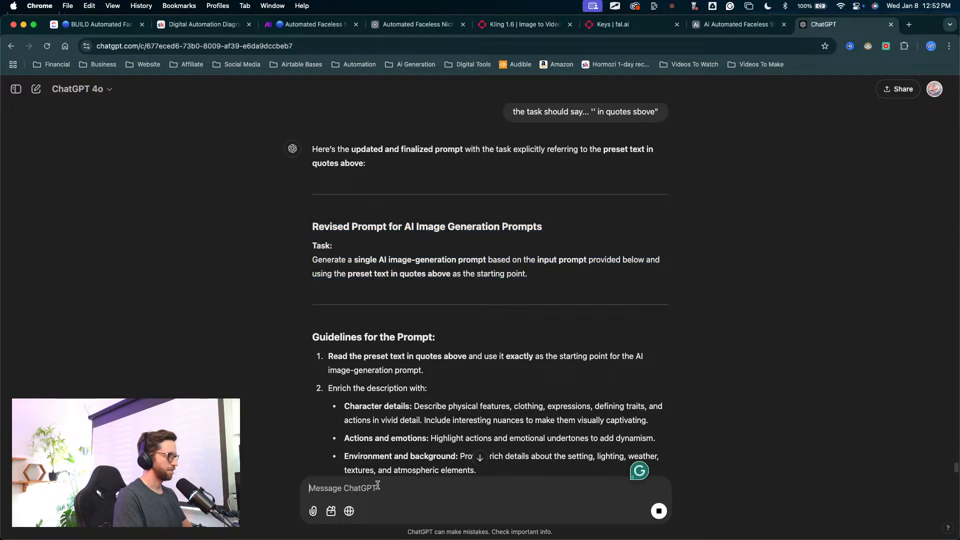
{"action": "key", "text": "super+v"}
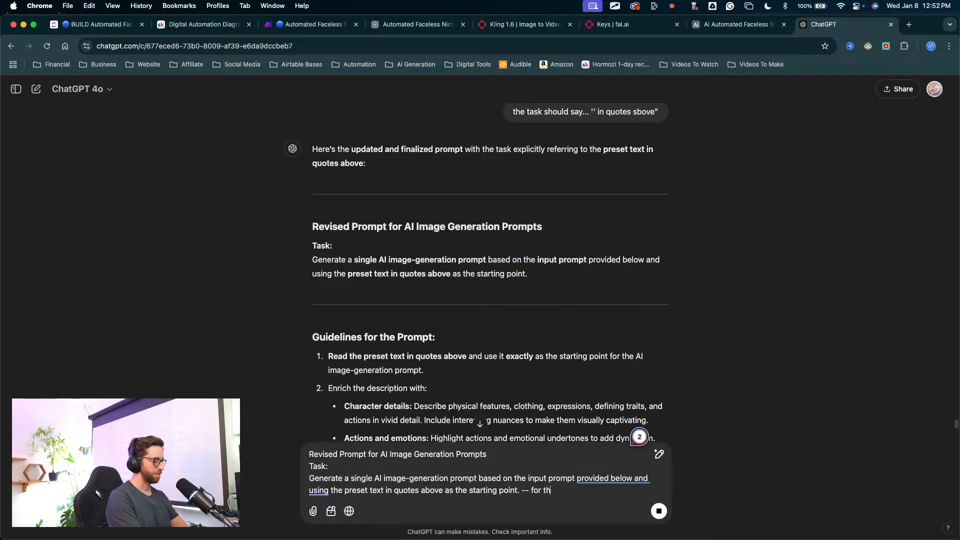
{"action": "type", "text": "-- for this section"}
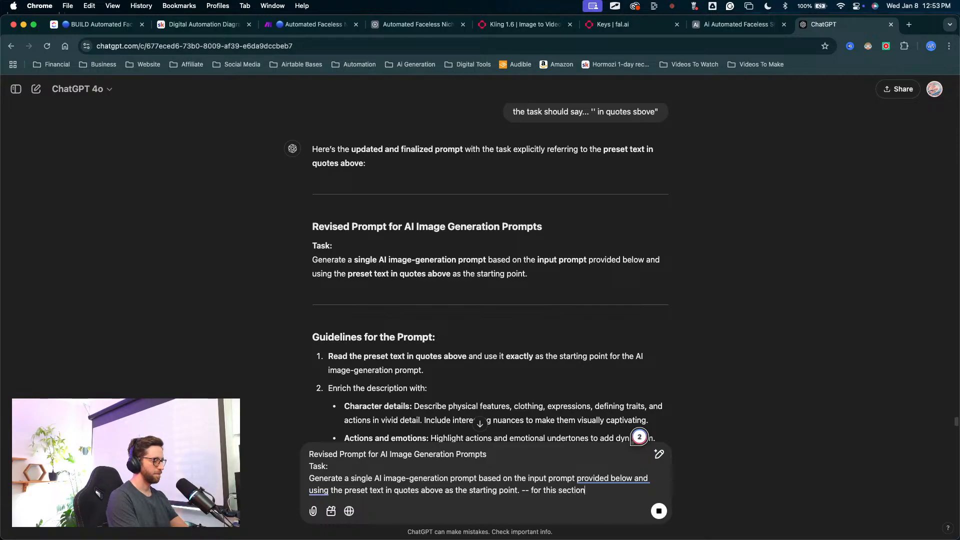
{"action": "type", "text": " all the input text will be in quotes above"}
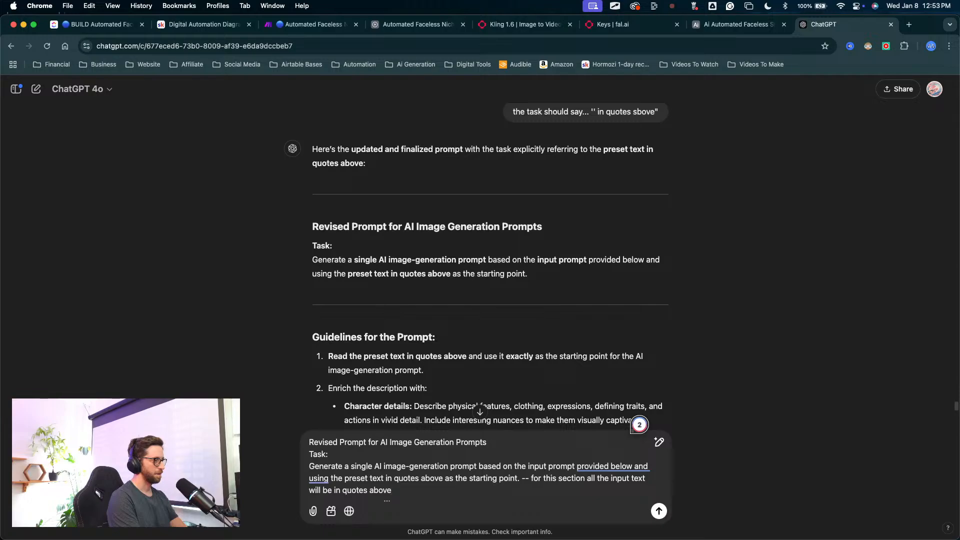
{"action": "key", "text": "Return"}
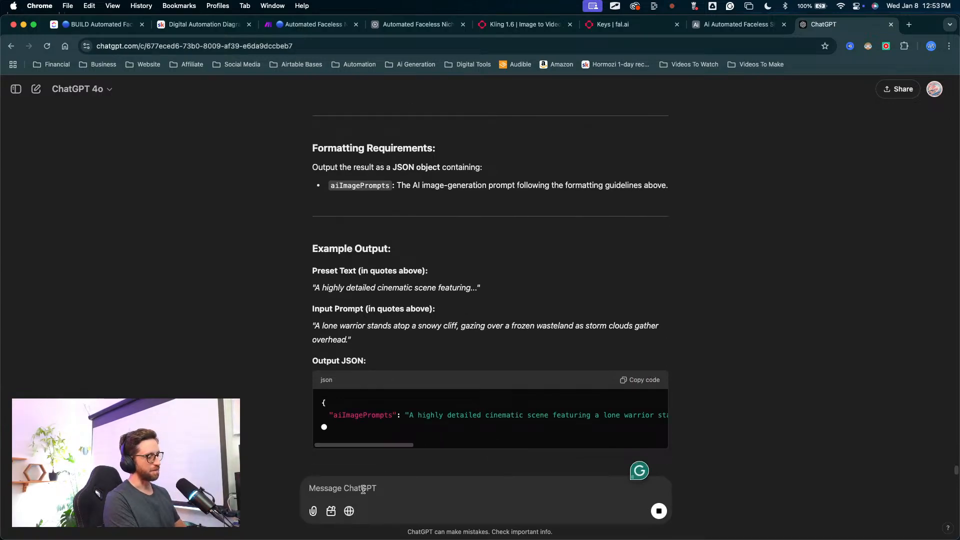
Step: Ask ChatGPT "it this the best way to write this prompt?"
{"action": "type", "text": "look"}
{"action": "key", "text": "BackSpace"}
{"action": "key", "text": "BackSpace"}
{"action": "key", "text": "BackSpace"}
{"action": "key", "text": "BackSpace"}
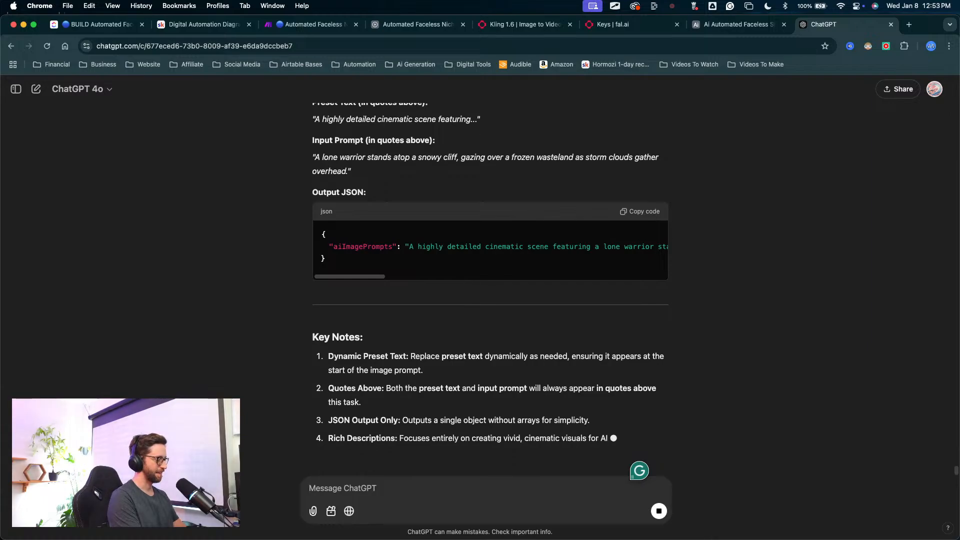
{"action": "type", "text": "it theis"}
{"action": "key", "text": "BackSpace"}
{"action": "key", "text": "BackSpace"}
{"action": "key", "text": "BackSpace"}
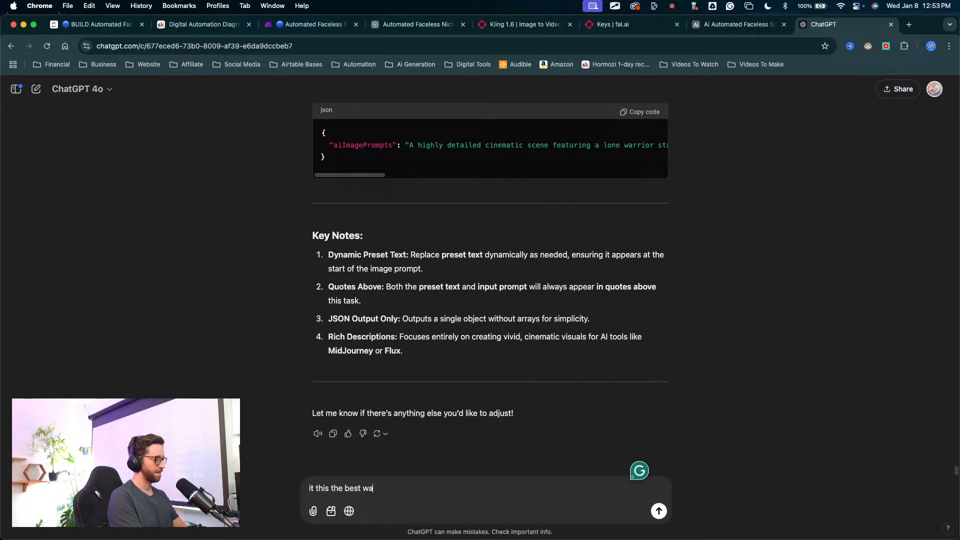
{"action": "type", "text": "is the best wat"}
{"action": "key", "text": "BackSpace"}
{"action": "type", "text": "y to write this p"}
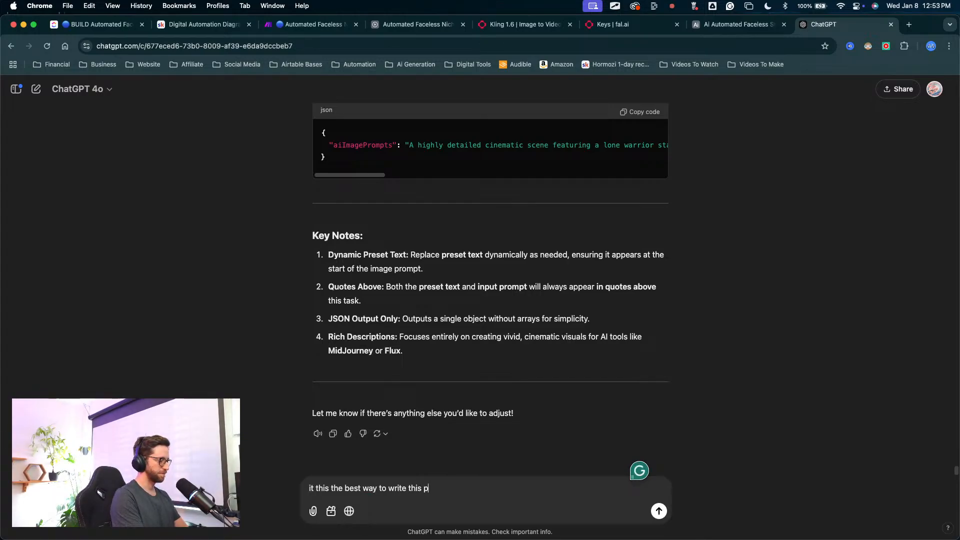
{"action": "type", "text": "?"}
{"action": "key", "text": "Return"}
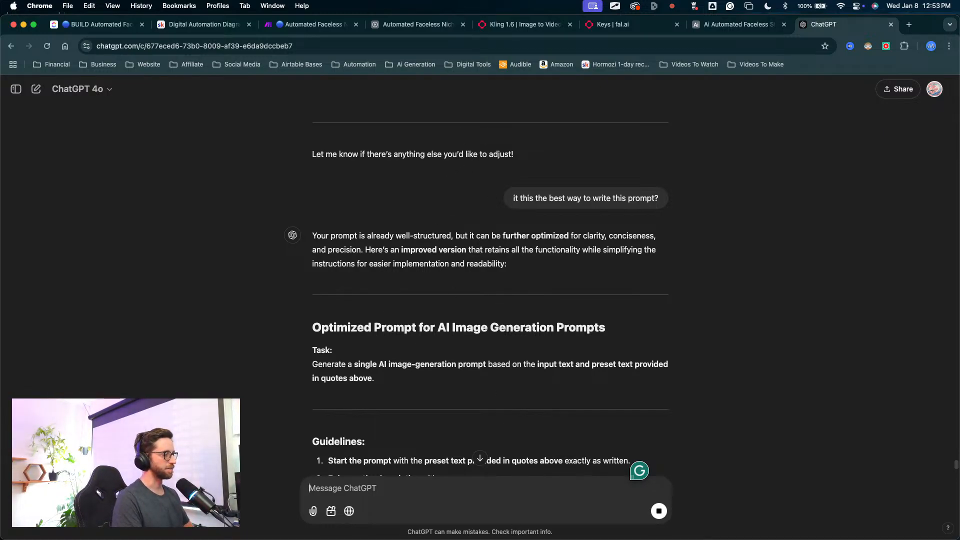
{"action": "key", "text": "ctrl+Up"}
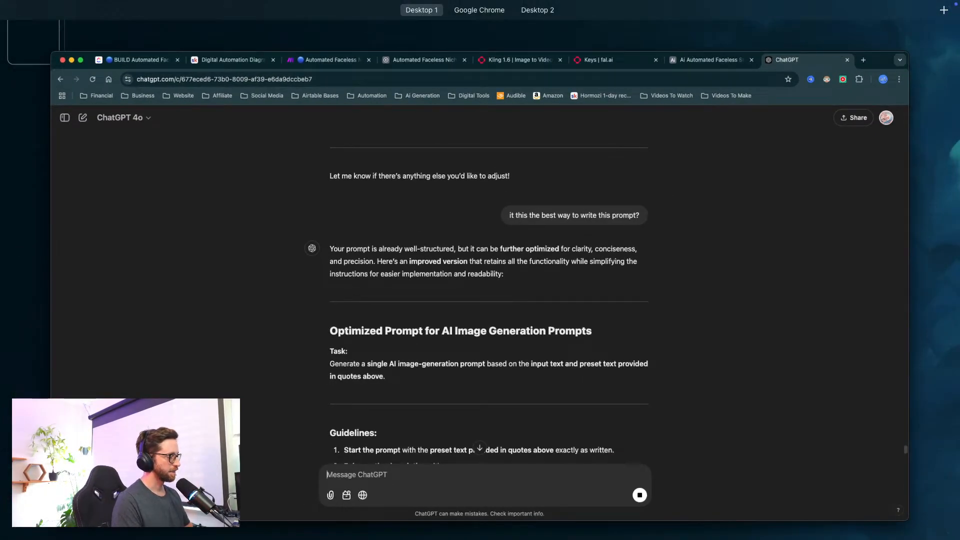
{"action": "key", "text": "ctrl+Up"}
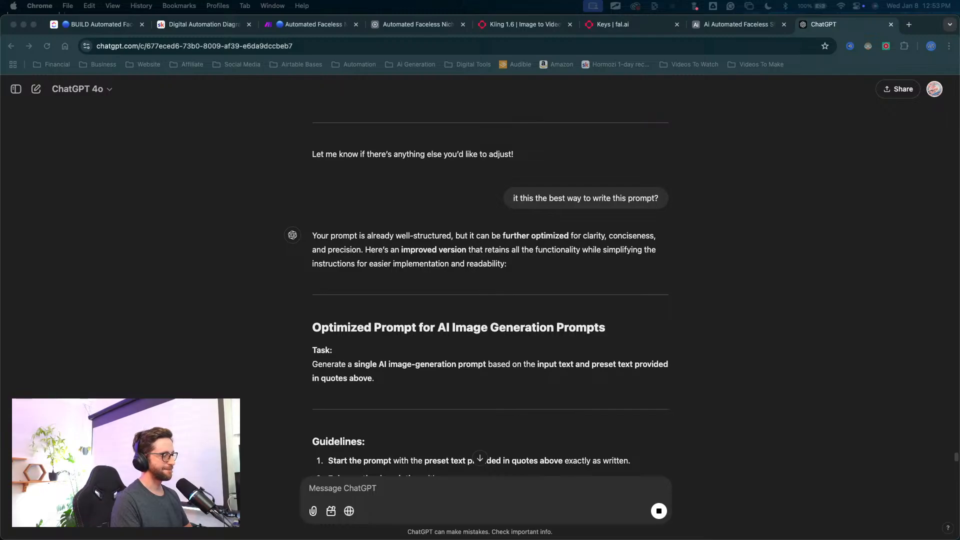
{"action": "key", "text": "ctrl+Up"}
{"action": "key", "text": "ctrl+Up"}
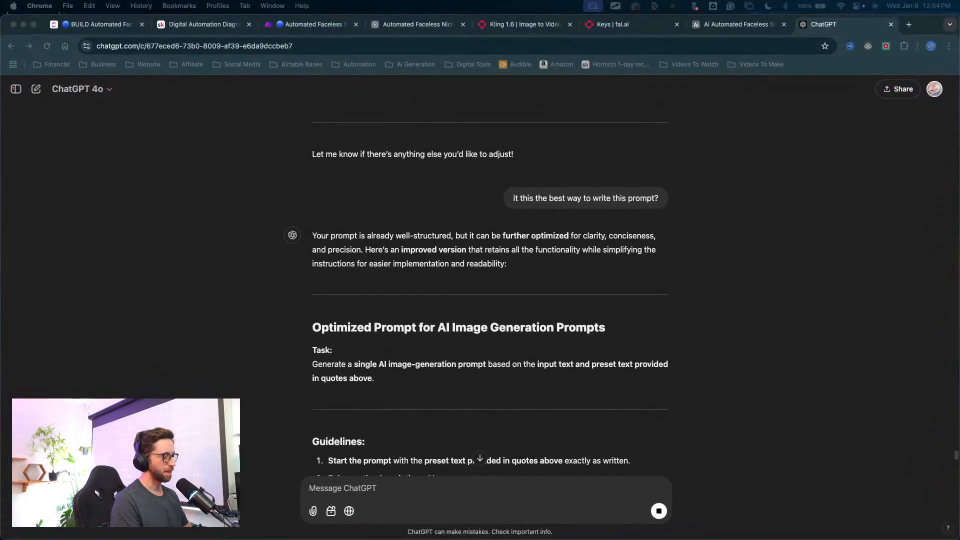
{"action": "key", "text": "ctrl+Up"}
{"action": "key", "text": "ctrl+Up"}
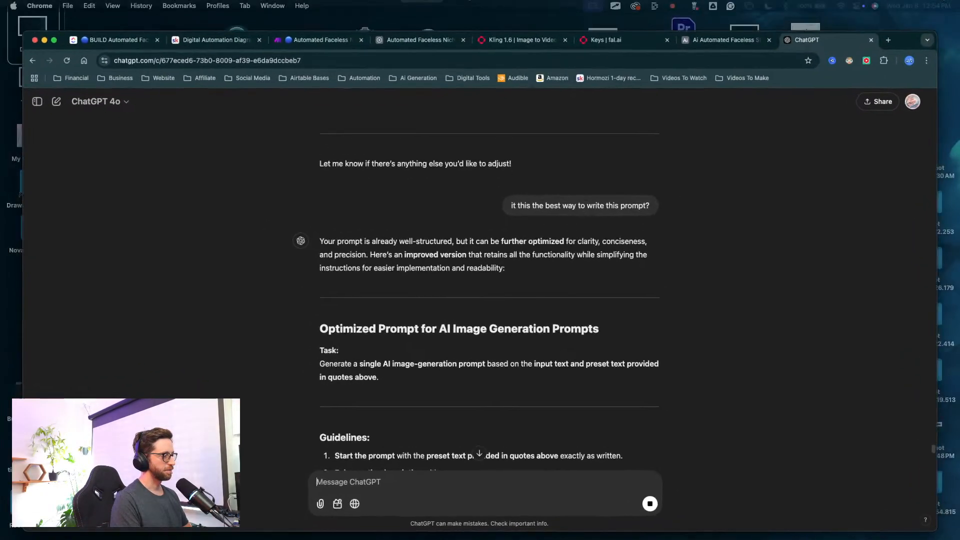
{"action": "key", "text": "ctrl+Up"}
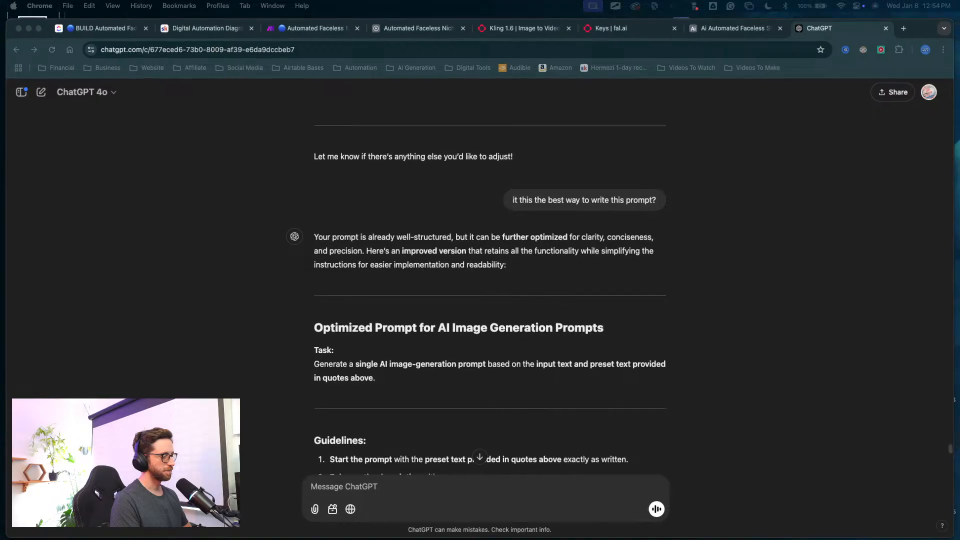
{"action": "key", "text": "ctrl+Up"}
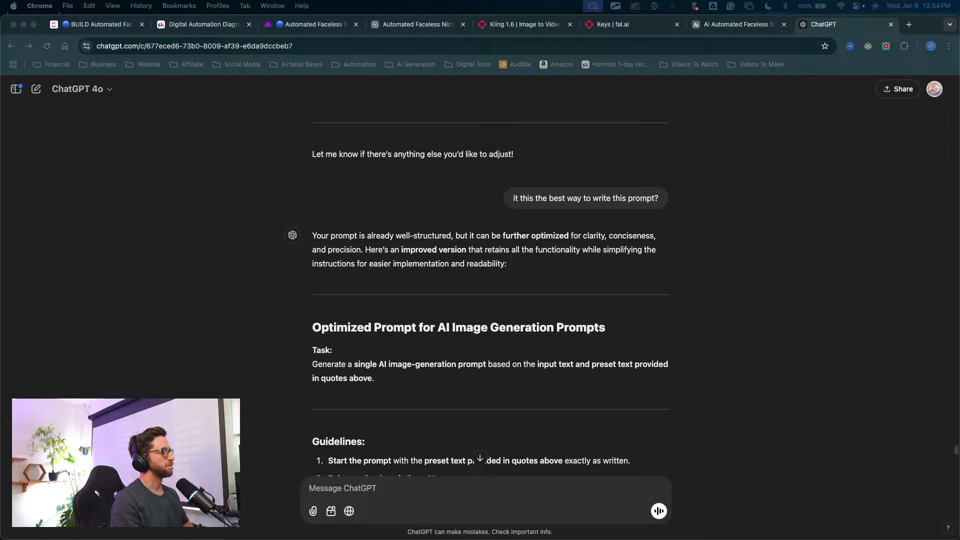
Step: Skim the optimized prompt reply and request a copyable version with "please write so I can copy"
{"action": "scroll", "coordinate": [642, 444], "scroll_direction": "down", "scroll_amount": 10}
{"action": "scroll", "coordinate": [429, 256], "scroll_direction": "up", "scroll_amount": 1}
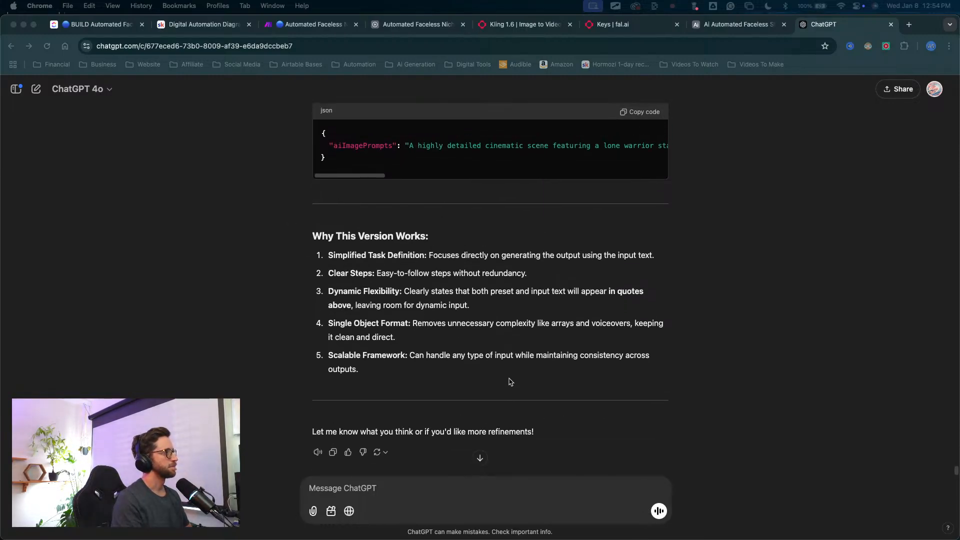
{"action": "scroll", "coordinate": [370, 462], "scroll_direction": "down", "scroll_amount": 1}
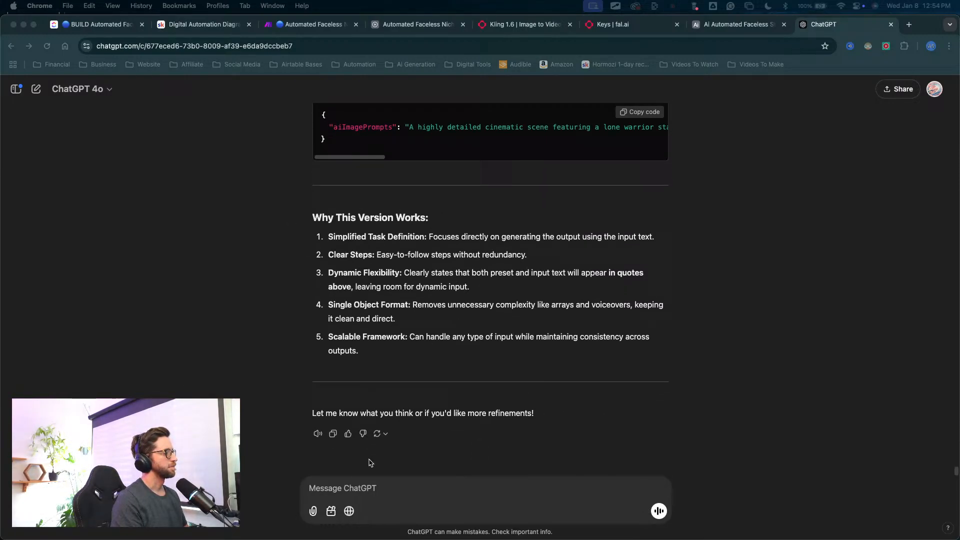
{"action": "scroll", "coordinate": [353, 491], "scroll_direction": "up", "scroll_amount": 5}
{"action": "scroll", "coordinate": [345, 498], "scroll_direction": "down", "scroll_amount": 5}
{"action": "left_click", "coordinate": [339, 490]}
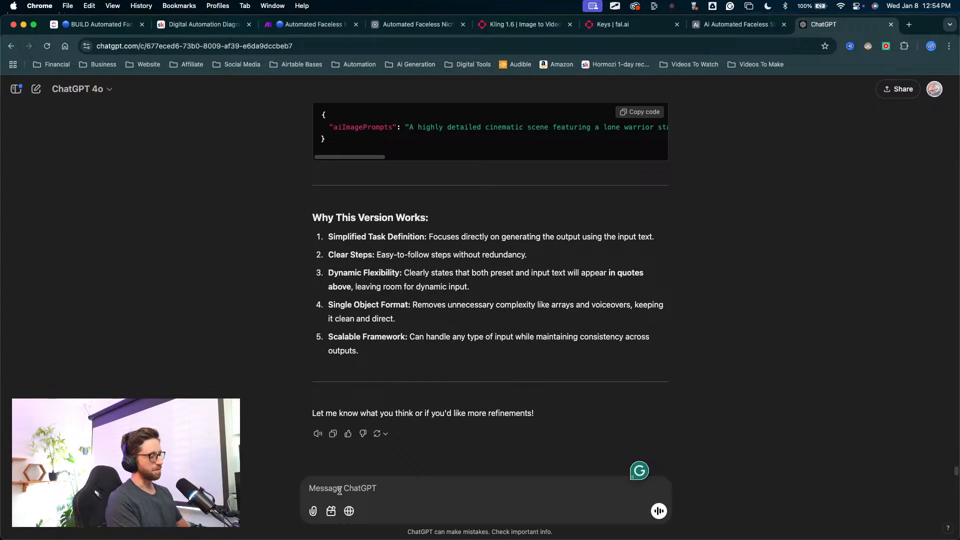
{"action": "type", "text": "pl"}
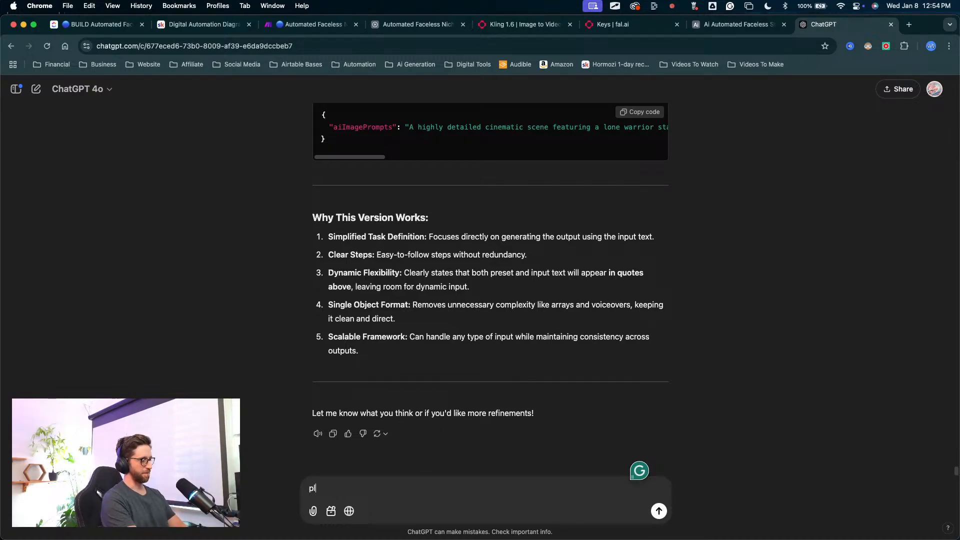
{"action": "type", "text": "ease wrot"}
{"action": "key", "text": "BackSpace"}
{"action": "key", "text": "BackSpace"}
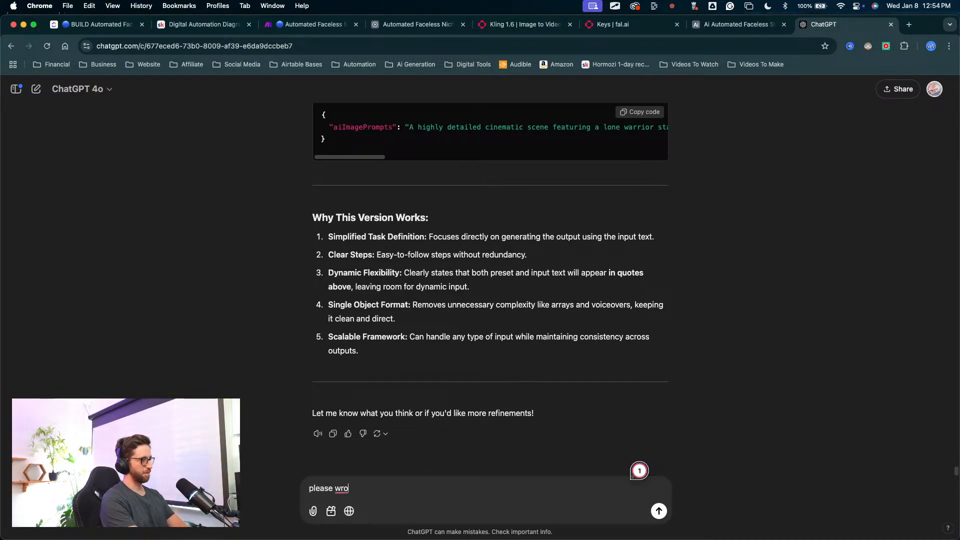
{"action": "type", "text": "ite so I can copy"}
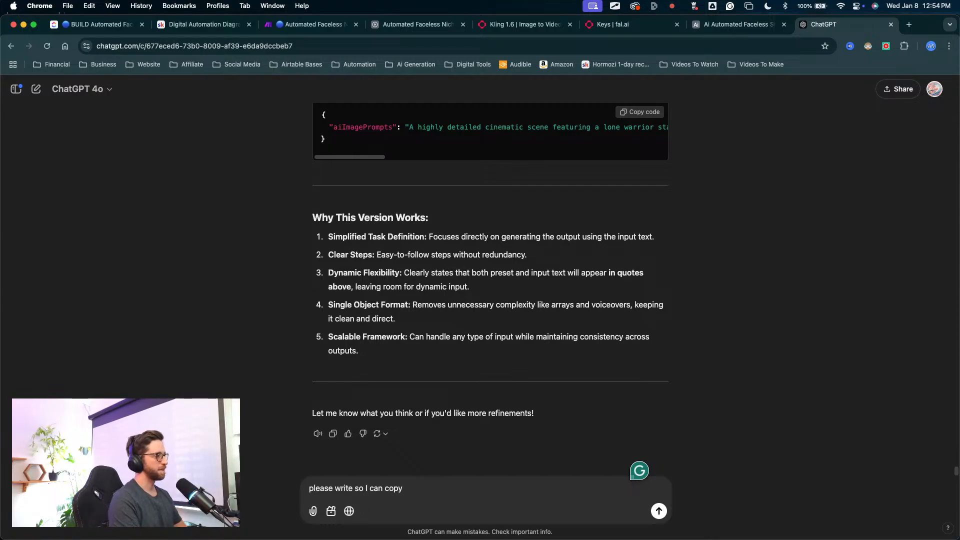
{"action": "key", "text": "Return"}
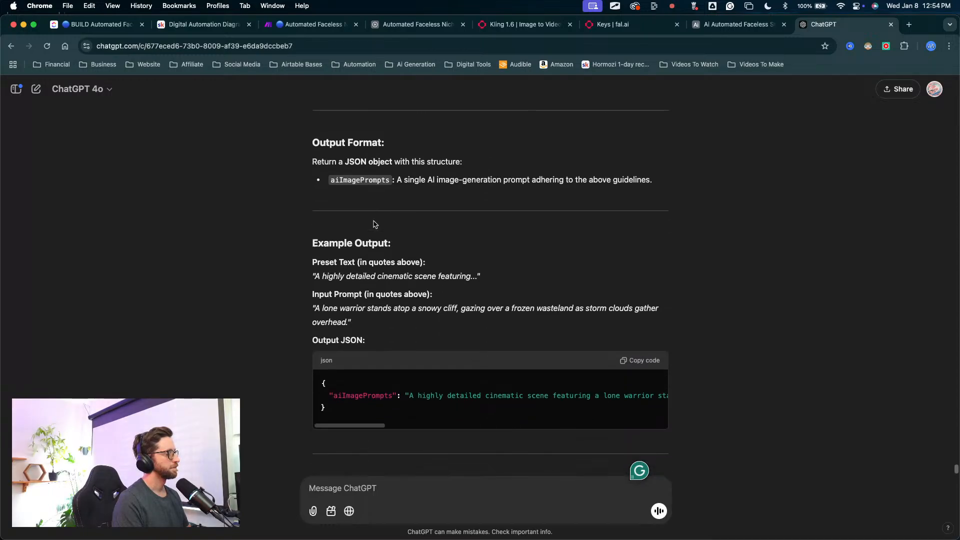
Step: Copy the final prompt from its "Prompt for AI Image Generation Prompts" heading through the end of the output JSON example
{"action": "scroll", "coordinate": [375, 222], "scroll_direction": "up", "scroll_amount": 10}
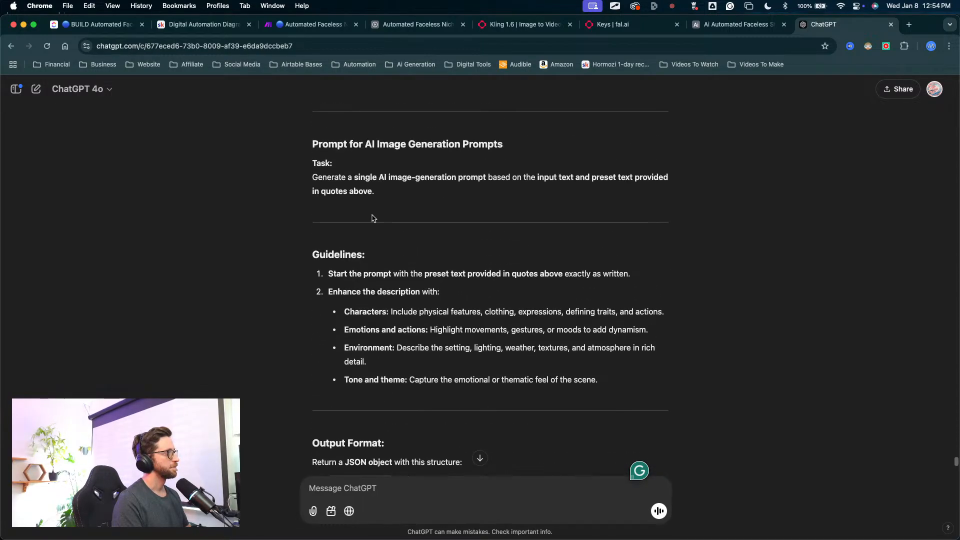
{"action": "scroll", "coordinate": [327, 195], "scroll_direction": "up", "scroll_amount": 1}
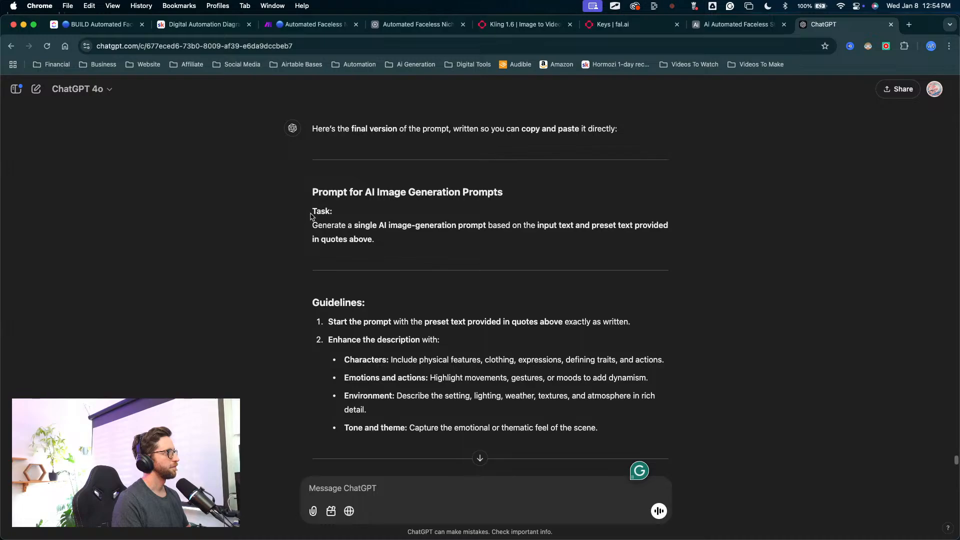
{"action": "left_click_drag", "start_coordinate": [313, 194], "coordinate": [666, 367]}
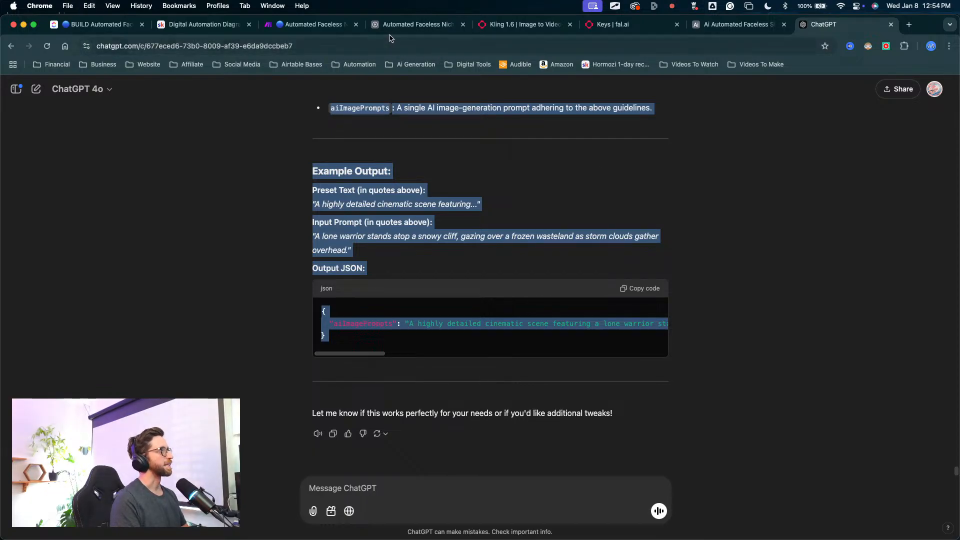
Step: Switch to the Airtable System Automation table, close the expanded JSON Maker instructions and widen the System Instructions column
{"action": "left_click", "coordinate": [422, 25]}
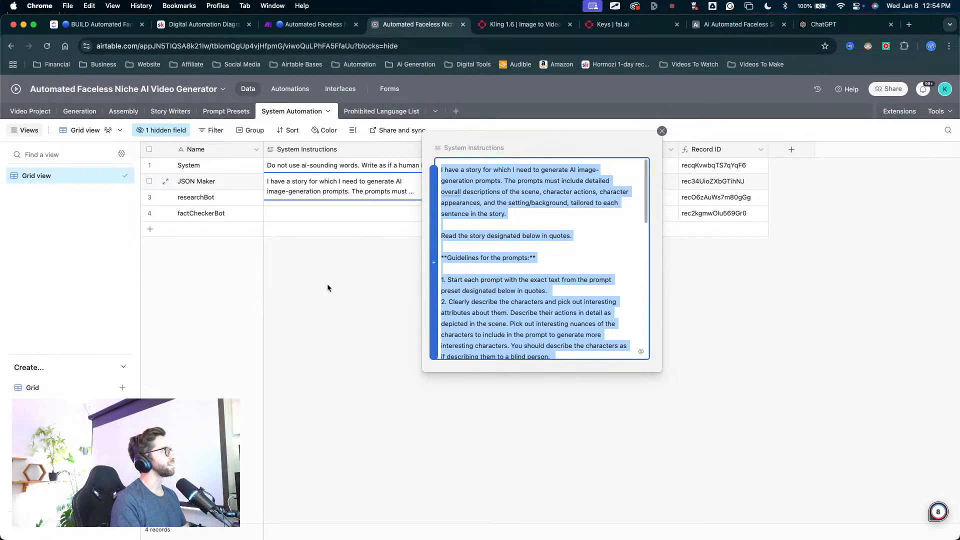
{"action": "left_click", "coordinate": [319, 272]}
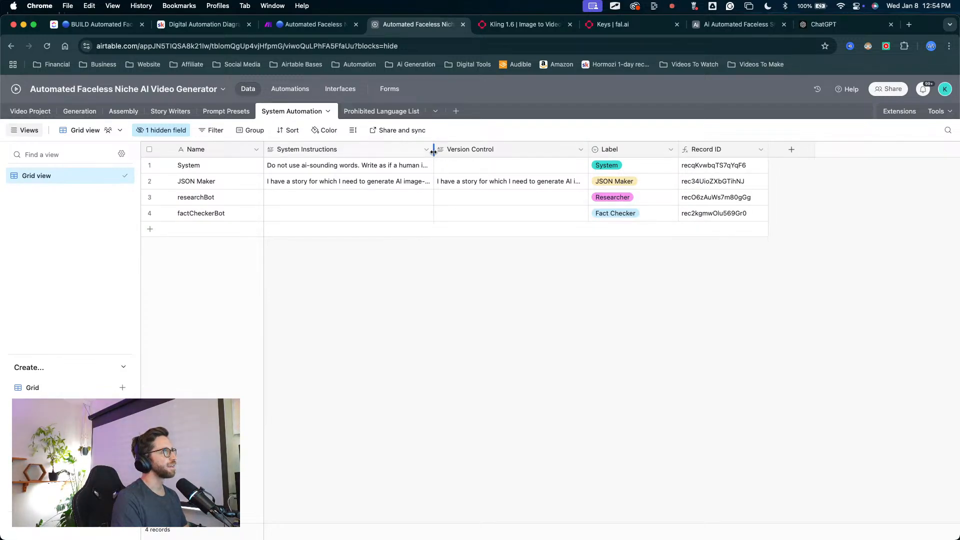
{"action": "left_click_drag", "start_coordinate": [433, 151], "coordinate": [556, 186]}
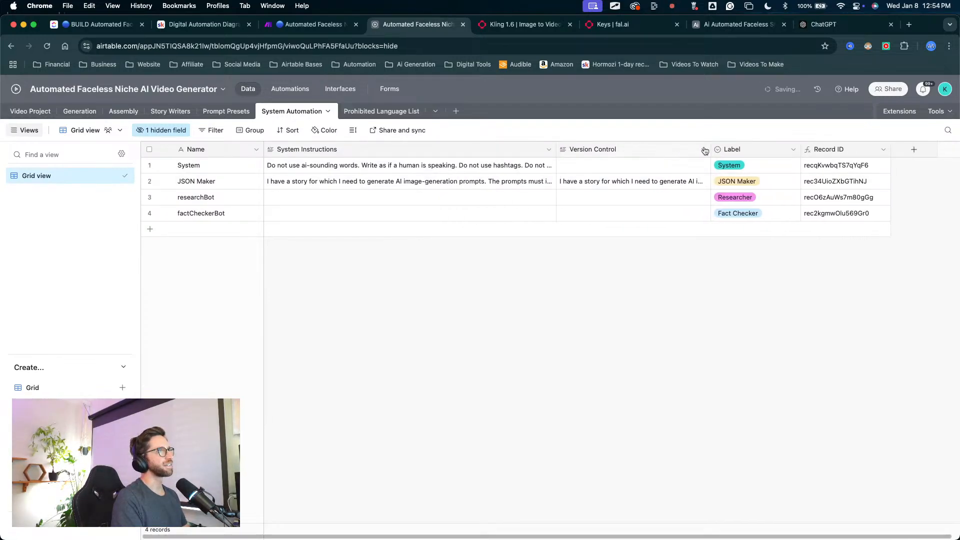
{"action": "left_click", "coordinate": [372, 202]}
{"action": "key", "text": "super+v"}
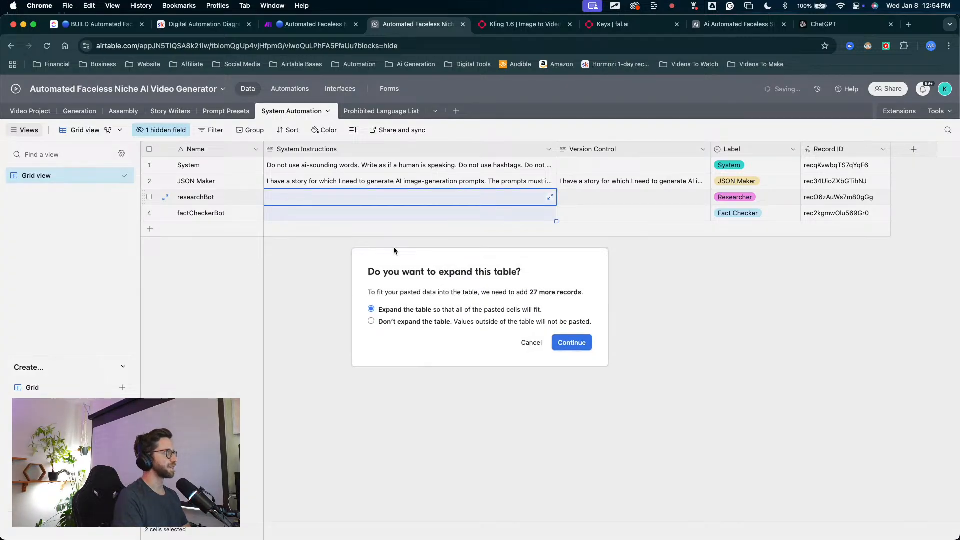
{"action": "left_click", "coordinate": [532, 343]}
Step: Paste the copied prompt into the expanded System Instructions cell of the researchBot record and close it
{"action": "left_click", "coordinate": [551, 197]}
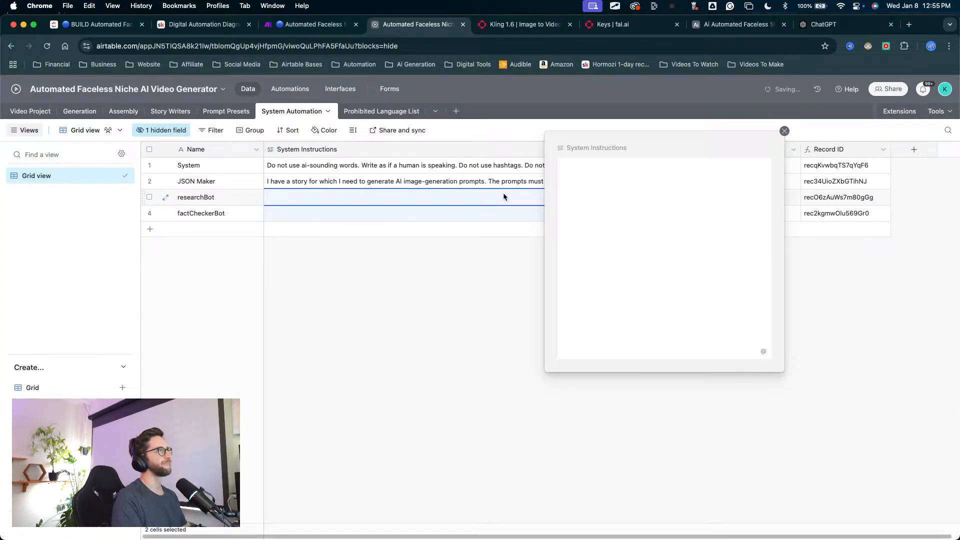
{"action": "left_click", "coordinate": [580, 203]}
{"action": "key", "text": "super+v"}
{"action": "left_click", "coordinate": [490, 257]}
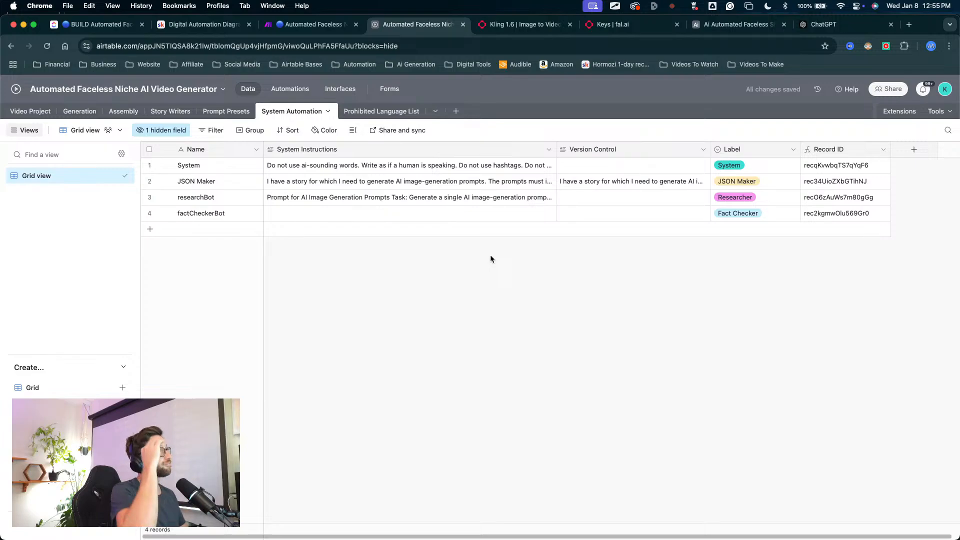
{"action": "left_click", "coordinate": [523, 188]}
{"action": "left_click", "coordinate": [608, 189]}
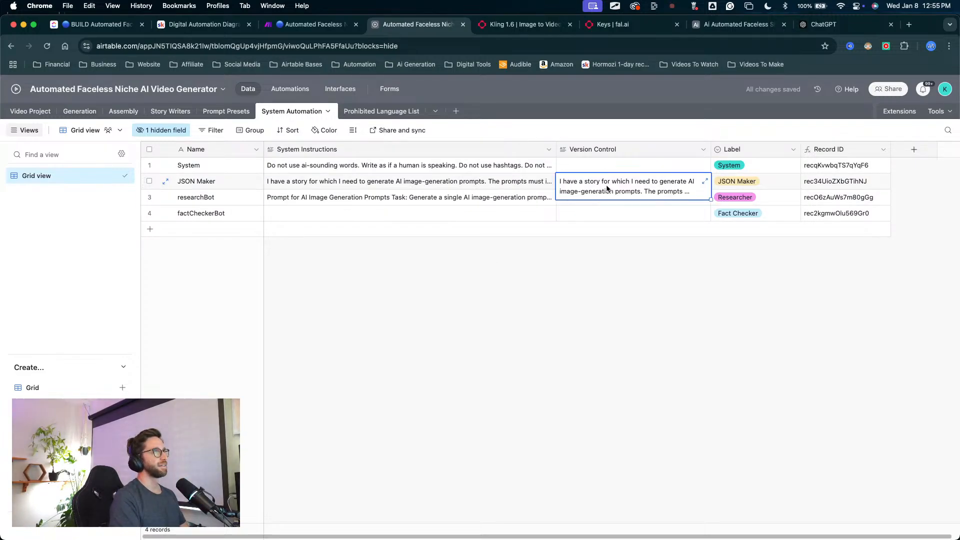
{"action": "key", "text": "BackSpace"}
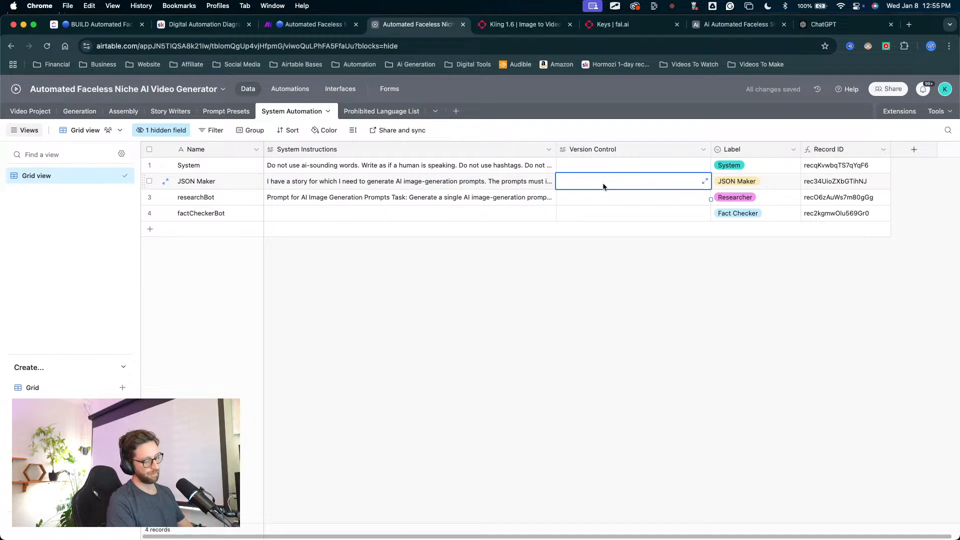
{"action": "key", "text": "super+z"}
{"action": "key", "text": "Escape"}
Step: Finish moving the old JSON Maker instructions into Version Control and transfer the researchBot prompt into the JSON Maker's System Instructions cell
{"action": "key", "text": "Delete"}
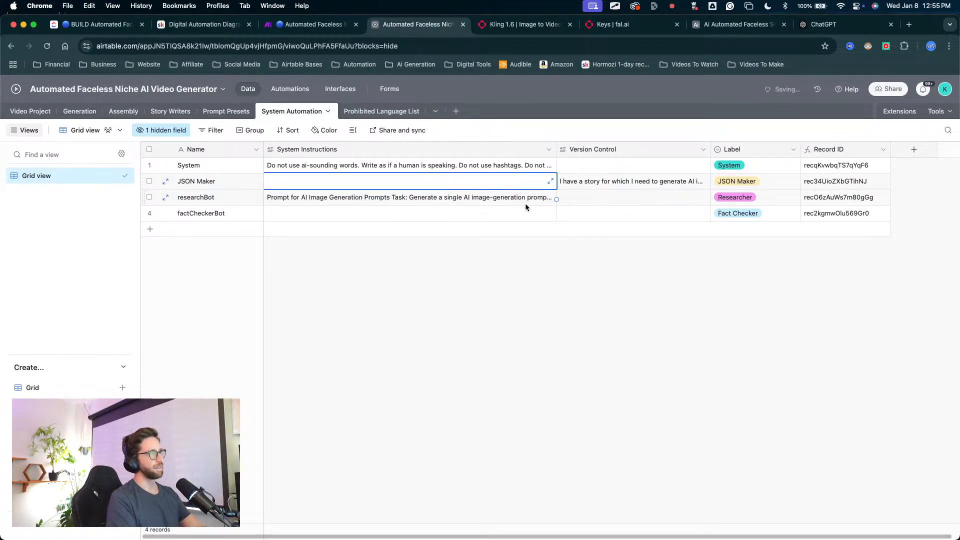
{"action": "left_click", "coordinate": [516, 201]}
{"action": "key", "text": "super+c"}
{"action": "left_click", "coordinate": [476, 182]}
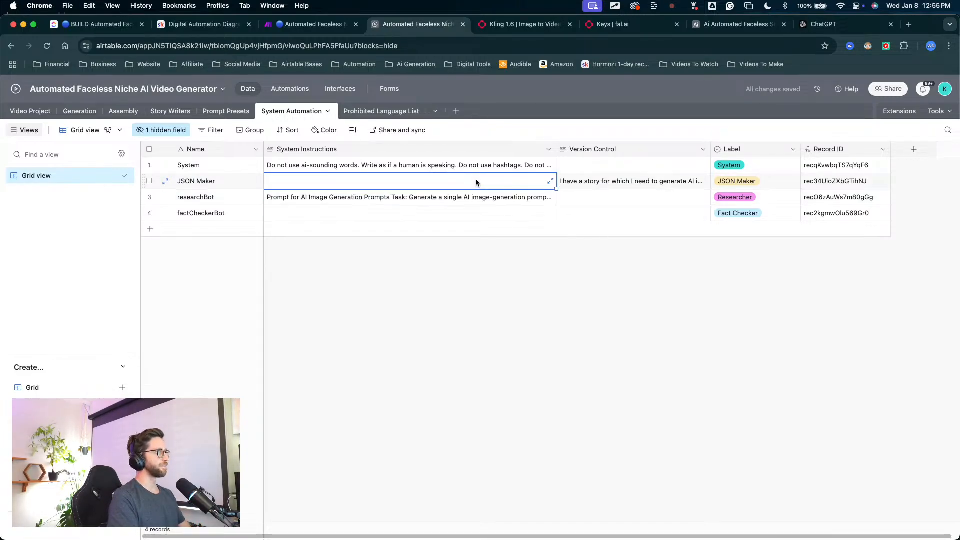
{"action": "key", "text": "super+v"}
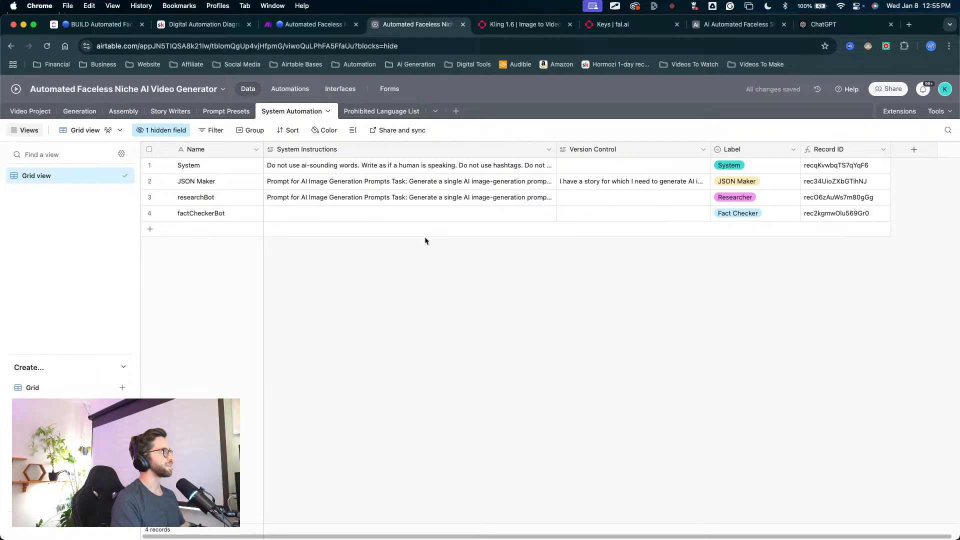
{"action": "left_click", "coordinate": [438, 198]}
{"action": "key", "text": "Delete"}
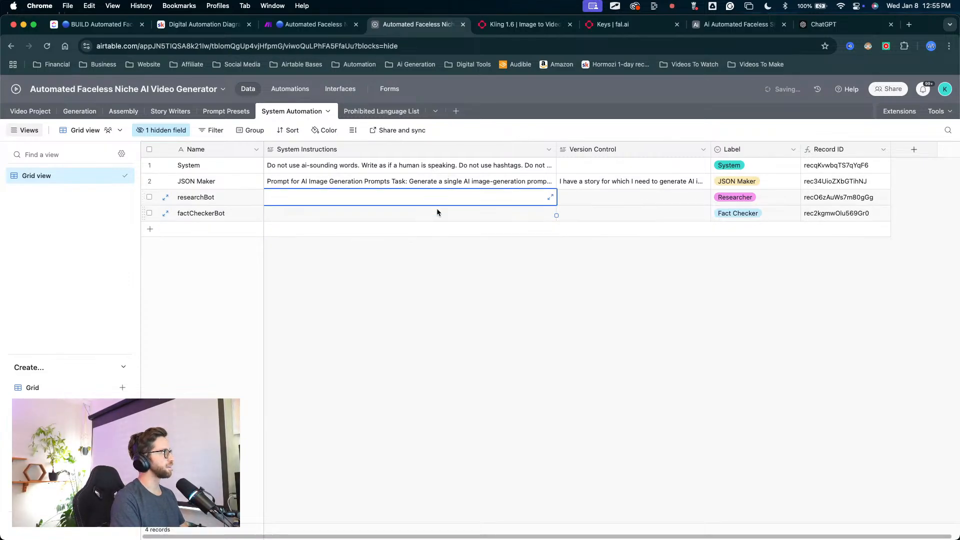
Step: Rename the JSON Maker record as JSONbot
{"action": "left_click", "coordinate": [213, 181]}
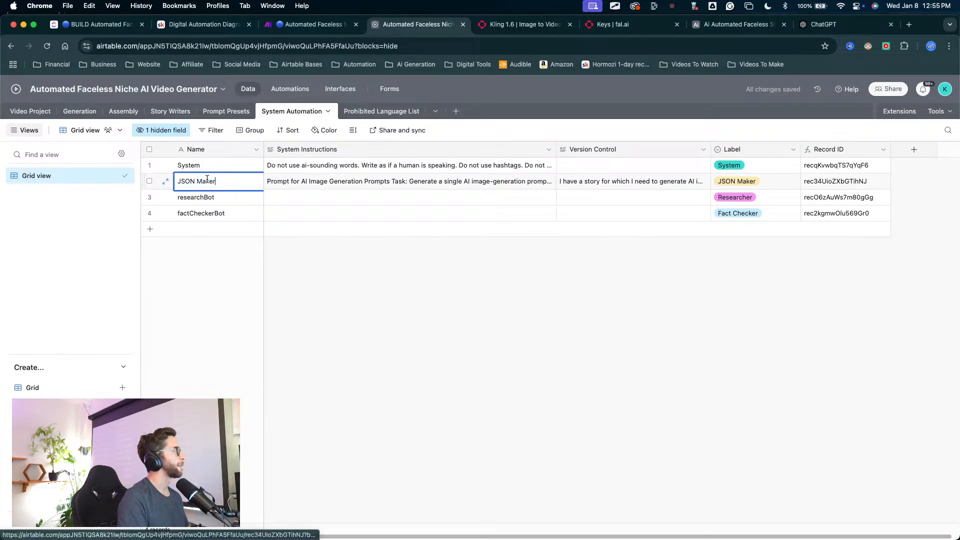
{"action": "key", "text": "BackSpace"}
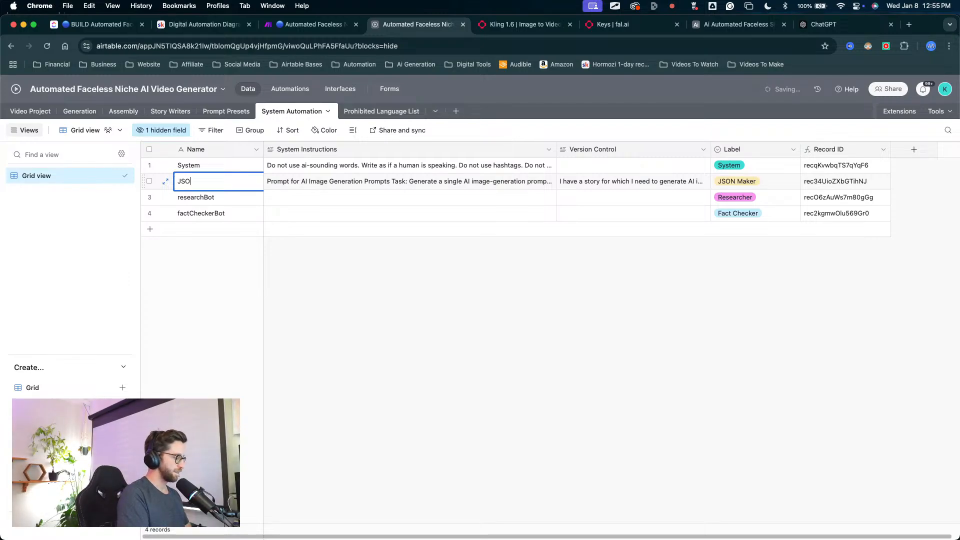
{"action": "key", "text": "BackSpace"}
{"action": "type", "text": "nb"}
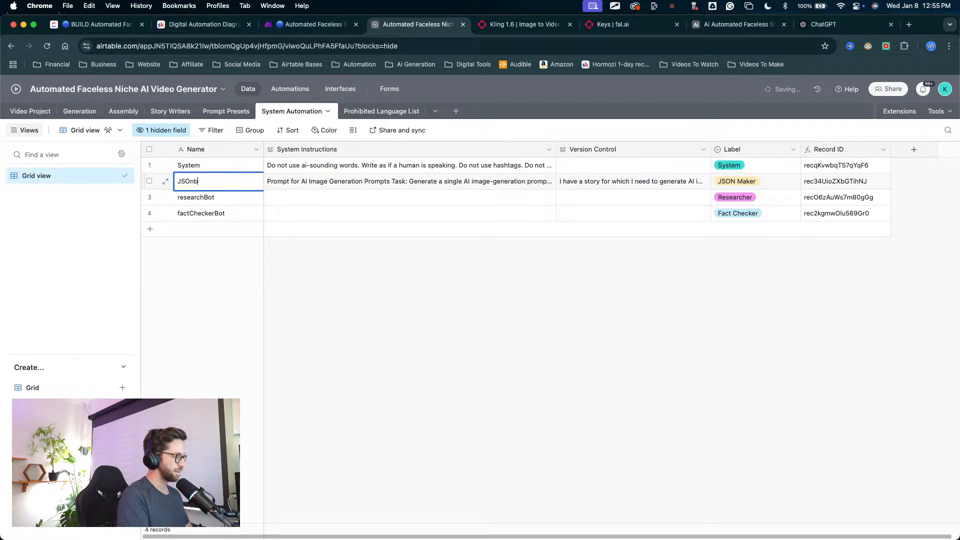
{"action": "type", "text": "ot"}
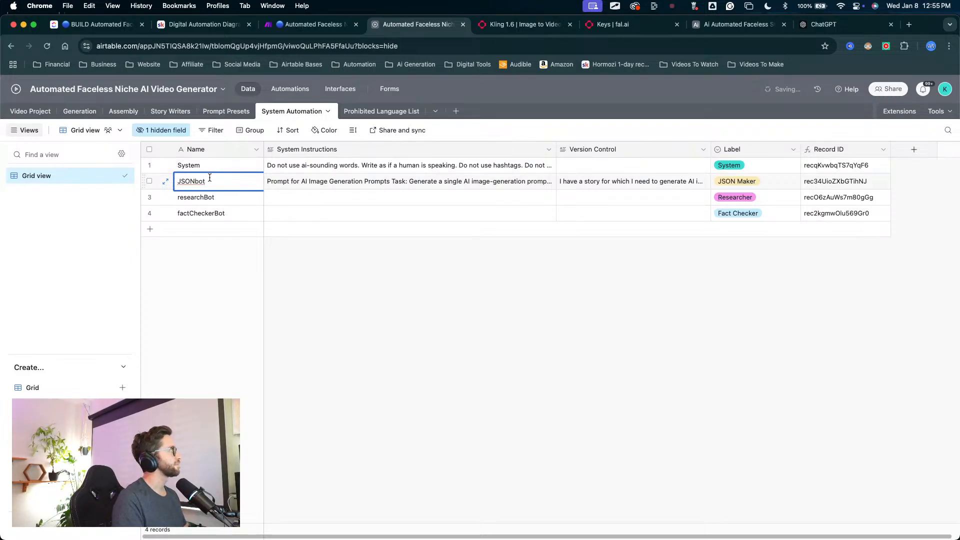
{"action": "left_click", "coordinate": [216, 197]}
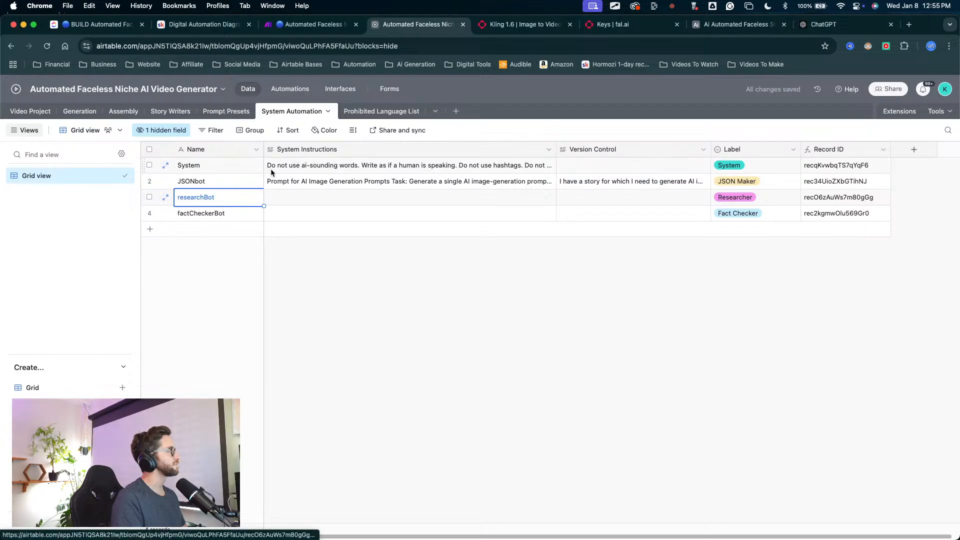
Step: Delete the researchBot and factCheckerBot records together and slightly narrow the System Instructions and Label columns
{"action": "left_click", "coordinate": [150, 197]}
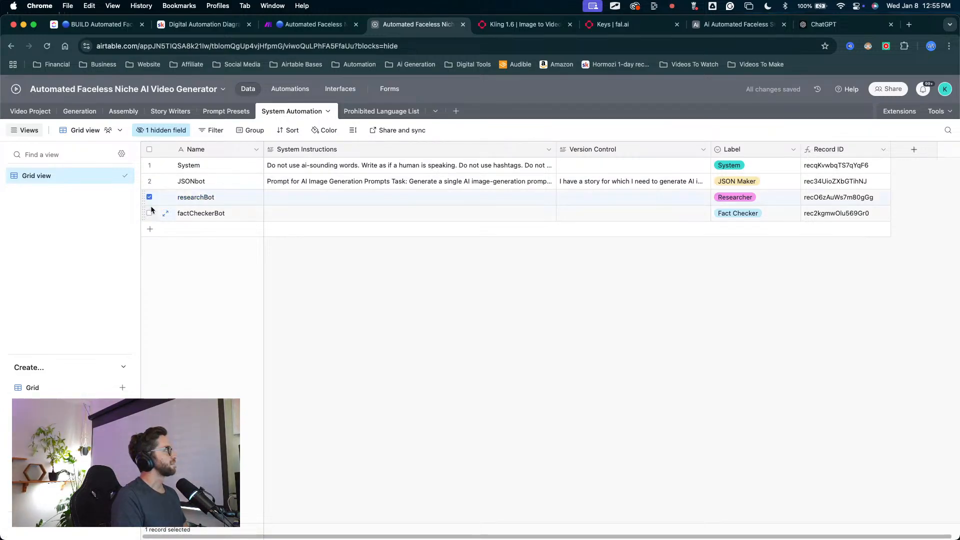
{"action": "right_click", "coordinate": [187, 218]}
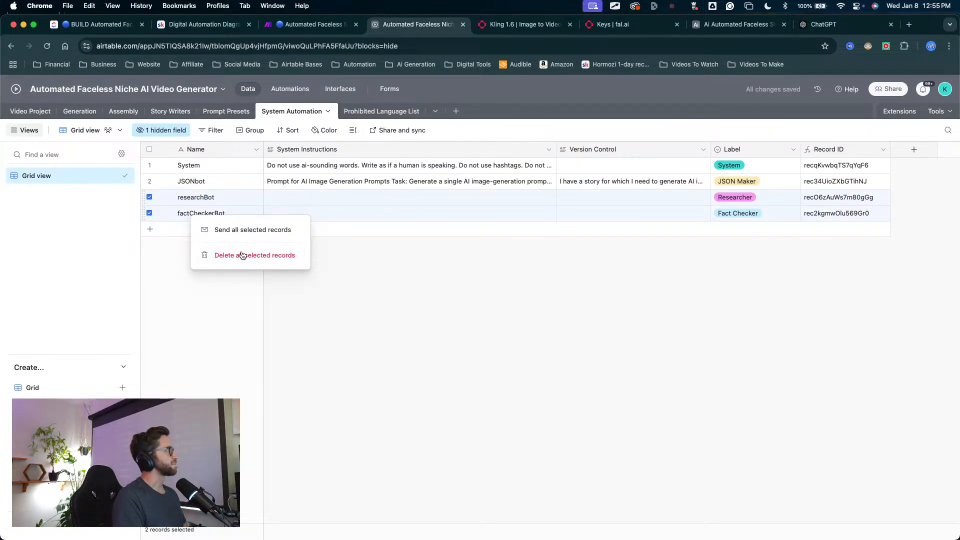
{"action": "left_click", "coordinate": [293, 255]}
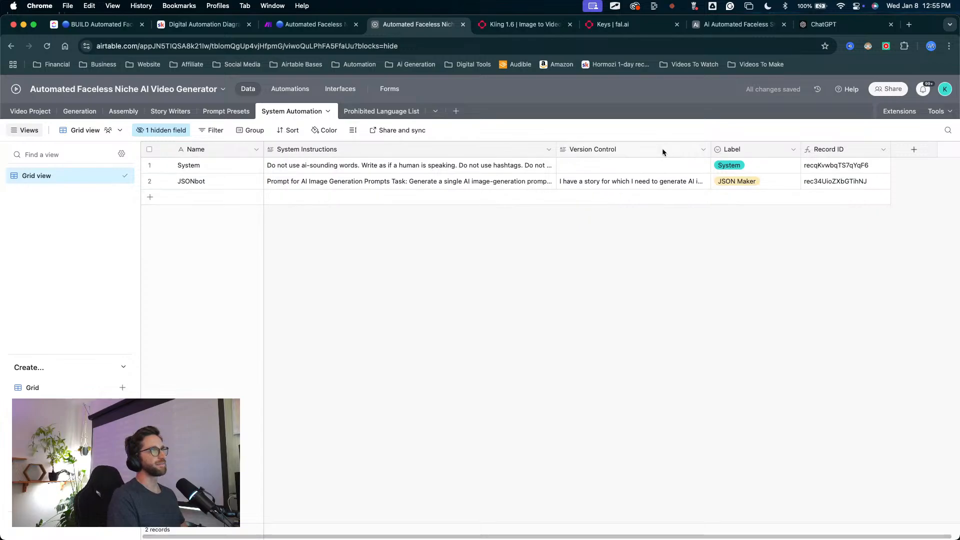
{"action": "left_click_drag", "start_coordinate": [557, 149], "coordinate": [509, 149]}
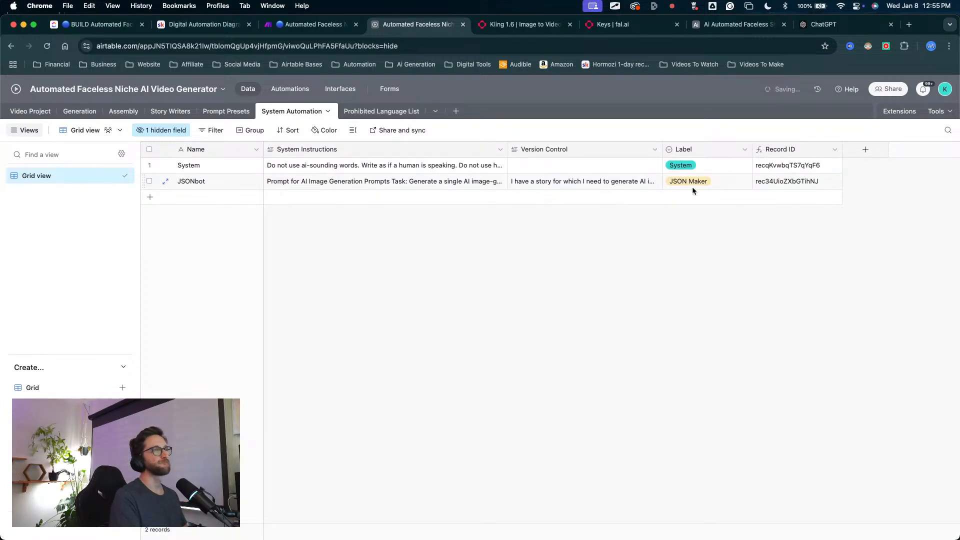
{"action": "left_click_drag", "start_coordinate": [753, 149], "coordinate": [748, 149]}
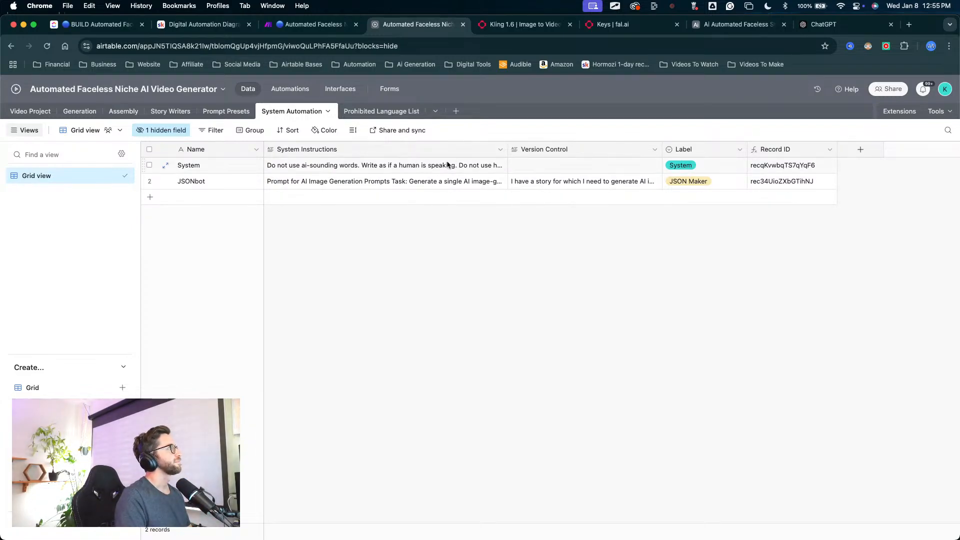
Step: Expand the JSONbot System Instructions, review the pasted prompt through its output JSON example, and close it
{"action": "left_click", "coordinate": [425, 188]}
{"action": "left_click", "coordinate": [503, 182]}
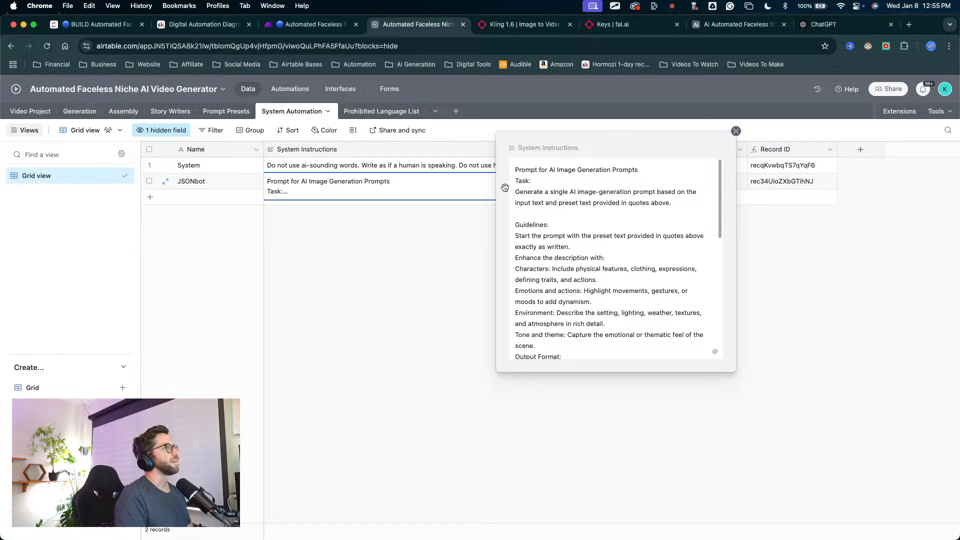
{"action": "scroll", "coordinate": [557, 229], "scroll_direction": "down", "scroll_amount": 10}
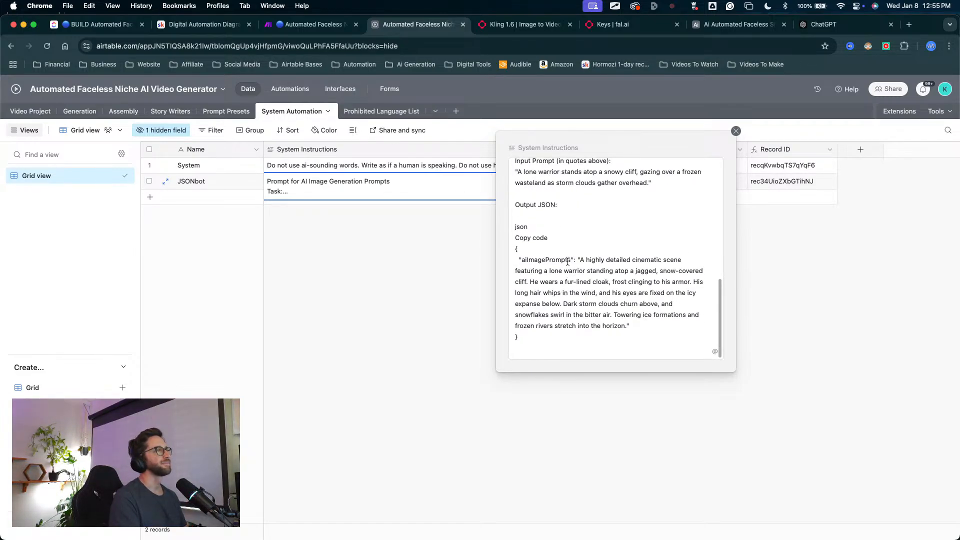
{"action": "scroll", "coordinate": [568, 262], "scroll_direction": "up", "scroll_amount": 8}
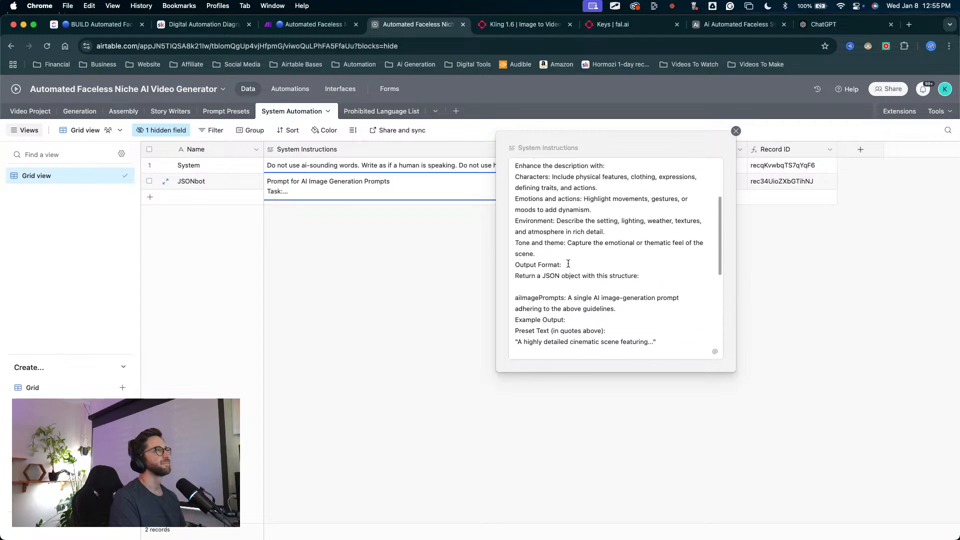
{"action": "scroll", "coordinate": [567, 264], "scroll_direction": "up", "scroll_amount": 4}
{"action": "scroll", "coordinate": [568, 264], "scroll_direction": "down", "scroll_amount": 12}
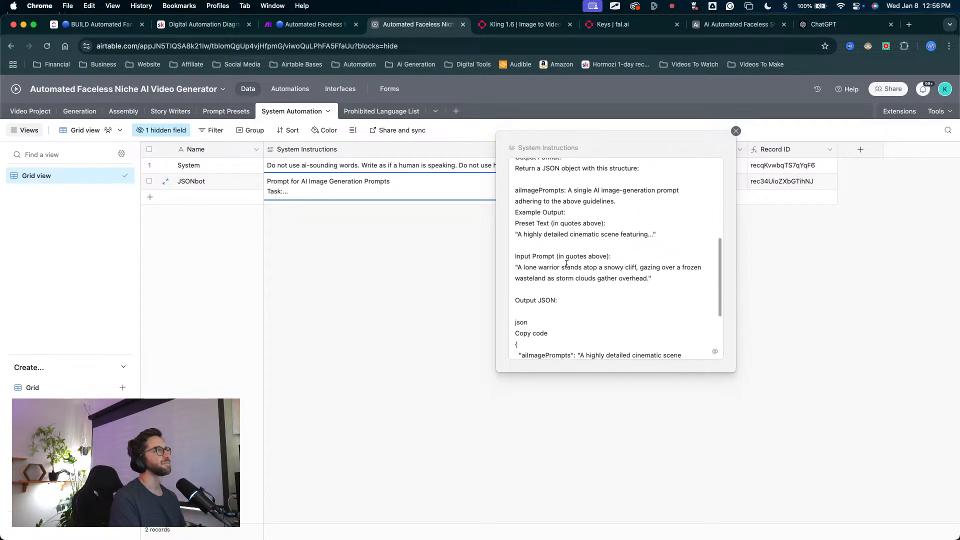
{"action": "left_click", "coordinate": [441, 257]}
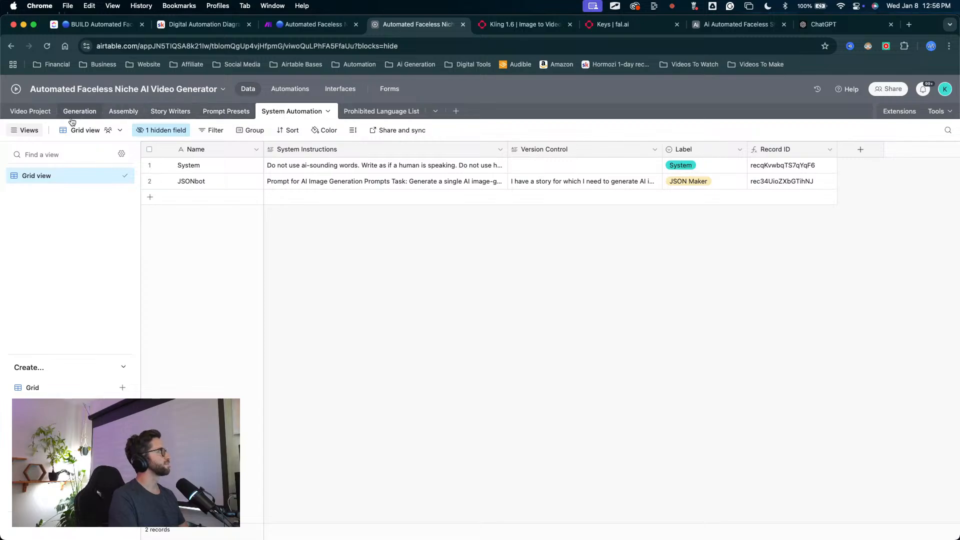
Step: In the Video Project table, name the unnamed fourth project "JSON test" and set its Video Orientation to Portrait
{"action": "left_click", "coordinate": [30, 111]}
{"action": "scroll", "coordinate": [320, 250], "scroll_direction": "left", "scroll_amount": 10}
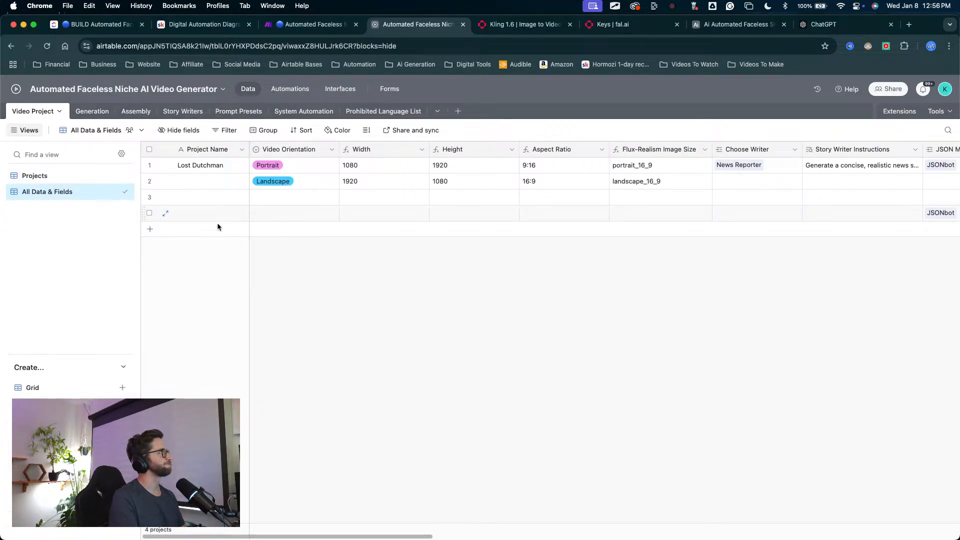
{"action": "double_click", "coordinate": [207, 213]}
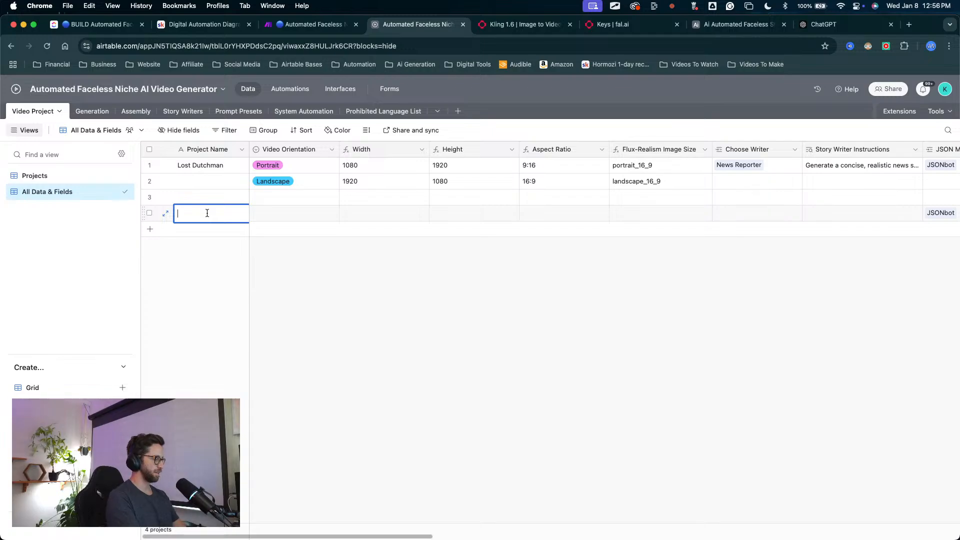
{"action": "type", "text": "JOSN"}
{"action": "key", "text": "BackSpace"}
{"action": "key", "text": "BackSpace"}
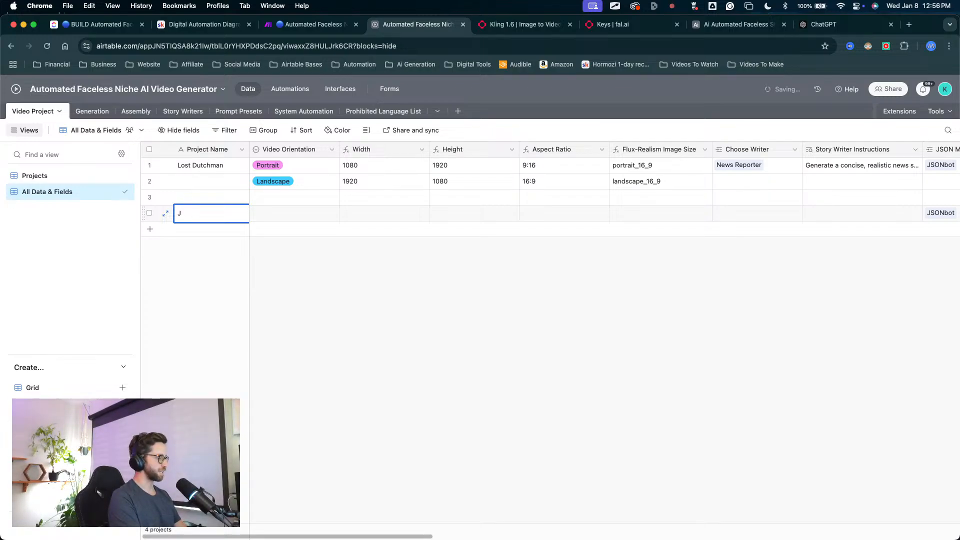
{"action": "type", "text": "SON test"}
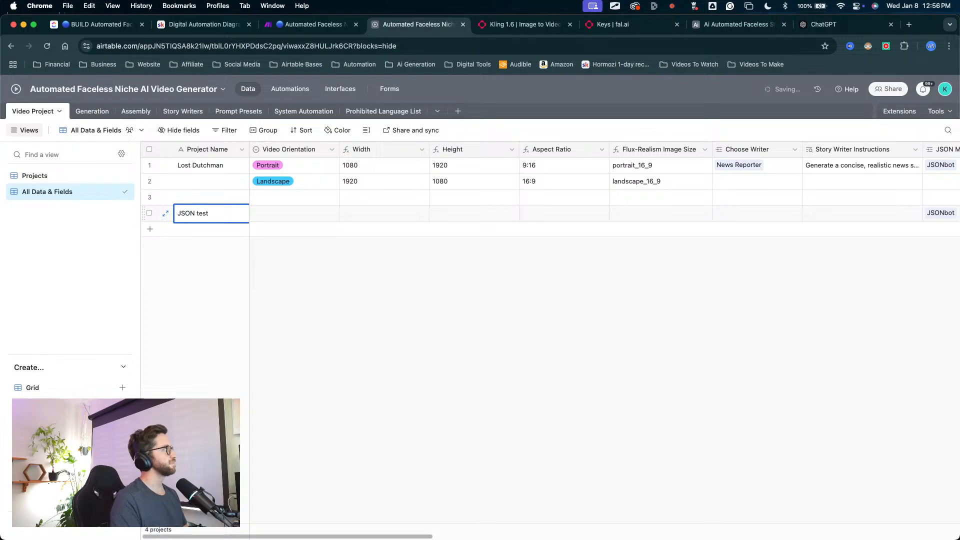
{"action": "double_click", "coordinate": [300, 218]}
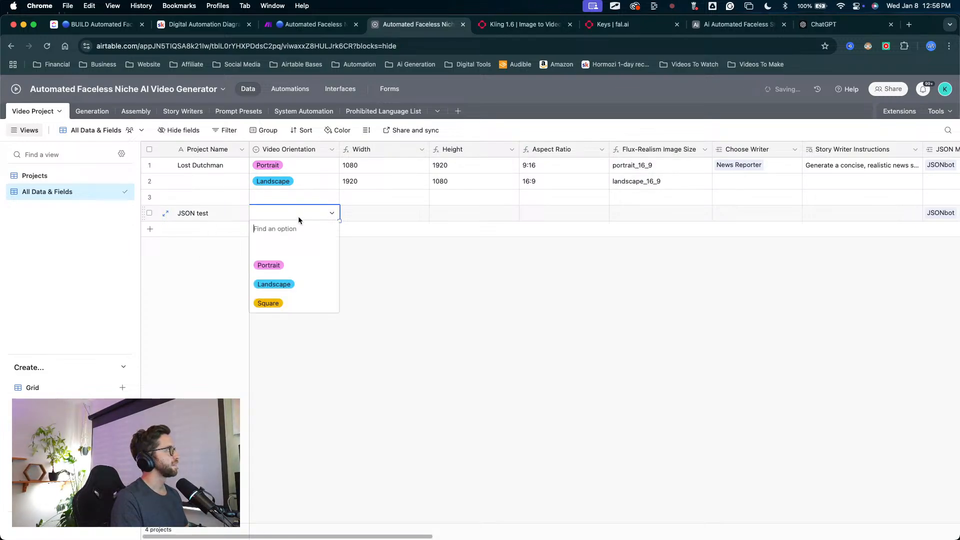
{"action": "left_click", "coordinate": [280, 265]}
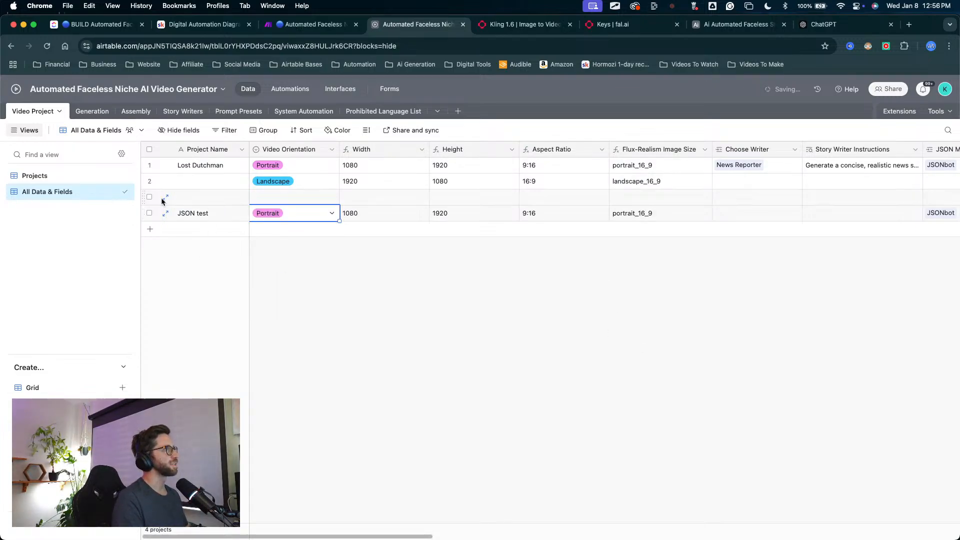
Step: Look over the Projects view, return to All Data & Fields, and check the JSON Instructions lookup of JSON test
{"action": "left_click", "coordinate": [50, 175]}
{"action": "scroll", "coordinate": [453, 266], "scroll_direction": "right", "scroll_amount": 3}
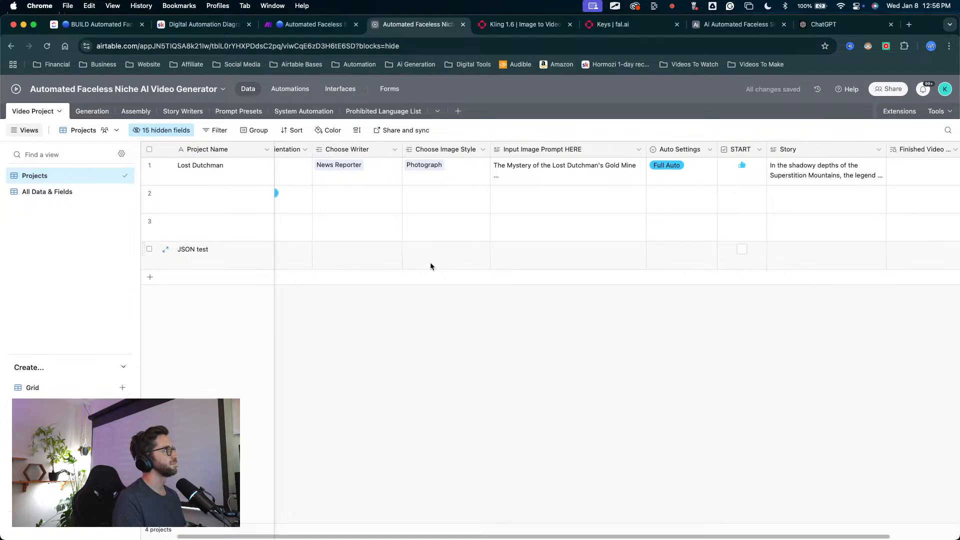
{"action": "scroll", "coordinate": [433, 269], "scroll_direction": "left", "scroll_amount": 3}
{"action": "left_click", "coordinate": [86, 196]}
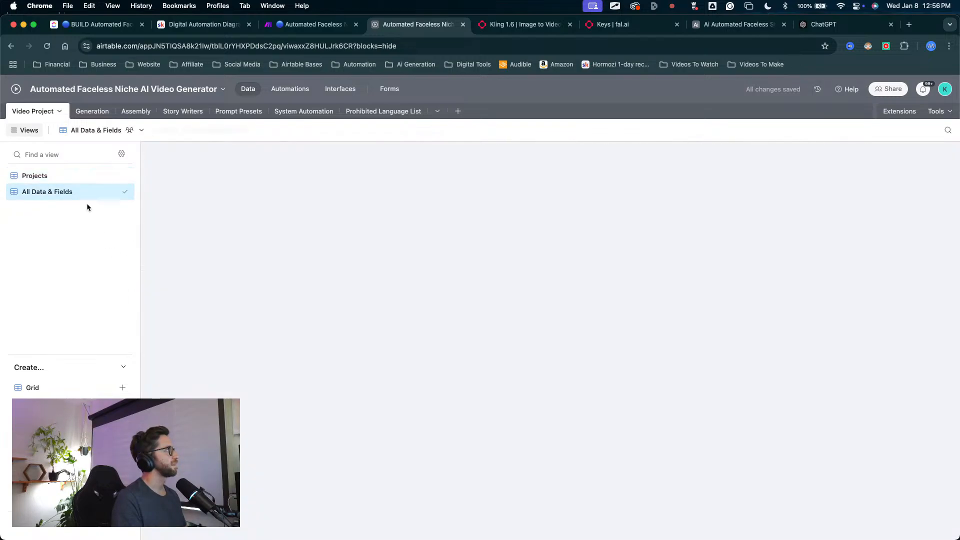
{"action": "scroll", "coordinate": [582, 267], "scroll_direction": "right", "scroll_amount": 5}
{"action": "scroll", "coordinate": [582, 272], "scroll_direction": "right", "scroll_amount": 3}
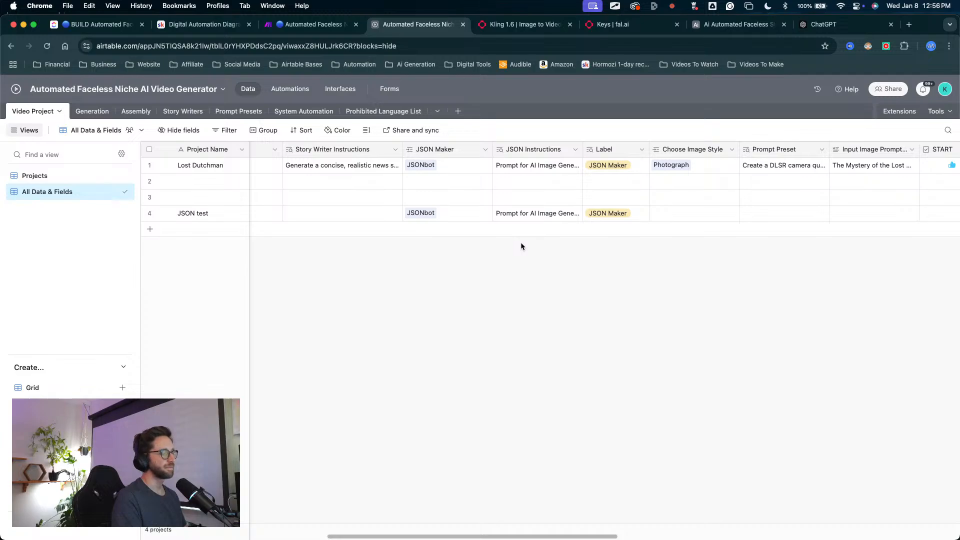
{"action": "mouse_move", "coordinate": [421, 371]}
{"action": "left_mouse_down"}
{"action": "mouse_move", "coordinate": [427, 232]}
{"action": "mouse_move", "coordinate": [479, 210]}
{"action": "mouse_move", "coordinate": [543, 225]}
{"action": "left_mouse_up"}
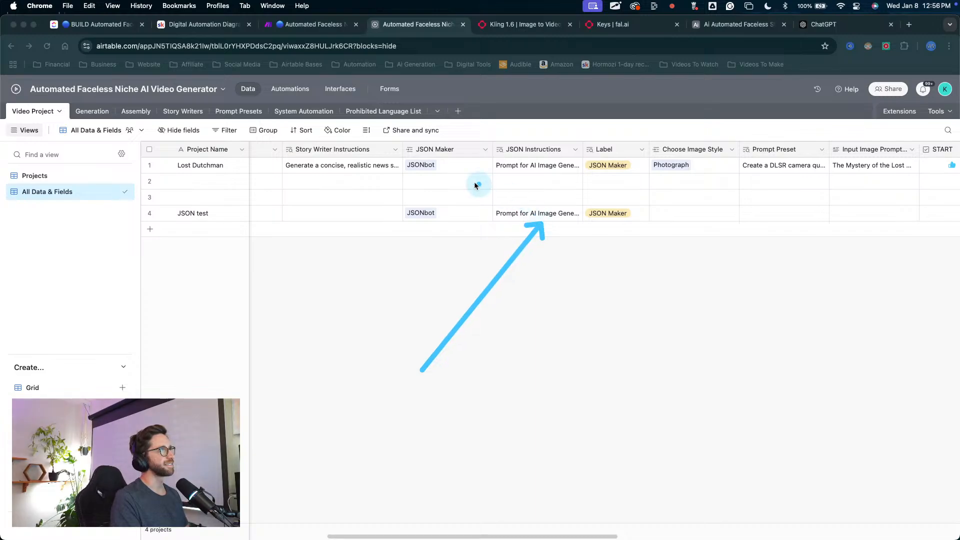
Step: Narrow the JSON Maker column, widen the JSON Instructions column, and select the JSON test record's instructions cell
{"action": "left_click_drag", "start_coordinate": [492, 149], "coordinate": [473, 151]}
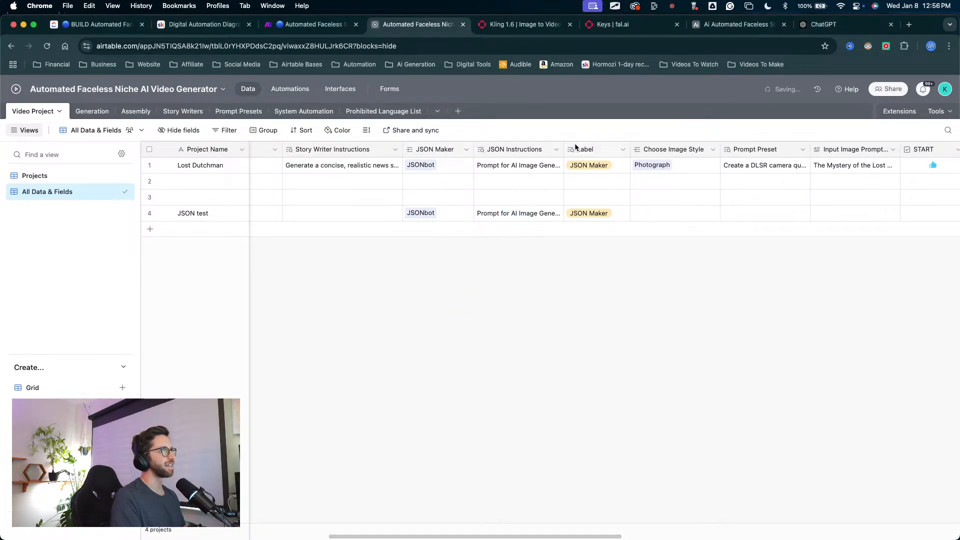
{"action": "left_click_drag", "start_coordinate": [564, 149], "coordinate": [694, 149]}
{"action": "left_click", "coordinate": [561, 222]}
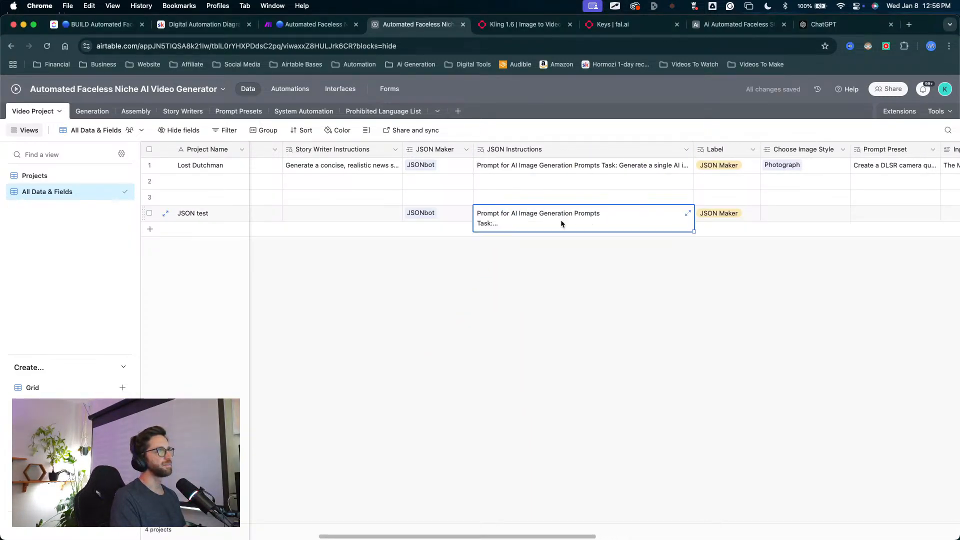
{"action": "left_click_drag", "start_coordinate": [324, 291], "coordinate": [211, 229]}
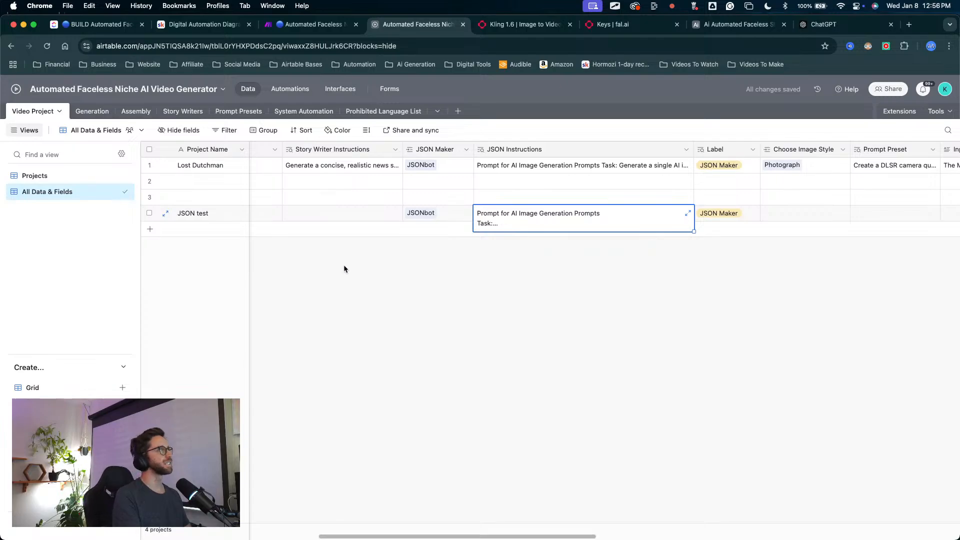
{"action": "scroll", "coordinate": [715, 250], "scroll_direction": "right", "scroll_amount": 5}
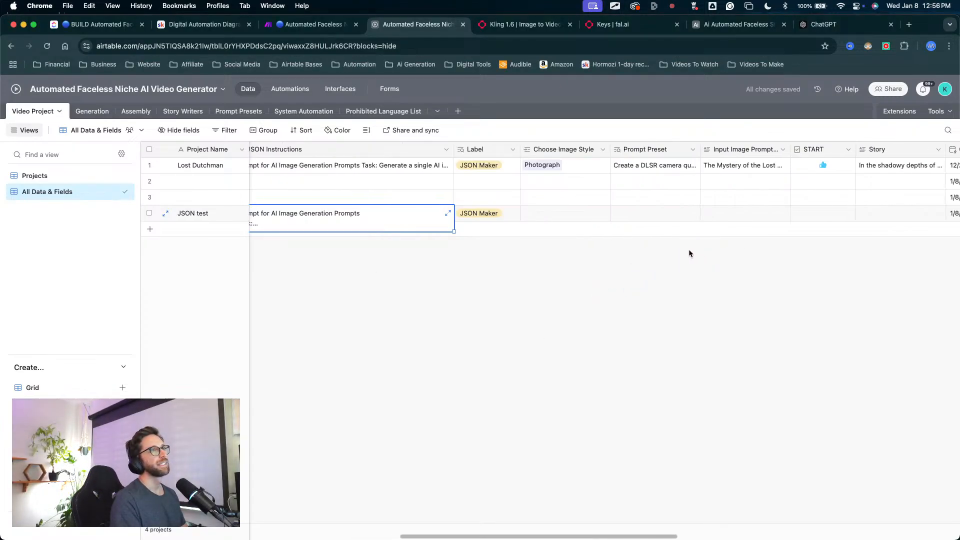
{"action": "scroll", "coordinate": [689, 254], "scroll_direction": "right", "scroll_amount": 4}
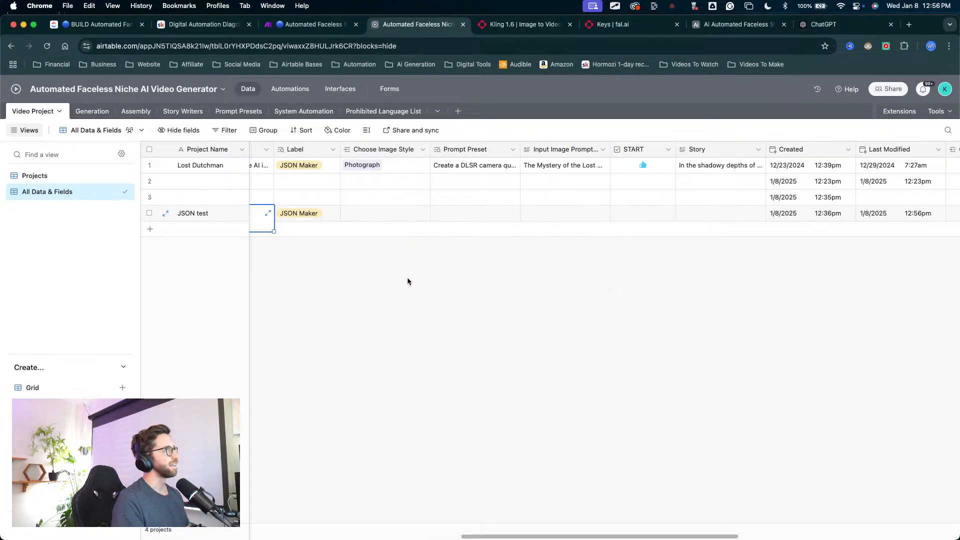
{"action": "scroll", "coordinate": [466, 279], "scroll_direction": "left", "scroll_amount": 12}
{"action": "scroll", "coordinate": [480, 280], "scroll_direction": "right", "scroll_amount": 3}
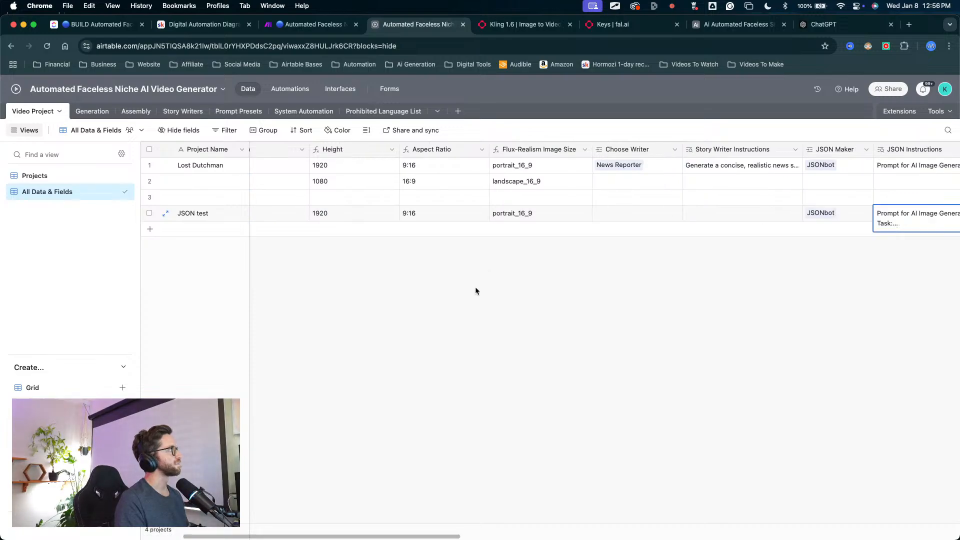
{"action": "scroll", "coordinate": [603, 300], "scroll_direction": "right", "scroll_amount": 4}
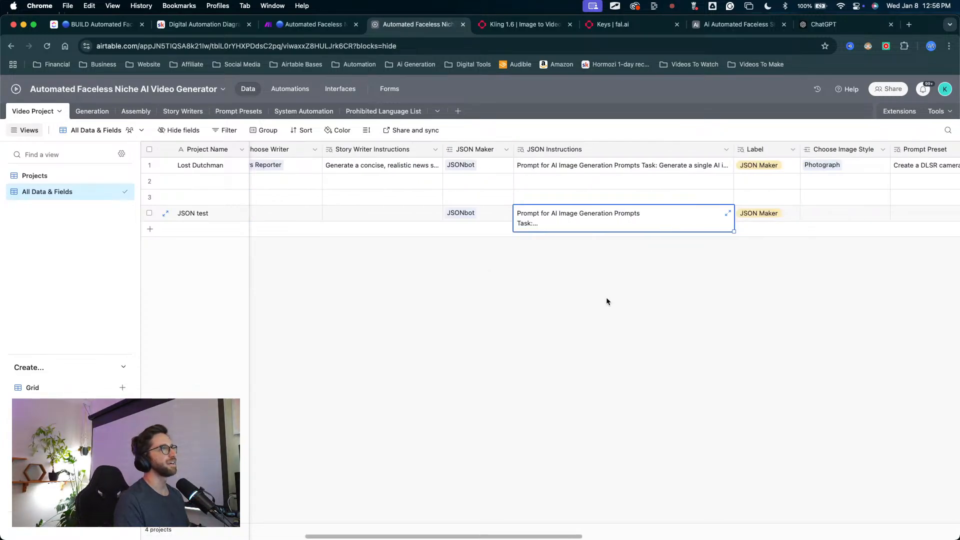
{"action": "scroll", "coordinate": [488, 270], "scroll_direction": "right", "scroll_amount": 1}
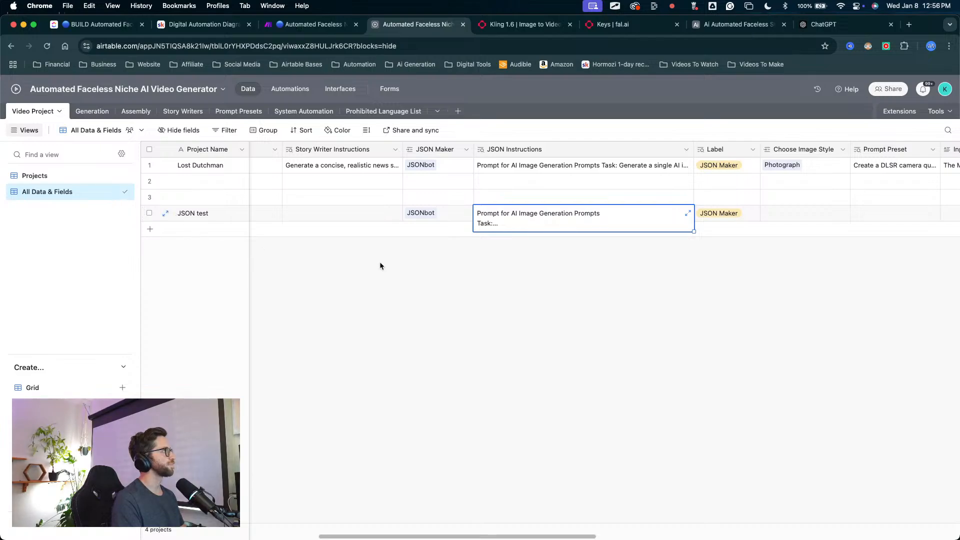
{"action": "scroll", "coordinate": [598, 298], "scroll_direction": "left", "scroll_amount": 2}
{"action": "scroll", "coordinate": [606, 297], "scroll_direction": "right", "scroll_amount": 5}
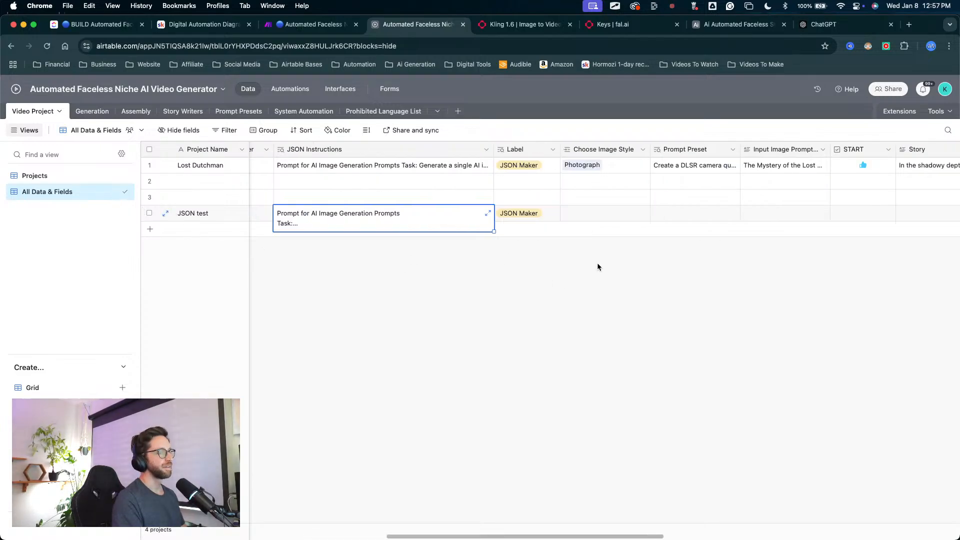
{"action": "key", "text": "ctrl+Up"}
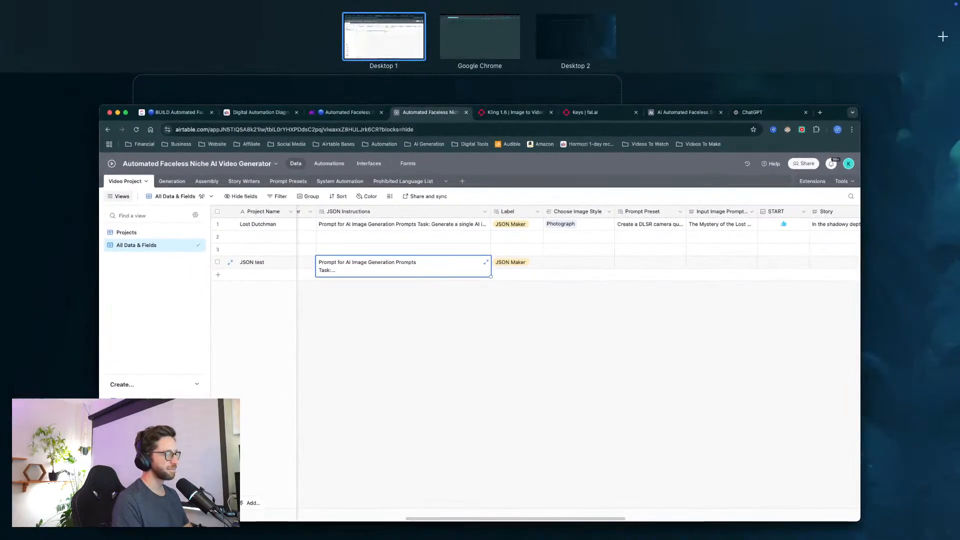
{"action": "key", "text": "ctrl+Up"}
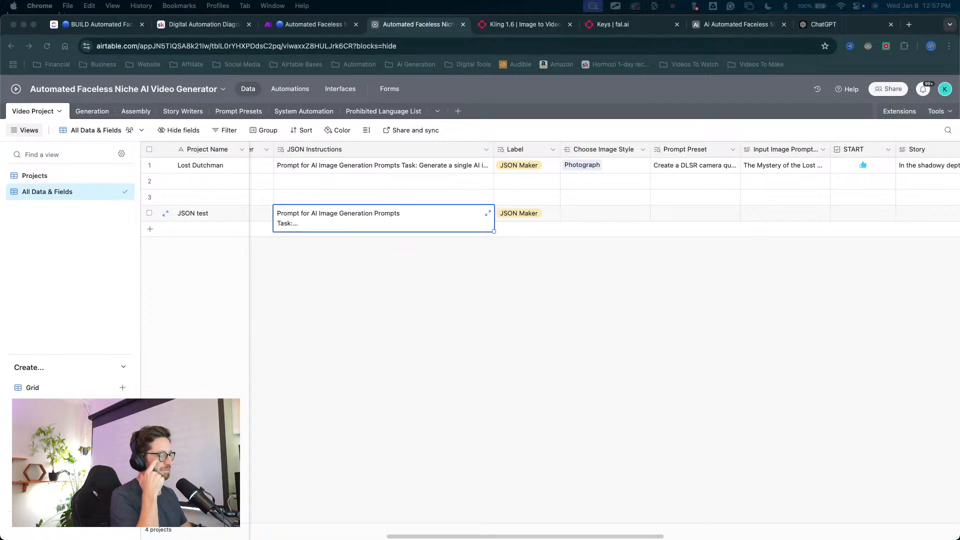
{"action": "key", "text": "ctrl+Up"}
{"action": "key", "text": "ctrl+Up"}
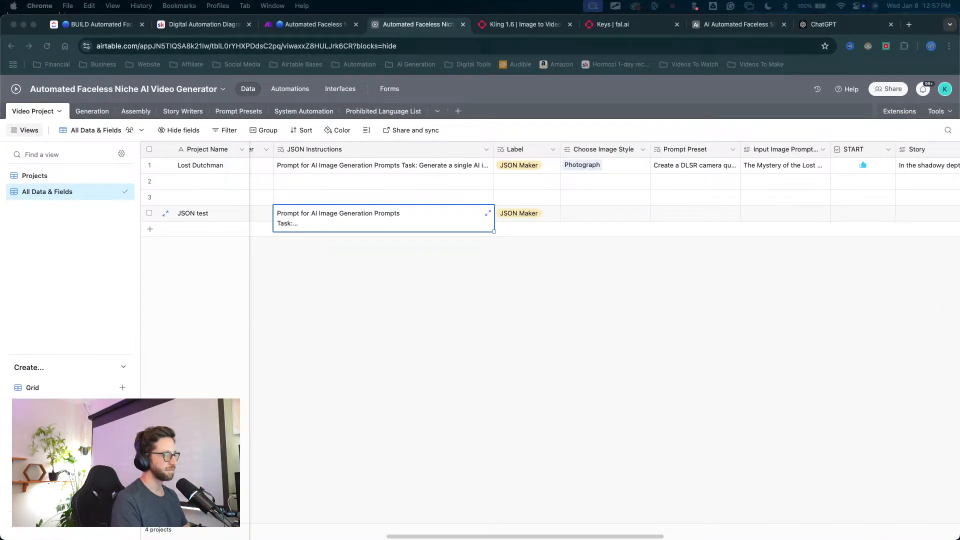
{"action": "left_click", "coordinate": [491, 357]}
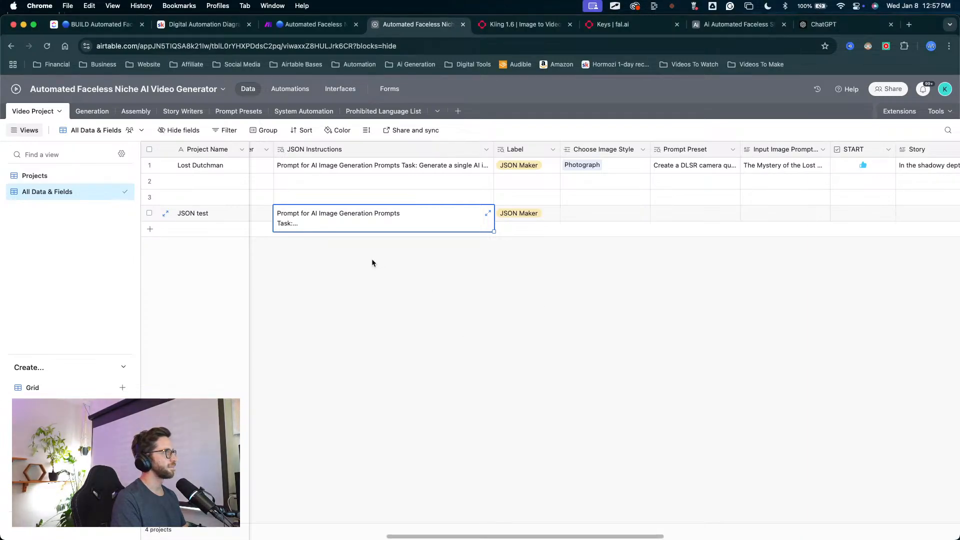
Step: Open the image style choices for the JSON test record, and check the available styles and their prompts in the Prompt Presets table
{"action": "scroll", "coordinate": [599, 247], "scroll_direction": "right", "scroll_amount": 1}
{"action": "scroll", "coordinate": [609, 248], "scroll_direction": "right", "scroll_amount": 5}
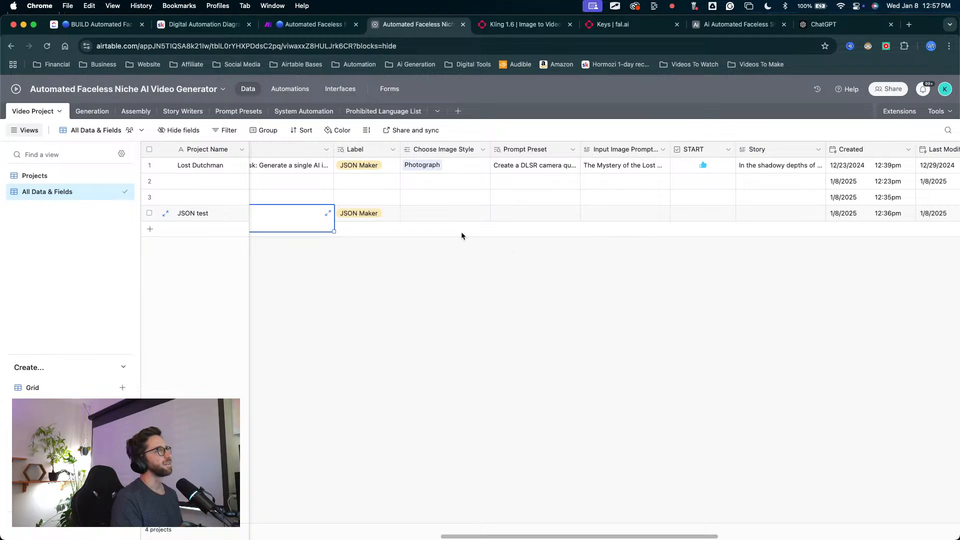
{"action": "left_click", "coordinate": [423, 218]}
{"action": "left_click", "coordinate": [408, 213]}
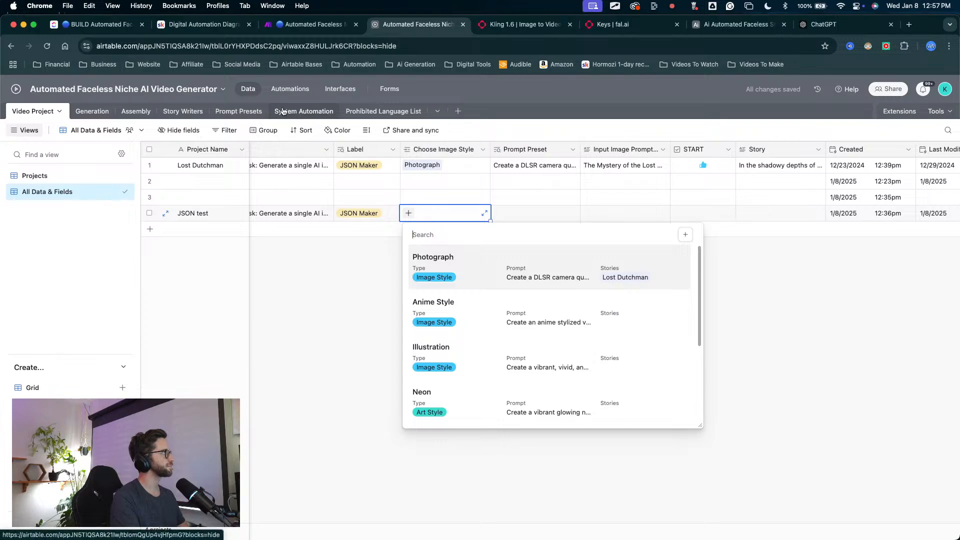
{"action": "left_click", "coordinate": [239, 111]}
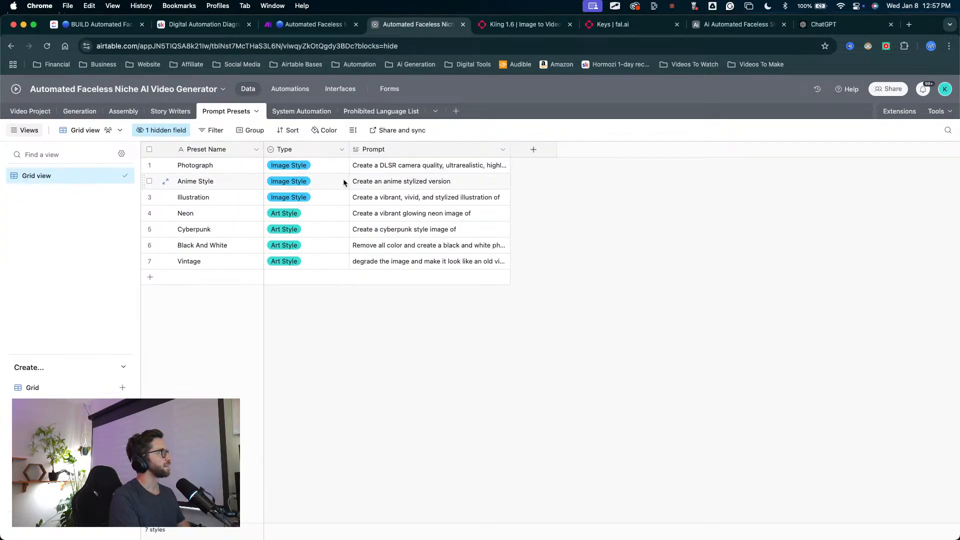
{"action": "left_click", "coordinate": [319, 288]}
{"action": "mouse_move", "coordinate": [271, 242]}
{"action": "left_mouse_down"}
{"action": "mouse_move", "coordinate": [319, 204]}
{"action": "mouse_move", "coordinate": [459, 154]}
{"action": "left_mouse_up"}
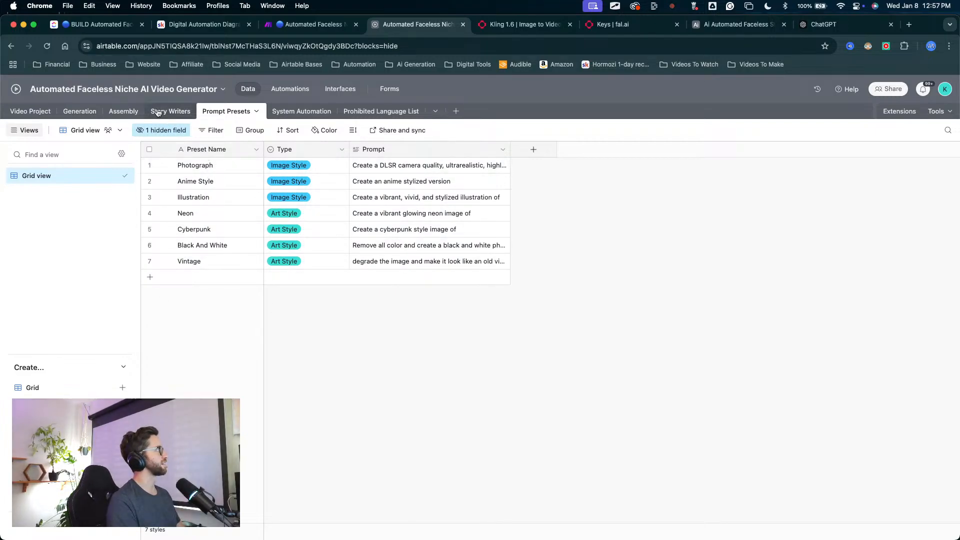
Step: Return to the Video Project table and set the JSON test record's image style to Photograph
{"action": "left_click", "coordinate": [31, 111]}
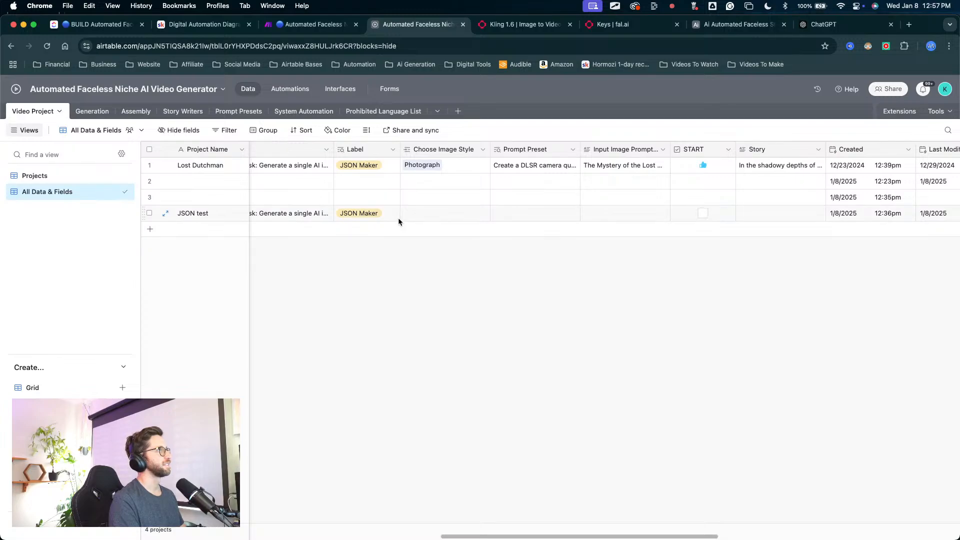
{"action": "left_click", "coordinate": [409, 213]}
{"action": "left_click", "coordinate": [410, 213]}
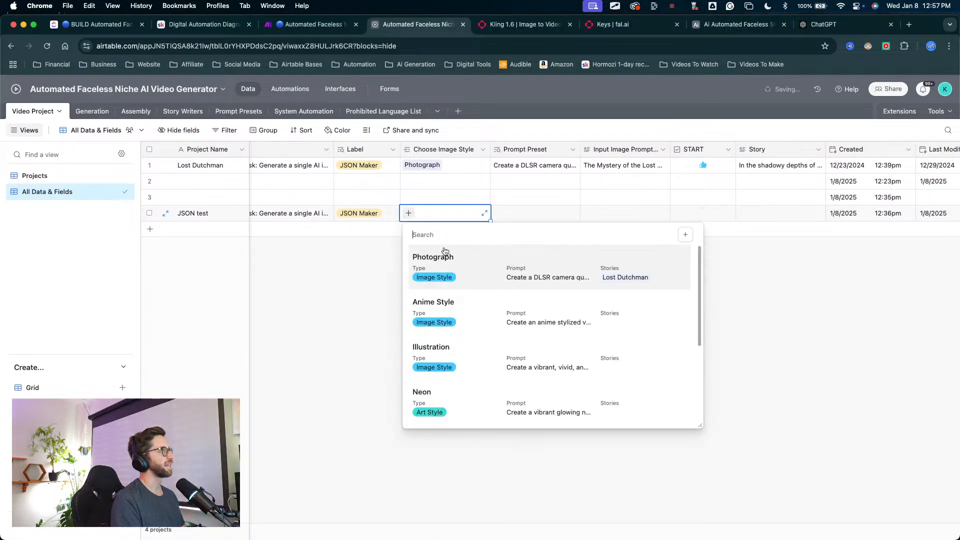
{"action": "left_click", "coordinate": [431, 251]}
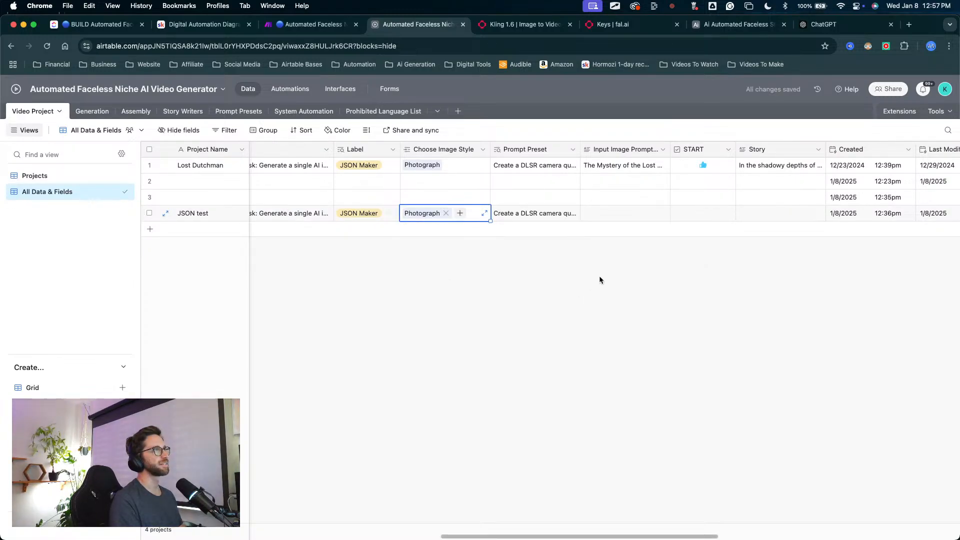
Step: Review the JSON test record's fields from image size through prompt preset, and open the Story Writers table
{"action": "scroll", "coordinate": [598, 275], "scroll_direction": "right", "scroll_amount": 1}
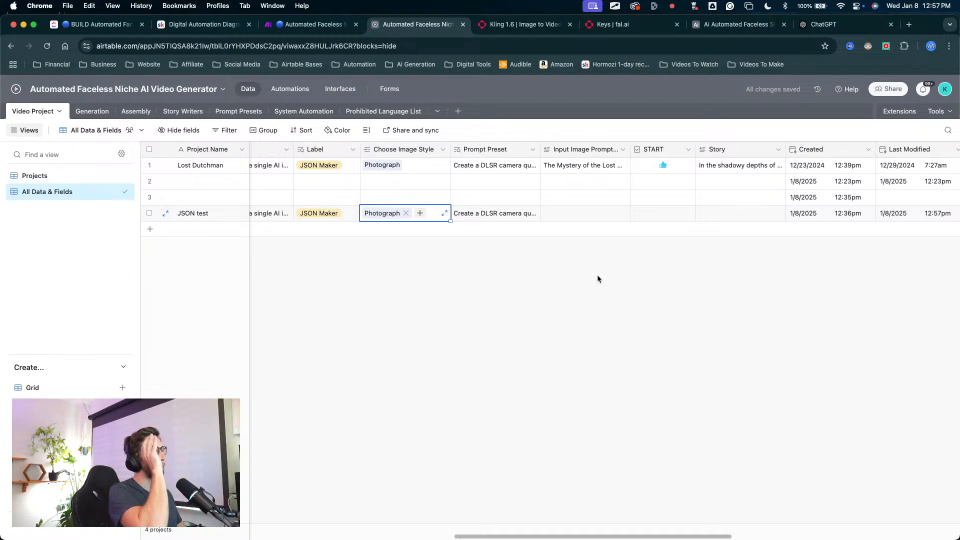
{"action": "scroll", "coordinate": [597, 274], "scroll_direction": "left", "scroll_amount": 10}
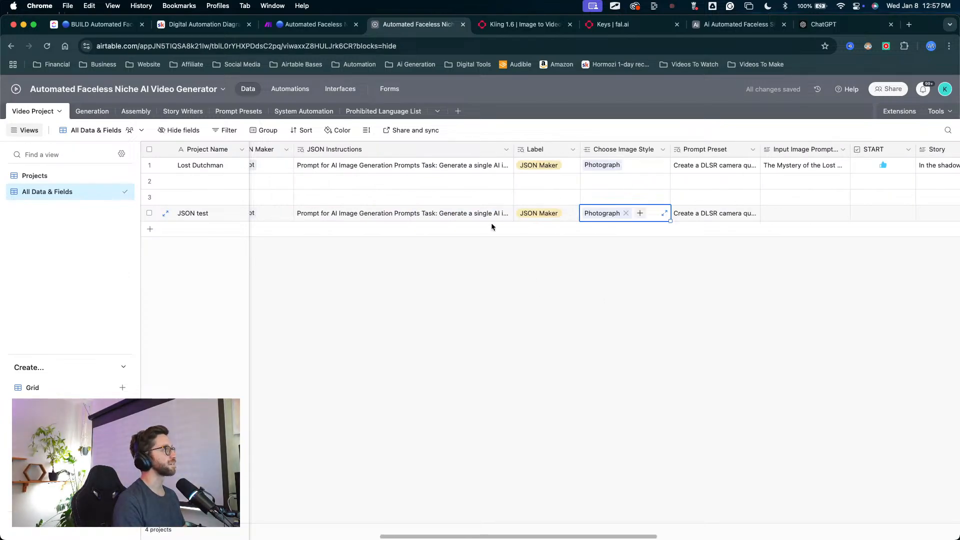
{"action": "scroll", "coordinate": [456, 233], "scroll_direction": "right", "scroll_amount": 3}
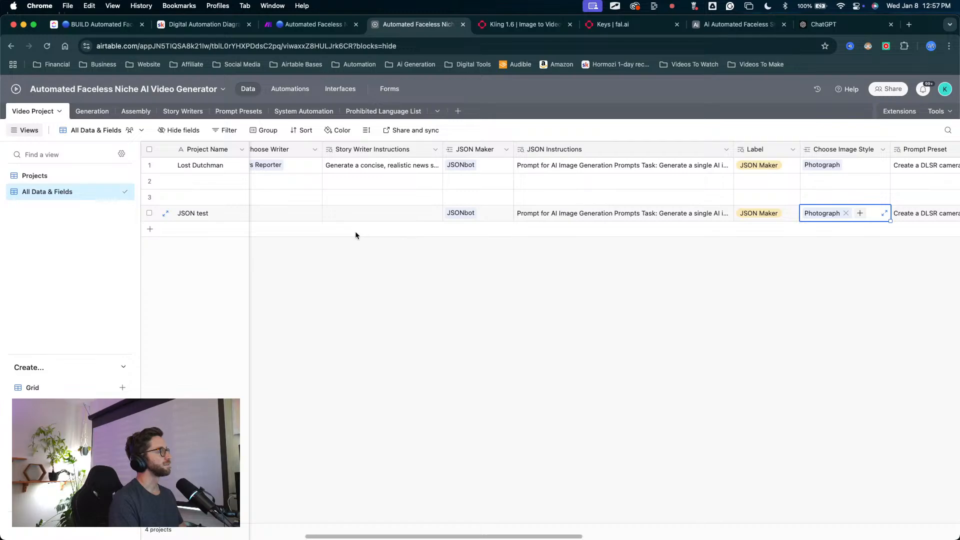
{"action": "scroll", "coordinate": [356, 233], "scroll_direction": "left", "scroll_amount": 8}
{"action": "scroll", "coordinate": [357, 236], "scroll_direction": "left", "scroll_amount": 1}
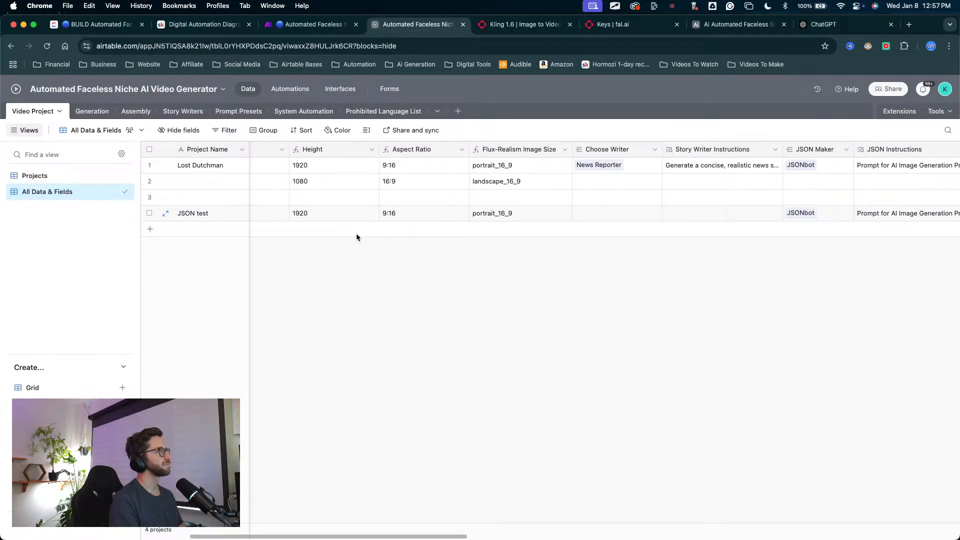
{"action": "scroll", "coordinate": [356, 237], "scroll_direction": "right", "scroll_amount": 6}
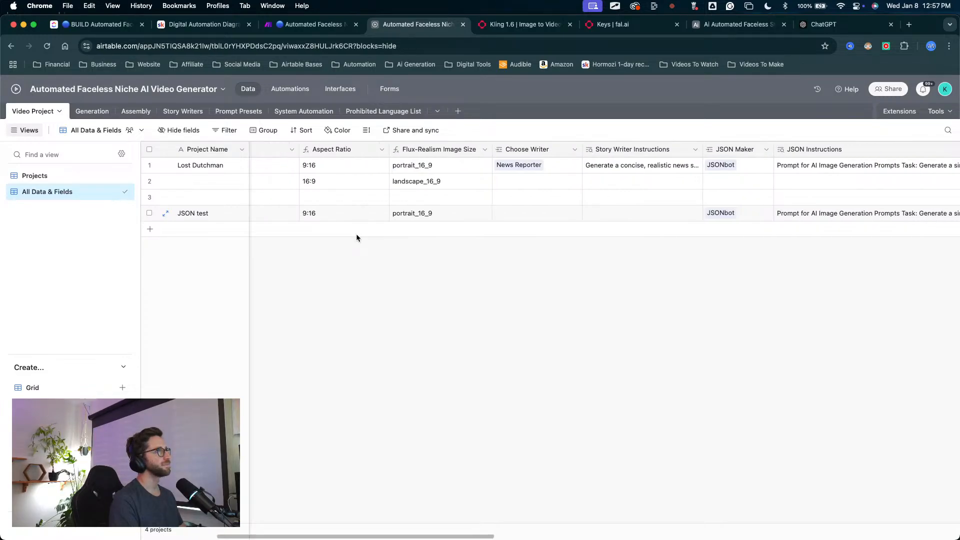
{"action": "key", "text": "ctrl+a"}
{"action": "mouse_move", "coordinate": [406, 315]}
{"action": "left_mouse_down"}
{"action": "mouse_move", "coordinate": [399, 169]}
{"action": "mouse_move", "coordinate": [483, 215]}
{"action": "mouse_move", "coordinate": [406, 186]}
{"action": "left_mouse_up"}
{"action": "key", "text": "Escape"}
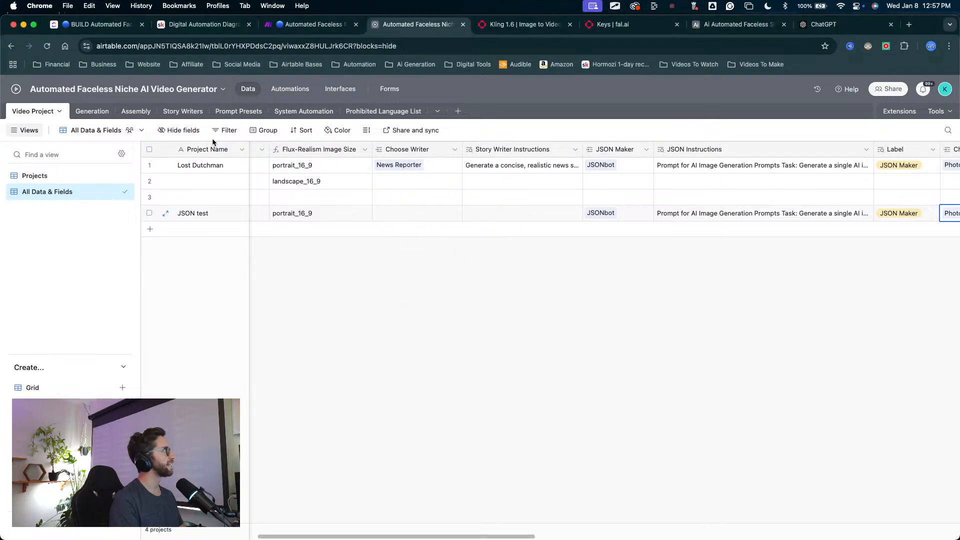
{"action": "left_click", "coordinate": [184, 111]}
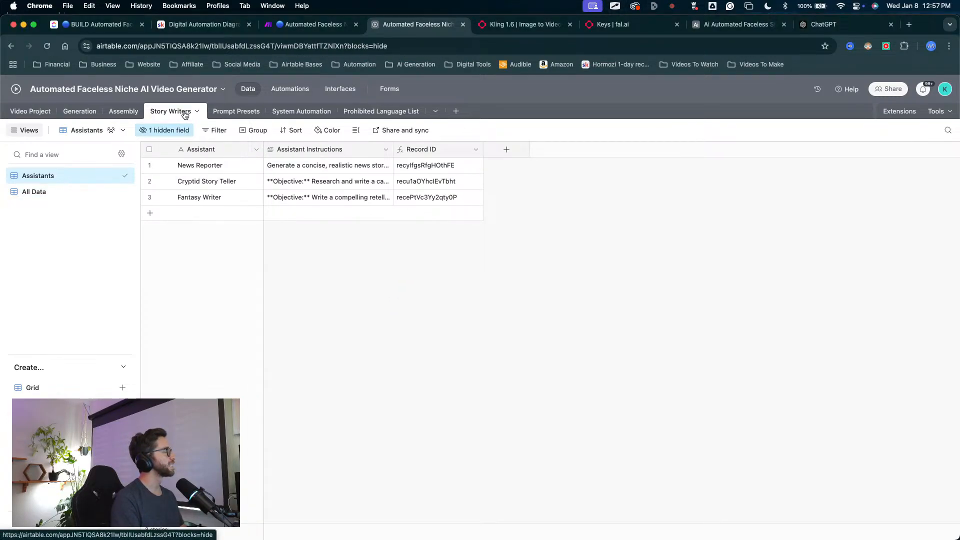
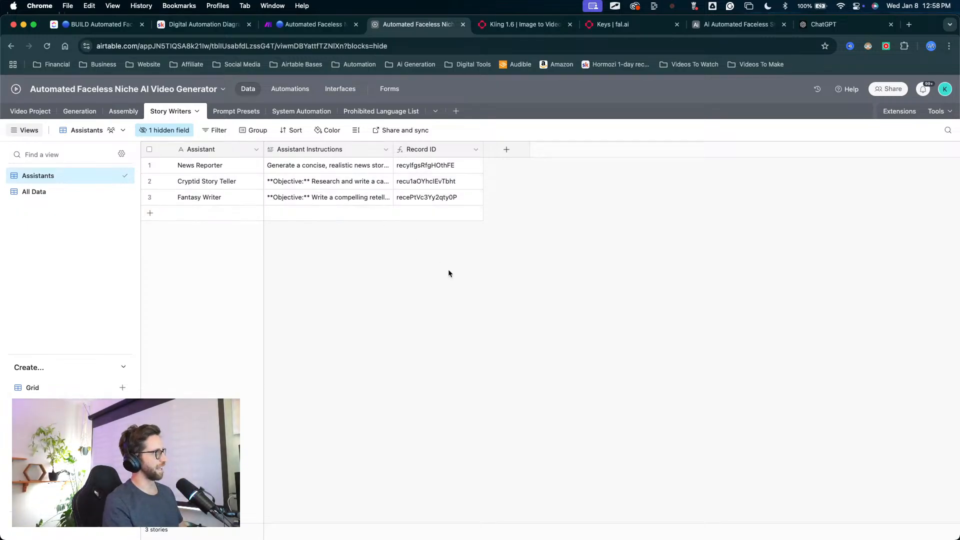
{"action": "key", "text": "ctrl+a"}
{"action": "mouse_move", "coordinate": [451, 349]}
{"action": "left_mouse_down"}
{"action": "mouse_move", "coordinate": [280, 246]}
{"action": "mouse_move", "coordinate": [232, 196]}
{"action": "left_mouse_up"}
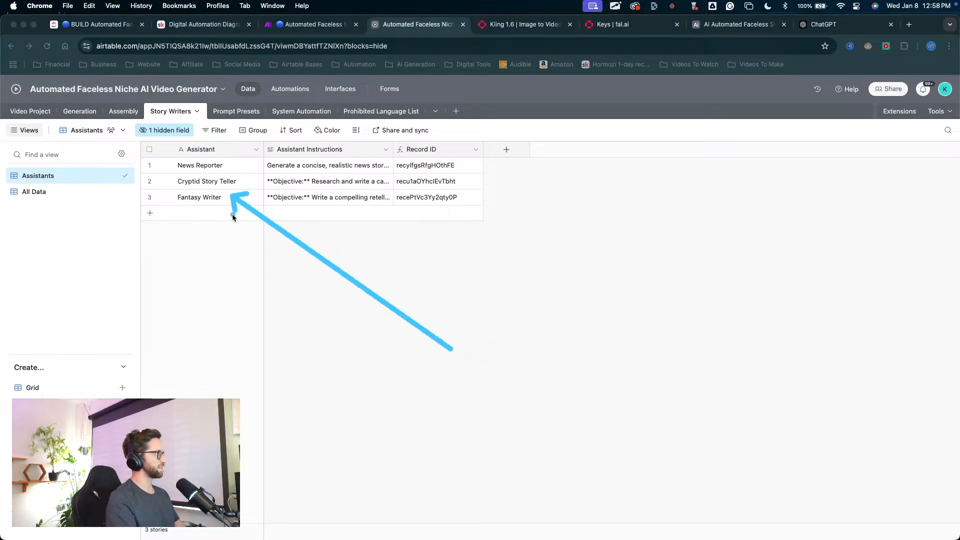
{"action": "mouse_move", "coordinate": [314, 331]}
{"action": "left_mouse_down"}
{"action": "mouse_move", "coordinate": [228, 187]}
{"action": "mouse_move", "coordinate": [272, 160]}
{"action": "mouse_move", "coordinate": [265, 226]}
{"action": "mouse_move", "coordinate": [257, 202]}
{"action": "left_mouse_up"}
{"action": "key", "text": "Escape"}
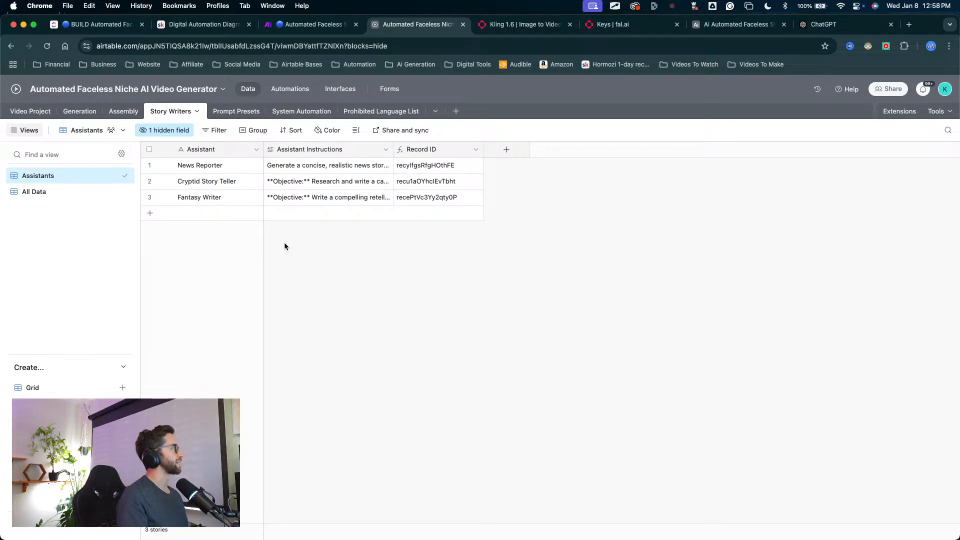
Step: Rename the Story Writers table as Prompt Writers
{"action": "left_click", "coordinate": [184, 112]}
{"action": "left_click", "coordinate": [183, 161]}
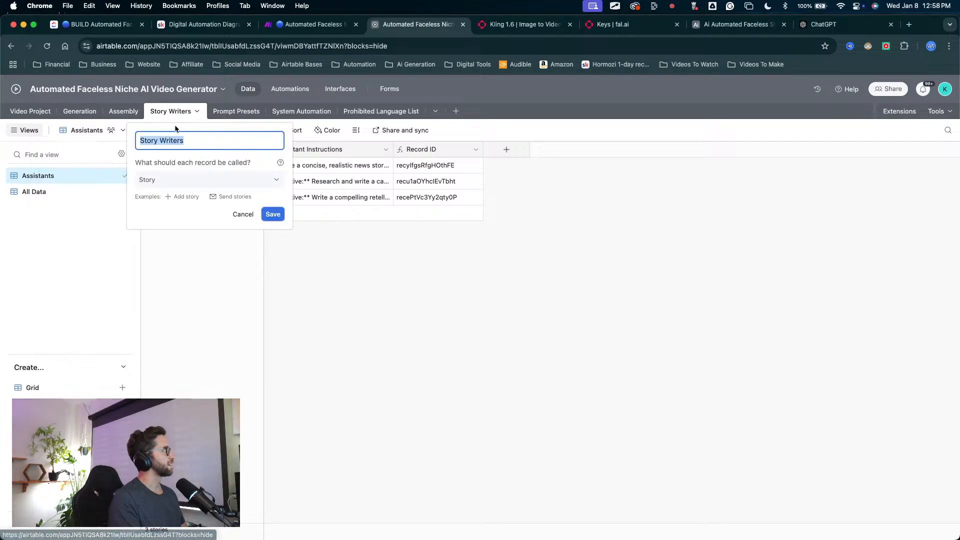
{"action": "left_click", "coordinate": [160, 141]}
{"action": "key", "text": "BackSpace"}
{"action": "key", "text": "BackSpace"}
{"action": "key", "text": "BackSpace"}
{"action": "key", "text": "BackSpace"}
{"action": "key", "text": "BackSpace"}
{"action": "key", "text": "BackSpace"}
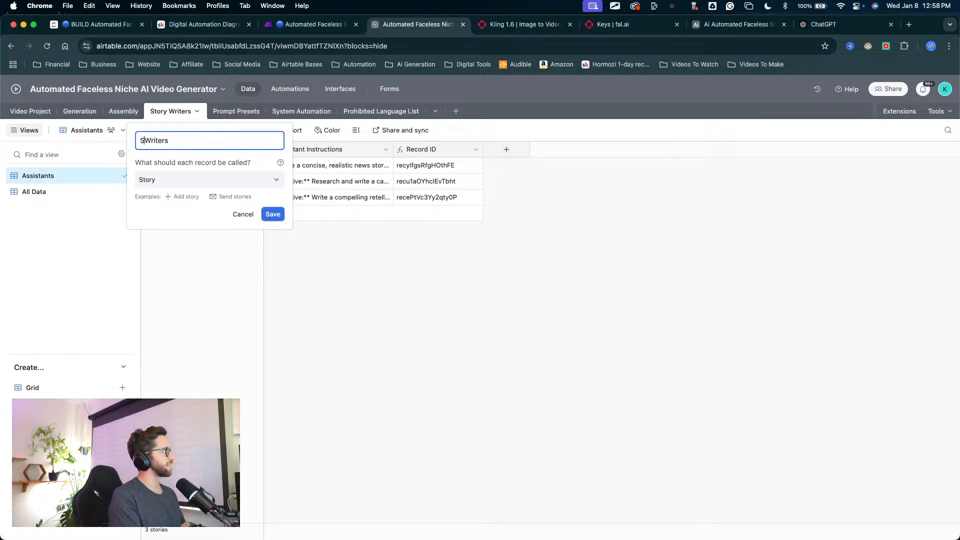
{"action": "type", "text": "Prompt"}
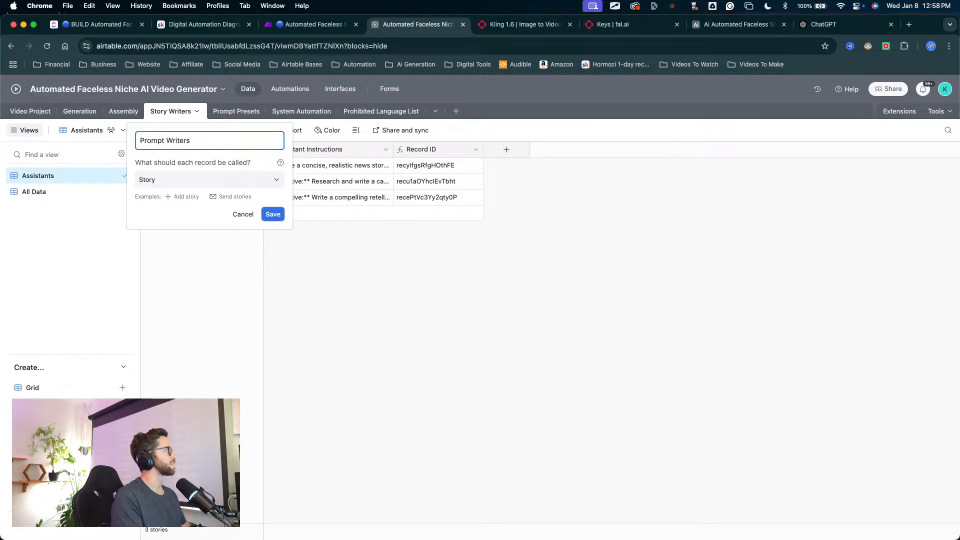
{"action": "left_click", "coordinate": [272, 214]}
Step: Delete the Cryptid Story Teller and Fantasy Writer records from the Prompt Writers table
{"action": "left_click", "coordinate": [209, 169]}
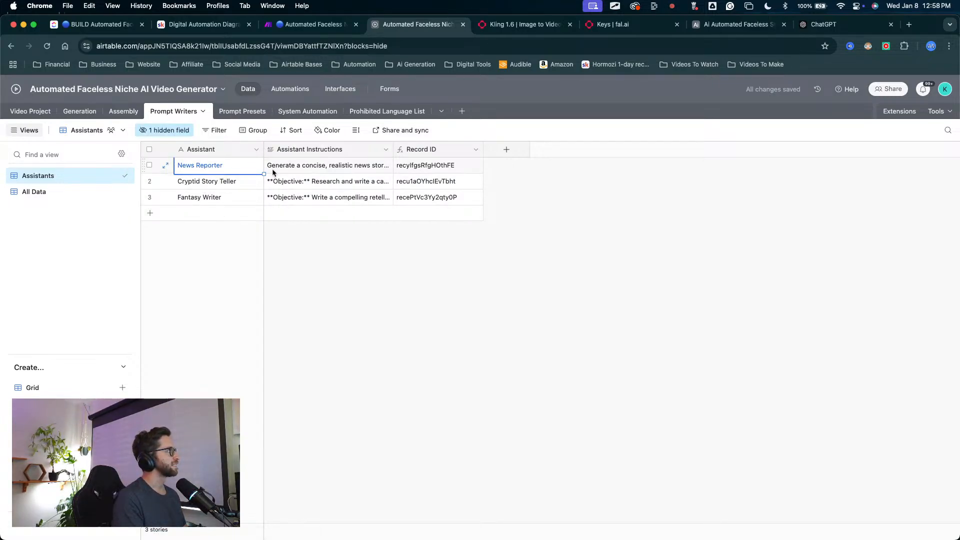
{"action": "left_click", "coordinate": [149, 181]}
{"action": "left_click", "coordinate": [149, 197]}
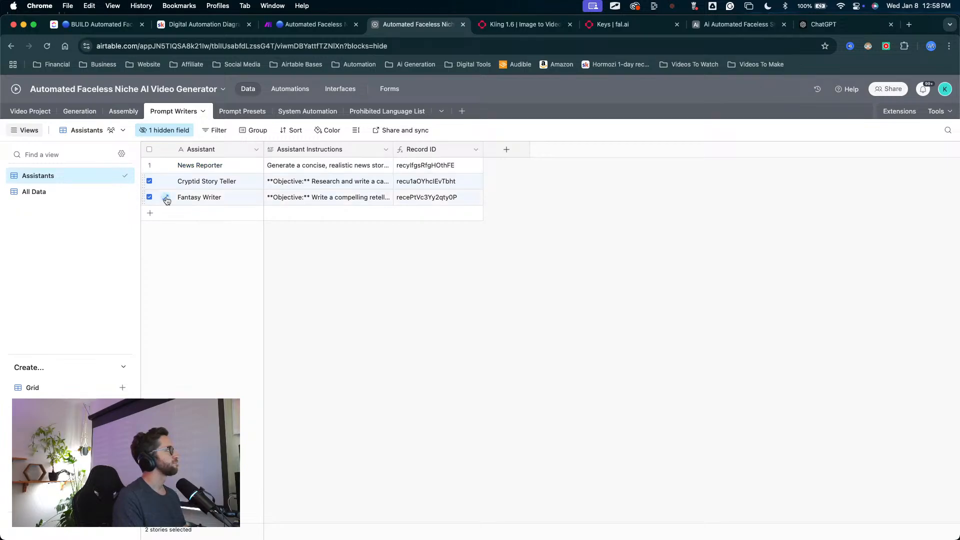
{"action": "right_click", "coordinate": [180, 198]}
{"action": "left_click", "coordinate": [215, 236]}
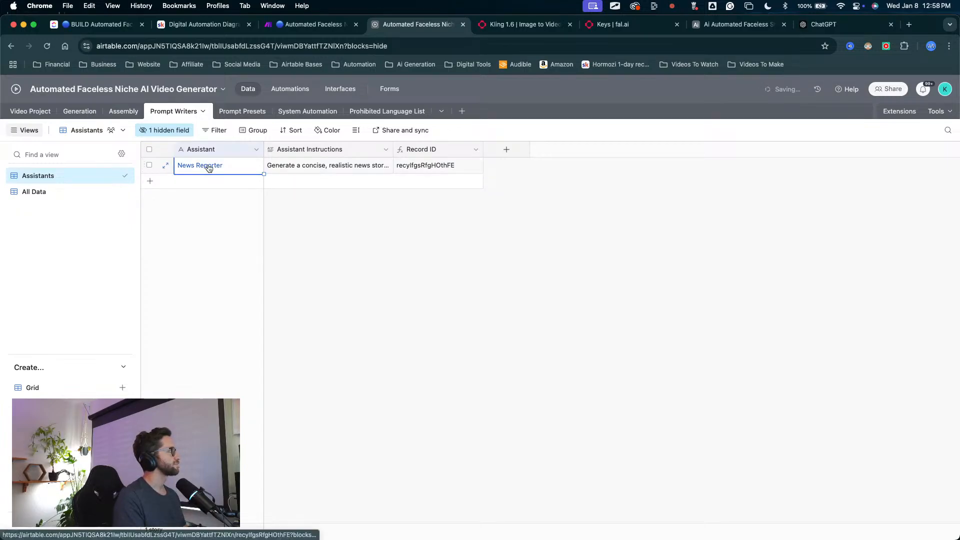
Step: Rename the News Reporter assistant as Shocking History
{"action": "double_click", "coordinate": [206, 165]}
{"action": "key", "text": "BackSpace"}
{"action": "key", "text": "BackSpace"}
{"action": "key", "text": "BackSpace"}
{"action": "key", "text": "BackSpace"}
{"action": "key", "text": "BackSpace"}
{"action": "key", "text": "BackSpace"}
{"action": "key", "text": "BackSpace"}
{"action": "key", "text": "BackSpace"}
{"action": "key", "text": "BackSpace"}
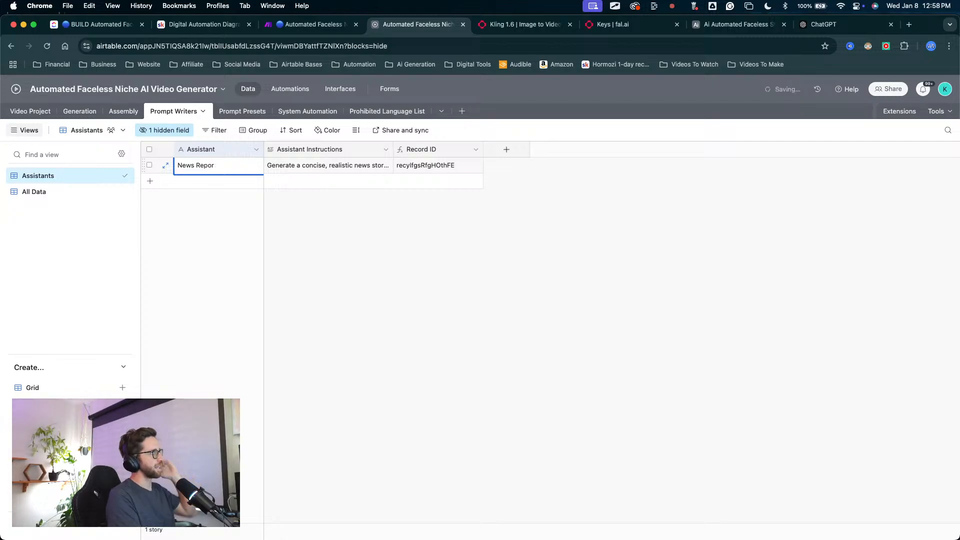
{"action": "key", "text": "BackSpace"}
{"action": "key", "text": "BackSpace"}
{"action": "key", "text": "BackSpace"}
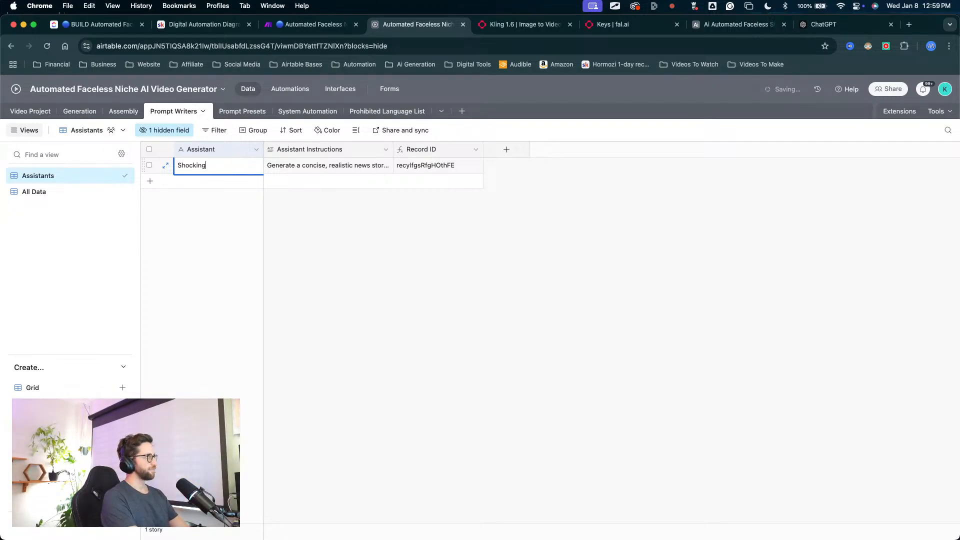
{"action": "type", "text": "Shocking History"}
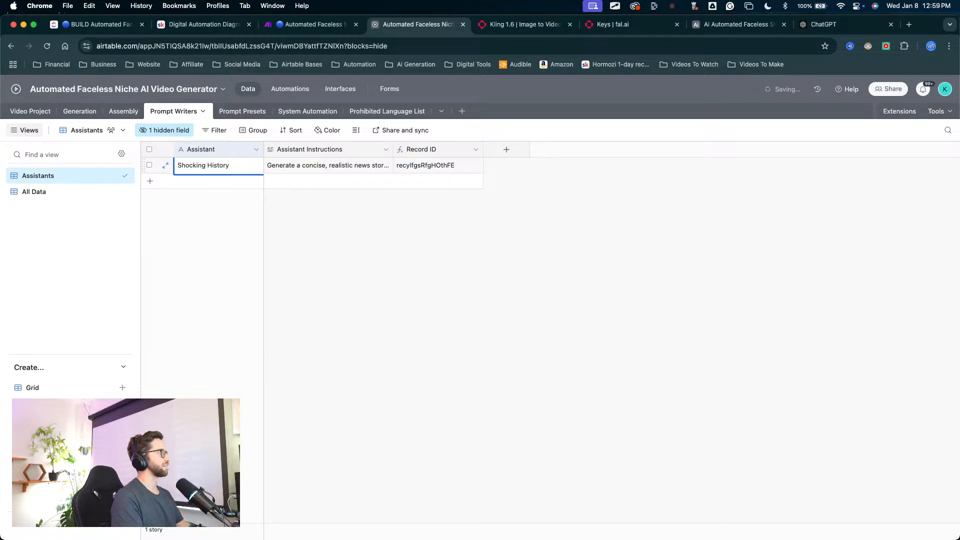
{"action": "left_click", "coordinate": [280, 203]}
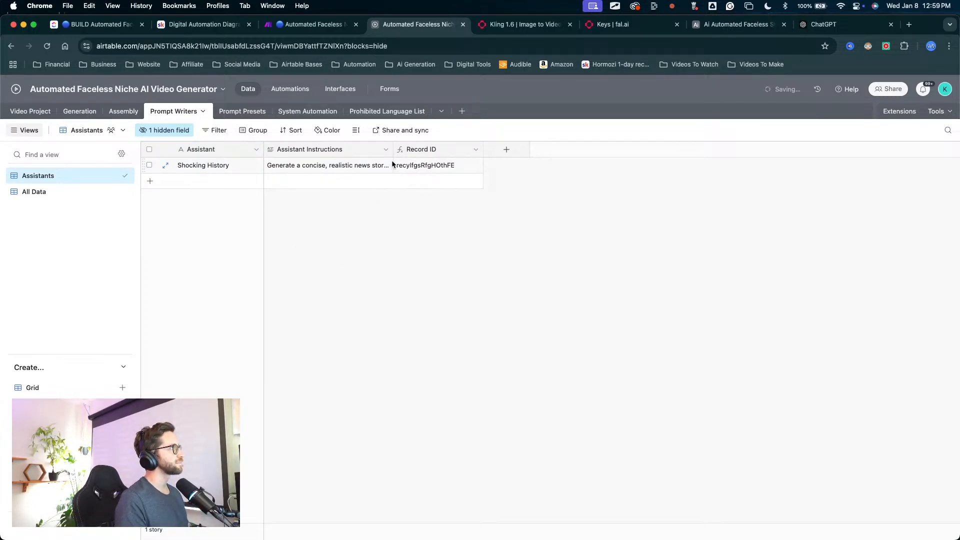
Step: Widen the Assistant Instructions column and preview the Shocking History assistant's instructions
{"action": "left_click_drag", "start_coordinate": [394, 154], "coordinate": [488, 154]}
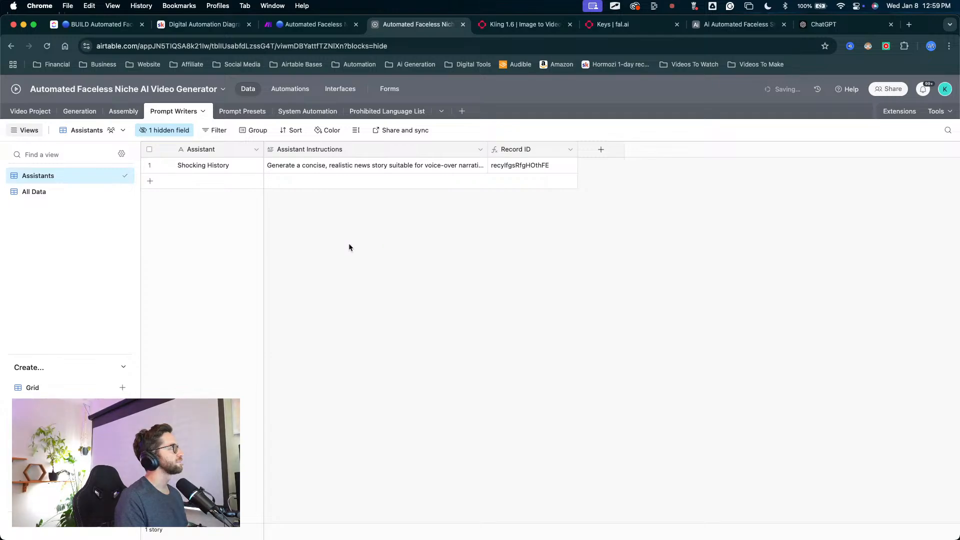
{"action": "left_click", "coordinate": [337, 171]}
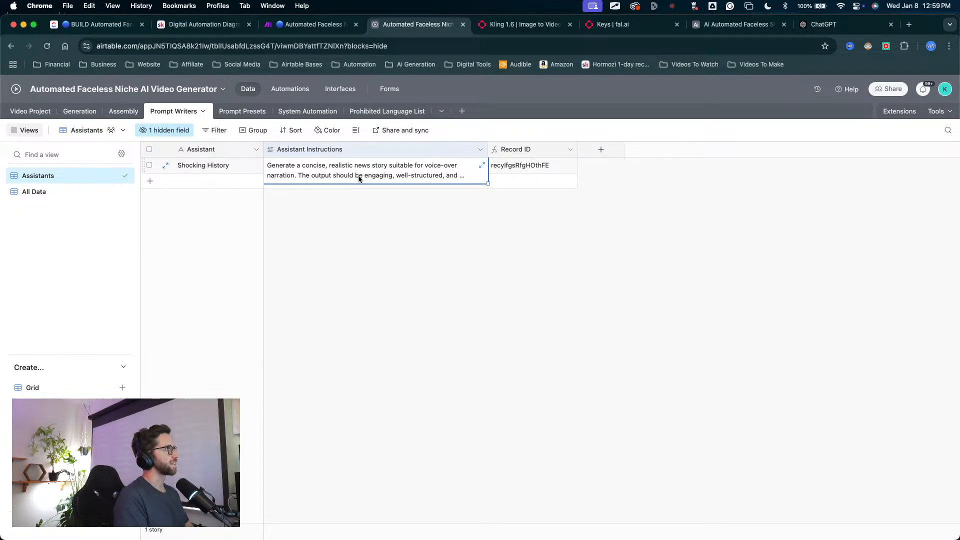
{"action": "left_click", "coordinate": [304, 250]}
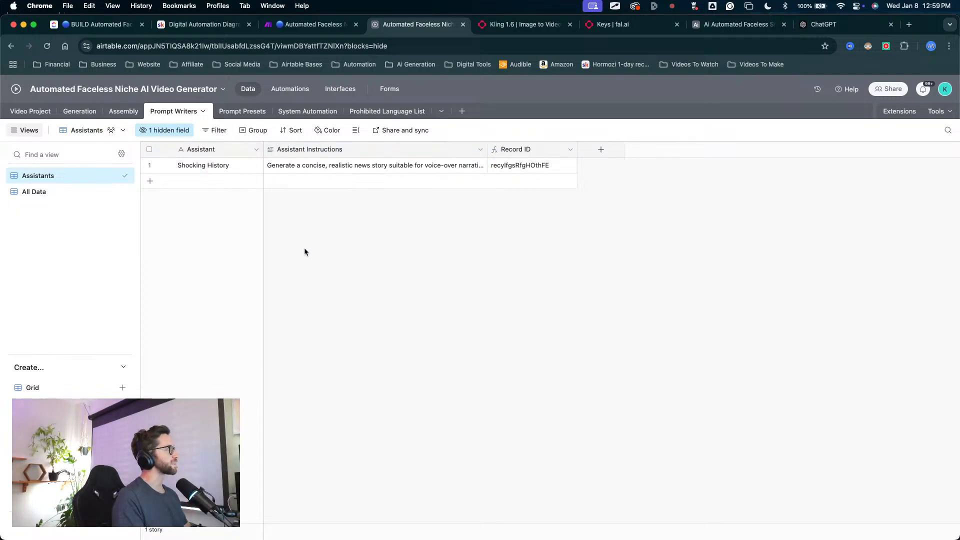
Step: Check the System Automation records and the Video Project fields against the phrases, and return to the Prohibited Language List table
{"action": "left_click", "coordinate": [299, 113]}
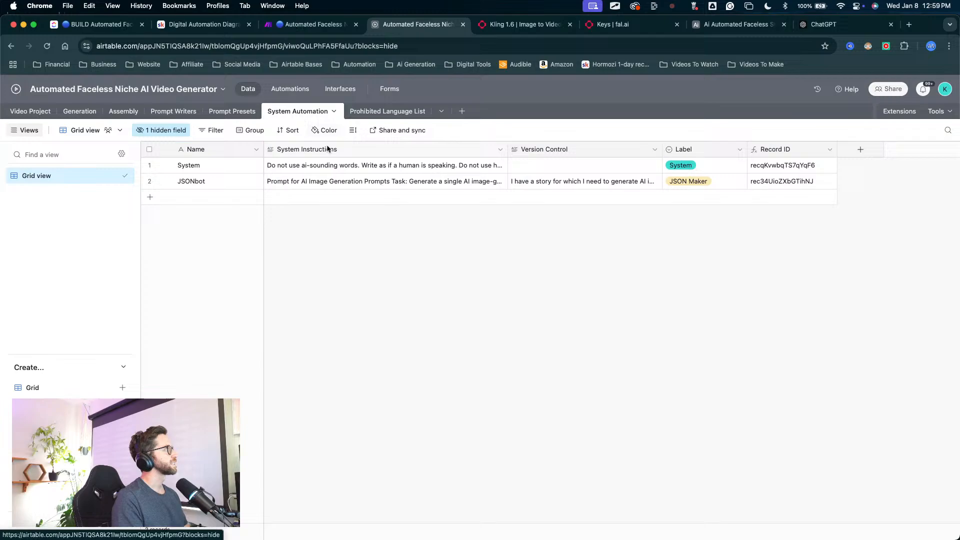
{"action": "left_click", "coordinate": [373, 111]}
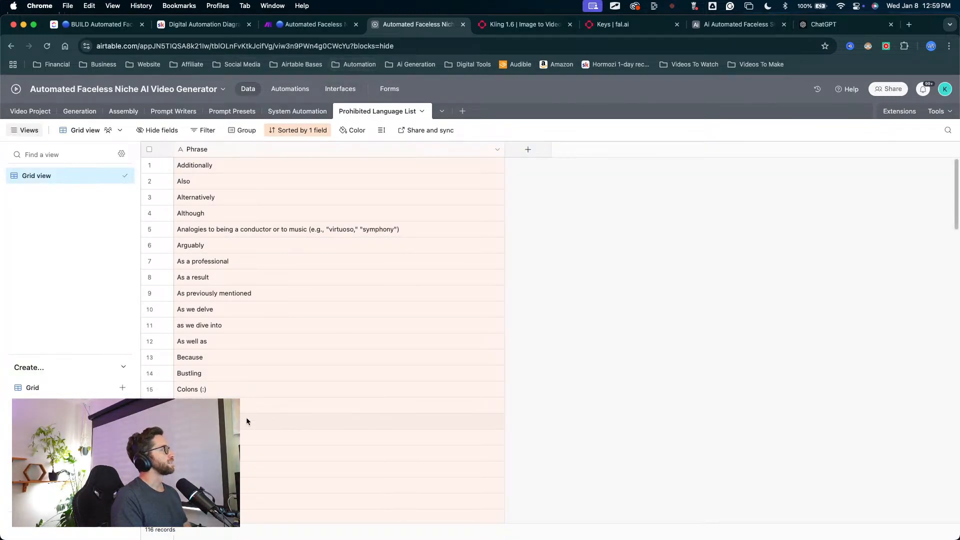
{"action": "left_click", "coordinate": [30, 111]}
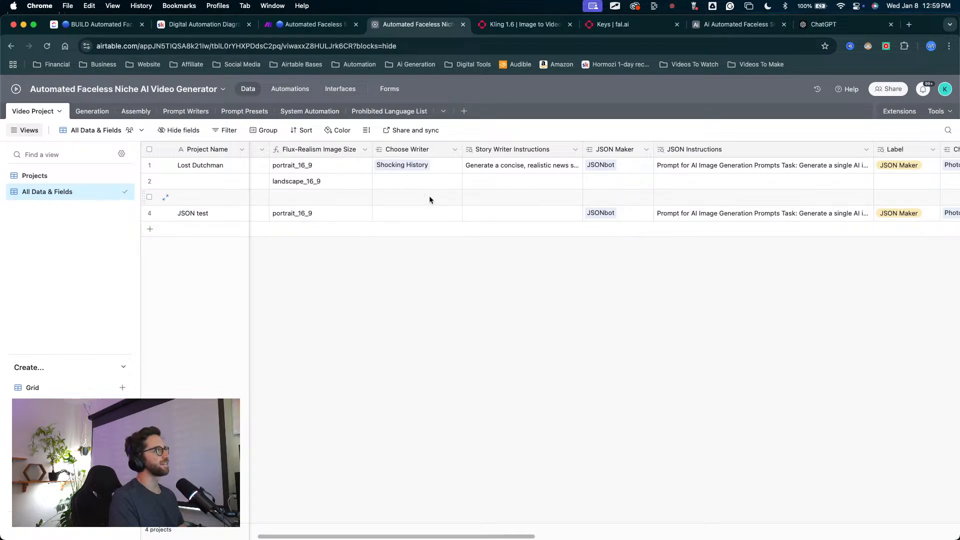
{"action": "scroll", "coordinate": [571, 253], "scroll_direction": "right", "scroll_amount": 10}
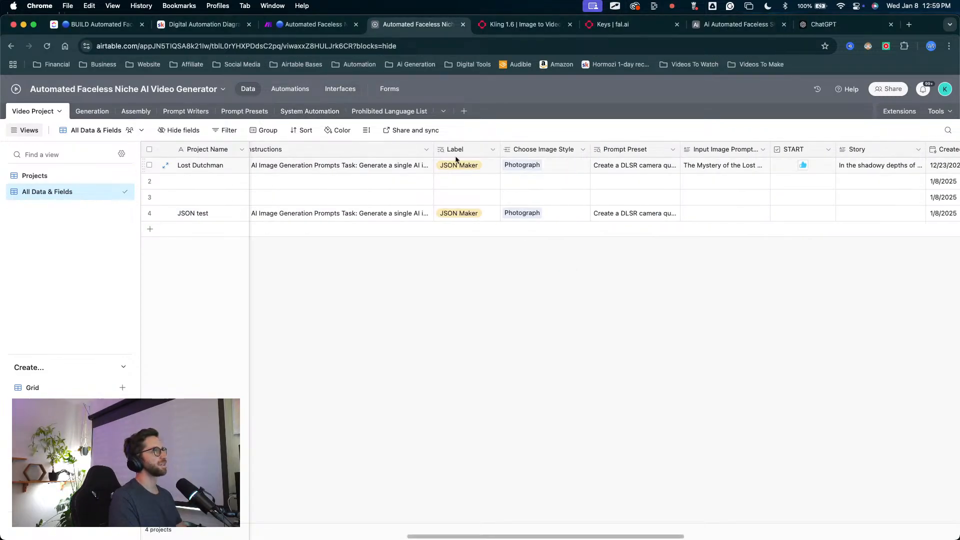
{"action": "left_click", "coordinate": [309, 110]}
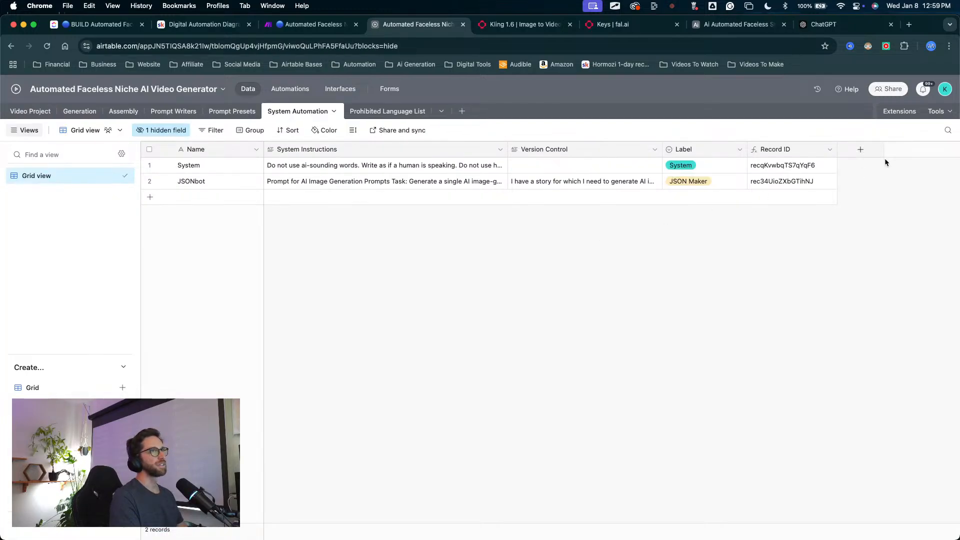
{"action": "left_click", "coordinate": [392, 111]}
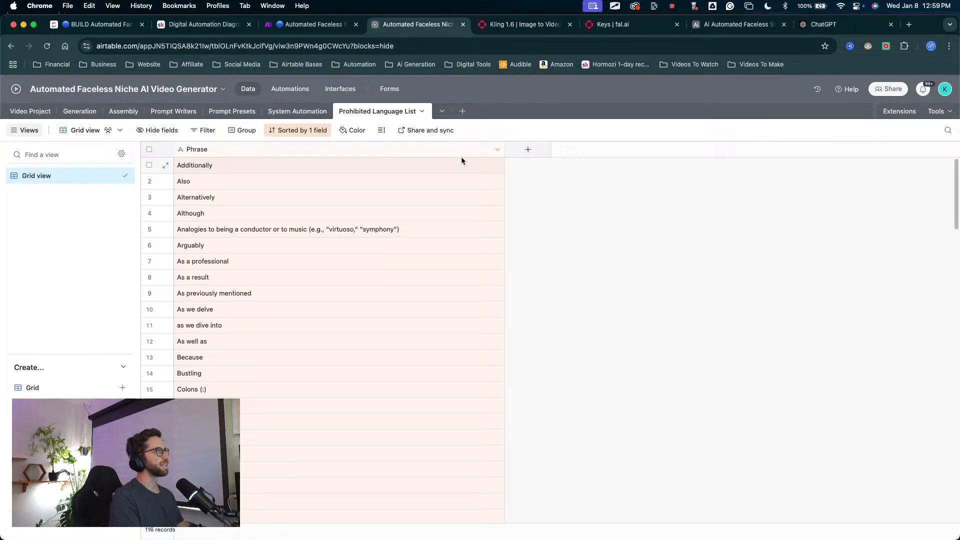
Step: Try adding a field that links to the Prohibited Language List table itself, without any lookup fields
{"action": "left_click", "coordinate": [528, 151]}
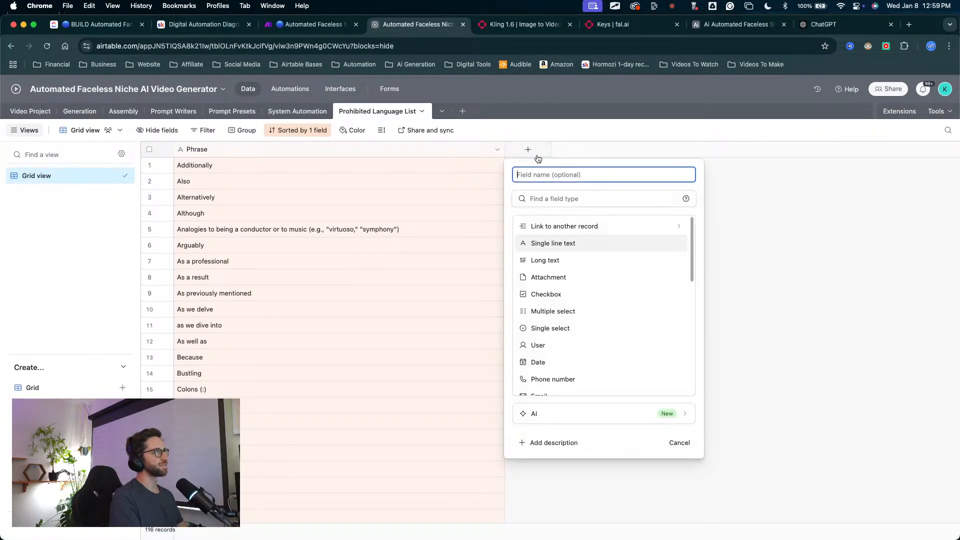
{"action": "left_click", "coordinate": [559, 228]}
{"action": "left_click", "coordinate": [560, 319]}
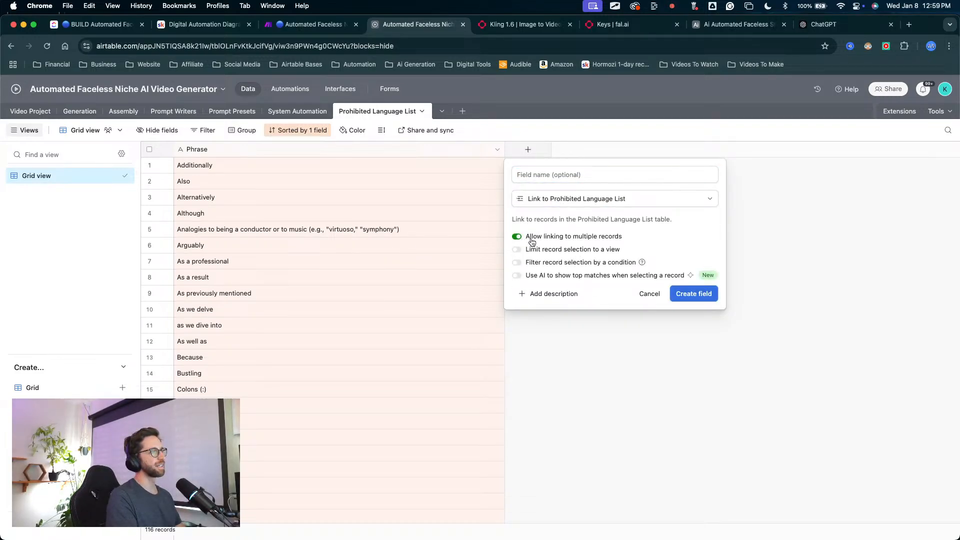
{"action": "left_click", "coordinate": [692, 295]}
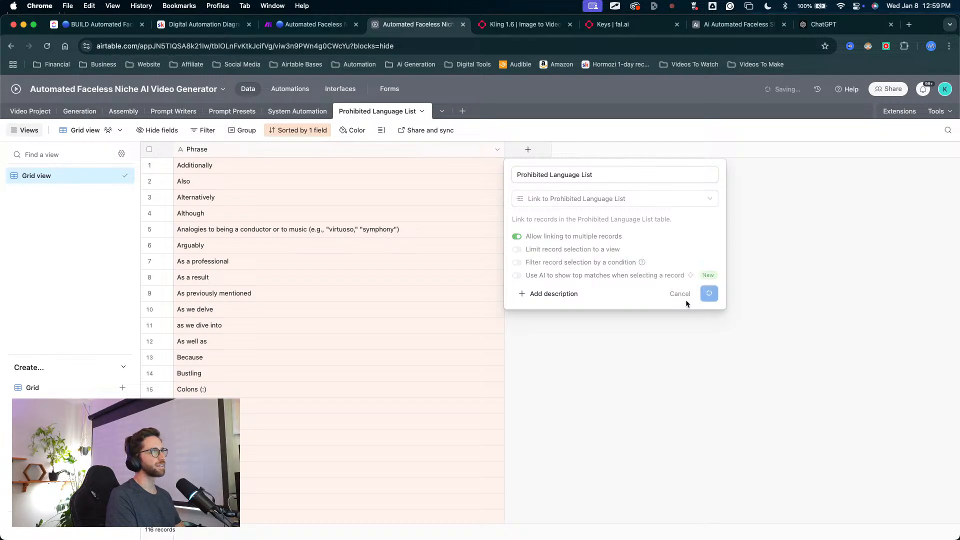
{"action": "left_click", "coordinate": [405, 254]}
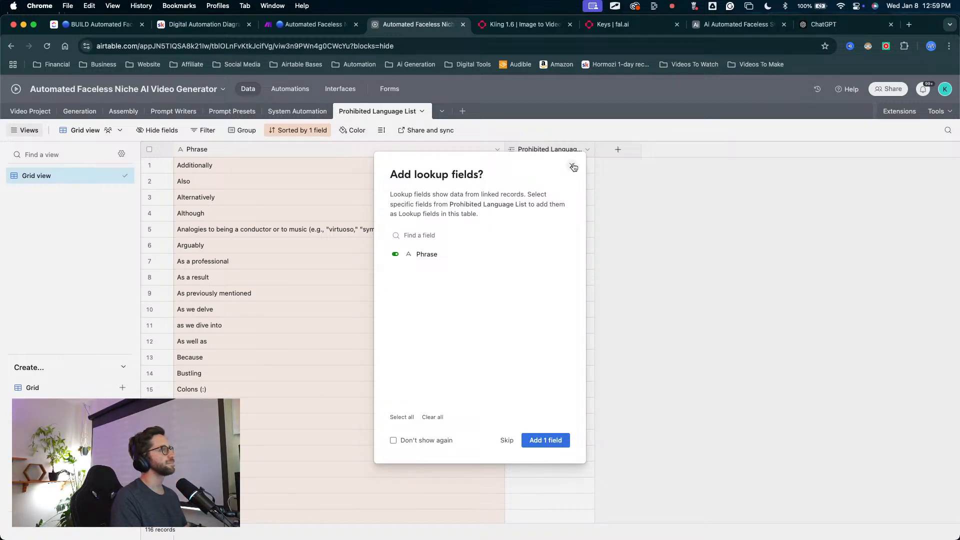
{"action": "left_click", "coordinate": [535, 253]}
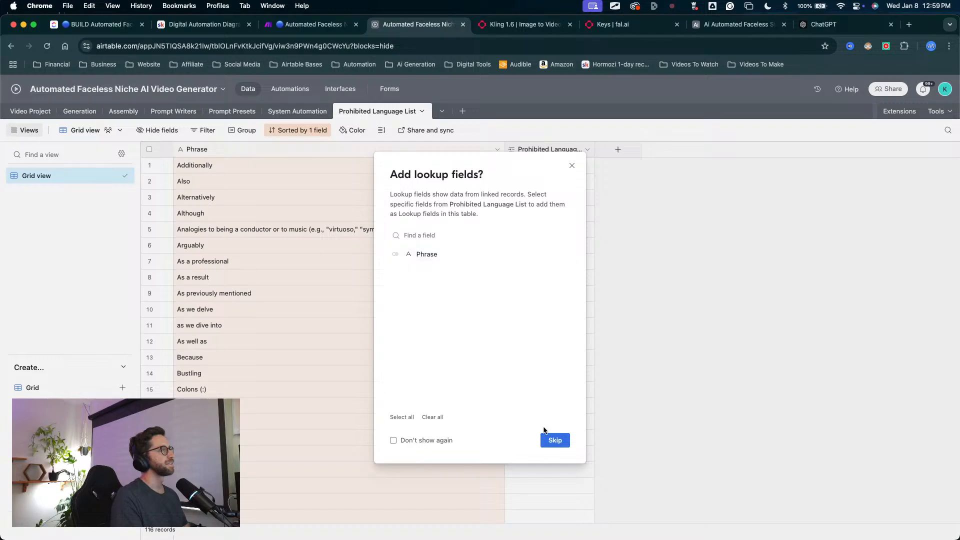
{"action": "left_click", "coordinate": [545, 440]}
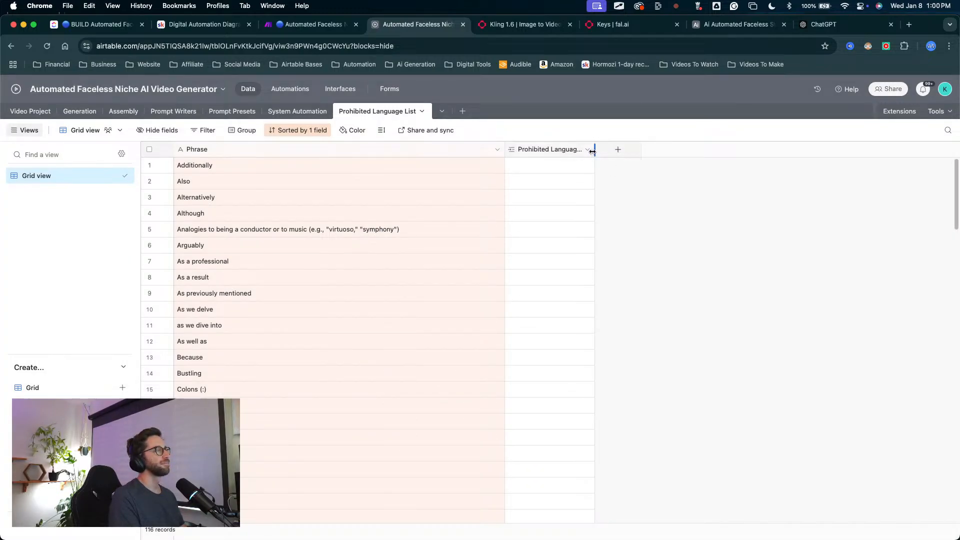
Step: Widen the self-linking Prohibited Language List field and delete it from the table
{"action": "left_click_drag", "start_coordinate": [594, 149], "coordinate": [630, 149]}
{"action": "right_click", "coordinate": [540, 149]}
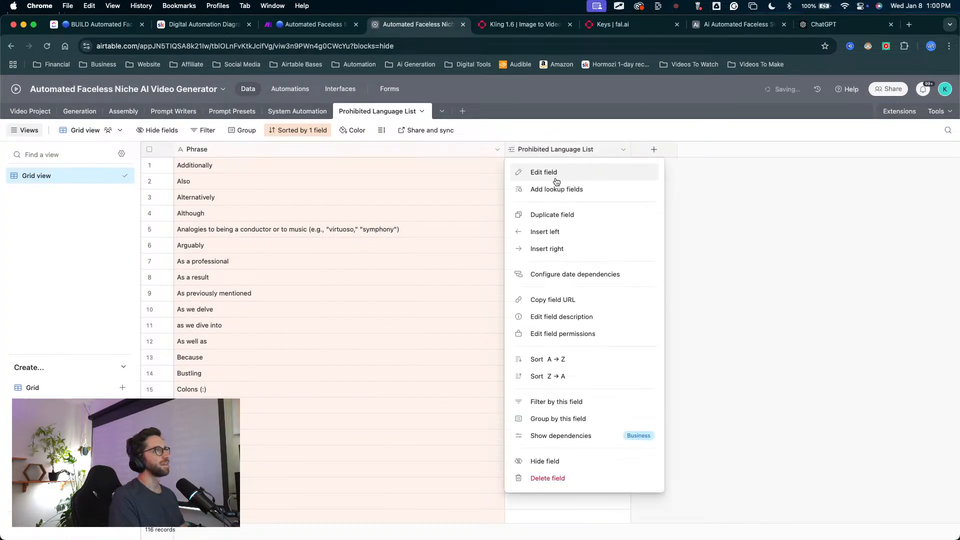
{"action": "left_click", "coordinate": [541, 479]}
Step: Add a field linking the phrases to the System Automation table, with multiple-record linking disabled and no lookup fields
{"action": "left_click", "coordinate": [528, 149]}
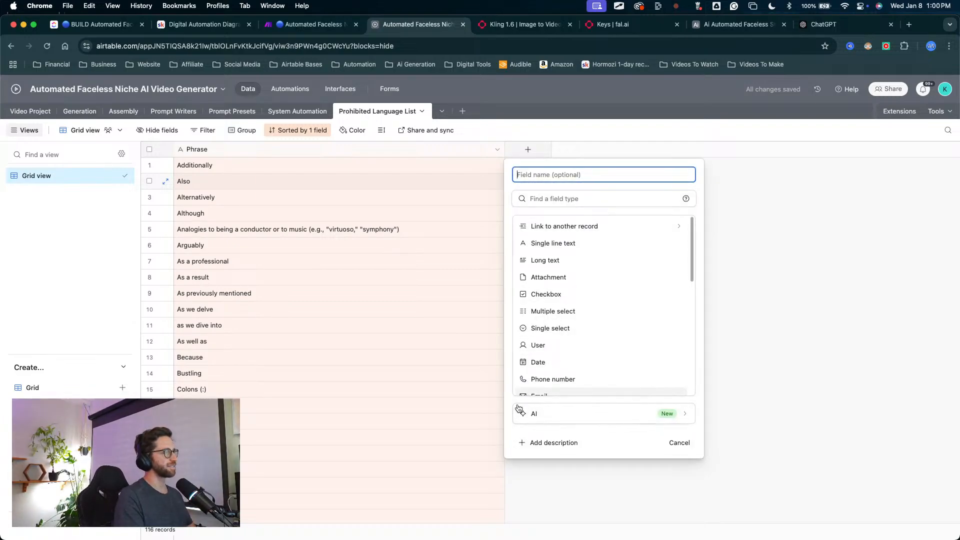
{"action": "left_click", "coordinate": [575, 232]}
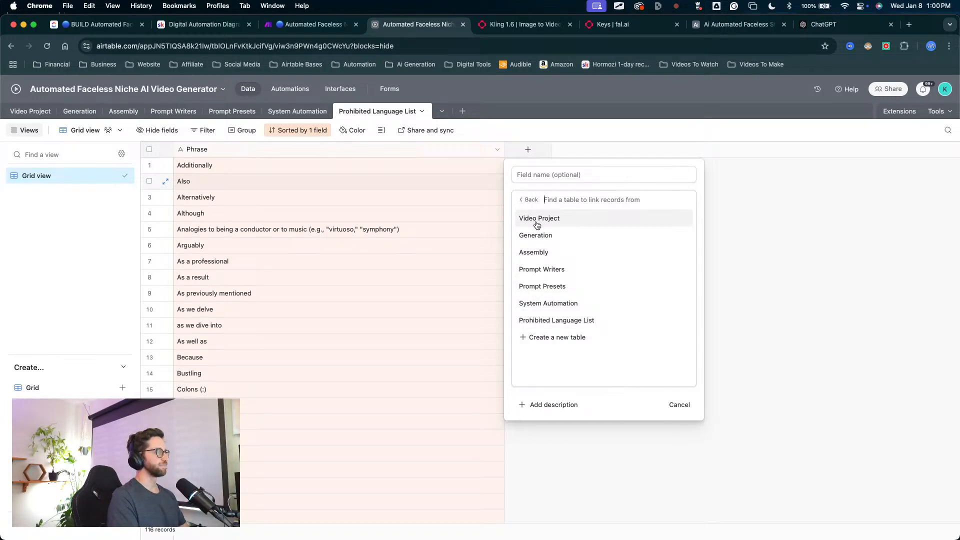
{"action": "left_click", "coordinate": [543, 309]}
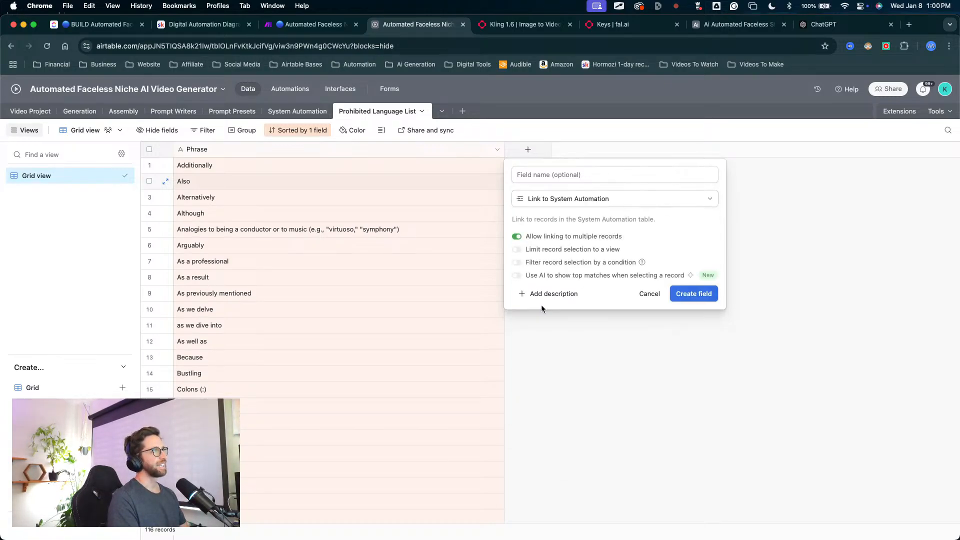
{"action": "left_click", "coordinate": [515, 236]}
{"action": "left_click", "coordinate": [693, 294]}
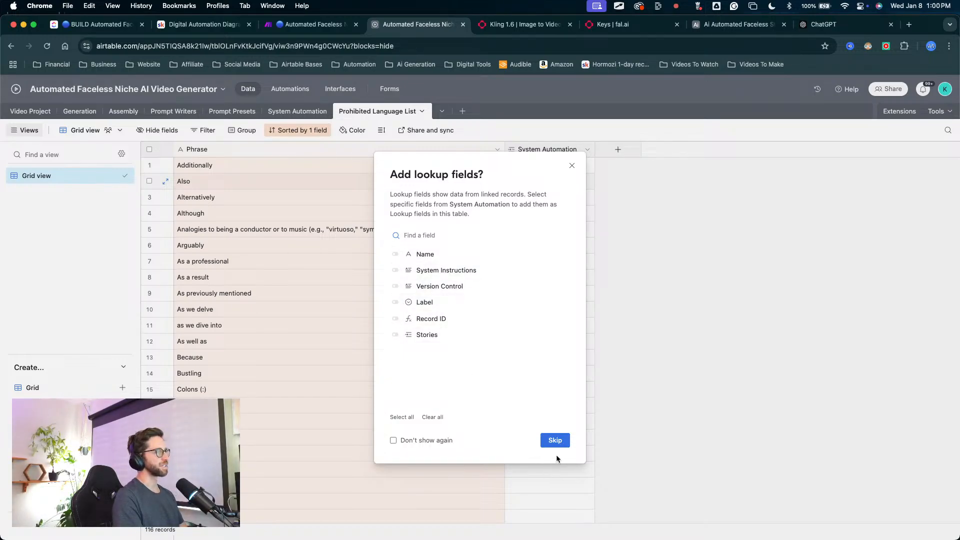
{"action": "left_click", "coordinate": [555, 440]}
Step: Link the phrase "Additionally" to the System record in the System Automation field
{"action": "left_click", "coordinate": [523, 168]}
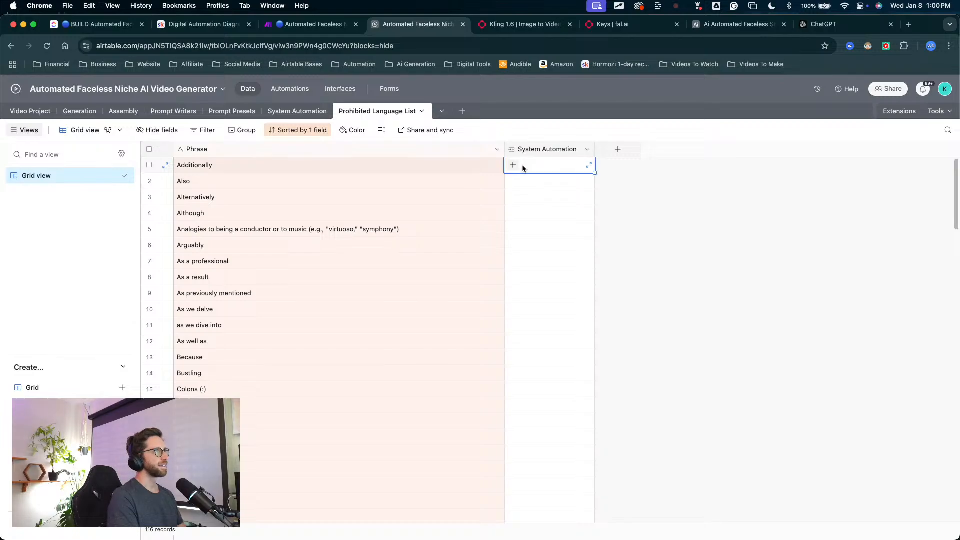
{"action": "left_click", "coordinate": [512, 165]}
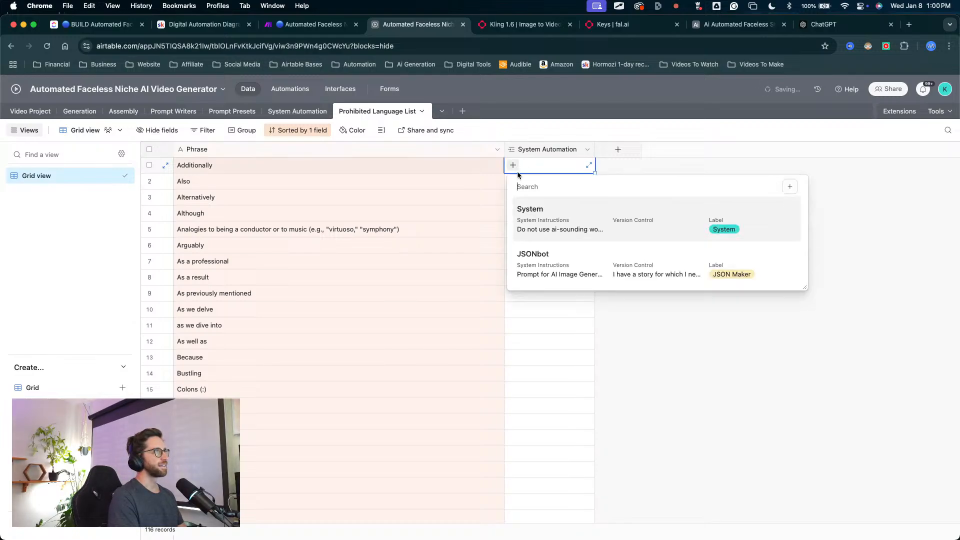
{"action": "left_click", "coordinate": [541, 228]}
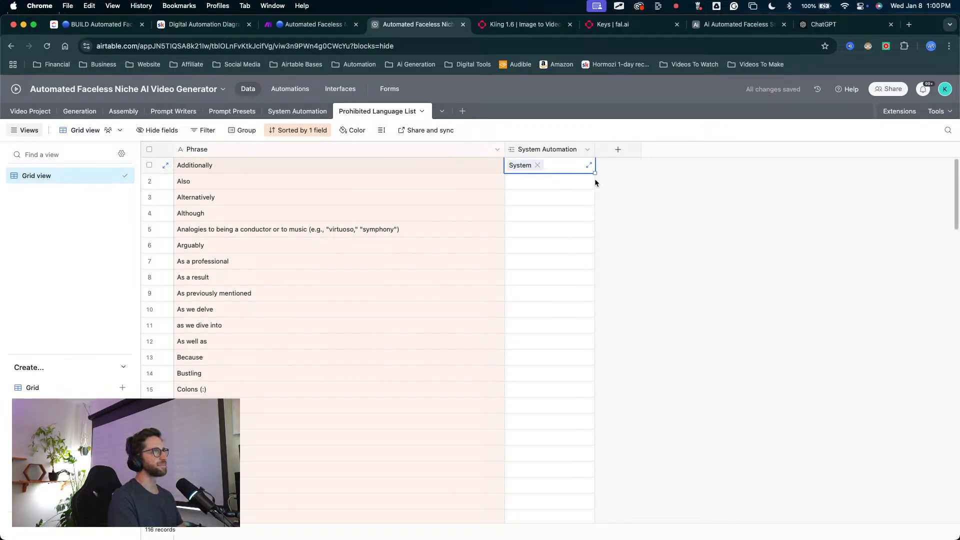
Step: Fill the System link down the System Automation field for all remaining phrases in the Prohibited Language List table
{"action": "mouse_move", "coordinate": [595, 173]}
{"action": "left_mouse_down"}
{"action": "mouse_move", "coordinate": [530, 414]}
{"action": "mouse_move", "coordinate": [544, 438]}
{"action": "left_mouse_up"}
{"action": "scroll", "coordinate": [530, 416], "scroll_direction": "down", "scroll_amount": 10}
{"action": "scroll", "coordinate": [531, 415], "scroll_direction": "down", "scroll_amount": 19}
{"action": "scroll", "coordinate": [539, 427], "scroll_direction": "down", "scroll_amount": 3}
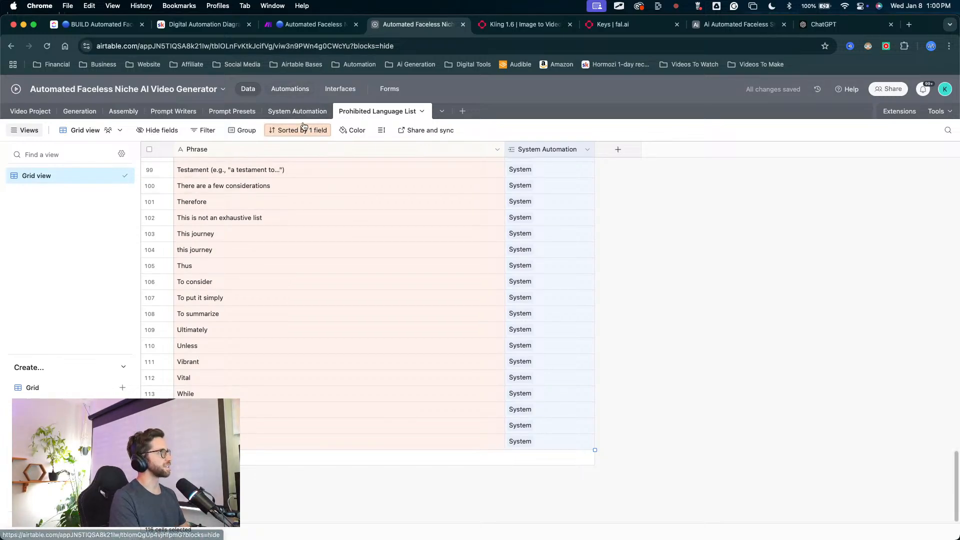
Step: Create a new automation in the base and place it directly below New Project Entry in the automations list
{"action": "left_click", "coordinate": [298, 92]}
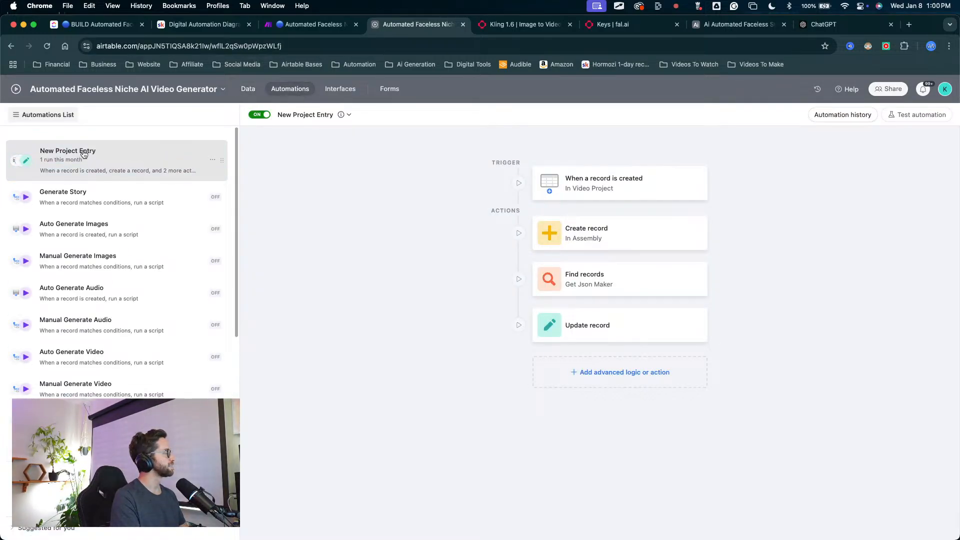
{"action": "scroll", "coordinate": [82, 250], "scroll_direction": "down", "scroll_amount": 5}
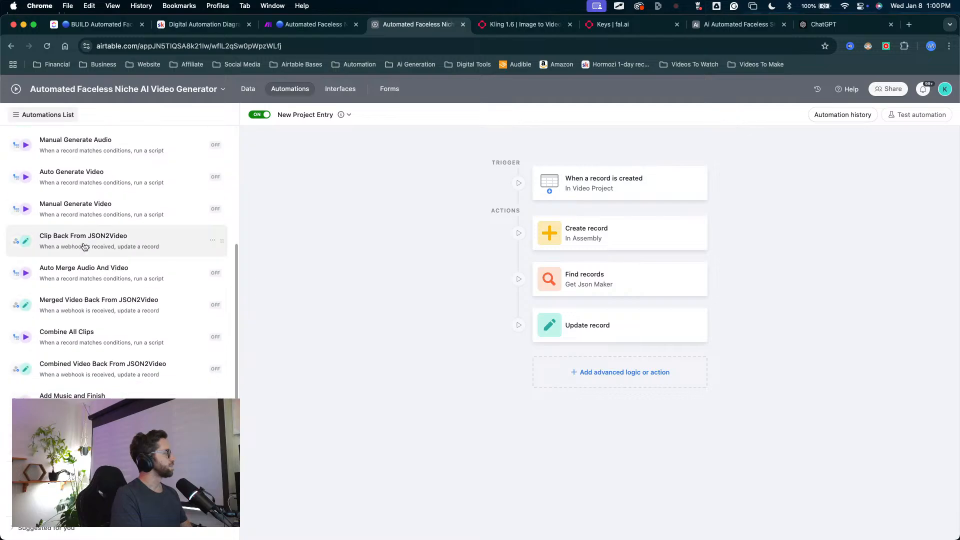
{"action": "scroll", "coordinate": [84, 244], "scroll_direction": "up", "scroll_amount": 5}
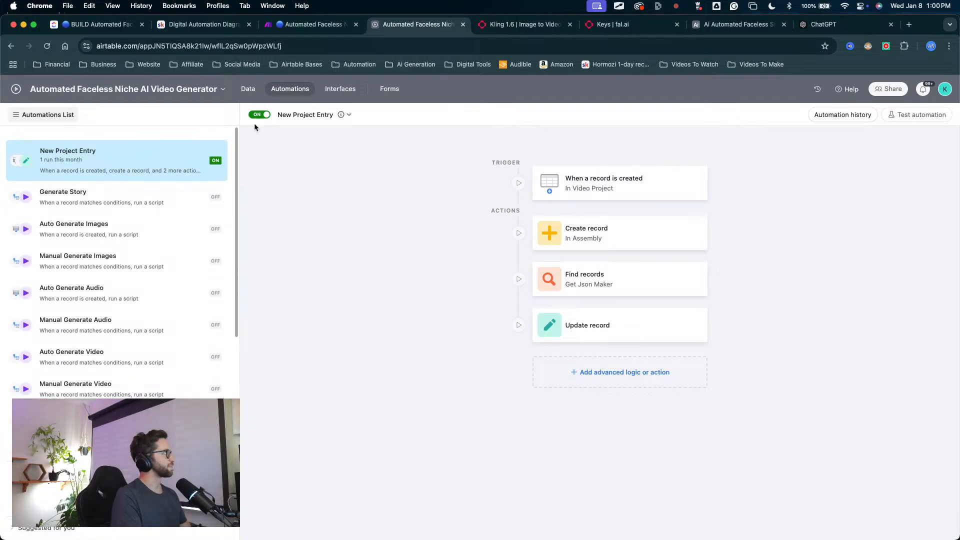
{"action": "left_click", "coordinate": [120, 499]}
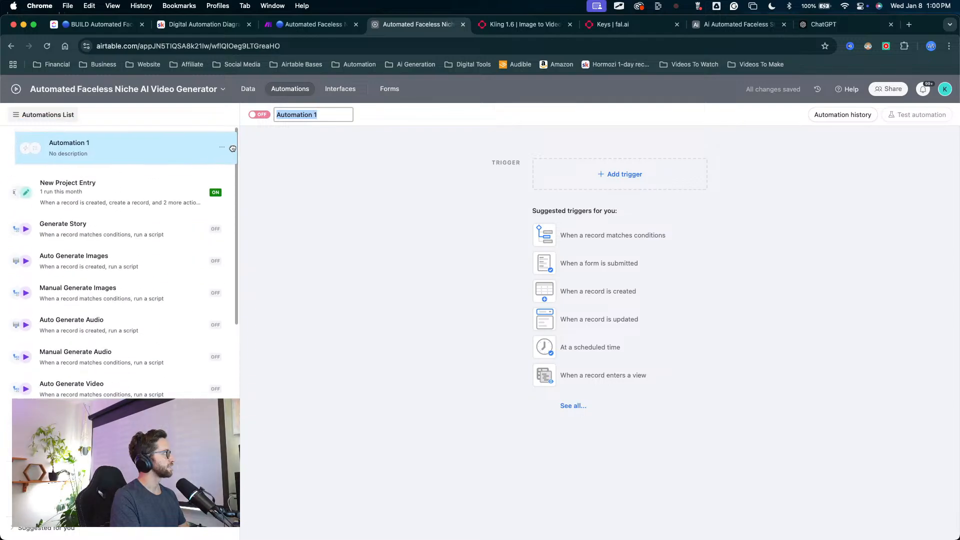
{"action": "left_click", "coordinate": [311, 113]}
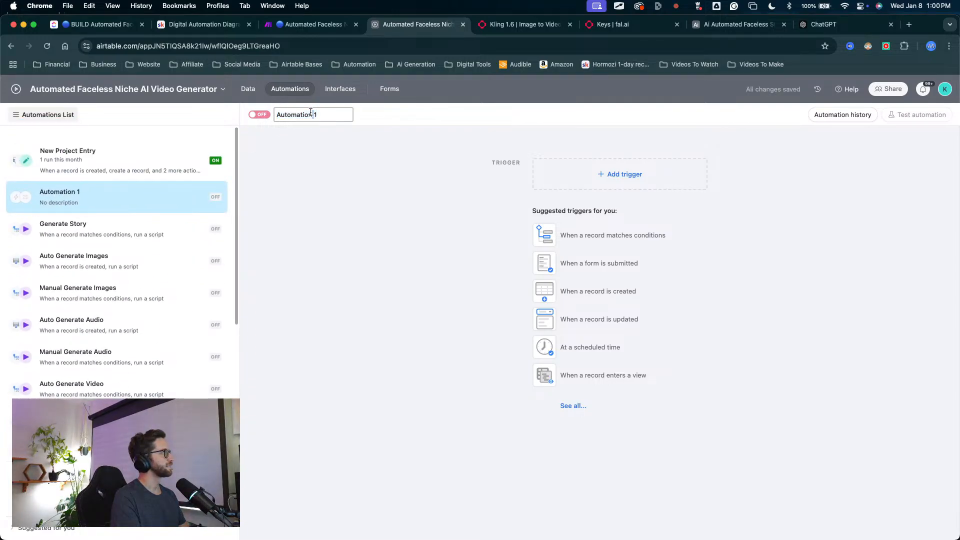
{"action": "triple_click", "coordinate": [311, 113]}
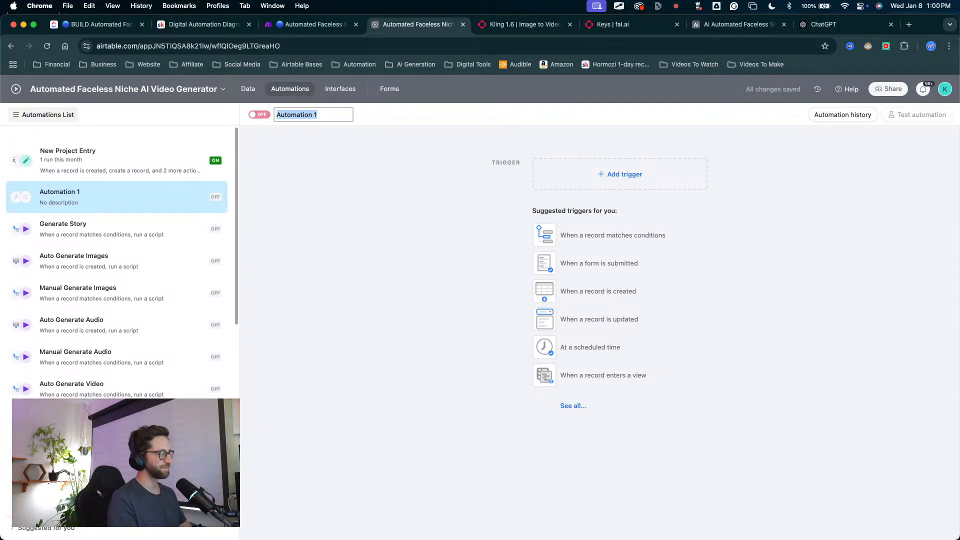
{"action": "key", "text": "ctrl+Up"}
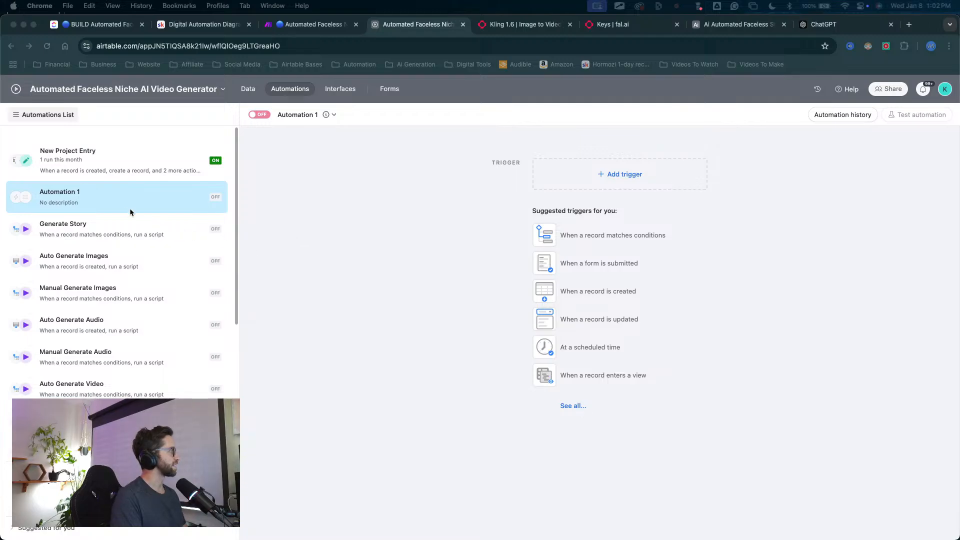
{"action": "scroll", "coordinate": [139, 348], "scroll_direction": "down", "scroll_amount": 5}
{"action": "scroll", "coordinate": [140, 341], "scroll_direction": "up", "scroll_amount": 5}
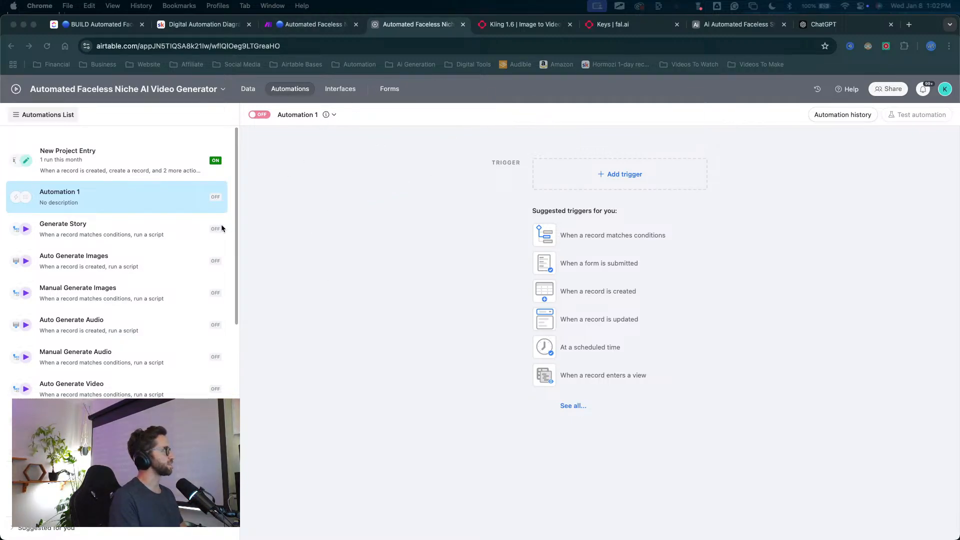
Step: Rename the new automation as "New Entry To Prohibited Language List"
{"action": "left_click", "coordinate": [299, 116]}
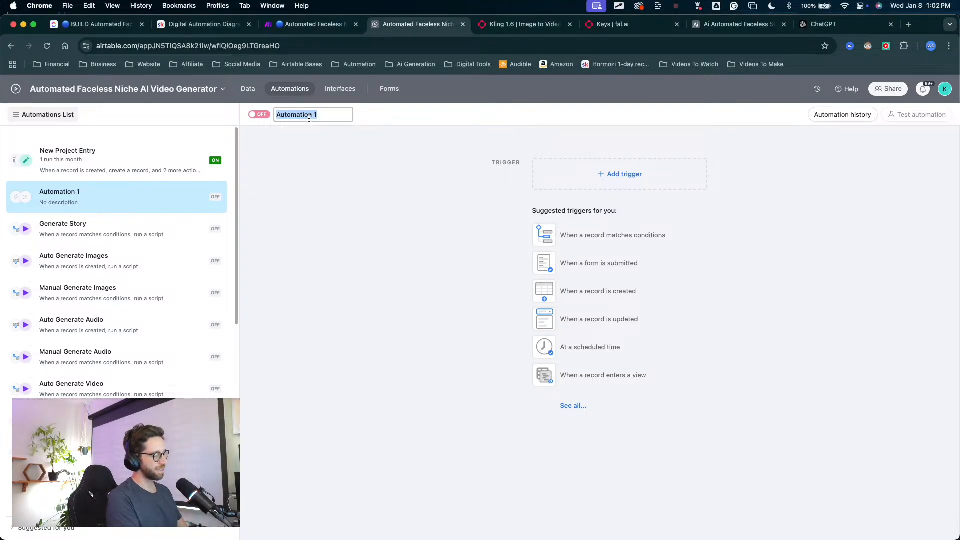
{"action": "type", "text": "New Ev"}
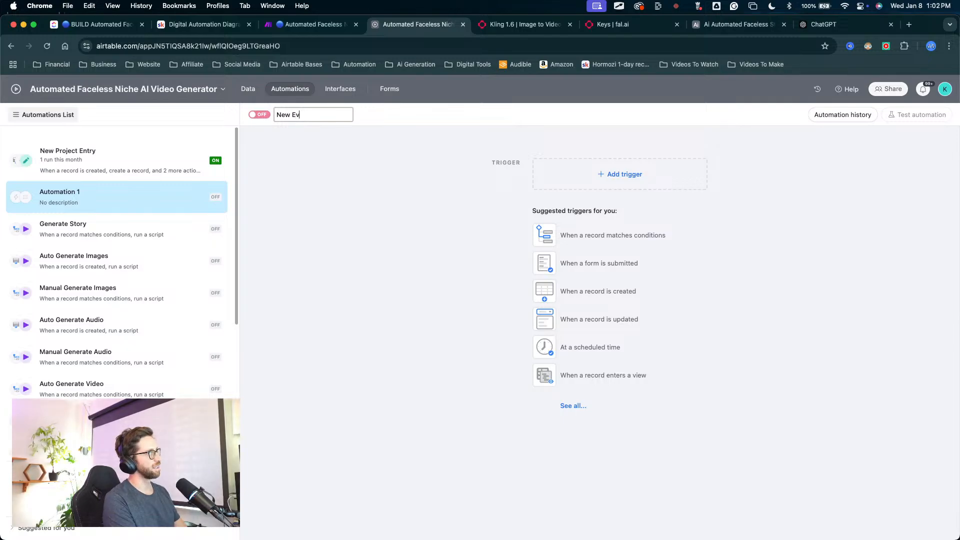
{"action": "key", "text": "BackSpace"}
{"action": "type", "text": "ntry"}
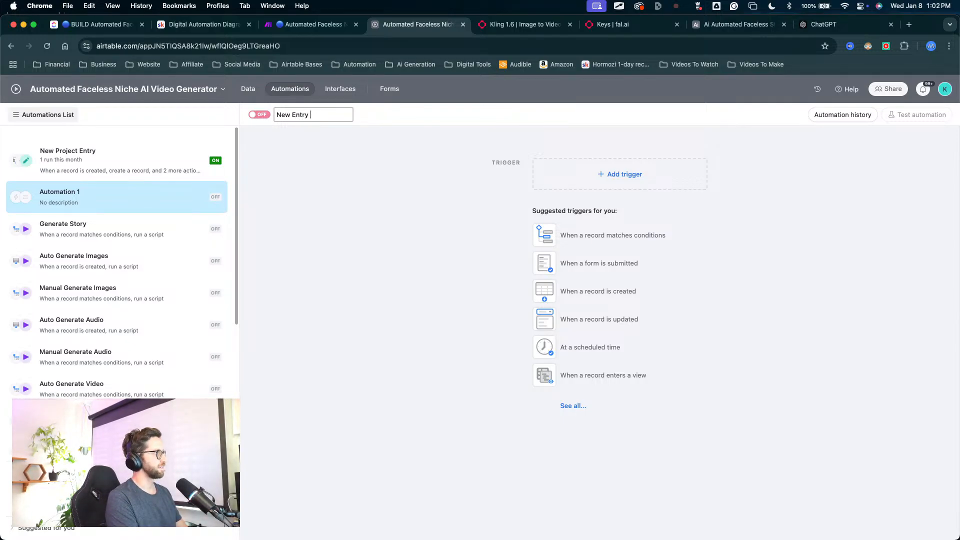
{"action": "type", "text": " To Pr"}
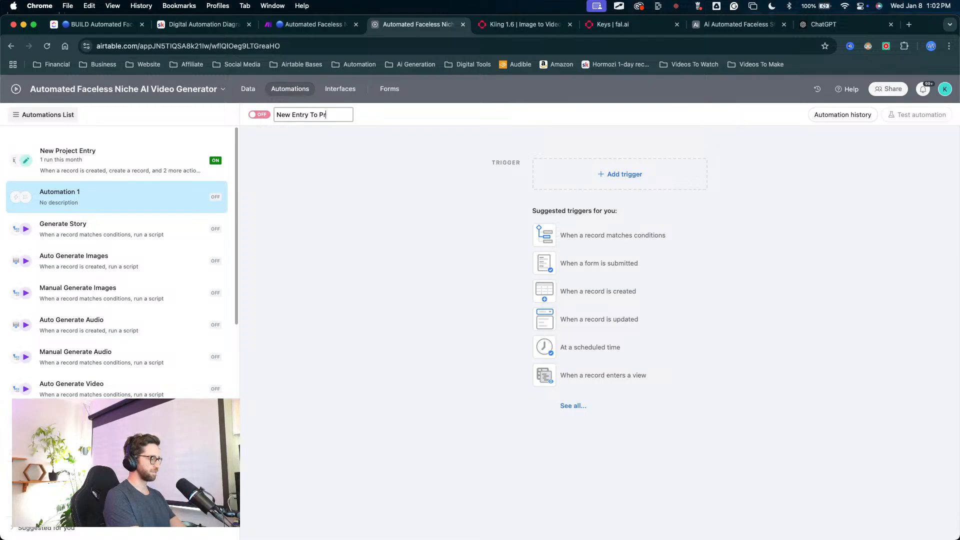
{"action": "type", "text": "ohibted Lang"}
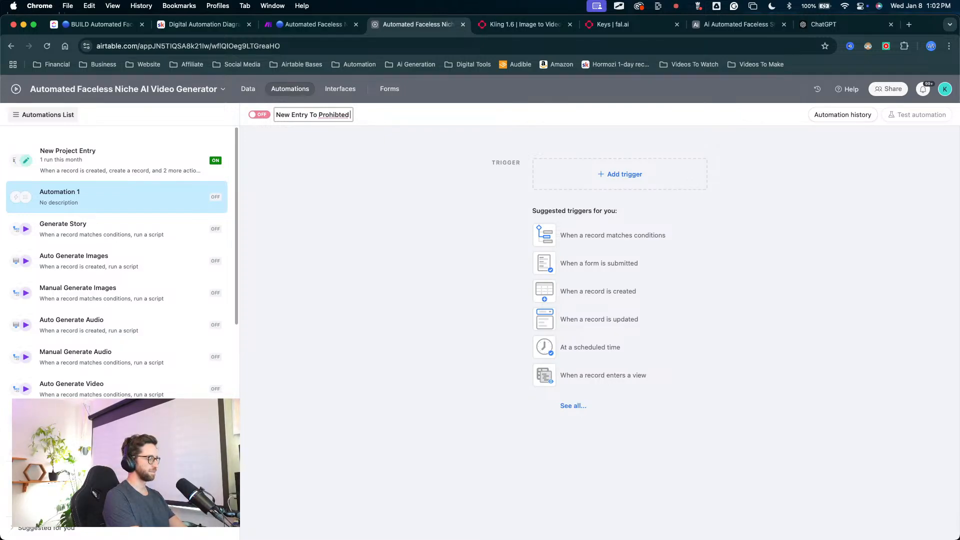
{"action": "key", "text": "BackSpace"}
{"action": "key", "text": "BackSpace"}
{"action": "key", "text": "BackSpace"}
{"action": "key", "text": "BackSpace"}
{"action": "key", "text": "BackSpace"}
{"action": "key", "text": "BackSpace"}
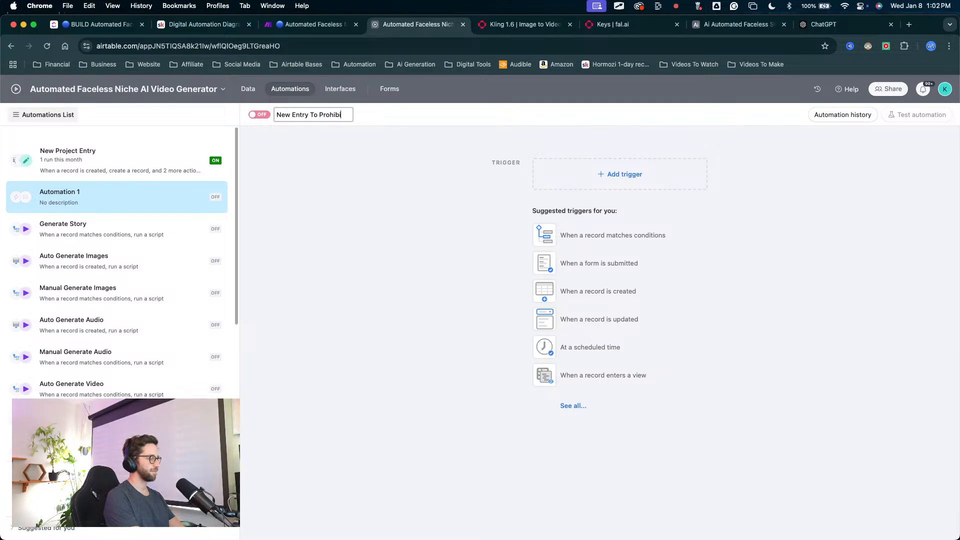
{"action": "type", "text": "ted Langu"}
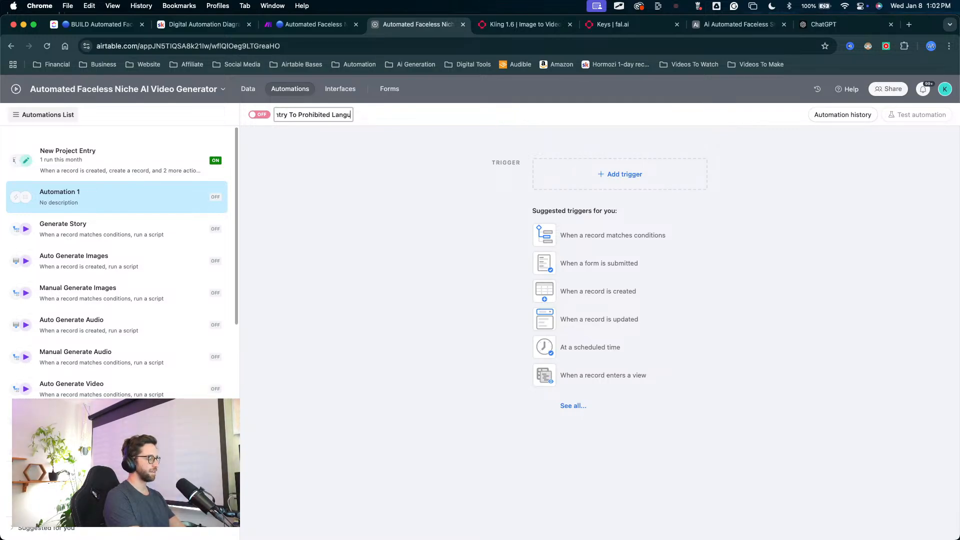
{"action": "type", "text": "age L"}
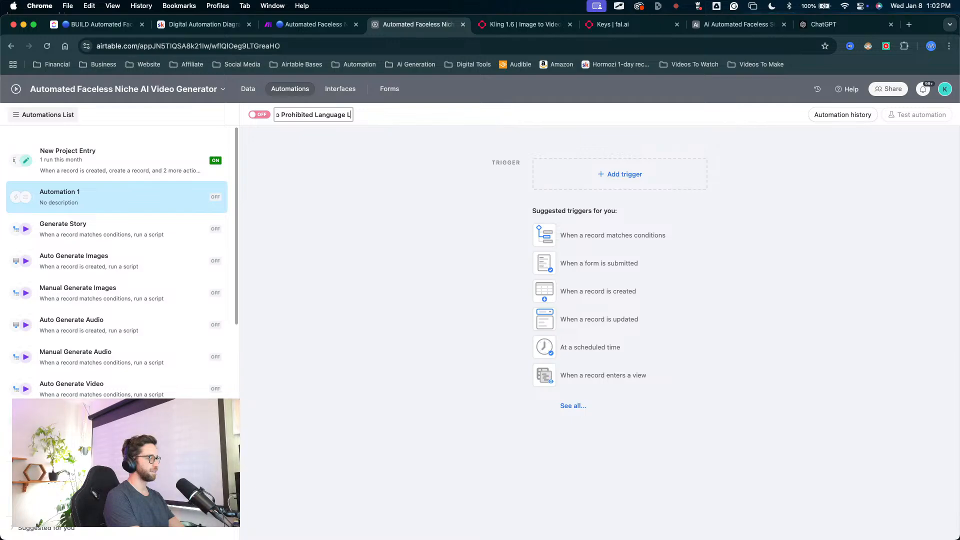
{"action": "type", "text": "ist"}
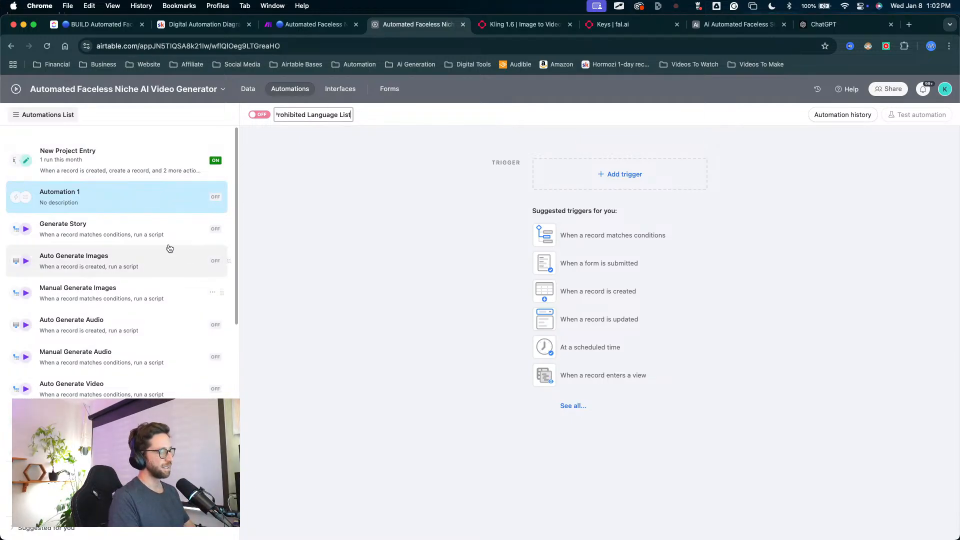
{"action": "left_click", "coordinate": [329, 243]}
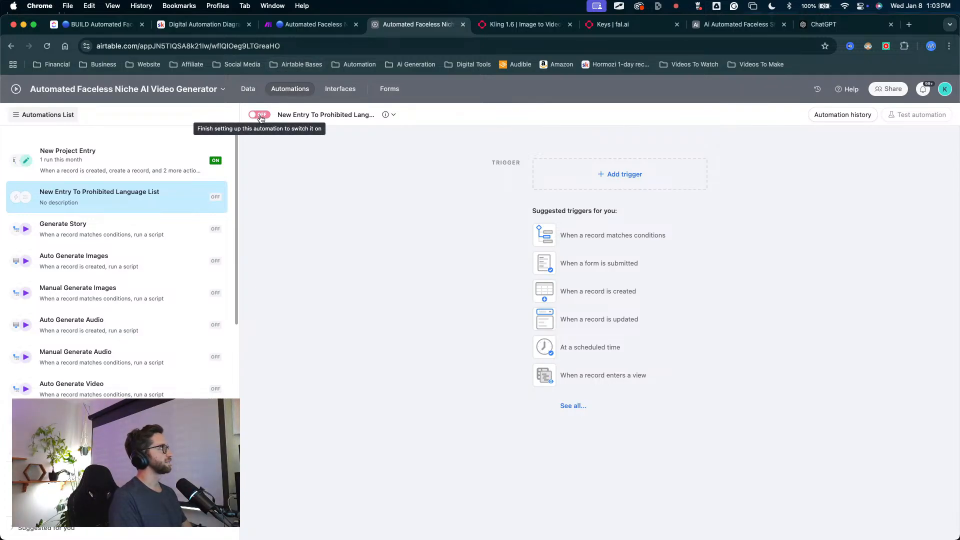
Step: Set the automation to trigger when a record is created in the Prohibited Language List table
{"action": "left_click", "coordinate": [639, 177]}
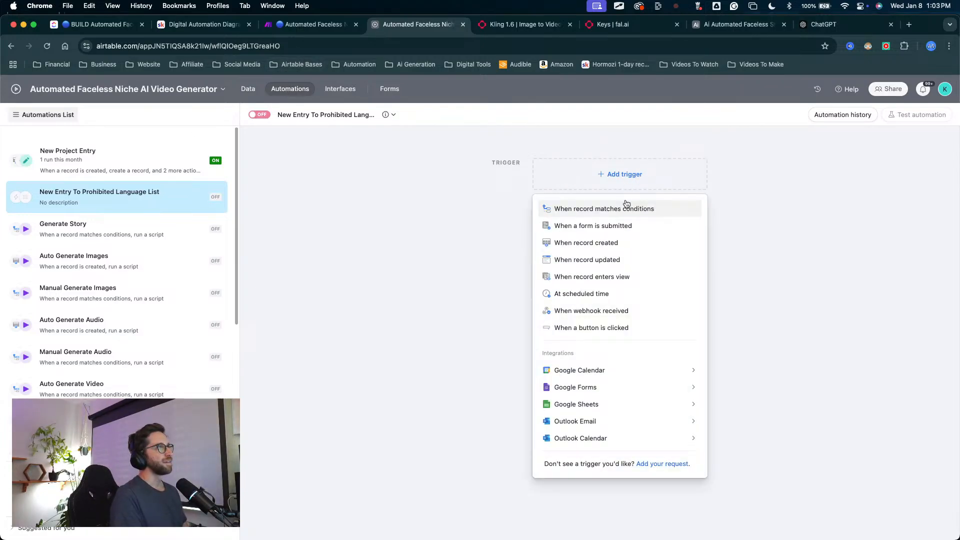
{"action": "left_click", "coordinate": [598, 243]}
{"action": "left_click", "coordinate": [766, 255]}
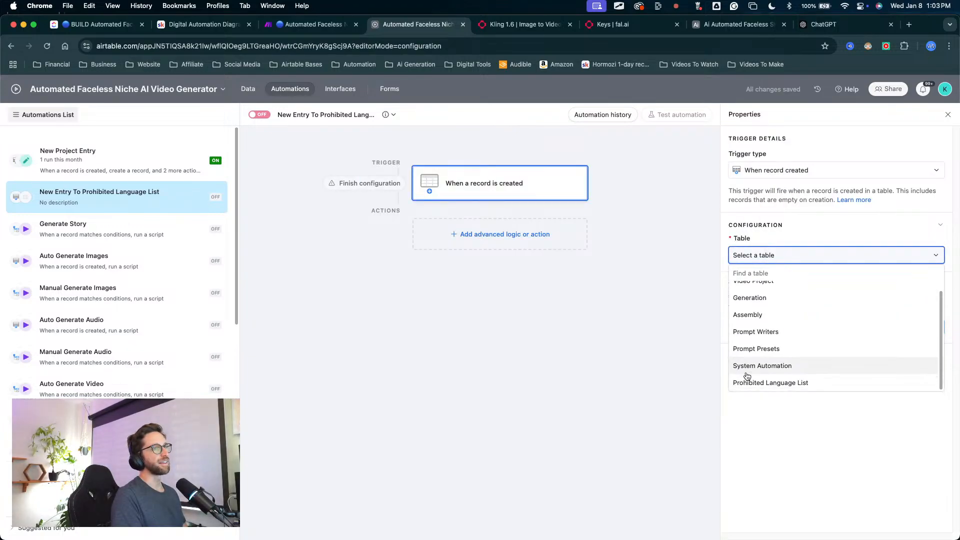
{"action": "left_click", "coordinate": [750, 382]}
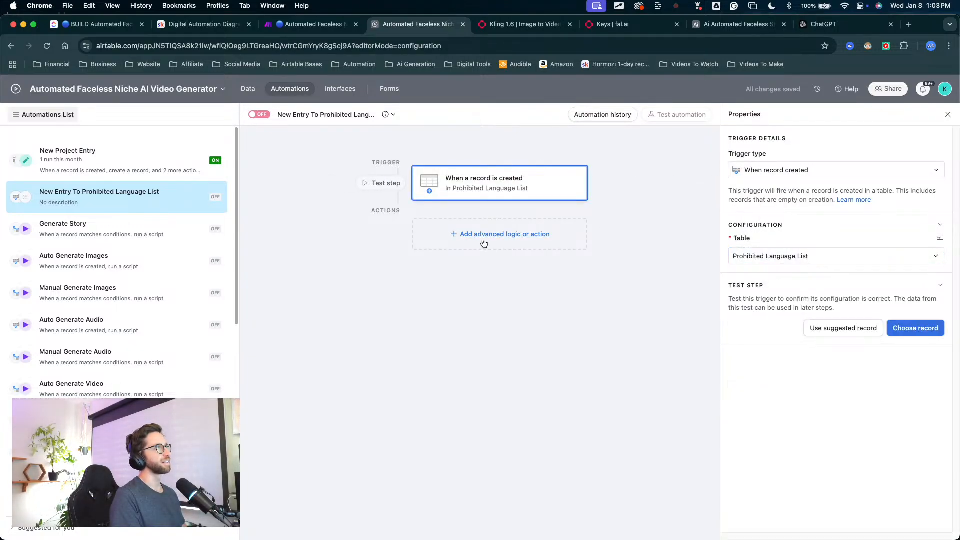
Step: Add a Find records action to the automation with the description "Get System"
{"action": "left_click", "coordinate": [484, 235]}
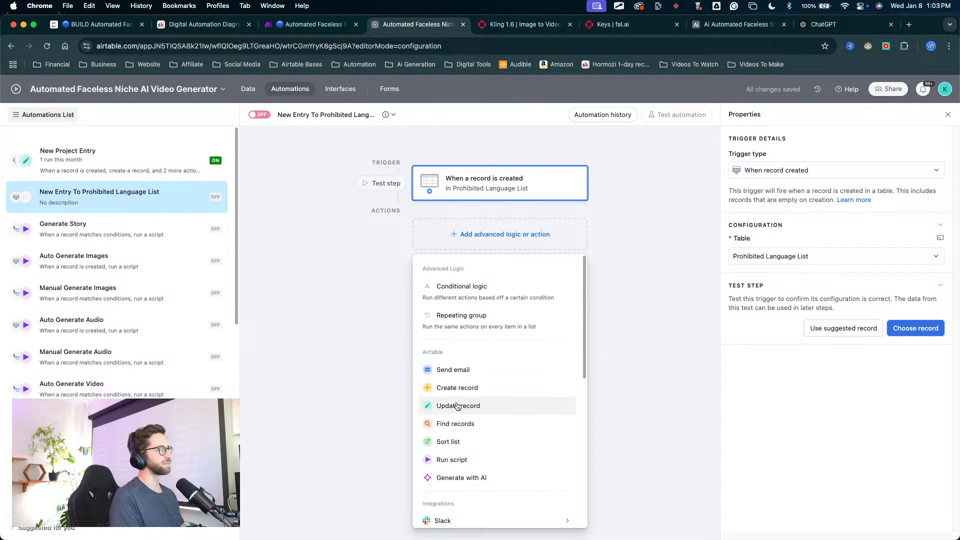
{"action": "left_click", "coordinate": [453, 424]}
{"action": "left_click", "coordinate": [771, 255]}
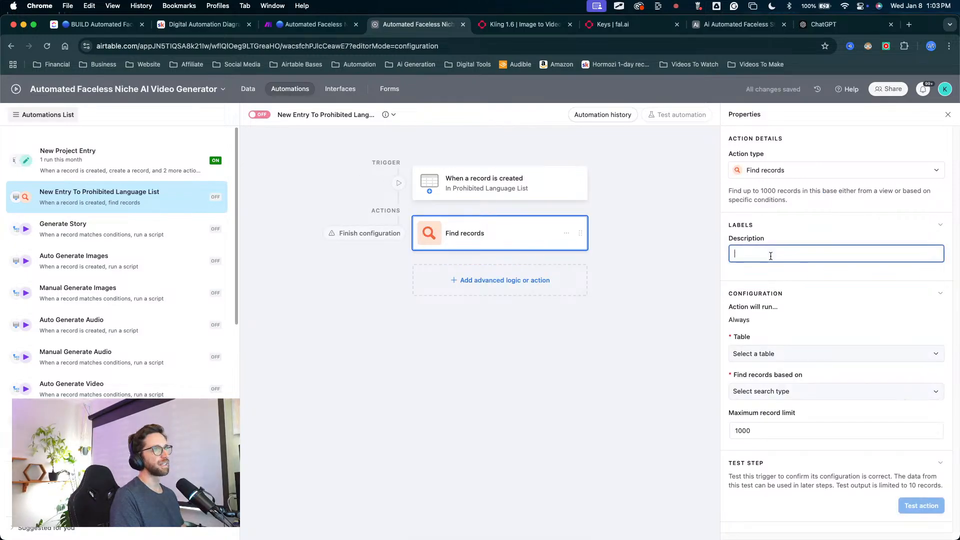
{"action": "type", "text": "Get"}
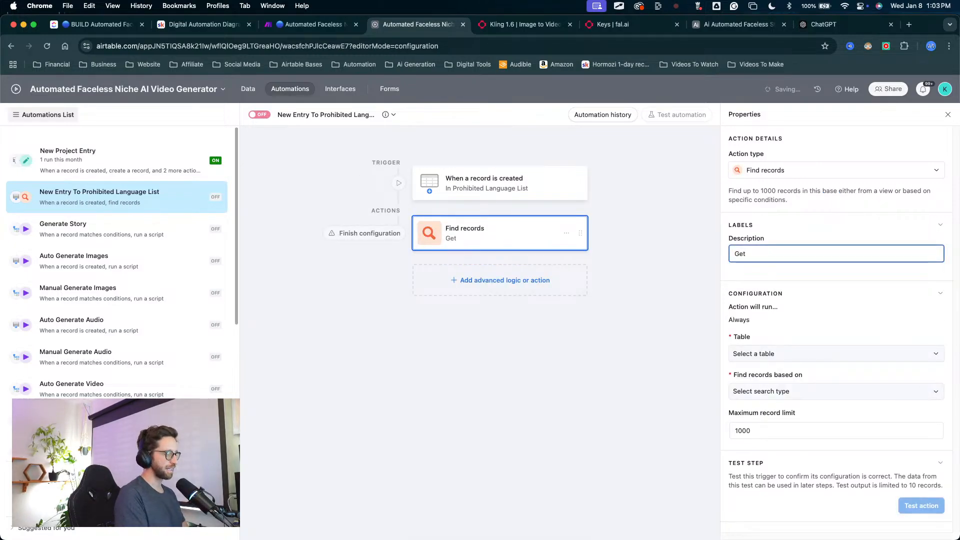
{"action": "type", "text": " Sy"}
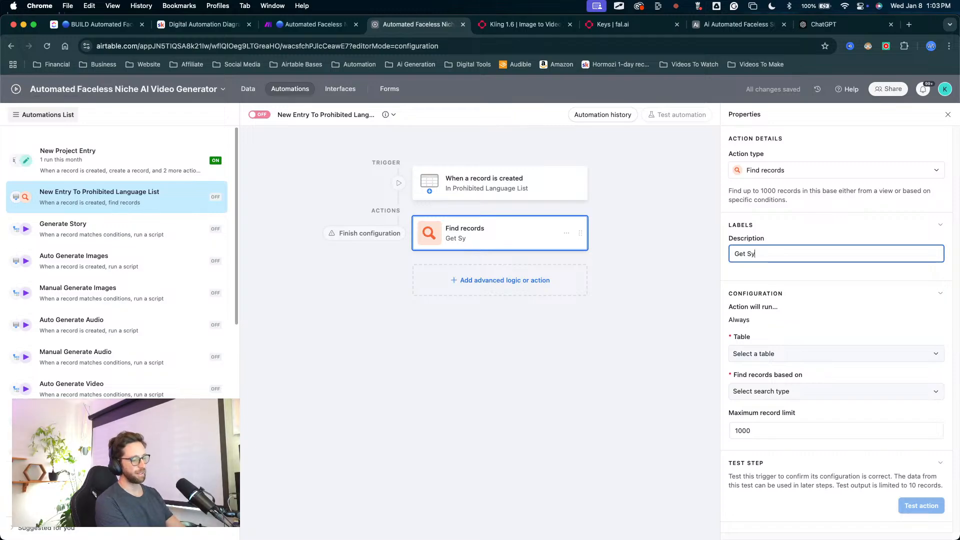
{"action": "type", "text": "stem"}
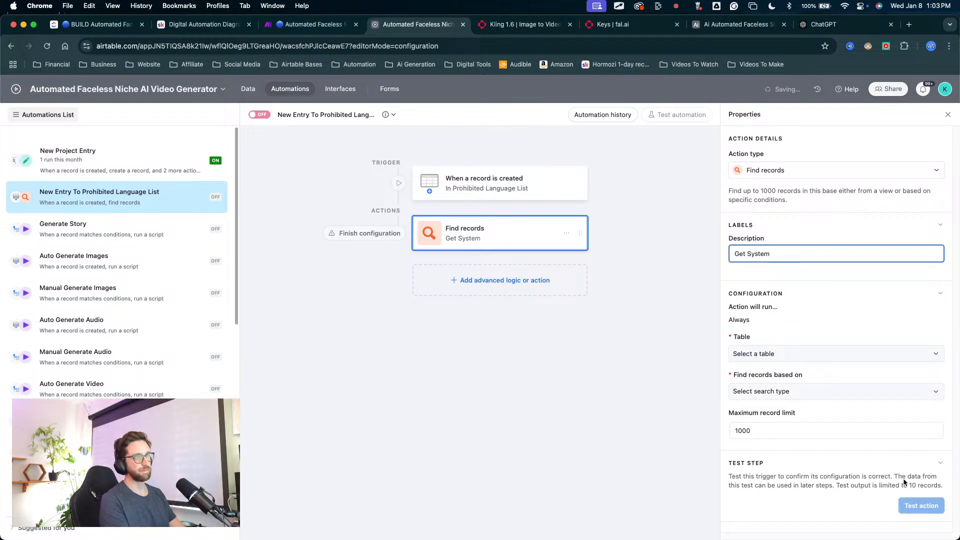
Step: Make the Get System action search the System Automation table by condition, using the Record ID field with the "is" operator
{"action": "left_click", "coordinate": [760, 354]}
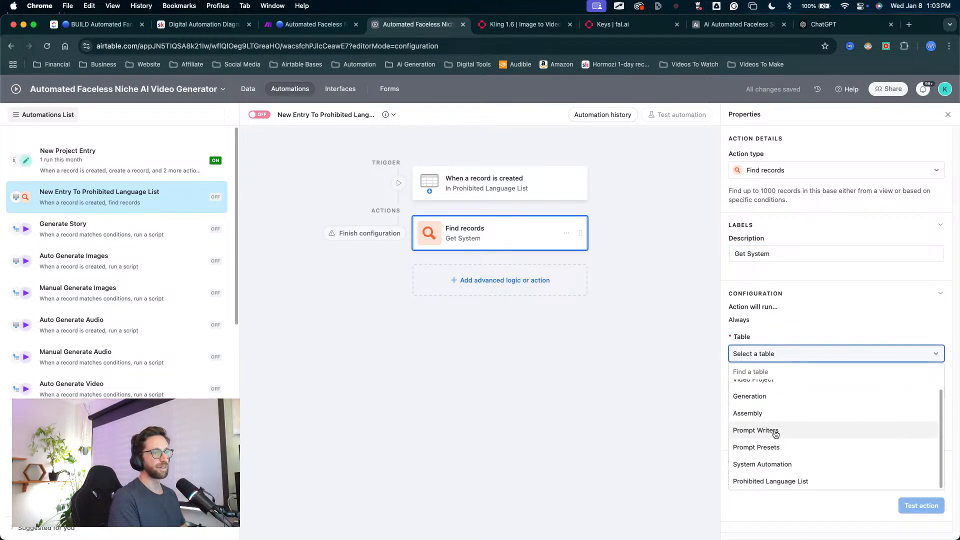
{"action": "left_click", "coordinate": [762, 464]}
{"action": "left_click", "coordinate": [764, 393]}
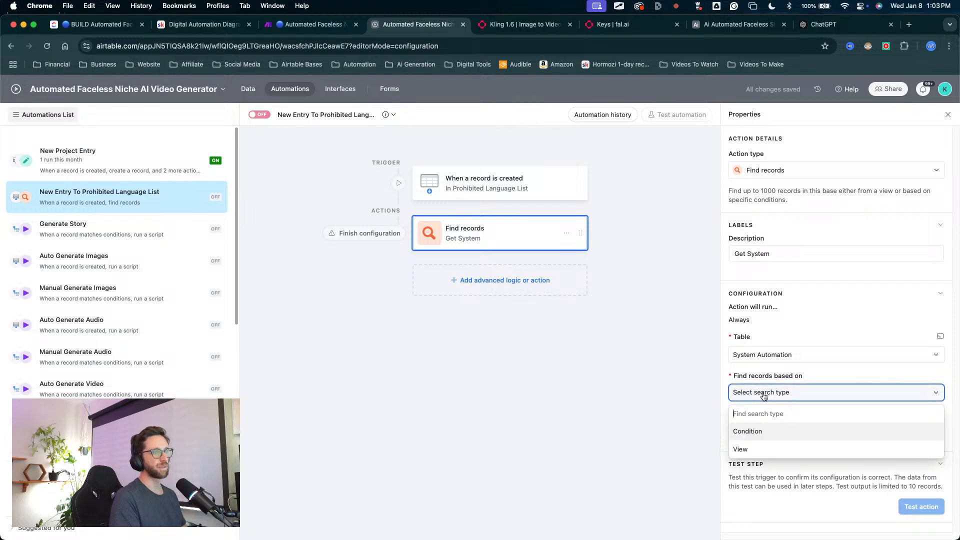
{"action": "left_click", "coordinate": [752, 431]}
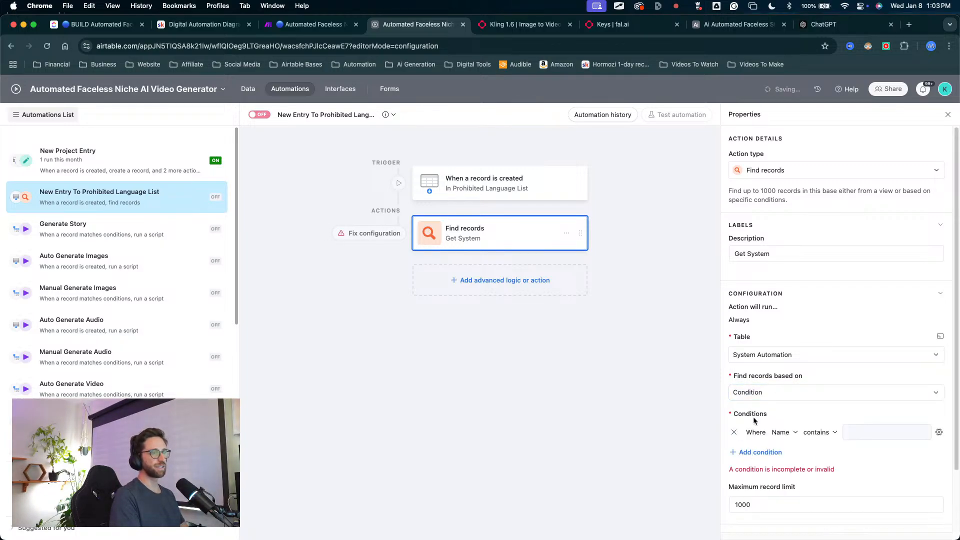
{"action": "left_click", "coordinate": [781, 432]}
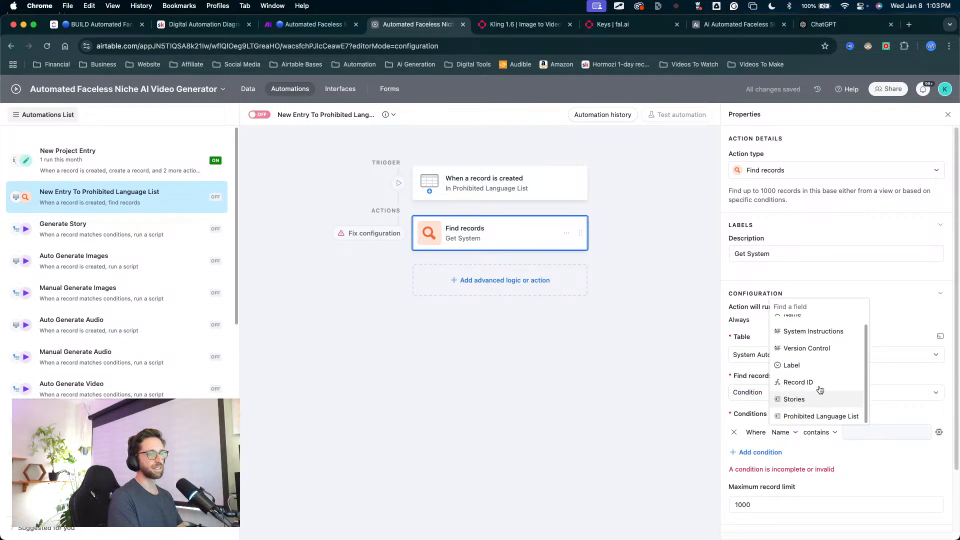
{"action": "left_click", "coordinate": [798, 383]}
{"action": "left_click", "coordinate": [830, 432]}
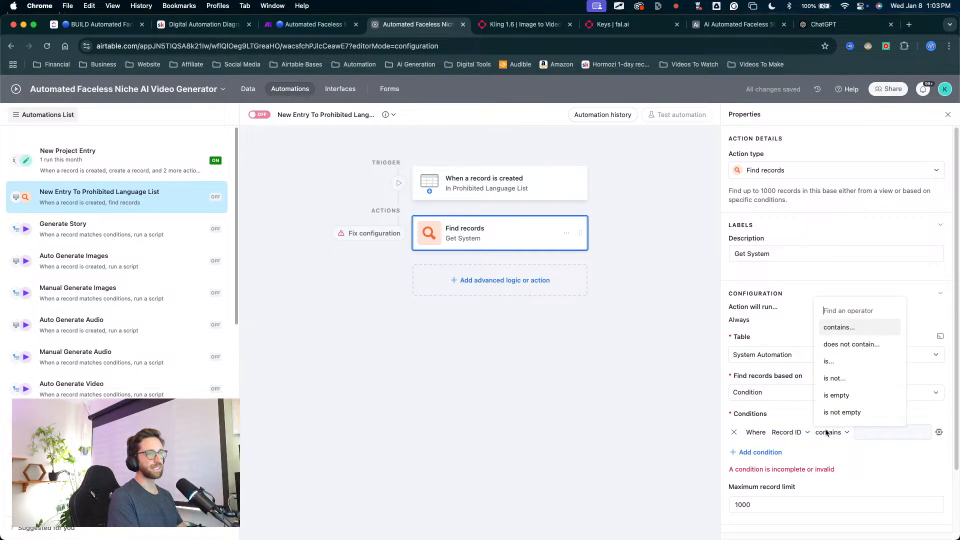
{"action": "left_click", "coordinate": [830, 361]}
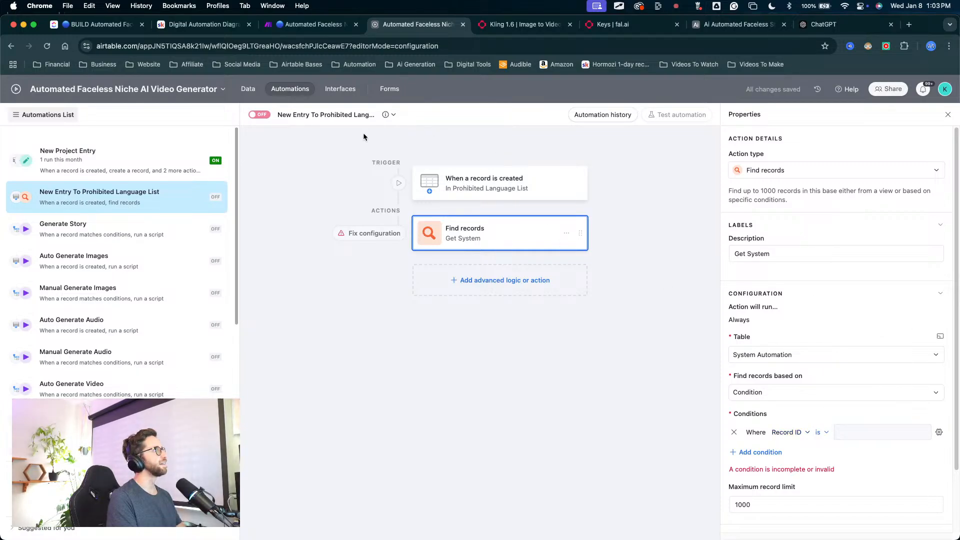
Step: Copy the System record's Record ID from the System Automation table and set it as the value of the Get System action's condition
{"action": "left_click", "coordinate": [252, 94]}
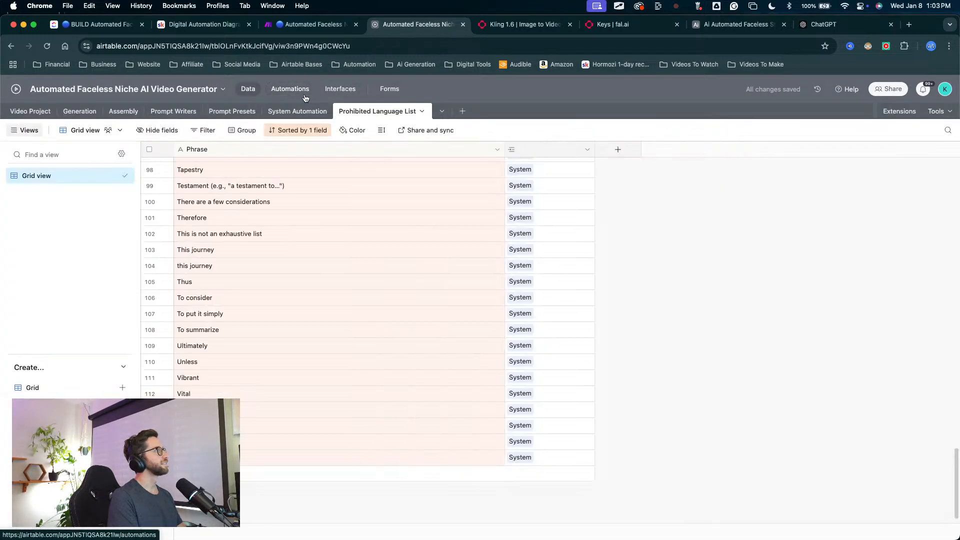
{"action": "left_click", "coordinate": [293, 111]}
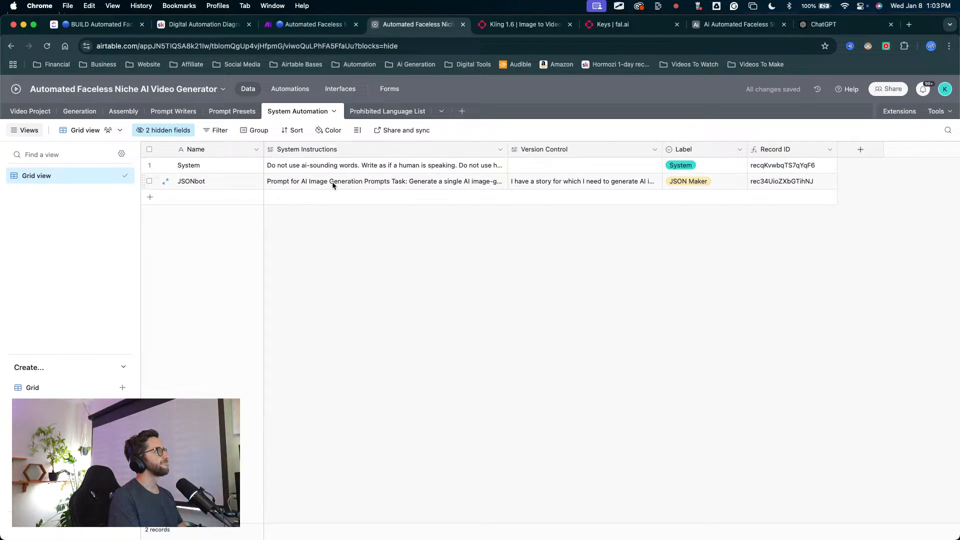
{"action": "left_click", "coordinate": [756, 170]}
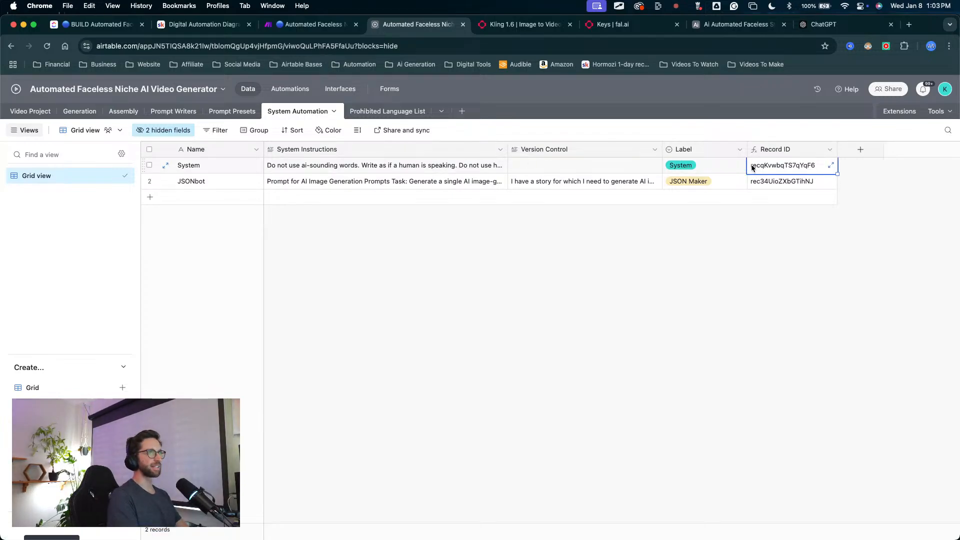
{"action": "left_click", "coordinate": [302, 92]}
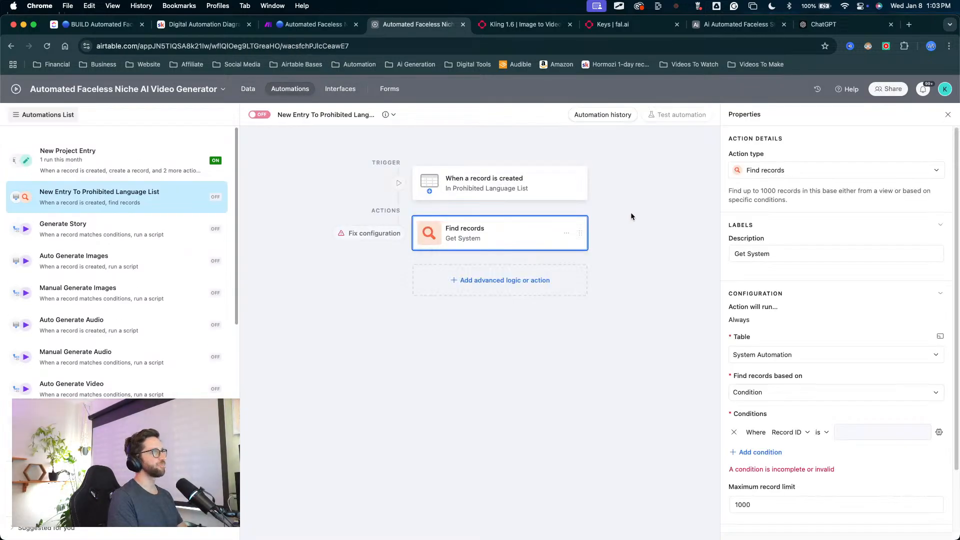
{"action": "left_click", "coordinate": [580, 193]}
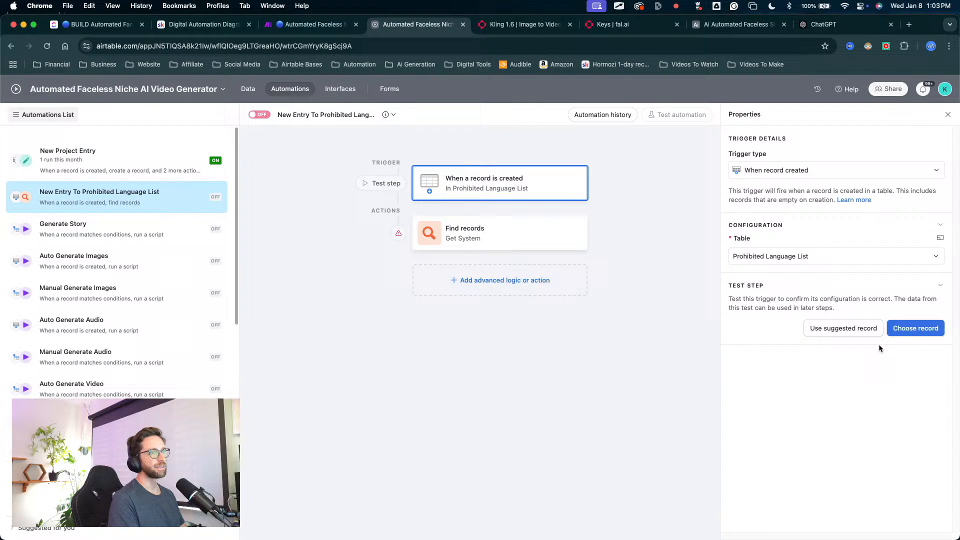
{"action": "left_click", "coordinate": [569, 244]}
{"action": "left_click", "coordinate": [846, 433]}
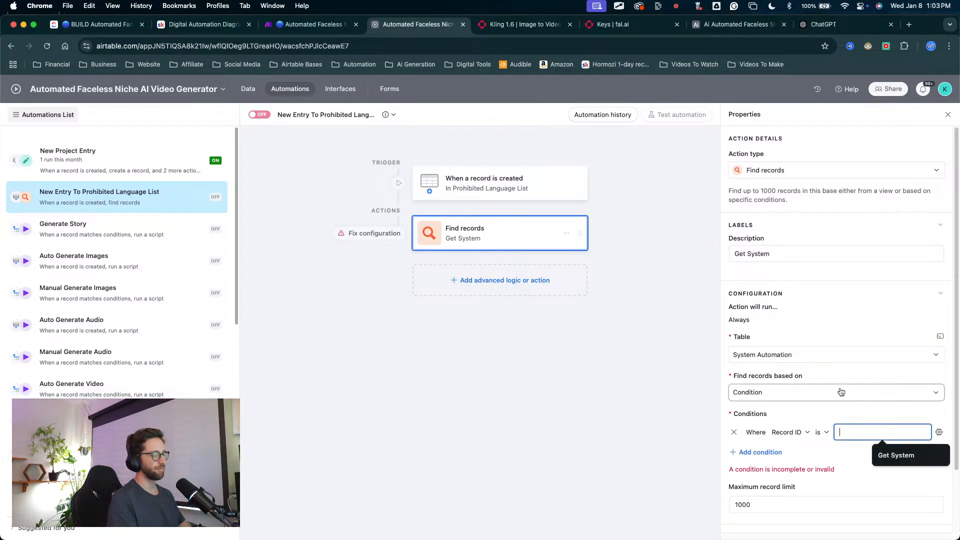
{"action": "type", "text": "recqKvwbqTS7gYqF6"}
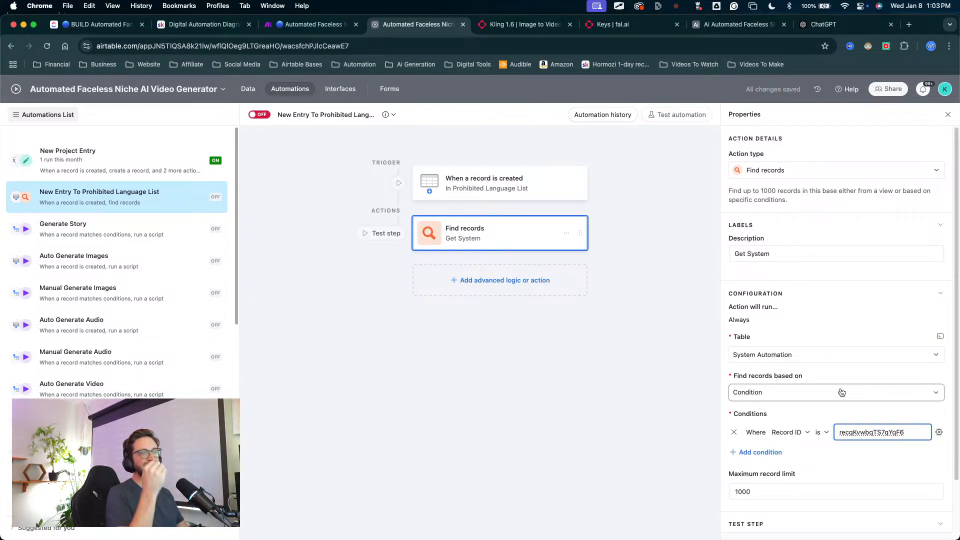
{"action": "left_click", "coordinate": [507, 346]}
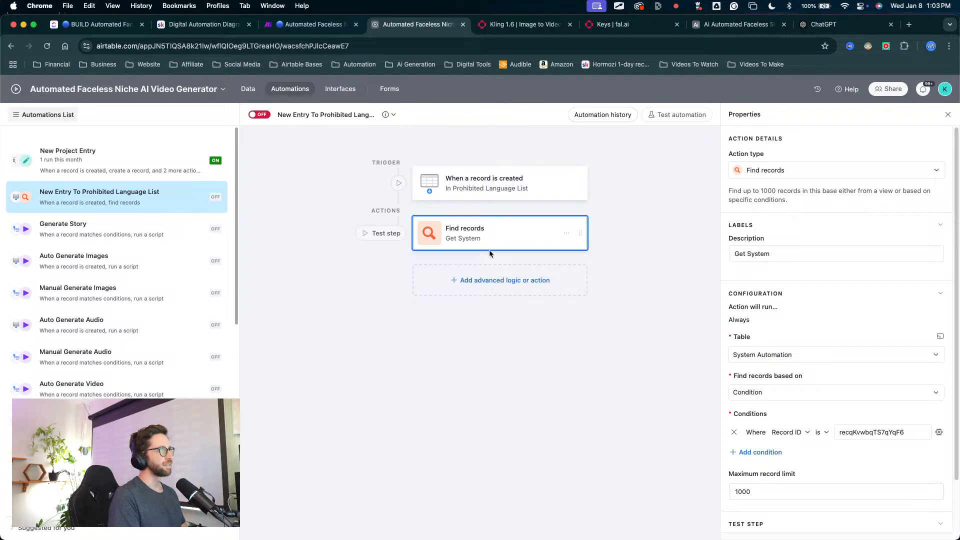
Step: Add an Update record action for the Prohibited Language List table, using the trigger's Airtable record ID as its Record ID
{"action": "left_click", "coordinate": [493, 273]}
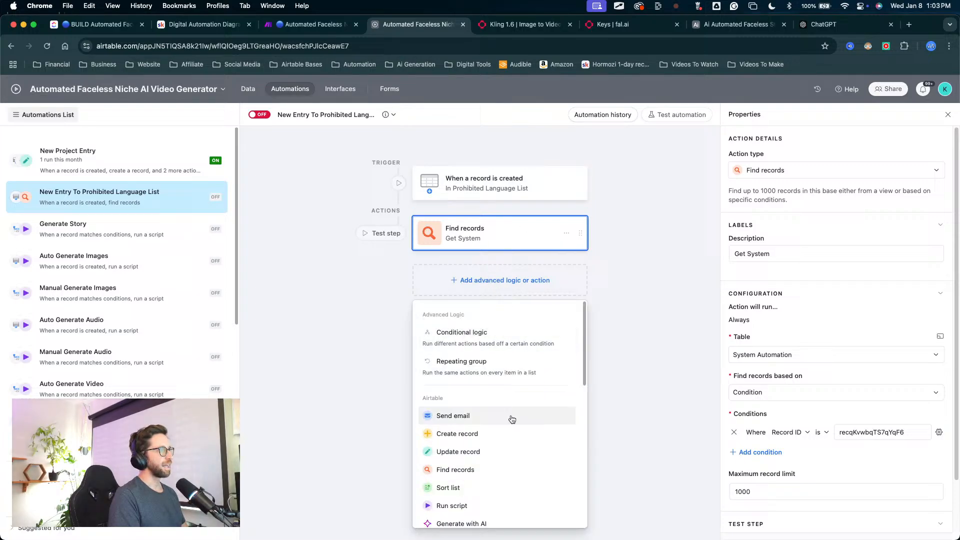
{"action": "left_click", "coordinate": [466, 451]}
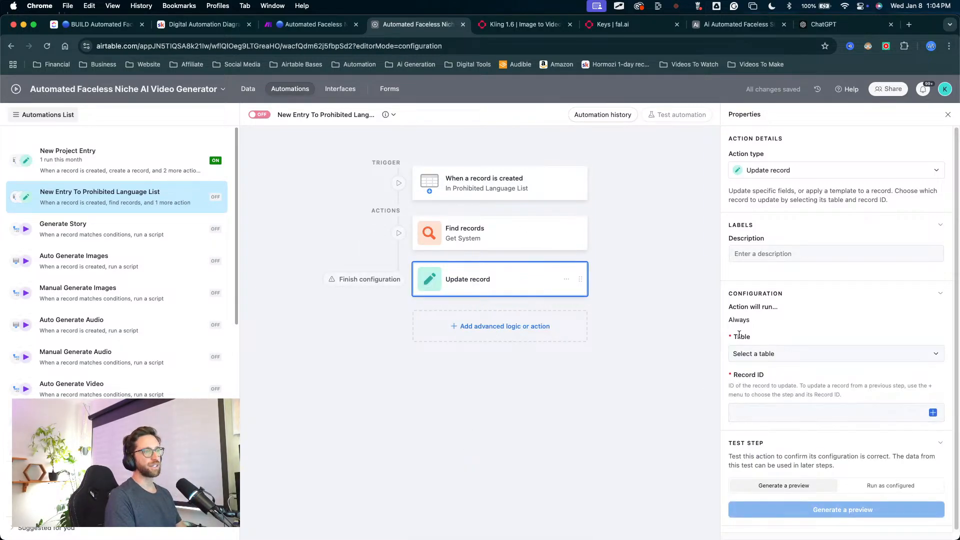
{"action": "left_click", "coordinate": [750, 354]}
{"action": "scroll", "coordinate": [773, 414], "scroll_direction": "down", "scroll_amount": 1}
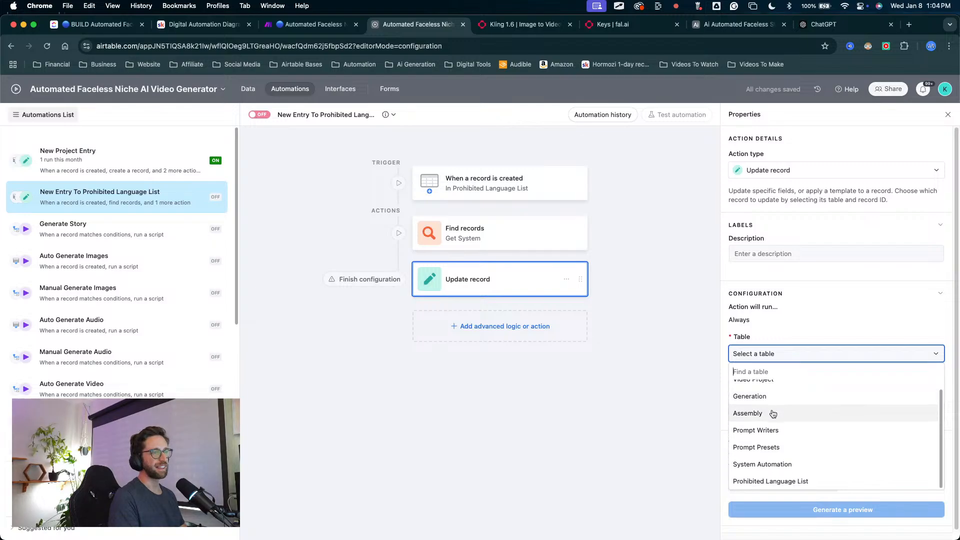
{"action": "left_click", "coordinate": [759, 479]}
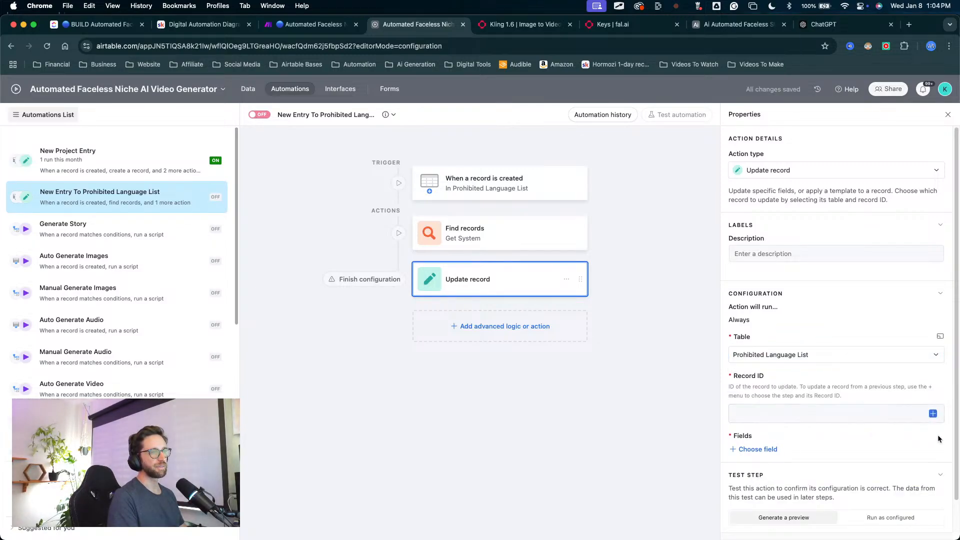
{"action": "left_click", "coordinate": [930, 415]}
{"action": "left_click", "coordinate": [840, 395]}
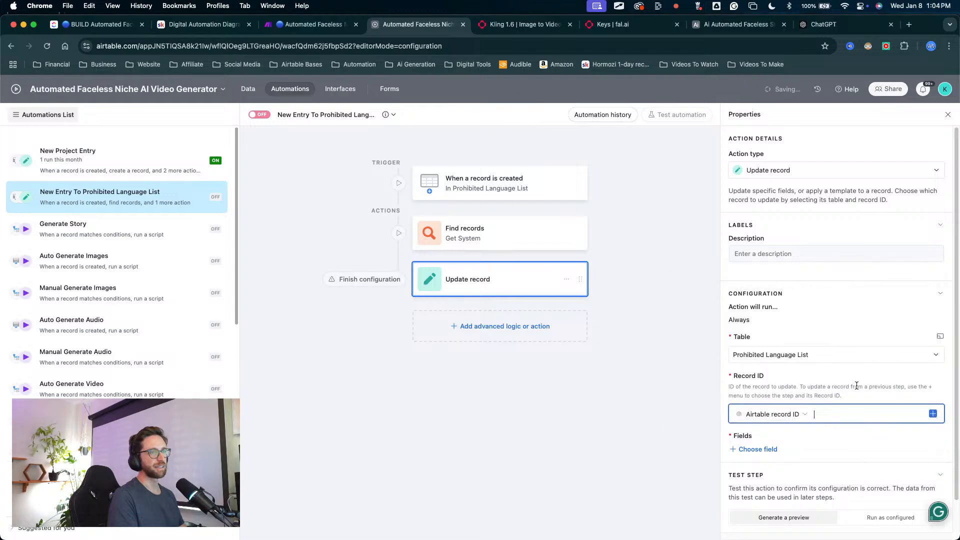
Step: Make the update fill the System Automation field with the list of Record ID values from Get System, and turn the automation on
{"action": "left_click", "coordinate": [775, 448]}
{"action": "scroll", "coordinate": [742, 459], "scroll_direction": "down", "scroll_amount": 1}
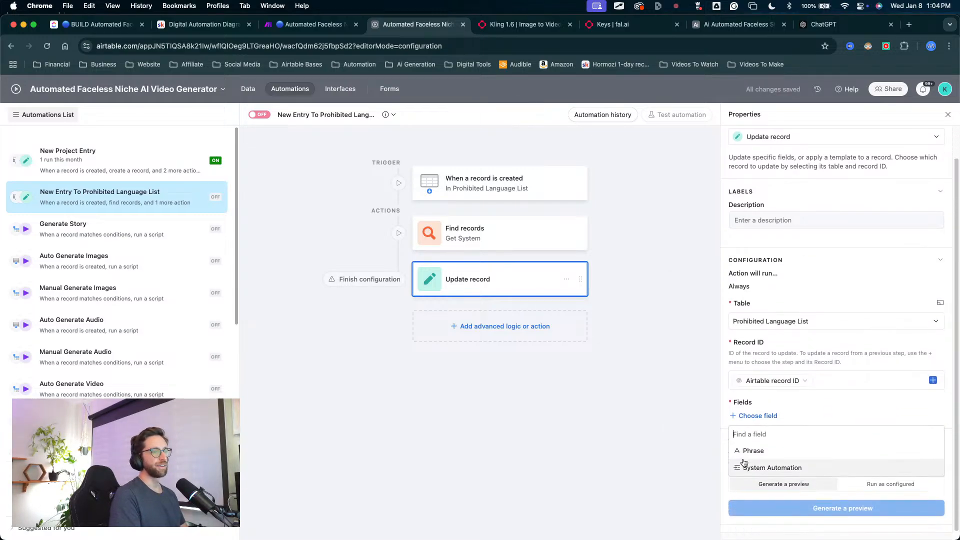
{"action": "left_click", "coordinate": [765, 468]}
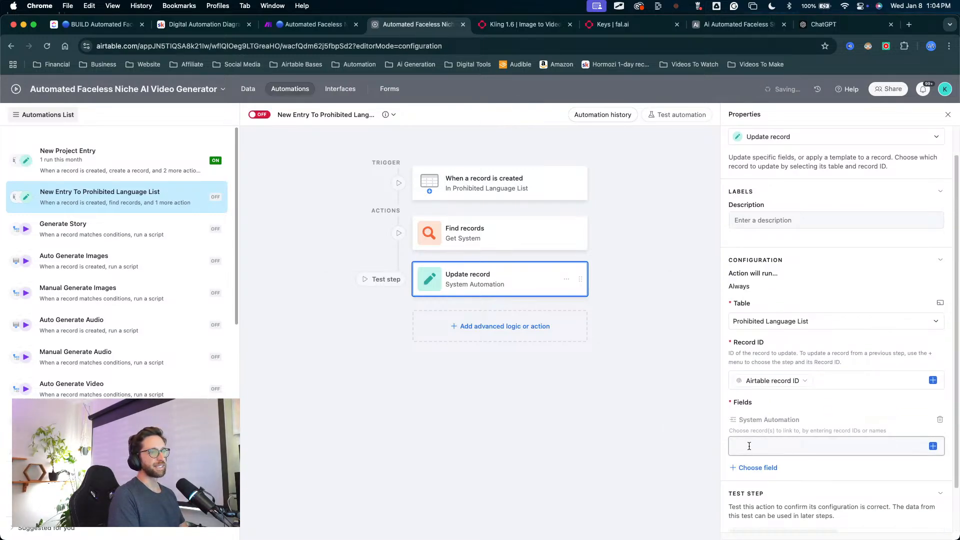
{"action": "left_click", "coordinate": [933, 446]}
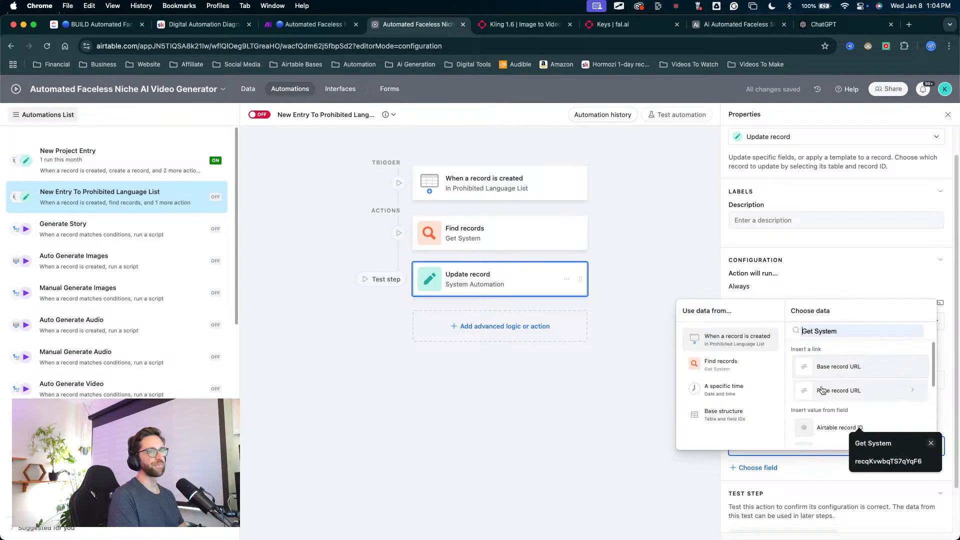
{"action": "left_click", "coordinate": [734, 369]}
{"action": "scroll", "coordinate": [822, 378], "scroll_direction": "down", "scroll_amount": 6}
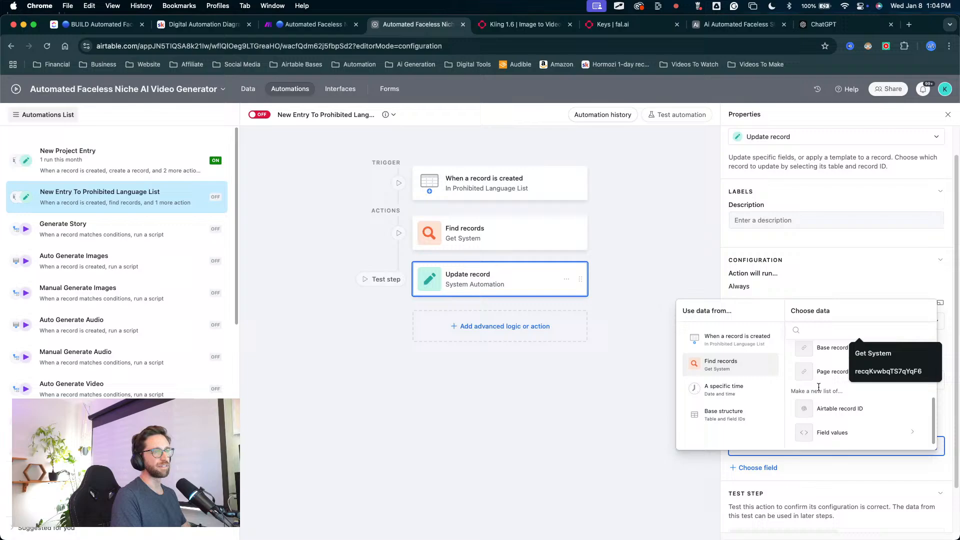
{"action": "left_click", "coordinate": [830, 432]}
{"action": "scroll", "coordinate": [828, 412], "scroll_direction": "down", "scroll_amount": 3}
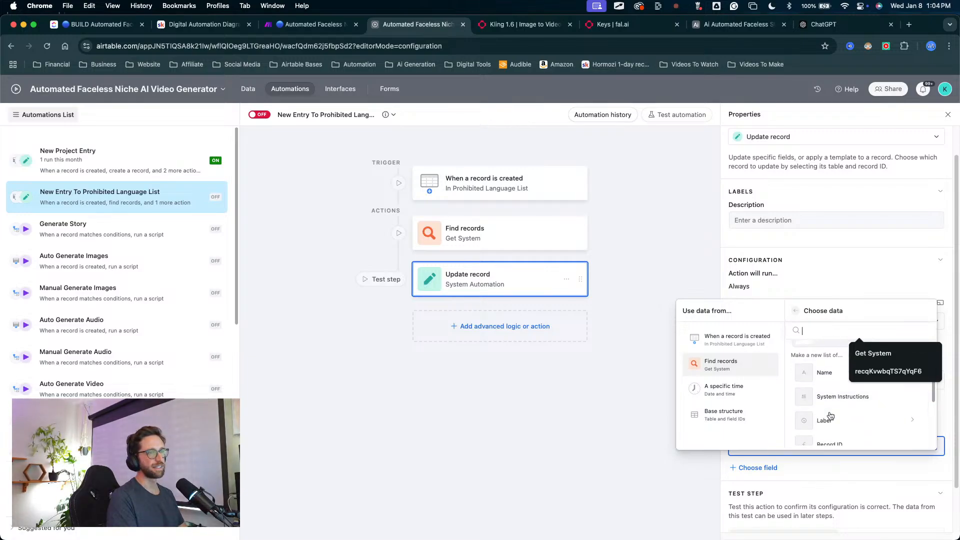
{"action": "left_click", "coordinate": [830, 415]}
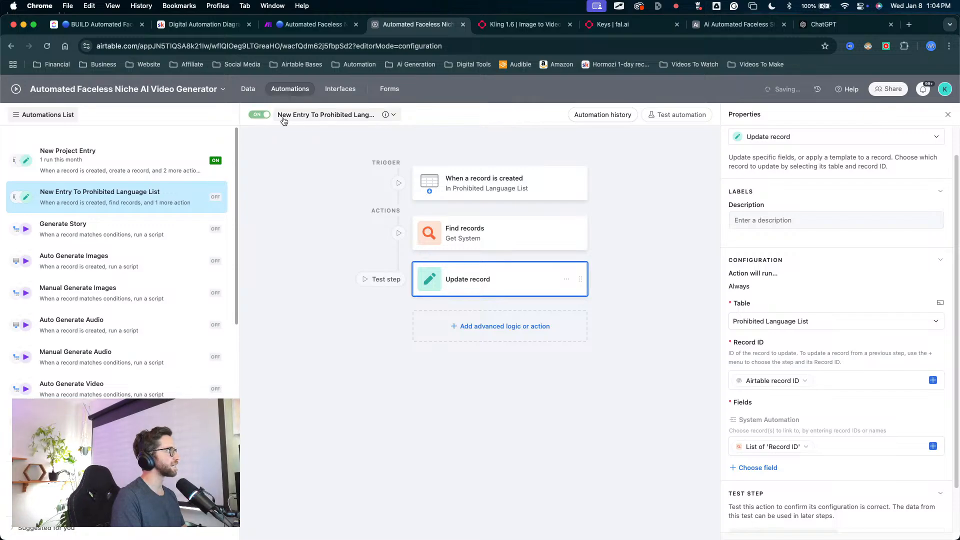
Step: Test the automation by adding a blank record to the Prohibited Language List table and checking its System Automation field
{"action": "left_click", "coordinate": [248, 88]}
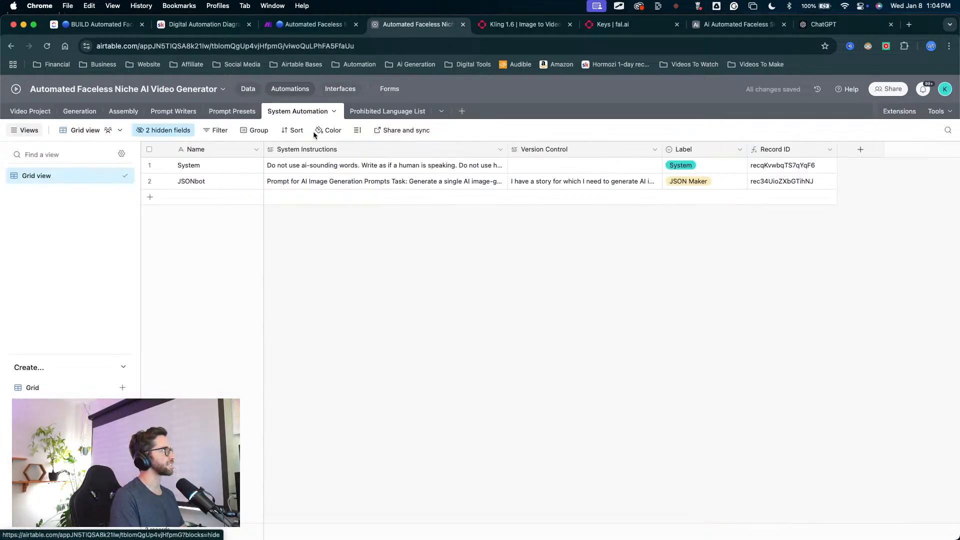
{"action": "left_click", "coordinate": [372, 111]}
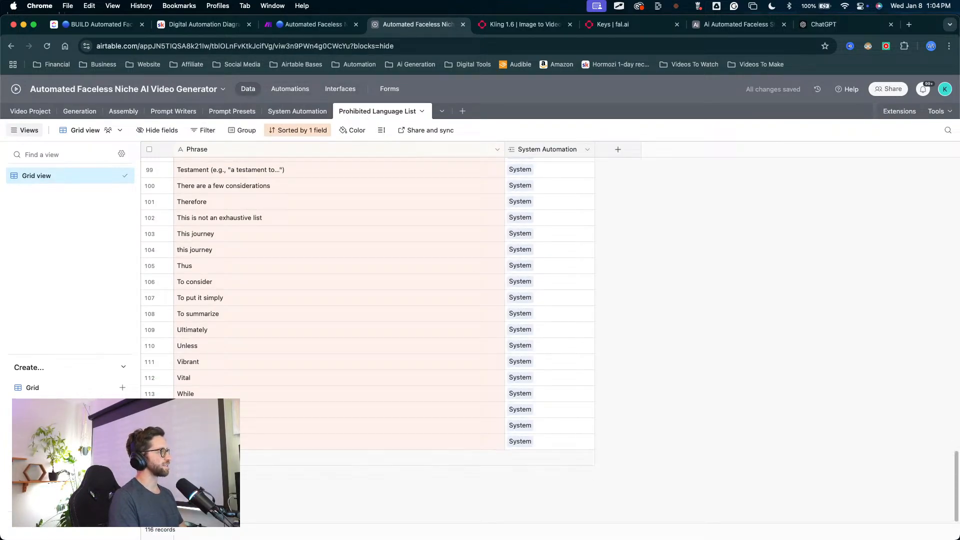
{"action": "left_click", "coordinate": [156, 457]}
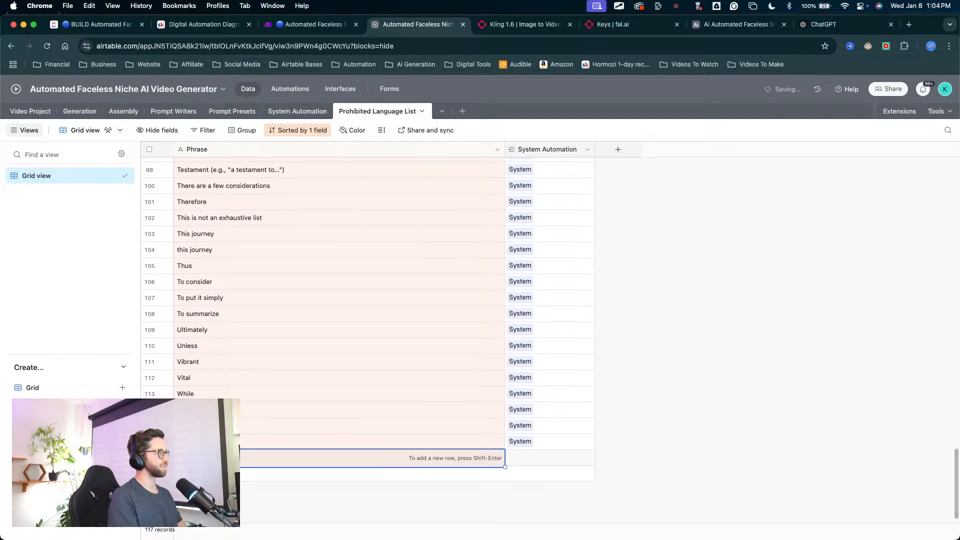
{"action": "left_click_drag", "start_coordinate": [723, 257], "coordinate": [566, 439]}
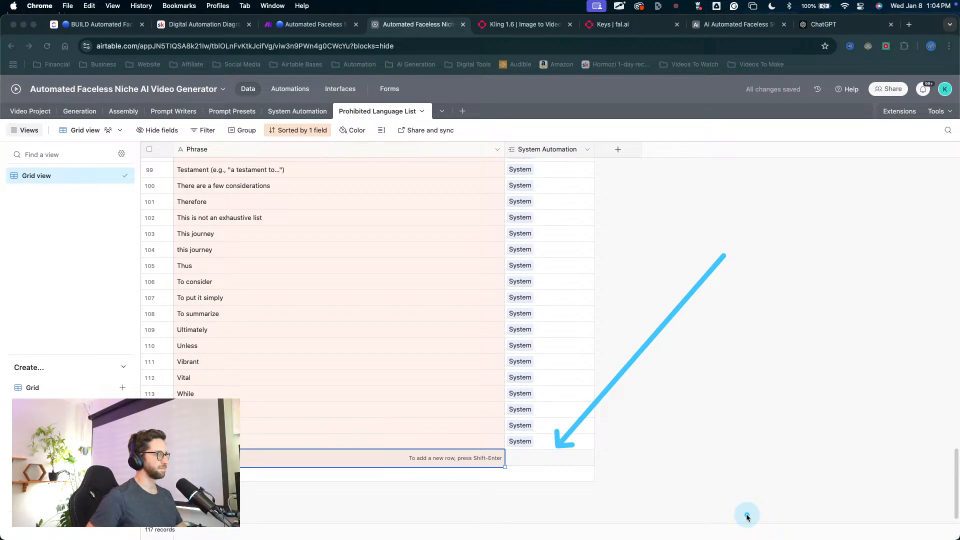
{"action": "key", "text": "Escape"}
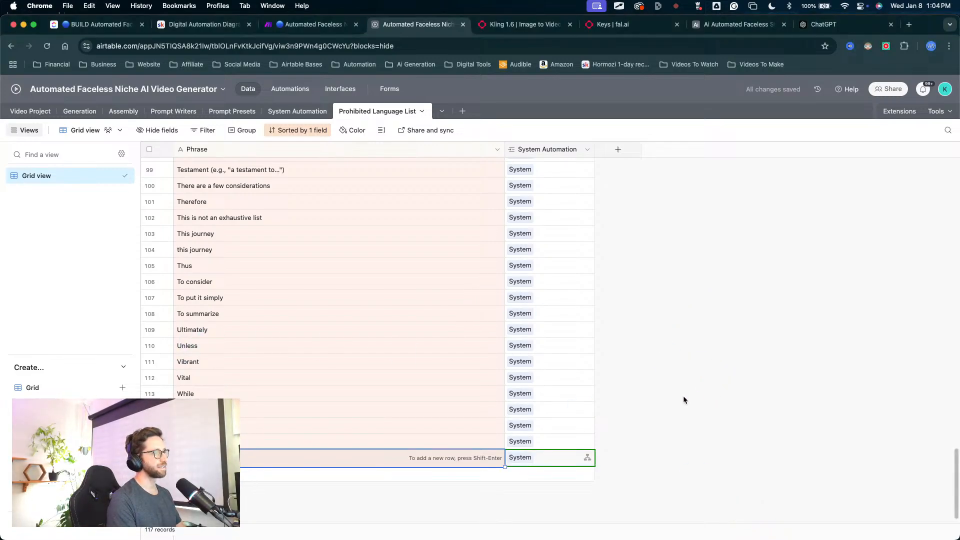
Step: Delete the blank test record from the Prohibited Language List table
{"action": "left_click", "coordinate": [323, 462]}
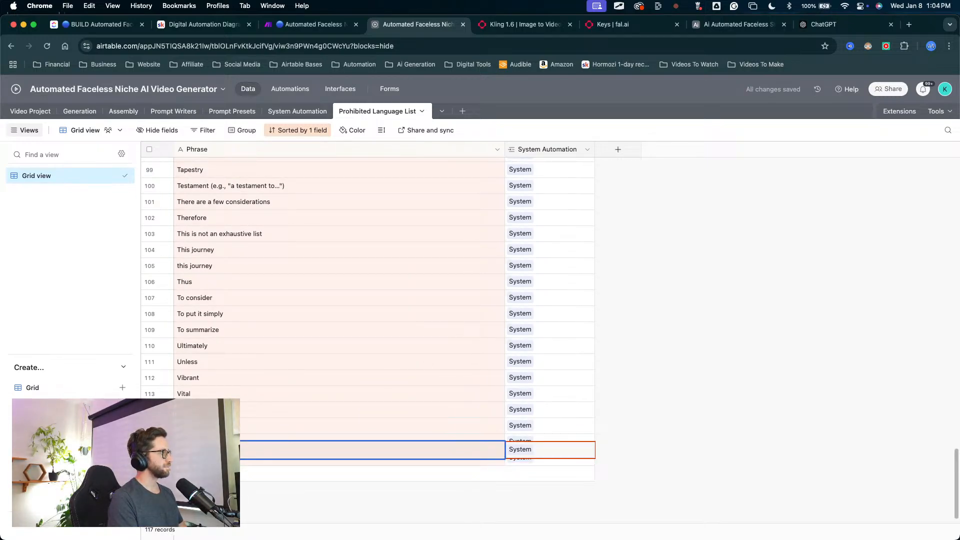
{"action": "right_click", "coordinate": [195, 453]}
{"action": "left_click", "coordinate": [491, 463]}
{"action": "left_click", "coordinate": [376, 495]}
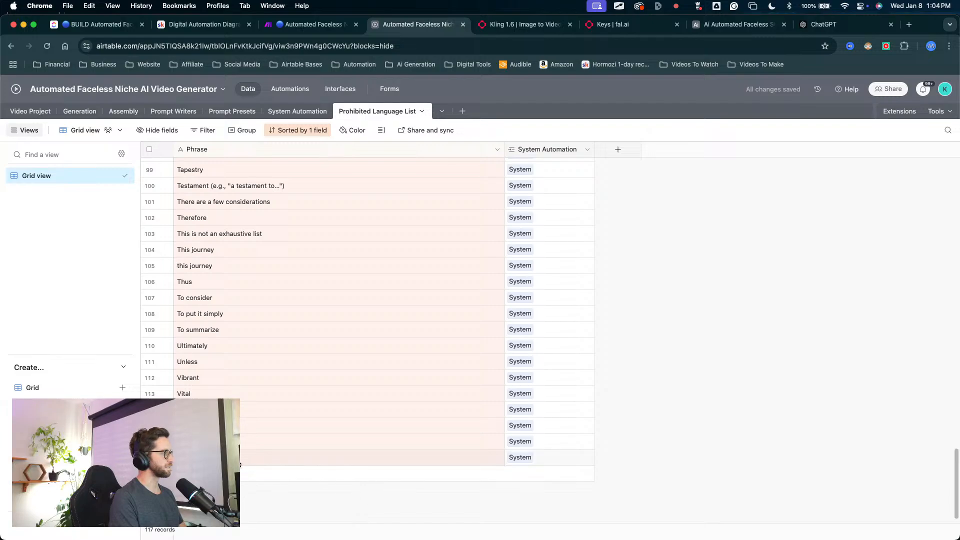
{"action": "scroll", "coordinate": [359, 325], "scroll_direction": "up", "scroll_amount": 20}
{"action": "scroll", "coordinate": [330, 227], "scroll_direction": "up", "scroll_amount": 6}
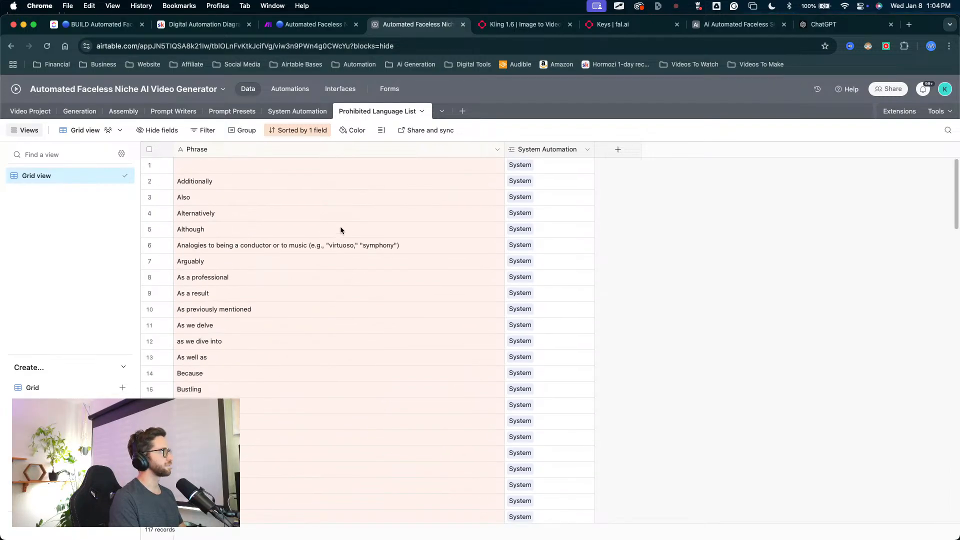
{"action": "right_click", "coordinate": [221, 164]}
{"action": "left_click", "coordinate": [263, 322]}
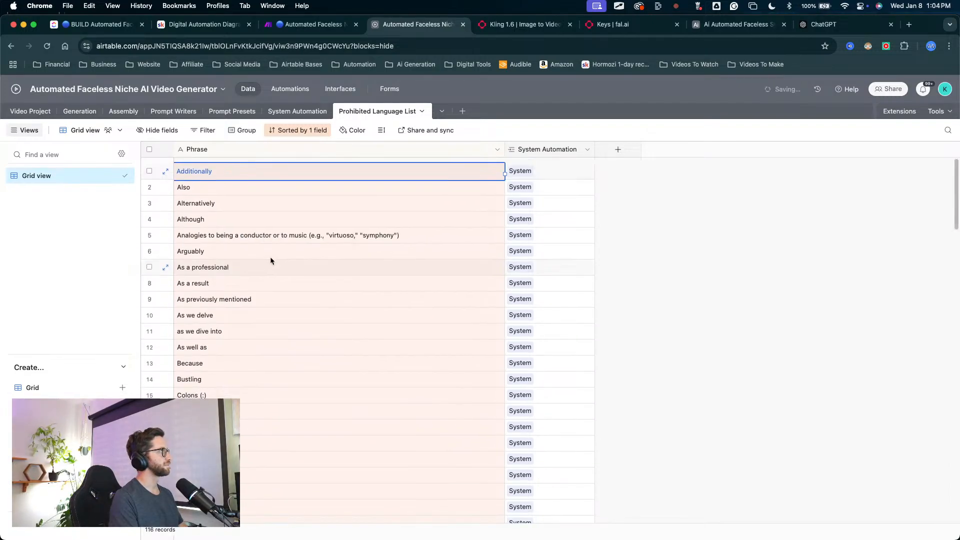
Step: Add a field to the System Automation table that links to multiple Prohibited Language List records, with a lookup field for Phrase
{"action": "left_click", "coordinate": [297, 111]}
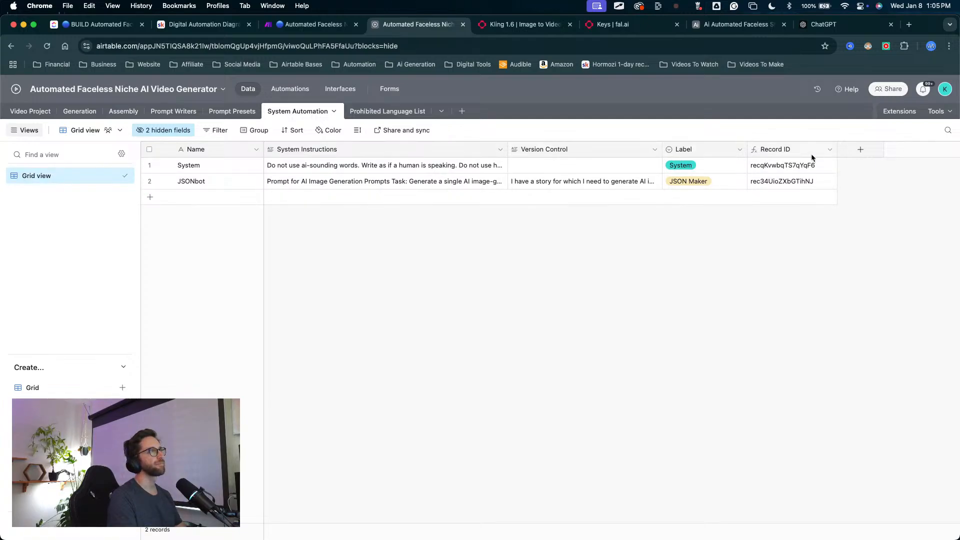
{"action": "left_click", "coordinate": [877, 151]}
{"action": "left_click", "coordinate": [761, 223]}
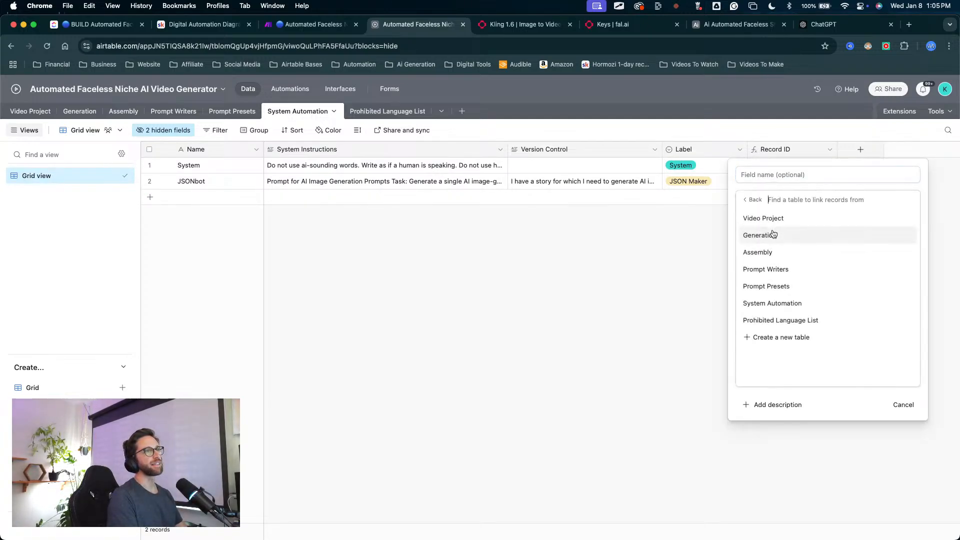
{"action": "left_click", "coordinate": [772, 319]}
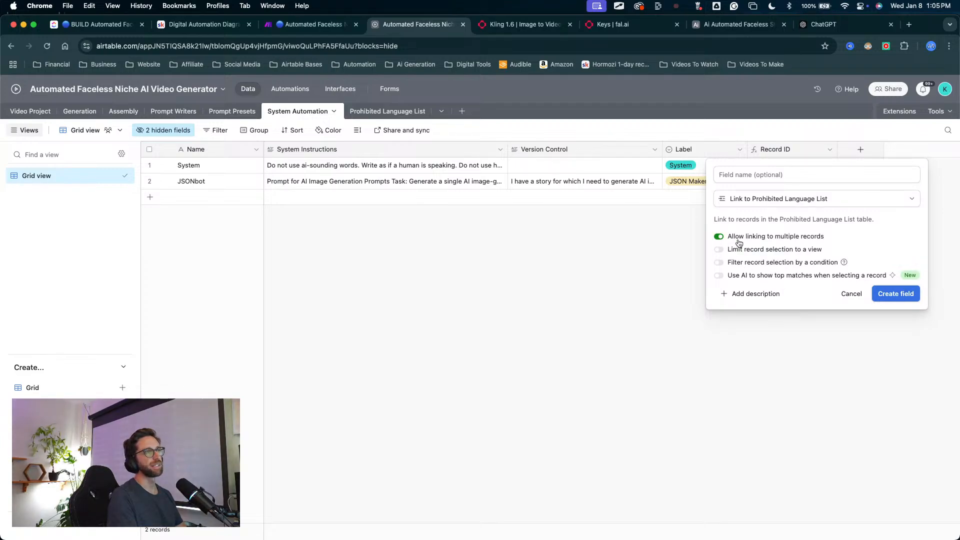
{"action": "left_click", "coordinate": [904, 298]}
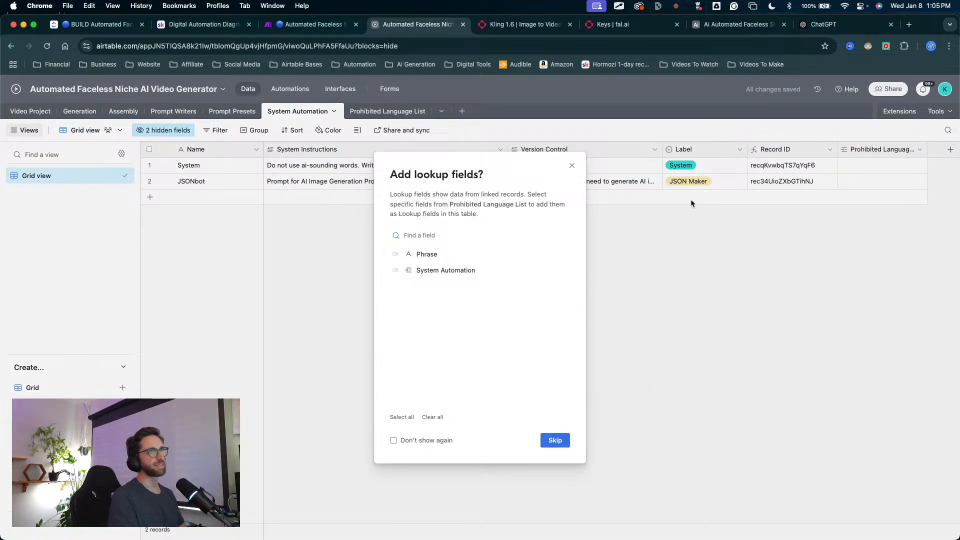
{"action": "left_click", "coordinate": [395, 255]}
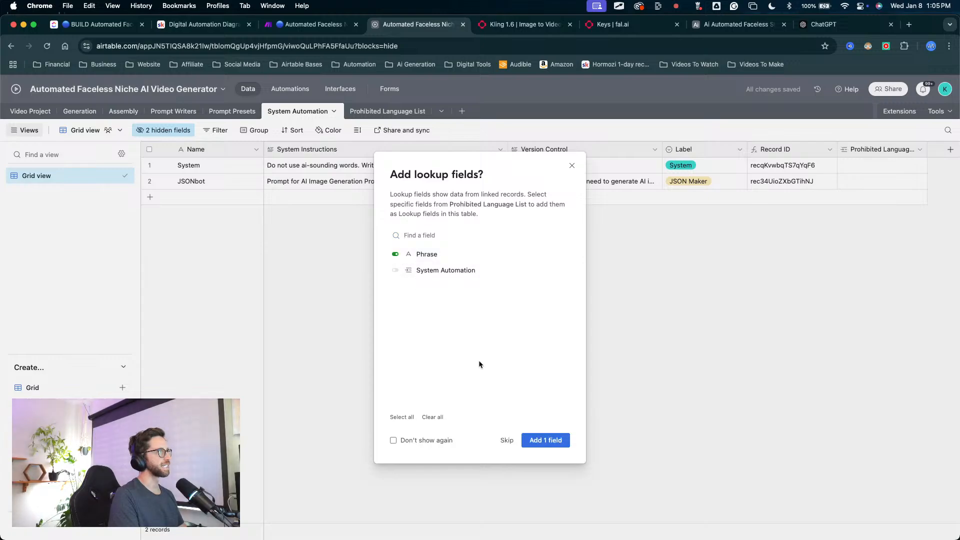
{"action": "left_click", "coordinate": [533, 433]}
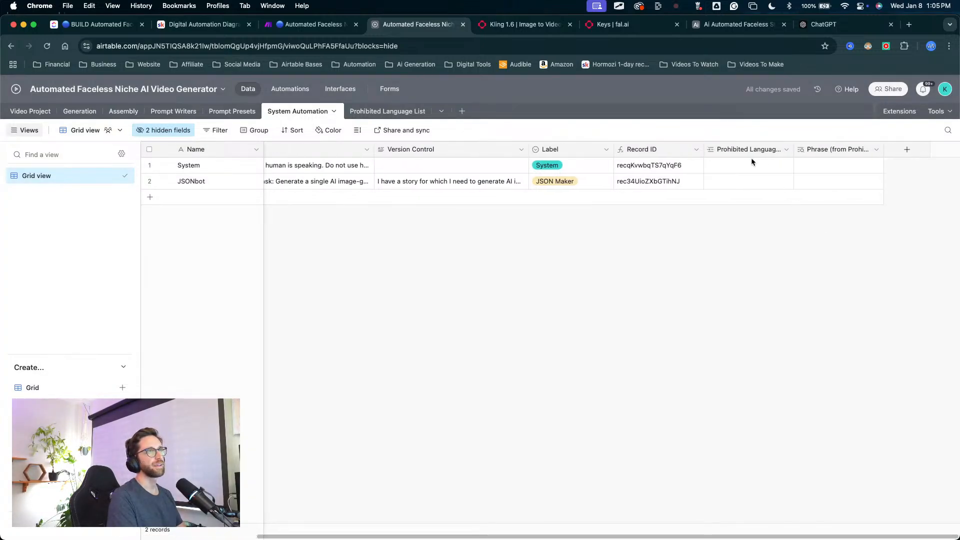
Step: Try to rename the Prohibited Language List 2 link field to Prohibited Language List in the System Automation table
{"action": "left_click_drag", "start_coordinate": [795, 154], "coordinate": [853, 163]}
{"action": "double_click", "coordinate": [794, 150]}
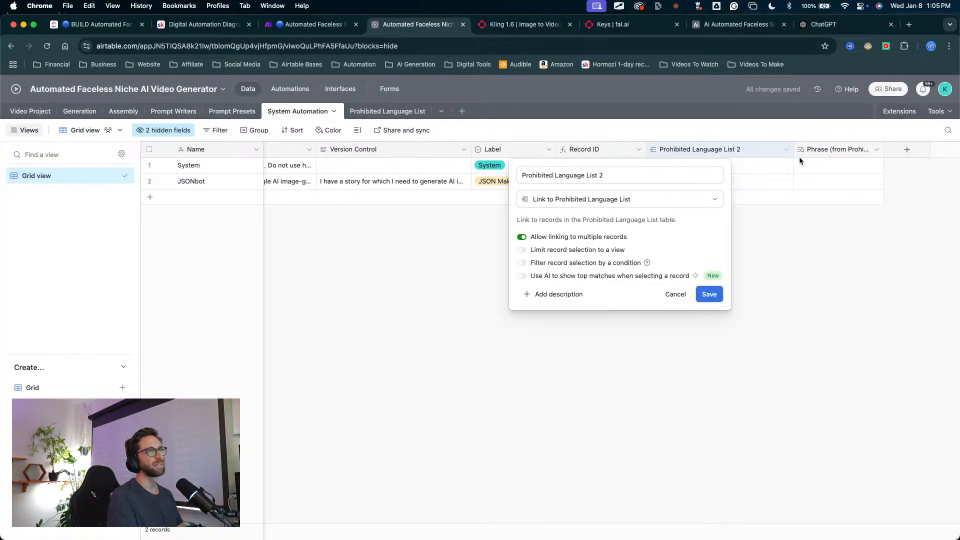
{"action": "left_click", "coordinate": [311, 244]}
{"action": "scroll", "coordinate": [440, 160], "scroll_direction": "left", "scroll_amount": 5}
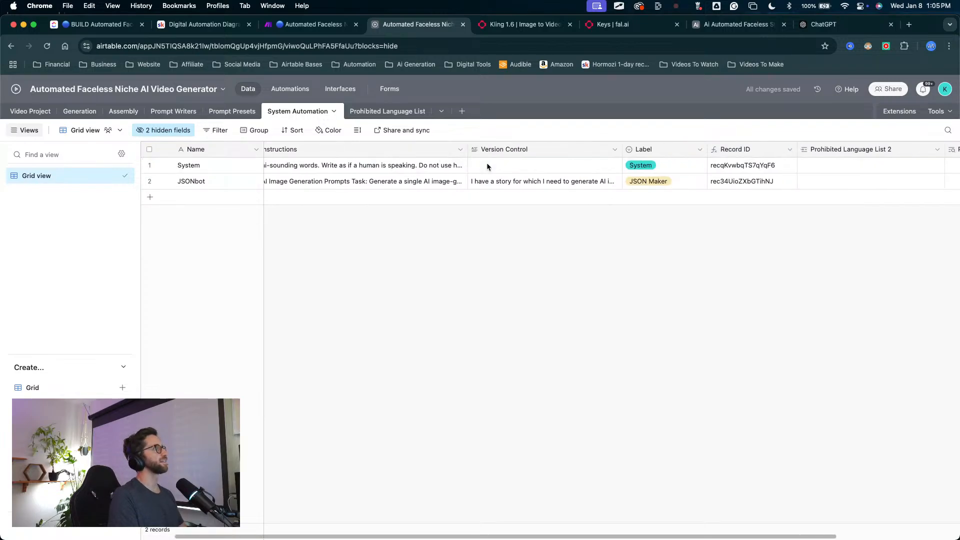
{"action": "scroll", "coordinate": [486, 165], "scroll_direction": "right", "scroll_amount": 3}
{"action": "double_click", "coordinate": [730, 150]}
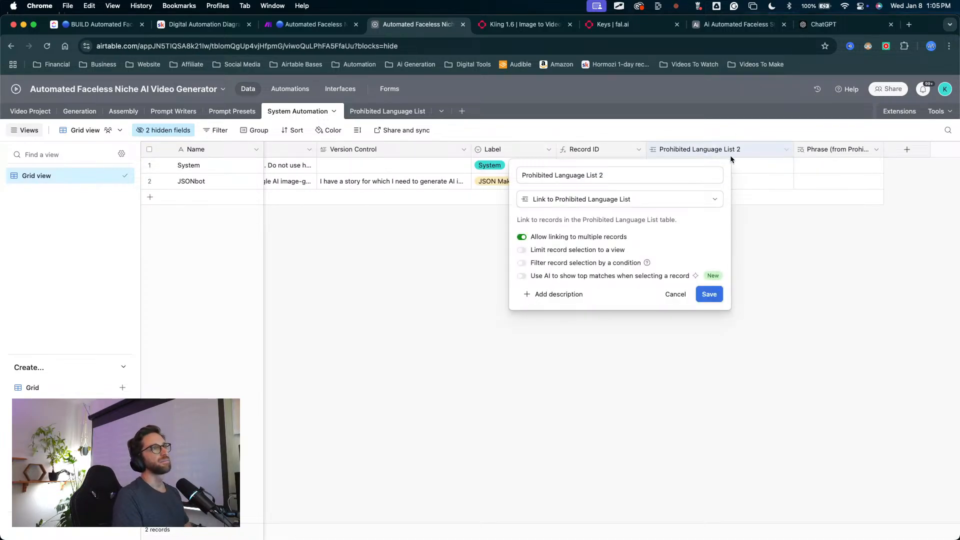
{"action": "left_click", "coordinate": [629, 175]}
{"action": "key", "text": "BackSpace"}
{"action": "key", "text": "BackSpace"}
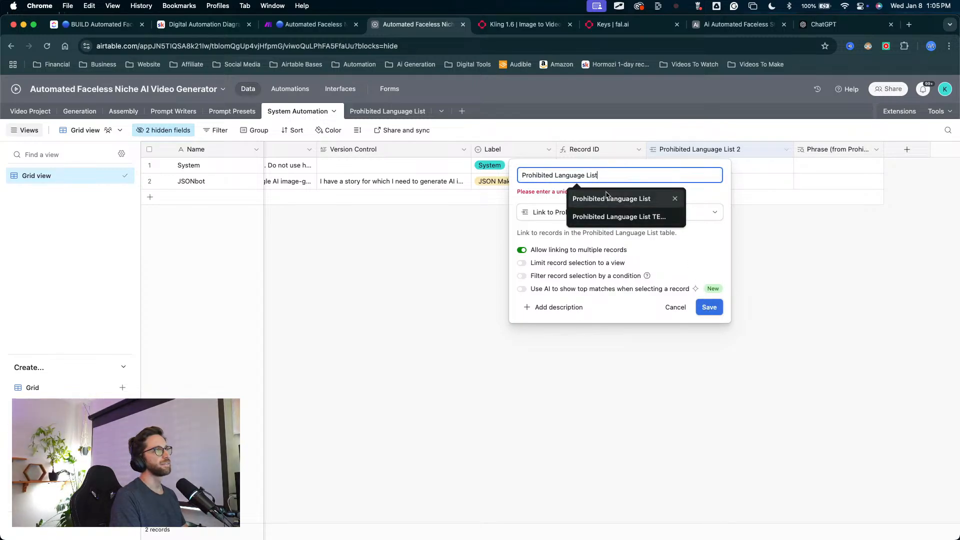
{"action": "key", "text": "Escape"}
{"action": "left_click", "coordinate": [540, 324]}
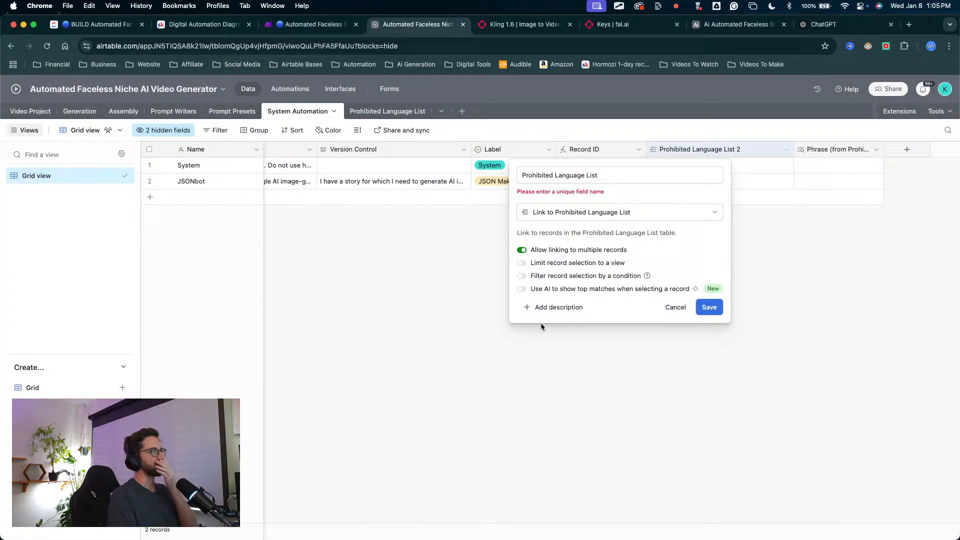
{"action": "left_click", "coordinate": [667, 308]}
Step: Create a new grid view named All Data for the System Automation table
{"action": "scroll", "coordinate": [550, 150], "scroll_direction": "left", "scroll_amount": 5}
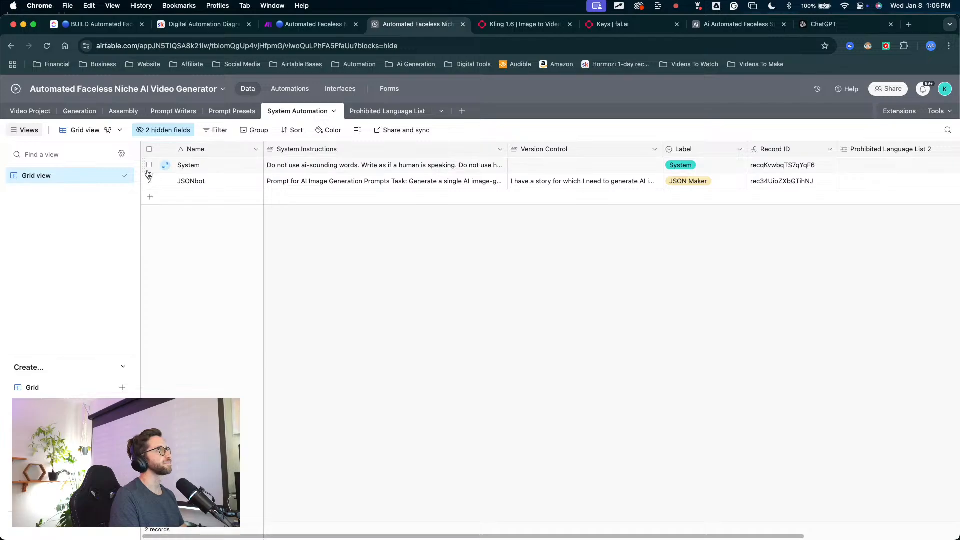
{"action": "left_click", "coordinate": [122, 387]}
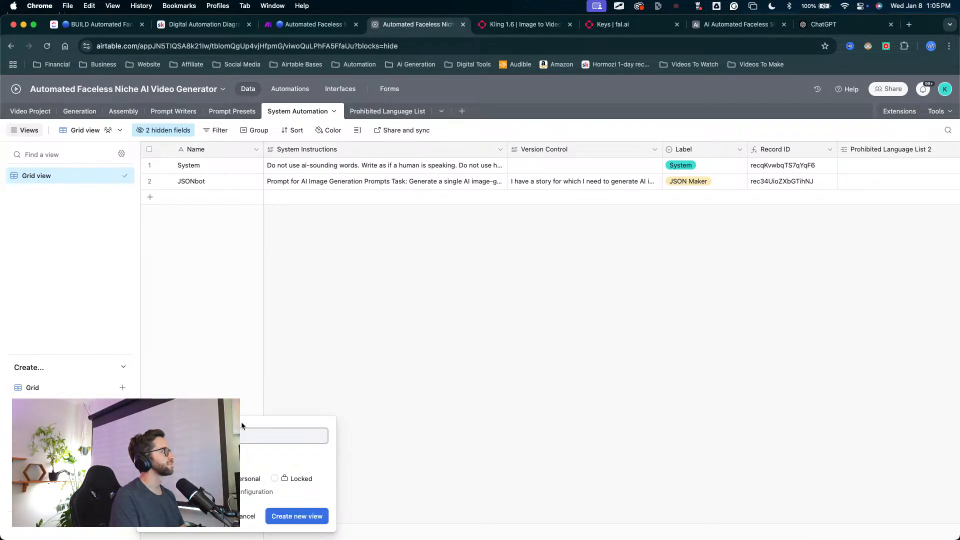
{"action": "left_click", "coordinate": [297, 518]}
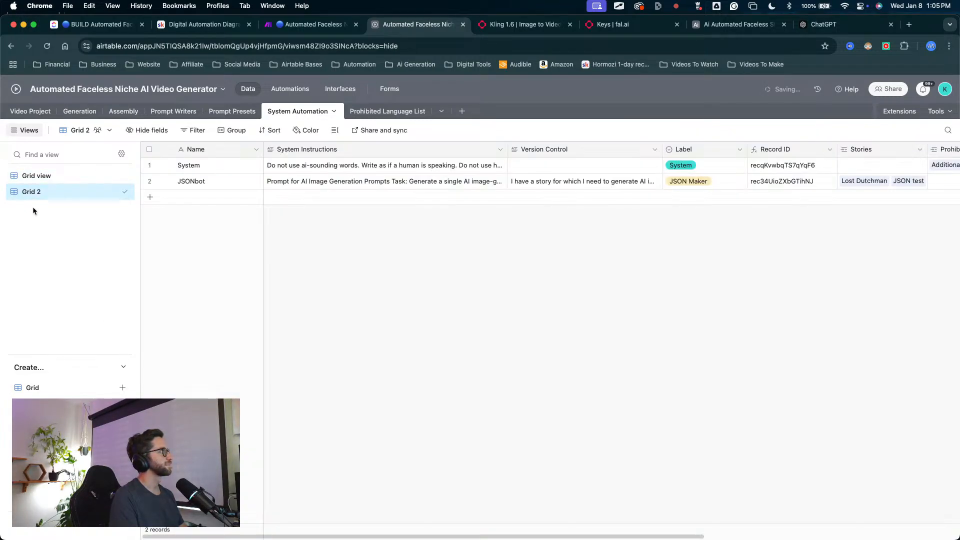
{"action": "double_click", "coordinate": [39, 193]}
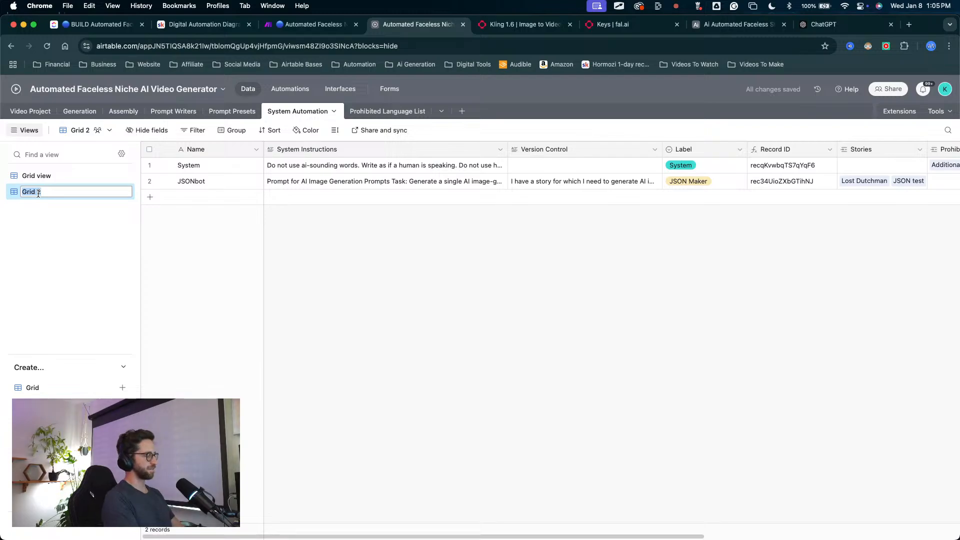
{"action": "type", "text": "All Data"}
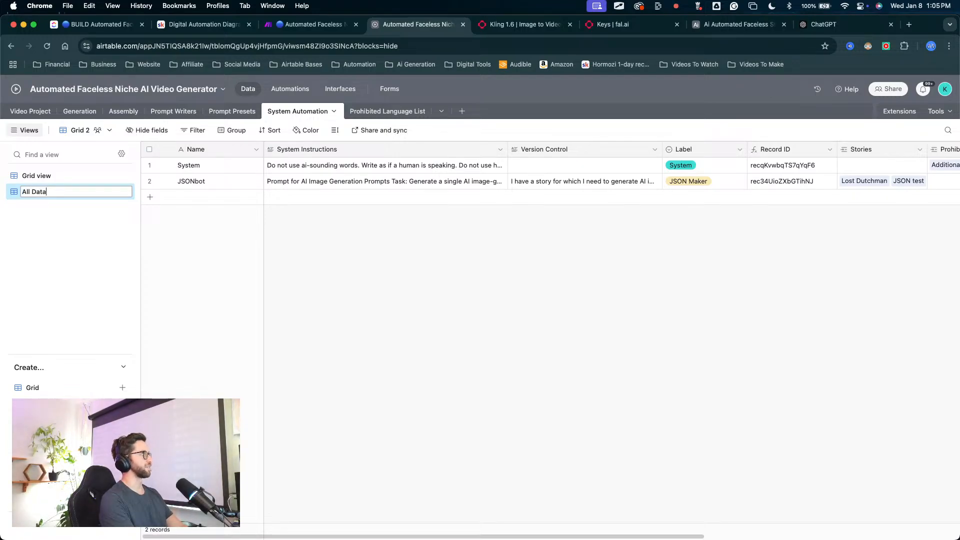
{"action": "key", "text": "Return"}
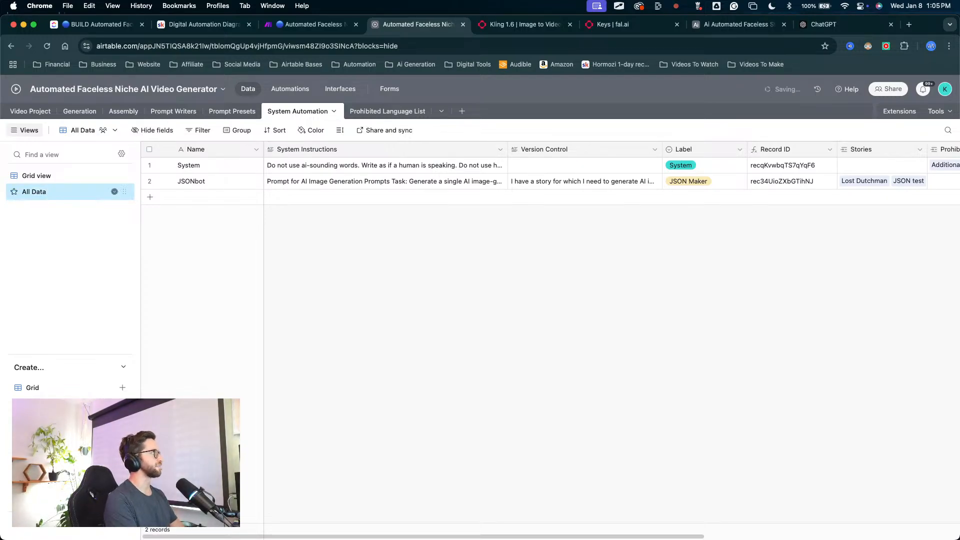
{"action": "key", "text": "Escape"}
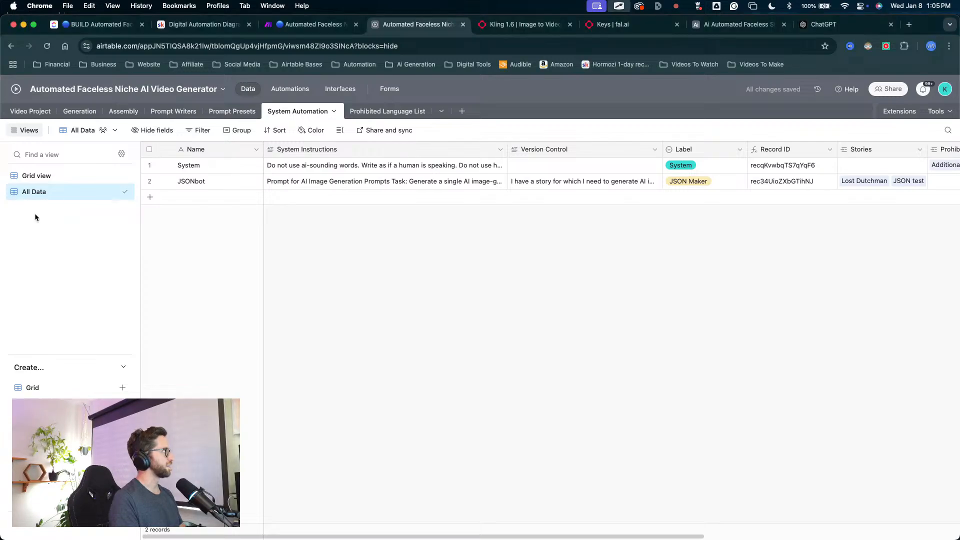
Step: Compare Grid view with the All Data view and examine the two fields linking to Prohibited Language List
{"action": "key", "text": "ctrl+a"}
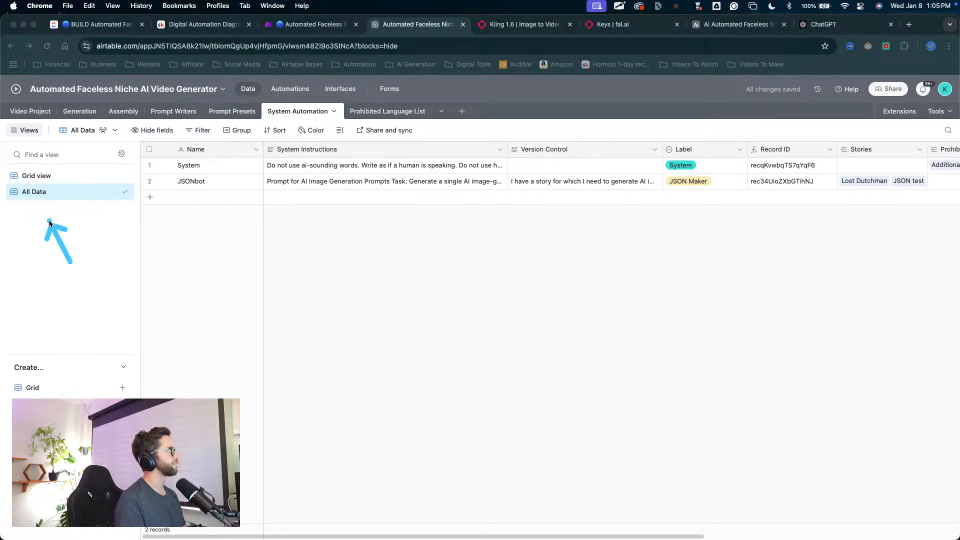
{"action": "left_click_drag", "start_coordinate": [49, 221], "coordinate": [36, 197]}
{"action": "key", "text": "Escape"}
{"action": "left_click", "coordinate": [76, 178]}
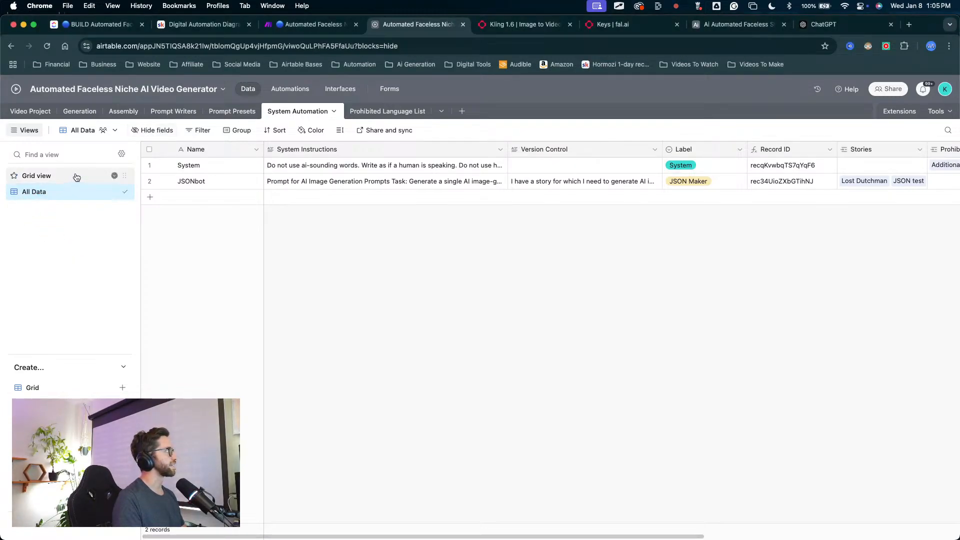
{"action": "left_click", "coordinate": [80, 192]}
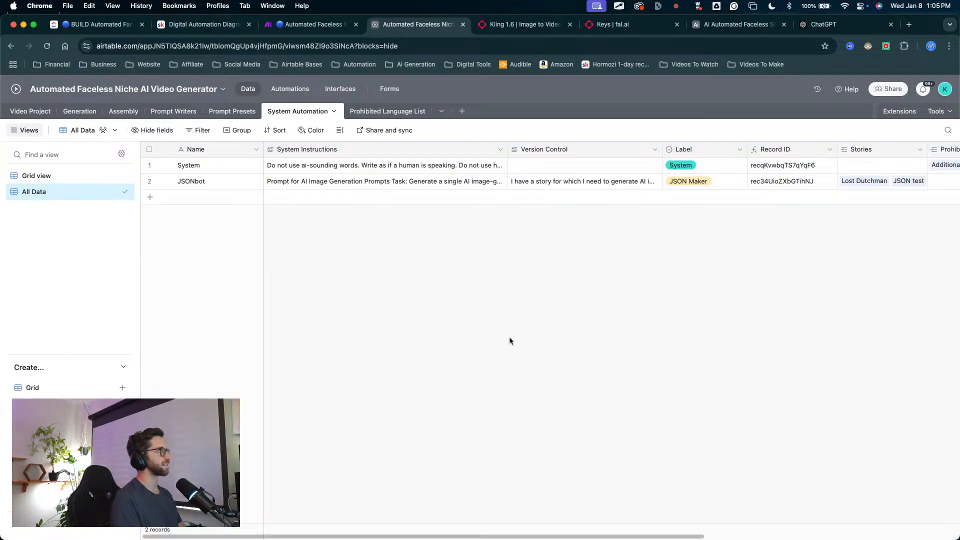
{"action": "scroll", "coordinate": [509, 338], "scroll_direction": "right", "scroll_amount": 10}
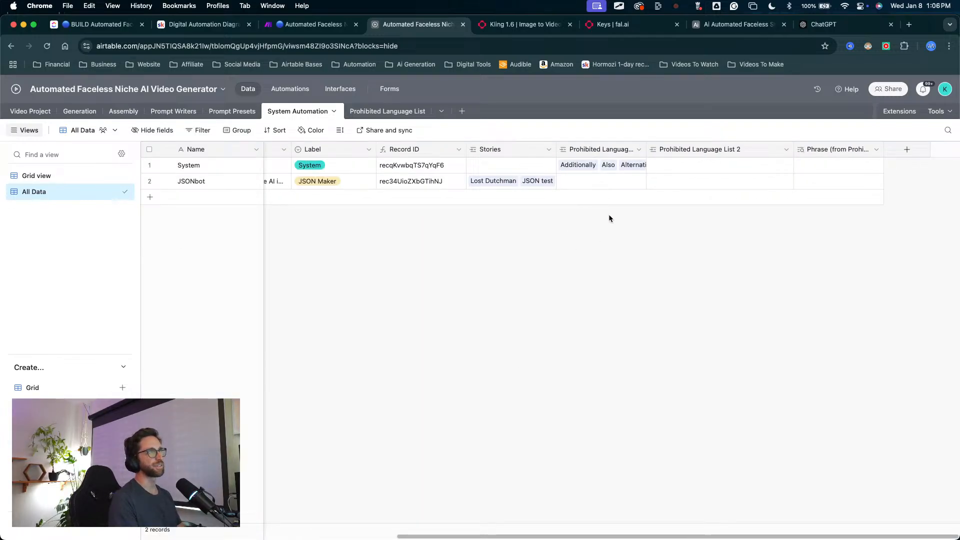
{"action": "scroll", "coordinate": [609, 214], "scroll_direction": "left", "scroll_amount": 2}
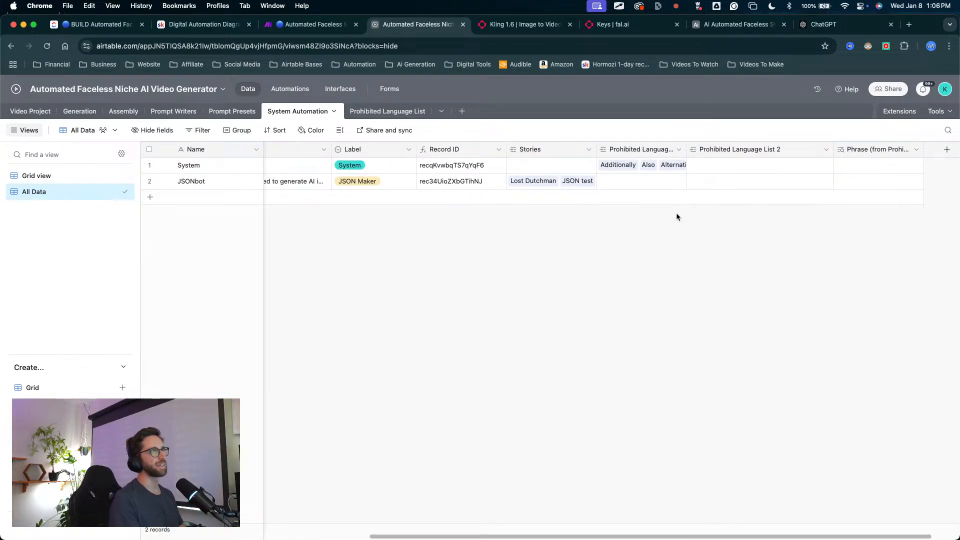
{"action": "scroll", "coordinate": [672, 219], "scroll_direction": "right", "scroll_amount": 2}
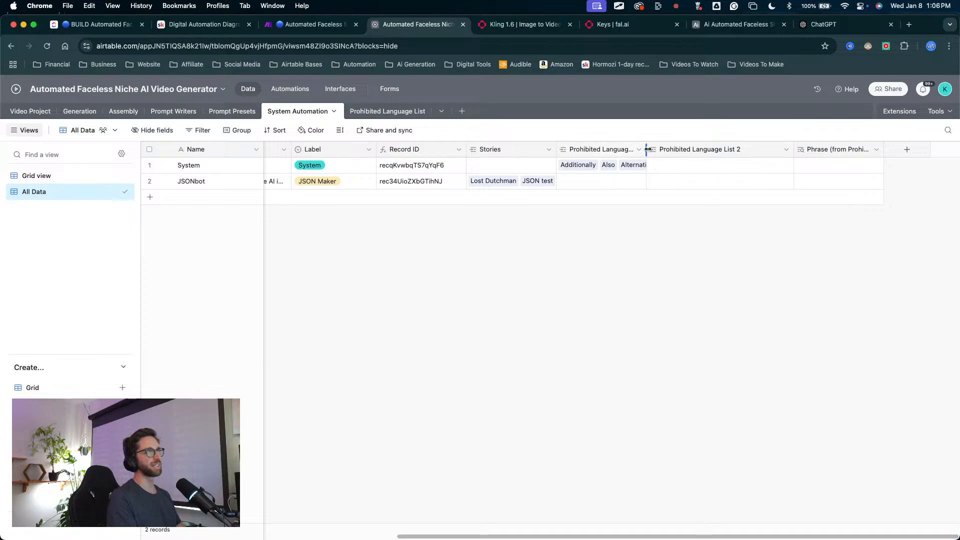
Step: Widen the original Prohibited Language List column, and delete the Prohibited Language List 2 field together with its Phrase lookup field
{"action": "left_click_drag", "start_coordinate": [646, 149], "coordinate": [684, 150]}
{"action": "left_click_drag", "start_coordinate": [768, 298], "coordinate": [754, 157]}
{"action": "key", "text": "Escape"}
{"action": "left_click", "coordinate": [764, 152]}
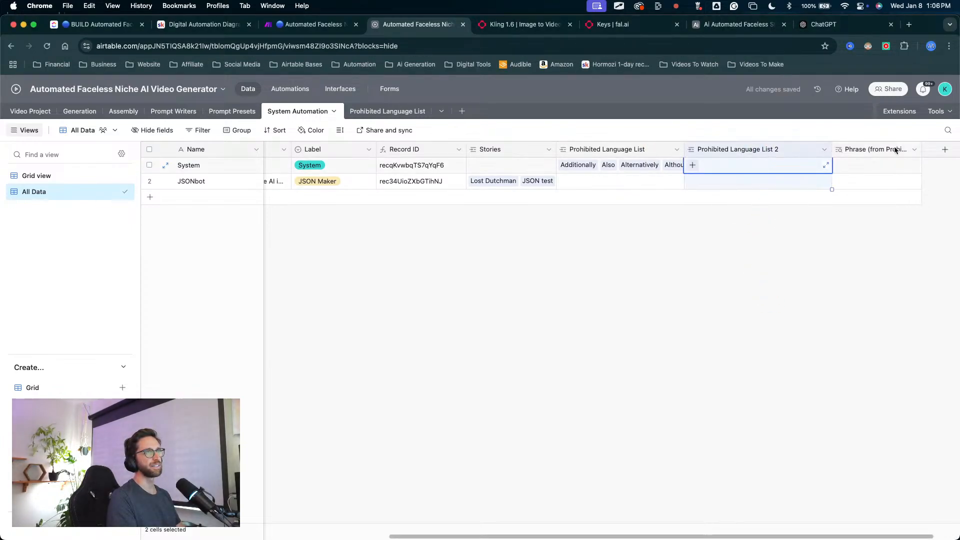
{"action": "left_click", "coordinate": [898, 150], "text": "shift"}
{"action": "right_click", "coordinate": [897, 150]}
{"action": "left_click", "coordinate": [809, 258]}
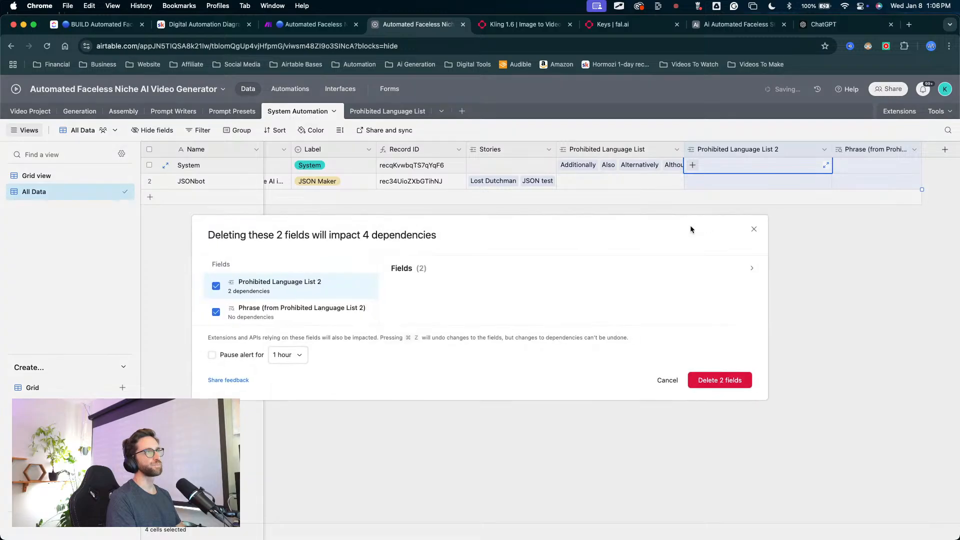
{"action": "left_click", "coordinate": [725, 381]}
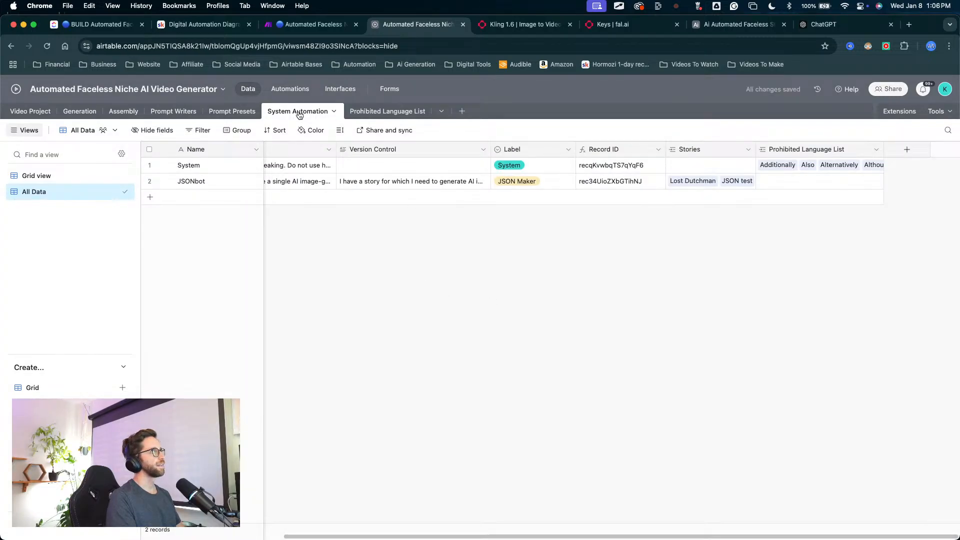
Step: Delete the leftover System Automation 2 field from the Prohibited Language List table
{"action": "left_click", "coordinate": [353, 112]}
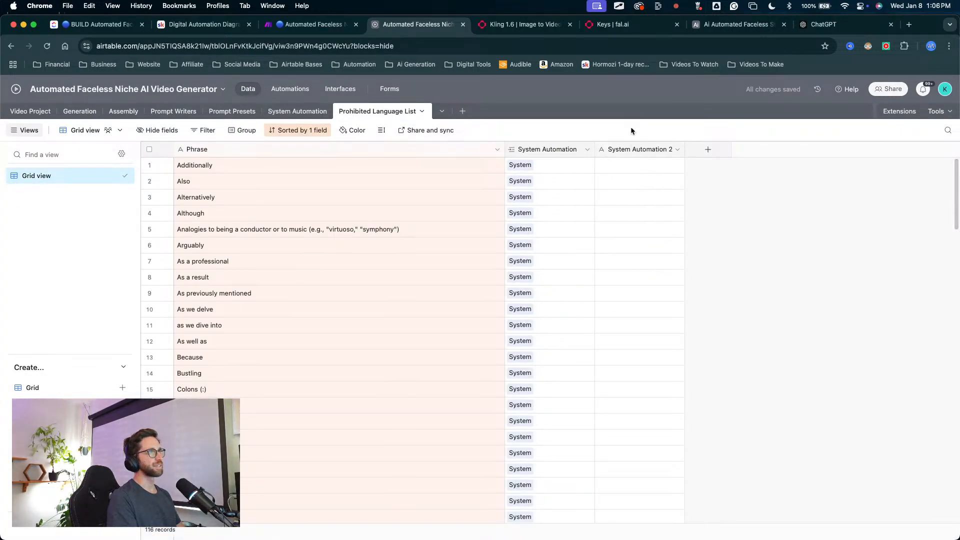
{"action": "right_click", "coordinate": [631, 150]}
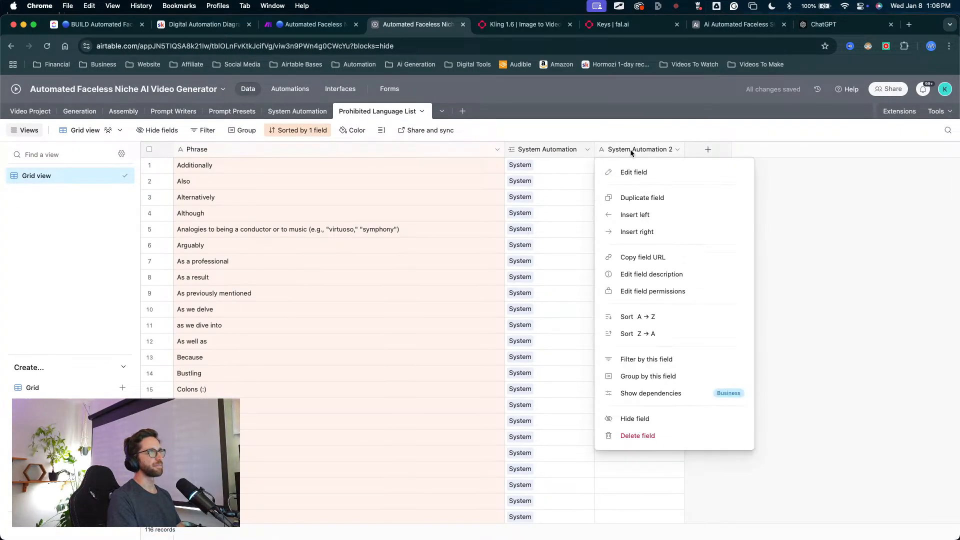
{"action": "left_click", "coordinate": [637, 437]}
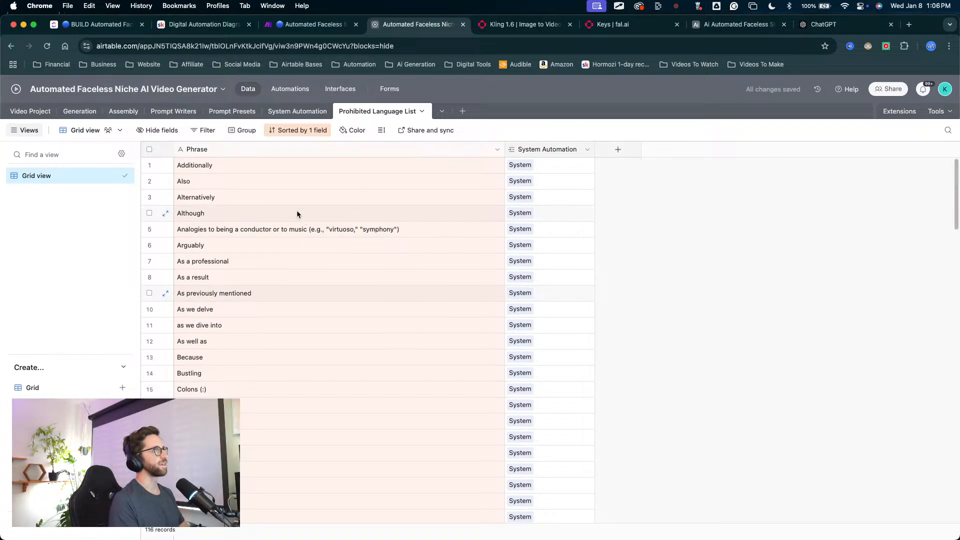
Step: Add a lookup field for Phrase based on the original Prohibited Language List link field in the System Automation table
{"action": "left_click", "coordinate": [297, 111]}
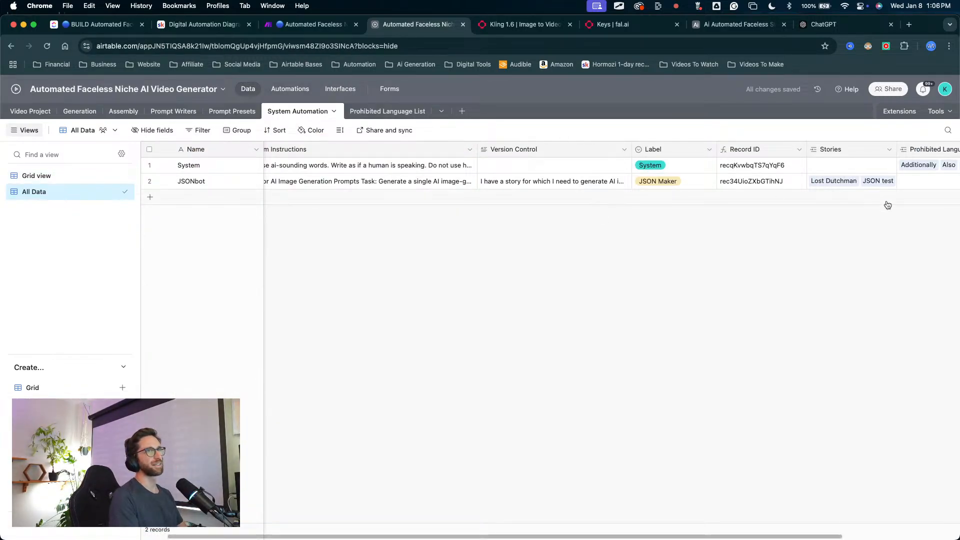
{"action": "scroll", "coordinate": [888, 205], "scroll_direction": "right", "scroll_amount": 3}
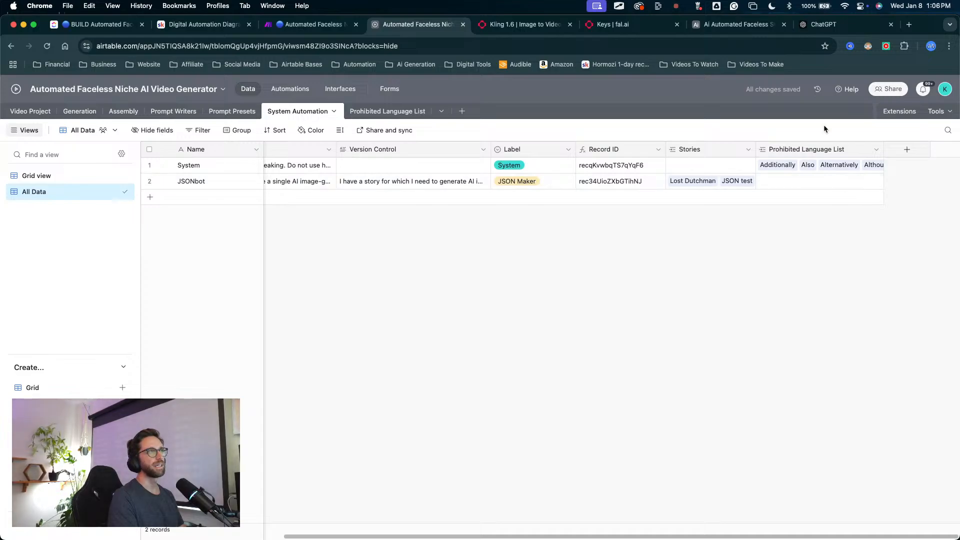
{"action": "scroll", "coordinate": [522, 158], "scroll_direction": "left", "scroll_amount": 4}
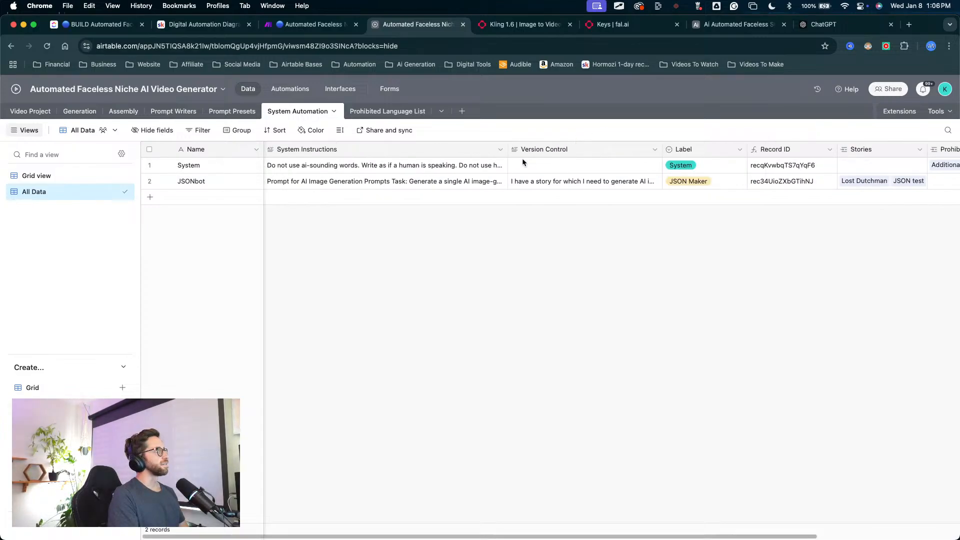
{"action": "scroll", "coordinate": [444, 171], "scroll_direction": "right", "scroll_amount": 4}
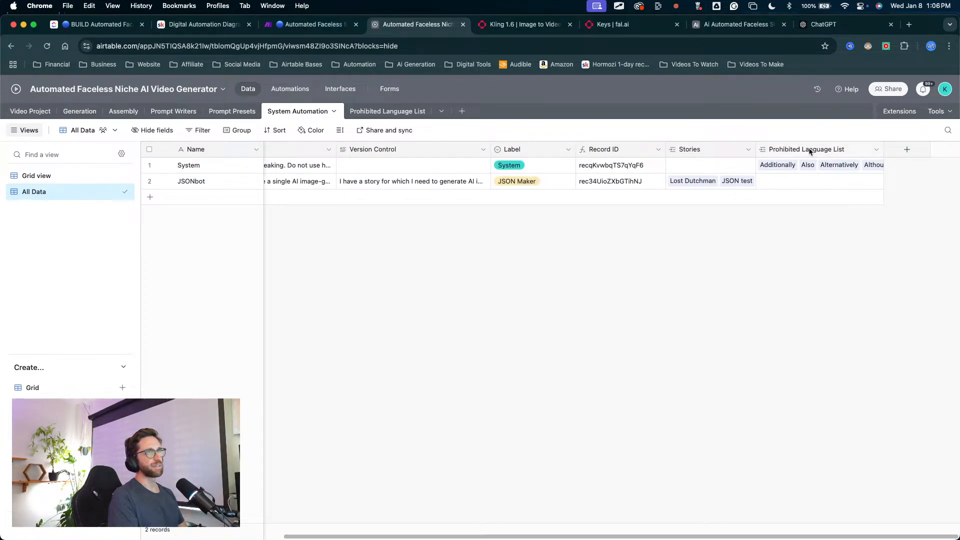
{"action": "right_click", "coordinate": [803, 150]}
{"action": "left_click", "coordinate": [805, 190]}
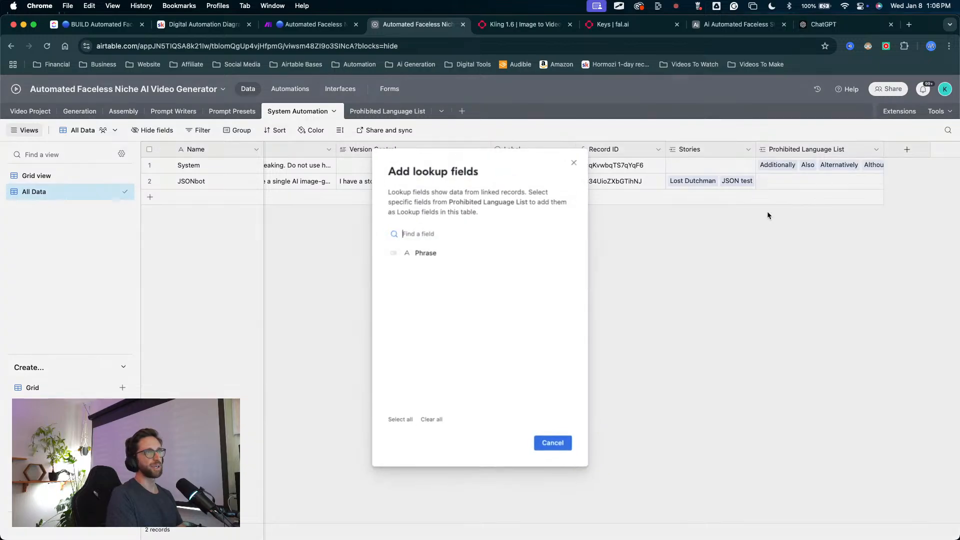
{"action": "left_click", "coordinate": [394, 254]}
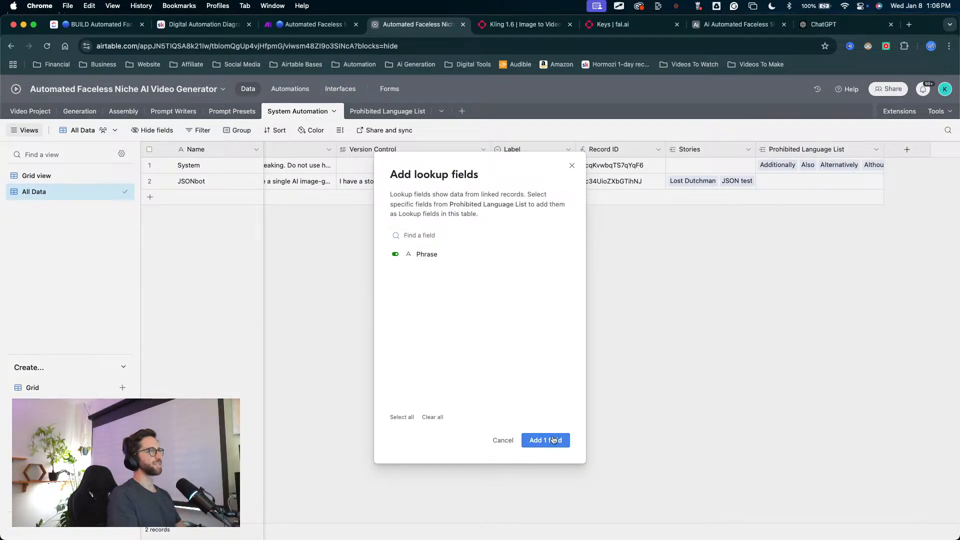
{"action": "left_click", "coordinate": [550, 440]}
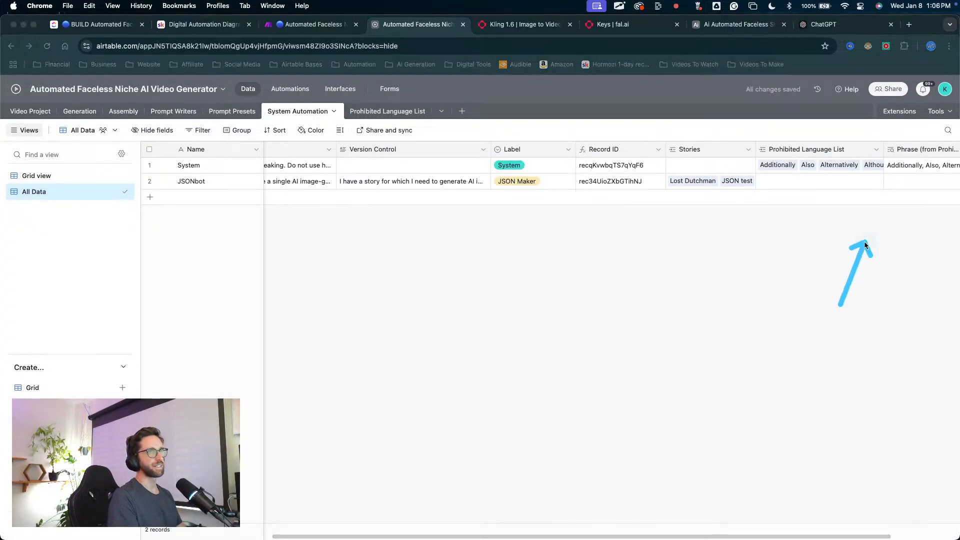
Step: Widen the Phrase lookup column to show its full name, and narrow the Prohibited Language List column slightly
{"action": "scroll", "coordinate": [917, 184], "scroll_direction": "right", "scroll_amount": 3}
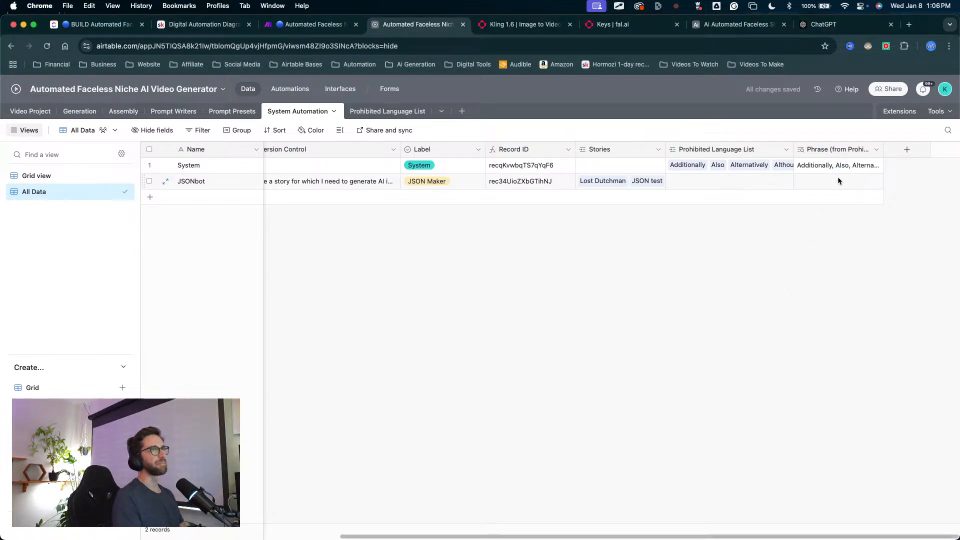
{"action": "left_click_drag", "start_coordinate": [884, 148], "coordinate": [957, 150]}
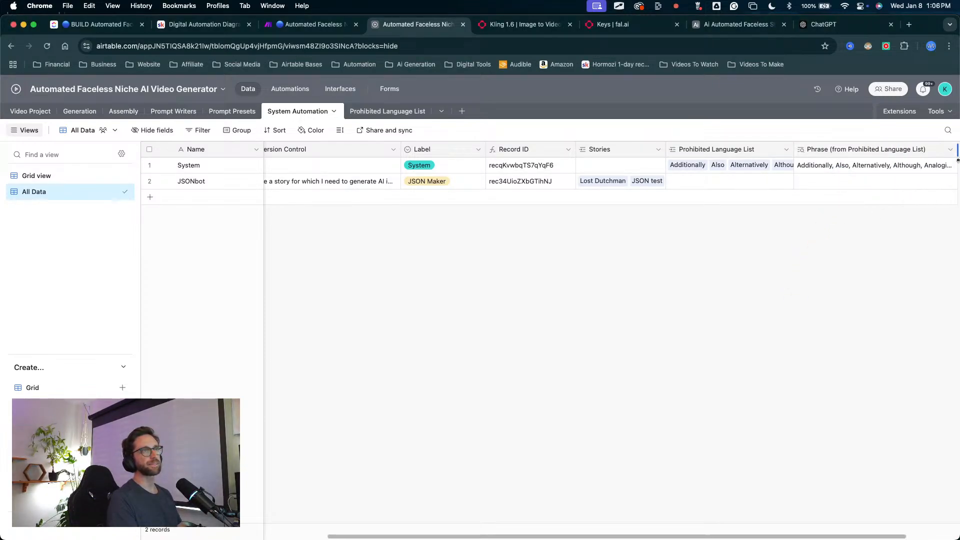
{"action": "left_click_drag", "start_coordinate": [794, 149], "coordinate": [772, 156]}
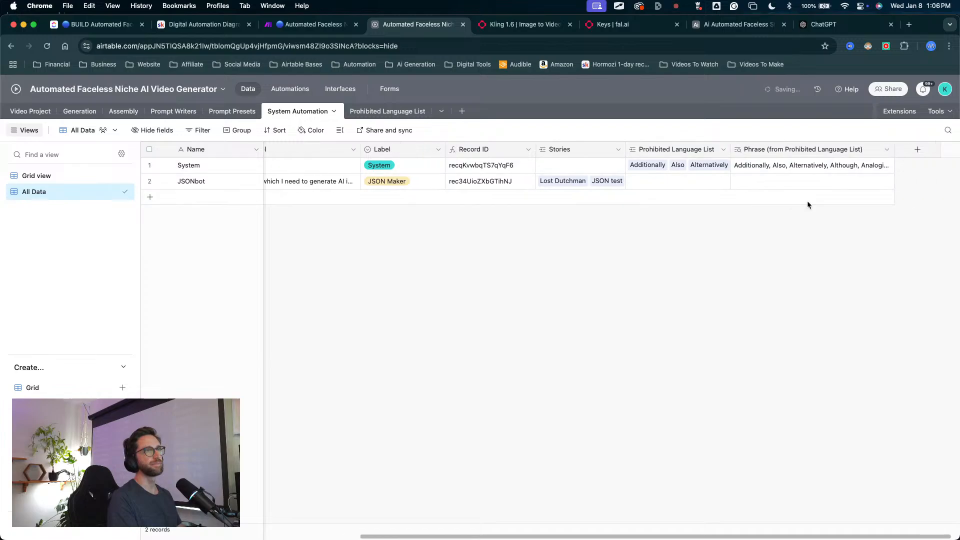
{"action": "scroll", "coordinate": [700, 240], "scroll_direction": "left", "scroll_amount": 10}
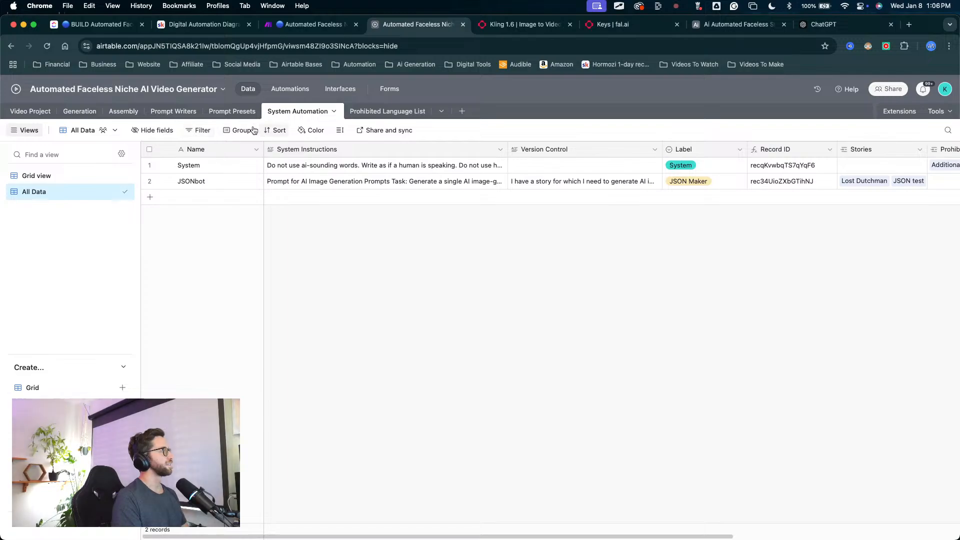
Step: Add a single-record link field named System to the Video Project table, linked to System Automation and placed after Choose Image Style
{"action": "left_click", "coordinate": [322, 165]}
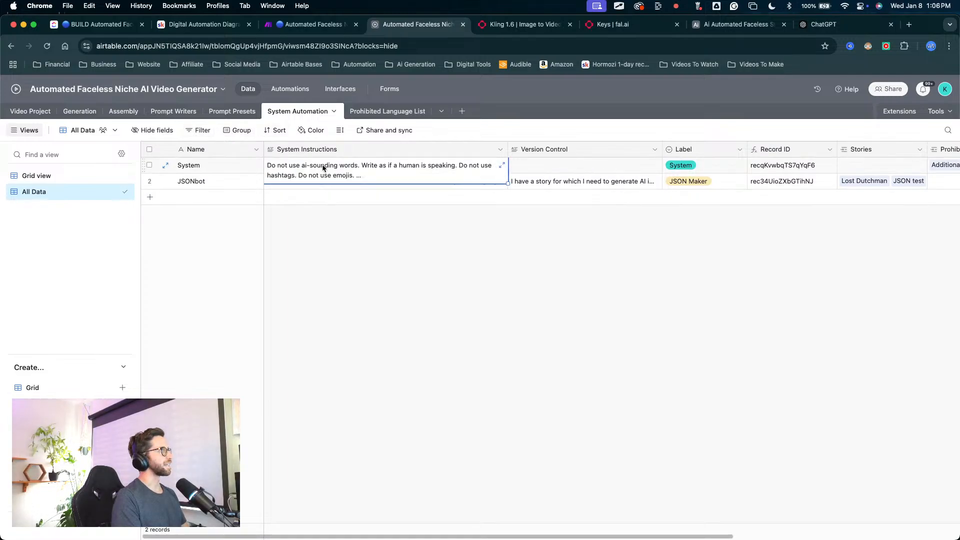
{"action": "left_click", "coordinate": [33, 115]}
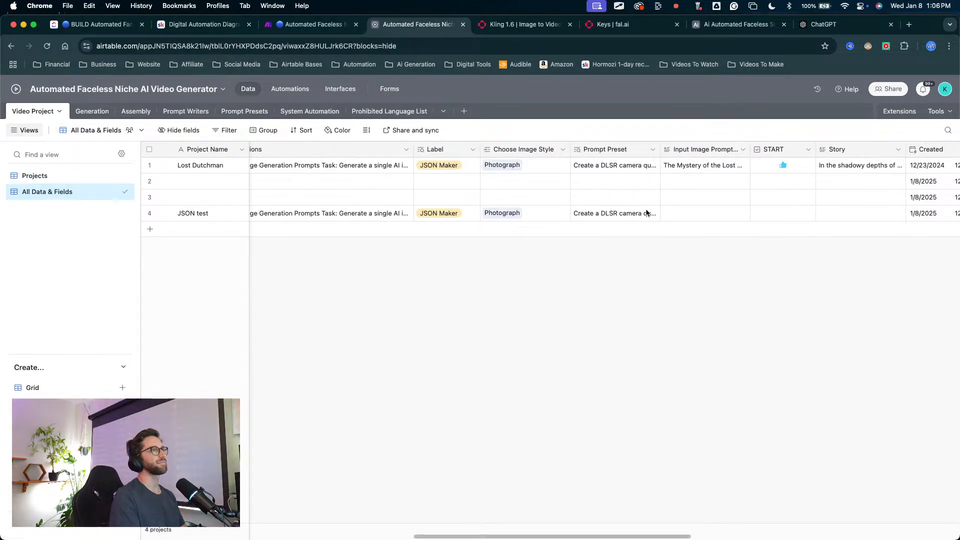
{"action": "scroll", "coordinate": [645, 213], "scroll_direction": "right", "scroll_amount": 3}
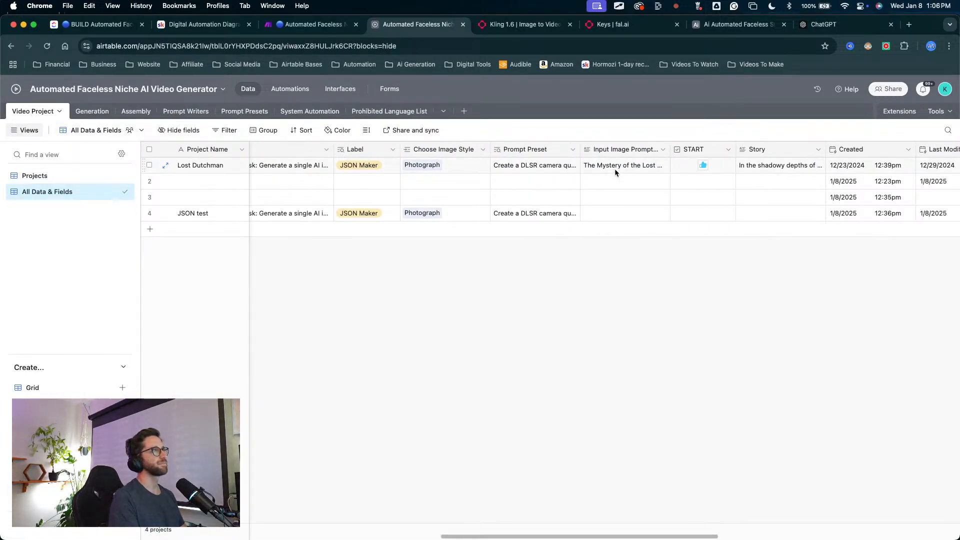
{"action": "right_click", "coordinate": [456, 157]}
{"action": "left_click", "coordinate": [442, 247]}
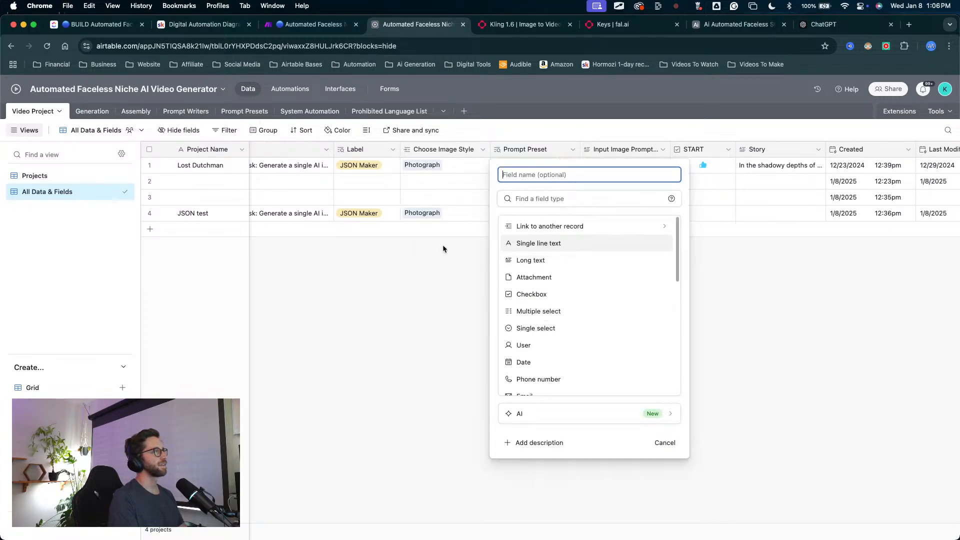
{"action": "left_click", "coordinate": [550, 226]}
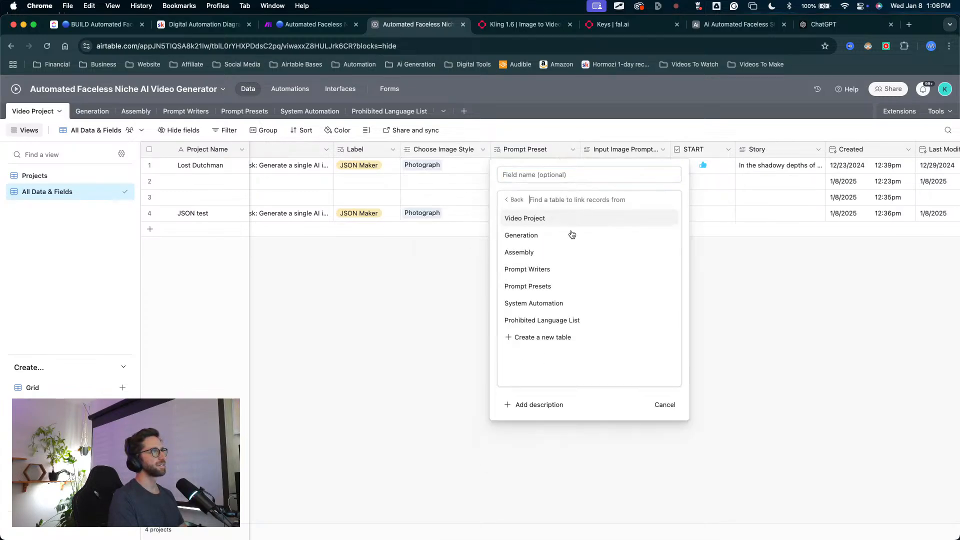
{"action": "left_click", "coordinate": [539, 302]}
{"action": "left_click", "coordinate": [502, 237]}
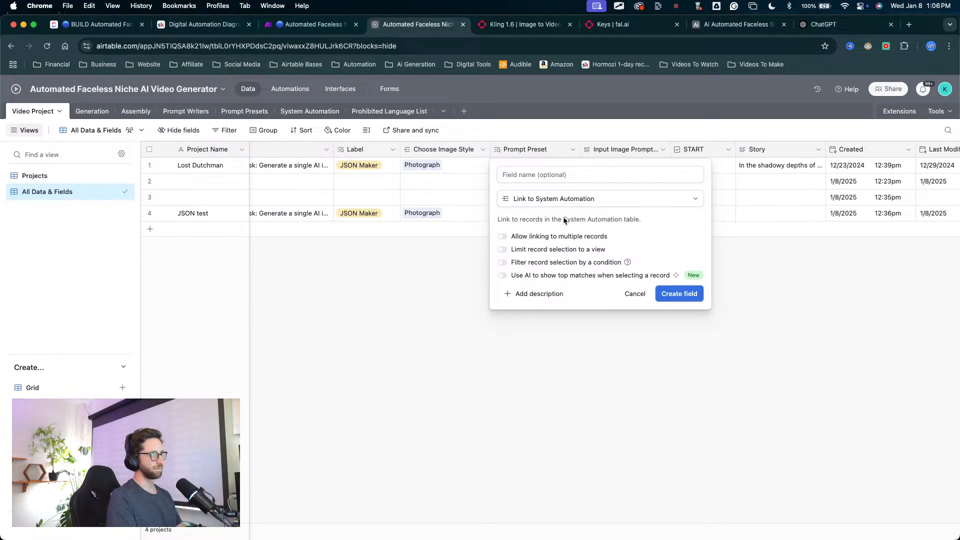
{"action": "left_click", "coordinate": [544, 175]}
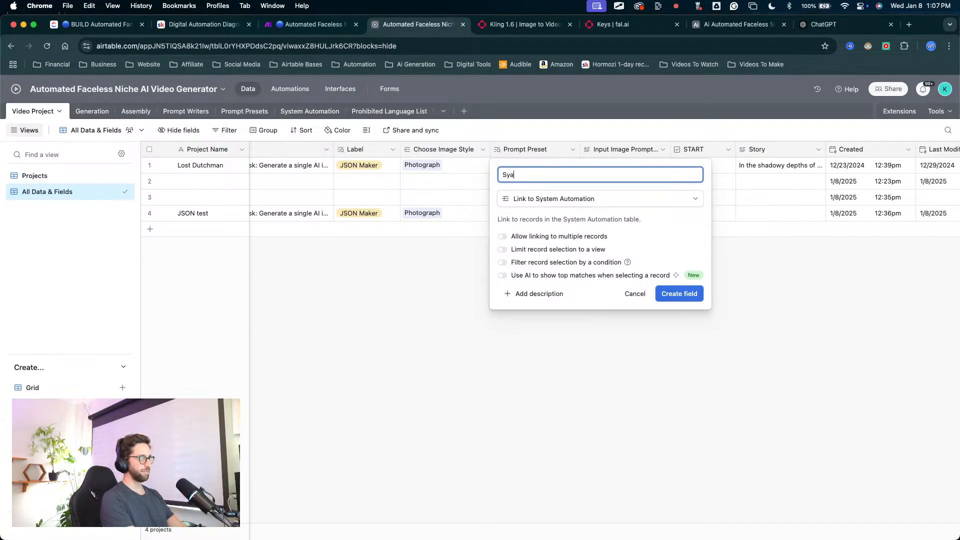
{"action": "left_click", "coordinate": [671, 285]}
{"action": "left_click", "coordinate": [669, 295]}
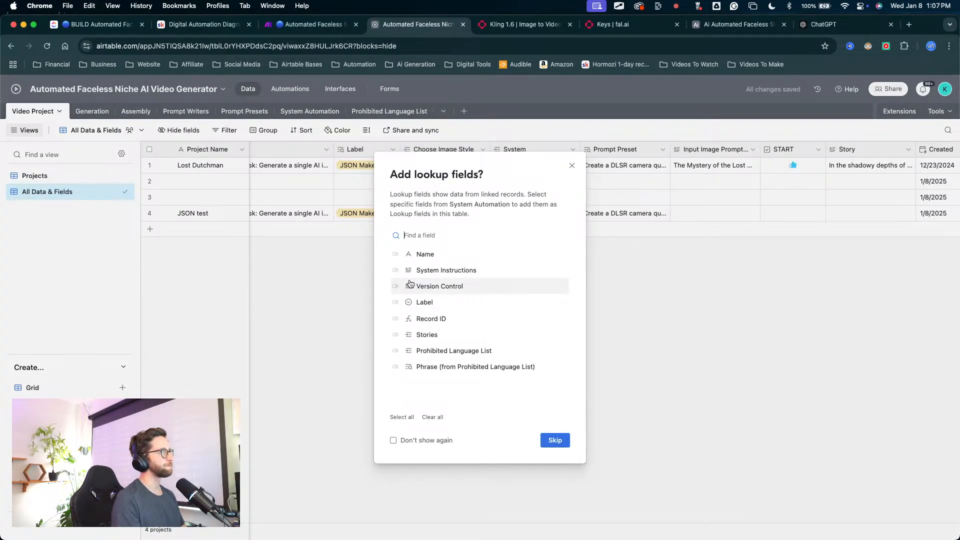
Step: Add lookup fields for System Instructions, Label and Phrase (from Prohibited Language List) based on the new System link
{"action": "left_click", "coordinate": [395, 270]}
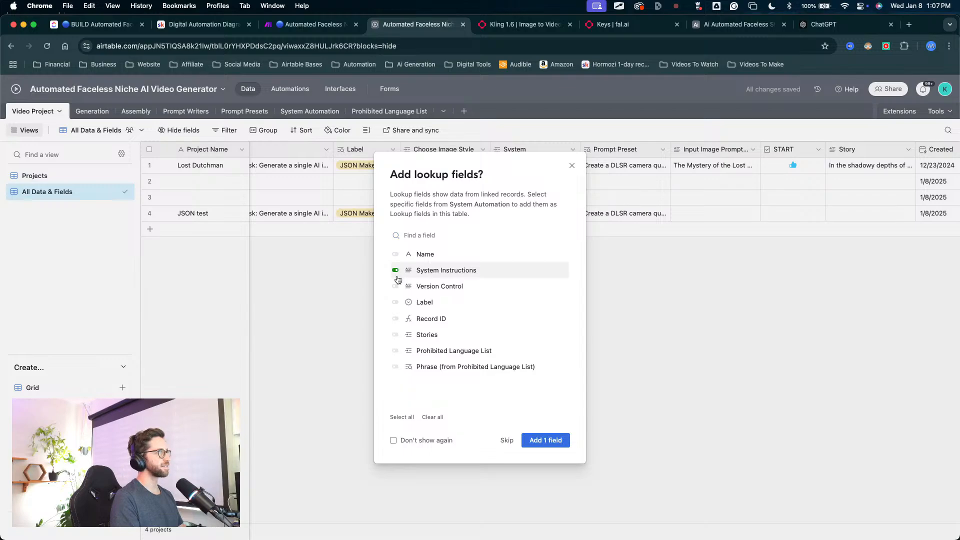
{"action": "left_click", "coordinate": [395, 367]}
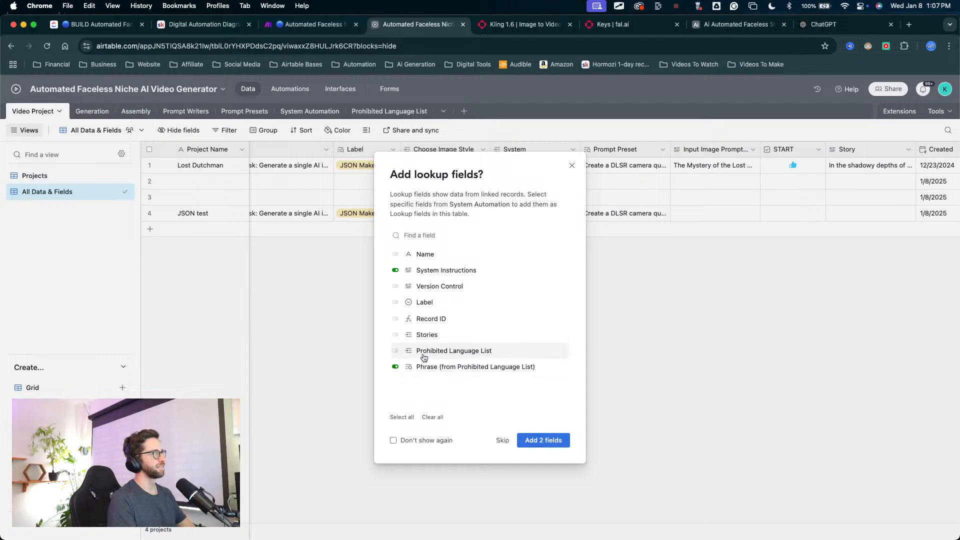
{"action": "left_click", "coordinate": [395, 302]}
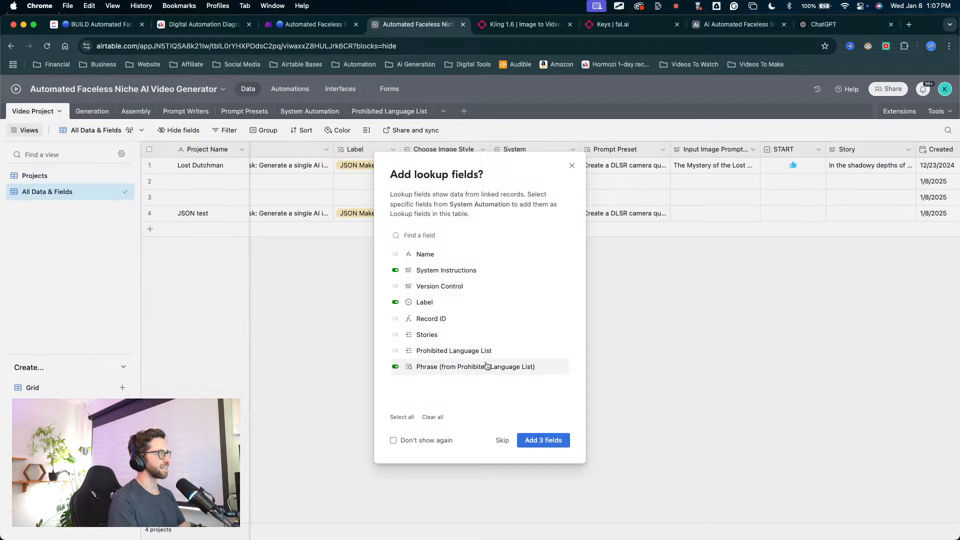
{"action": "left_click", "coordinate": [553, 441]}
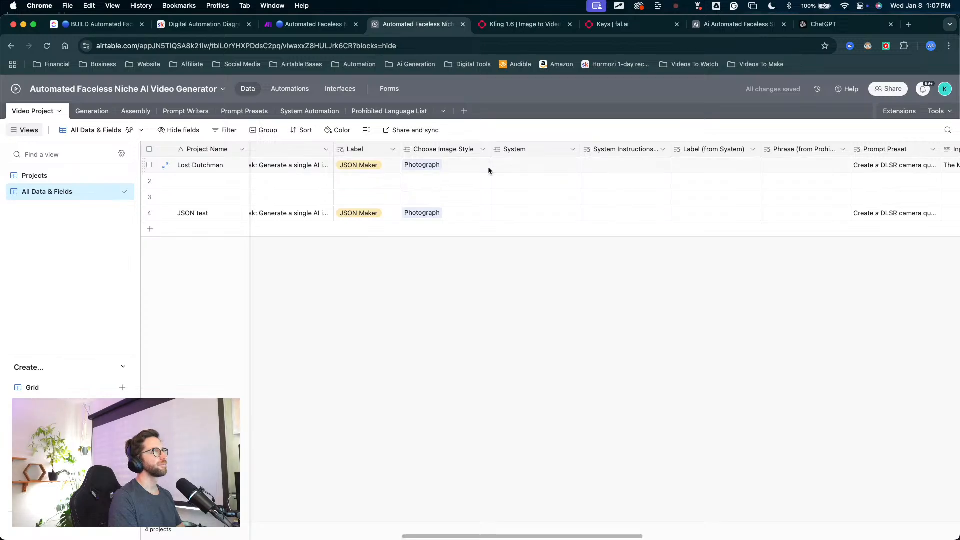
Step: Link the System record in the JSON test project's System field
{"action": "double_click", "coordinate": [500, 214]}
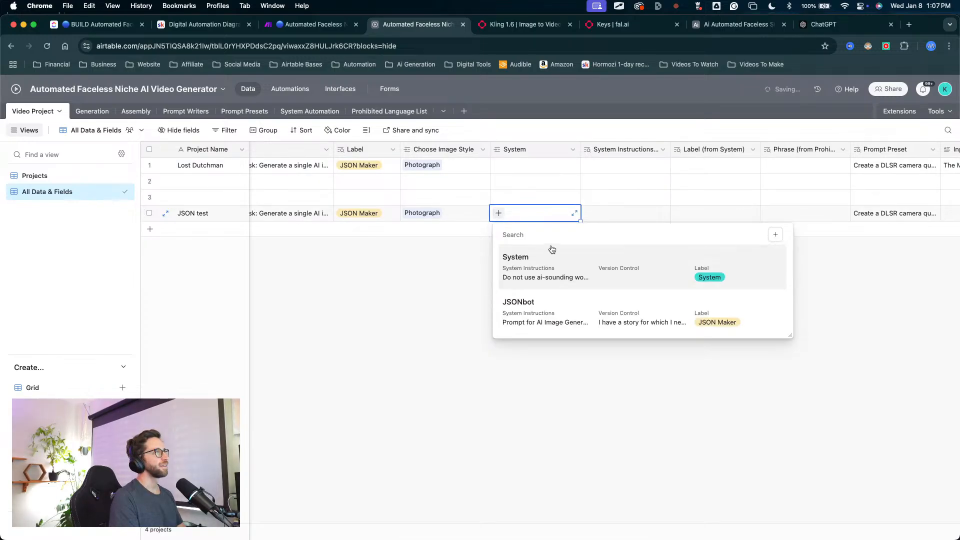
{"action": "left_click", "coordinate": [535, 279]}
{"action": "scroll", "coordinate": [605, 253], "scroll_direction": "right", "scroll_amount": 2}
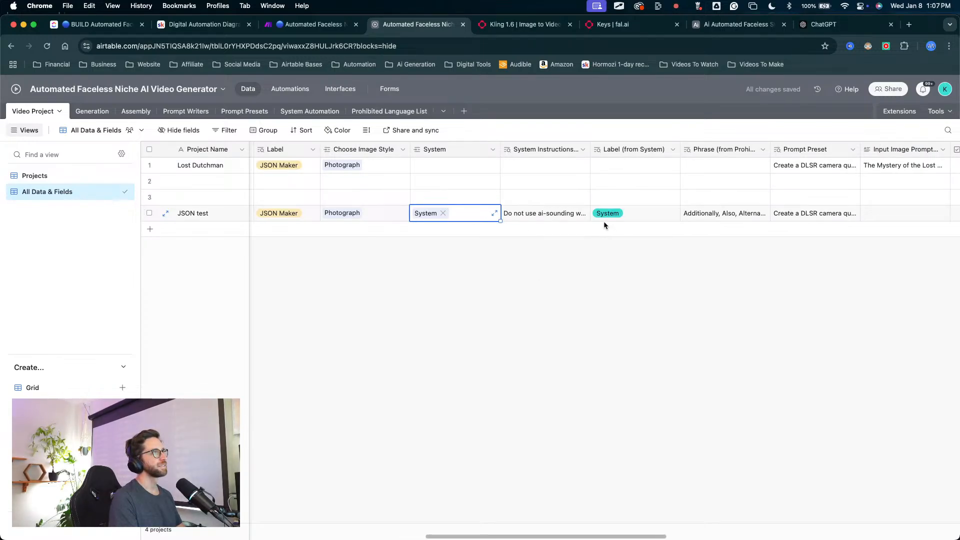
Step: Widen the System Instructions and Phrase lookup columns, and move the Phrase lookup ahead of Label (from System)
{"action": "left_click_drag", "start_coordinate": [590, 151], "coordinate": [660, 150]}
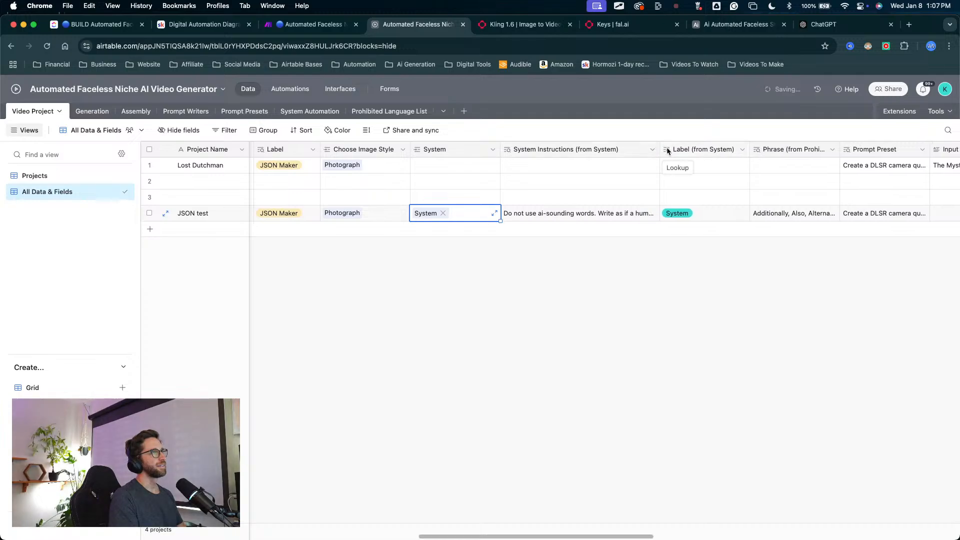
{"action": "mouse_move", "coordinate": [775, 152]}
{"action": "left_mouse_down"}
{"action": "mouse_move", "coordinate": [669, 158]}
{"action": "mouse_move", "coordinate": [752, 154]}
{"action": "left_mouse_up"}
{"action": "scroll", "coordinate": [725, 220], "scroll_direction": "right", "scroll_amount": 2}
Step: Examine the JSON test project's System Instructions and Phrase lookups alongside its writer, JSON Maker and image style fields
{"action": "mouse_move", "coordinate": [520, 384]}
{"action": "left_mouse_down"}
{"action": "mouse_move", "coordinate": [489, 299]}
{"action": "mouse_move", "coordinate": [583, 252]}
{"action": "mouse_move", "coordinate": [506, 253]}
{"action": "mouse_move", "coordinate": [510, 155]}
{"action": "mouse_move", "coordinate": [504, 232]}
{"action": "left_mouse_up"}
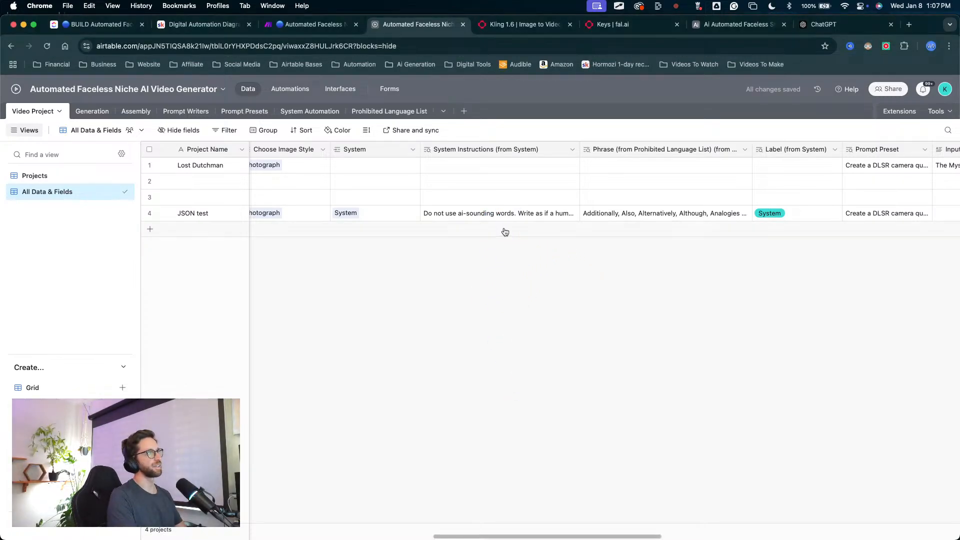
{"action": "left_click", "coordinate": [622, 215]}
{"action": "left_click_drag", "start_coordinate": [640, 331], "coordinate": [645, 223]}
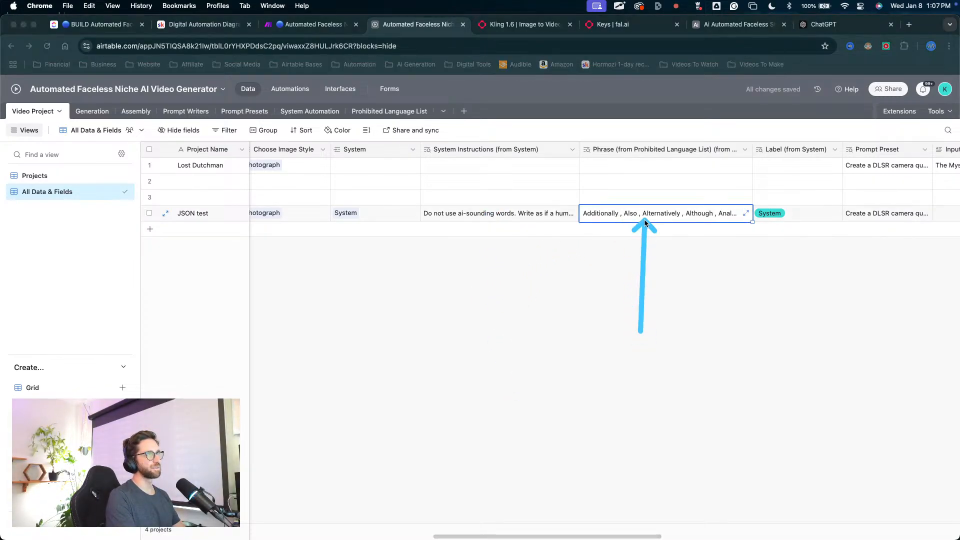
{"action": "scroll", "coordinate": [427, 292], "scroll_direction": "right", "scroll_amount": 8}
{"action": "scroll", "coordinate": [447, 270], "scroll_direction": "left", "scroll_amount": 10}
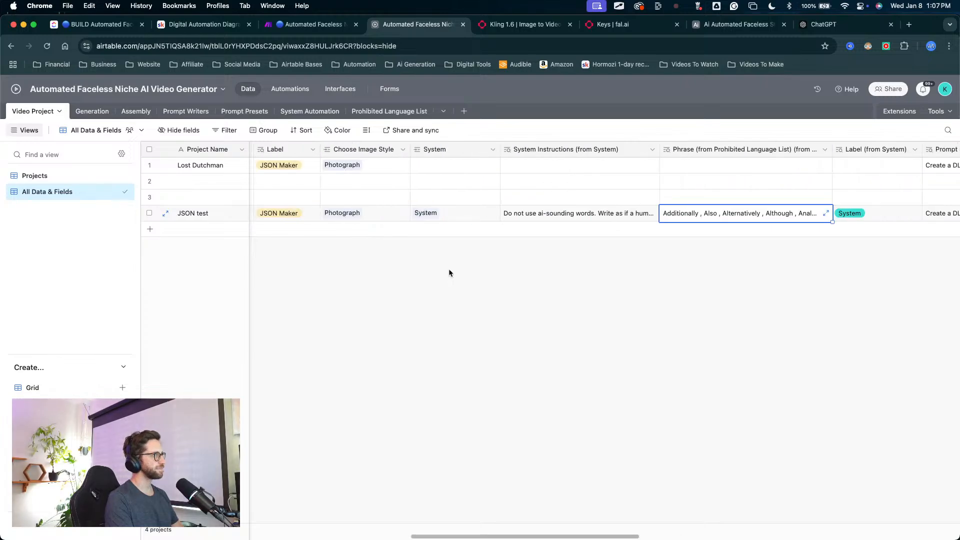
{"action": "scroll", "coordinate": [455, 271], "scroll_direction": "left", "scroll_amount": 10}
{"action": "scroll", "coordinate": [463, 270], "scroll_direction": "right", "scroll_amount": 5}
{"action": "scroll", "coordinate": [465, 270], "scroll_direction": "left", "scroll_amount": 5}
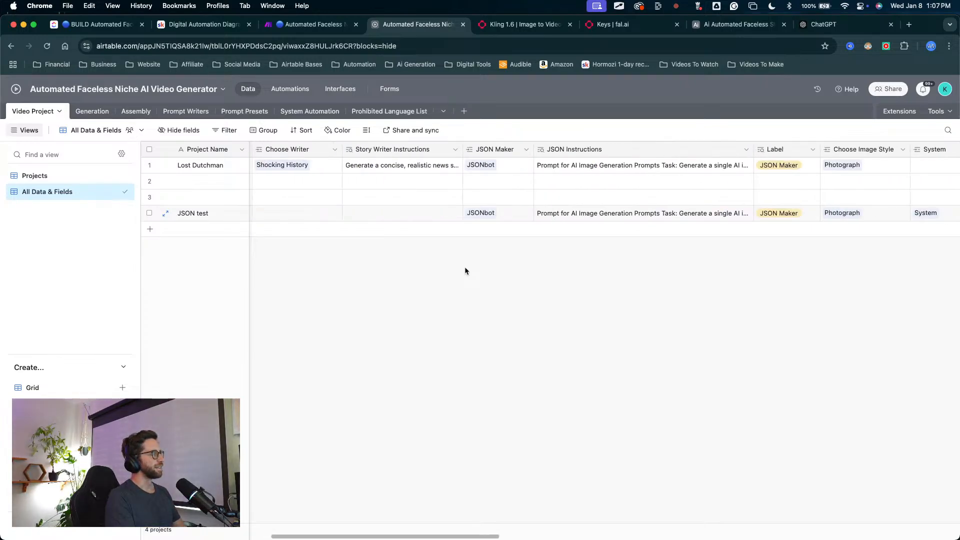
{"action": "scroll", "coordinate": [500, 285], "scroll_direction": "left", "scroll_amount": 3}
{"action": "left_click_drag", "start_coordinate": [586, 343], "coordinate": [696, 220]}
{"action": "scroll", "coordinate": [694, 294], "scroll_direction": "right", "scroll_amount": 10}
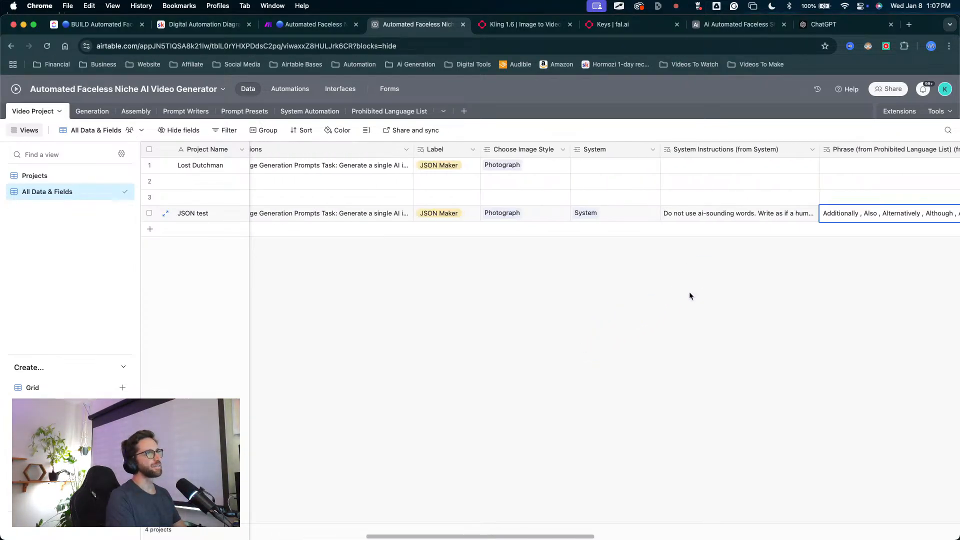
{"action": "scroll", "coordinate": [689, 296], "scroll_direction": "right", "scroll_amount": 2}
{"action": "mouse_move", "coordinate": [600, 352]}
{"action": "left_mouse_down"}
{"action": "mouse_move", "coordinate": [424, 254]}
{"action": "mouse_move", "coordinate": [577, 256]}
{"action": "mouse_move", "coordinate": [506, 215]}
{"action": "mouse_move", "coordinate": [587, 235]}
{"action": "mouse_move", "coordinate": [757, 214]}
{"action": "left_mouse_up"}
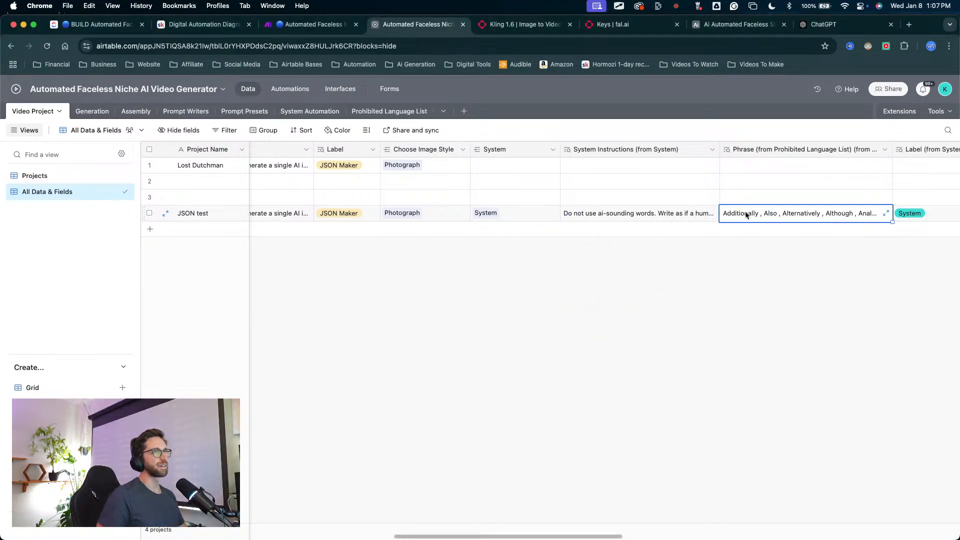
{"action": "key", "text": "ctrl+a"}
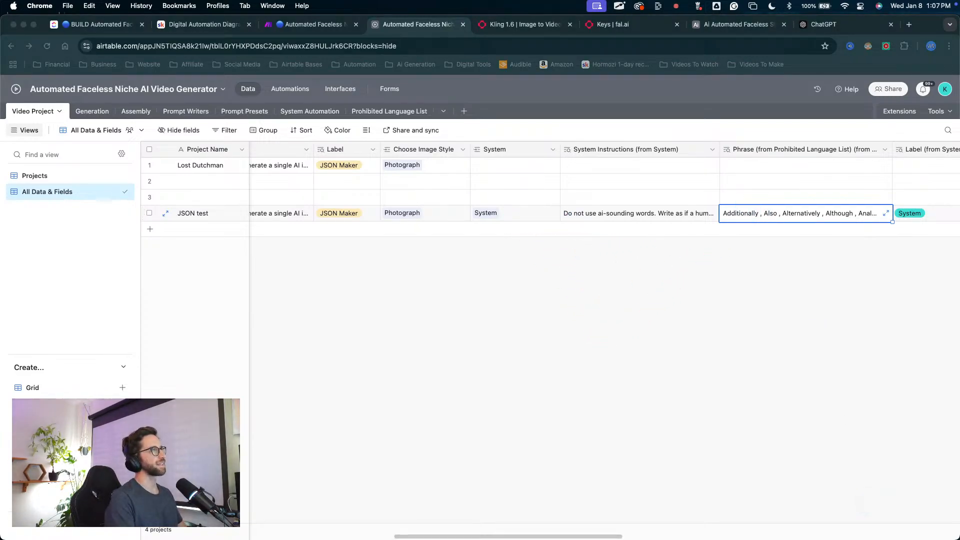
{"action": "key", "text": "ctrl+a"}
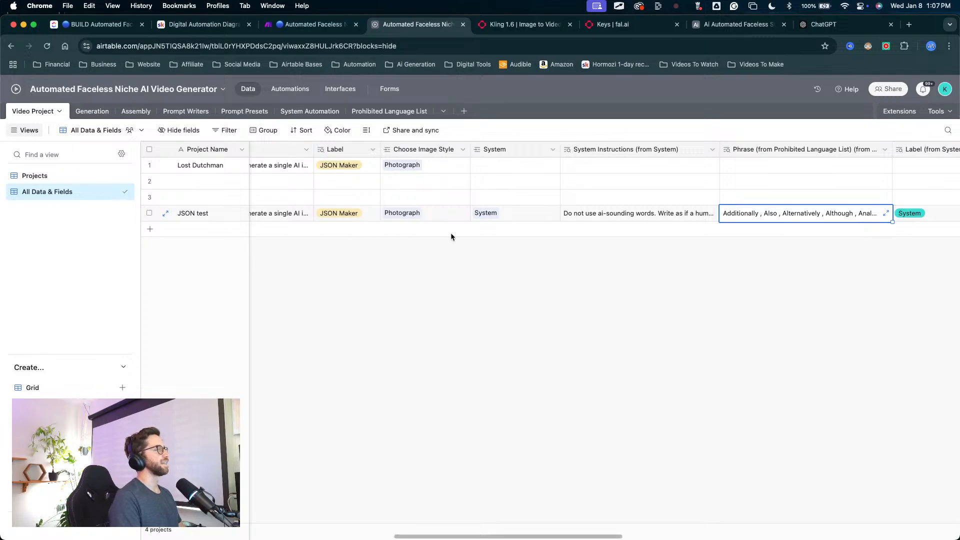
{"action": "scroll", "coordinate": [451, 239], "scroll_direction": "left", "scroll_amount": 5}
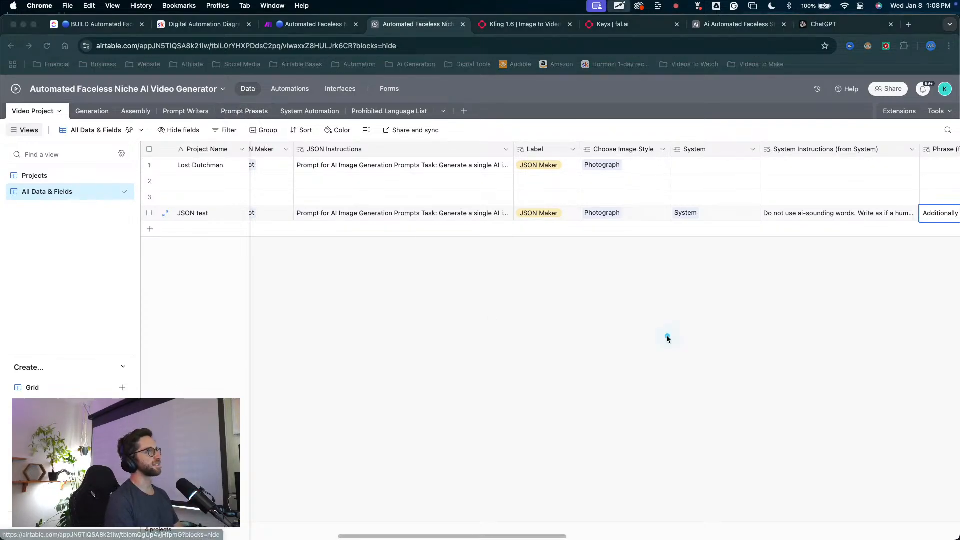
{"action": "mouse_move", "coordinate": [687, 419]}
{"action": "left_mouse_down"}
{"action": "mouse_move", "coordinate": [824, 249]}
{"action": "mouse_move", "coordinate": [729, 257]}
{"action": "mouse_move", "coordinate": [775, 270]}
{"action": "left_mouse_up"}
{"action": "key", "text": "Escape"}
{"action": "scroll", "coordinate": [550, 313], "scroll_direction": "right", "scroll_amount": 5}
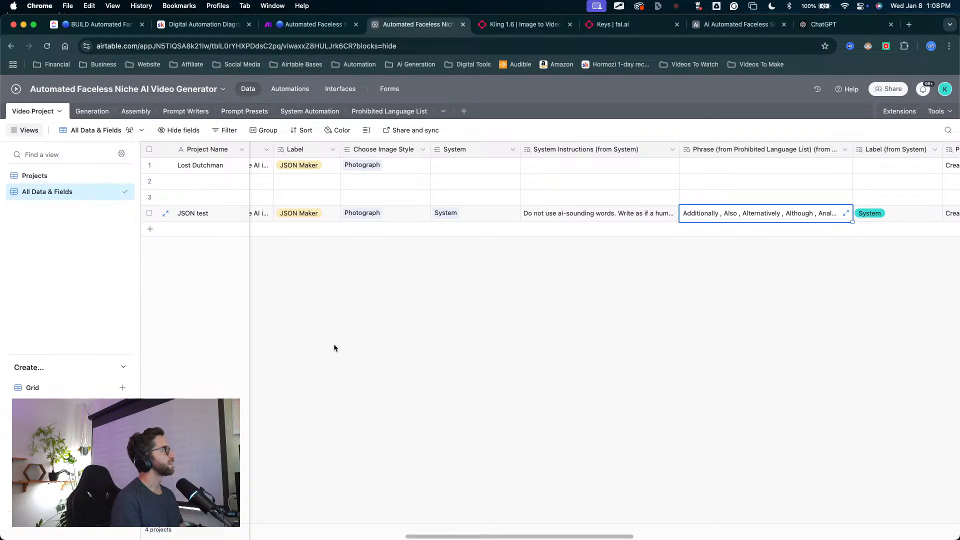
{"action": "scroll", "coordinate": [400, 283], "scroll_direction": "left", "scroll_amount": 10}
{"action": "scroll", "coordinate": [369, 274], "scroll_direction": "right", "scroll_amount": 5}
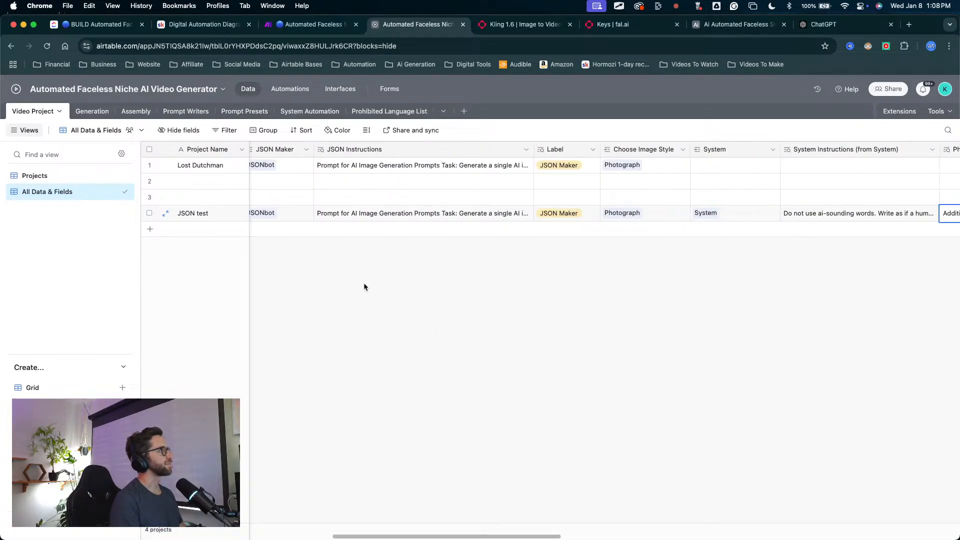
{"action": "mouse_move", "coordinate": [320, 458]}
{"action": "left_mouse_down"}
{"action": "mouse_move", "coordinate": [340, 375]}
{"action": "mouse_move", "coordinate": [686, 246]}
{"action": "mouse_move", "coordinate": [783, 252]}
{"action": "mouse_move", "coordinate": [728, 230]}
{"action": "mouse_move", "coordinate": [691, 259]}
{"action": "left_mouse_up"}
{"action": "scroll", "coordinate": [377, 319], "scroll_direction": "right", "scroll_amount": 1}
{"action": "left_click_drag", "start_coordinate": [302, 359], "coordinate": [166, 236]}
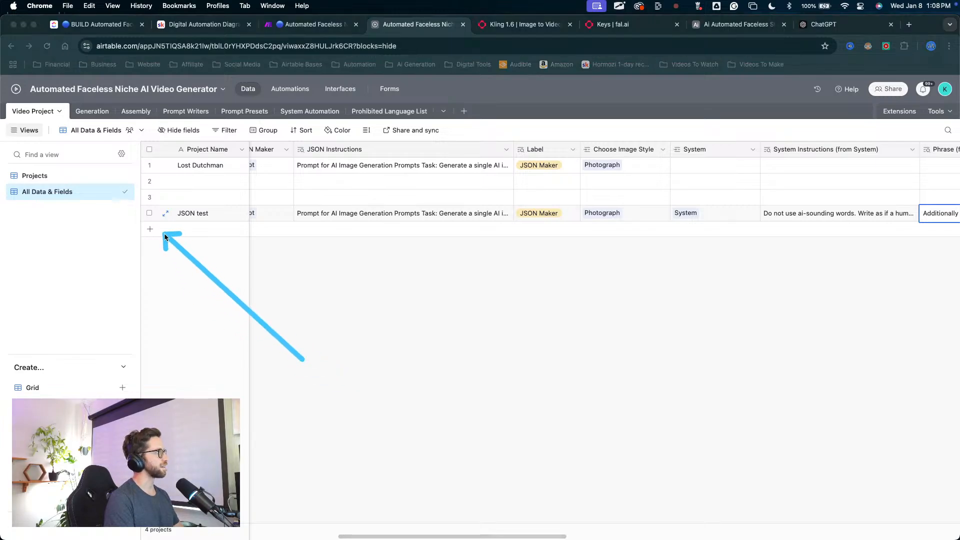
Step: Open the New Project Entry automation and duplicate its Get Json Maker find-records action
{"action": "left_click", "coordinate": [290, 100]}
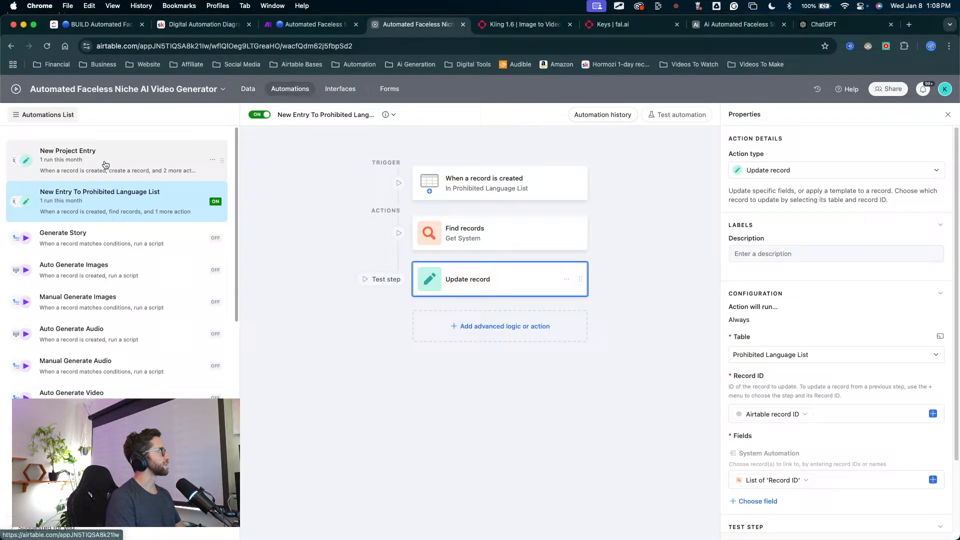
{"action": "left_click_drag", "start_coordinate": [113, 107], "coordinate": [83, 159]}
{"action": "left_click", "coordinate": [83, 160]}
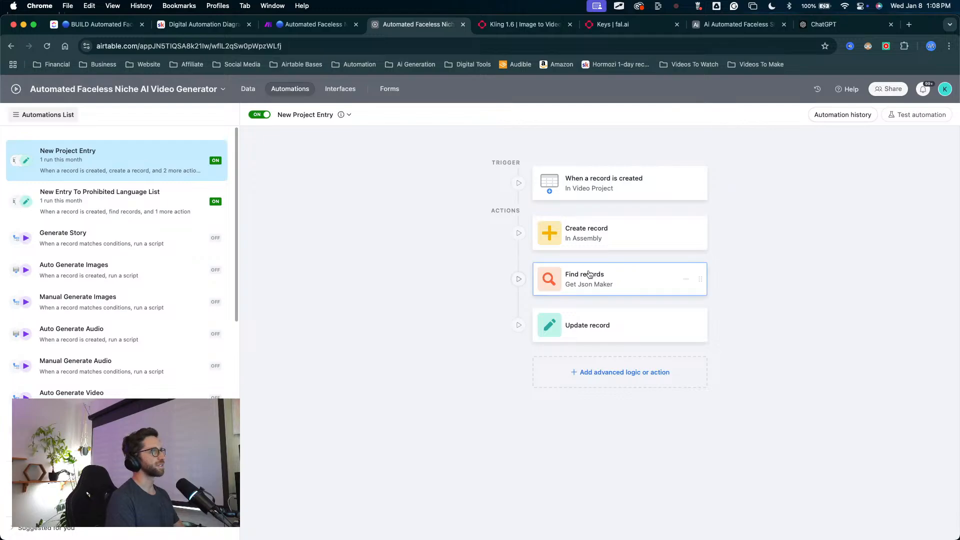
{"action": "right_click", "coordinate": [633, 276]}
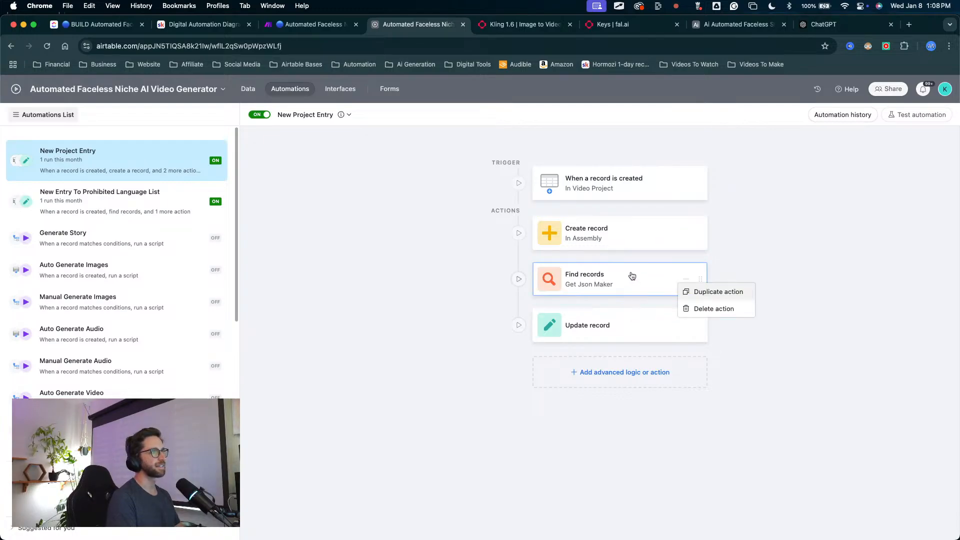
{"action": "left_click", "coordinate": [691, 292]}
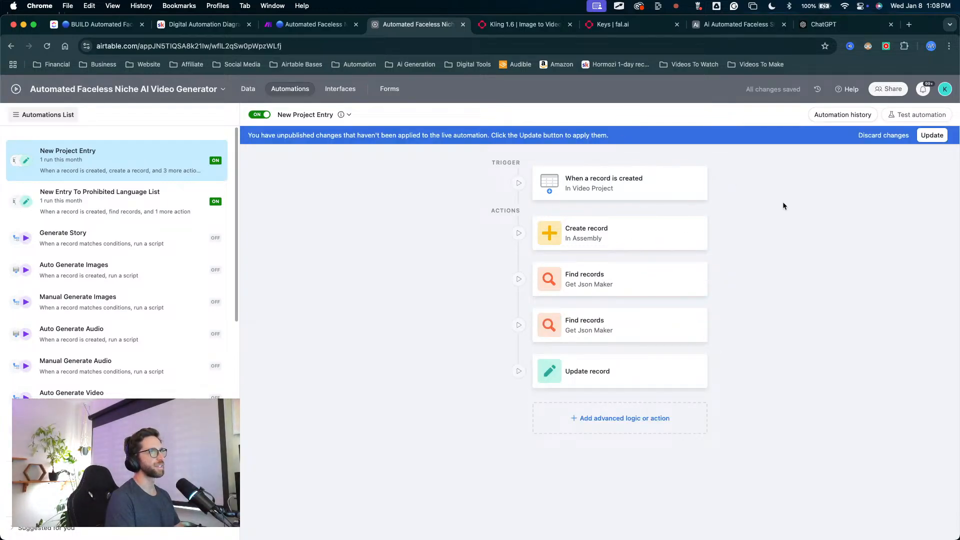
Step: Change the description of the duplicated find-records action to Get System
{"action": "left_click", "coordinate": [622, 328]}
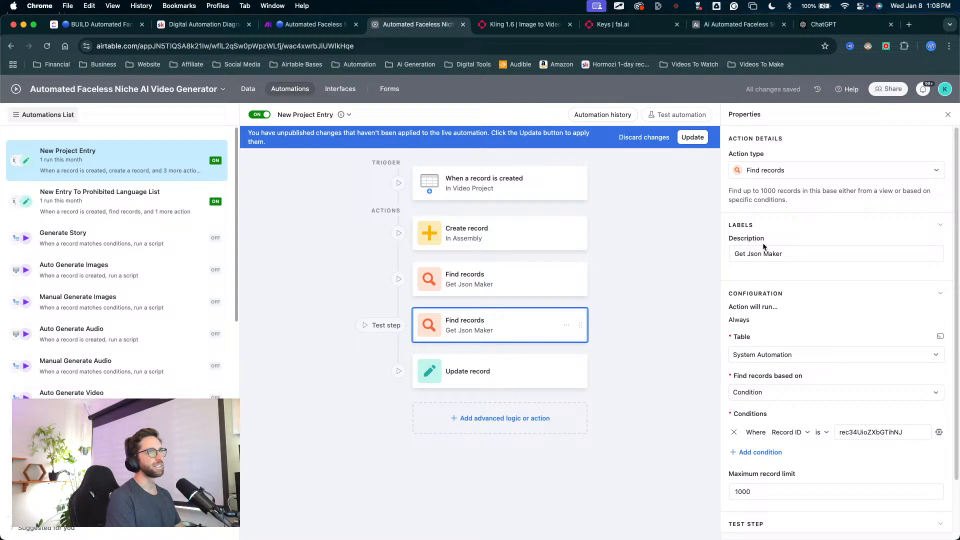
{"action": "left_click", "coordinate": [775, 253]}
{"action": "left_click_drag", "start_coordinate": [783, 254], "coordinate": [752, 254]}
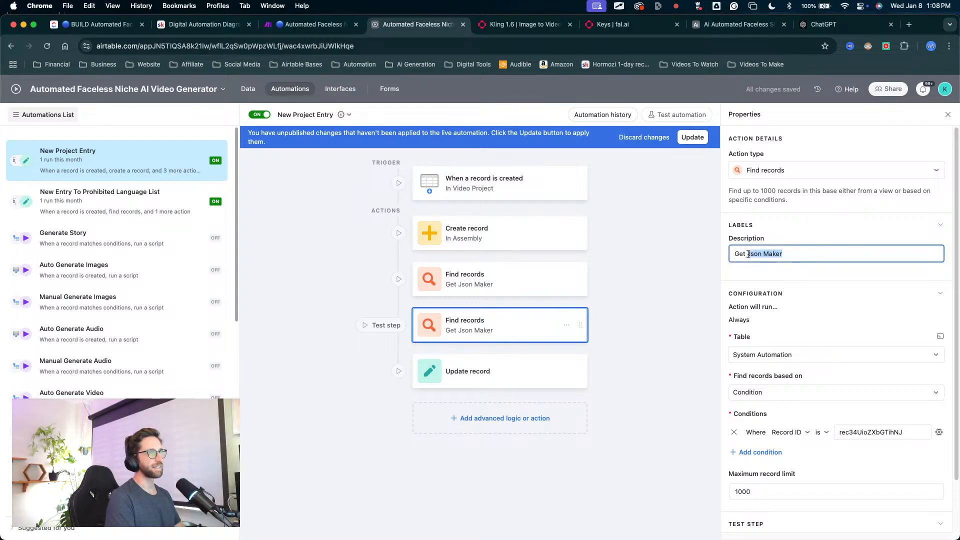
{"action": "type", "text": "S"}
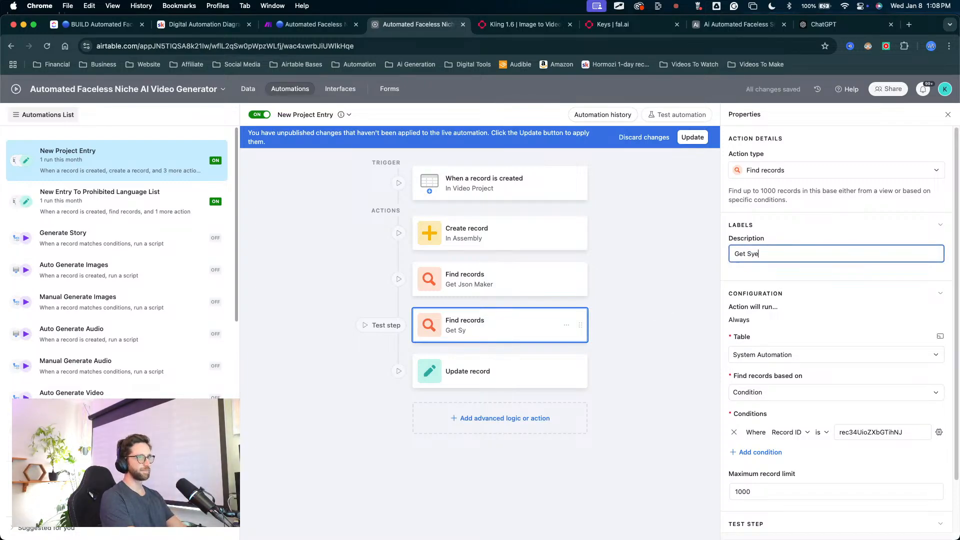
{"action": "type", "text": "ystem"}
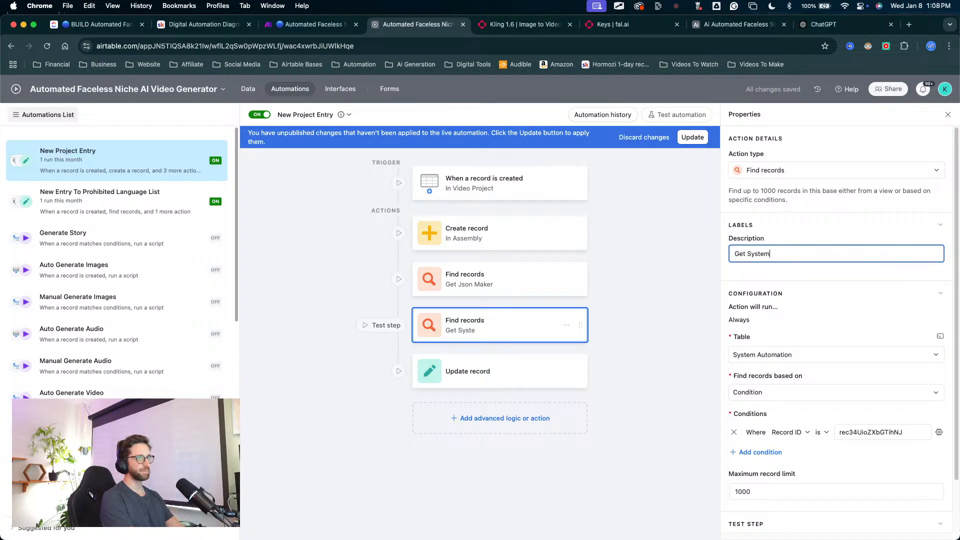
{"action": "left_click", "coordinate": [456, 283]}
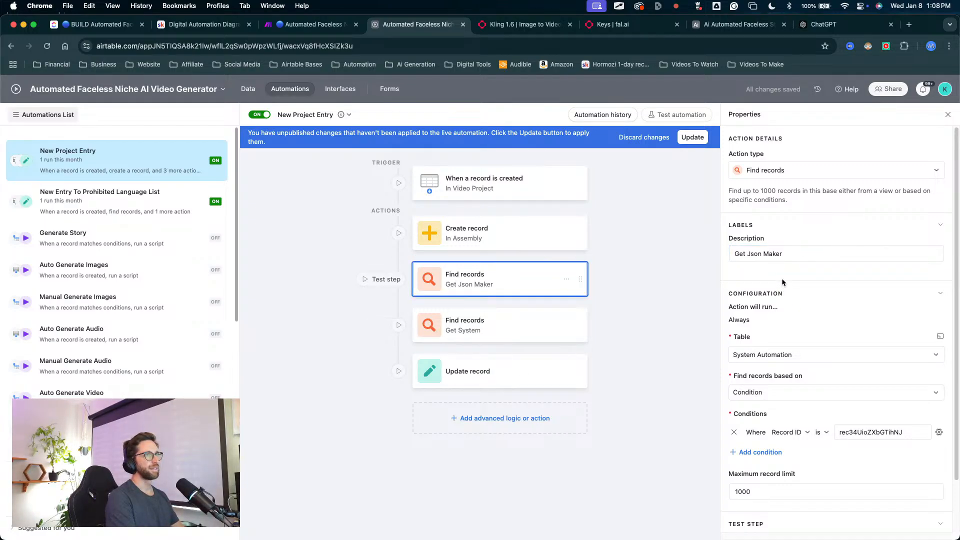
Step: Change the description of the Get Json Maker find-records action to Get JSONbot
{"action": "key", "text": "BackSpace"}
{"action": "key", "text": "BackSpace"}
{"action": "key", "text": "BackSpace"}
{"action": "key", "text": "BackSpace"}
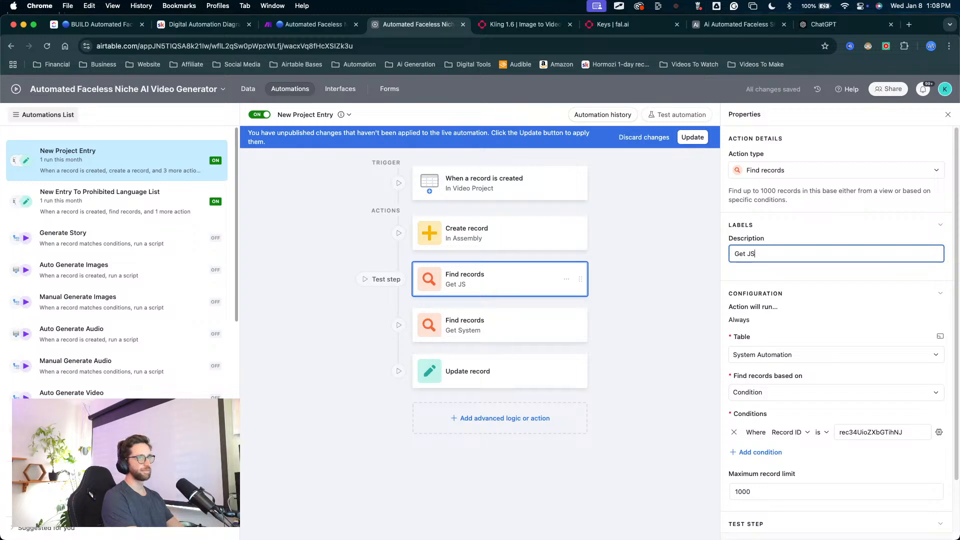
{"action": "type", "text": "ONbot"}
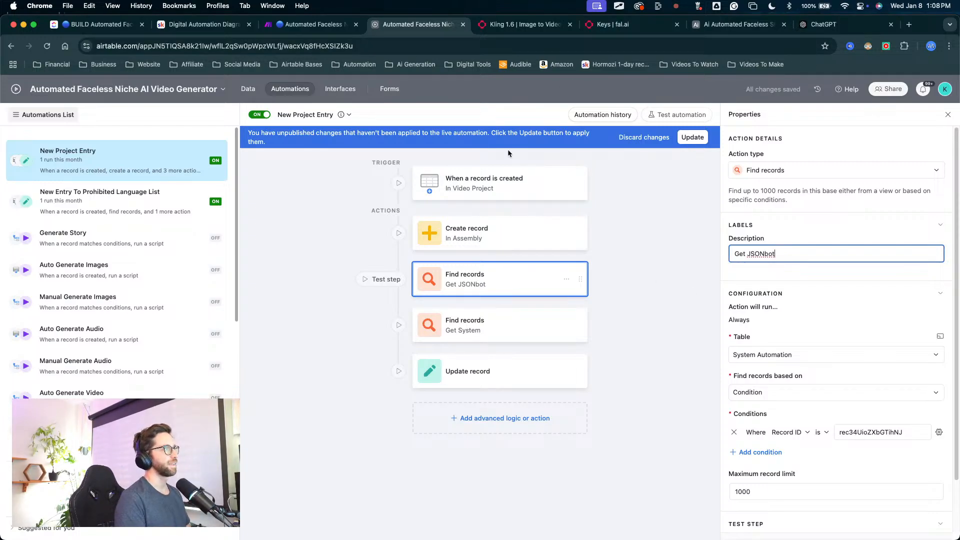
Step: In the System Automation table, move the Record ID column to the end, after Video Project
{"action": "left_click", "coordinate": [481, 334]}
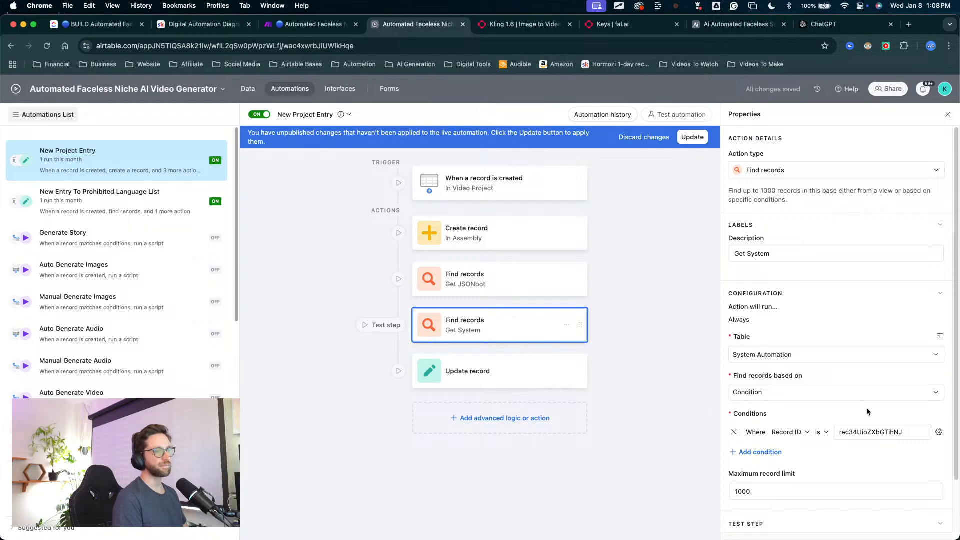
{"action": "left_click", "coordinate": [248, 89]}
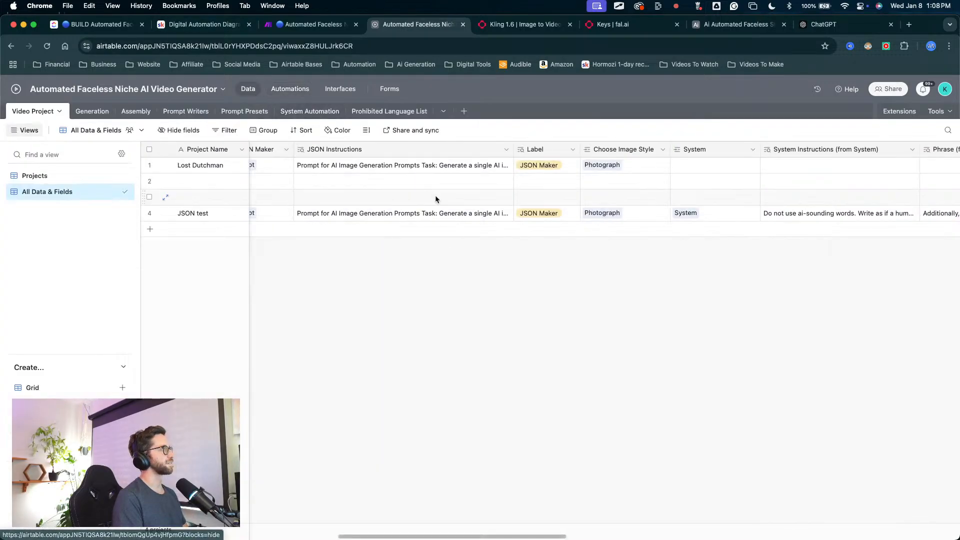
{"action": "left_click", "coordinate": [340, 115]}
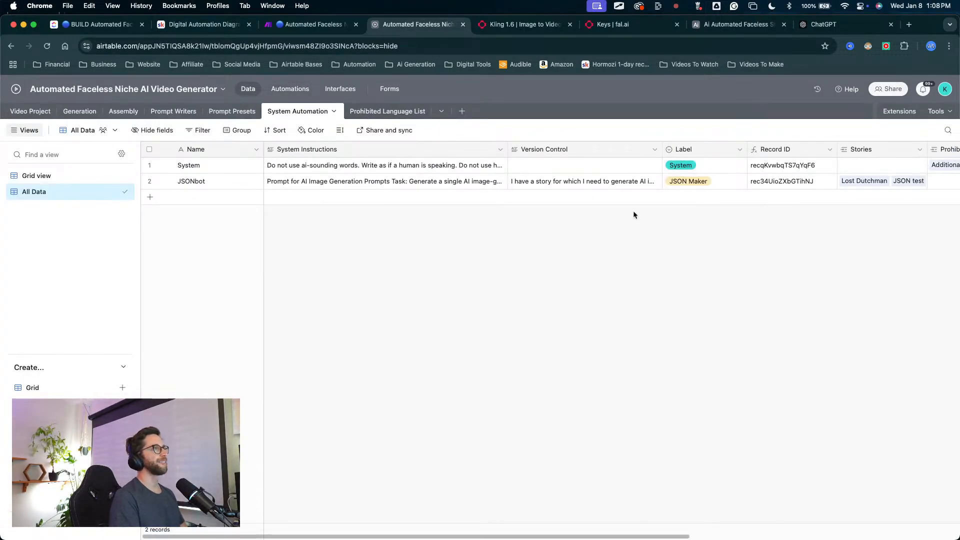
{"action": "scroll", "coordinate": [672, 190], "scroll_direction": "right", "scroll_amount": 6}
{"action": "scroll", "coordinate": [700, 173], "scroll_direction": "right", "scroll_amount": 2}
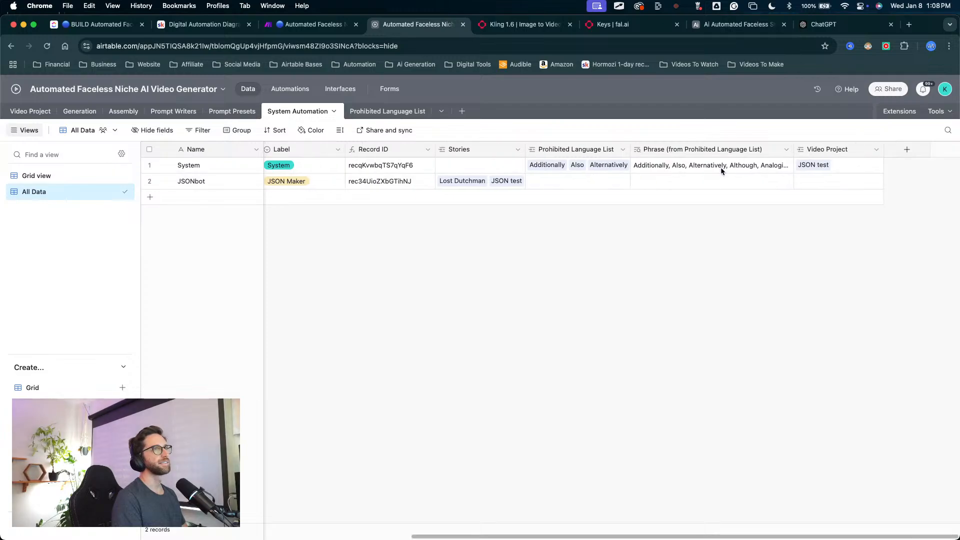
{"action": "scroll", "coordinate": [660, 166], "scroll_direction": "left", "scroll_amount": 8}
{"action": "scroll", "coordinate": [749, 122], "scroll_direction": "right", "scroll_amount": 5}
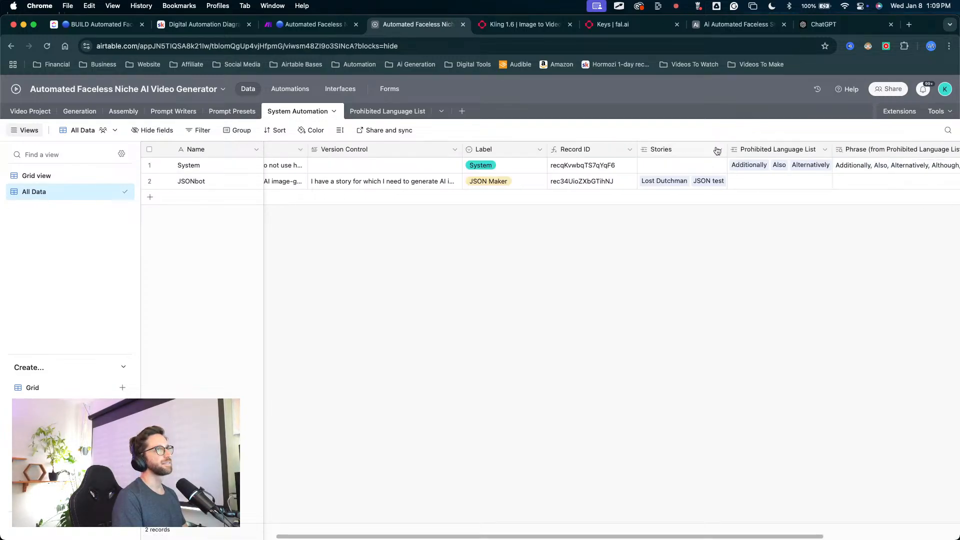
{"action": "scroll", "coordinate": [608, 143], "scroll_direction": "right", "scroll_amount": 2}
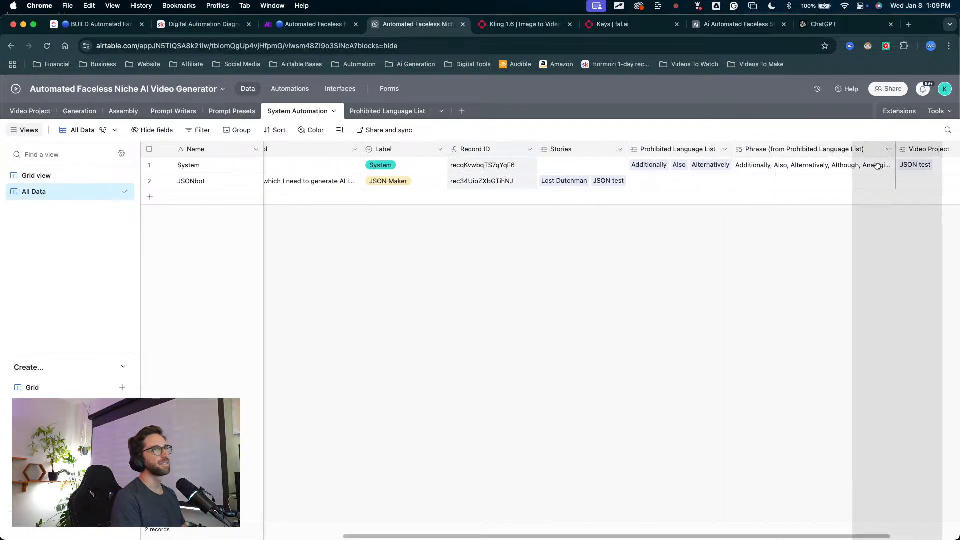
{"action": "scroll", "coordinate": [905, 162], "scroll_direction": "right", "scroll_amount": 3}
{"action": "left_click_drag", "start_coordinate": [905, 162], "coordinate": [902, 165]}
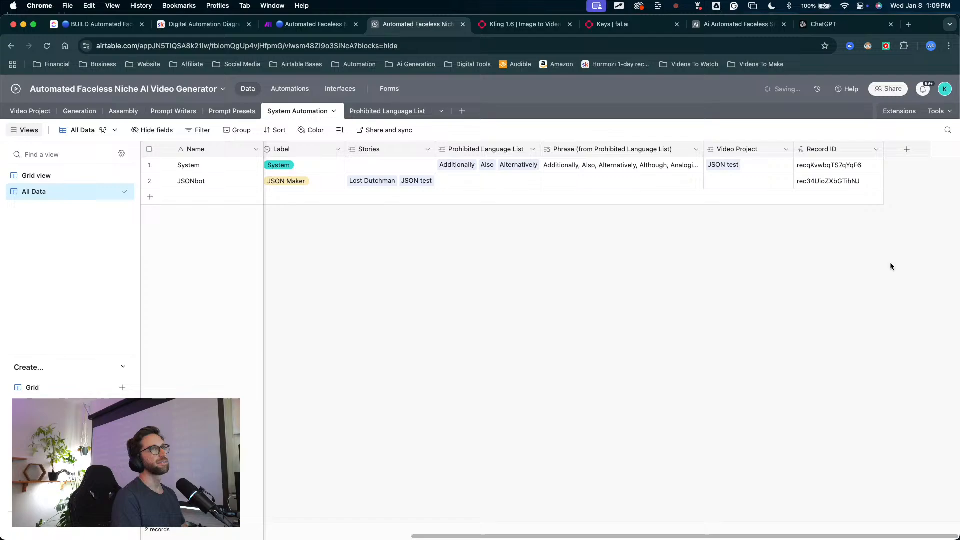
Step: Copy the System record's ID into the Get System action's Record ID condition as recqKvwbqTS7qYqF6, and update the live automation
{"action": "left_click", "coordinate": [816, 168]}
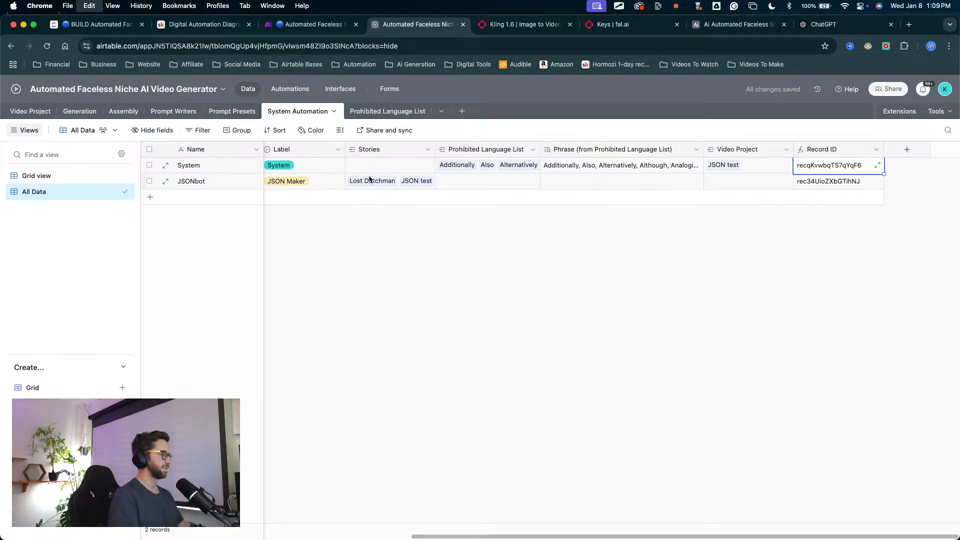
{"action": "left_click", "coordinate": [289, 89]}
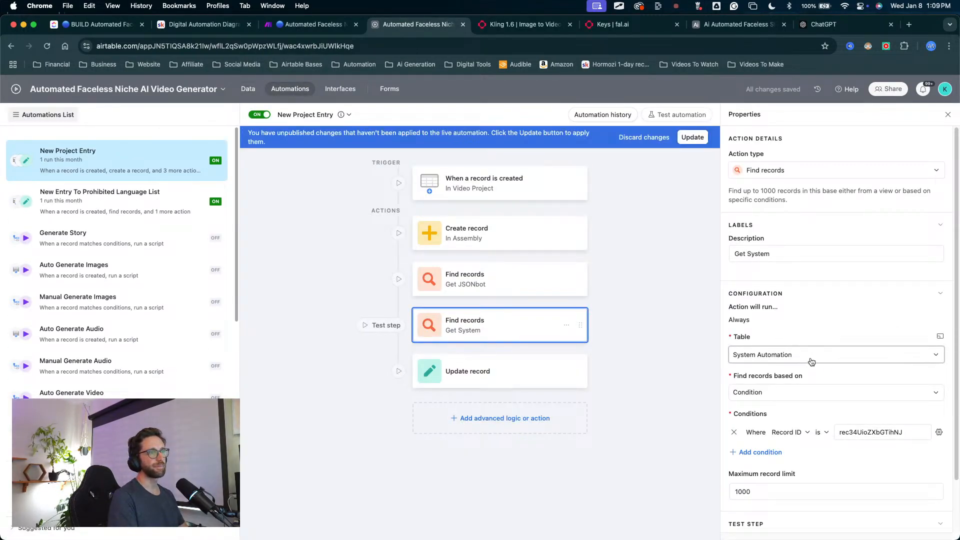
{"action": "double_click", "coordinate": [858, 433]}
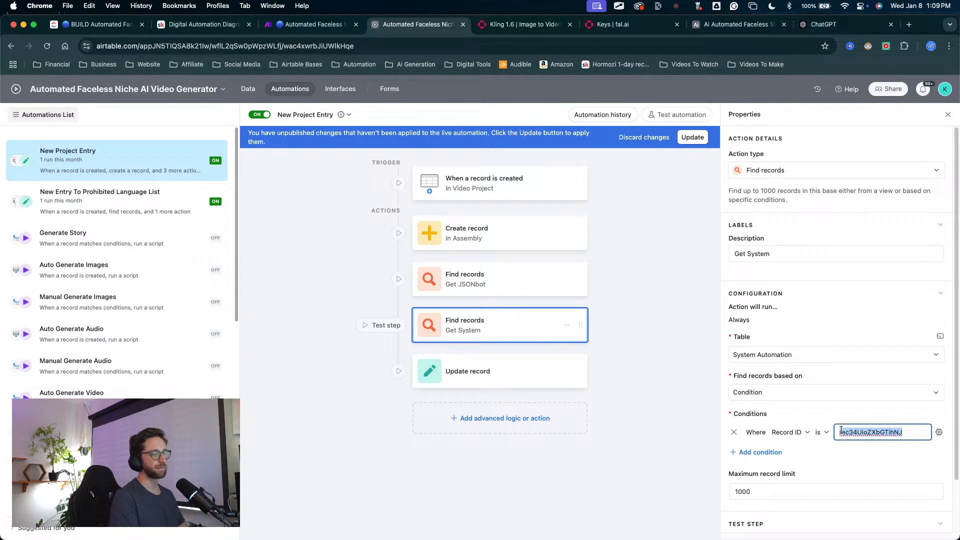
{"action": "key", "text": "BackSpace"}
{"action": "type", "text": "recqKvwbqTS7qYqF6"}
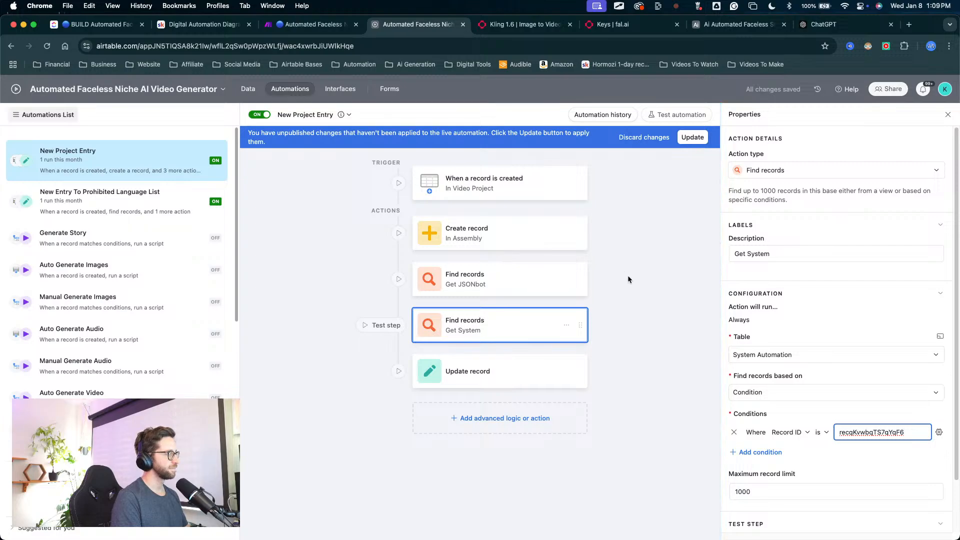
{"action": "left_click", "coordinate": [692, 137]}
Step: Add the System field to the fields set by the New Project Entry automation's Update record action
{"action": "left_click", "coordinate": [516, 371]}
{"action": "scroll", "coordinate": [765, 370], "scroll_direction": "down", "scroll_amount": 3}
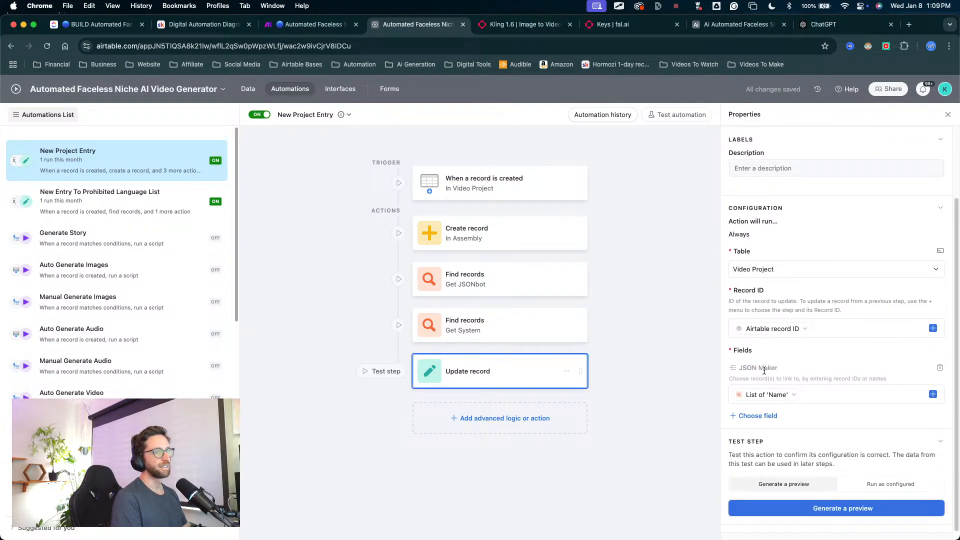
{"action": "left_click", "coordinate": [758, 415]}
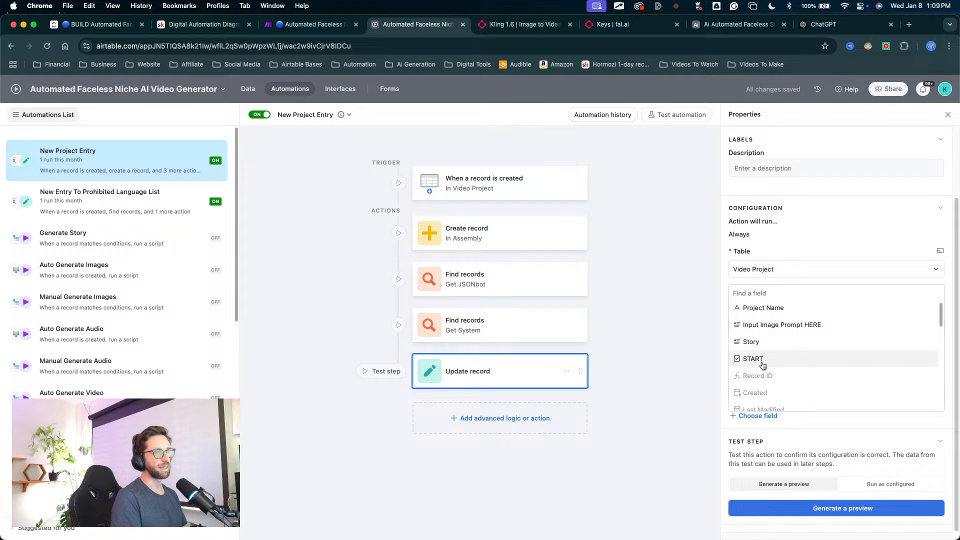
{"action": "scroll", "coordinate": [761, 364], "scroll_direction": "down", "scroll_amount": 5}
{"action": "scroll", "coordinate": [761, 364], "scroll_direction": "down", "scroll_amount": 5}
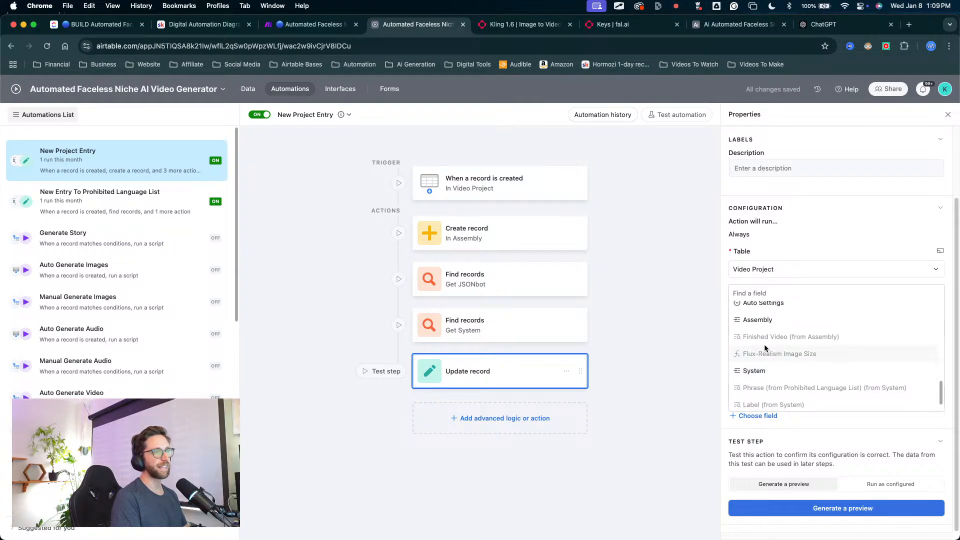
{"action": "left_click", "coordinate": [762, 350]}
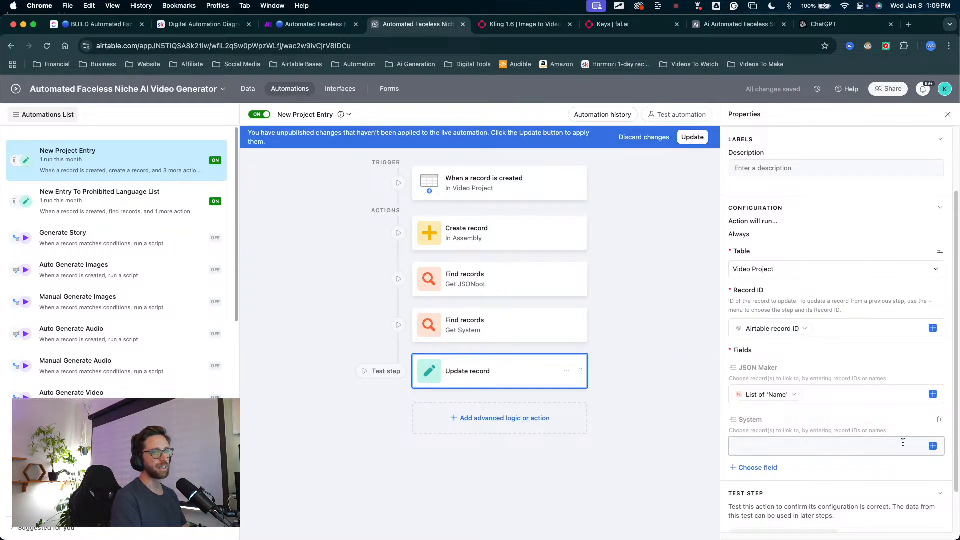
Step: Fill the System field with the list of Record ID values from the Get System action, and update the live automation
{"action": "left_click", "coordinate": [933, 446]}
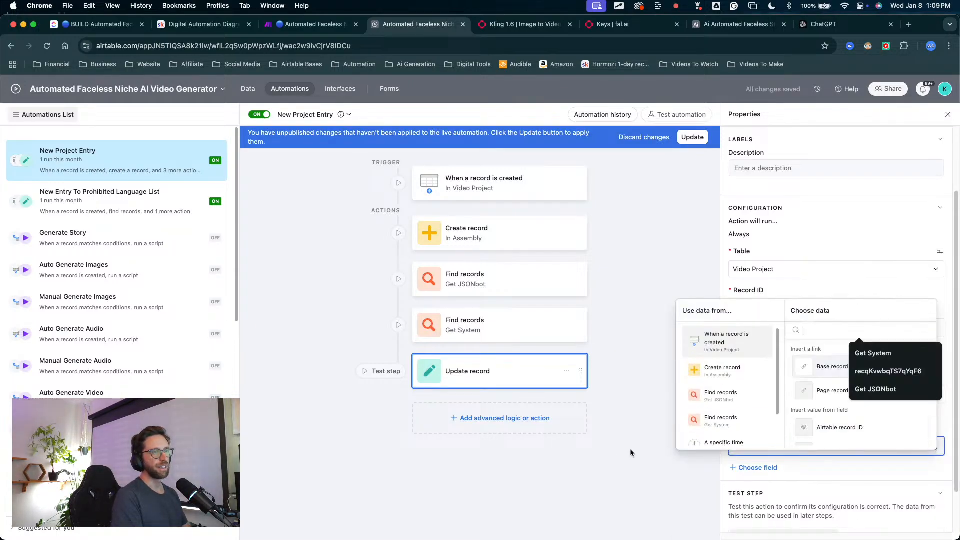
{"action": "left_click", "coordinate": [723, 423]}
{"action": "scroll", "coordinate": [800, 408], "scroll_direction": "down", "scroll_amount": 4}
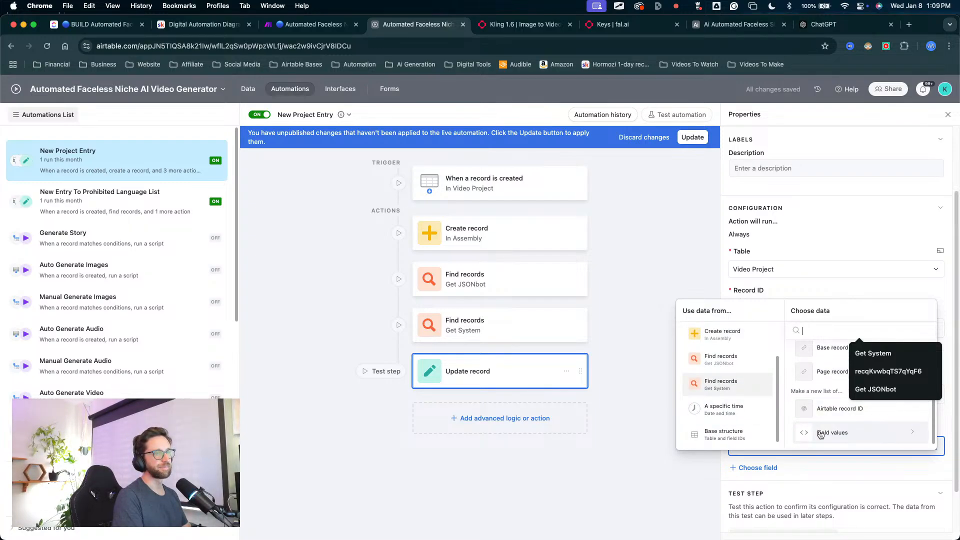
{"action": "left_click", "coordinate": [821, 433]}
{"action": "left_click", "coordinate": [817, 378]}
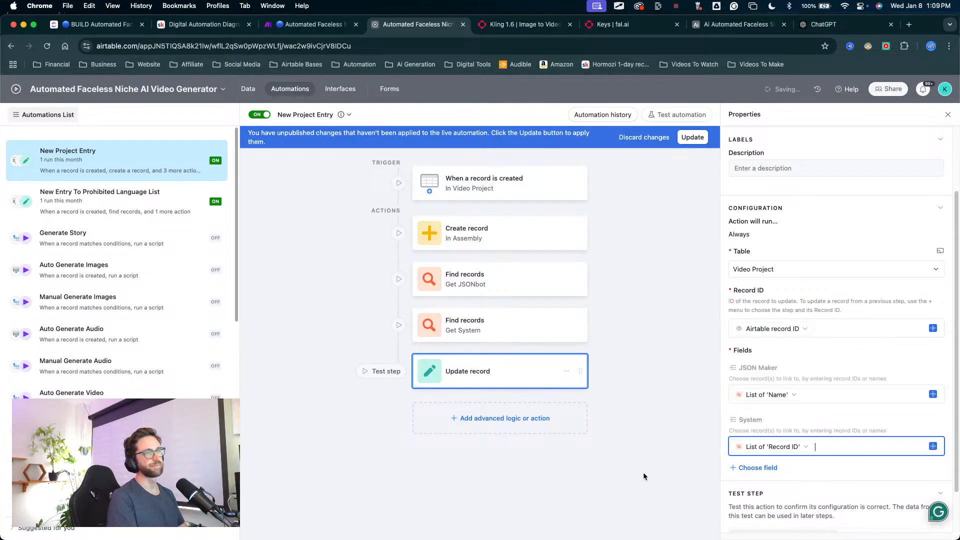
{"action": "left_click", "coordinate": [692, 137]}
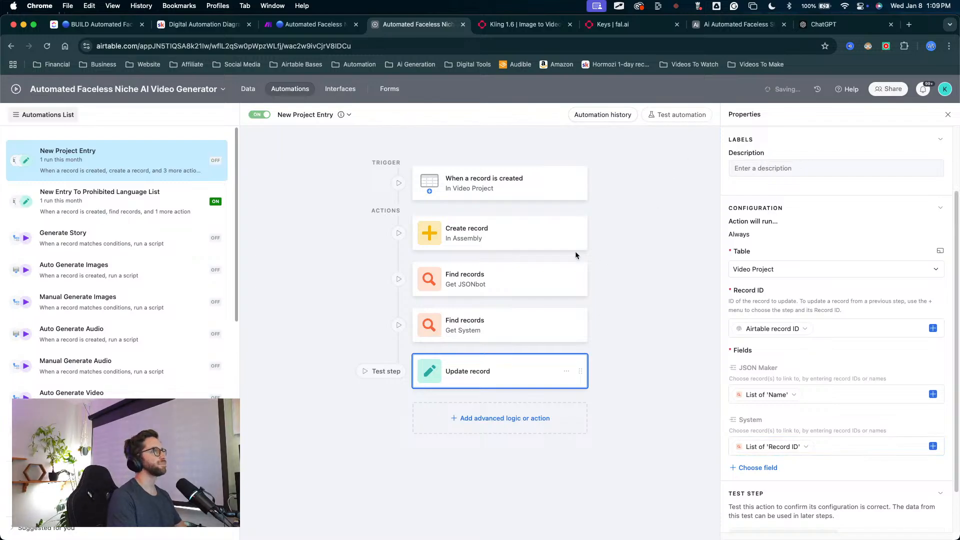
Step: Add a blank record to the System Automation table and look across its fields
{"action": "left_click", "coordinate": [248, 90]}
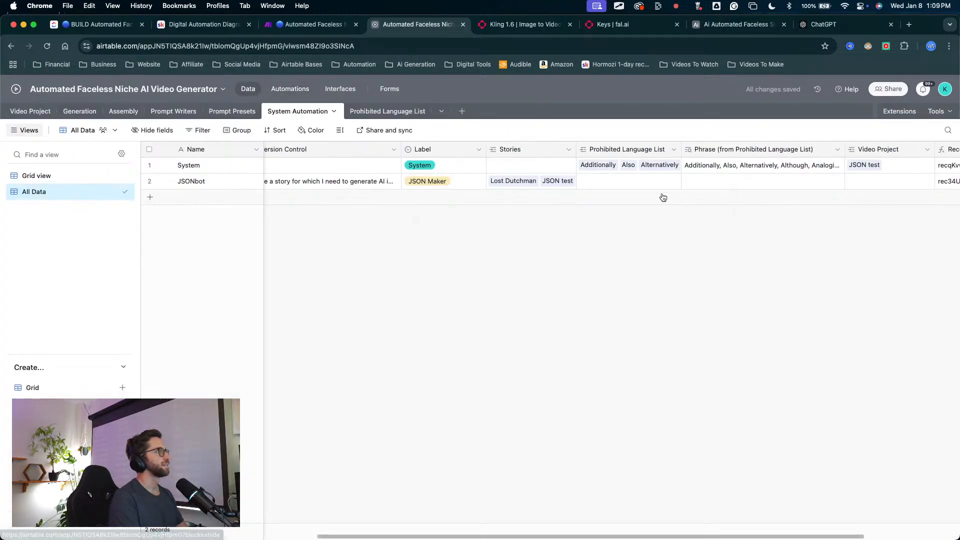
{"action": "scroll", "coordinate": [263, 235], "scroll_direction": "left", "scroll_amount": 5}
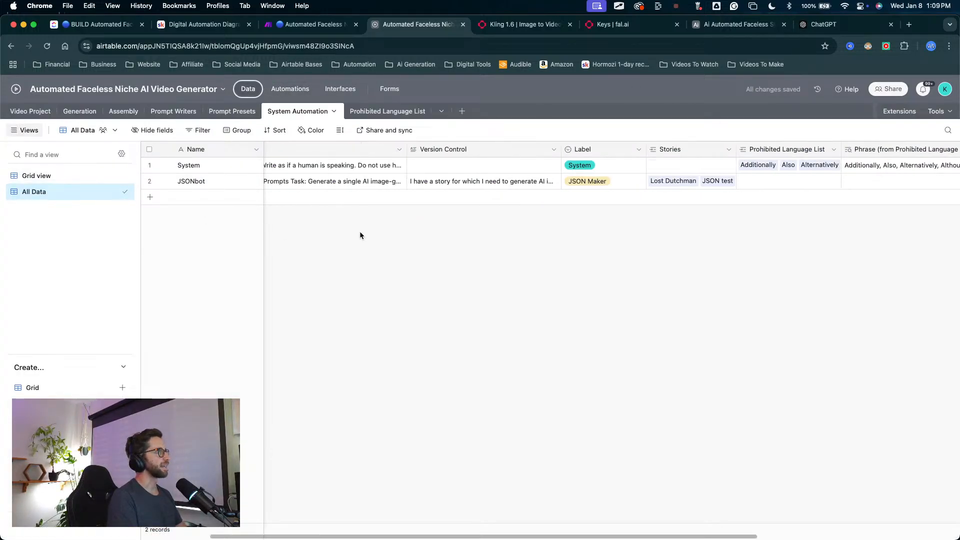
{"action": "left_click", "coordinate": [161, 202]}
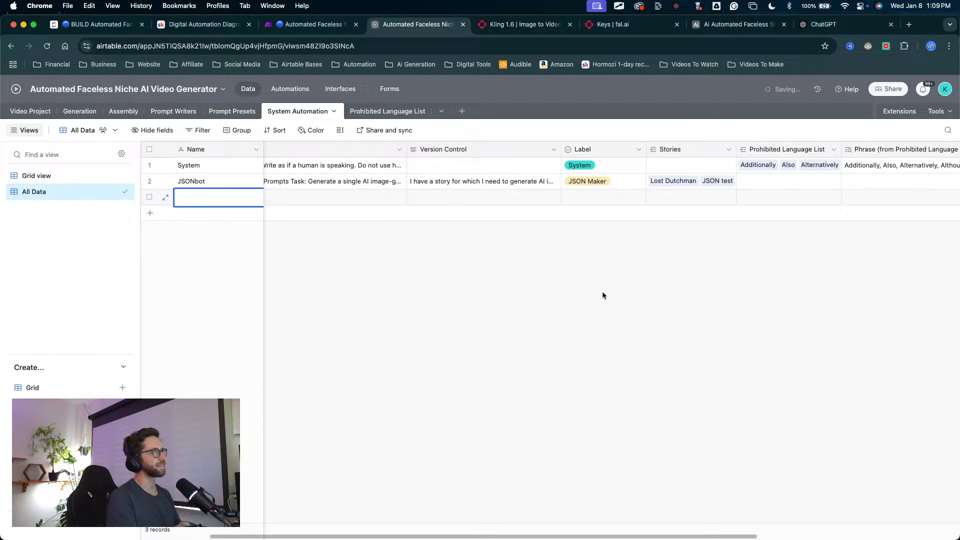
{"action": "scroll", "coordinate": [590, 288], "scroll_direction": "right", "scroll_amount": 8}
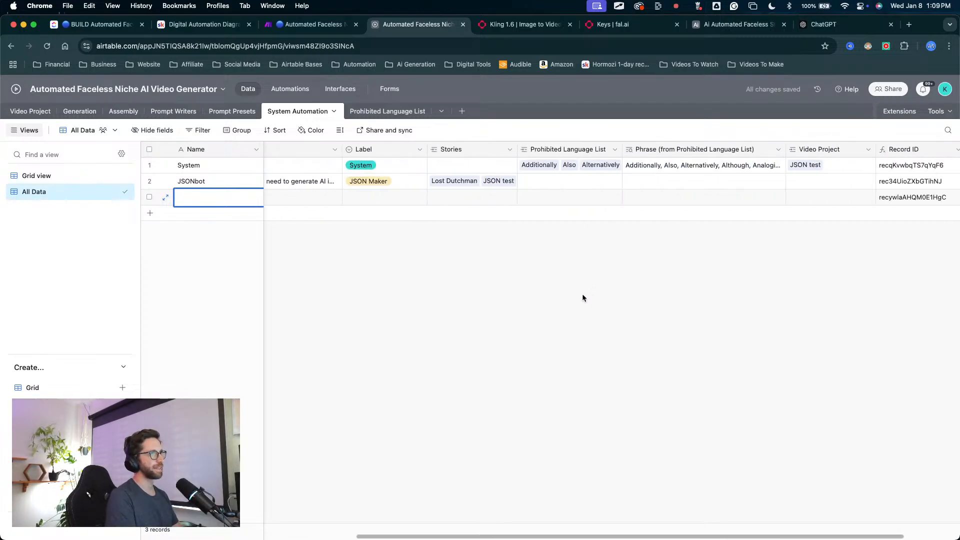
{"action": "mouse_move", "coordinate": [599, 344]}
{"action": "left_mouse_down"}
{"action": "mouse_move", "coordinate": [533, 228]}
{"action": "mouse_move", "coordinate": [489, 204]}
{"action": "mouse_move", "coordinate": [374, 199]}
{"action": "left_mouse_up"}
{"action": "key", "text": "Escape"}
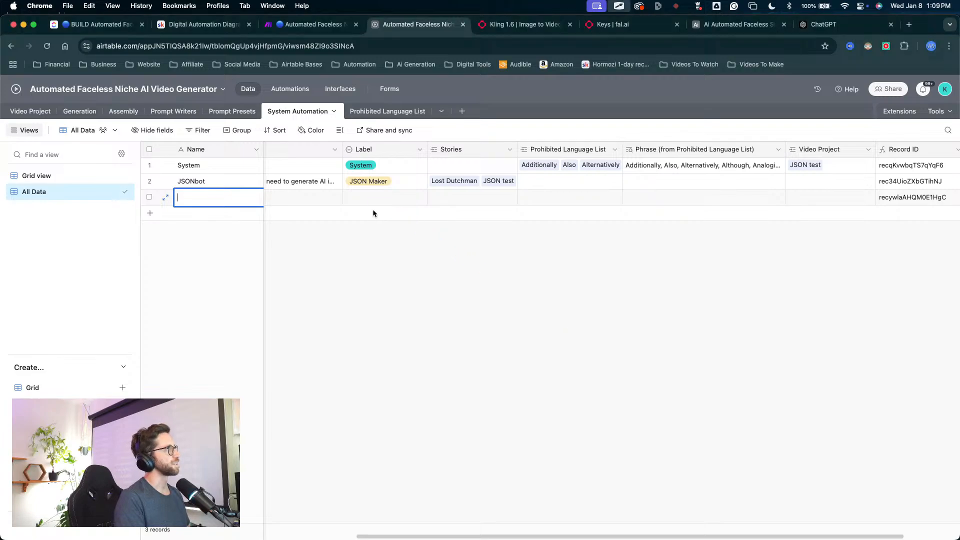
{"action": "scroll", "coordinate": [461, 209], "scroll_direction": "left", "scroll_amount": 8}
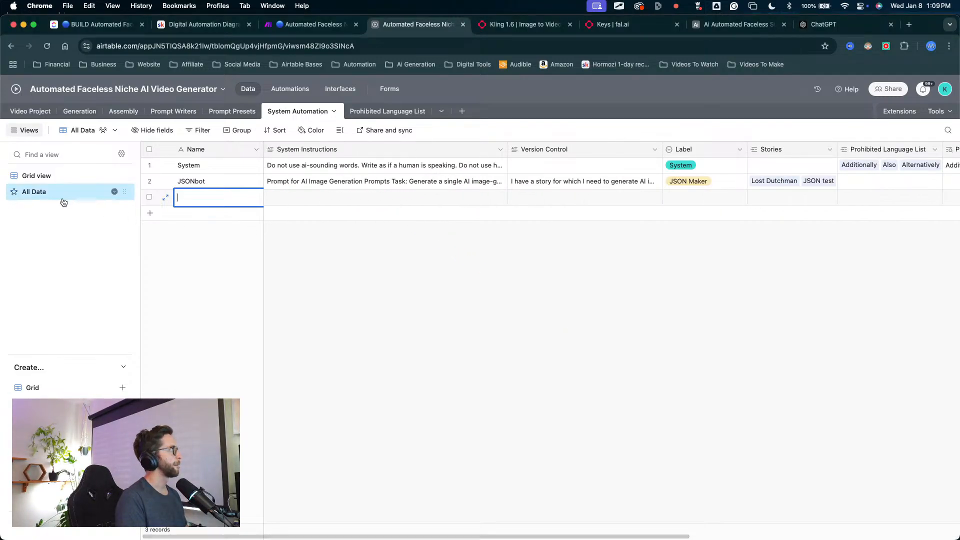
{"action": "scroll", "coordinate": [430, 260], "scroll_direction": "right", "scroll_amount": 5}
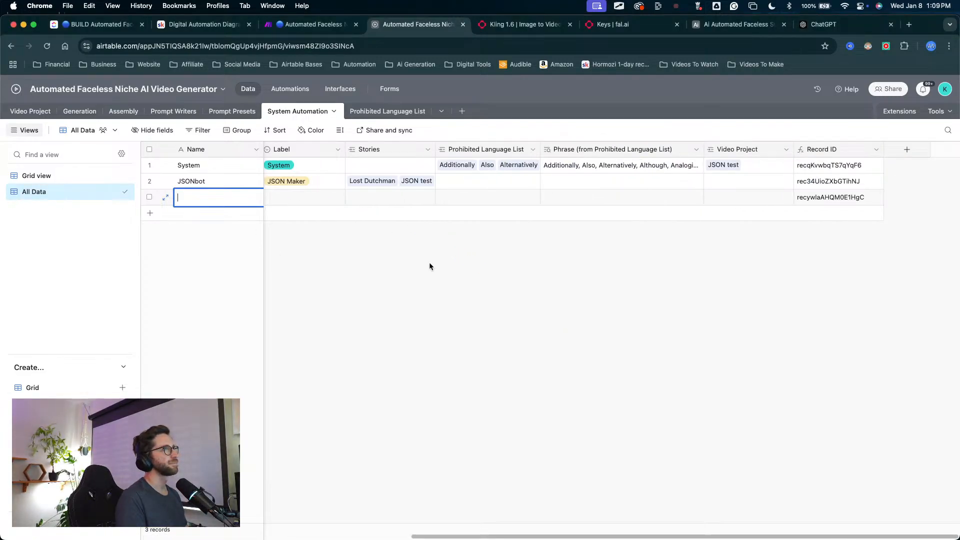
{"action": "scroll", "coordinate": [429, 262], "scroll_direction": "left", "scroll_amount": 3}
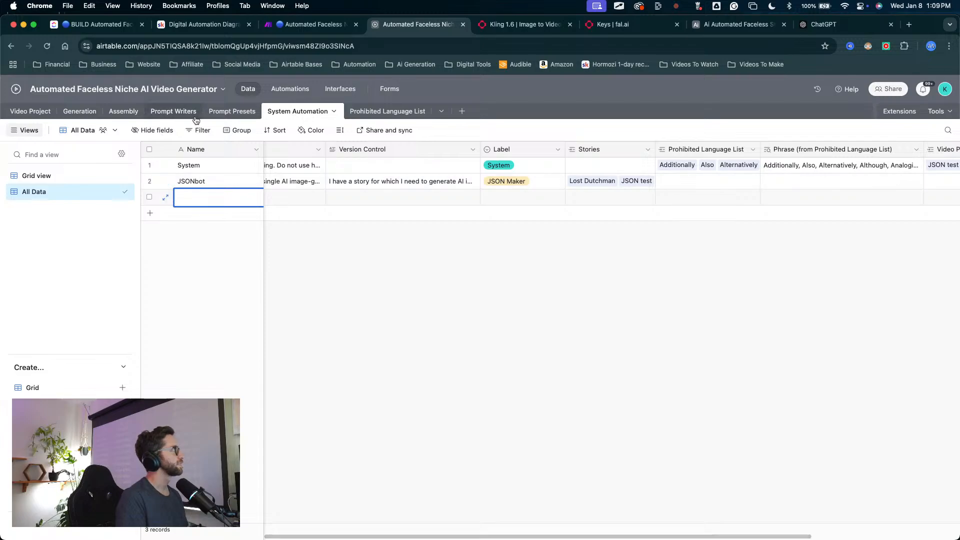
Step: Add a blank project record to the Video Project table to test the New Project Entry automation
{"action": "left_click", "coordinate": [30, 111]}
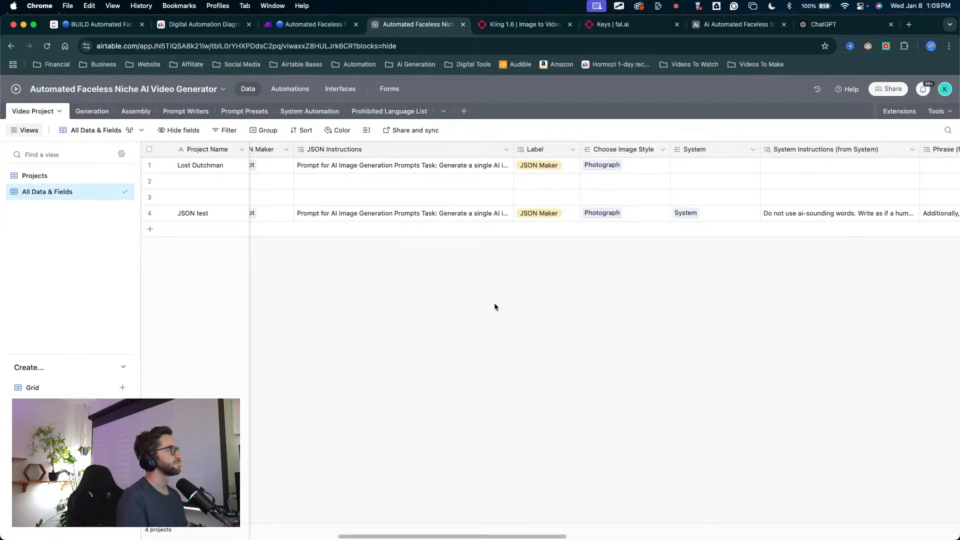
{"action": "scroll", "coordinate": [495, 306], "scroll_direction": "right", "scroll_amount": 3}
{"action": "left_click_drag", "start_coordinate": [550, 359], "coordinate": [558, 234]}
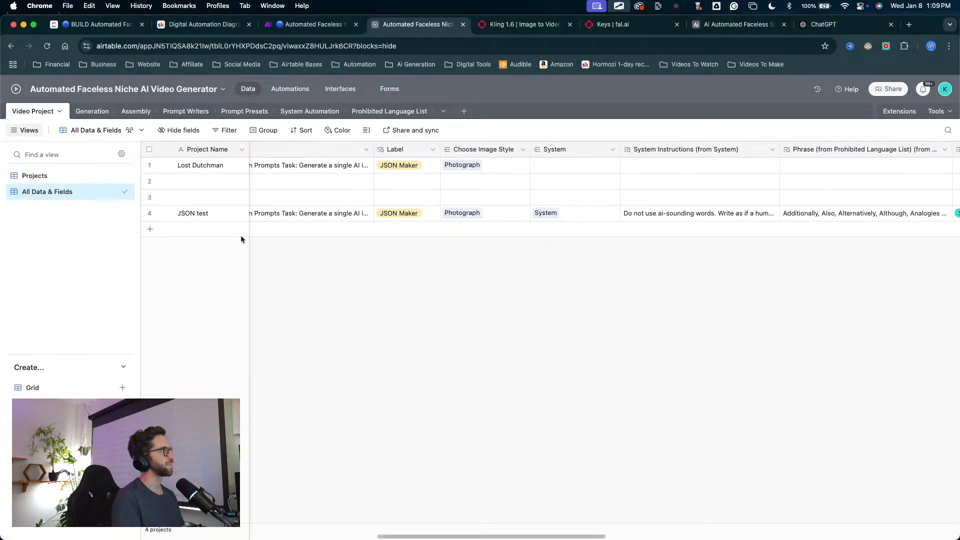
{"action": "left_click", "coordinate": [150, 229]}
Step: Delete the blank record from System Automation, and return to Video Project to check the new project's JSON Maker and System links
{"action": "left_click", "coordinate": [318, 111]}
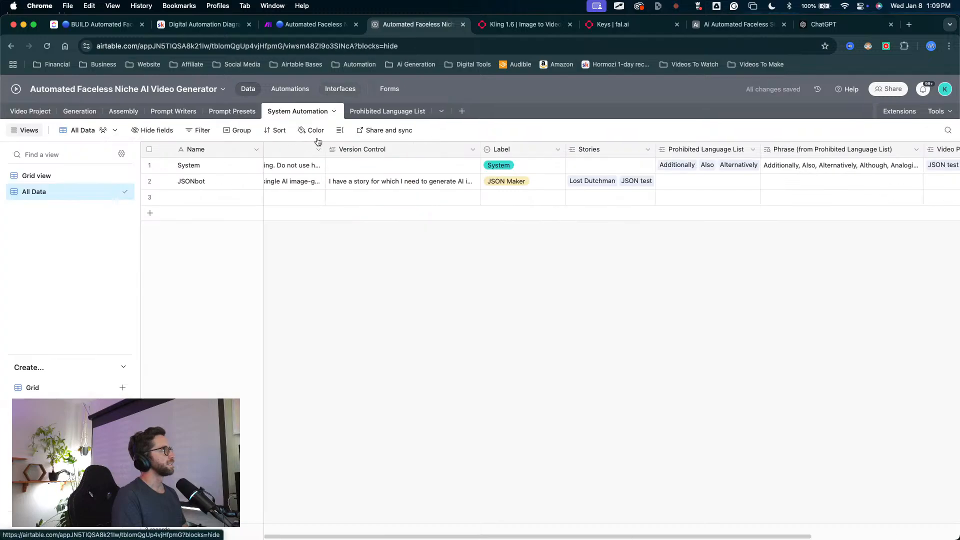
{"action": "right_click", "coordinate": [207, 198]}
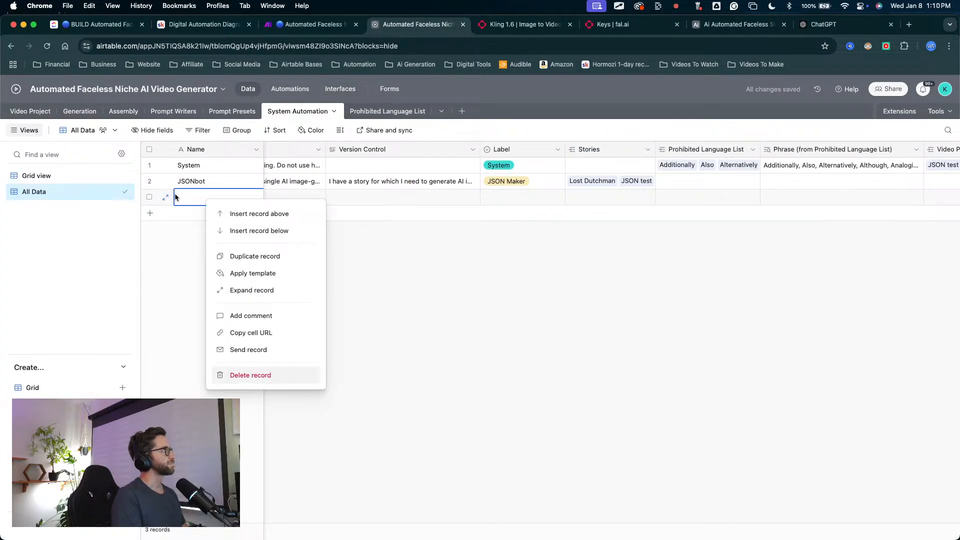
{"action": "left_click", "coordinate": [250, 374]}
{"action": "left_click", "coordinate": [30, 111]}
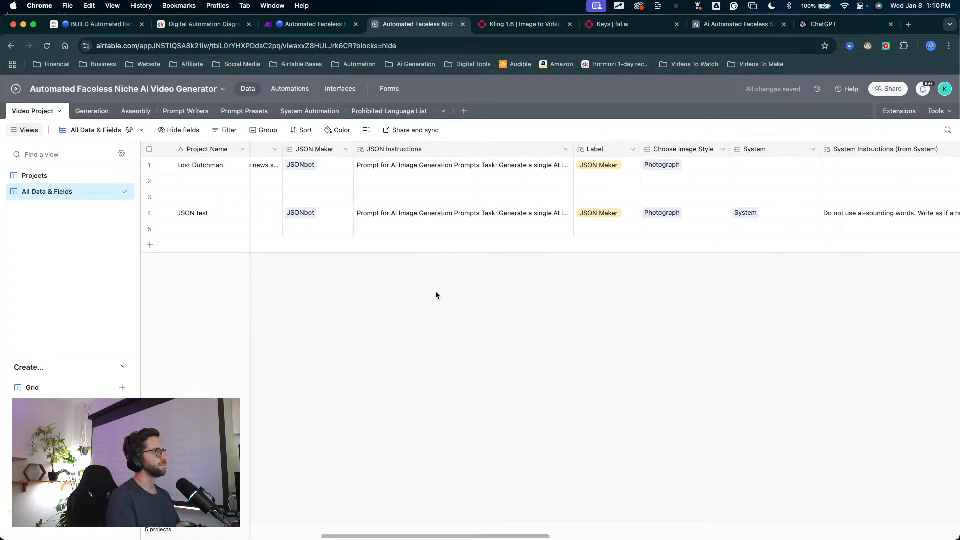
{"action": "mouse_move", "coordinate": [452, 425]}
{"action": "left_mouse_down"}
{"action": "mouse_move", "coordinate": [347, 332]}
{"action": "mouse_move", "coordinate": [386, 231]}
{"action": "mouse_move", "coordinate": [368, 253]}
{"action": "mouse_move", "coordinate": [654, 269]}
{"action": "mouse_move", "coordinate": [728, 236]}
{"action": "mouse_move", "coordinate": [745, 216]}
{"action": "mouse_move", "coordinate": [745, 230]}
{"action": "left_mouse_up"}
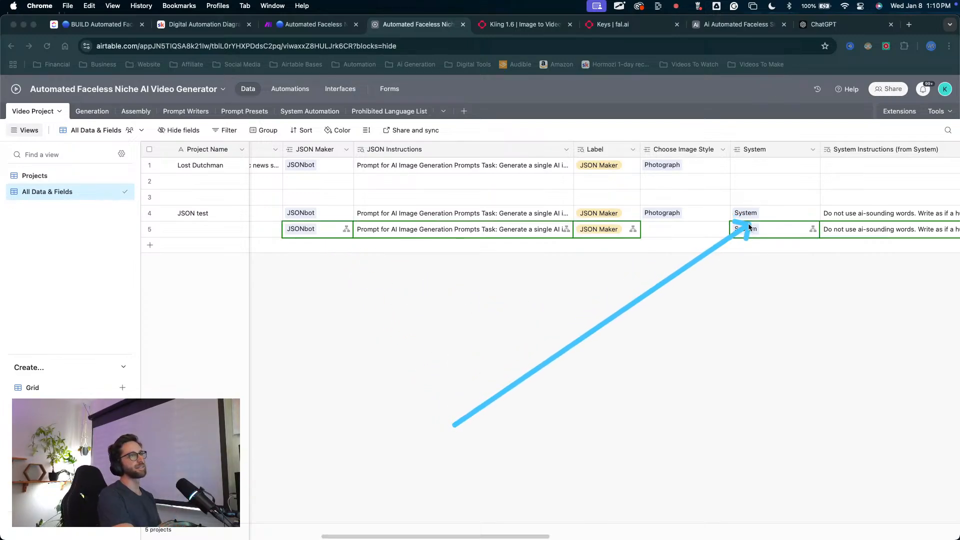
Step: Delete the three unnamed projects from the Video Project table, keeping only Lost Dutchman and JSON test
{"action": "key", "text": "Escape"}
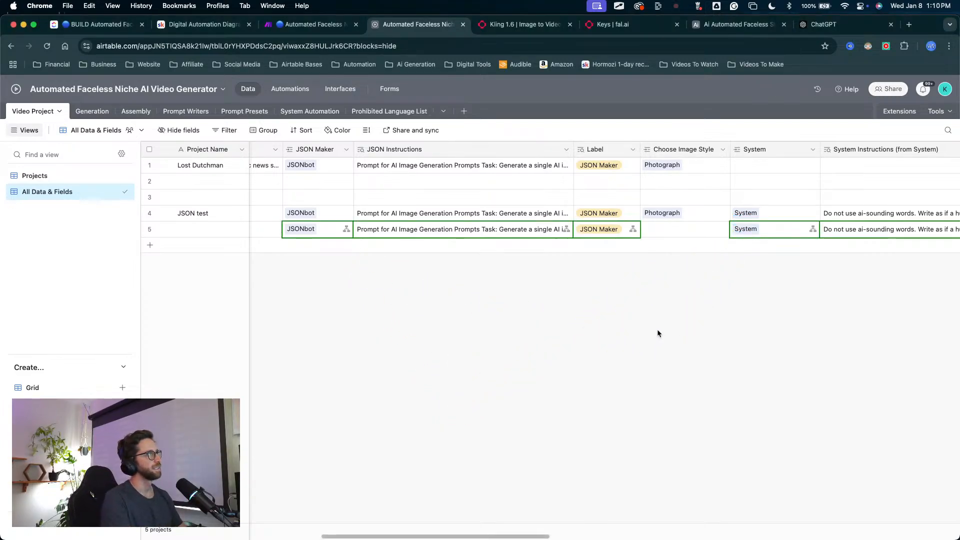
{"action": "scroll", "coordinate": [672, 328], "scroll_direction": "right", "scroll_amount": 1}
{"action": "scroll", "coordinate": [671, 328], "scroll_direction": "right", "scroll_amount": 5}
{"action": "scroll", "coordinate": [670, 328], "scroll_direction": "left", "scroll_amount": 15}
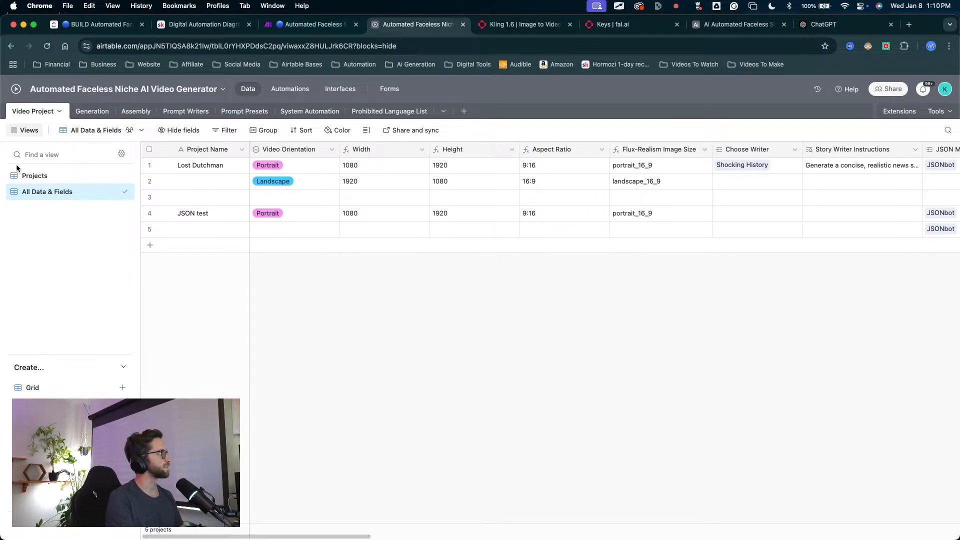
{"action": "scroll", "coordinate": [394, 265], "scroll_direction": "right", "scroll_amount": 6}
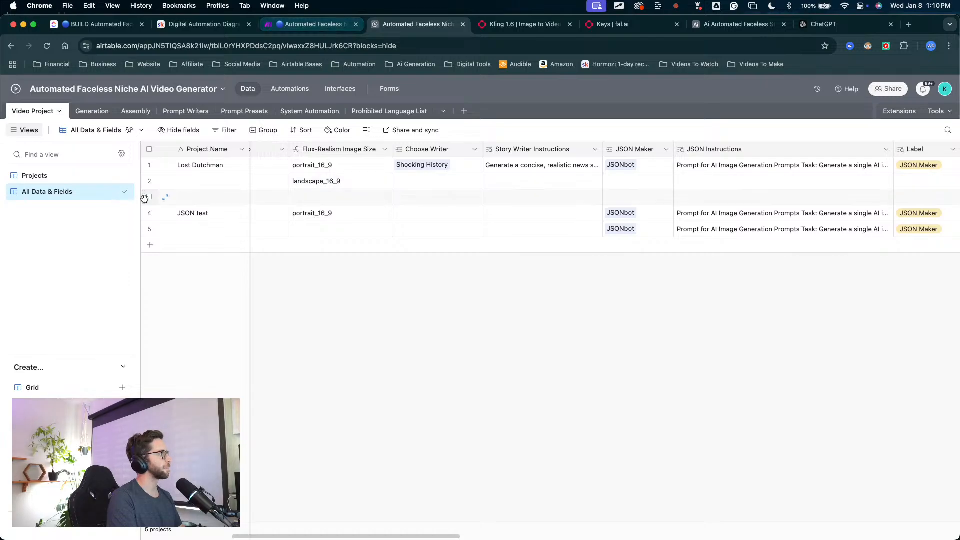
{"action": "scroll", "coordinate": [348, 299], "scroll_direction": "left", "scroll_amount": 6}
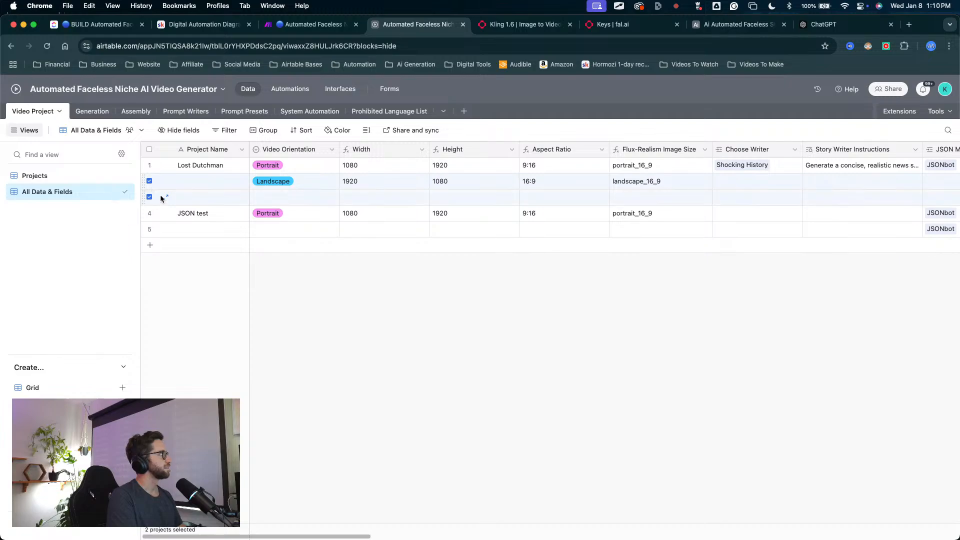
{"action": "right_click", "coordinate": [201, 203]}
{"action": "left_click", "coordinate": [240, 244]}
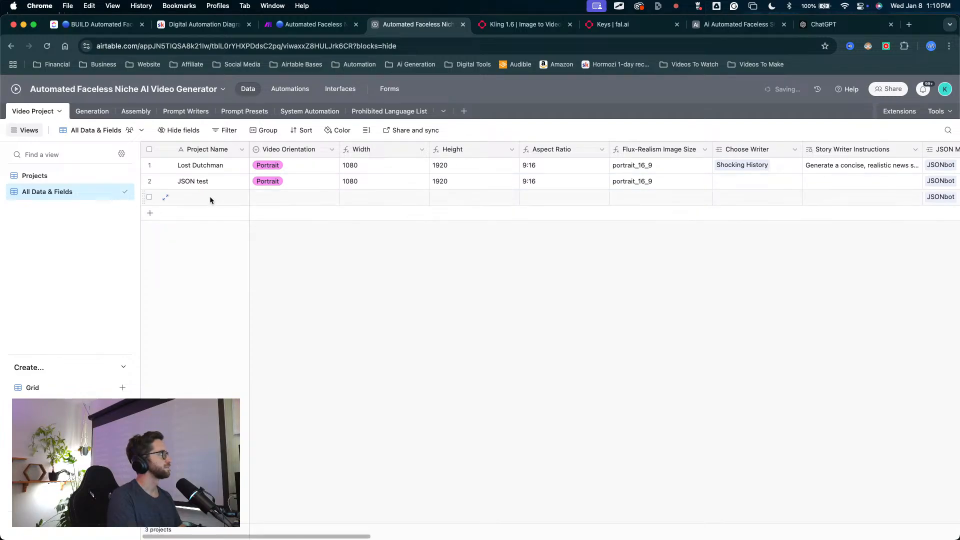
{"action": "right_click", "coordinate": [210, 197]}
{"action": "left_click", "coordinate": [250, 372]}
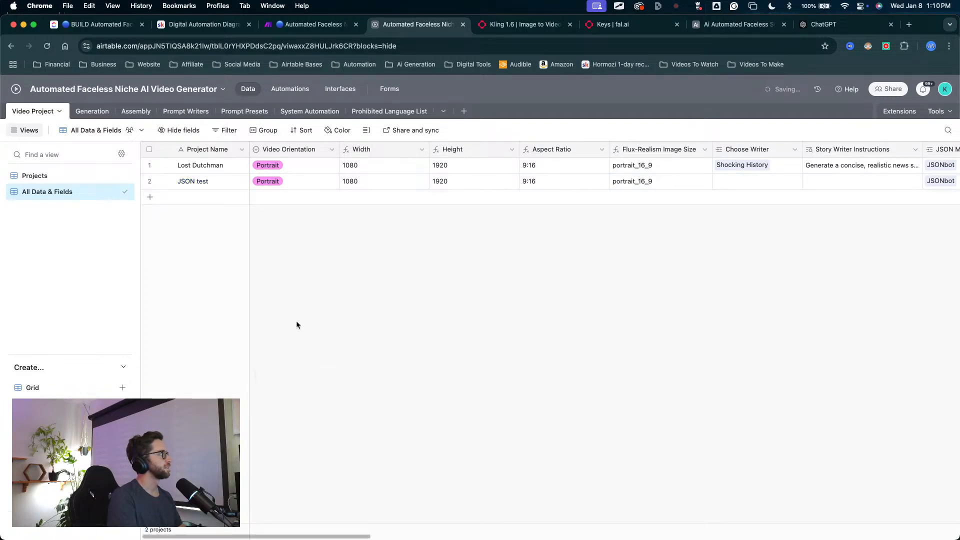
Step: Rename the Choose Writer link field in the Video Project table as Choose Prompt Writer
{"action": "scroll", "coordinate": [419, 237], "scroll_direction": "right", "scroll_amount": 10}
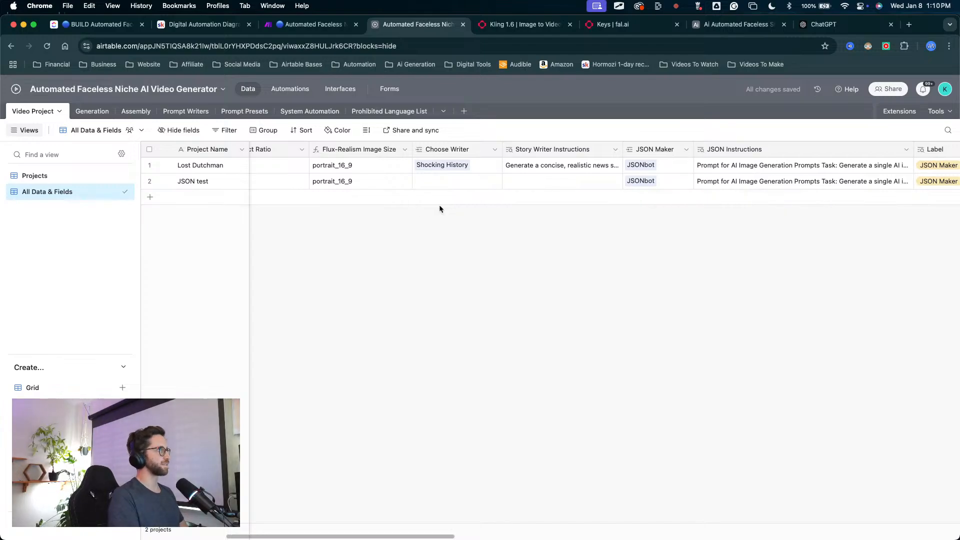
{"action": "left_click_drag", "start_coordinate": [433, 299], "coordinate": [423, 175]}
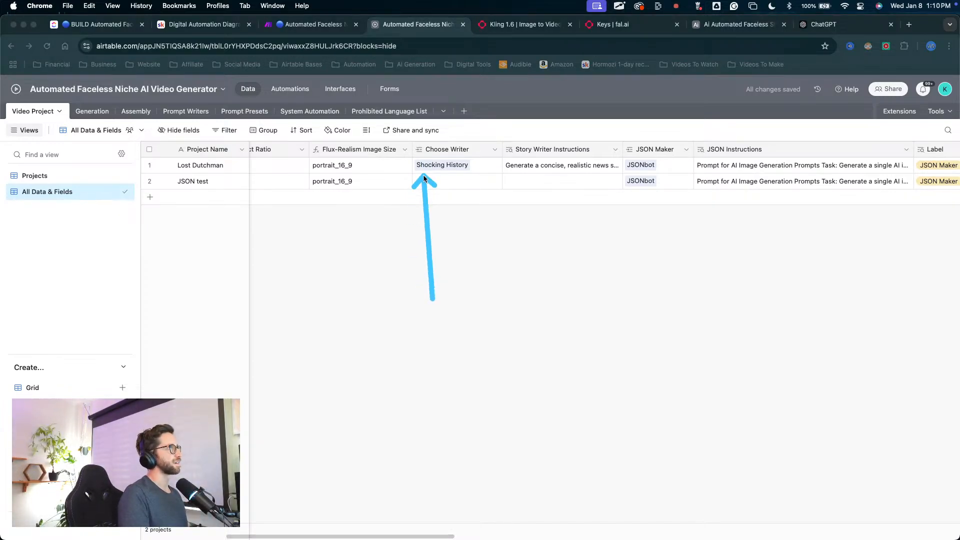
{"action": "key", "text": "Escape"}
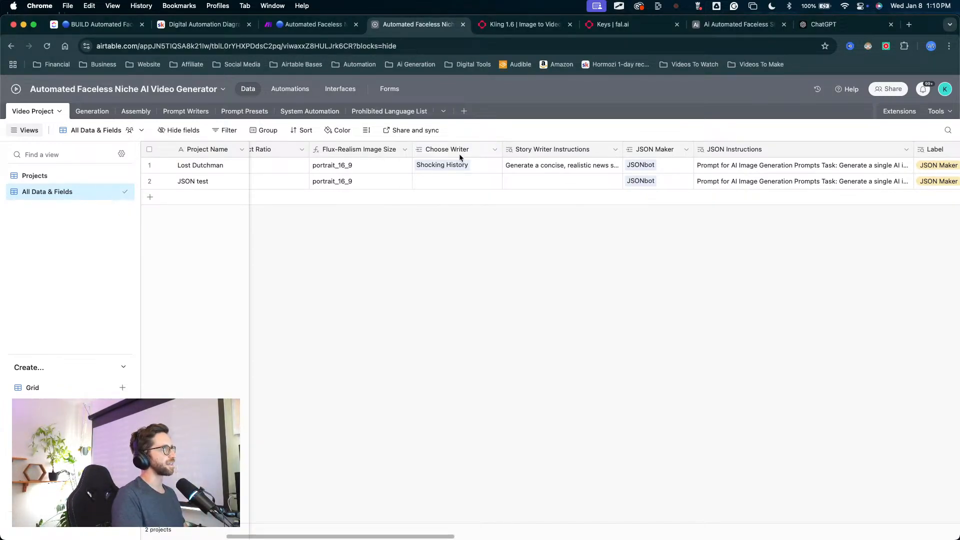
{"action": "double_click", "coordinate": [459, 153]}
{"action": "left_click", "coordinate": [455, 176]}
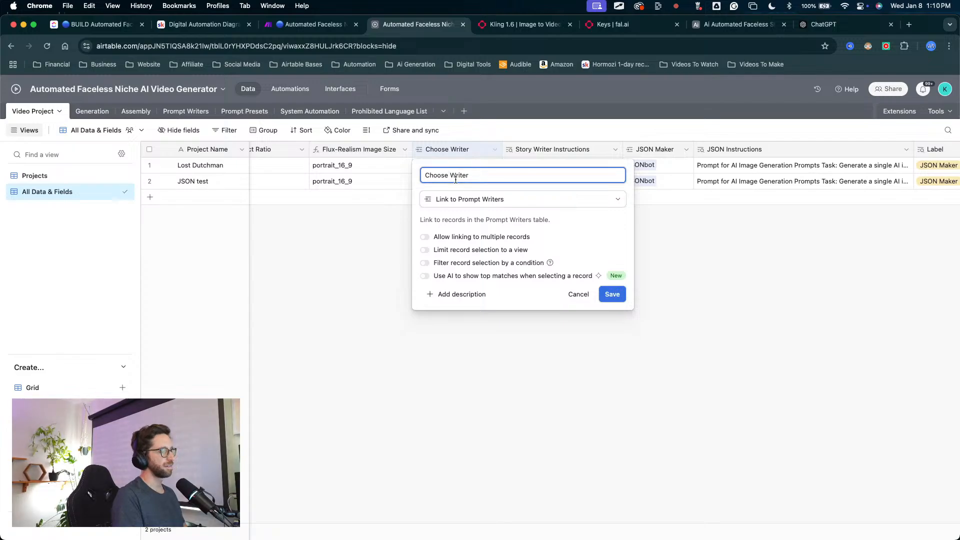
{"action": "type", "text": "Prom"}
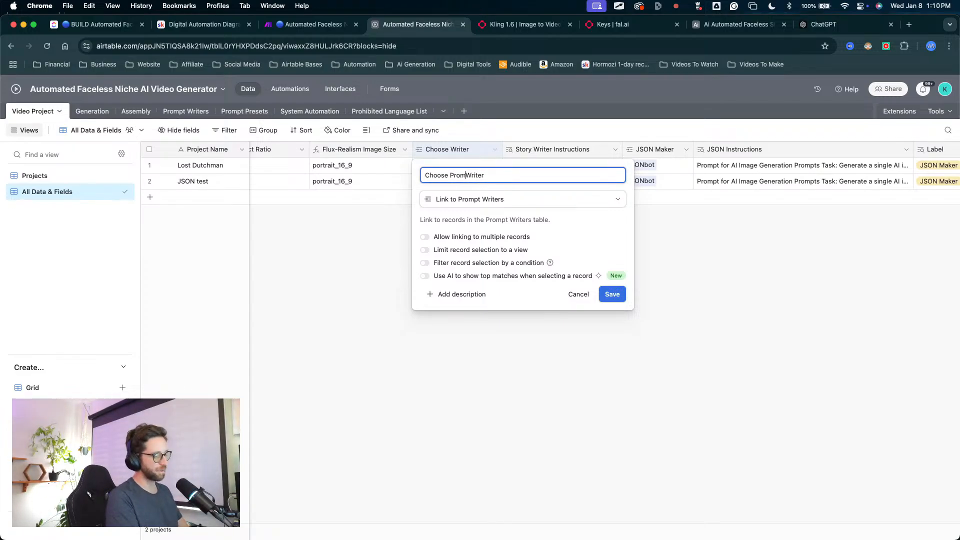
{"action": "type", "text": "pt"}
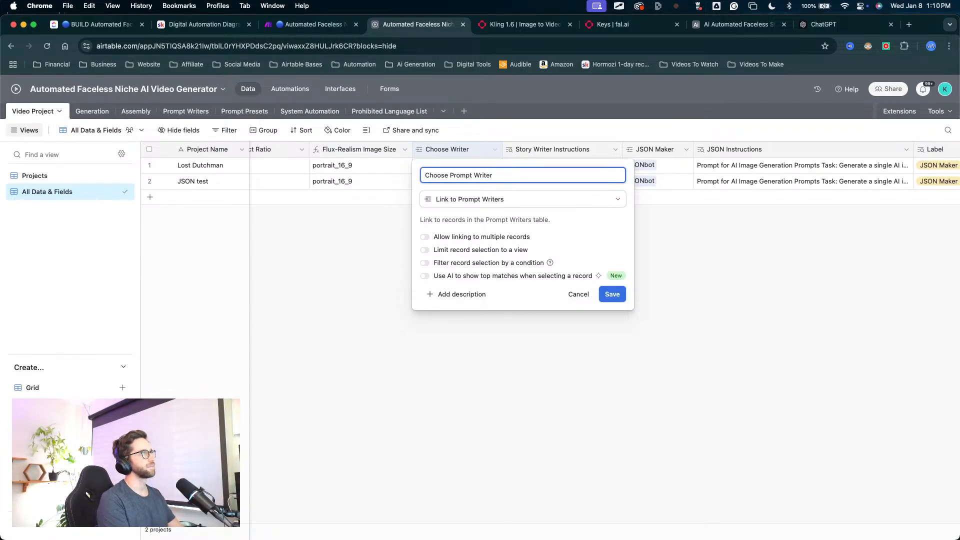
{"action": "left_click", "coordinate": [611, 294]}
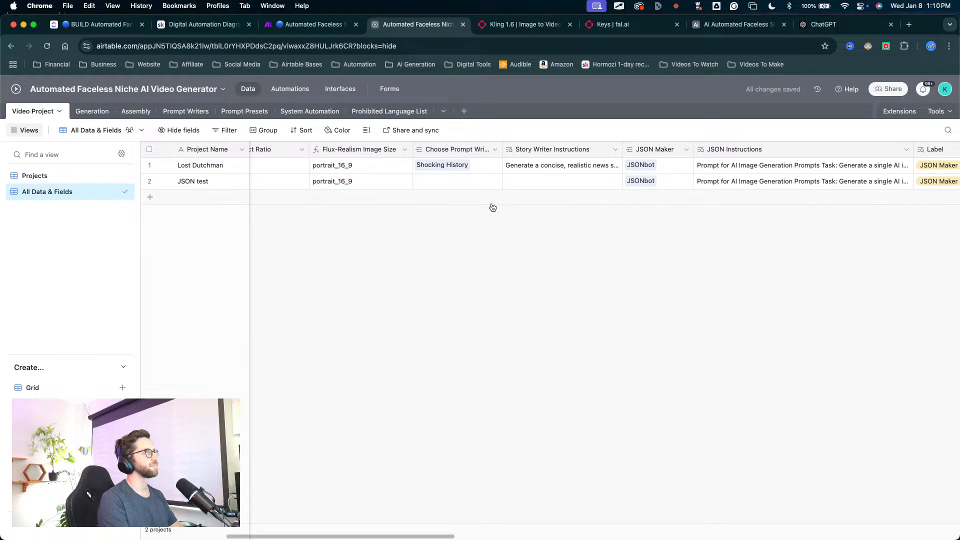
Step: Rename the Story Writer Instructions lookup field as Prompt Writer Instructions
{"action": "right_click", "coordinate": [541, 152]}
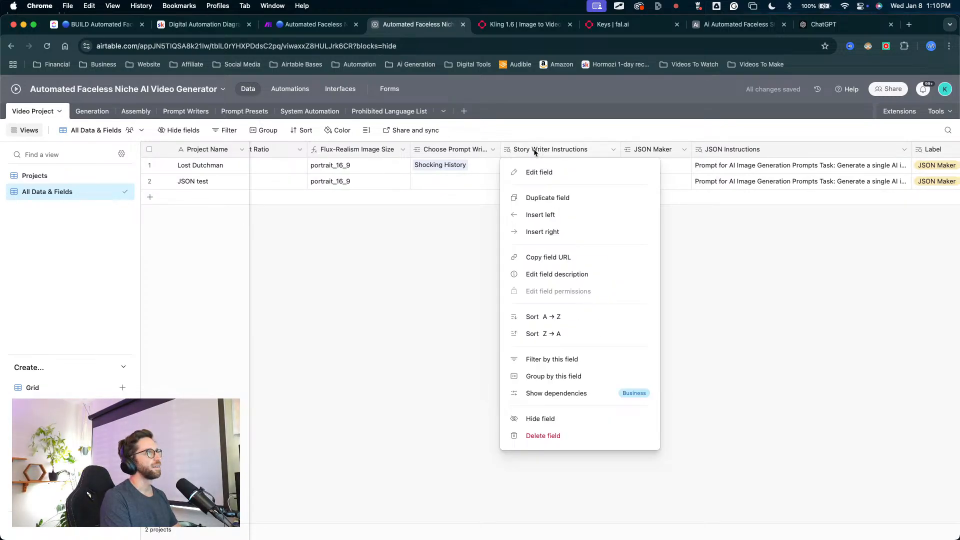
{"action": "left_click", "coordinate": [534, 174]}
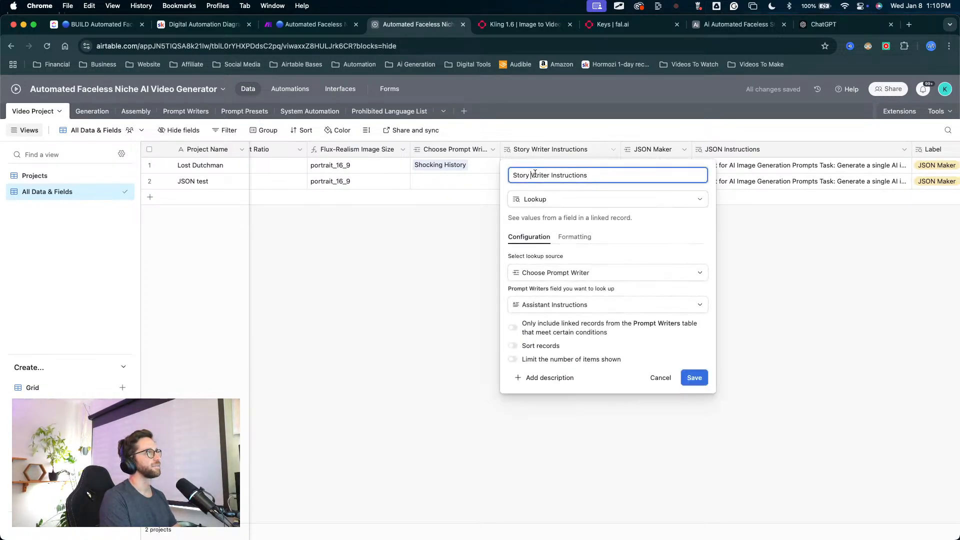
{"action": "left_click", "coordinate": [531, 175]}
{"action": "key", "text": "BackSpace"}
{"action": "key", "text": "BackSpace"}
{"action": "key", "text": "BackSpace"}
{"action": "key", "text": "BackSpace"}
{"action": "key", "text": "BackSpace"}
{"action": "key", "text": "BackSpace"}
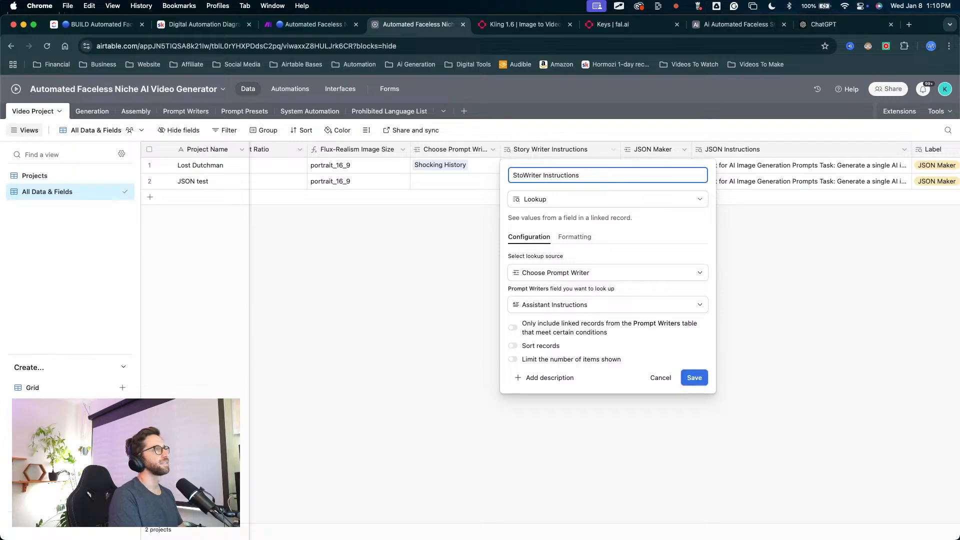
{"action": "type", "text": "Prompt"}
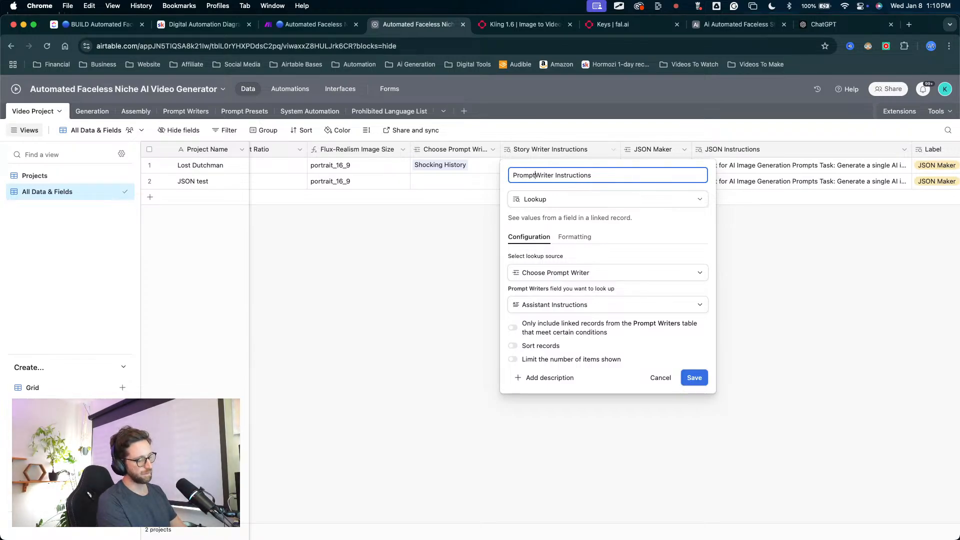
{"action": "left_click", "coordinate": [705, 381]}
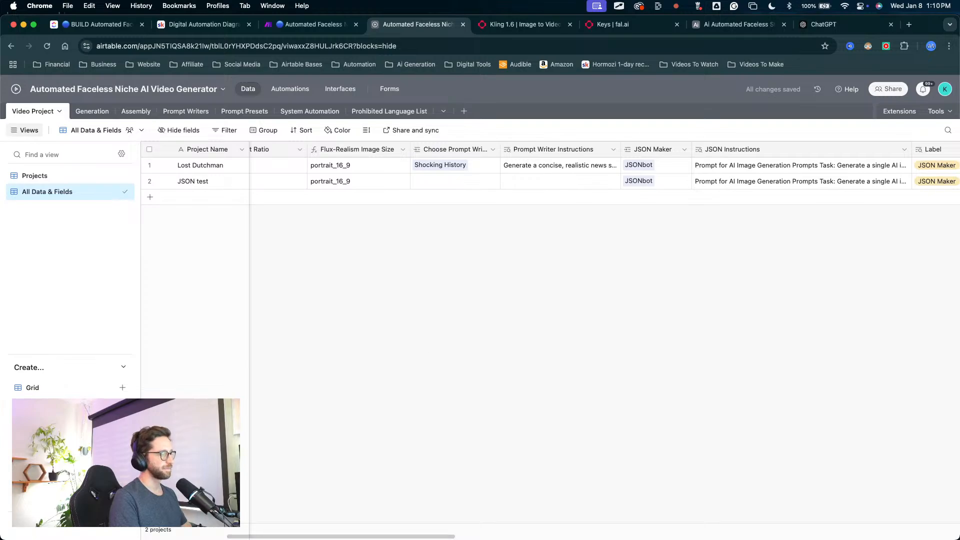
{"action": "key", "text": "ctrl+Up"}
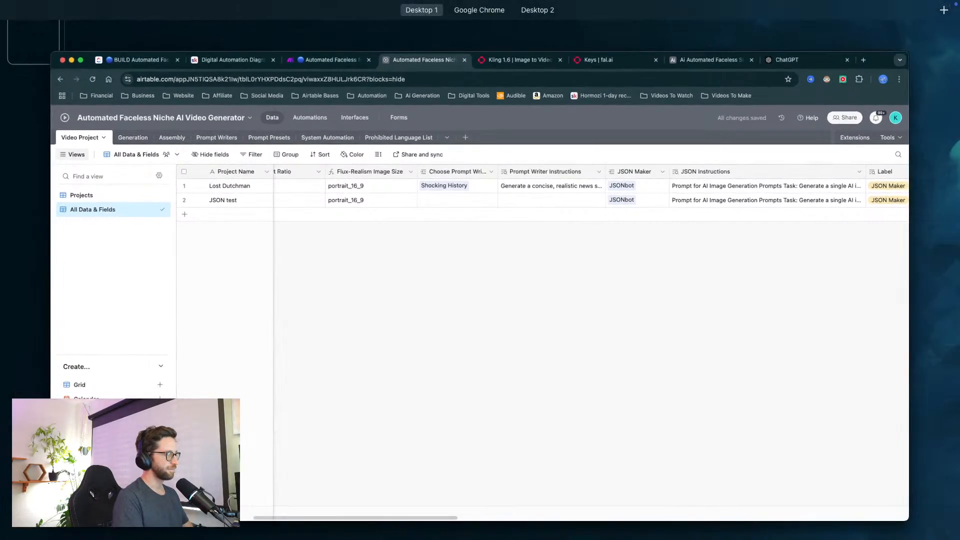
{"action": "key", "text": "ctrl+Up"}
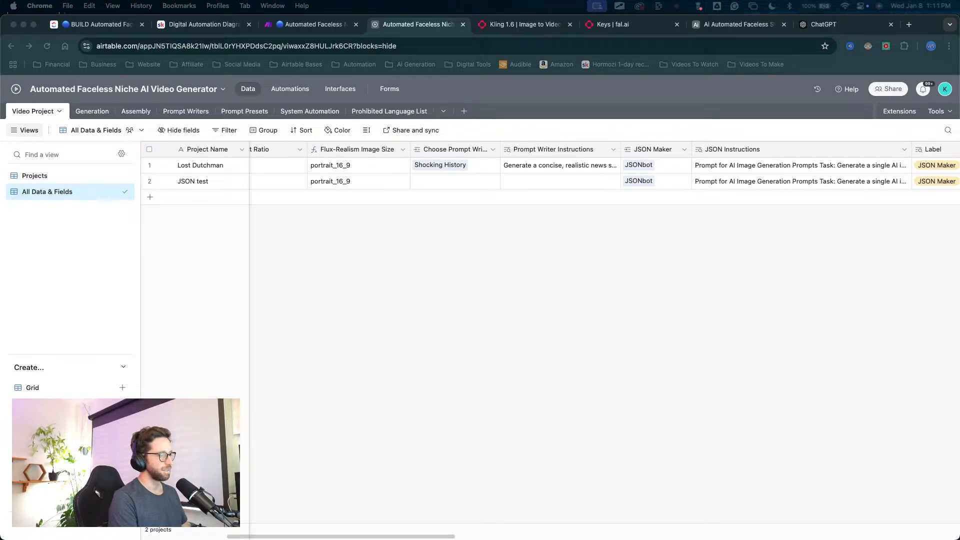
{"action": "left_click", "coordinate": [475, 315]}
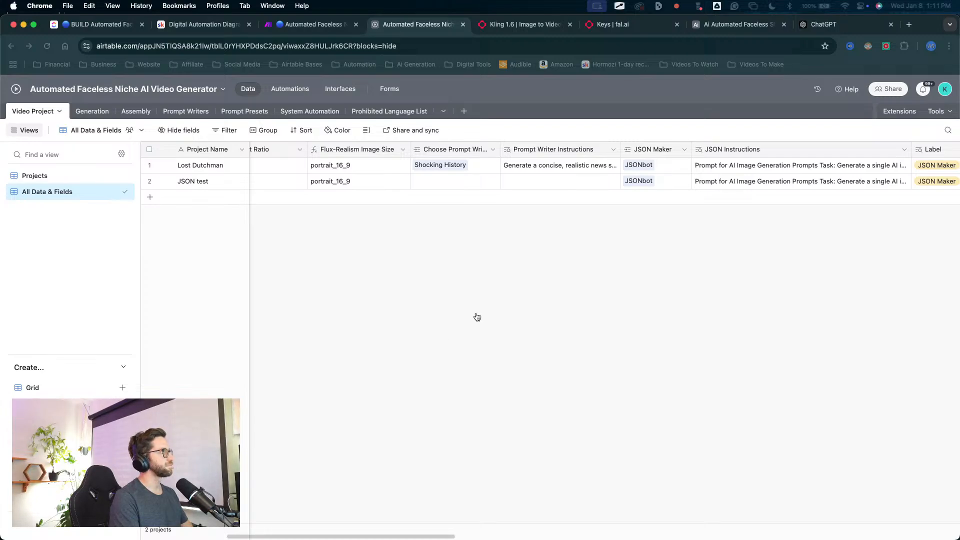
Step: Switch to the Digital Automation Diagram community on Skool, view the classroom's private Telegram group lesson, and close that page
{"action": "left_click", "coordinate": [223, 29]}
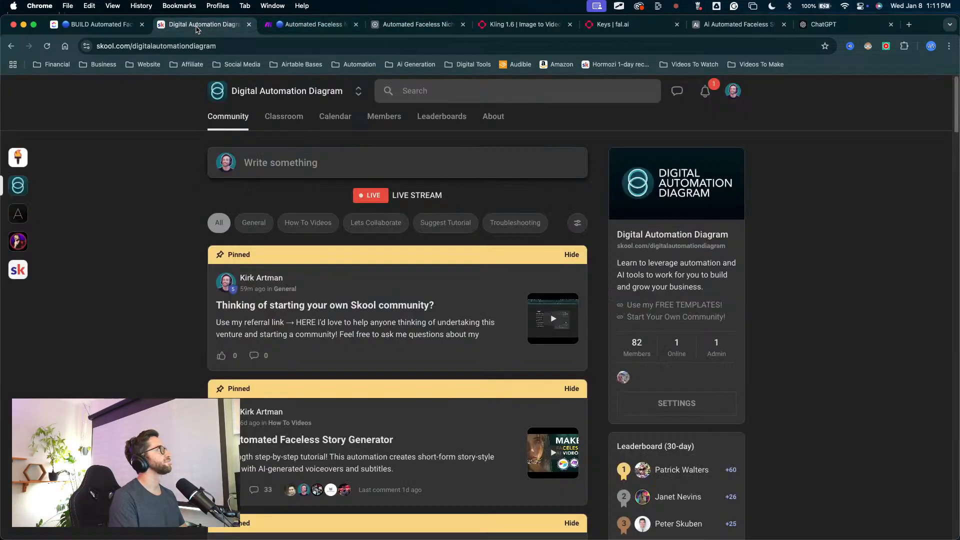
{"action": "left_click", "coordinate": [485, 27]}
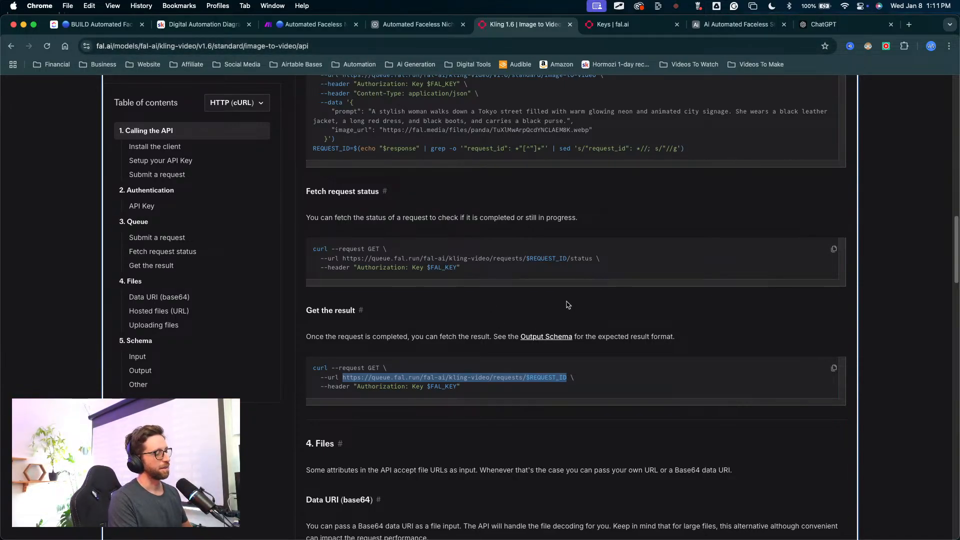
{"action": "left_click", "coordinate": [216, 25]}
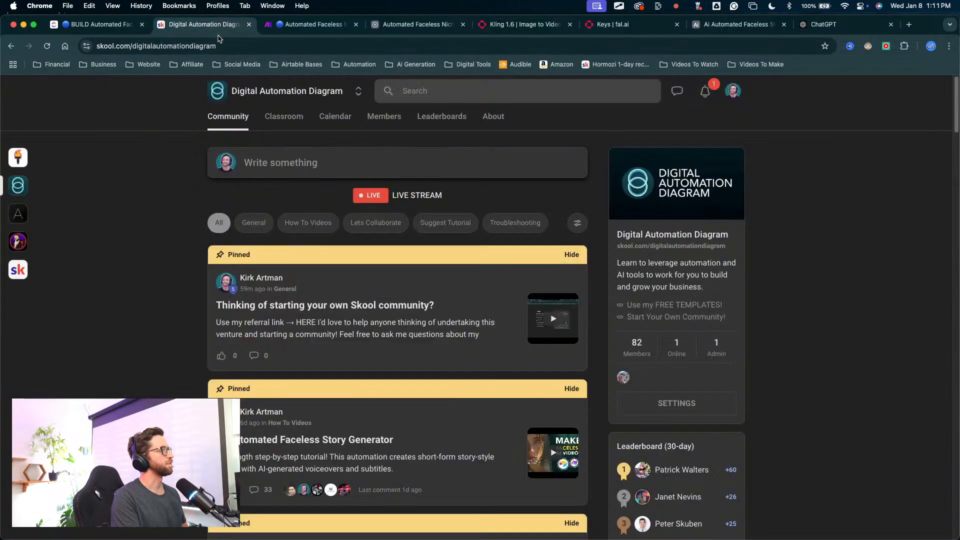
{"action": "left_click", "coordinate": [302, 129]}
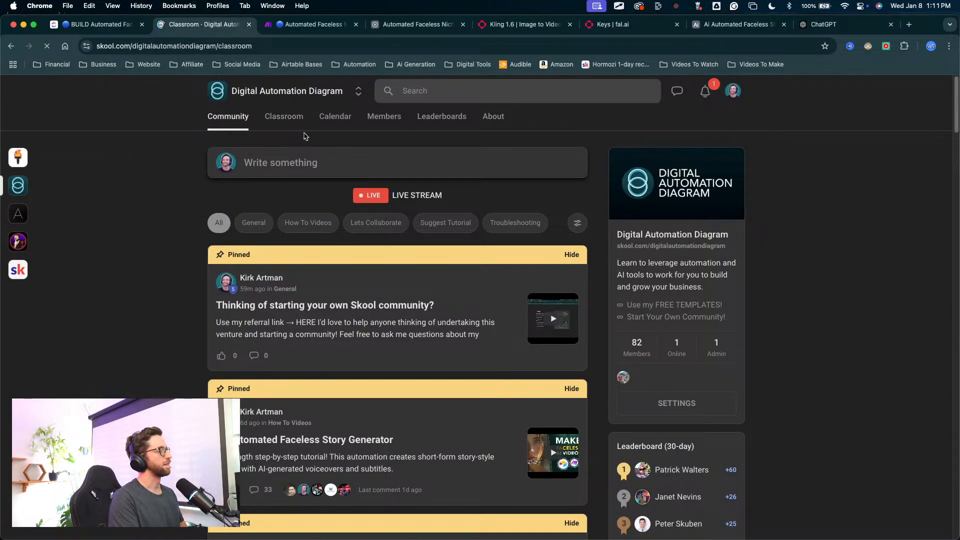
{"action": "left_click", "coordinate": [266, 276]}
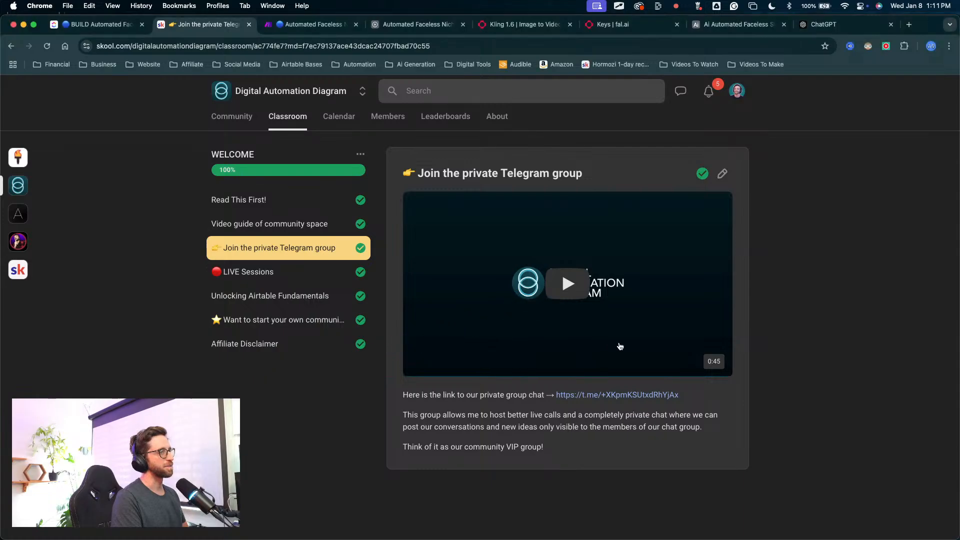
{"action": "left_click", "coordinate": [249, 25]}
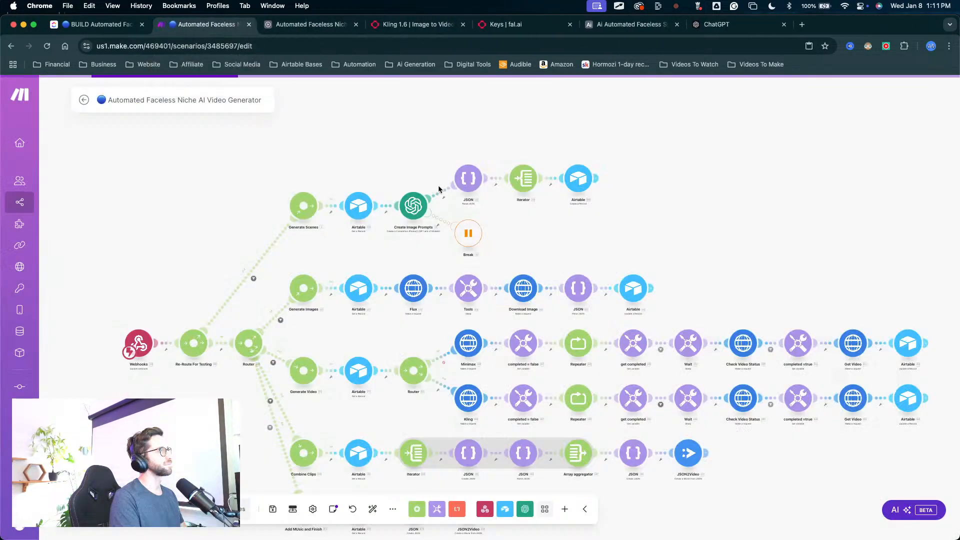
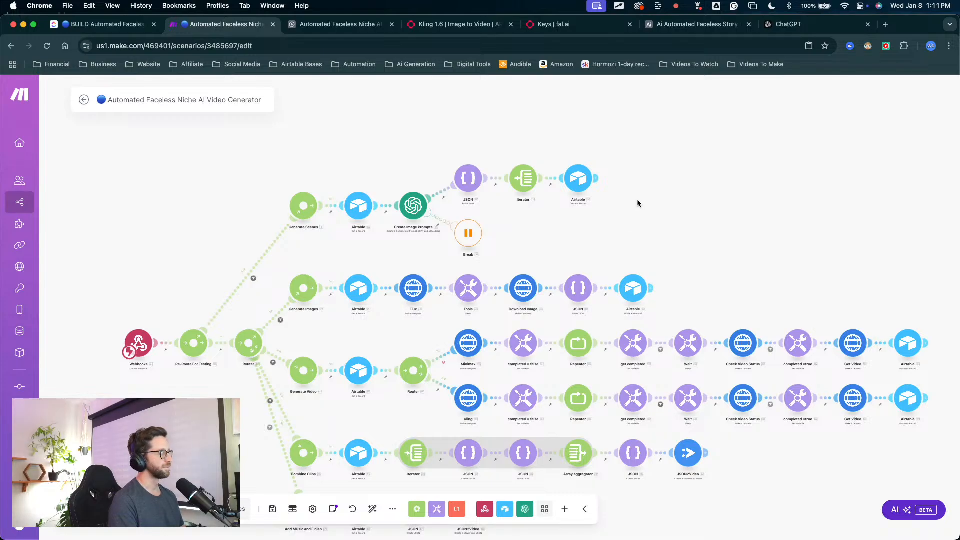
{"action": "scroll", "coordinate": [714, 214], "scroll_direction": "down", "scroll_amount": 2}
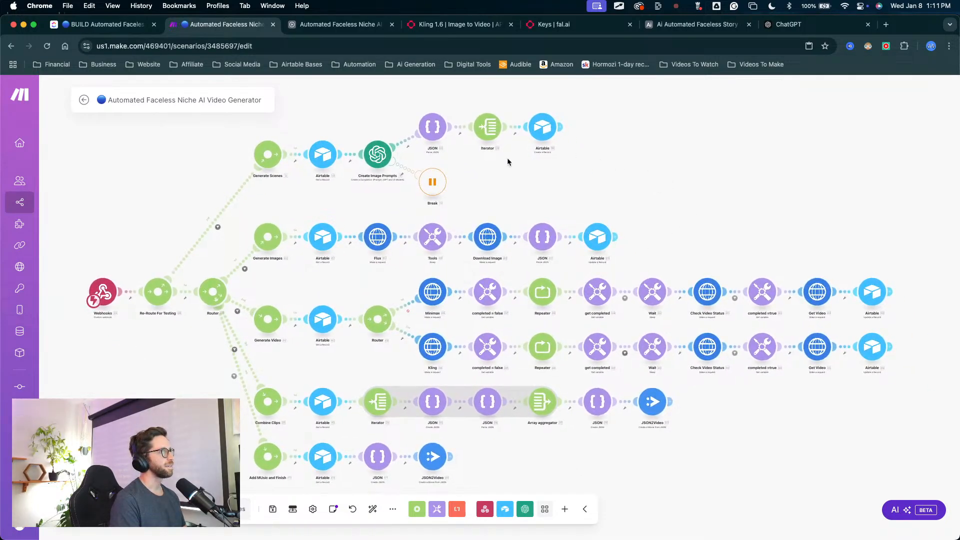
{"action": "scroll", "coordinate": [374, 125], "scroll_direction": "up", "scroll_amount": 2}
{"action": "mouse_move", "coordinate": [302, 104]}
{"action": "left_mouse_down"}
{"action": "mouse_move", "coordinate": [303, 160]}
{"action": "mouse_move", "coordinate": [494, 157]}
{"action": "left_mouse_up"}
{"action": "key", "text": "Escape"}
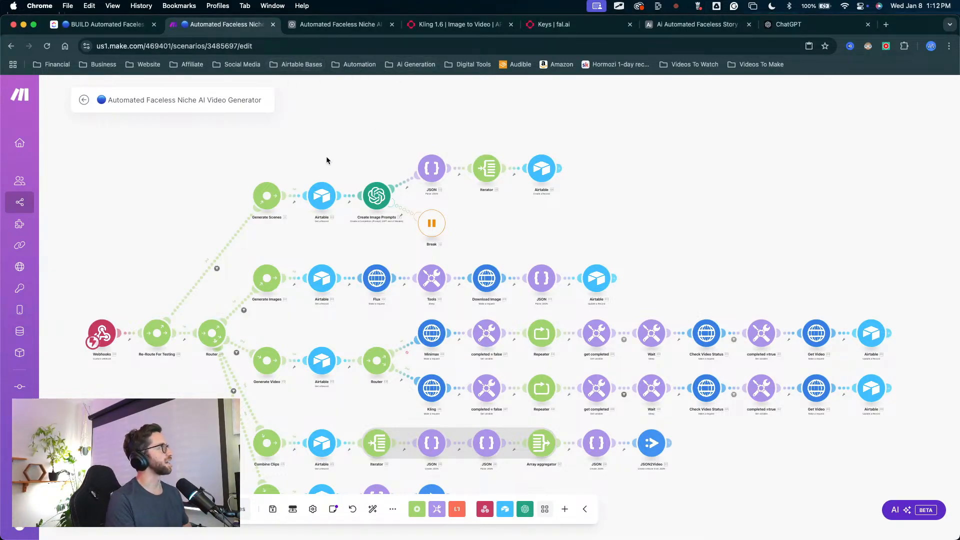
{"action": "key", "text": "ctrl+alt+a"}
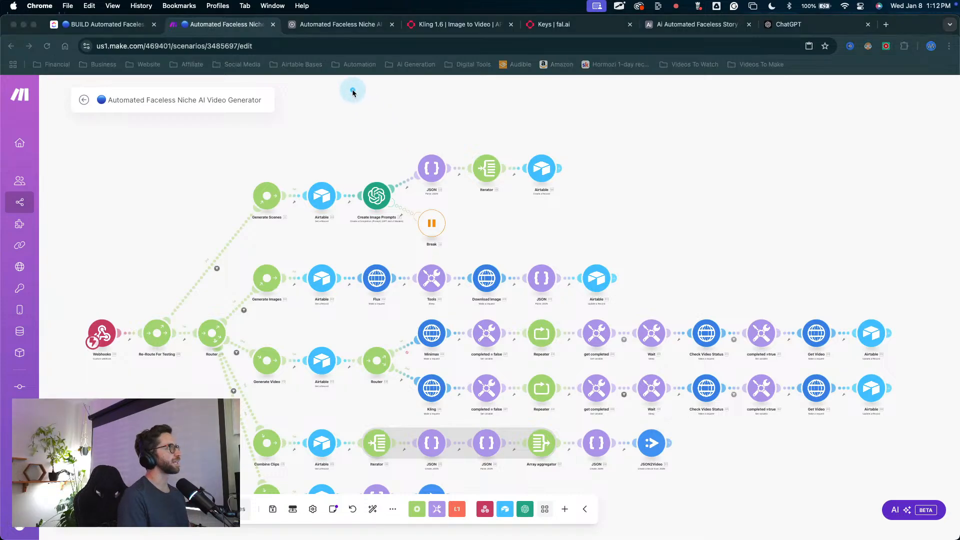
{"action": "left_click_drag", "start_coordinate": [378, 114], "coordinate": [376, 190]}
{"action": "key", "text": "Escape"}
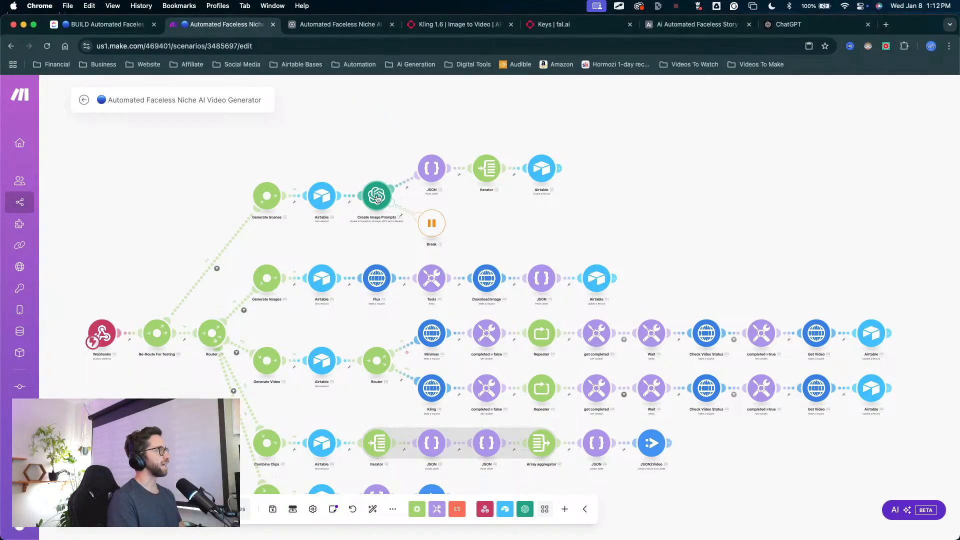
Step: Examine the Create Image Prompts module's messages, especially the prompt preset and story mapped into Message 2
{"action": "left_click", "coordinate": [377, 195]}
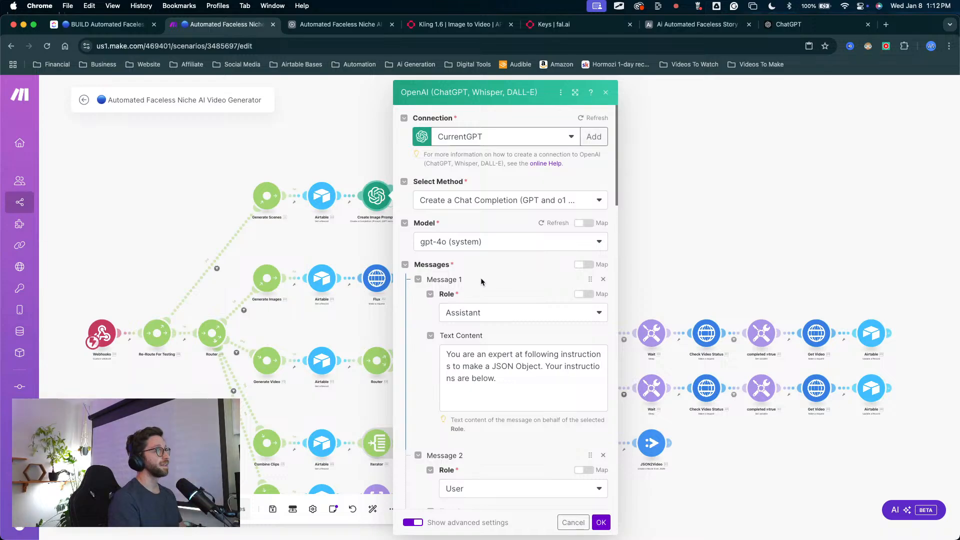
{"action": "scroll", "coordinate": [481, 278], "scroll_direction": "down", "scroll_amount": 5}
{"action": "scroll", "coordinate": [500, 282], "scroll_direction": "down", "scroll_amount": 2}
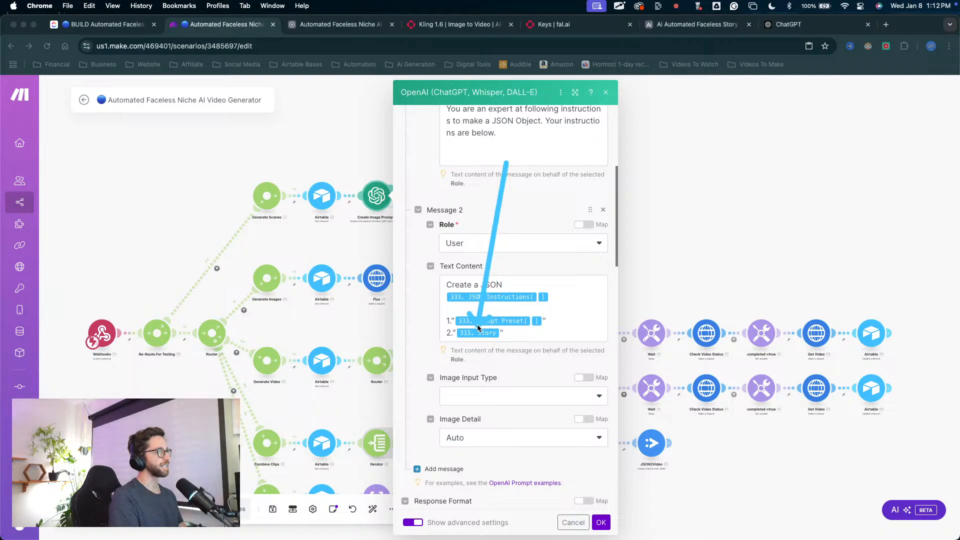
{"action": "left_click_drag", "start_coordinate": [475, 326], "coordinate": [479, 325]}
{"action": "key", "text": "Escape"}
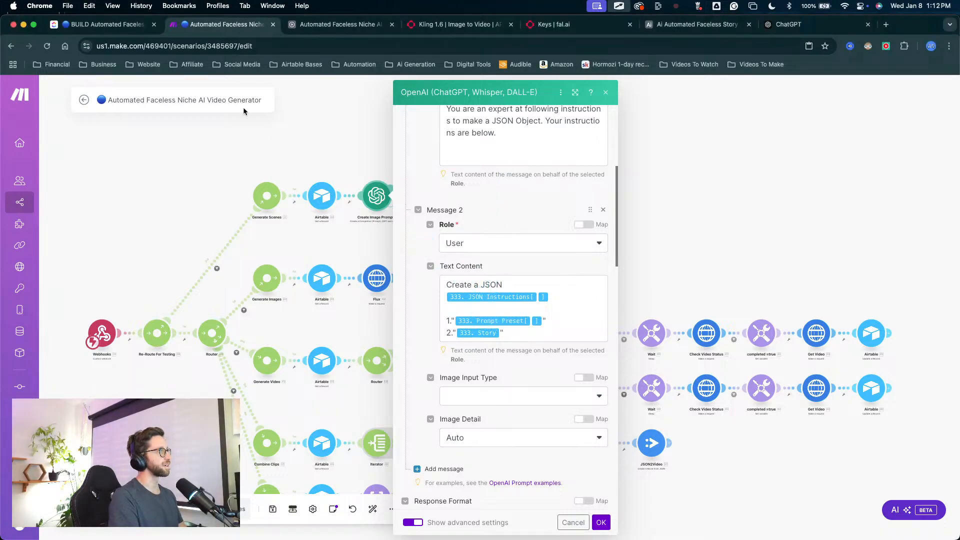
Step: Switch to Airtable and open the Projects view of the Video Project table at the Input Image Prompt HERE field
{"action": "left_click", "coordinate": [301, 25]}
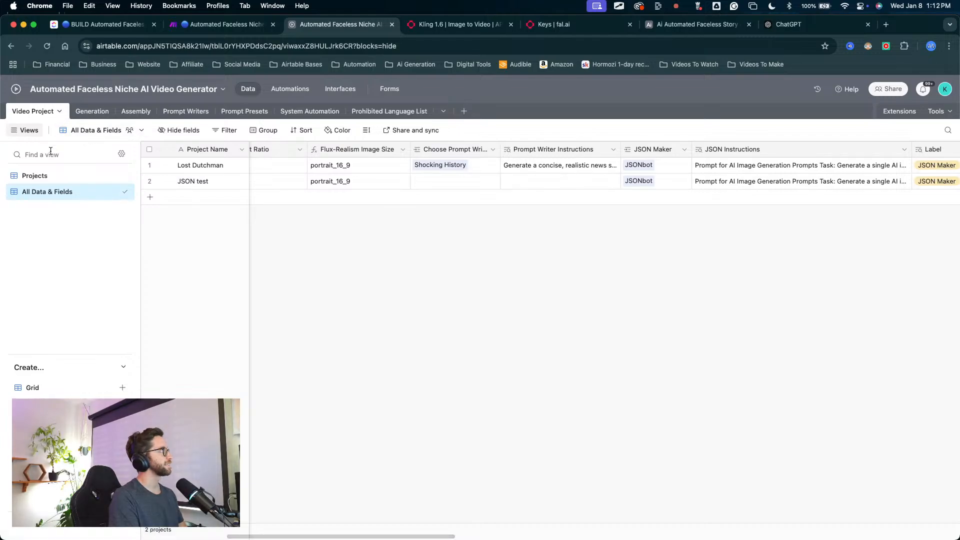
{"action": "left_click", "coordinate": [35, 176]}
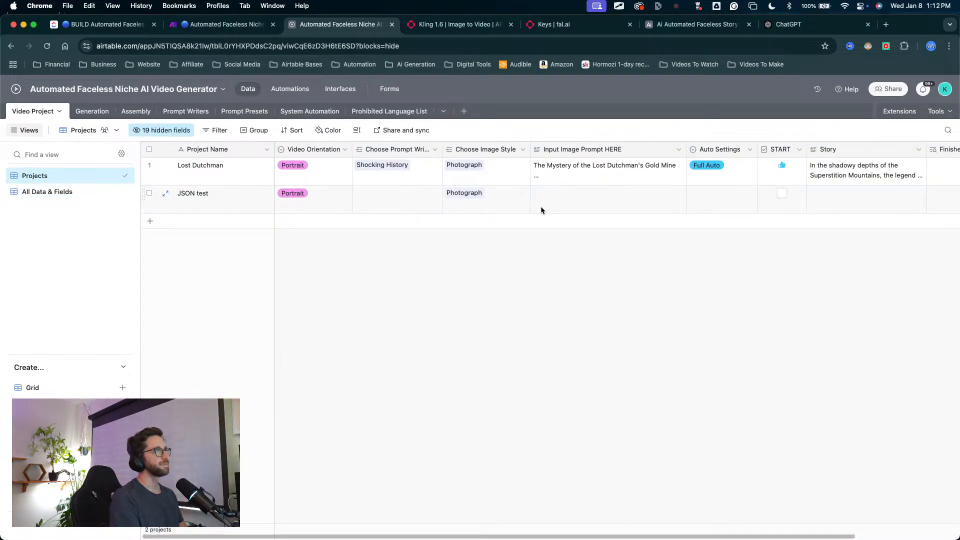
{"action": "scroll", "coordinate": [540, 206], "scroll_direction": "right", "scroll_amount": 5}
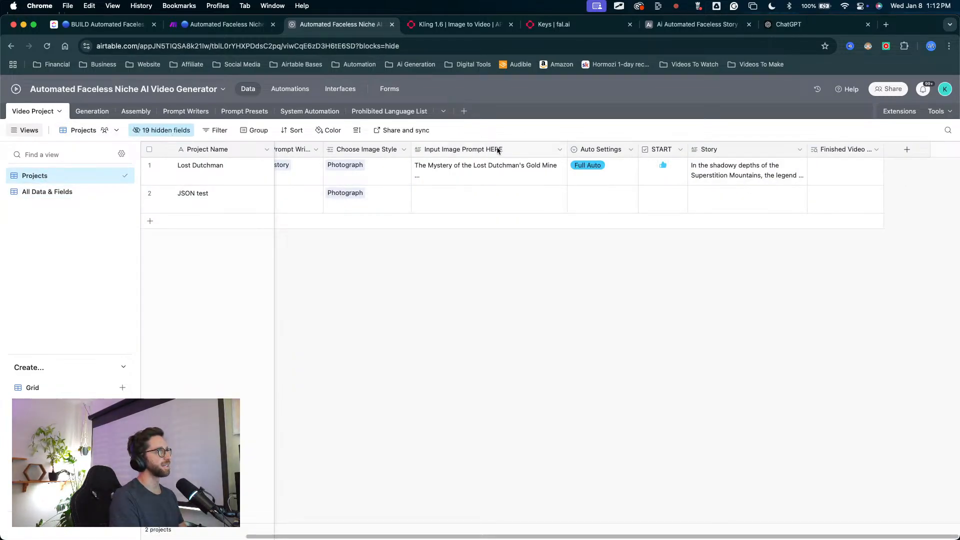
{"action": "left_click", "coordinate": [480, 150]}
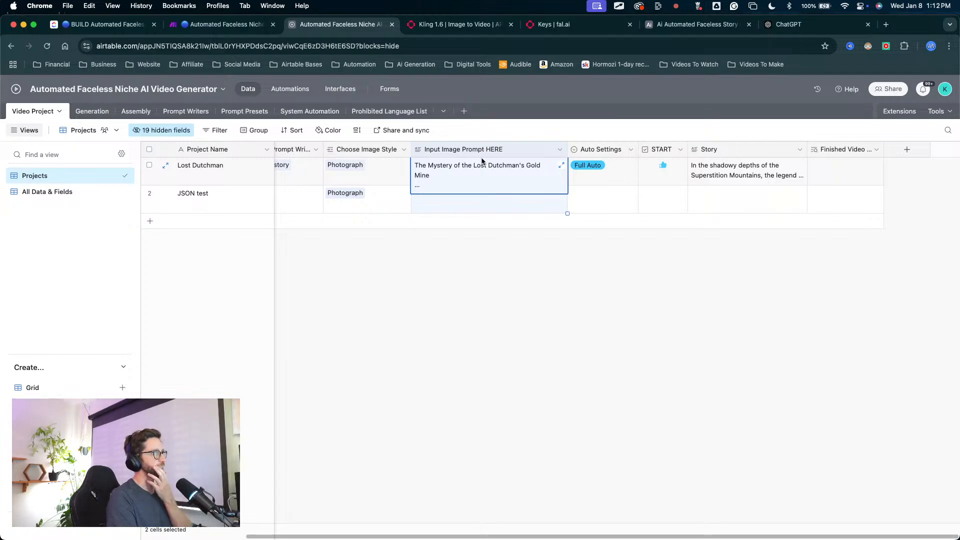
Step: Enter "giants" as the Input Image Prompt HERE value of the JSON test record
{"action": "left_click", "coordinate": [458, 204]}
{"action": "left_click", "coordinate": [458, 204]}
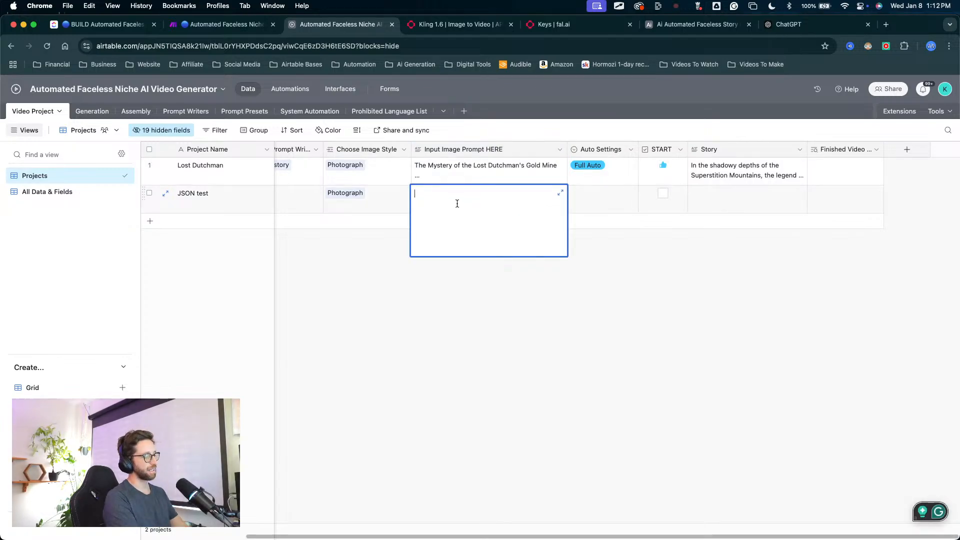
{"action": "type", "text": "monsters"}
{"action": "key", "text": "super+a"}
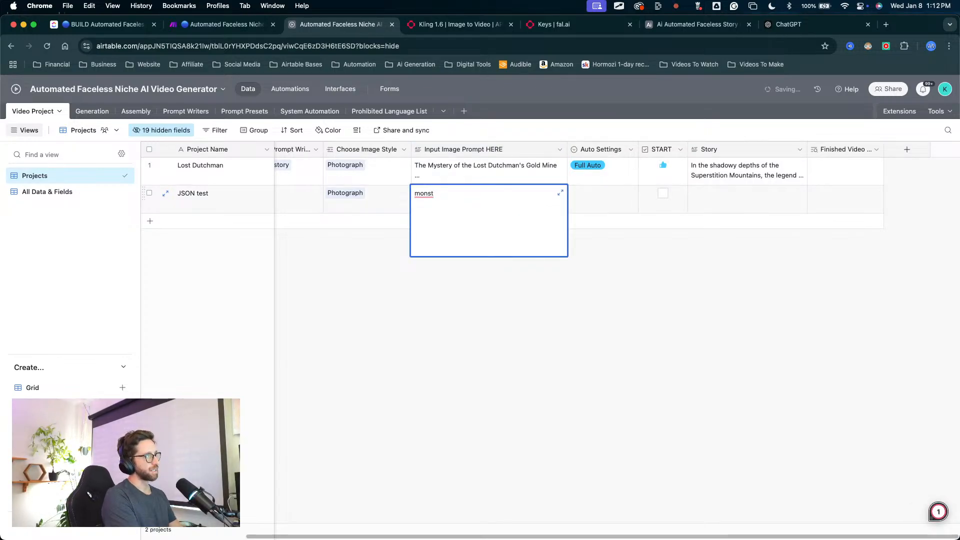
{"action": "type", "text": "mg"}
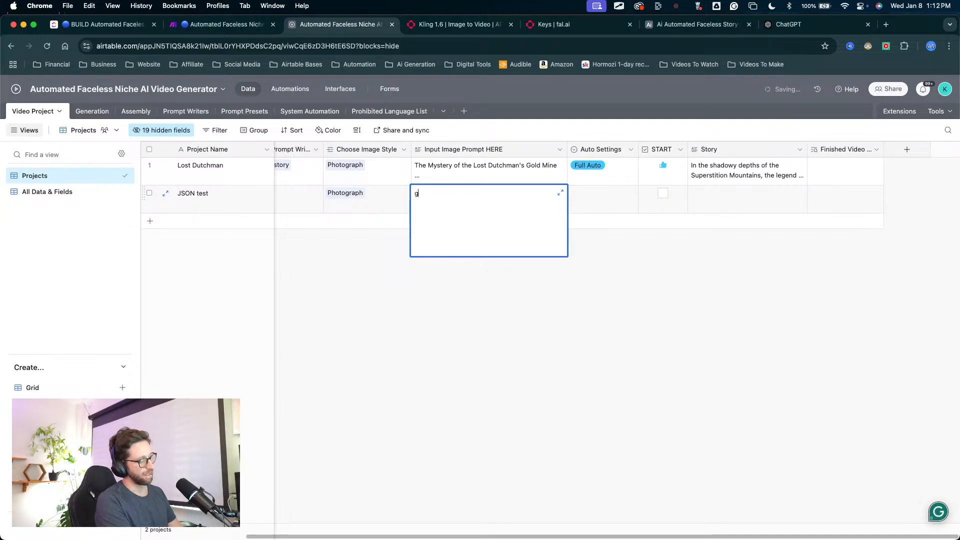
{"action": "type", "text": "oinats"}
{"action": "key", "text": "BackSpace"}
{"action": "key", "text": "BackSpace"}
{"action": "key", "text": "BackSpace"}
{"action": "key", "text": "BackSpace"}
{"action": "key", "text": "BackSpace"}
{"action": "key", "text": "BackSpace"}
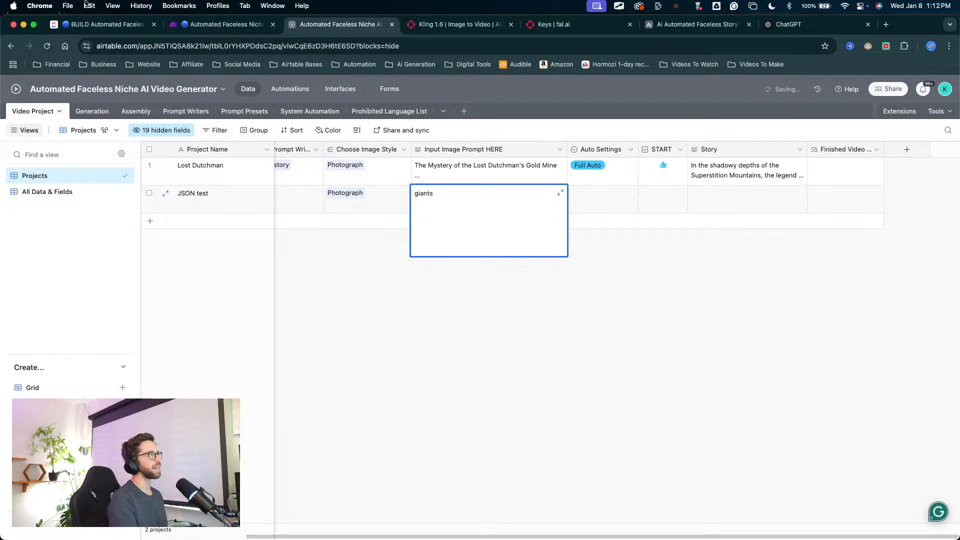
Step: Copy the Shocking History assistant's instructions from the Prompt Writers table
{"action": "left_click", "coordinate": [199, 110]}
{"action": "mouse_move", "coordinate": [417, 380]}
{"action": "left_mouse_down"}
{"action": "mouse_move", "coordinate": [205, 170]}
{"action": "mouse_move", "coordinate": [392, 186]}
{"action": "mouse_move", "coordinate": [354, 148]}
{"action": "left_mouse_up"}
{"action": "key", "text": "Escape"}
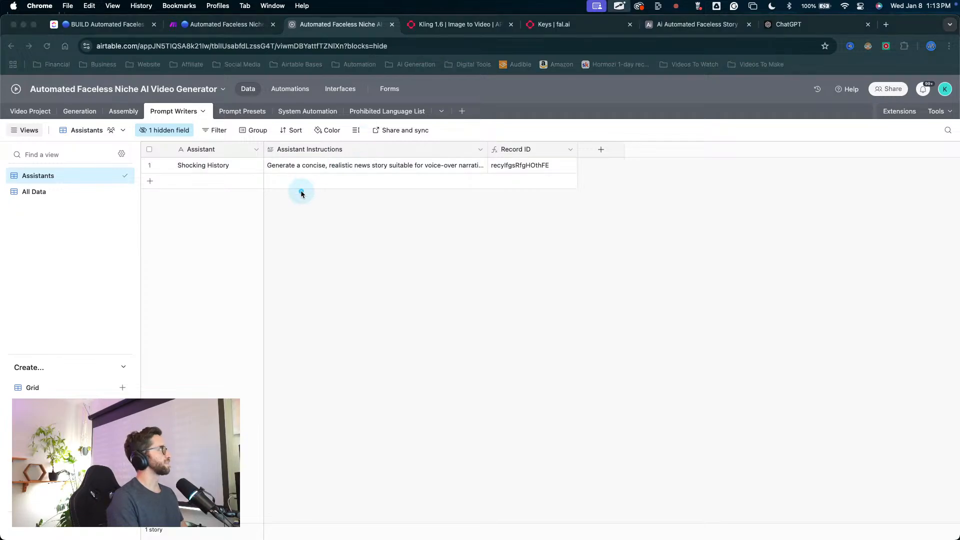
{"action": "mouse_move", "coordinate": [278, 216]}
{"action": "left_mouse_down"}
{"action": "mouse_move", "coordinate": [210, 159]}
{"action": "mouse_move", "coordinate": [211, 169]}
{"action": "left_mouse_up"}
{"action": "key", "text": "Escape"}
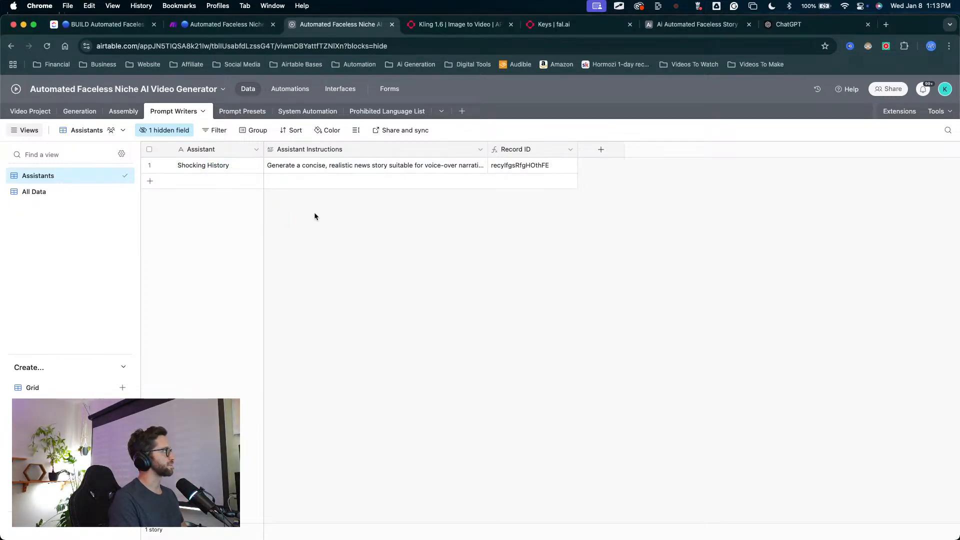
{"action": "left_click", "coordinate": [357, 168]}
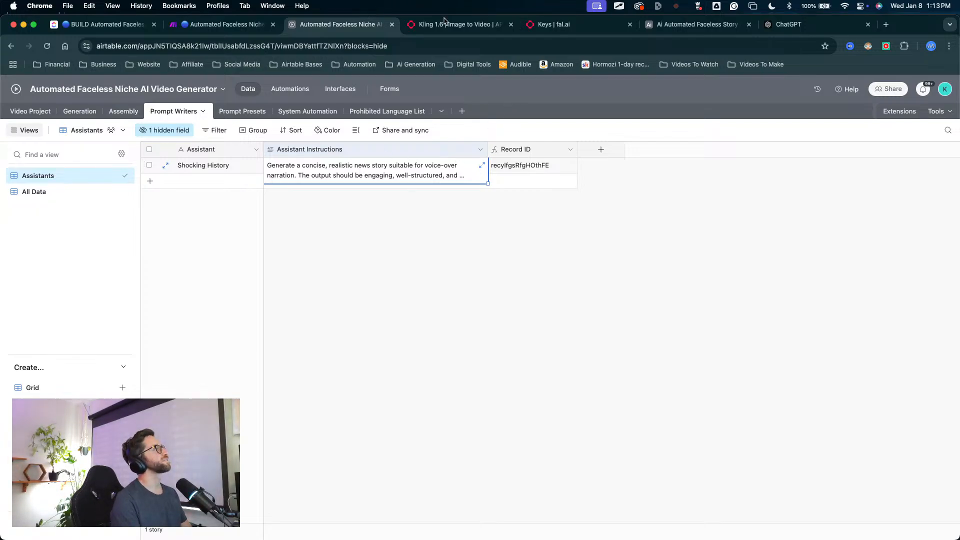
Step: Switch to ChatGPT and paste the copied assistant instructions into the message
{"action": "left_click", "coordinate": [787, 24]}
{"action": "left_click", "coordinate": [339, 488]}
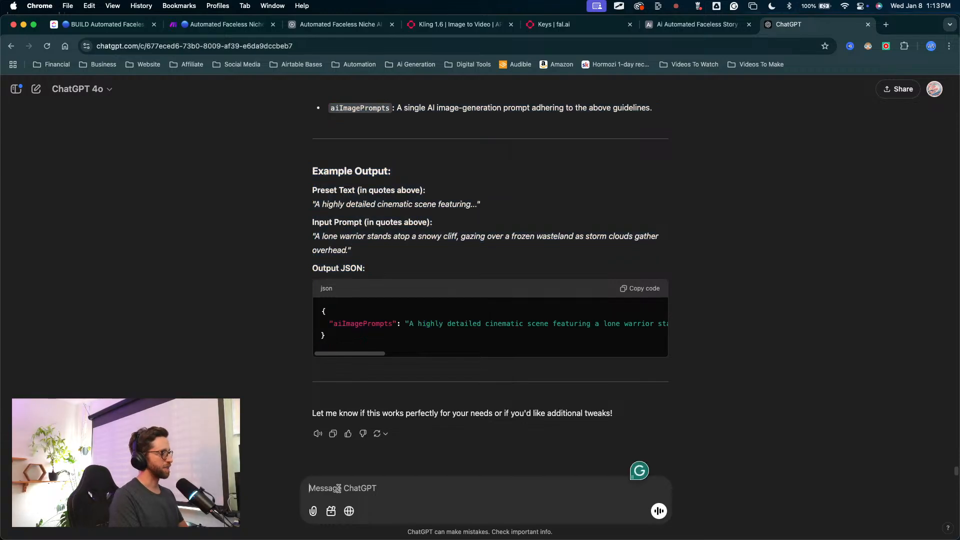
{"action": "key", "text": "super+v"}
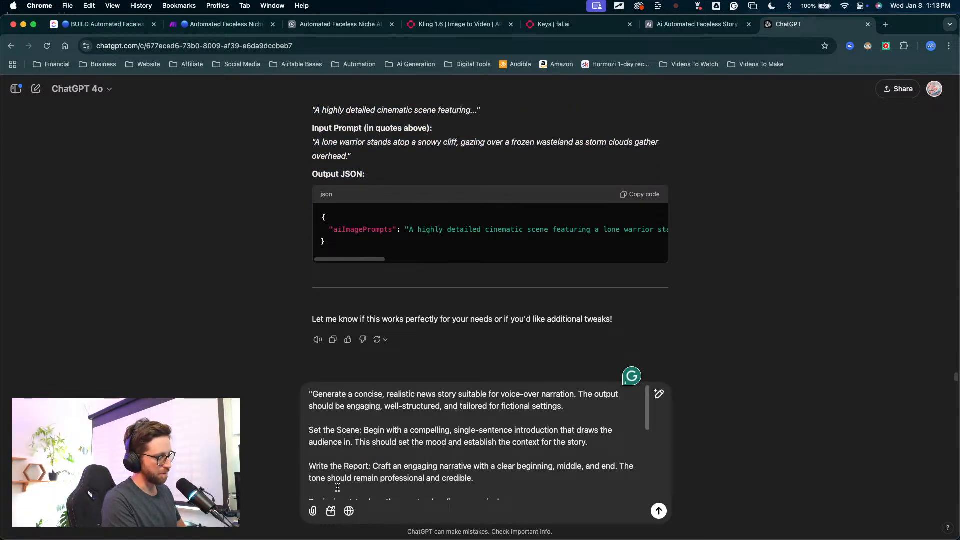
Step: Append "--- this is a prompt for a stroy writer." after the pasted instructions and begin the following sentence
{"action": "type", "text": "--- this is a "}
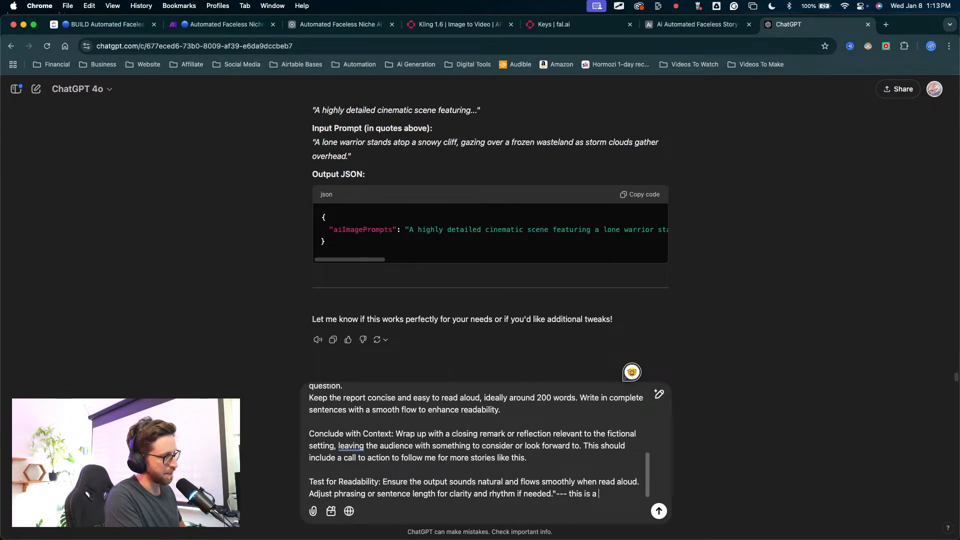
{"action": "type", "text": "prompt "}
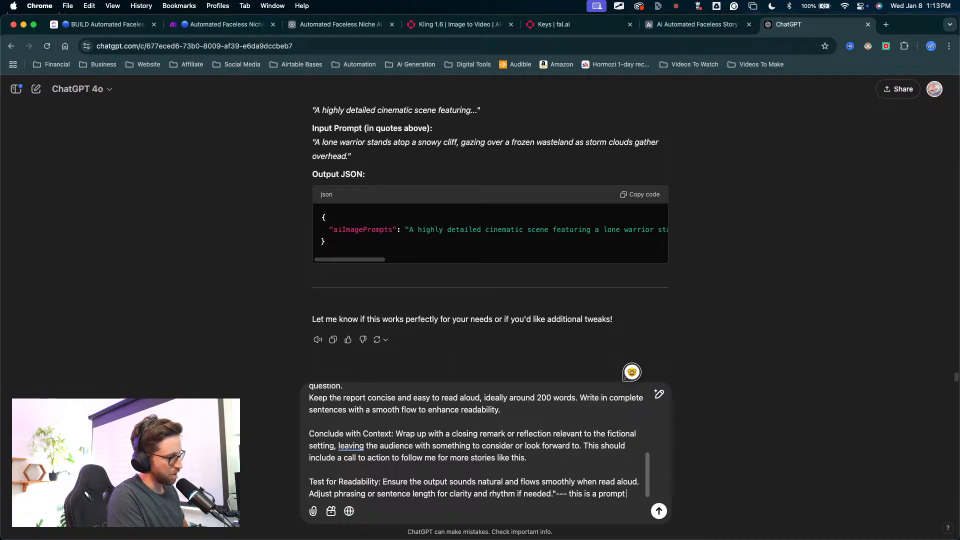
{"action": "type", "text": "for a st"}
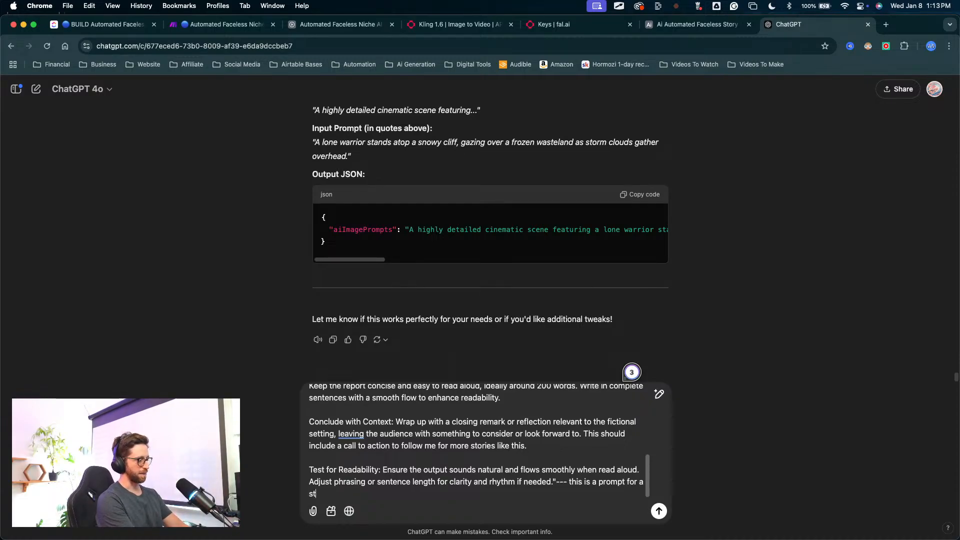
{"action": "type", "text": "roy wri"}
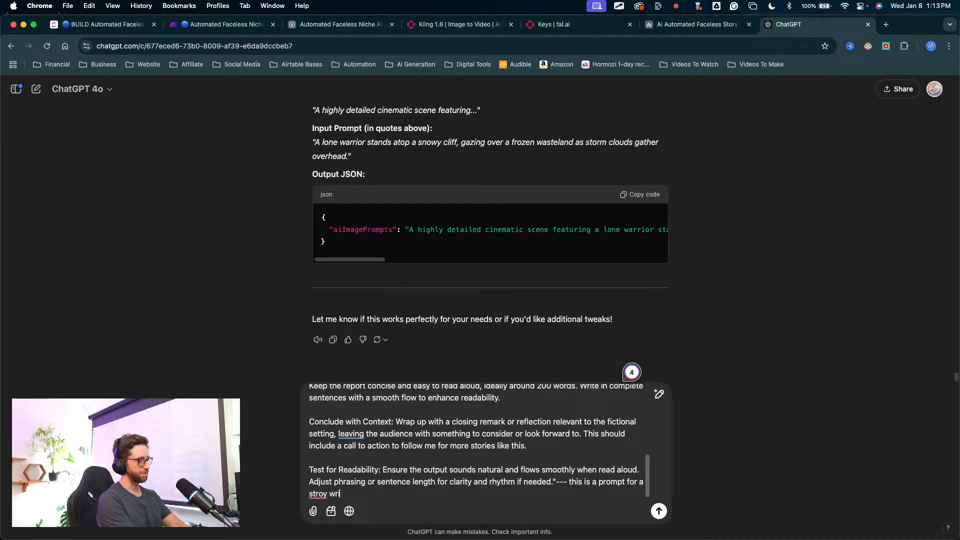
{"action": "key", "text": "BackSpace"}
{"action": "key", "text": "BackSpace"}
{"action": "key", "text": "BackSpace"}
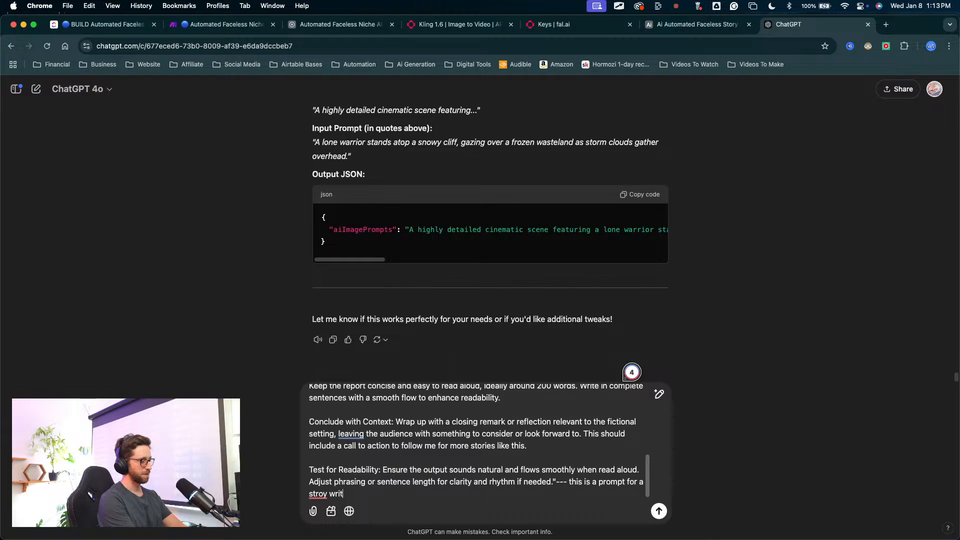
{"action": "type", "text": "iter. I wa"}
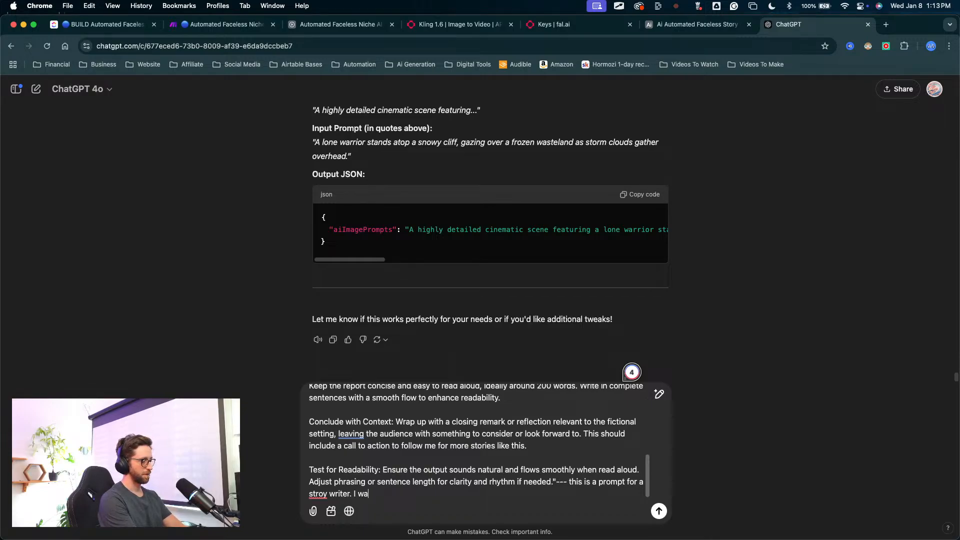
{"action": "type", "text": "nt to change this"}
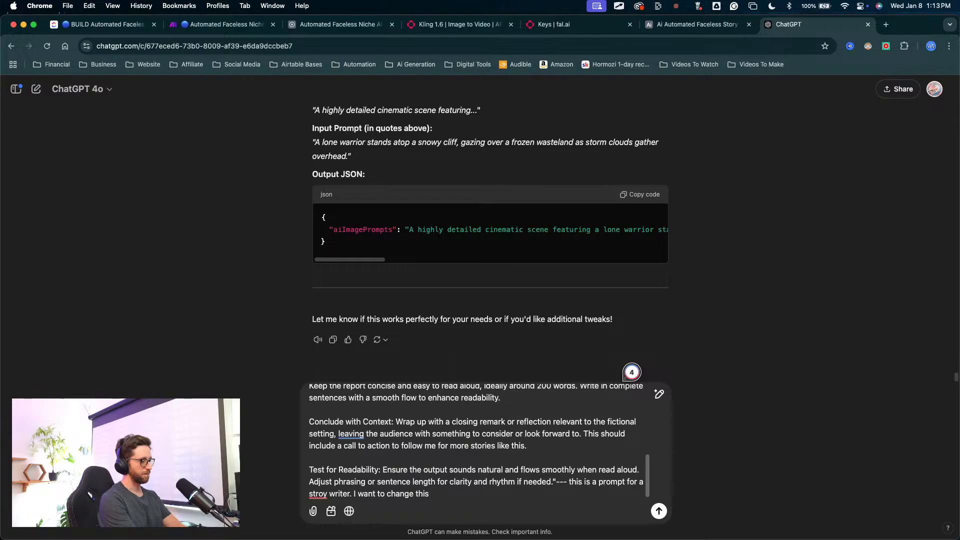
{"action": "type", "text": " peomt"}
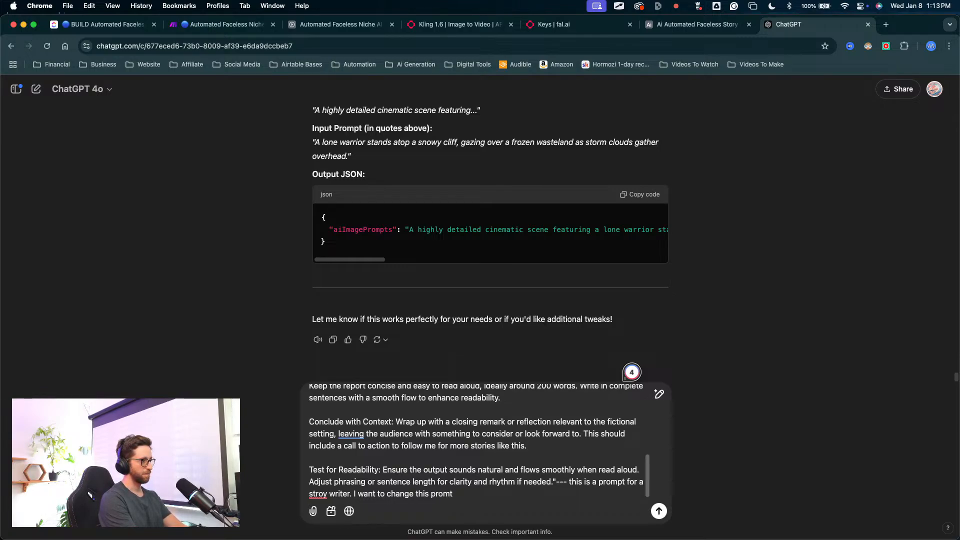
{"action": "type", "text": "into "}
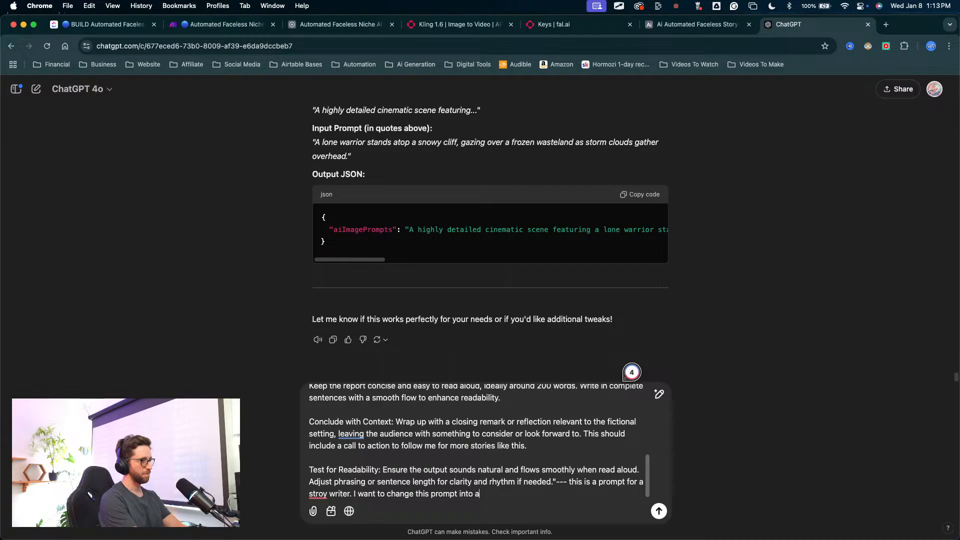
{"action": "type", "text": "a new p"}
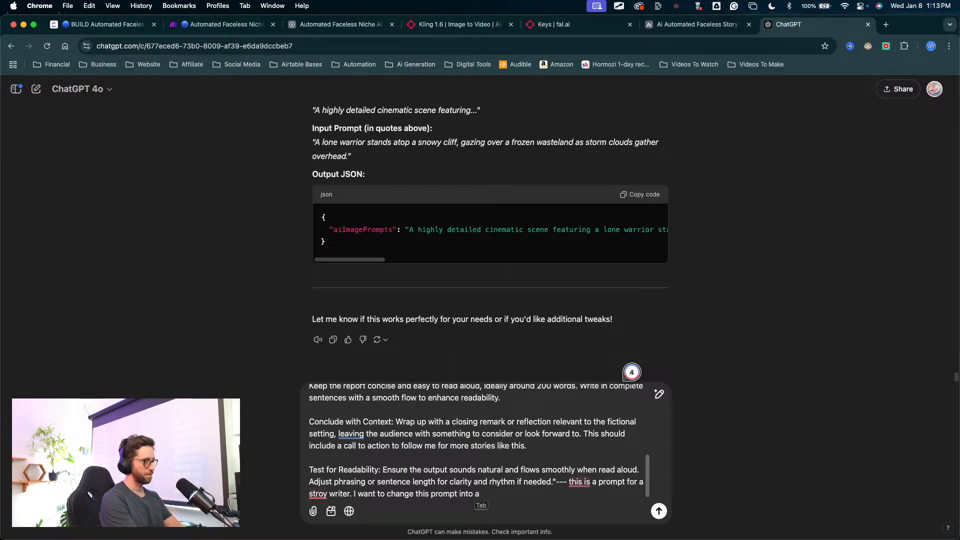
{"action": "type", "text": "rommpt"}
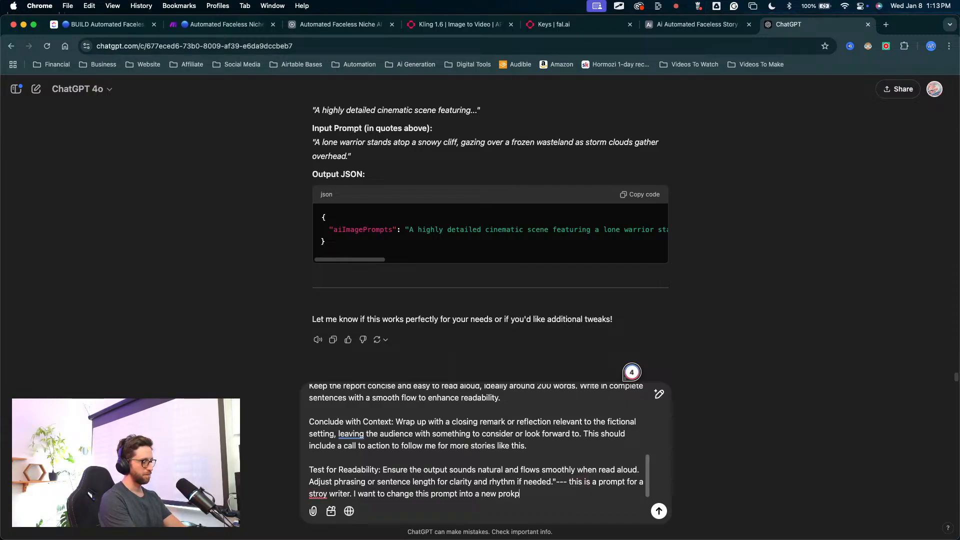
Step: Continue the request after the pasted story-writer instructions with "I want to change this prompt into a new prompt"
{"action": "key", "text": "BackSpace"}
{"action": "key", "text": "BackSpace"}
{"action": "key", "text": "BackSpace"}
{"action": "key", "text": "BackSpace"}
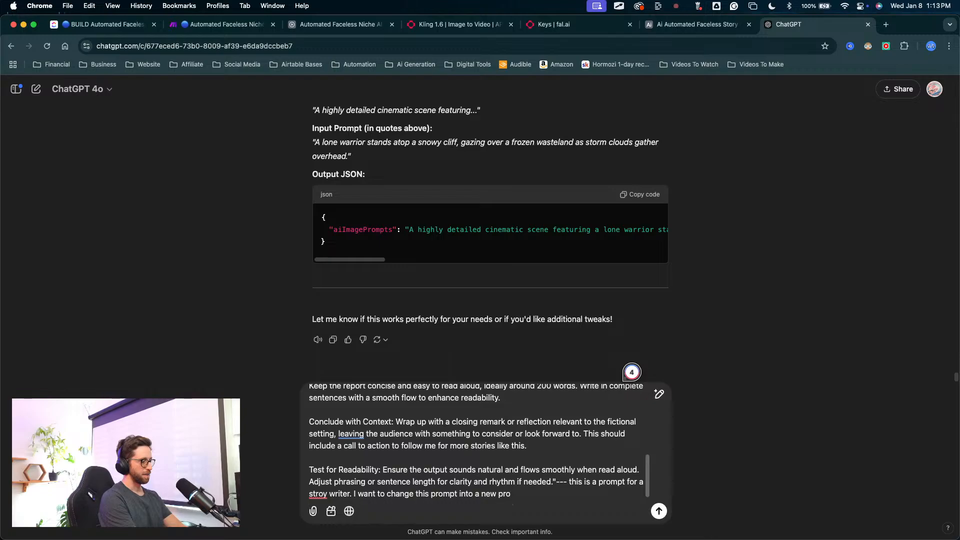
Step: Specify in the message that the new prompt is one "that will intake a subject or theme"
{"action": "type", "text": "mpt "}
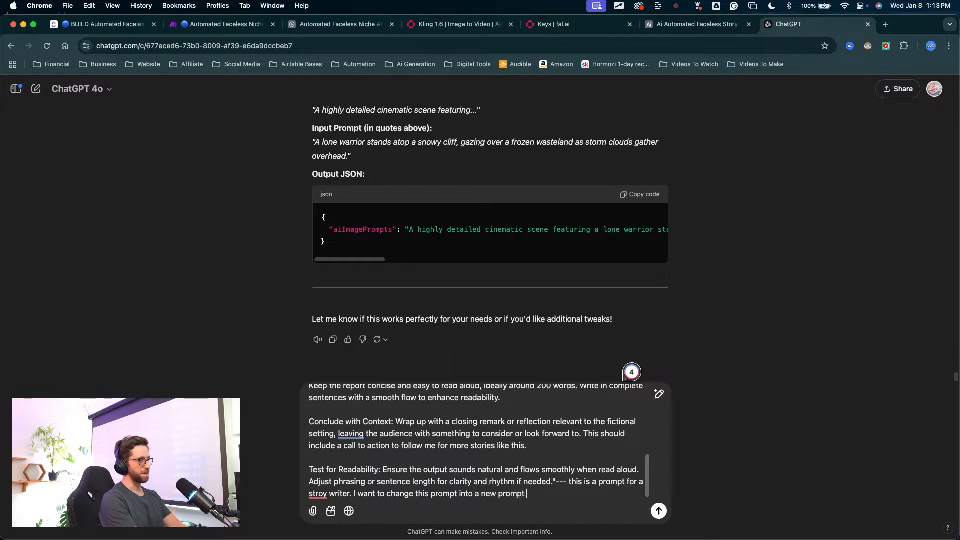
{"action": "type", "text": "that"}
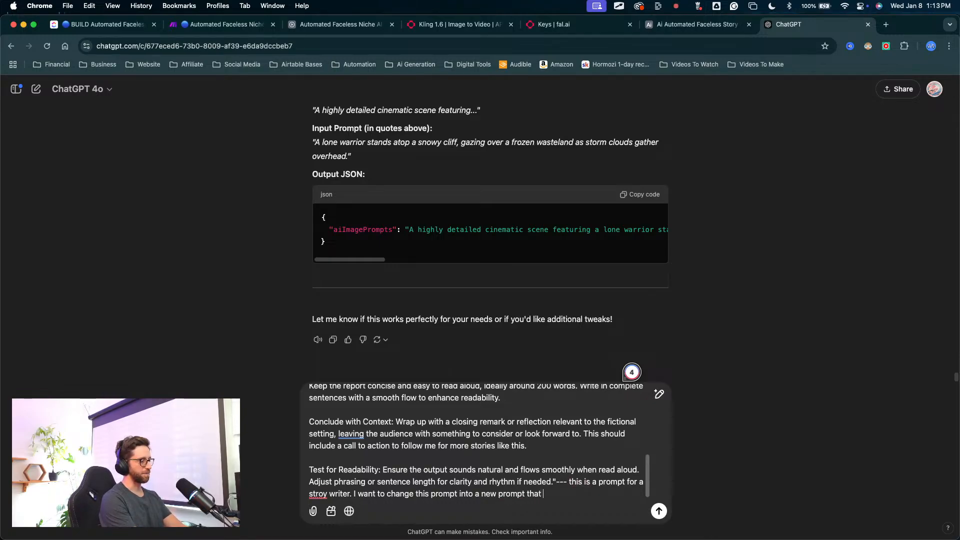
{"action": "type", "text": " will intak"}
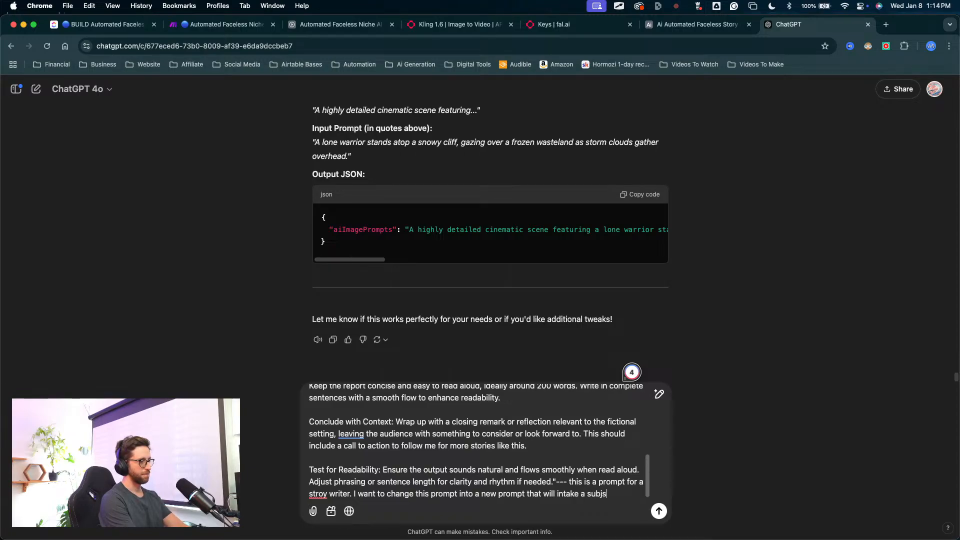
{"action": "type", "text": "e a subjet"}
{"action": "type", "text": "t "}
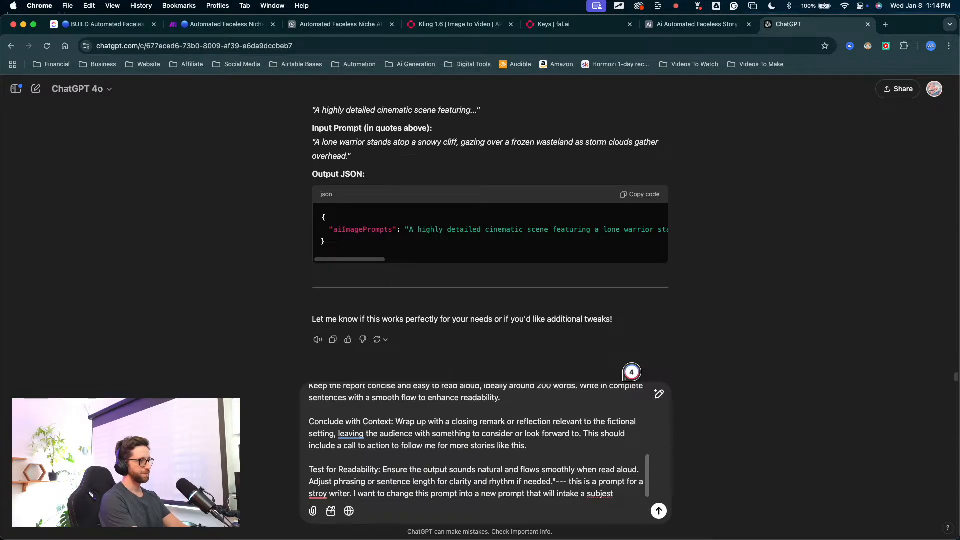
{"action": "type", "text": "t or the"}
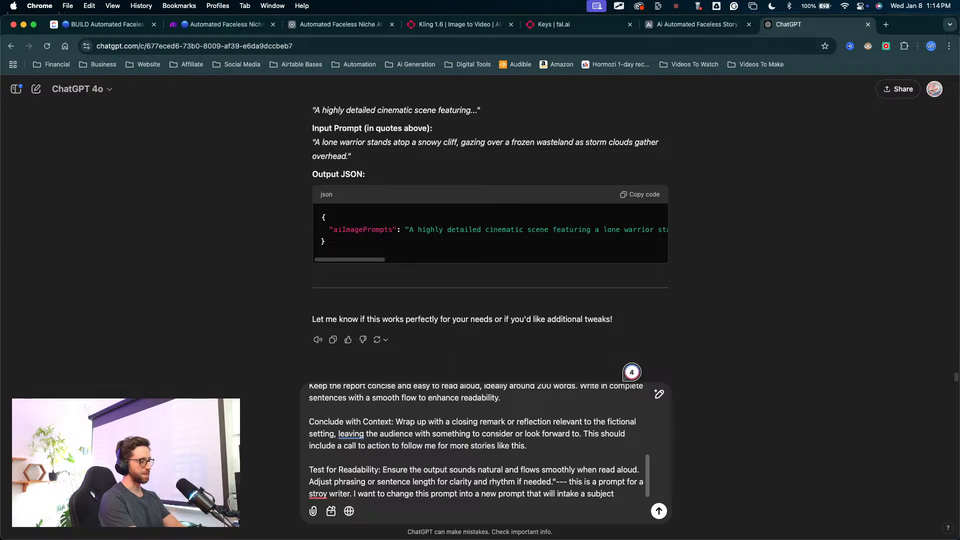
{"action": "type", "text": "me."}
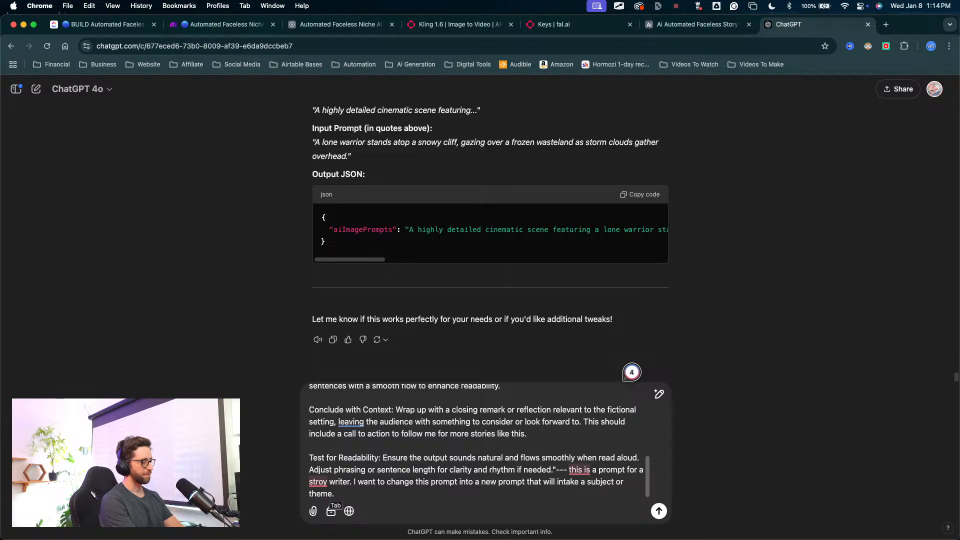
Step: Extend the sentence with "and output a new text prompt based on the themes"
{"action": "key", "text": "BackSpace"}
{"action": "type", "text": "and out"}
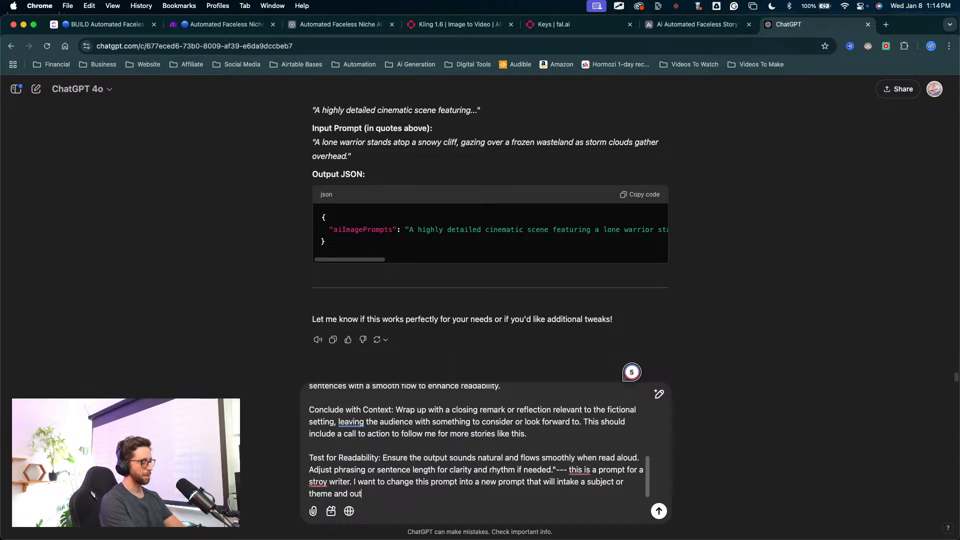
{"action": "type", "text": "put a new"}
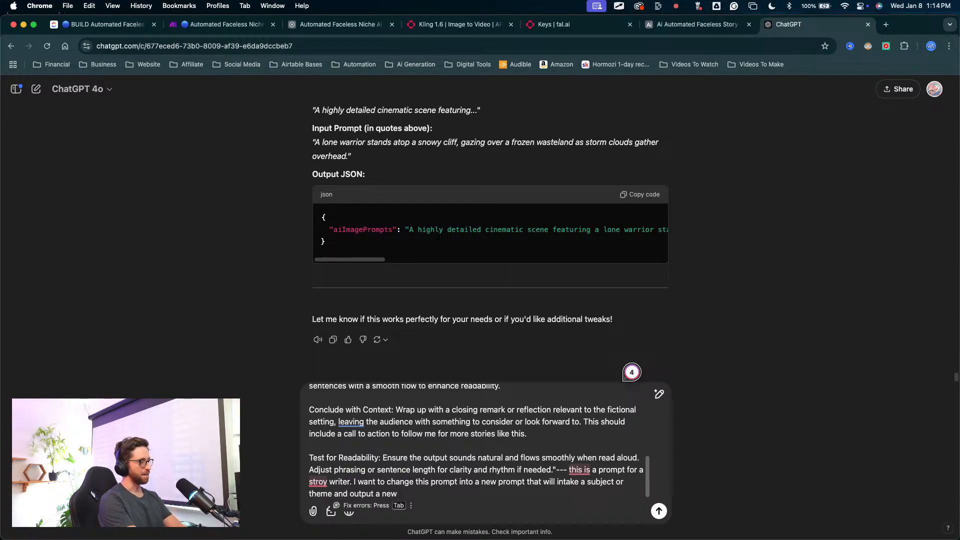
{"action": "type", "text": "text "}
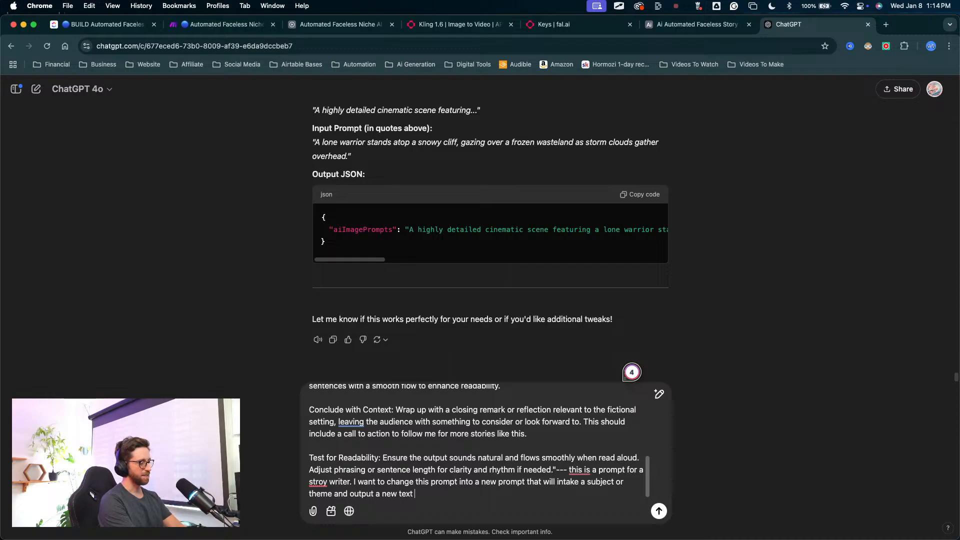
{"action": "type", "text": "prompt b"}
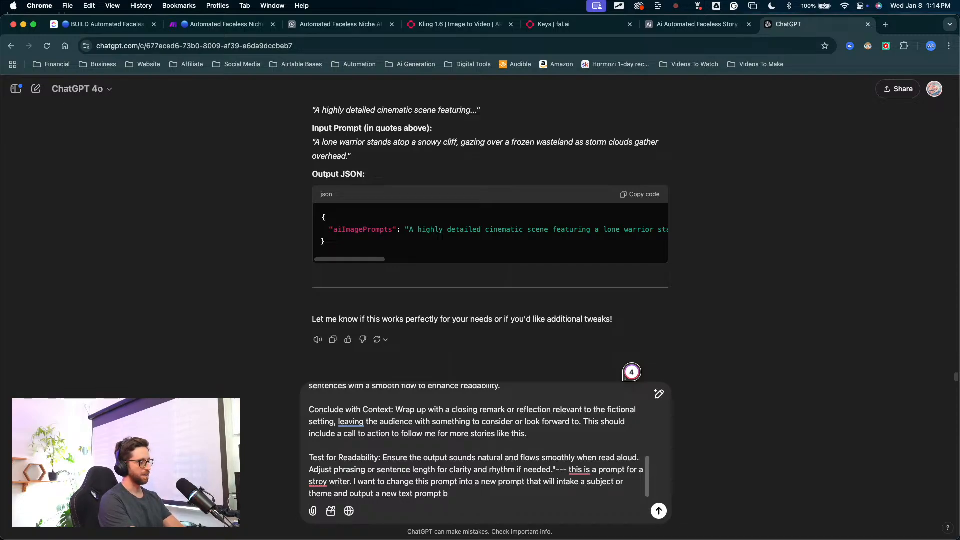
{"action": "type", "text": "ased on the "}
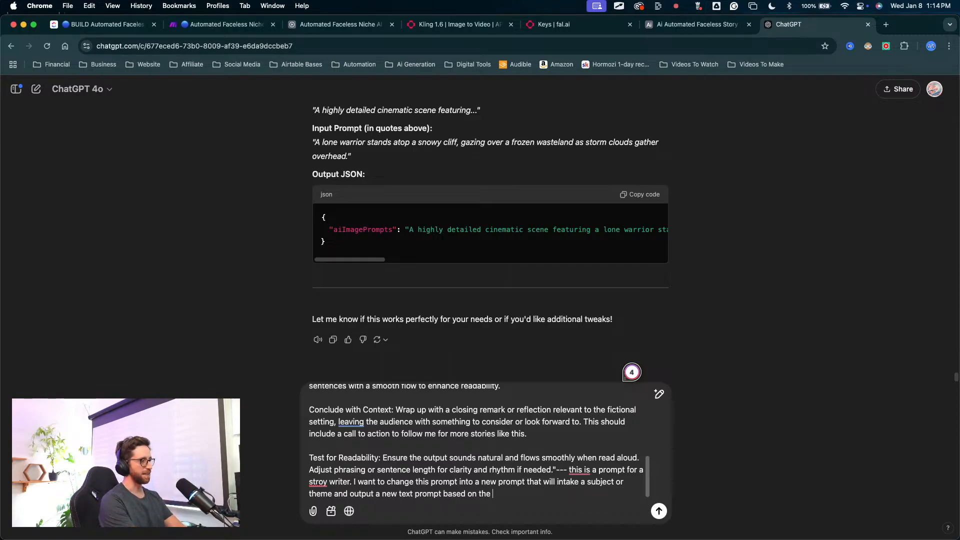
{"action": "type", "text": "themes"}
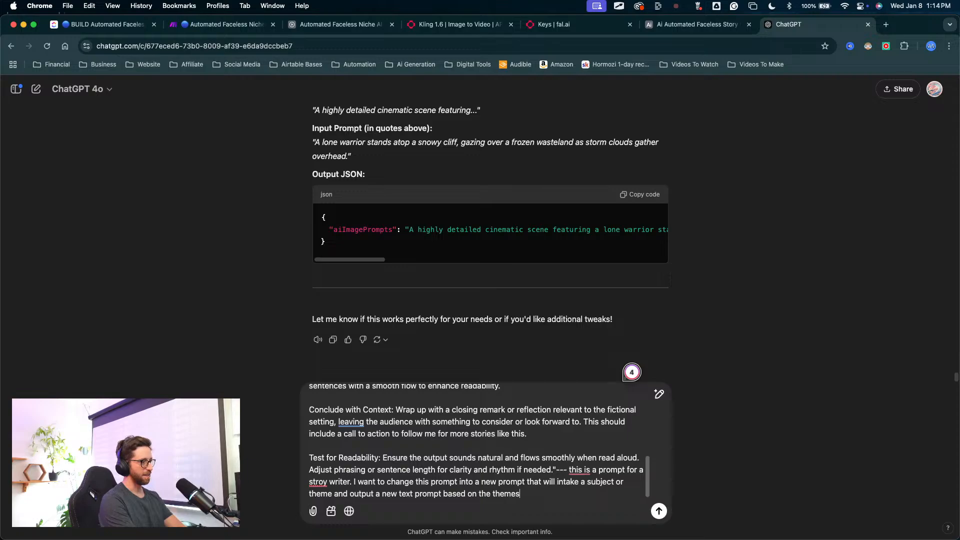
{"action": "key", "text": "Tab"}
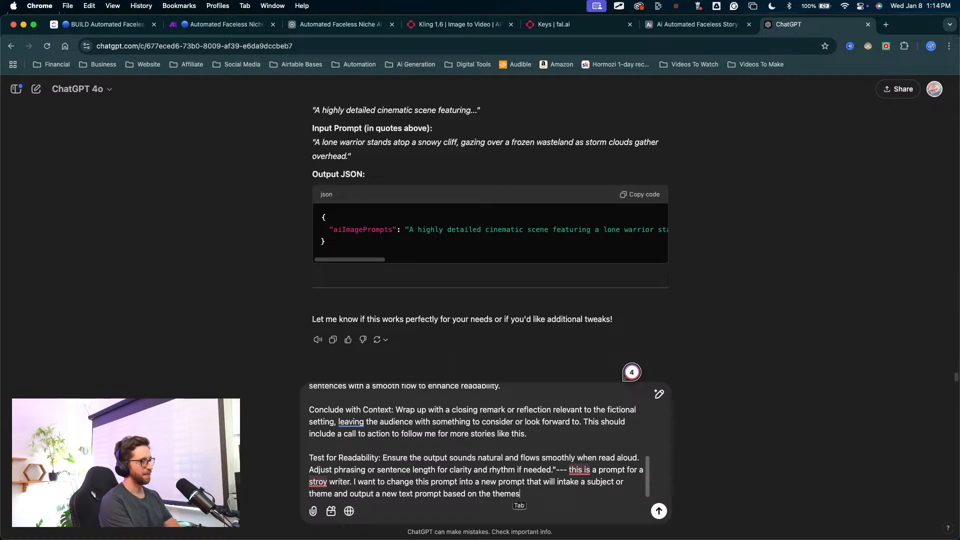
Step: Add "This new text prompt will be copied and pasted into an image generator" and send the message
{"action": "type", "text": ". Thisi "}
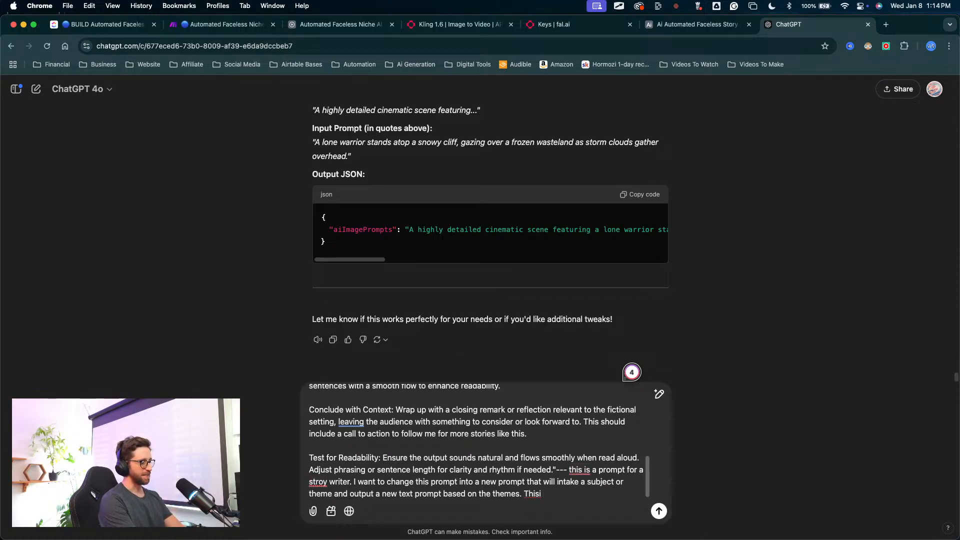
{"action": "key", "text": "BackSpace"}
{"action": "key", "text": "BackSpace"}
{"action": "type", "text": " new "}
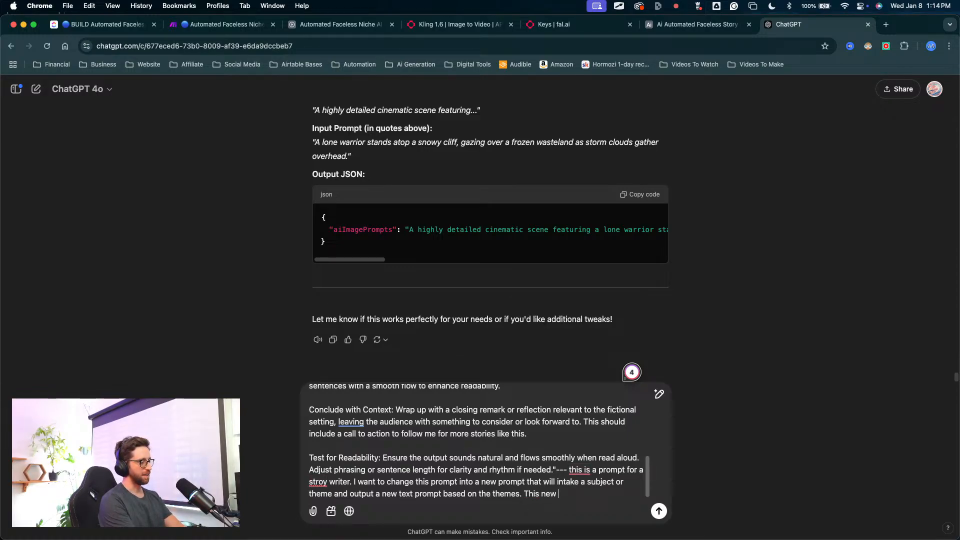
{"action": "type", "text": "teste"}
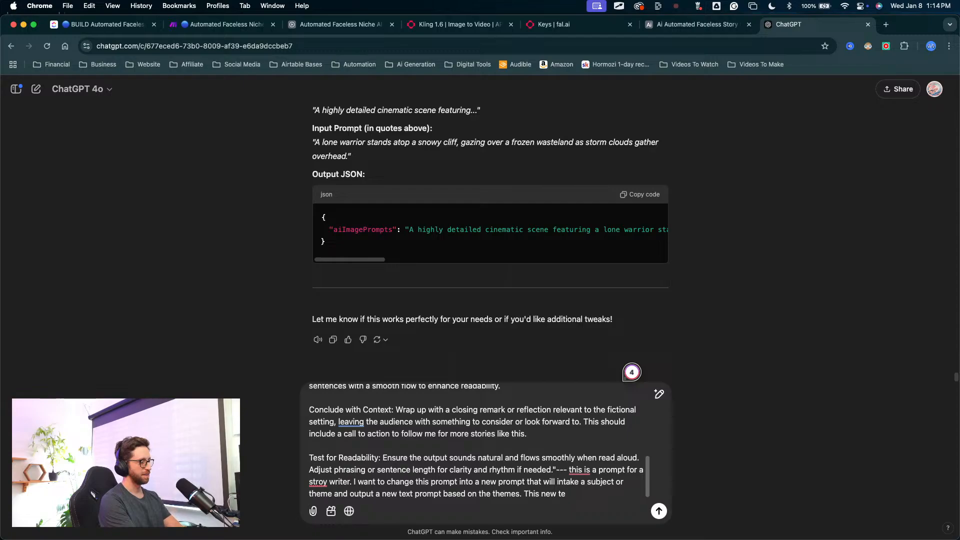
{"action": "type", "text": " prompt "}
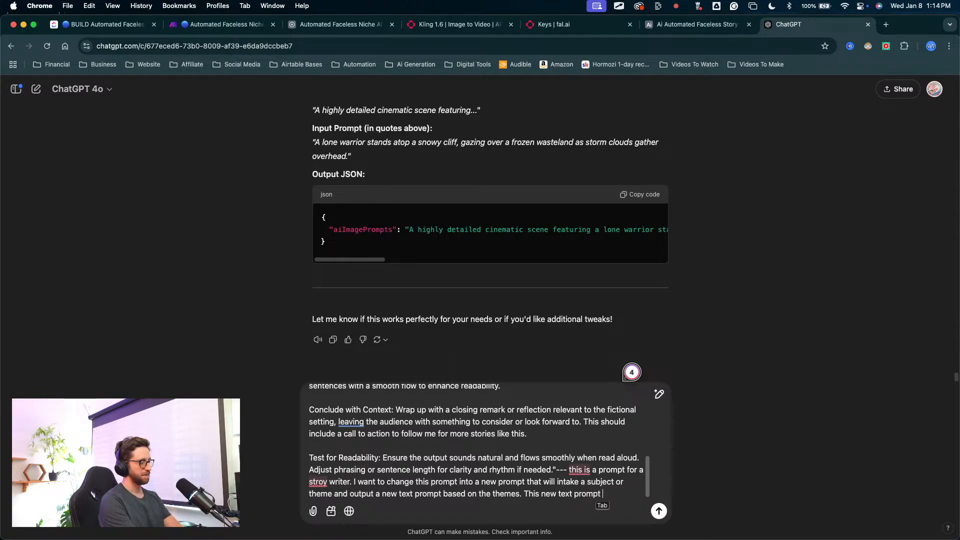
{"action": "type", "text": "wiull "}
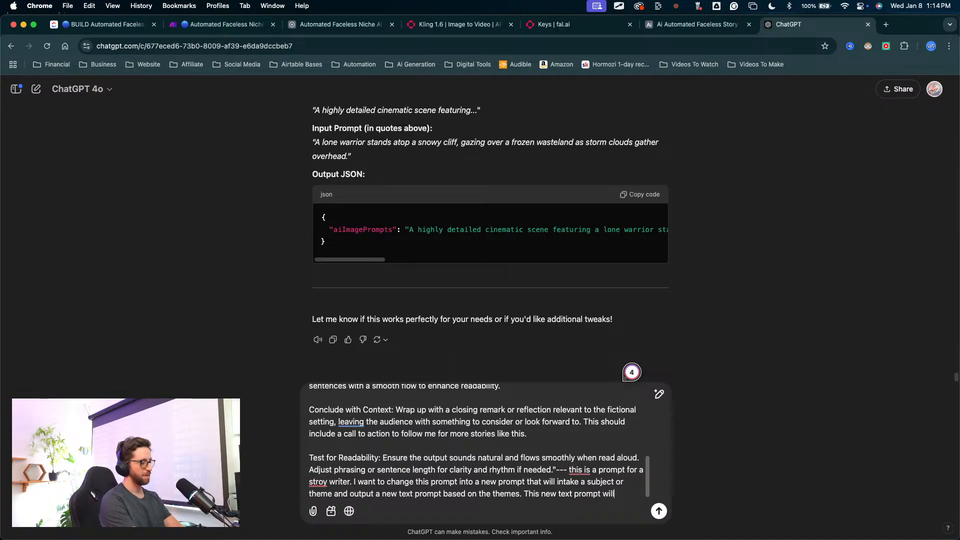
{"action": "type", "text": "be copy"}
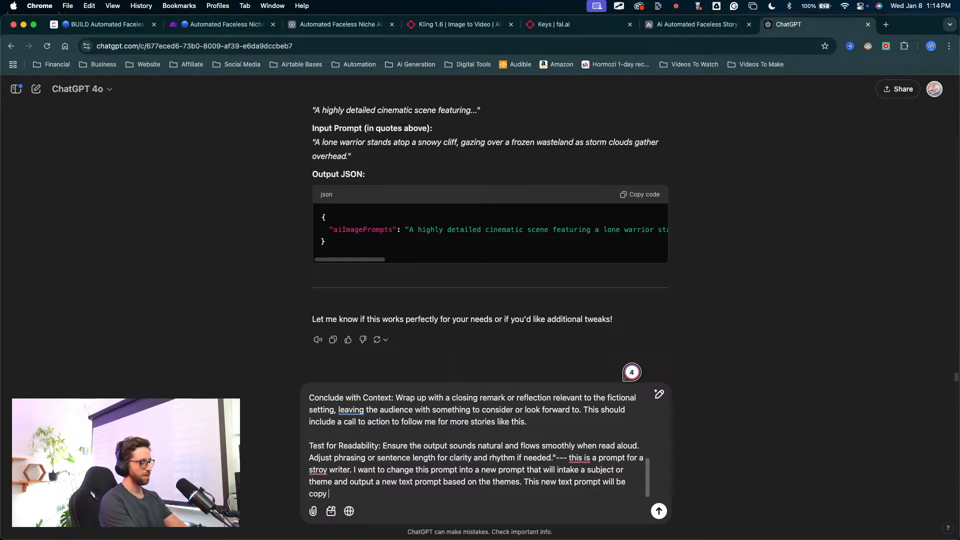
{"action": "key", "text": "BackSpace"}
{"action": "type", "text": "ie"}
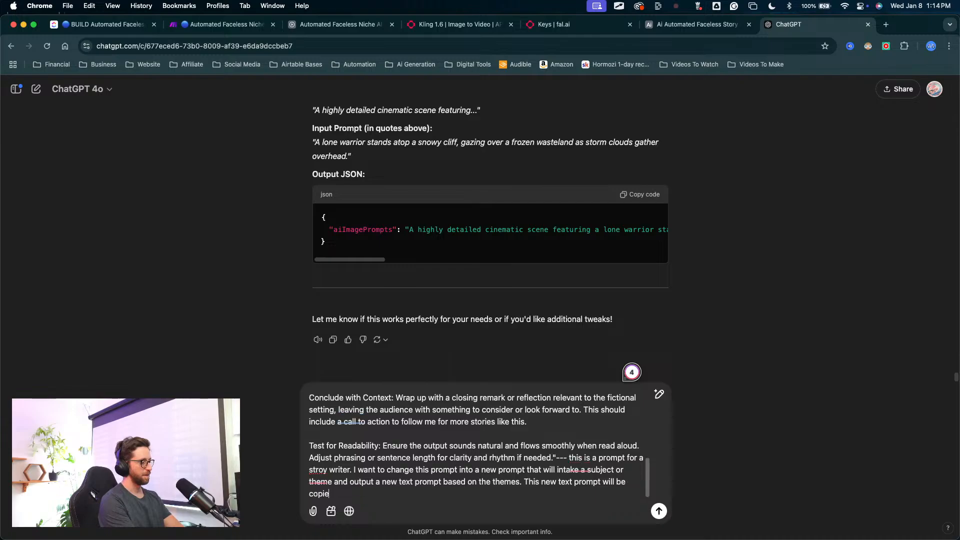
{"action": "type", "text": "d and pasted in"}
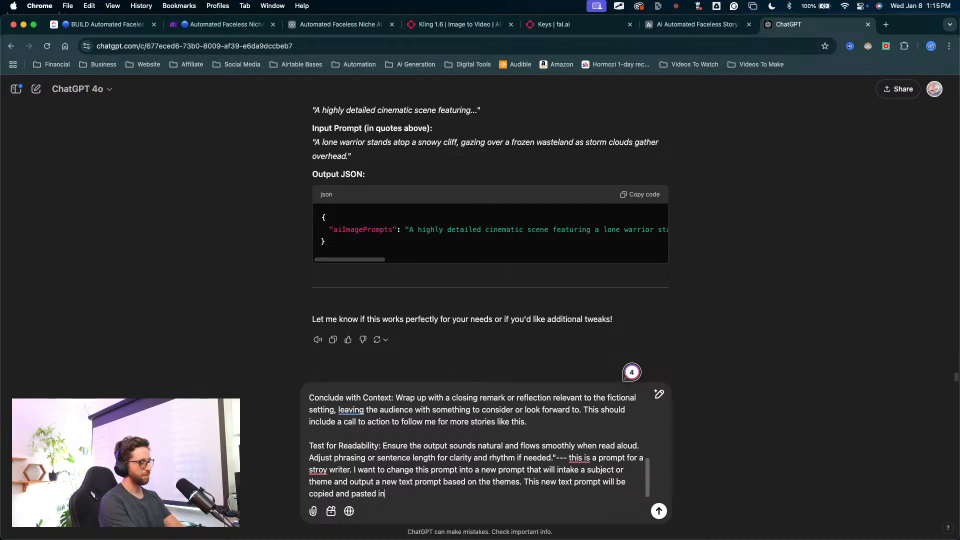
{"action": "type", "text": "to an image gen"}
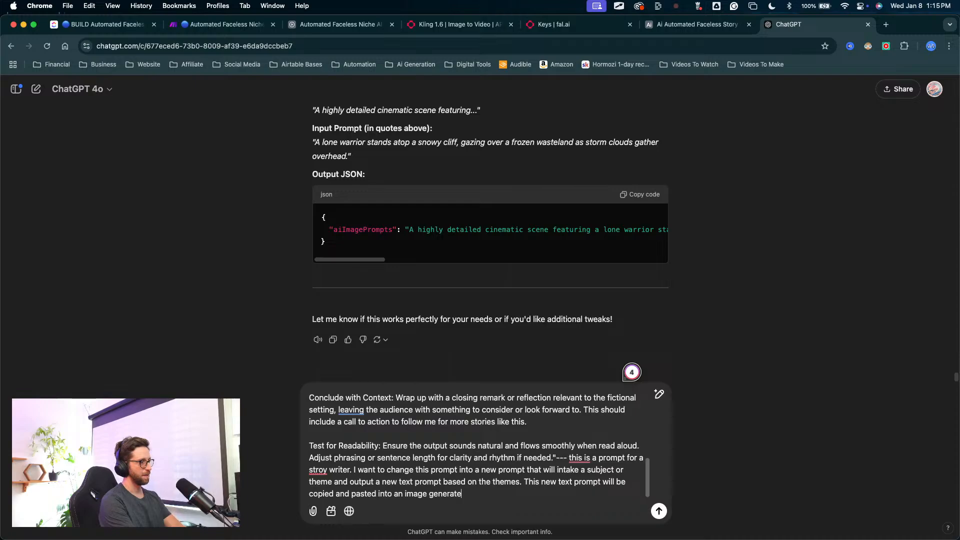
{"action": "type", "text": "erator"}
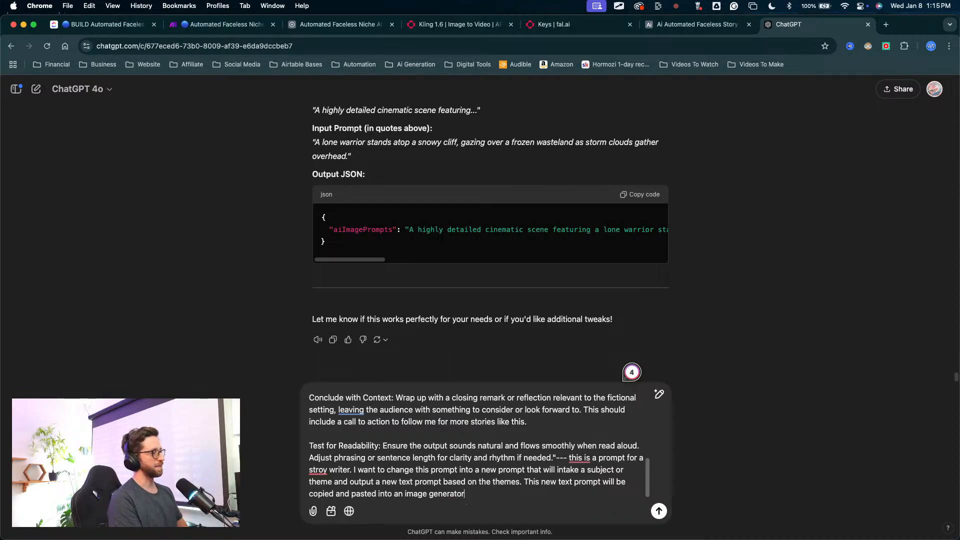
{"action": "double_click", "coordinate": [340, 492]}
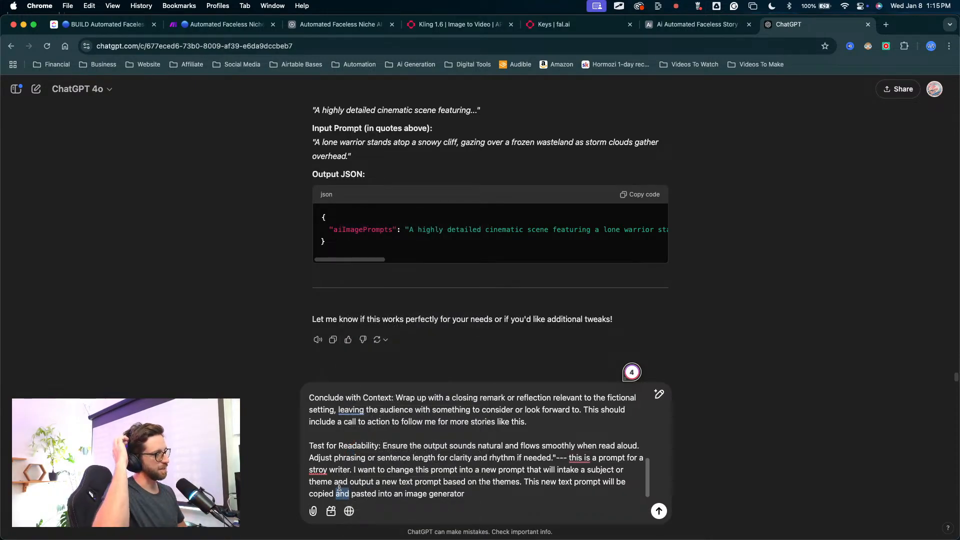
{"action": "key", "text": "Return"}
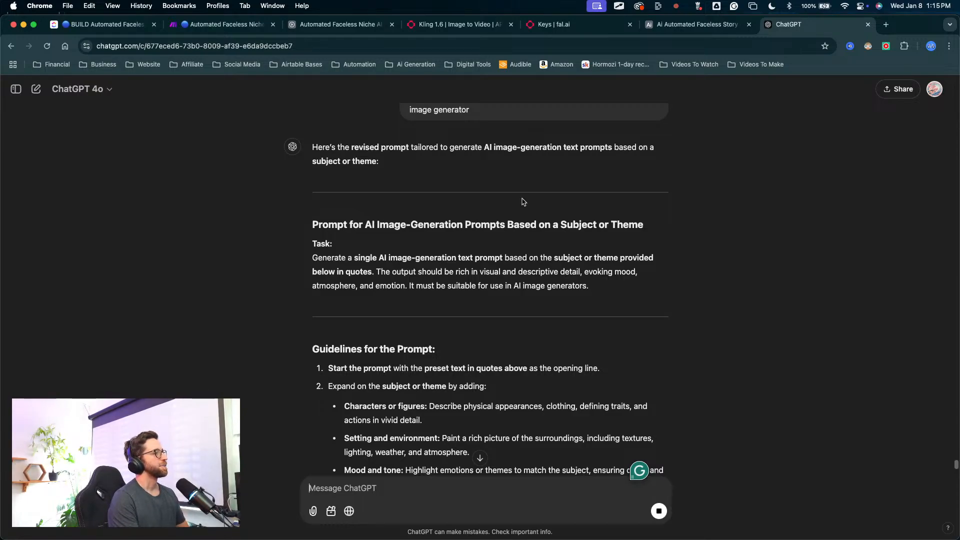
Step: Review the revised image-generation prompt, including its guidelines, formatting requirements and example output
{"action": "mouse_move", "coordinate": [348, 163]}
{"action": "left_mouse_down"}
{"action": "mouse_move", "coordinate": [353, 267]}
{"action": "mouse_move", "coordinate": [480, 253]}
{"action": "mouse_move", "coordinate": [429, 276]}
{"action": "mouse_move", "coordinate": [436, 267]}
{"action": "mouse_move", "coordinate": [491, 267]}
{"action": "left_mouse_up"}
{"action": "key", "text": "Escape"}
{"action": "scroll", "coordinate": [448, 348], "scroll_direction": "down", "scroll_amount": 2}
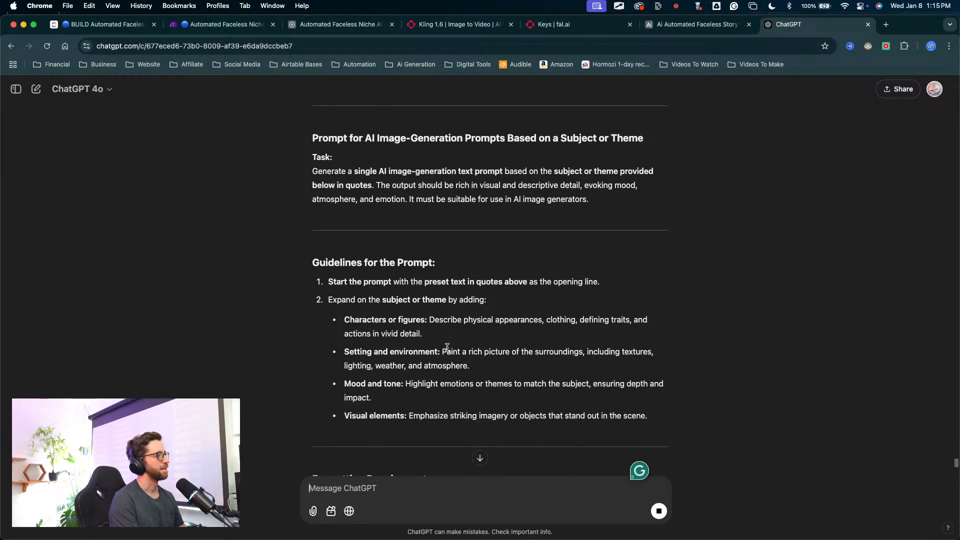
{"action": "scroll", "coordinate": [447, 348], "scroll_direction": "down", "scroll_amount": 8}
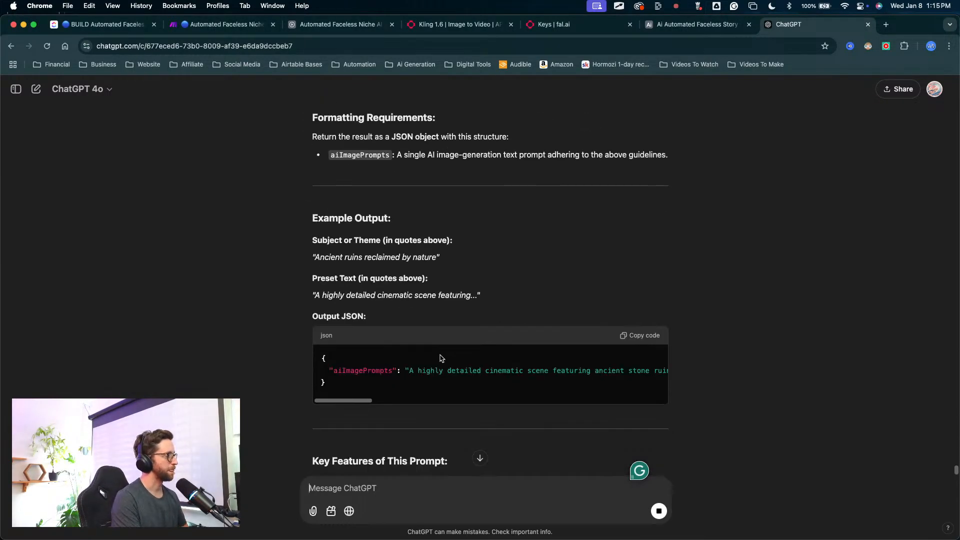
{"action": "left_click", "coordinate": [329, 481]}
{"action": "type", "text": "f"}
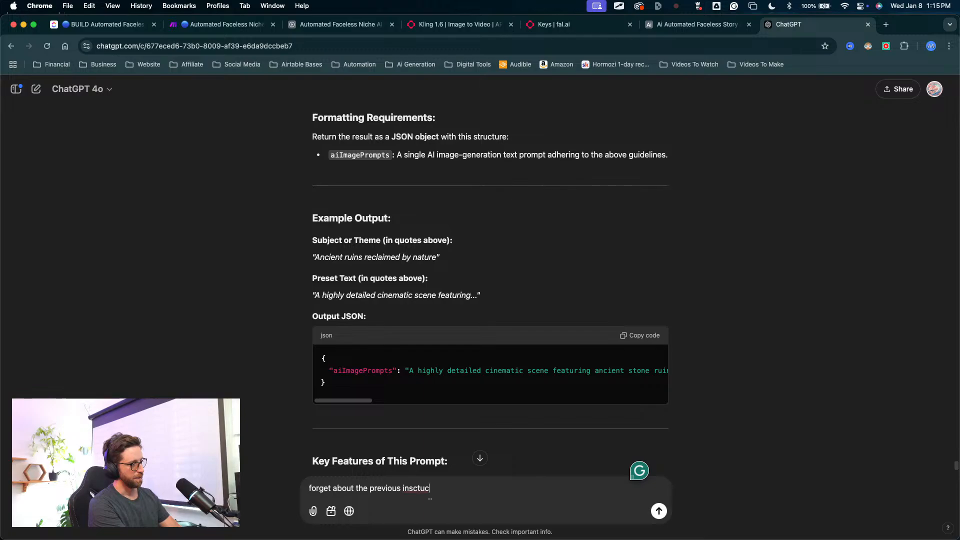
{"action": "scroll", "coordinate": [200, 175], "scroll_direction": "up", "scroll_amount": 5}
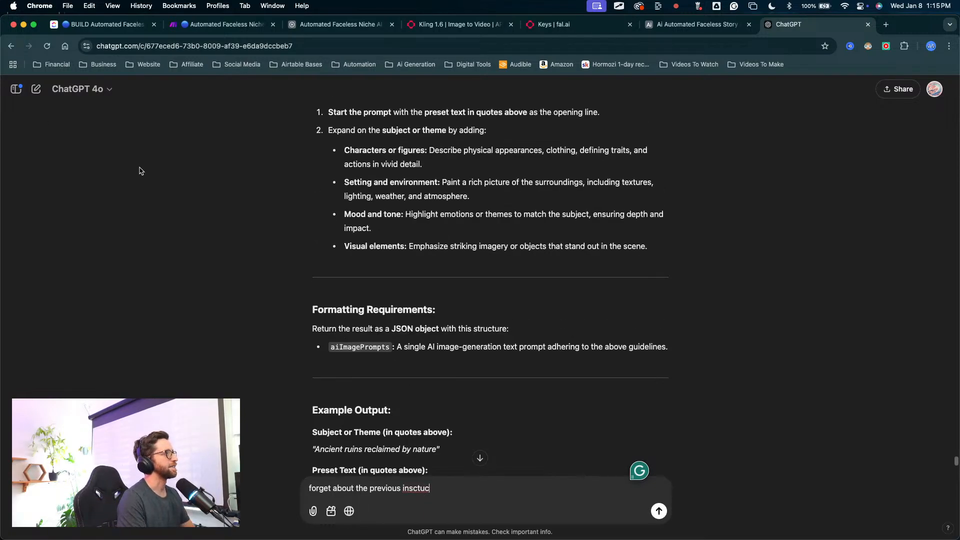
Step: Start a new chat and paste the Shocking History assistant instructions from the Airtable base into the message
{"action": "left_click", "coordinate": [35, 90]}
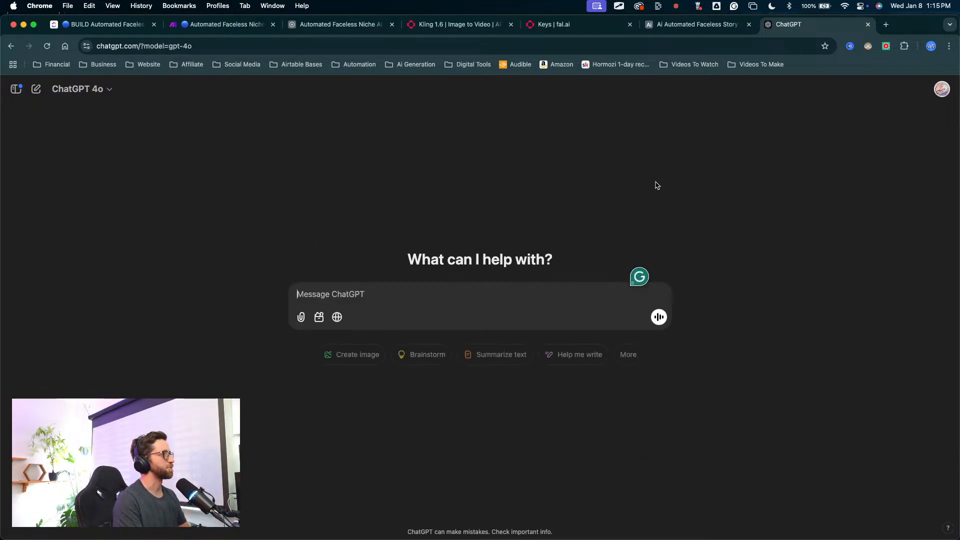
{"action": "left_click", "coordinate": [340, 24]}
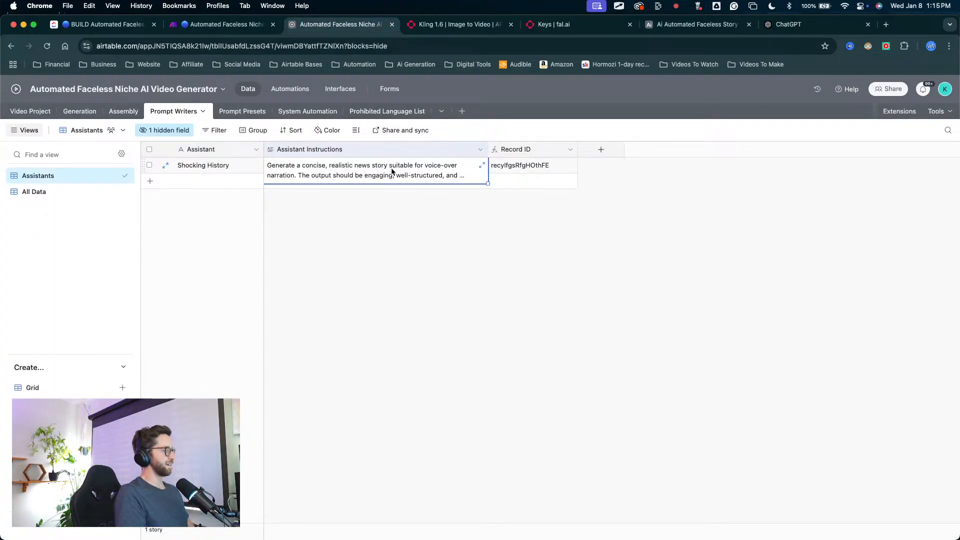
{"action": "left_click", "coordinate": [785, 29]}
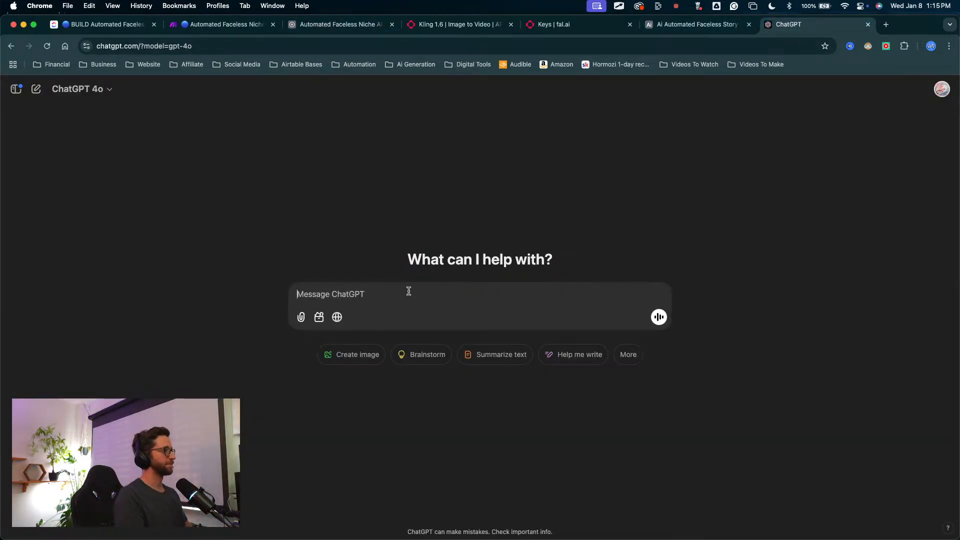
{"action": "key", "text": "super+v"}
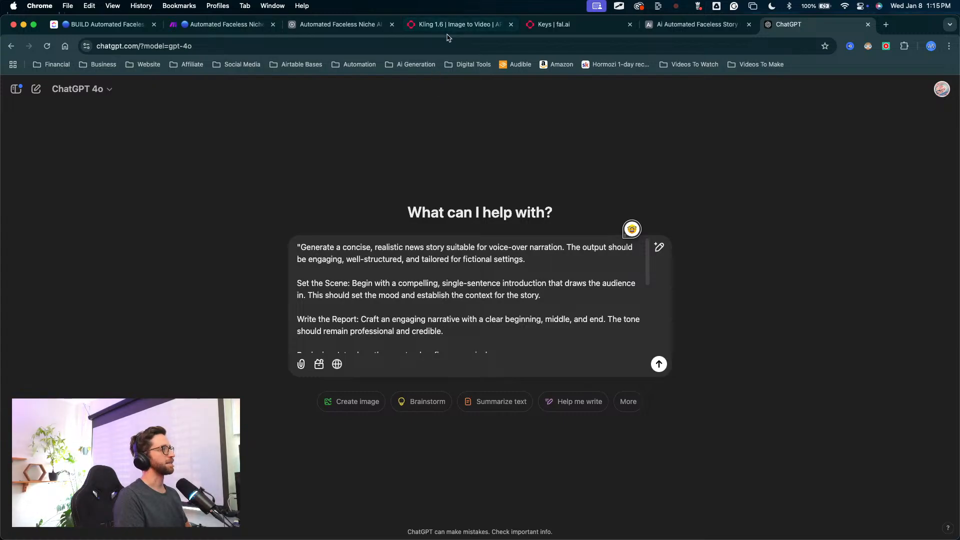
Step: Copy the closing request, from "this is a prompt for a stroy writer" onward, out of the previous conversation into a new chat, ending with a colon
{"action": "left_click", "coordinate": [16, 89]}
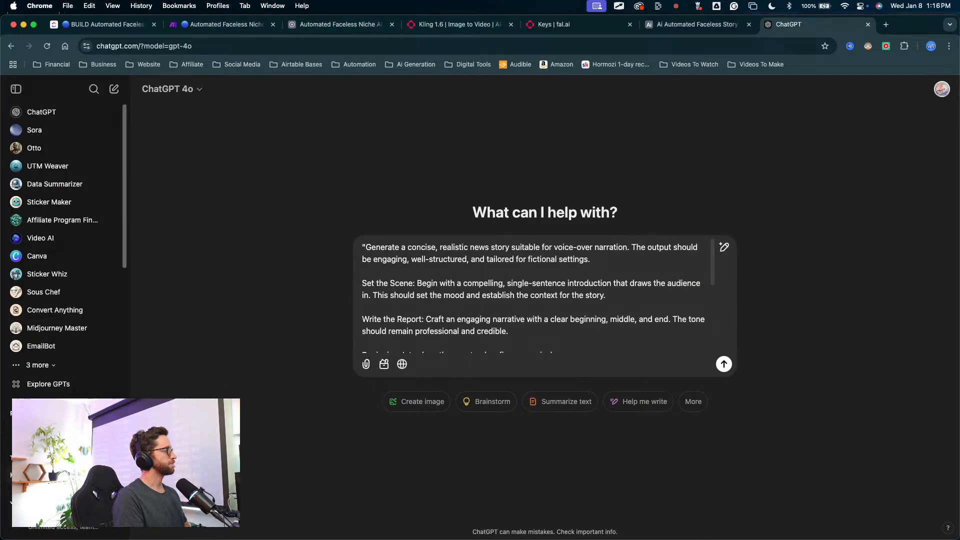
{"action": "left_click", "coordinate": [40, 473]}
{"action": "scroll", "coordinate": [439, 326], "scroll_direction": "up", "scroll_amount": 8}
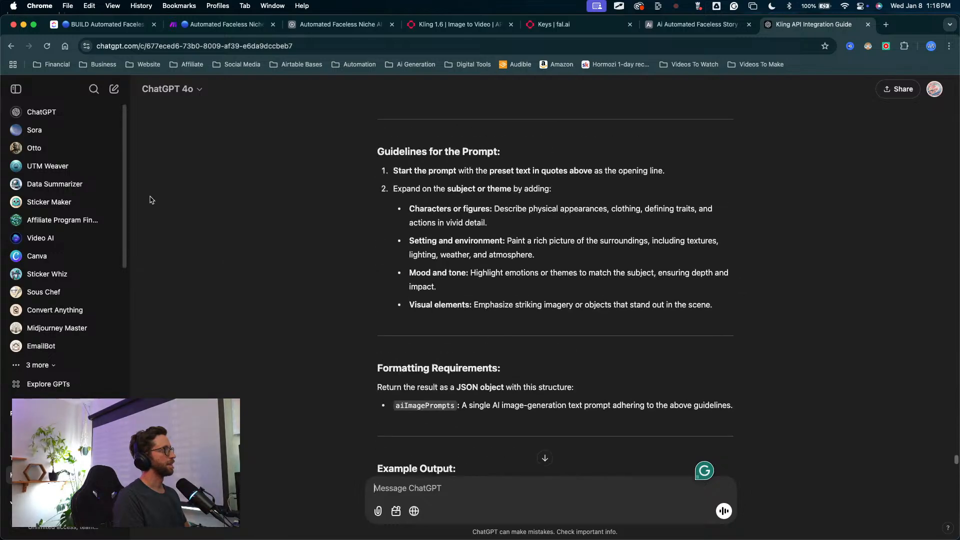
{"action": "left_click", "coordinate": [16, 89]}
{"action": "scroll", "coordinate": [532, 291], "scroll_direction": "up", "scroll_amount": 15}
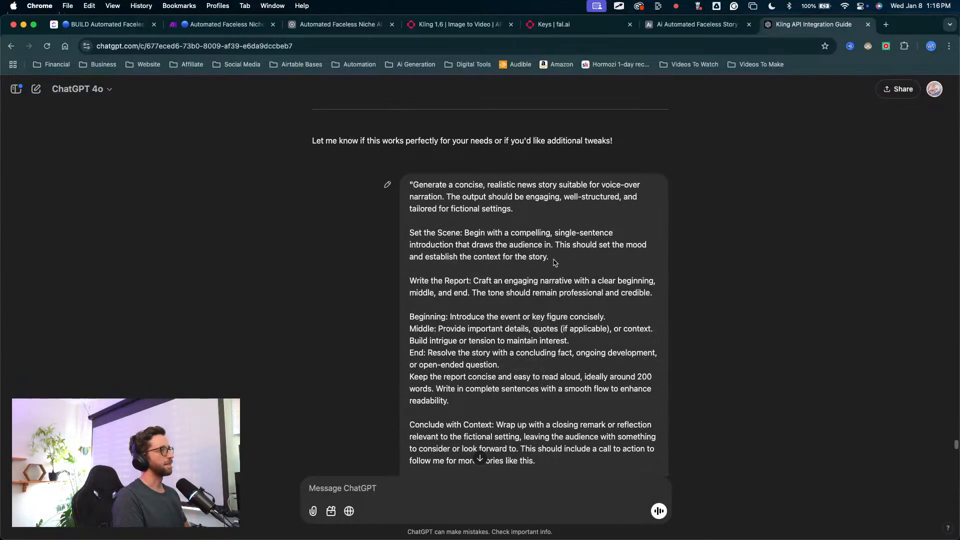
{"action": "scroll", "coordinate": [515, 277], "scroll_direction": "up", "scroll_amount": 6}
{"action": "scroll", "coordinate": [529, 303], "scroll_direction": "down", "scroll_amount": 4}
{"action": "scroll", "coordinate": [529, 305], "scroll_direction": "up", "scroll_amount": 8}
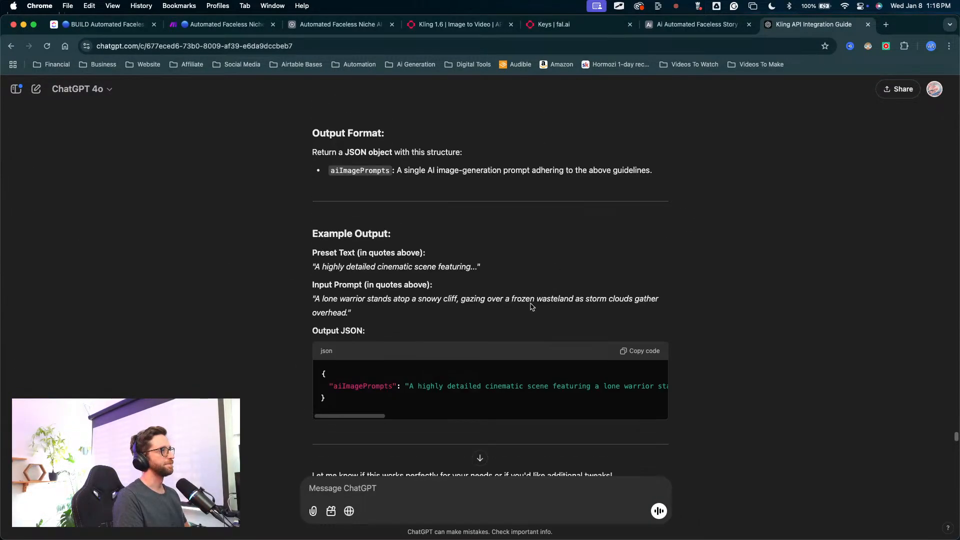
{"action": "scroll", "coordinate": [531, 308], "scroll_direction": "down", "scroll_amount": 18}
{"action": "scroll", "coordinate": [520, 311], "scroll_direction": "up", "scroll_amount": 10}
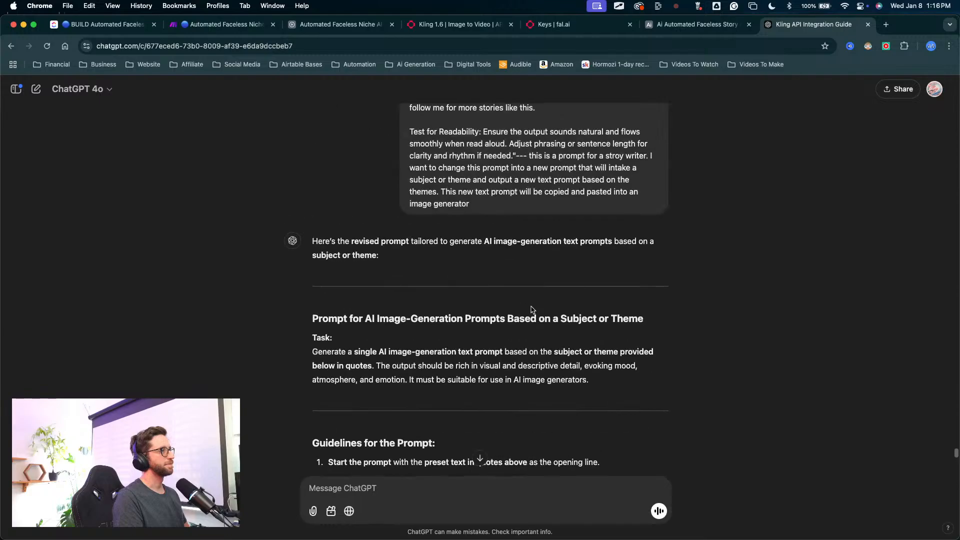
{"action": "left_click_drag", "start_coordinate": [470, 297], "coordinate": [526, 246]}
{"action": "key", "text": "super+c"}
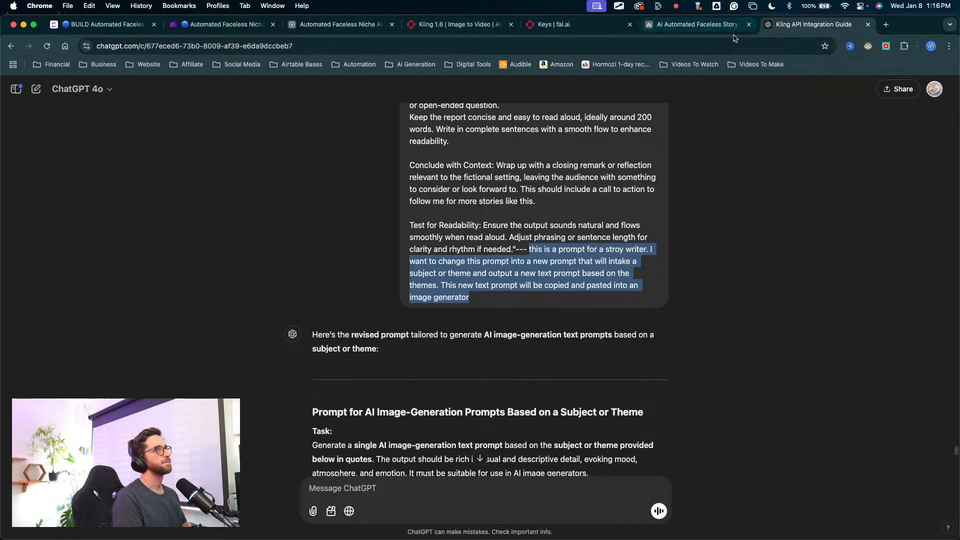
{"action": "left_click", "coordinate": [35, 89]}
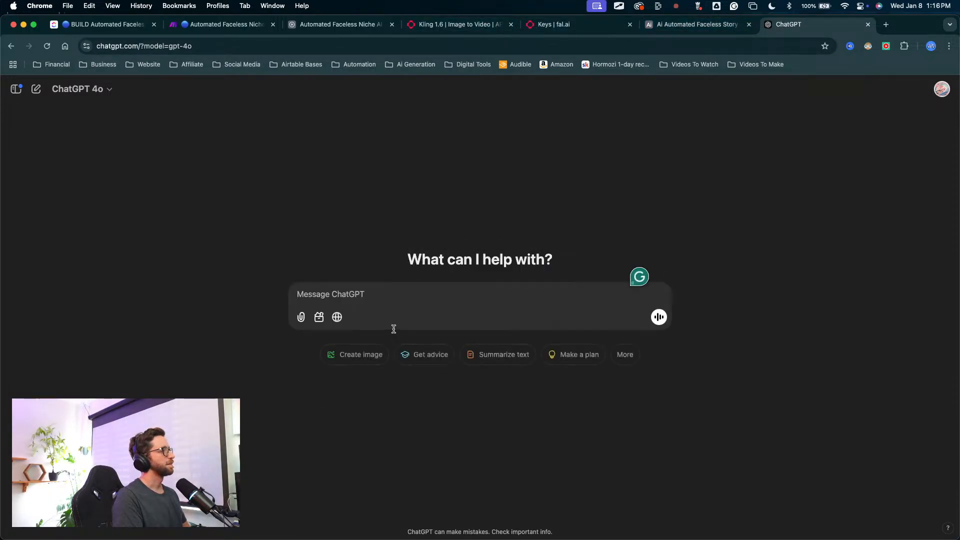
{"action": "key", "text": "super+v"}
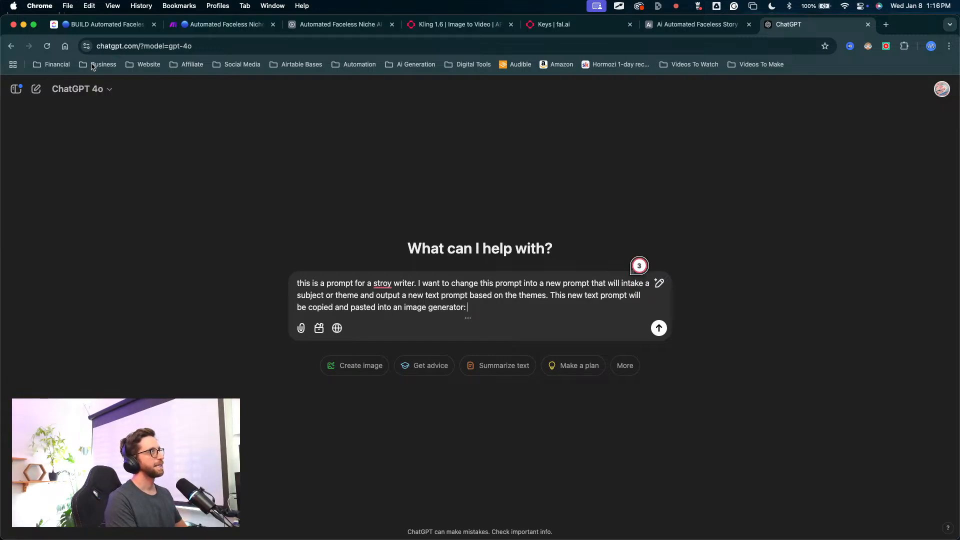
Step: Append the Shocking History assistant instructions from the Automated Faceless Niche AI Video Generator base after the request and send the message
{"action": "left_click", "coordinate": [697, 24]}
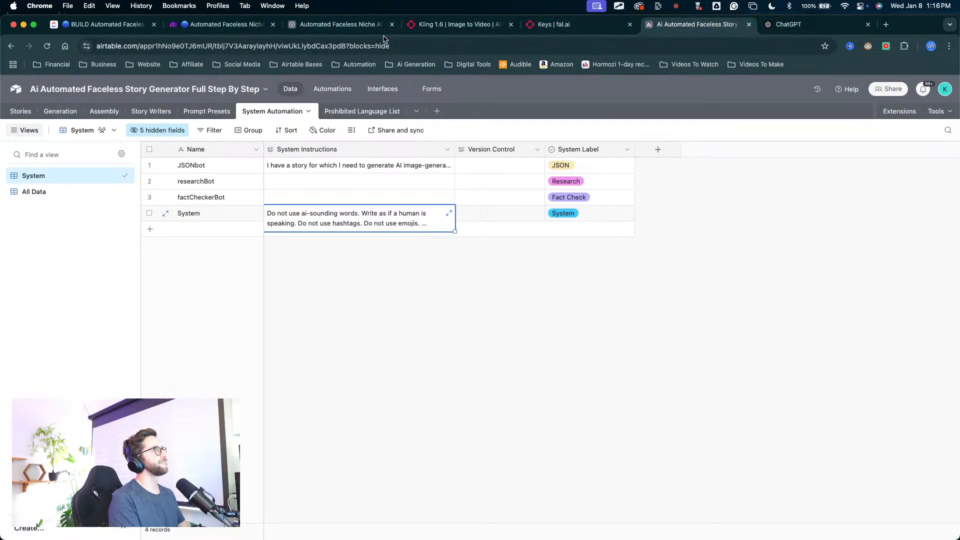
{"action": "left_click", "coordinate": [345, 24]}
{"action": "left_click", "coordinate": [388, 196]}
{"action": "left_click", "coordinate": [363, 170]}
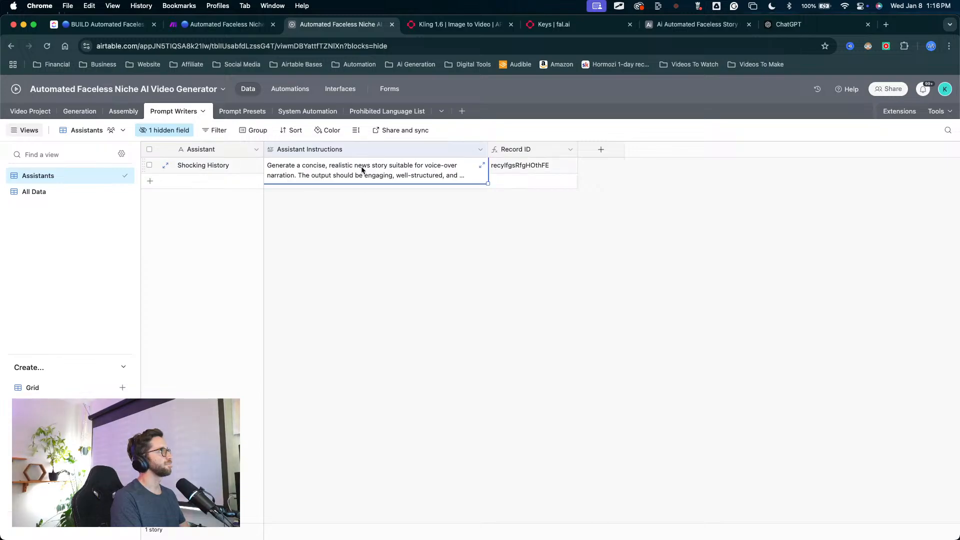
{"action": "left_click", "coordinate": [788, 24]}
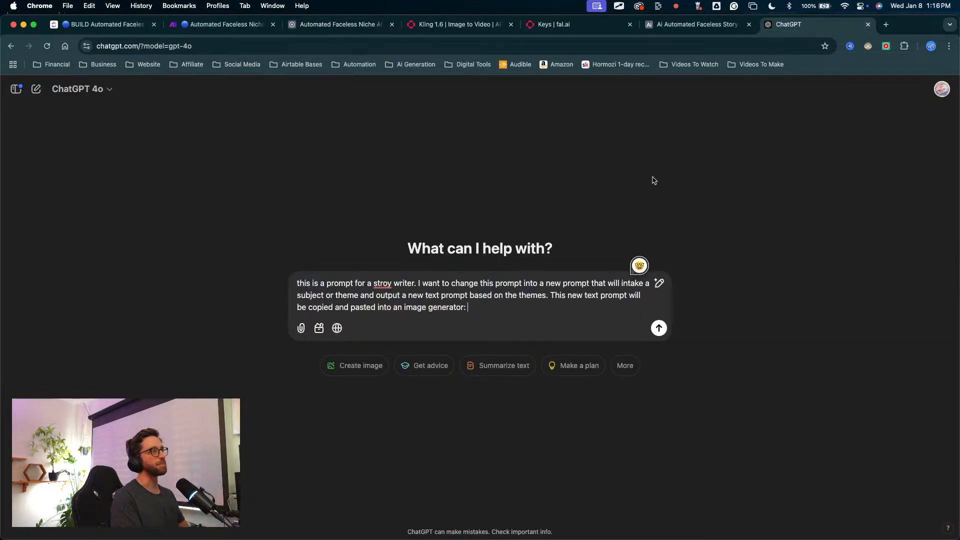
{"action": "key", "text": "super+v"}
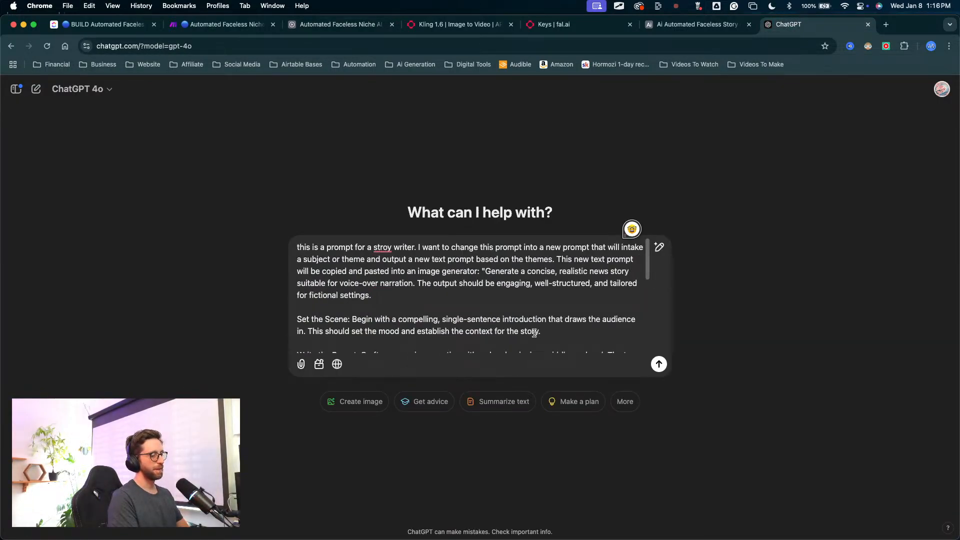
{"action": "key", "text": "Return"}
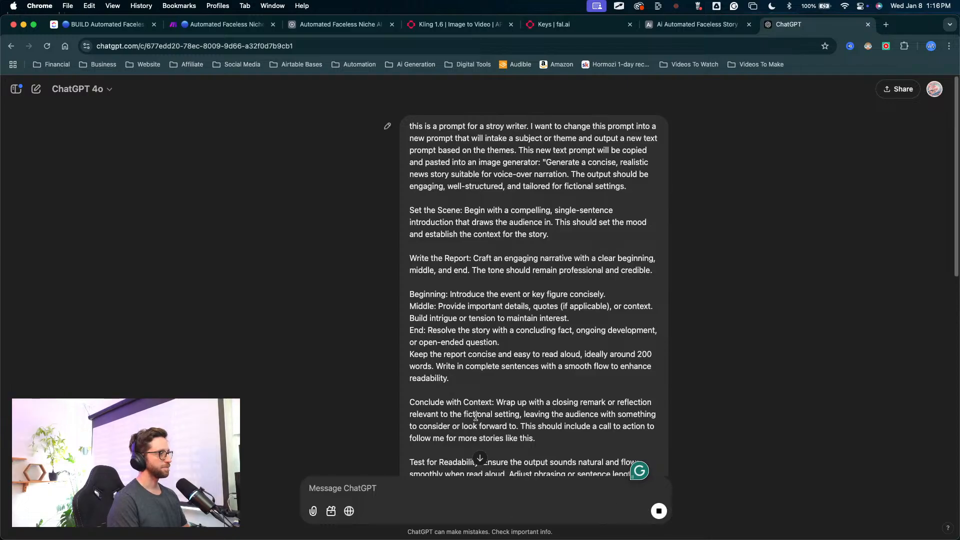
Step: Examine the new theme-based image generation prompt against the original story-writer text, covering its input, output, instructions and example outputs
{"action": "scroll", "coordinate": [474, 283], "scroll_direction": "down", "scroll_amount": 9}
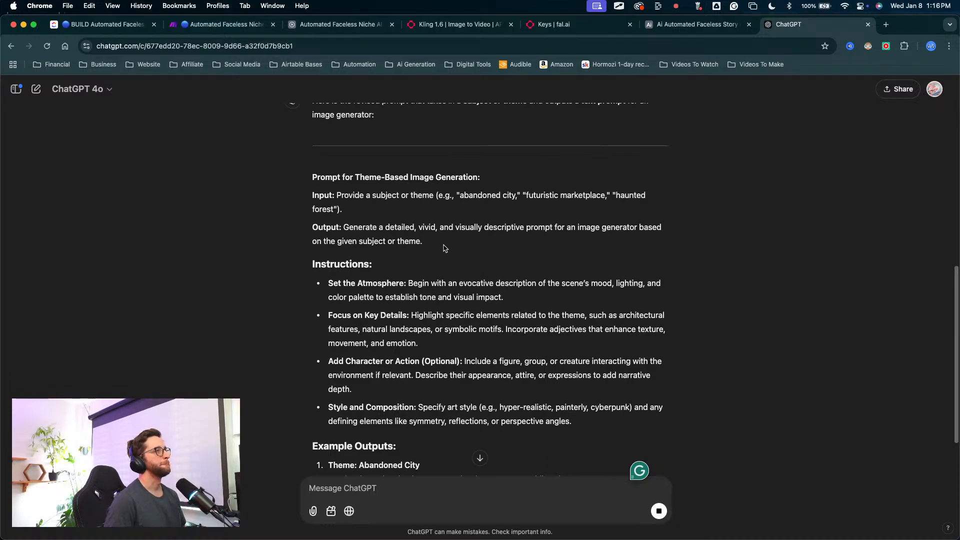
{"action": "scroll", "coordinate": [360, 243], "scroll_direction": "up", "scroll_amount": 3}
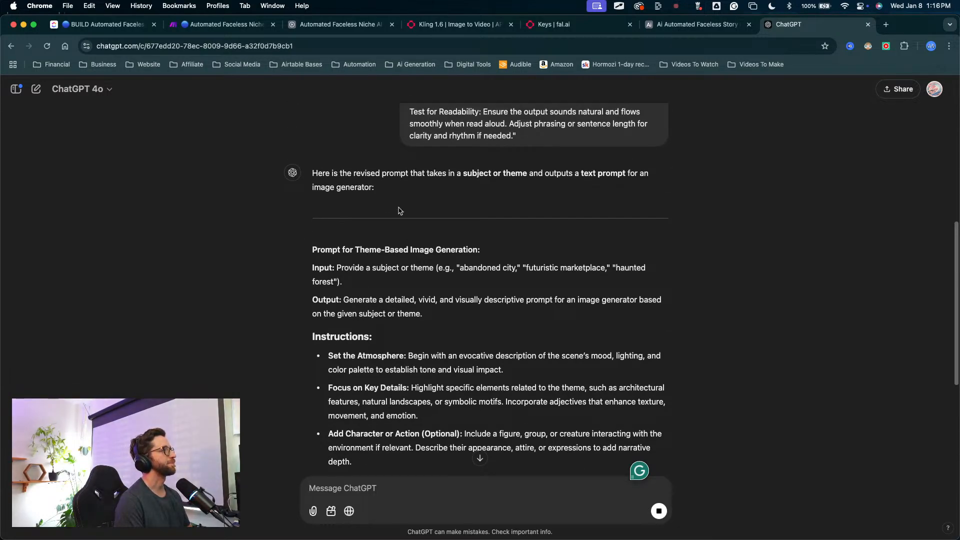
{"action": "scroll", "coordinate": [415, 250], "scroll_direction": "down", "scroll_amount": 4}
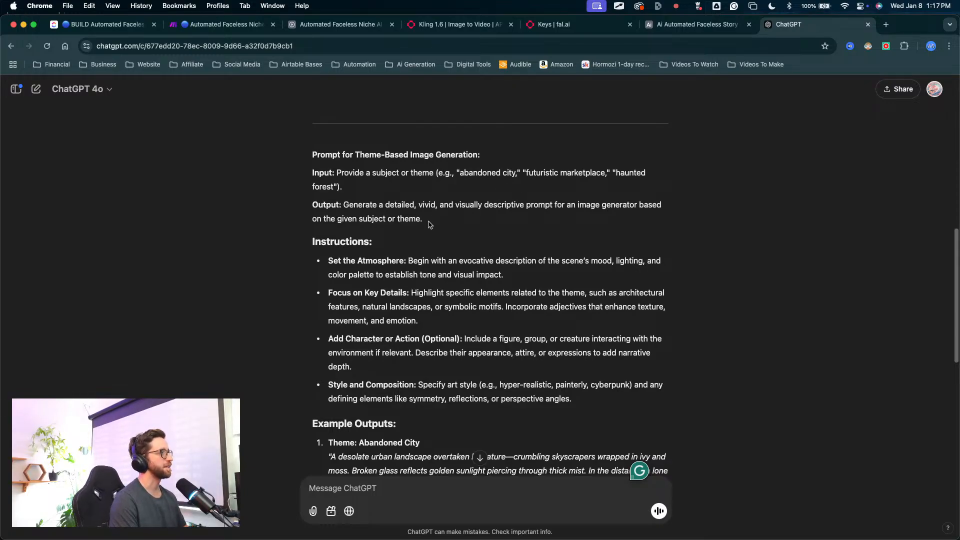
{"action": "scroll", "coordinate": [429, 224], "scroll_direction": "down", "scroll_amount": 4}
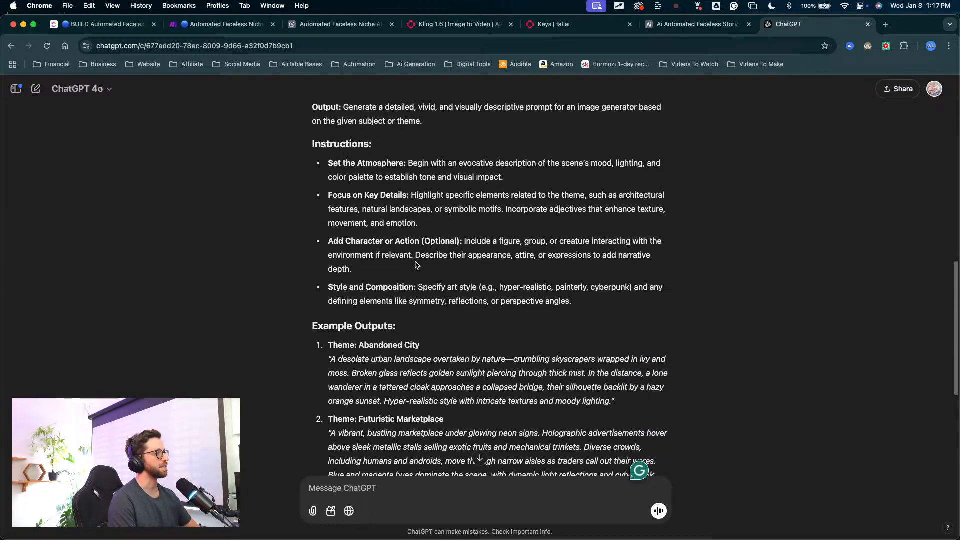
{"action": "scroll", "coordinate": [510, 299], "scroll_direction": "up", "scroll_amount": 1}
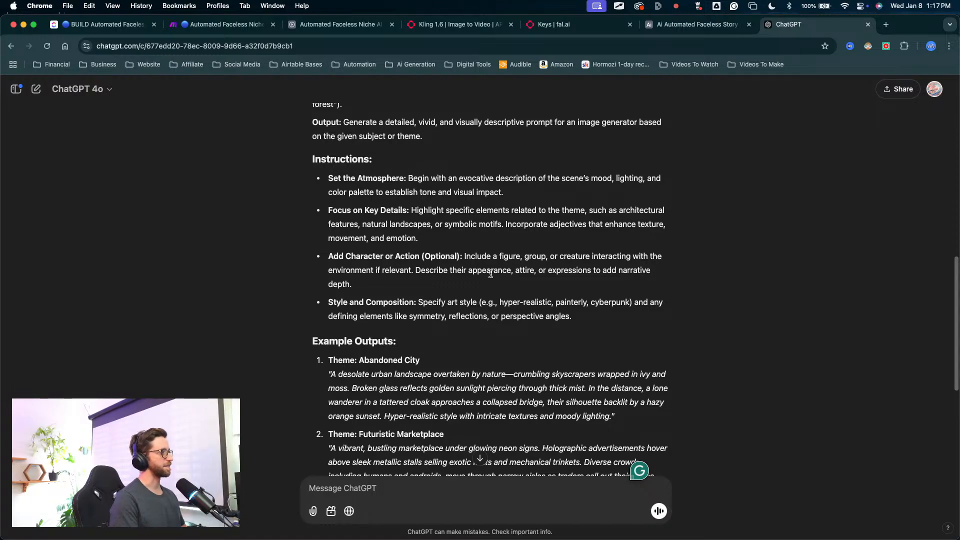
{"action": "scroll", "coordinate": [570, 265], "scroll_direction": "up", "scroll_amount": 15}
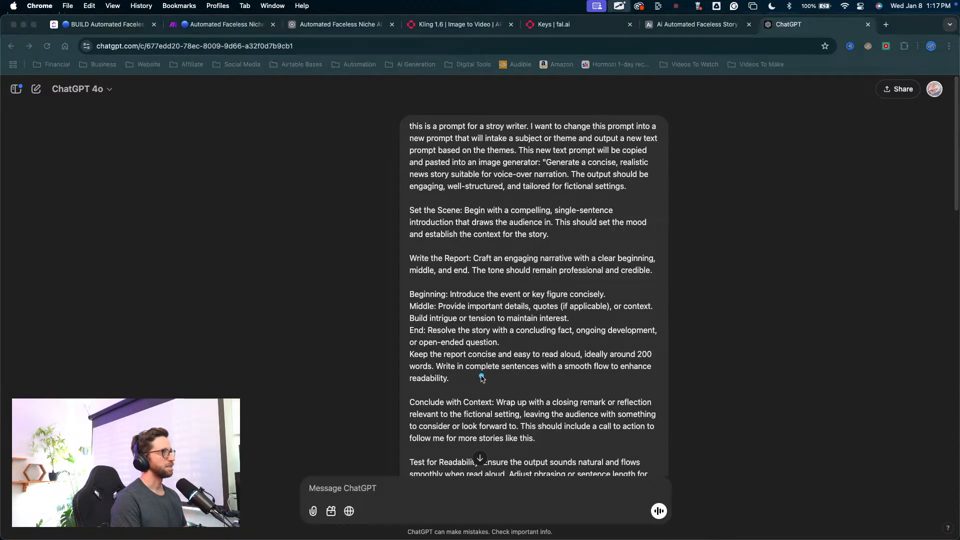
{"action": "mouse_move", "coordinate": [481, 372]}
{"action": "left_mouse_down"}
{"action": "mouse_move", "coordinate": [553, 214]}
{"action": "mouse_move", "coordinate": [445, 250]}
{"action": "mouse_move", "coordinate": [589, 216]}
{"action": "mouse_move", "coordinate": [530, 232]}
{"action": "mouse_move", "coordinate": [562, 327]}
{"action": "mouse_move", "coordinate": [435, 392]}
{"action": "mouse_move", "coordinate": [594, 255]}
{"action": "mouse_move", "coordinate": [480, 240]}
{"action": "mouse_move", "coordinate": [567, 303]}
{"action": "mouse_move", "coordinate": [553, 272]}
{"action": "left_mouse_up"}
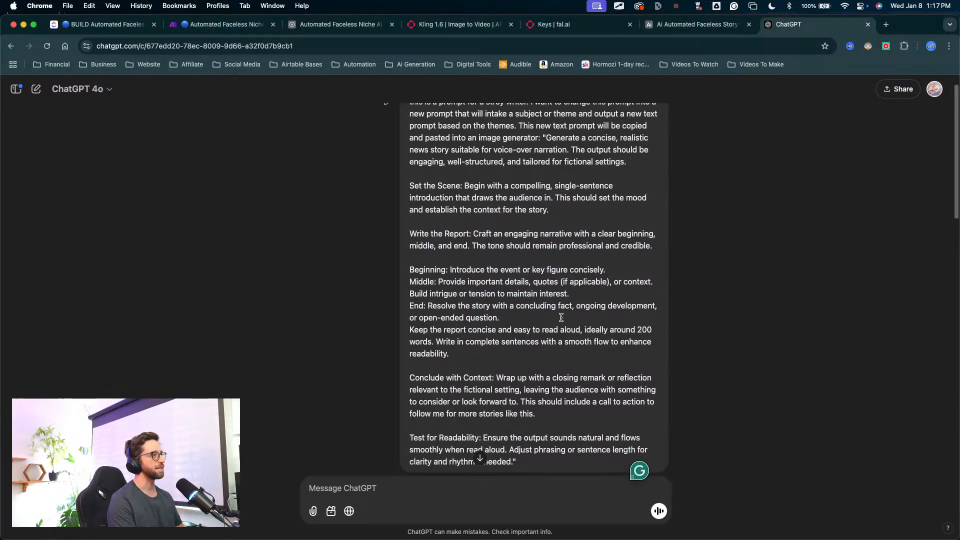
{"action": "scroll", "coordinate": [535, 330], "scroll_direction": "down", "scroll_amount": 10}
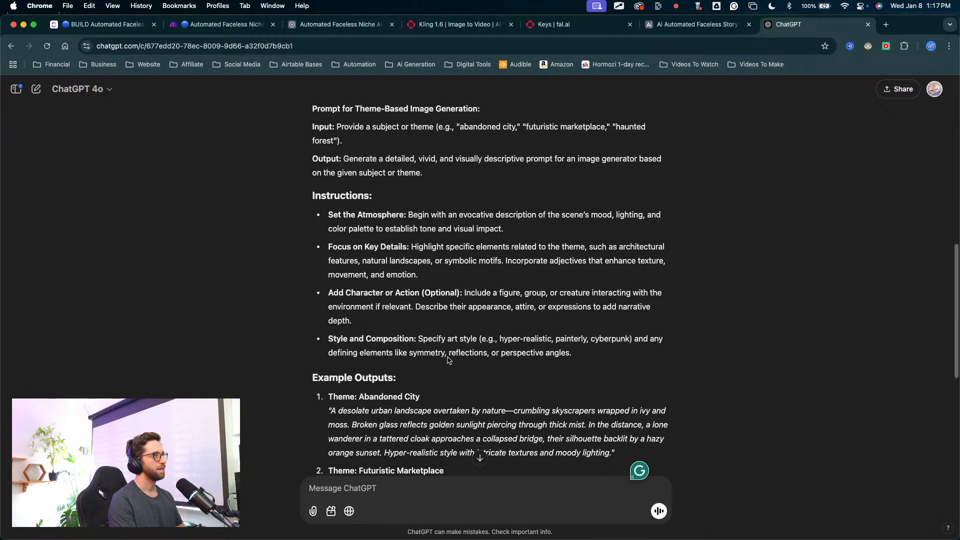
{"action": "left_click_drag", "start_coordinate": [448, 358], "coordinate": [578, 230]}
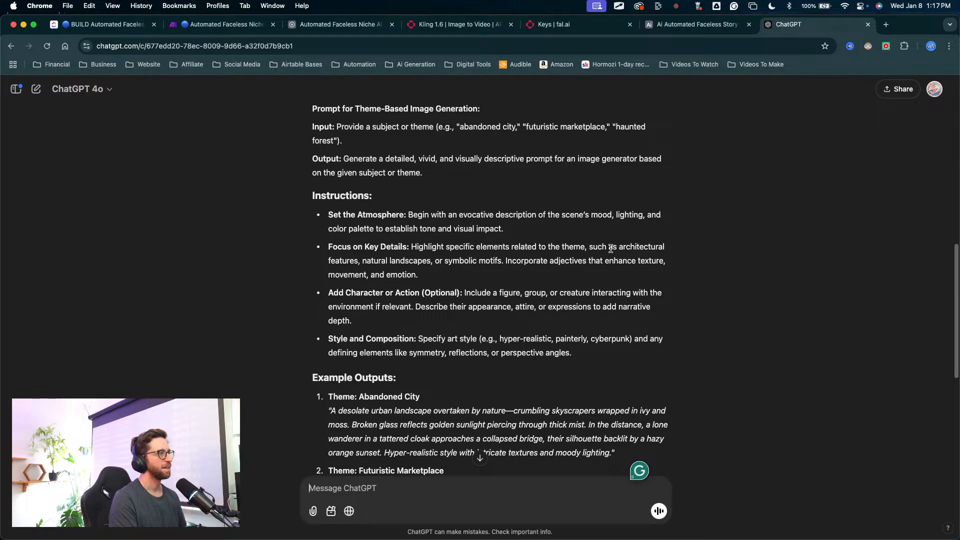
{"action": "scroll", "coordinate": [390, 291], "scroll_direction": "down", "scroll_amount": 3}
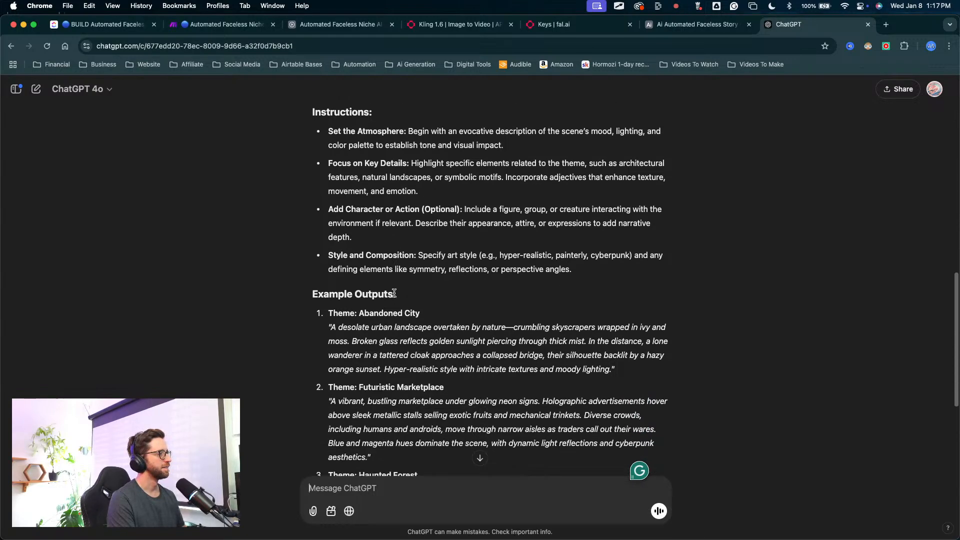
{"action": "scroll", "coordinate": [411, 272], "scroll_direction": "down", "scroll_amount": 2}
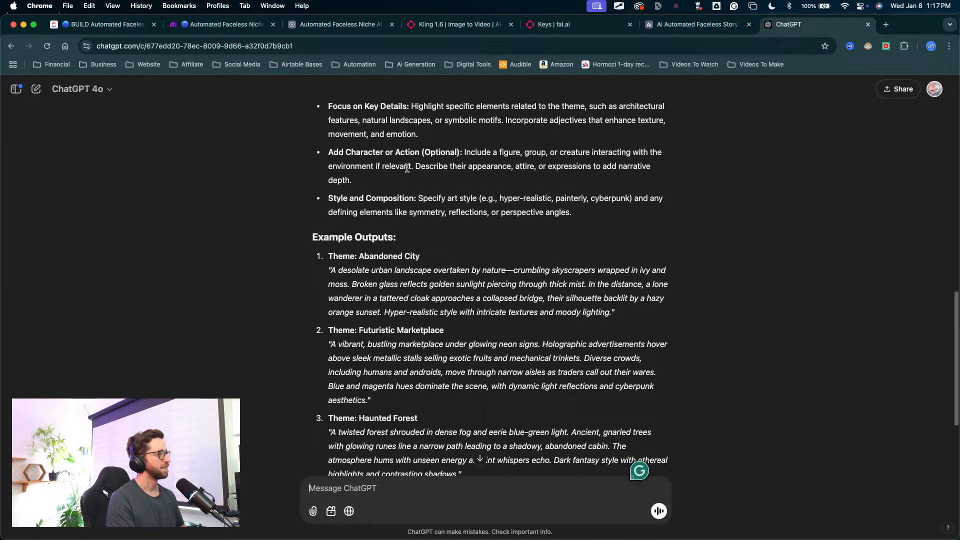
{"action": "mouse_move", "coordinate": [404, 162]}
{"action": "left_mouse_down"}
{"action": "mouse_move", "coordinate": [364, 236]}
{"action": "mouse_move", "coordinate": [409, 247]}
{"action": "mouse_move", "coordinate": [368, 252]}
{"action": "mouse_move", "coordinate": [334, 275]}
{"action": "mouse_move", "coordinate": [620, 180]}
{"action": "mouse_move", "coordinate": [460, 266]}
{"action": "mouse_move", "coordinate": [391, 201]}
{"action": "left_mouse_up"}
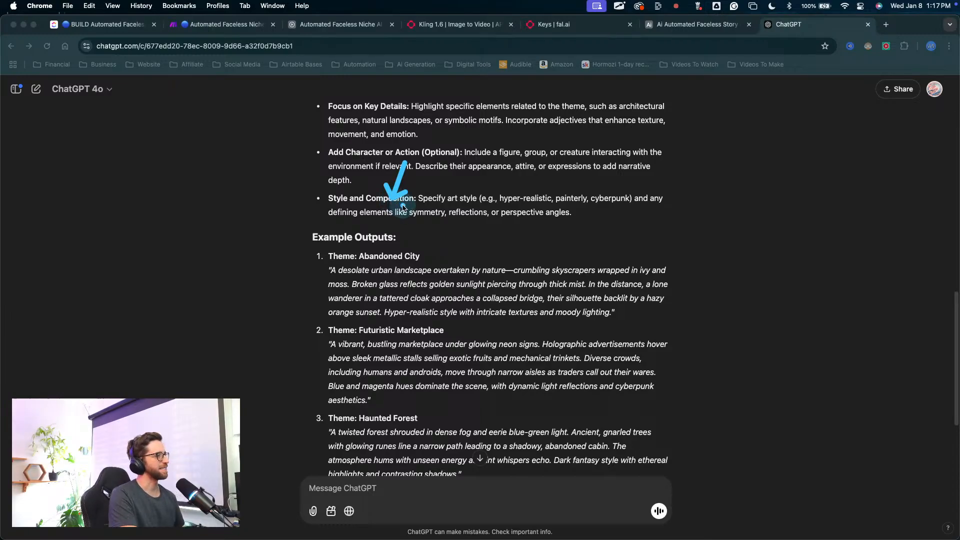
{"action": "left_click", "coordinate": [443, 272]}
{"action": "scroll", "coordinate": [445, 270], "scroll_direction": "up", "scroll_amount": 3}
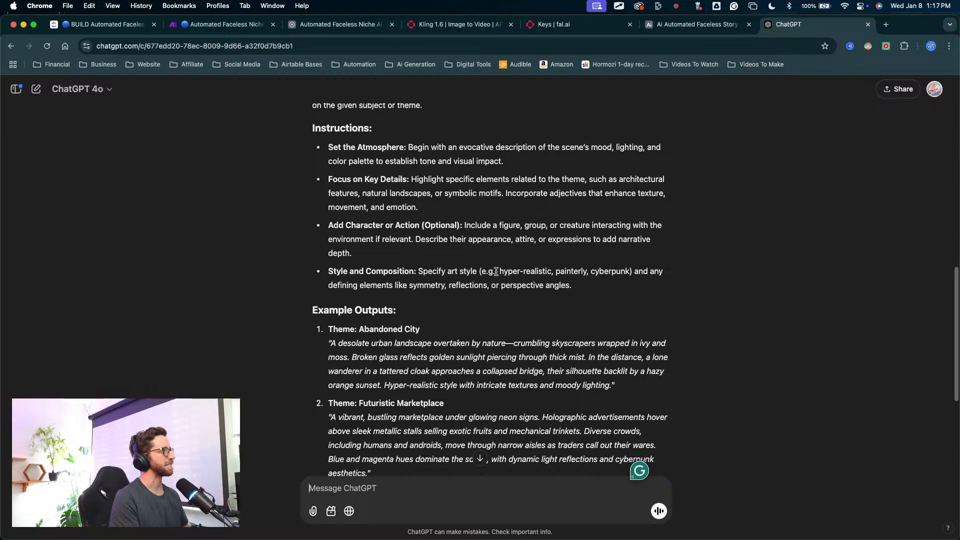
{"action": "scroll", "coordinate": [506, 247], "scroll_direction": "up", "scroll_amount": 3}
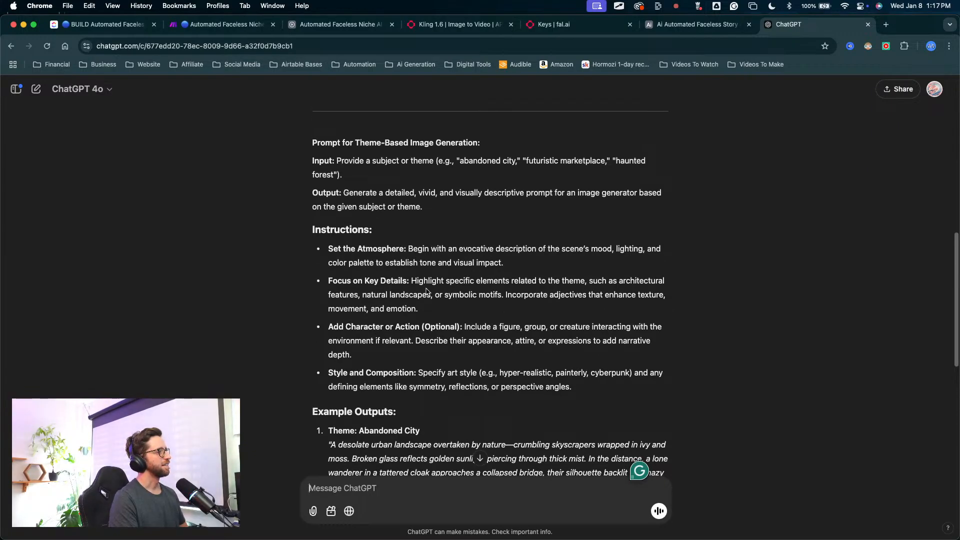
Step: Read through the theme-based image generation prompt to its final check and ask ChatGPT "is this the best way to write this prompt"
{"action": "scroll", "coordinate": [415, 281], "scroll_direction": "down", "scroll_amount": 3}
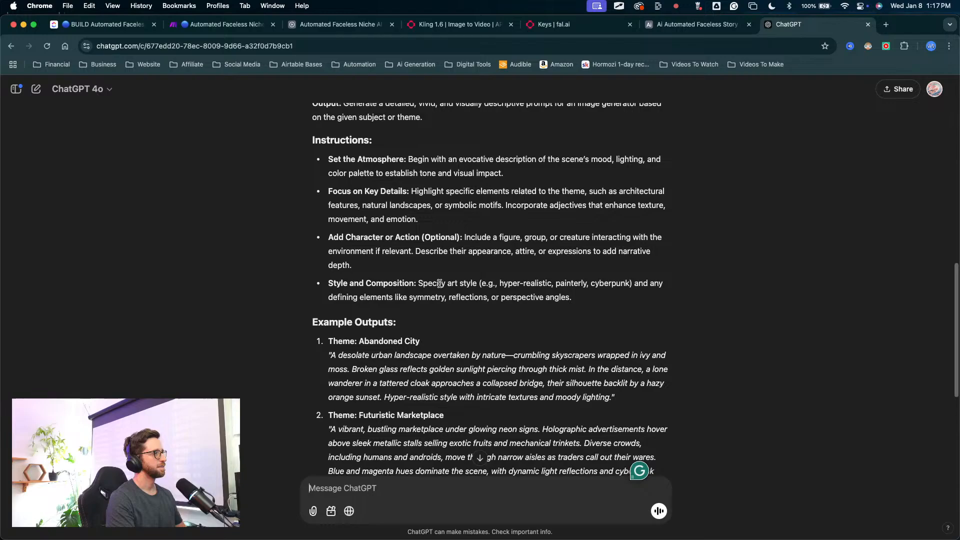
{"action": "scroll", "coordinate": [440, 284], "scroll_direction": "down", "scroll_amount": 5}
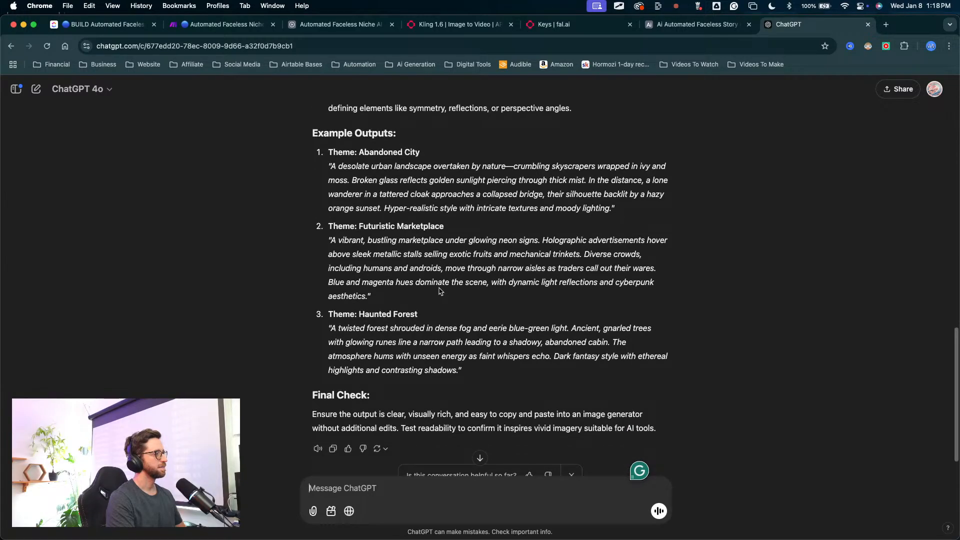
{"action": "scroll", "coordinate": [439, 291], "scroll_direction": "down", "scroll_amount": 2}
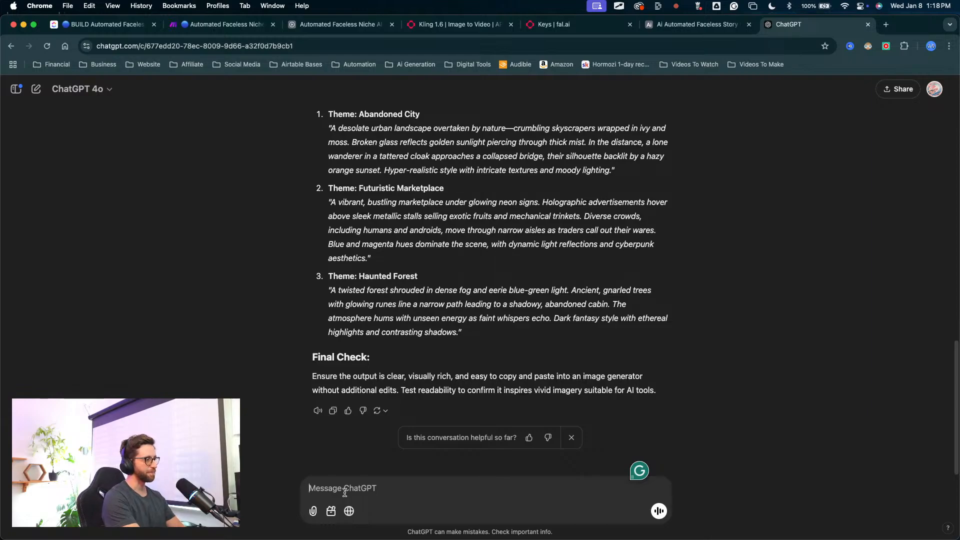
{"action": "type", "text": "is this the best"}
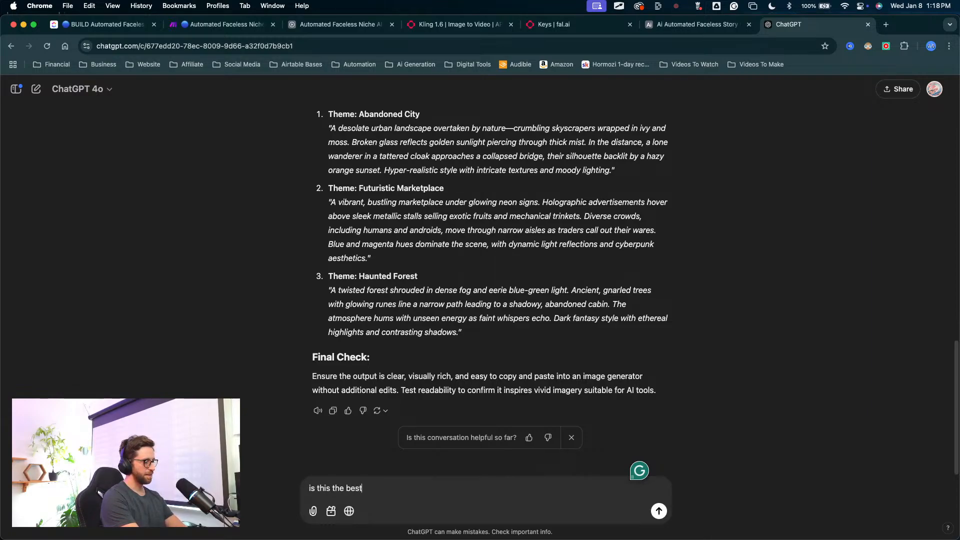
{"action": "type", "text": " way to wro"}
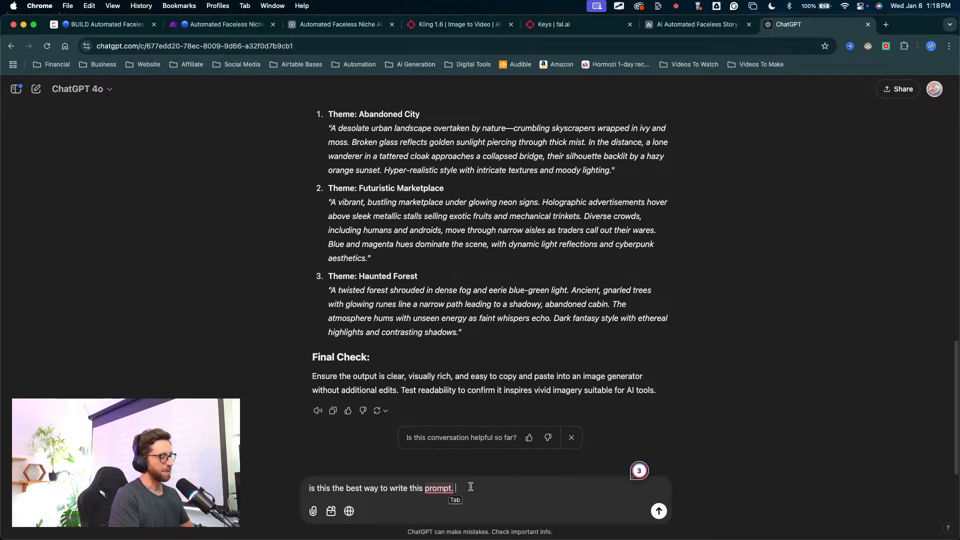
{"action": "key", "text": "Return"}
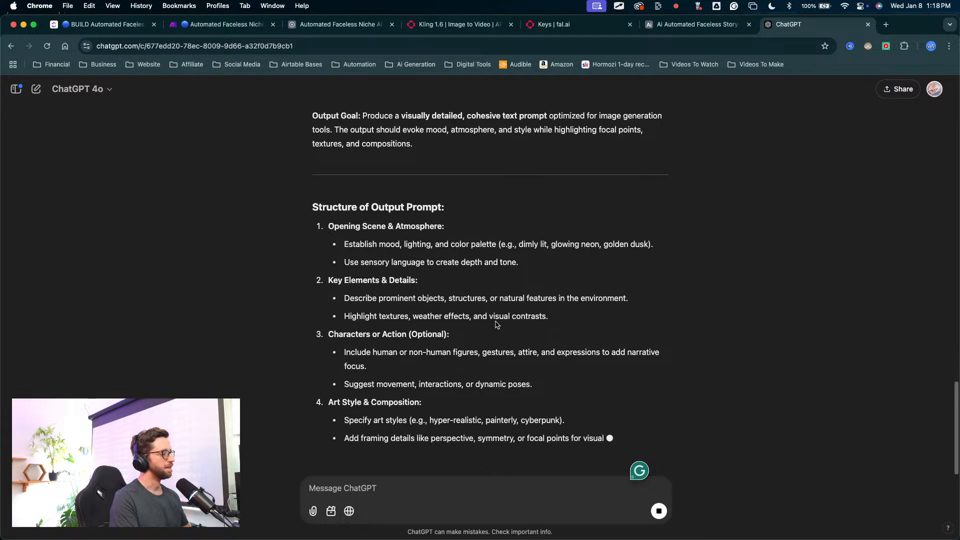
{"action": "key", "text": "ctrl+Up"}
{"action": "key", "text": "ctrl+Up"}
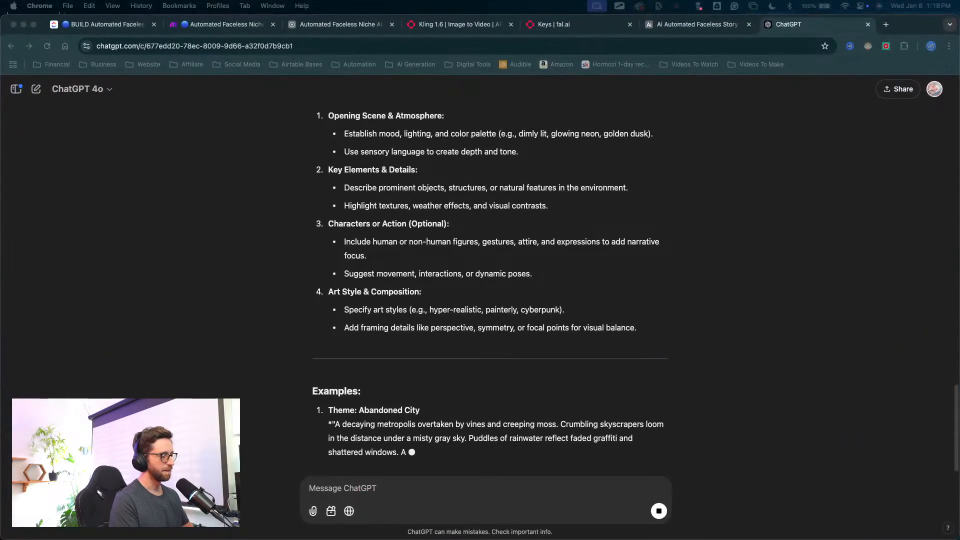
{"action": "key", "text": "ctrl+Up"}
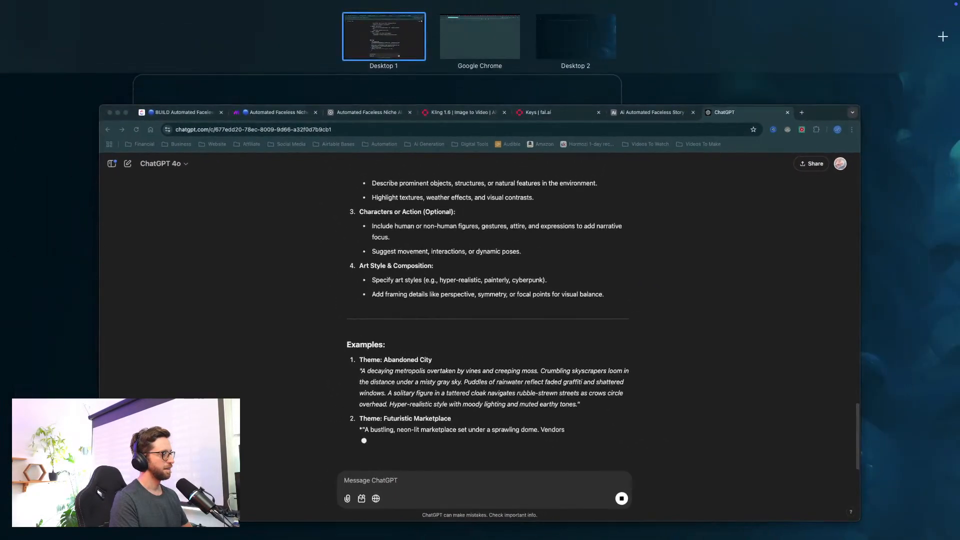
{"action": "key", "text": "ctrl+Up"}
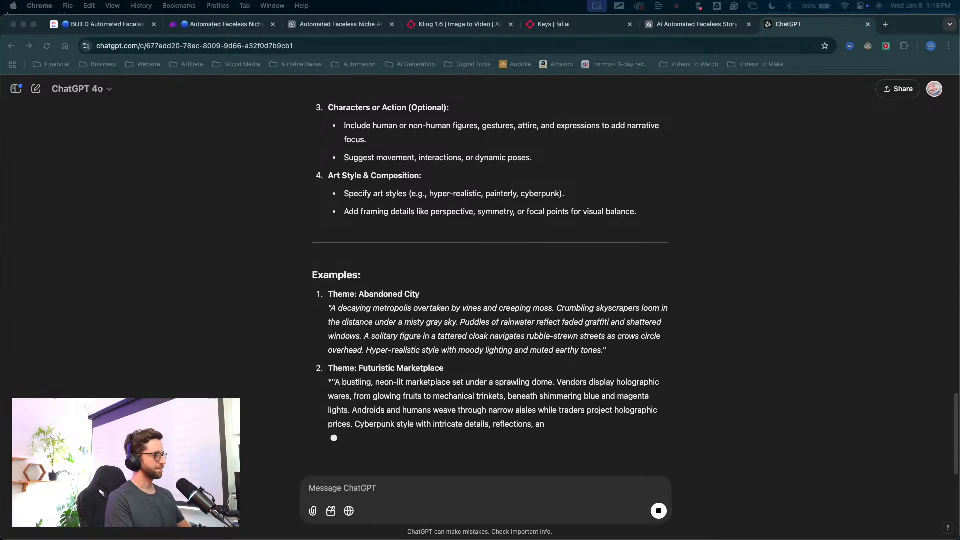
{"action": "key", "text": "ctrl+Up"}
{"action": "key", "text": "ctrl+Up"}
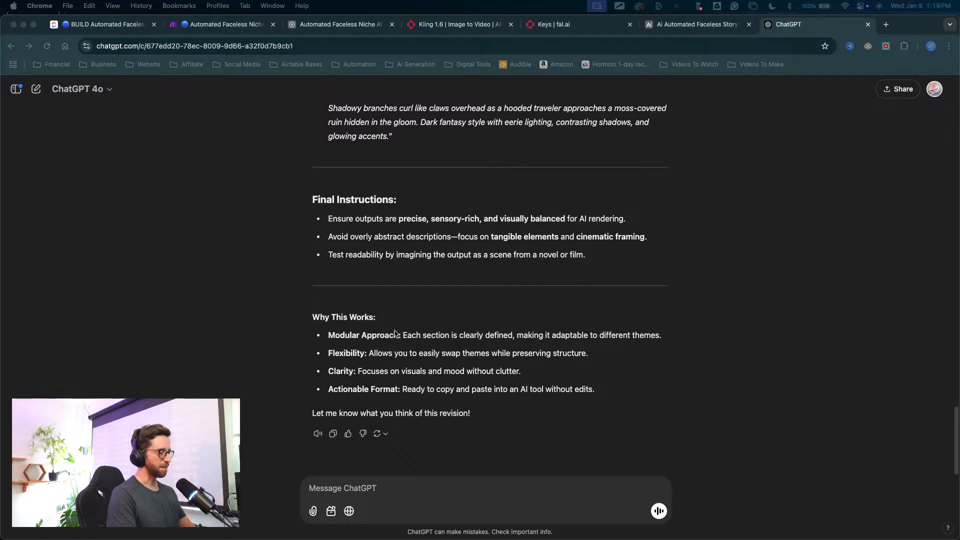
{"action": "left_click", "coordinate": [385, 300]}
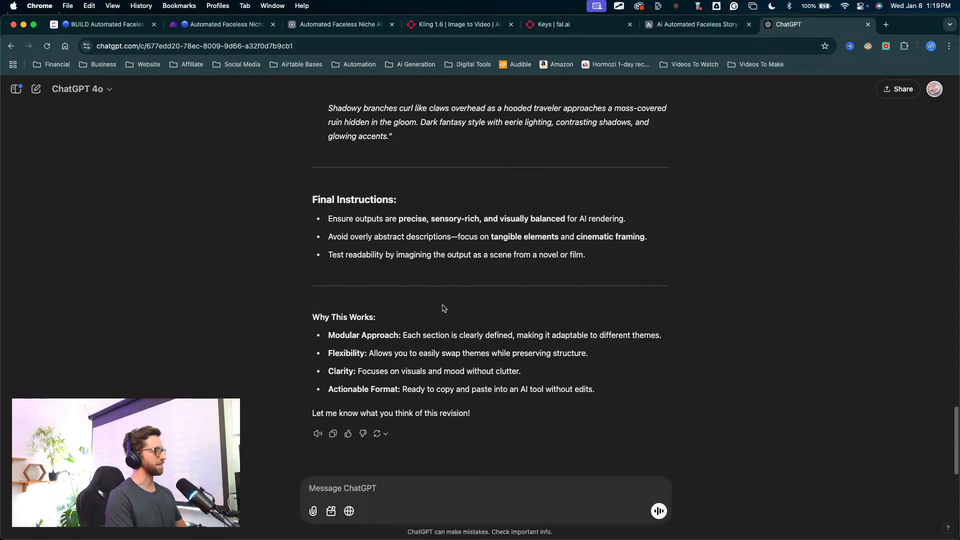
{"action": "scroll", "coordinate": [505, 232], "scroll_direction": "up", "scroll_amount": 3}
{"action": "left_click", "coordinate": [698, 24]}
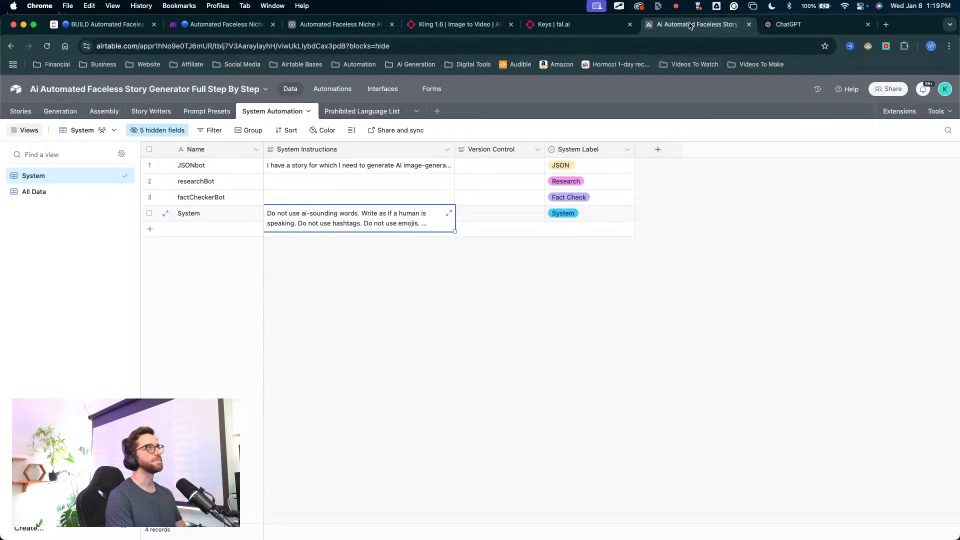
{"action": "left_click", "coordinate": [225, 24]}
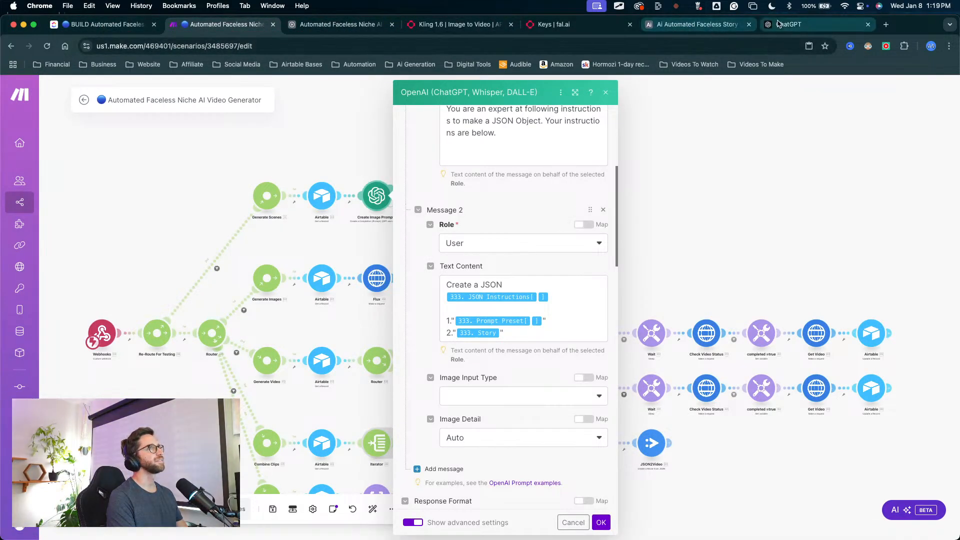
{"action": "left_click", "coordinate": [795, 24]}
{"action": "scroll", "coordinate": [424, 349], "scroll_direction": "down", "scroll_amount": 3}
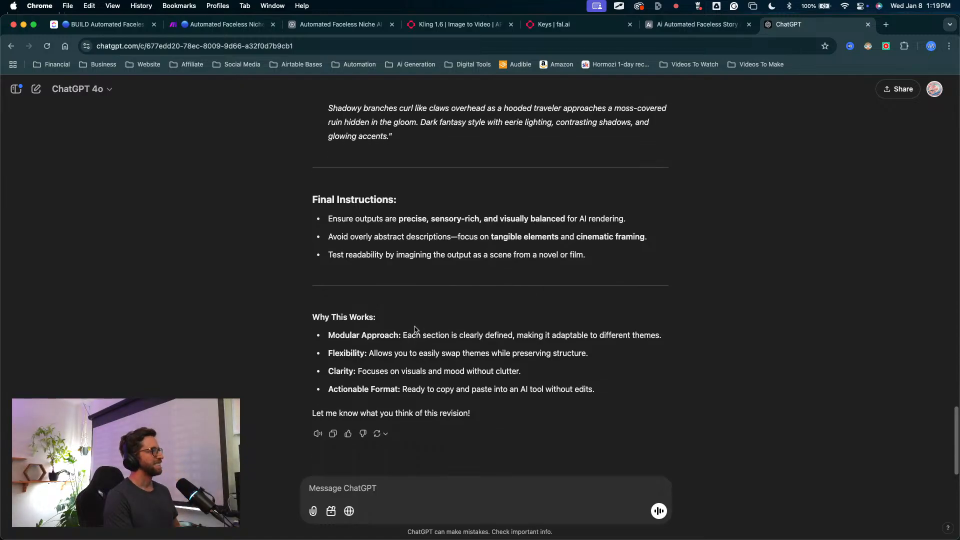
Step: Ask ChatGPT "please write this out so I can copy" for the revised theme-based prompt
{"action": "left_click", "coordinate": [321, 494]}
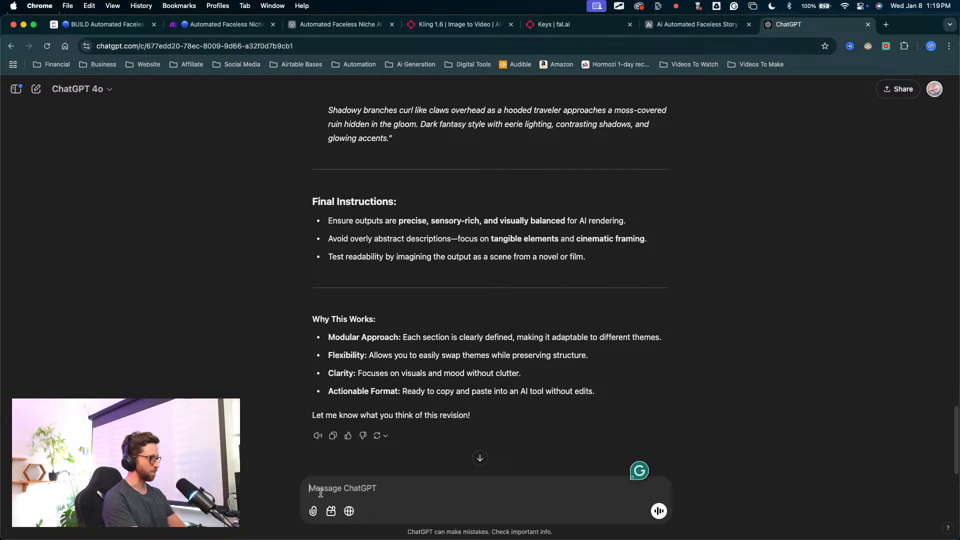
{"action": "type", "text": "please"}
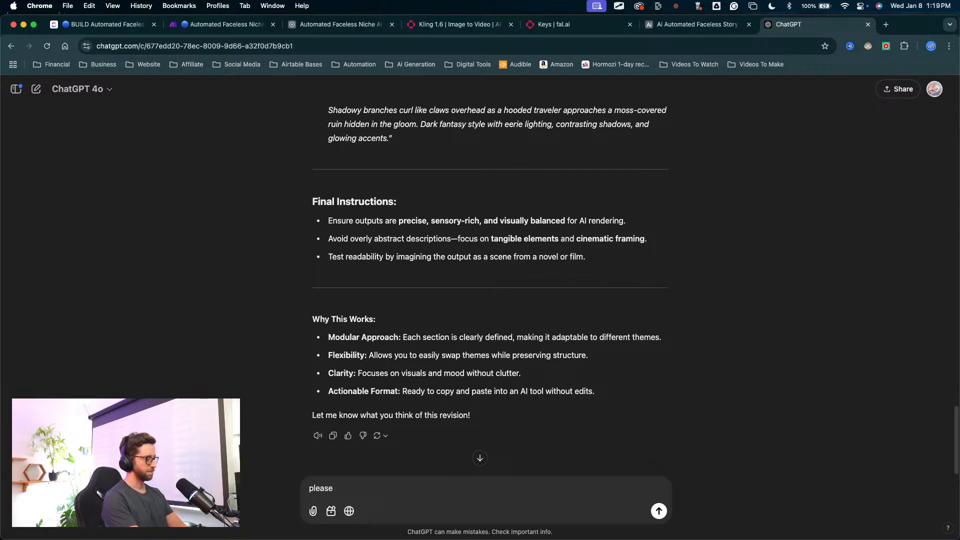
{"action": "type", "text": " write this out so I can copy"}
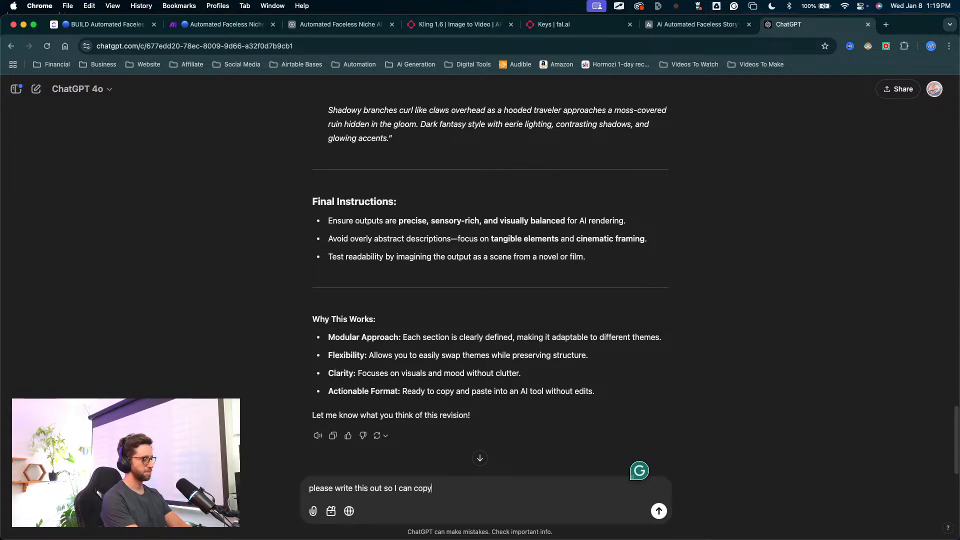
{"action": "key", "text": "Return"}
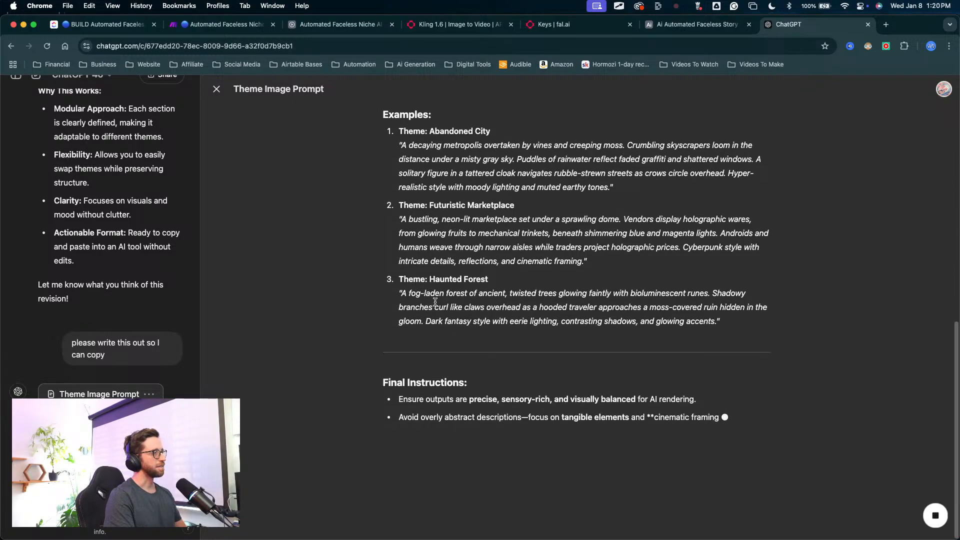
Step: Copy the entire Theme Image Prompt document, from the Prompt for Theme-Based Image Generation heading through the Final Instructions
{"action": "scroll", "coordinate": [436, 304], "scroll_direction": "up", "scroll_amount": 2}
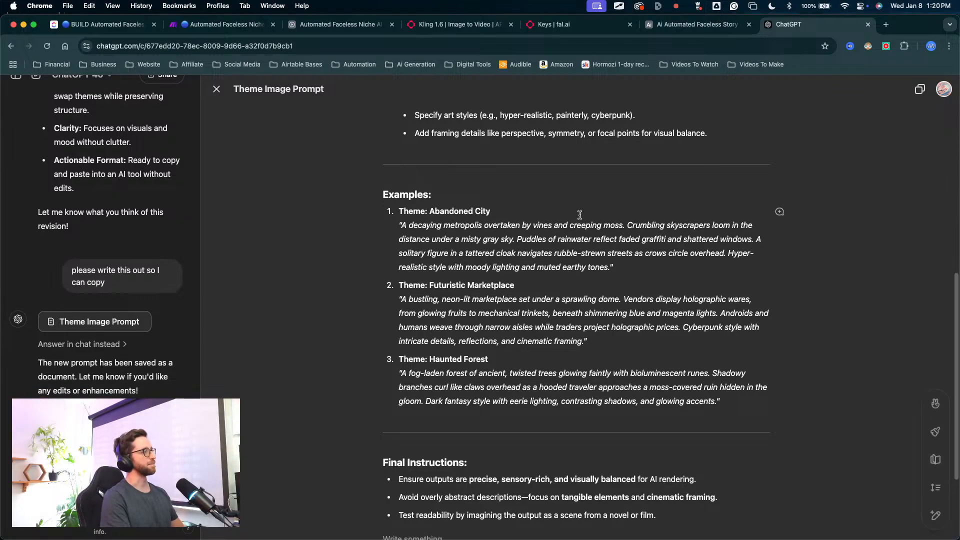
{"action": "scroll", "coordinate": [547, 195], "scroll_direction": "up", "scroll_amount": 4}
{"action": "scroll", "coordinate": [523, 214], "scroll_direction": "up", "scroll_amount": 3}
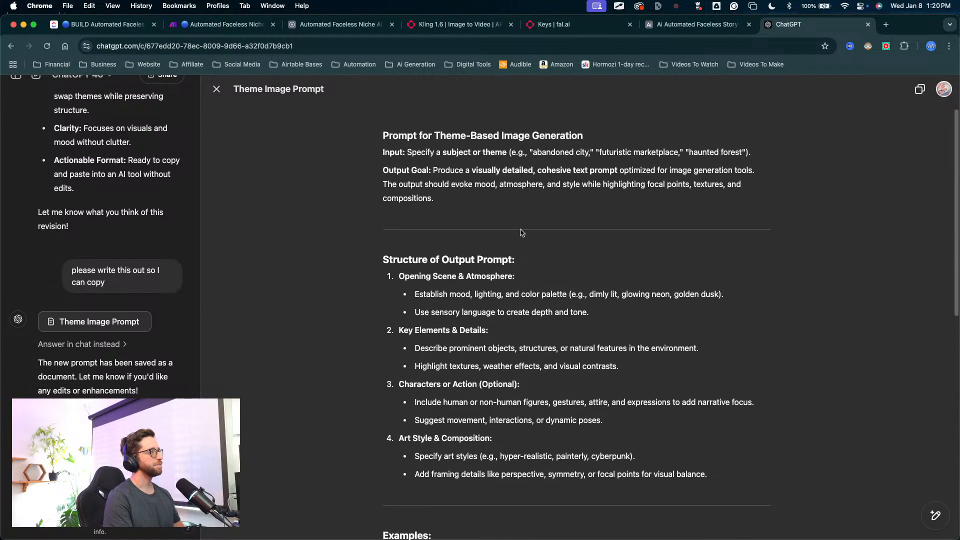
{"action": "scroll", "coordinate": [396, 176], "scroll_direction": "down", "scroll_amount": 10}
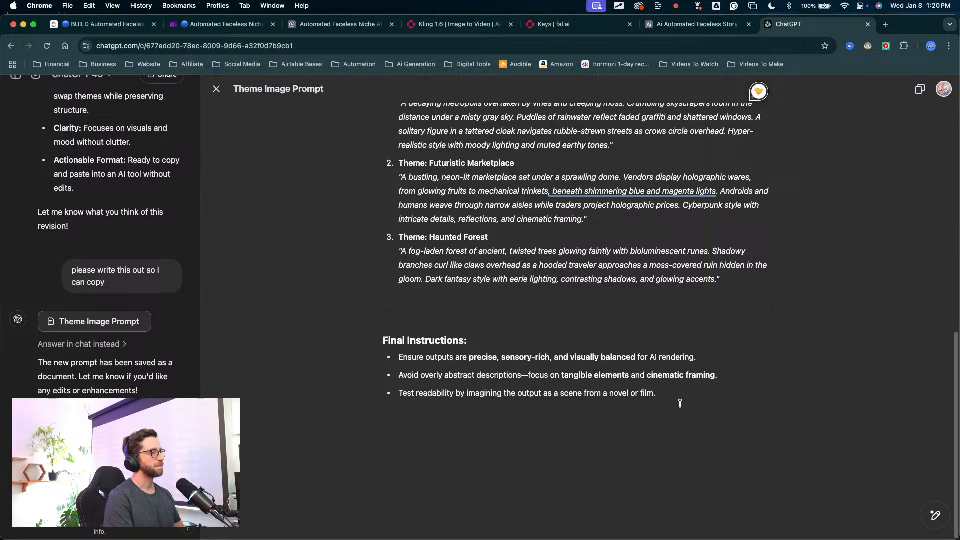
{"action": "left_click_drag", "start_coordinate": [680, 404], "coordinate": [405, 123]}
{"action": "key", "text": "super+c"}
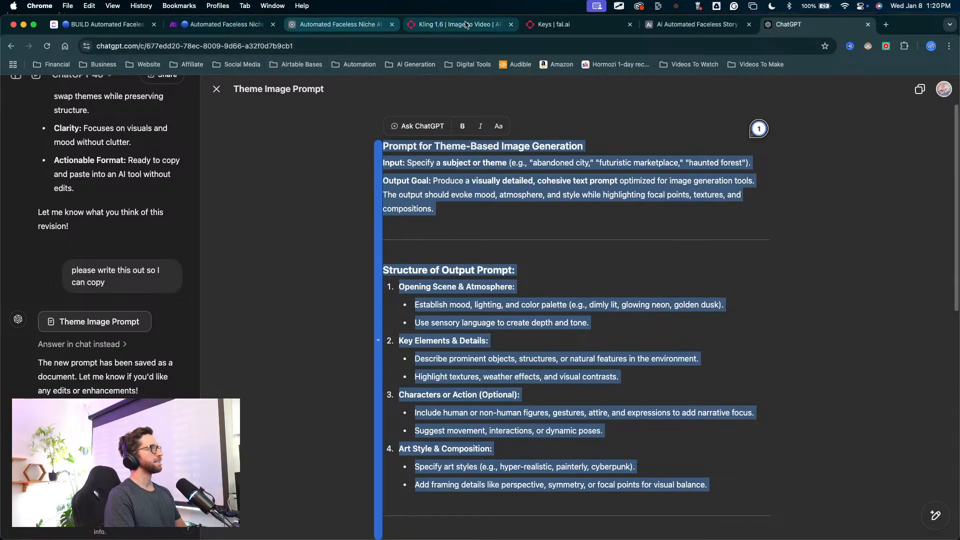
Step: Add a "Generic Theme" assistant to the Prompt Writers table in Airtable and paste the copied prompt as its Assistant Instructions
{"action": "left_click", "coordinate": [340, 24]}
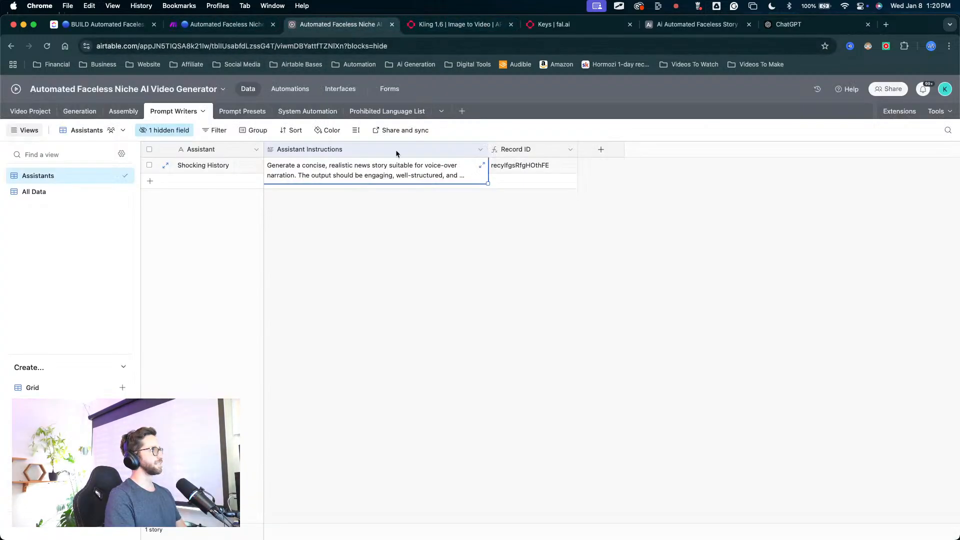
{"action": "left_click", "coordinate": [203, 185]}
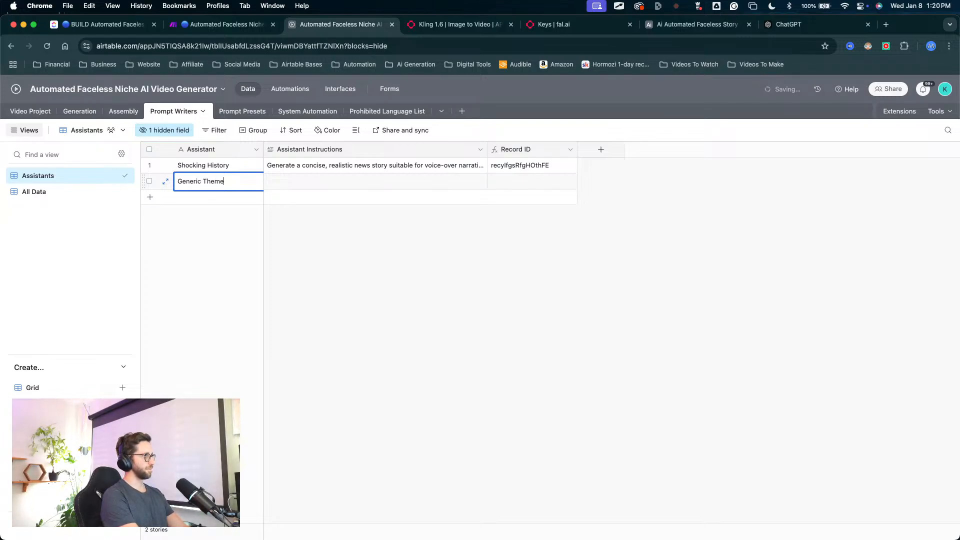
{"action": "left_click", "coordinate": [290, 179]}
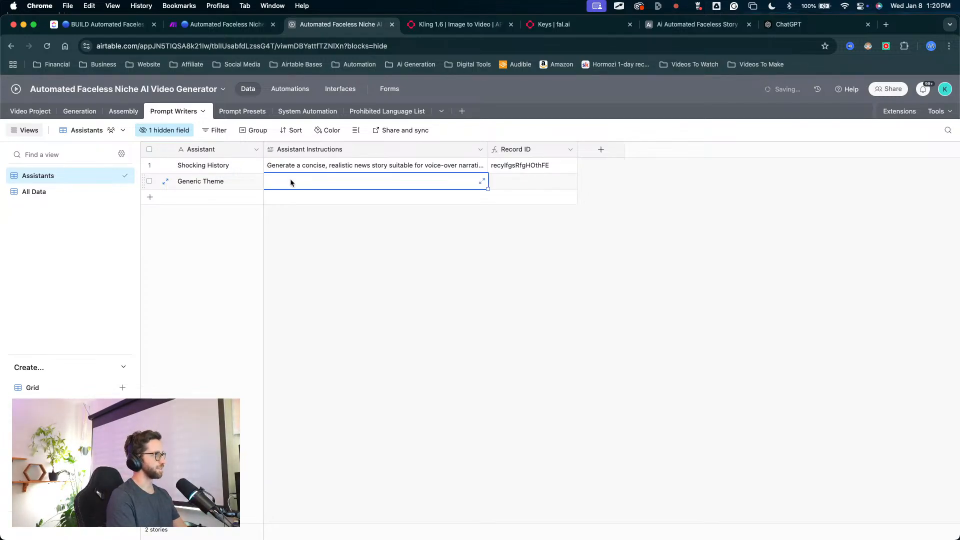
{"action": "key", "text": "super+v"}
{"action": "left_click", "coordinate": [532, 344]}
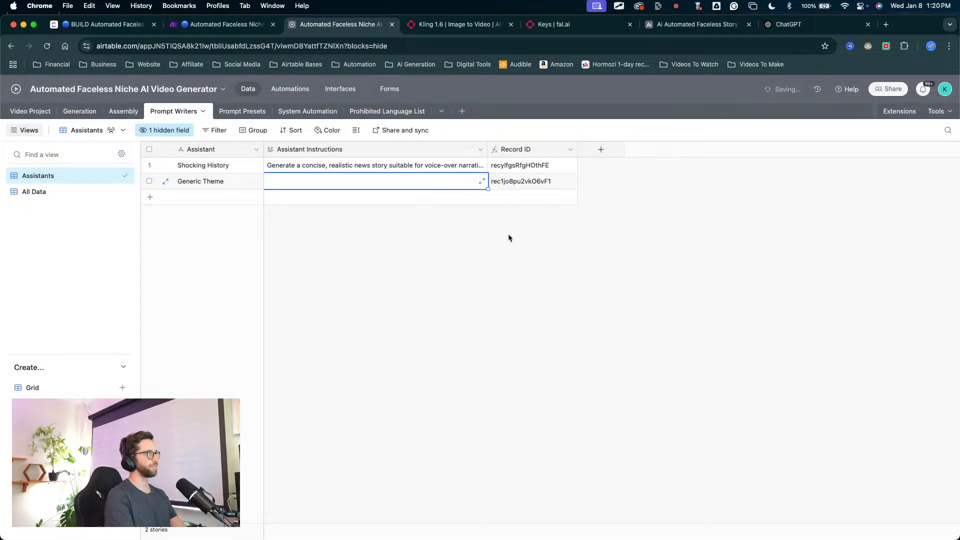
{"action": "left_click", "coordinate": [482, 181]}
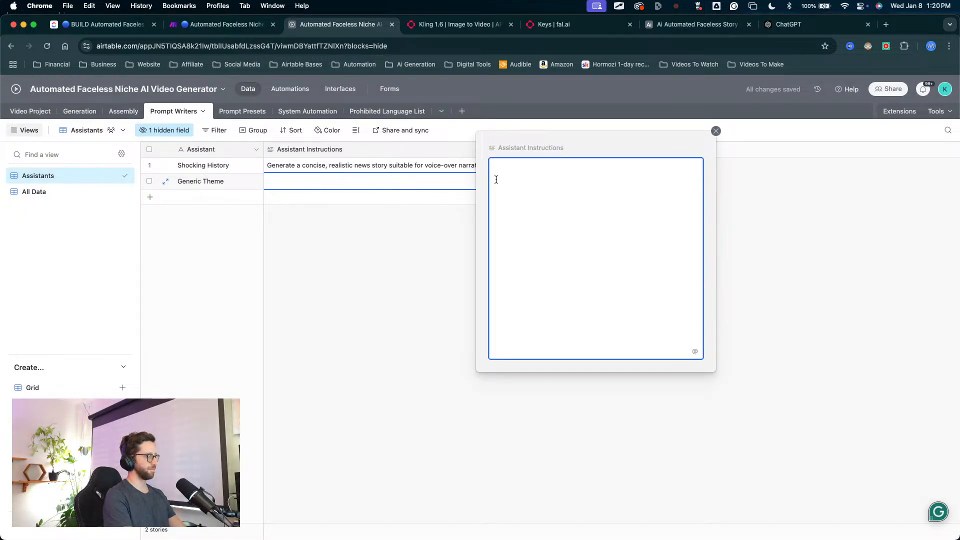
{"action": "key", "text": "super+v"}
{"action": "left_click", "coordinate": [465, 302]}
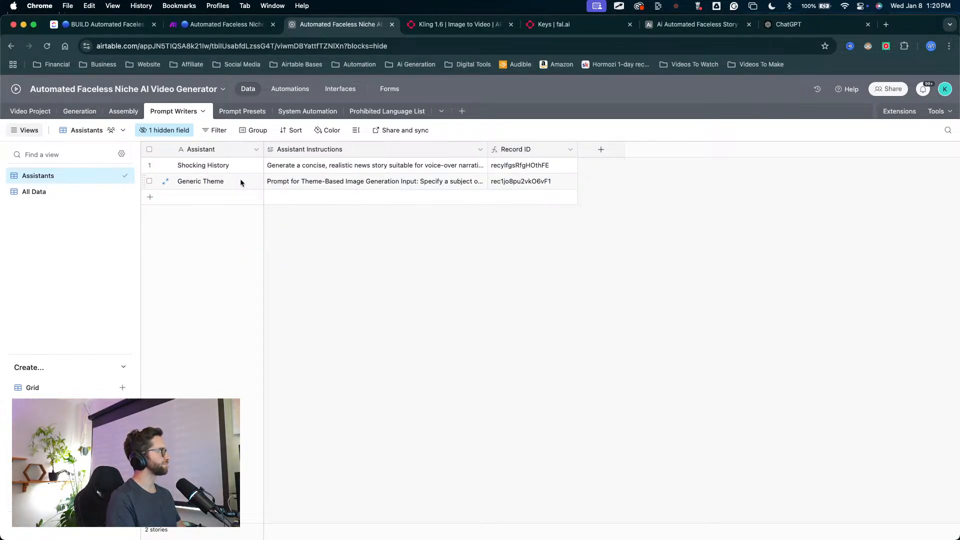
Step: In the Video Project table, widen the Choose Prompt Writer column and assign Generic Theme to the JSON test project
{"action": "left_click", "coordinate": [46, 118]}
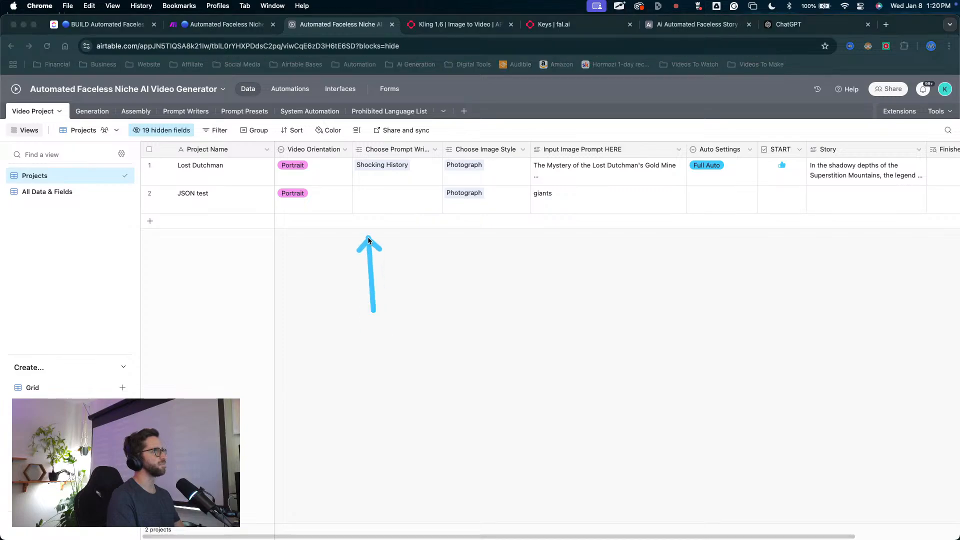
{"action": "left_click_drag", "start_coordinate": [443, 149], "coordinate": [497, 149]}
{"action": "left_click_drag", "start_coordinate": [370, 309], "coordinate": [372, 198]}
{"action": "left_click", "coordinate": [371, 198]}
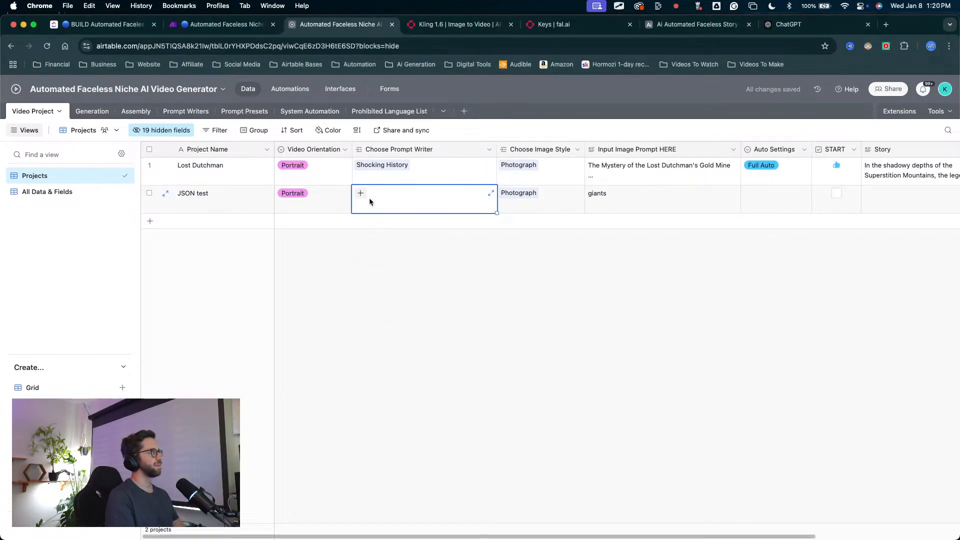
{"action": "left_click", "coordinate": [369, 197]}
{"action": "left_click", "coordinate": [392, 306]}
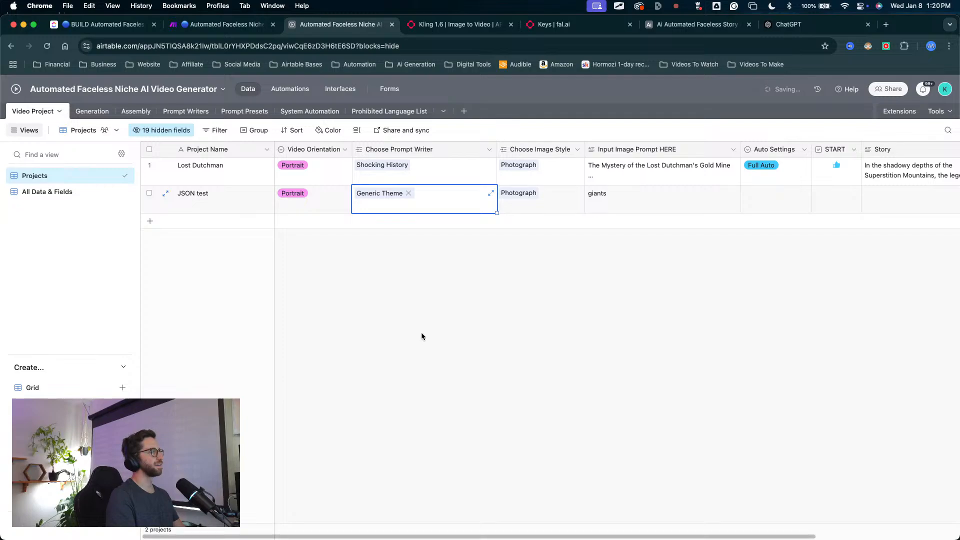
Step: Replace the JSON test project's Input Image Prompt HERE text with "Giant figures in history"
{"action": "key", "text": "ctrl+s"}
{"action": "key", "text": "ctrl+s"}
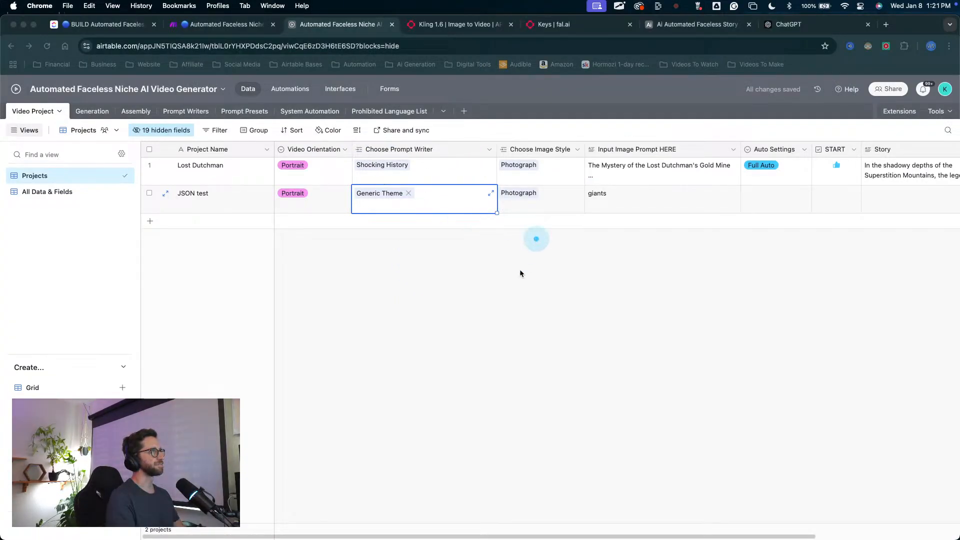
{"action": "left_click", "coordinate": [599, 269]}
{"action": "scroll", "coordinate": [598, 268], "scroll_direction": "right", "scroll_amount": 5}
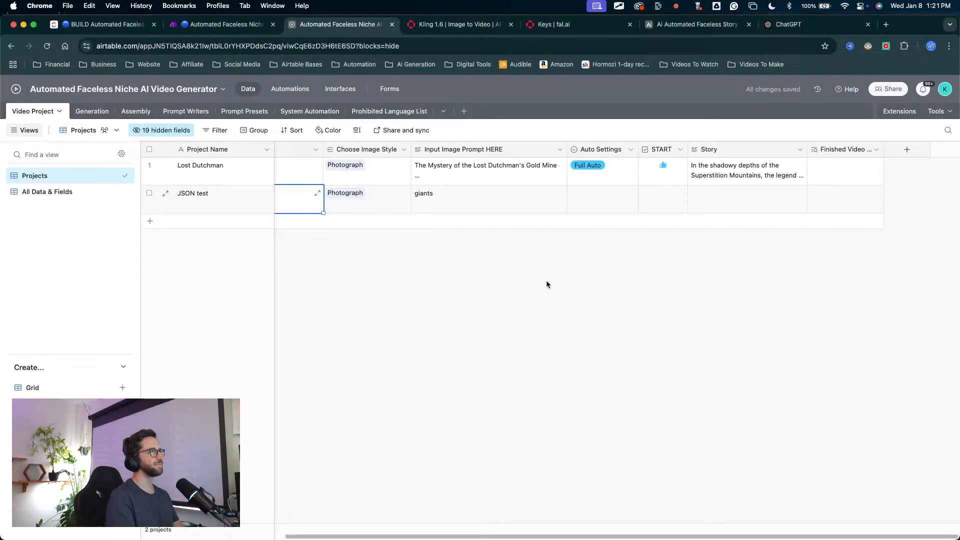
{"action": "left_click", "coordinate": [425, 197]}
{"action": "double_click", "coordinate": [433, 193]}
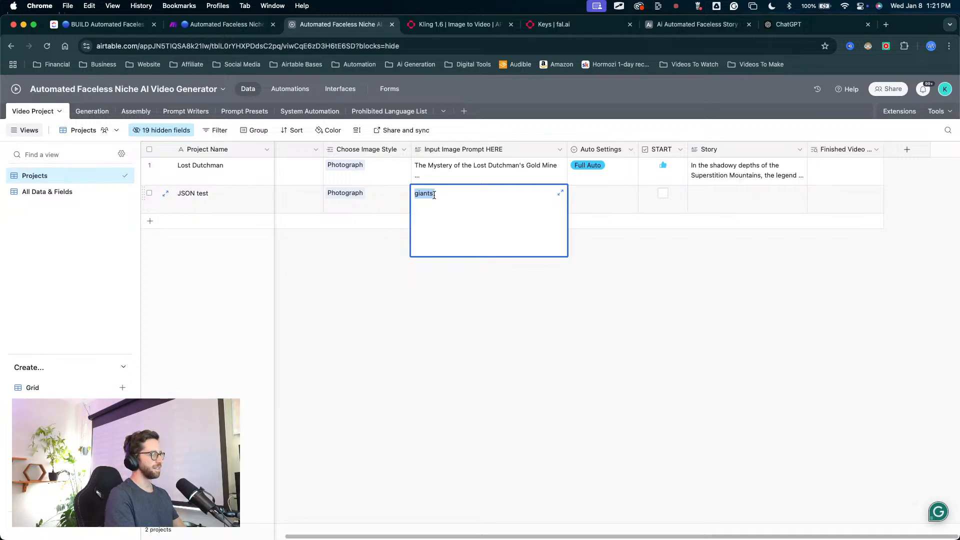
{"action": "key", "text": "BackSpace"}
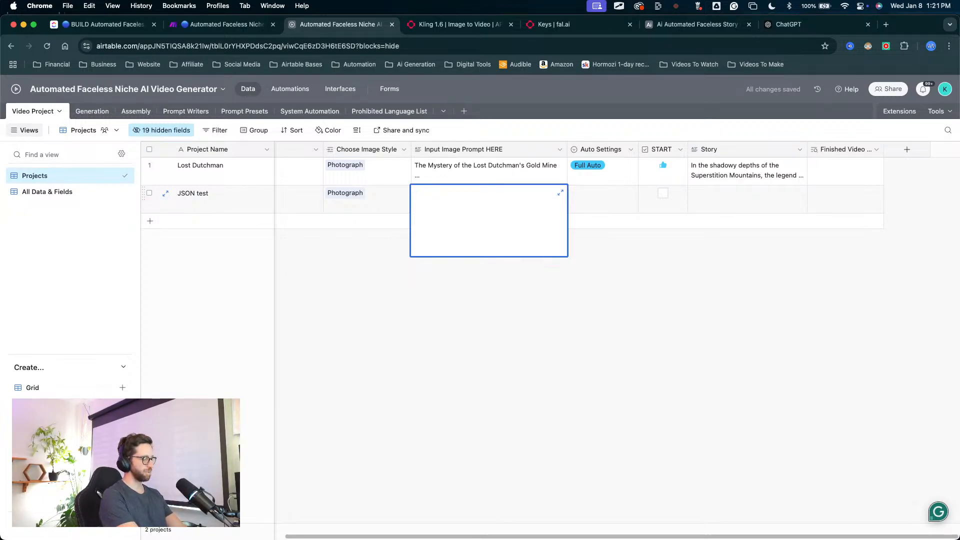
{"action": "type", "text": "Giant"}
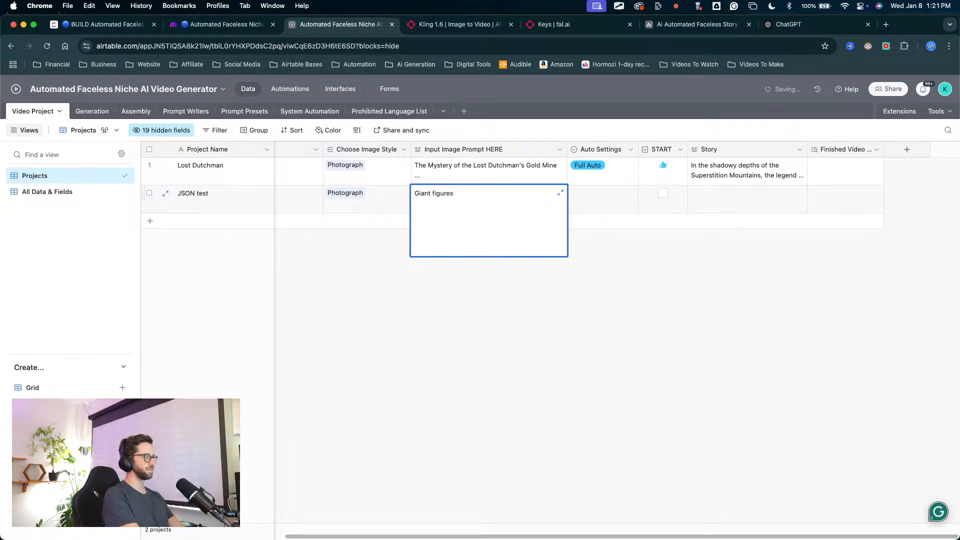
{"action": "type", "text": "figures in histr"}
{"action": "key", "text": "BackSpace"}
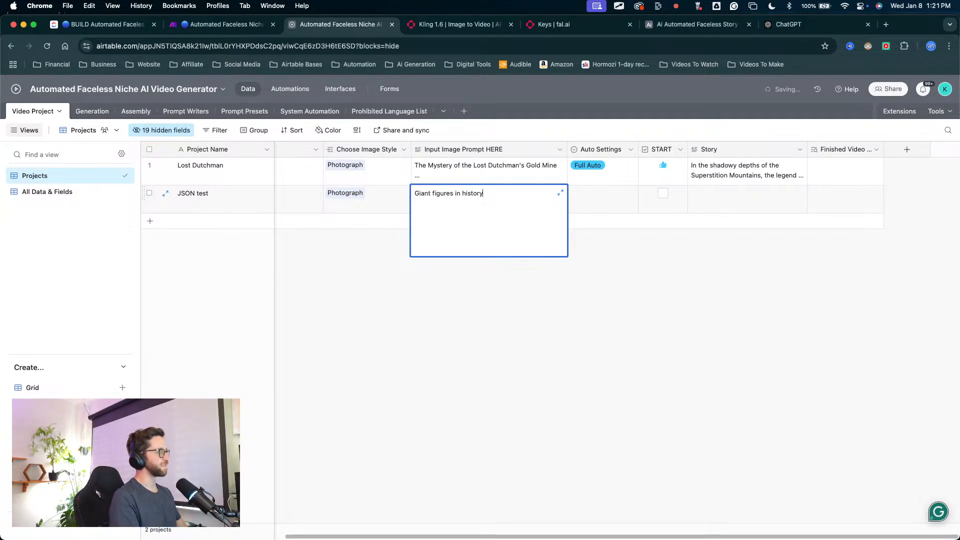
{"action": "left_click", "coordinate": [546, 405]}
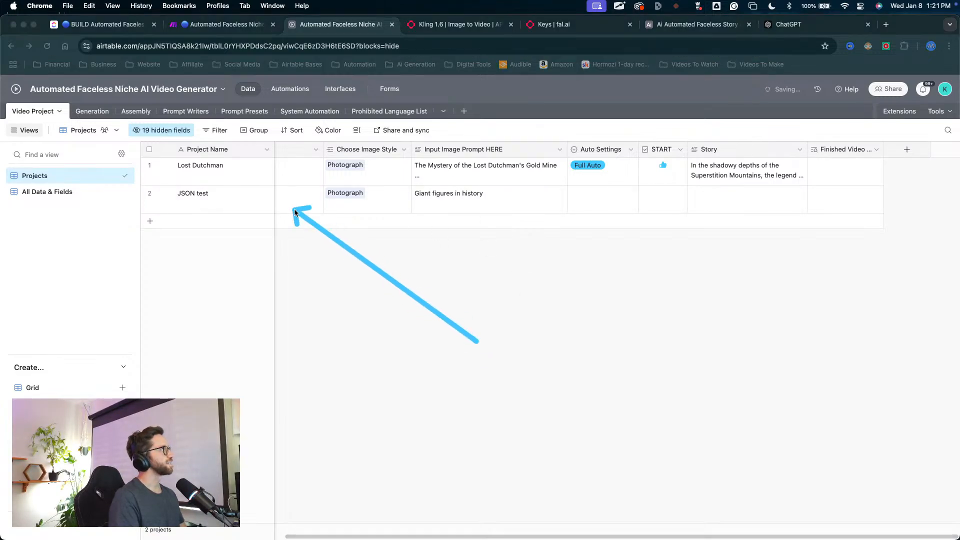
Step: Set Auto Settings to Manual for the JSON test project
{"action": "scroll", "coordinate": [316, 228], "scroll_direction": "left", "scroll_amount": 5}
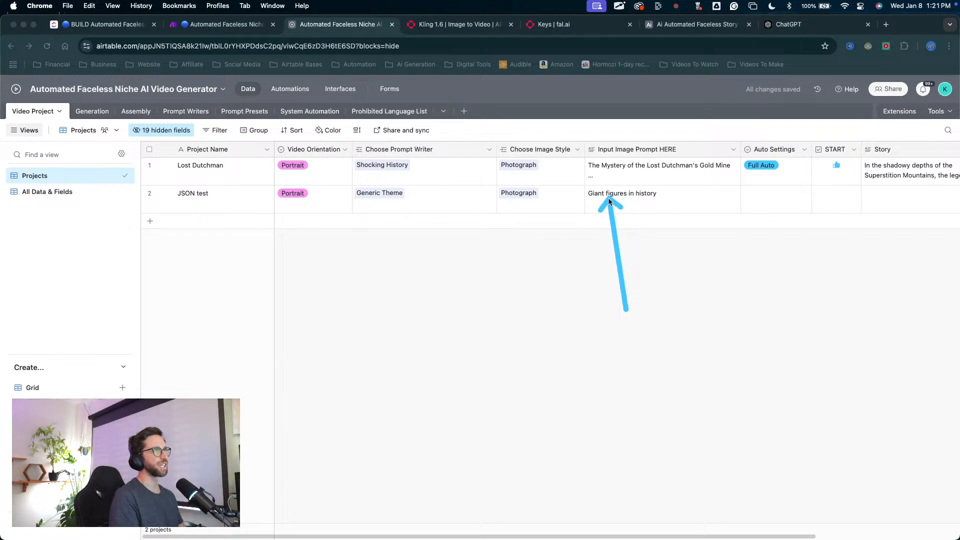
{"action": "scroll", "coordinate": [657, 235], "scroll_direction": "right", "scroll_amount": 4}
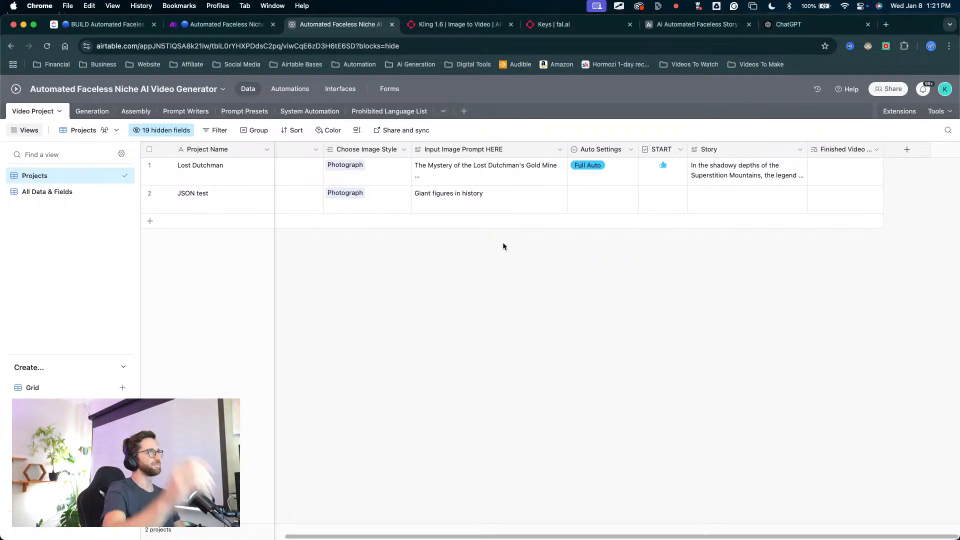
{"action": "left_click_drag", "start_coordinate": [575, 292], "coordinate": [582, 154]}
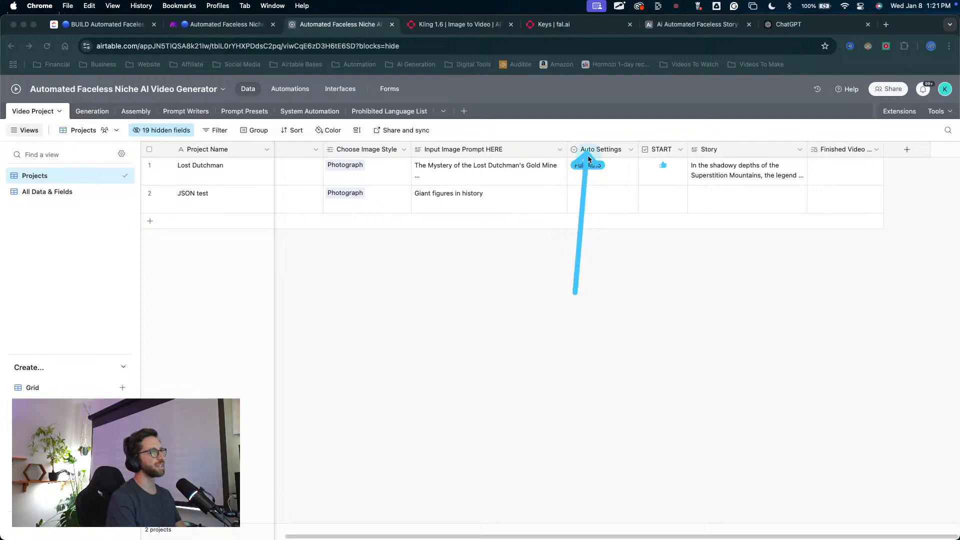
{"action": "key", "text": "Escape"}
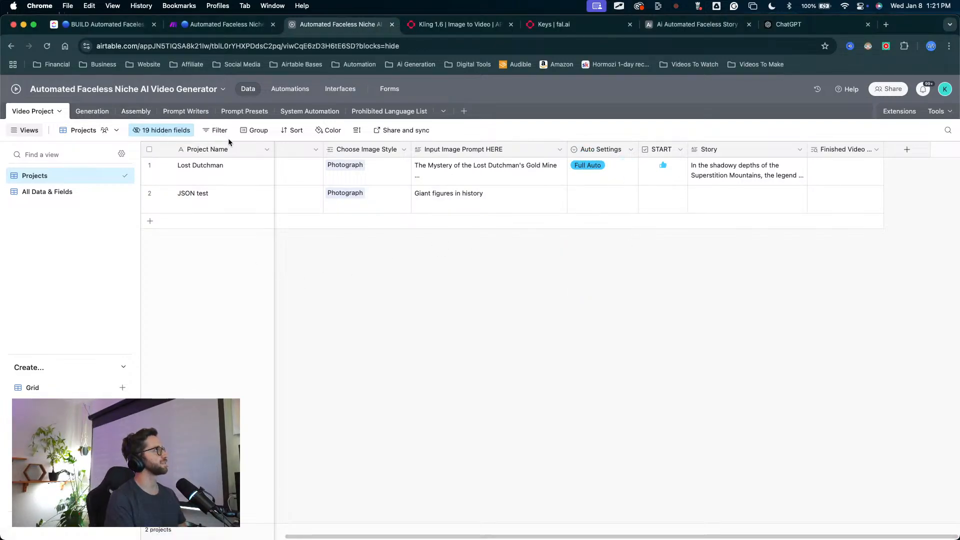
{"action": "key", "text": "ctrl+a"}
{"action": "left_click_drag", "start_coordinate": [602, 308], "coordinate": [598, 196]}
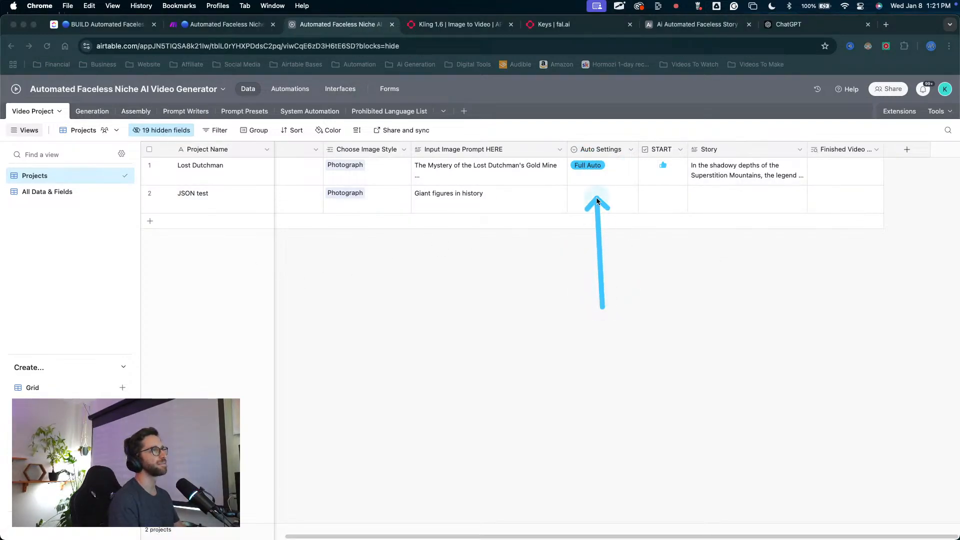
{"action": "key", "text": "Escape"}
{"action": "left_click", "coordinate": [600, 198]}
{"action": "left_click", "coordinate": [600, 197]}
{"action": "left_click", "coordinate": [610, 281]}
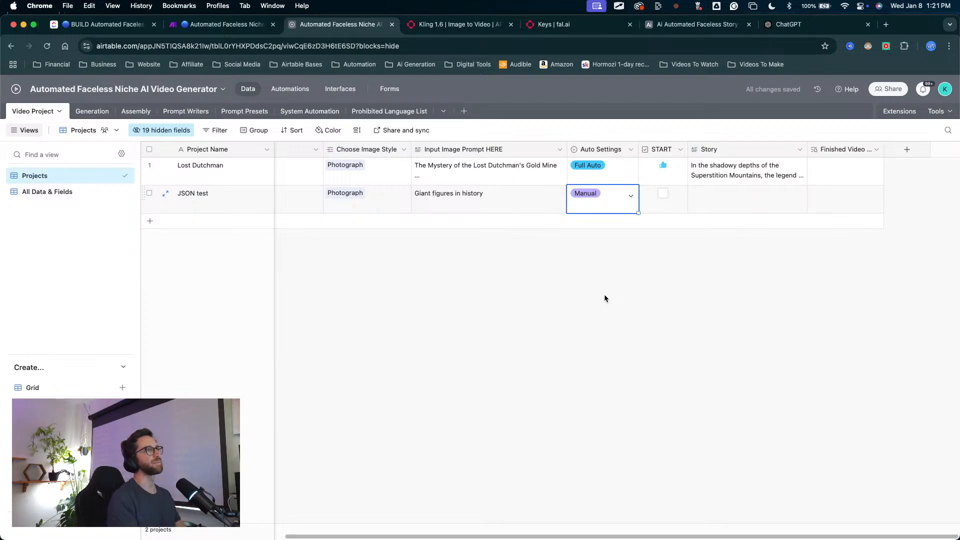
Step: Switch to the Make scenario, open the Webhooks trigger's enlarged settings with Automated Faceless Ai Video Master selected, and copy that webhook's address
{"action": "left_click", "coordinate": [225, 24]}
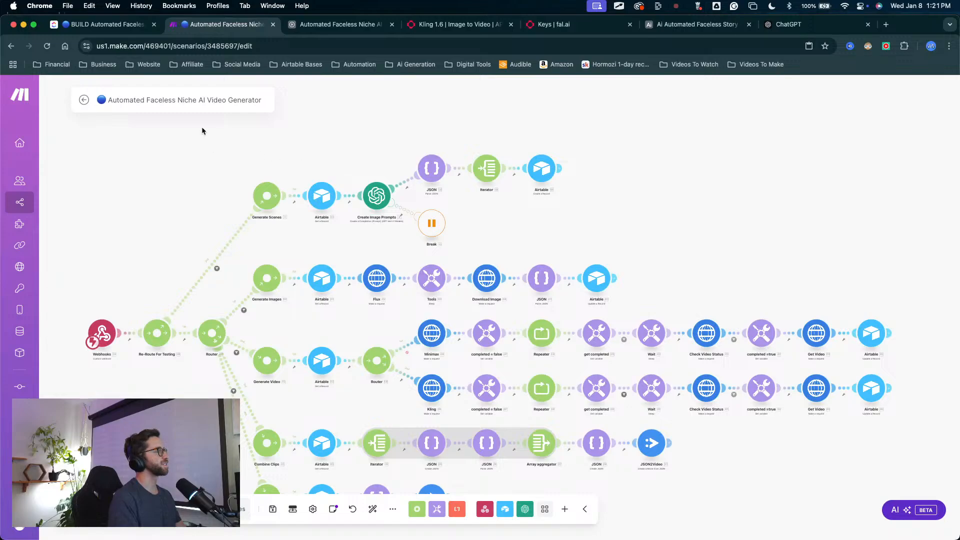
{"action": "left_click_drag", "start_coordinate": [245, 181], "coordinate": [327, 233]}
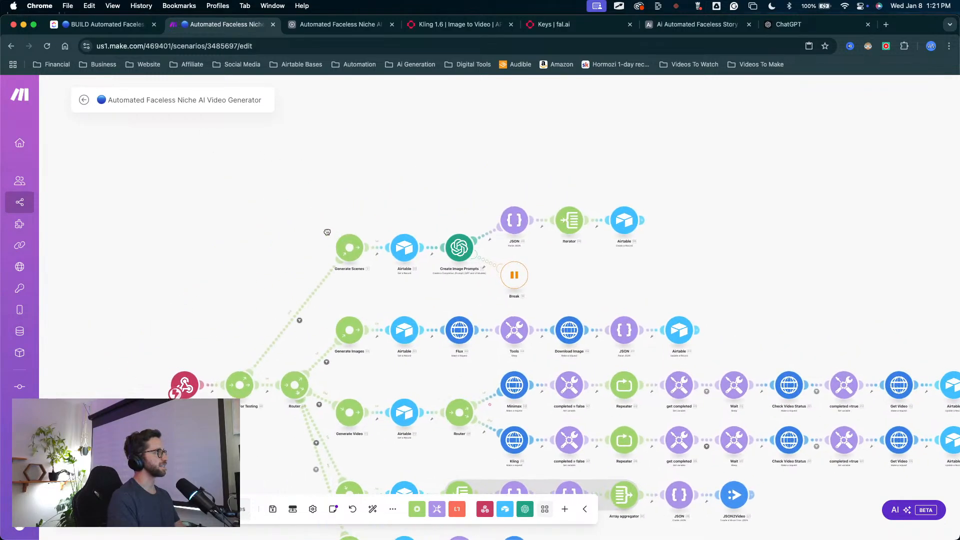
{"action": "left_click", "coordinate": [184, 385]}
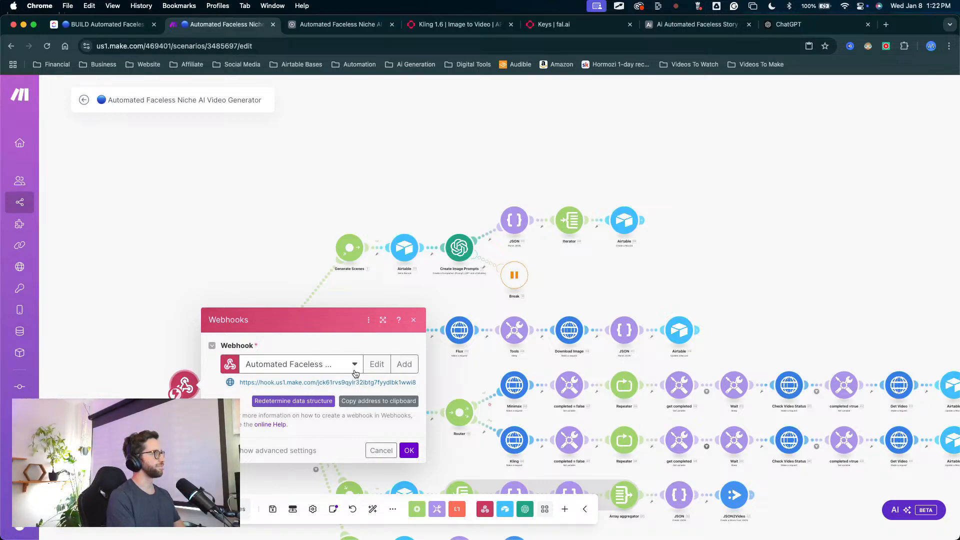
{"action": "left_click", "coordinate": [353, 366]}
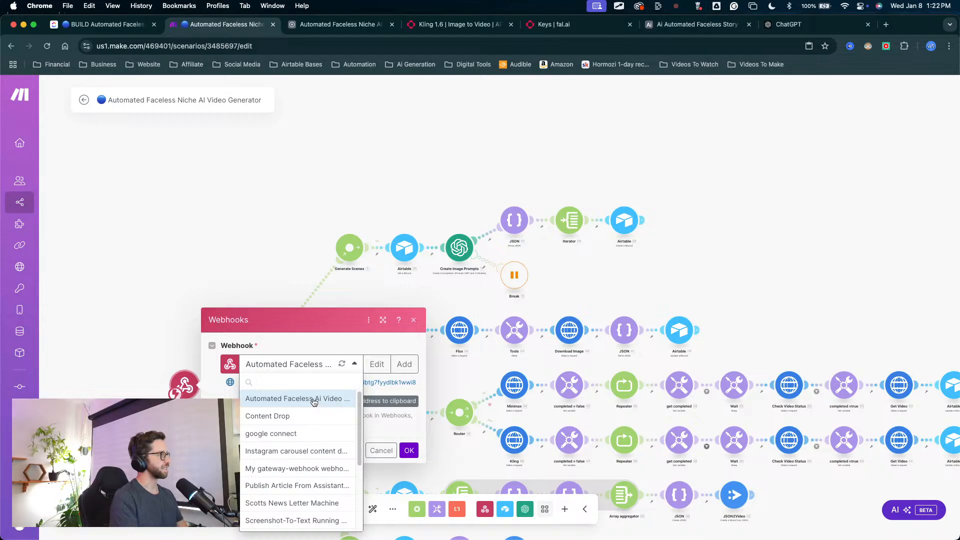
{"action": "left_click", "coordinate": [338, 399]}
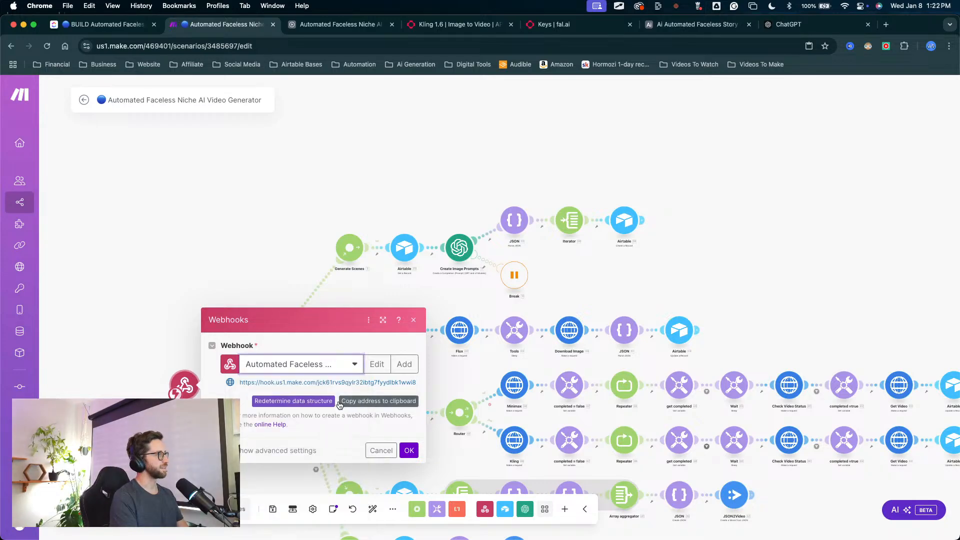
{"action": "left_click", "coordinate": [383, 320]}
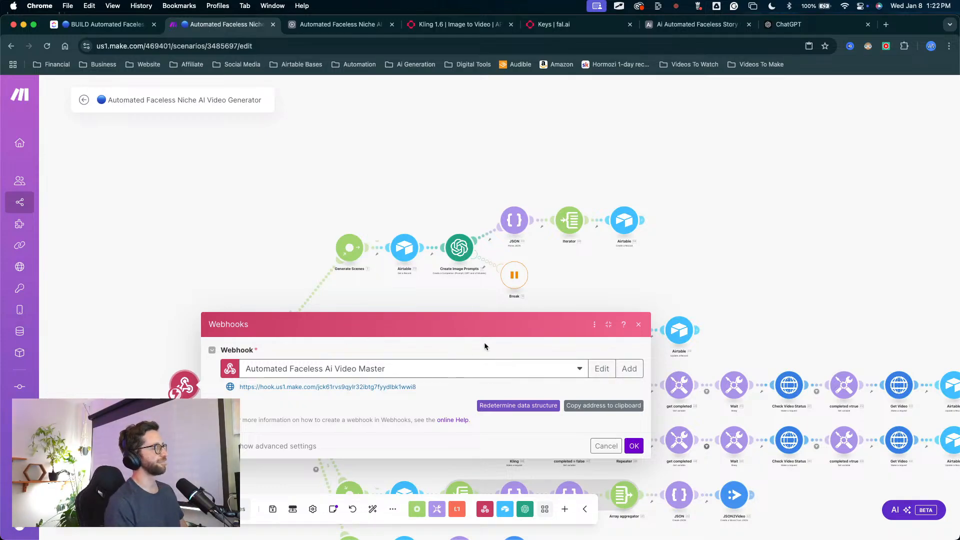
{"action": "key", "text": "ctrl+shift+a"}
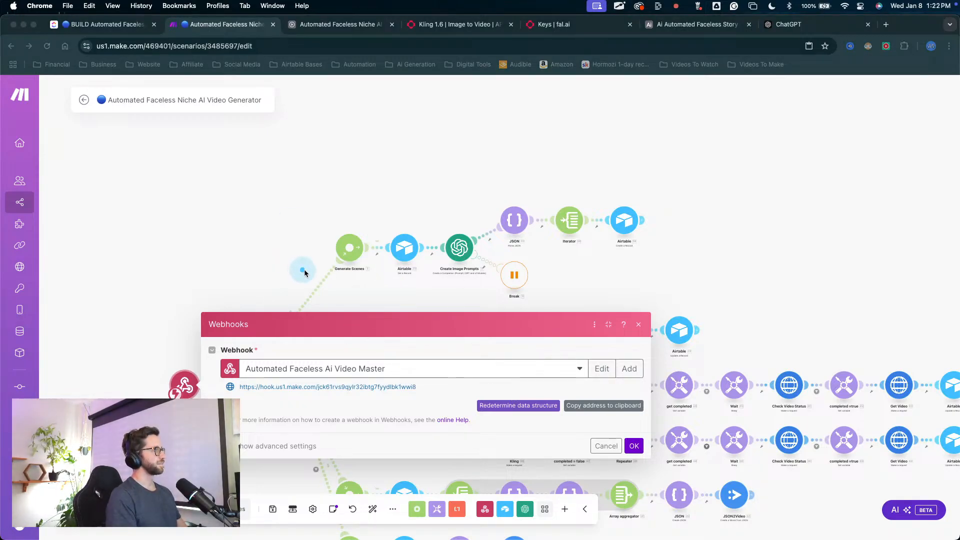
{"action": "key", "text": "Escape"}
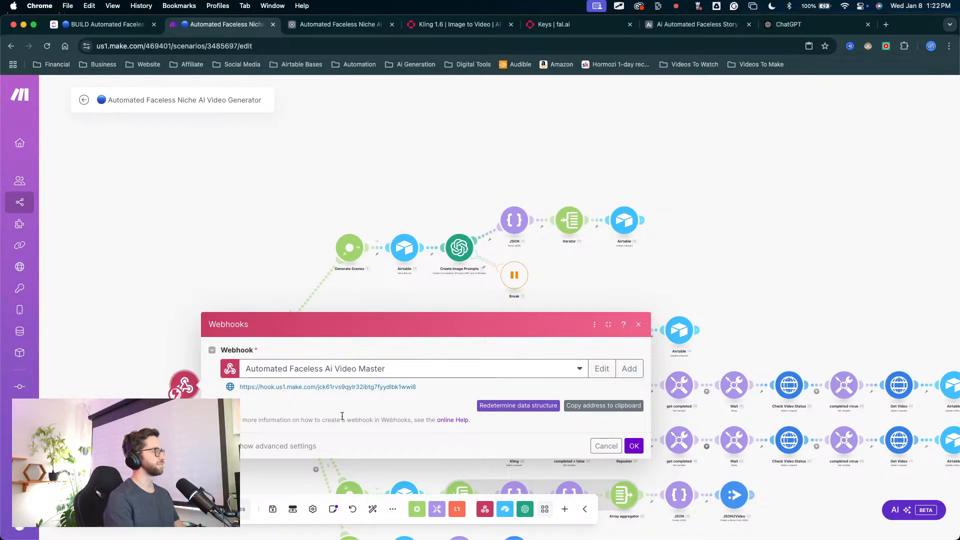
{"action": "left_click", "coordinate": [602, 405]}
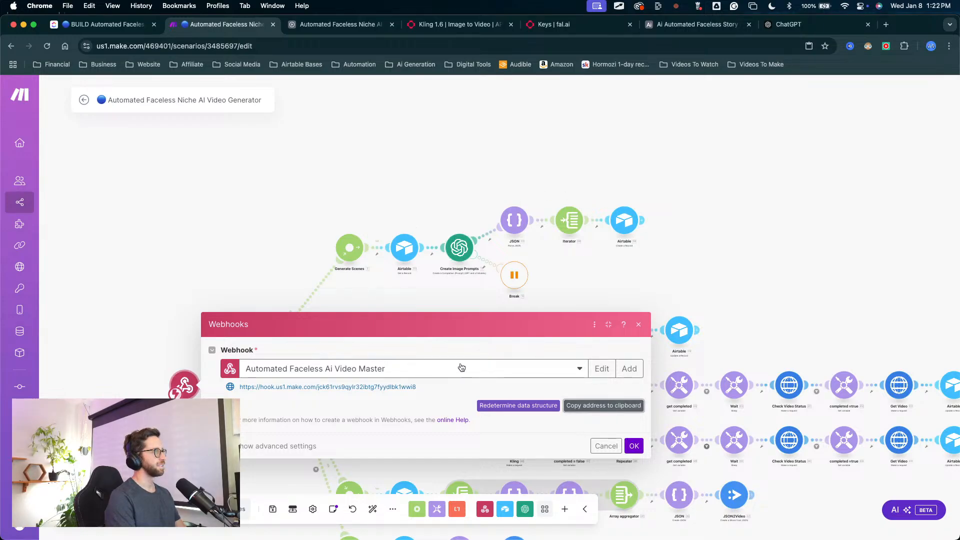
Step: Add a new webhook named "Automated Faceless Niche Ai Video Generator" to the trigger and copy its address
{"action": "left_click", "coordinate": [628, 368]}
{"action": "triple_click", "coordinate": [735, 328]}
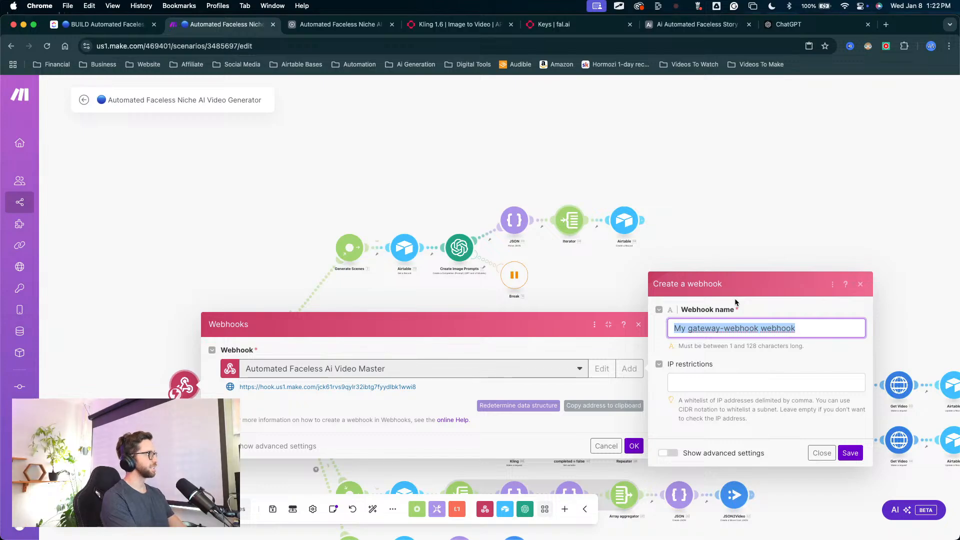
{"action": "type", "text": "Autom"}
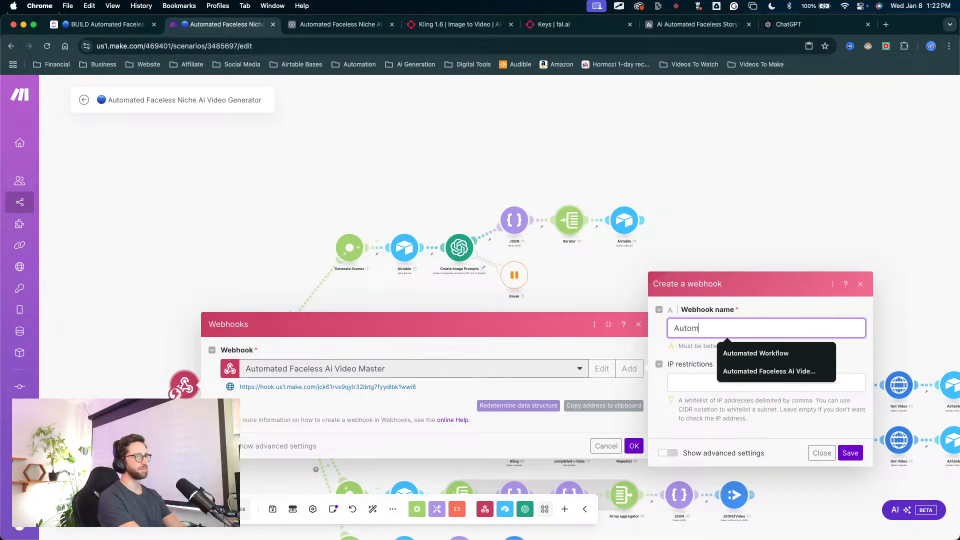
{"action": "type", "text": "ated"}
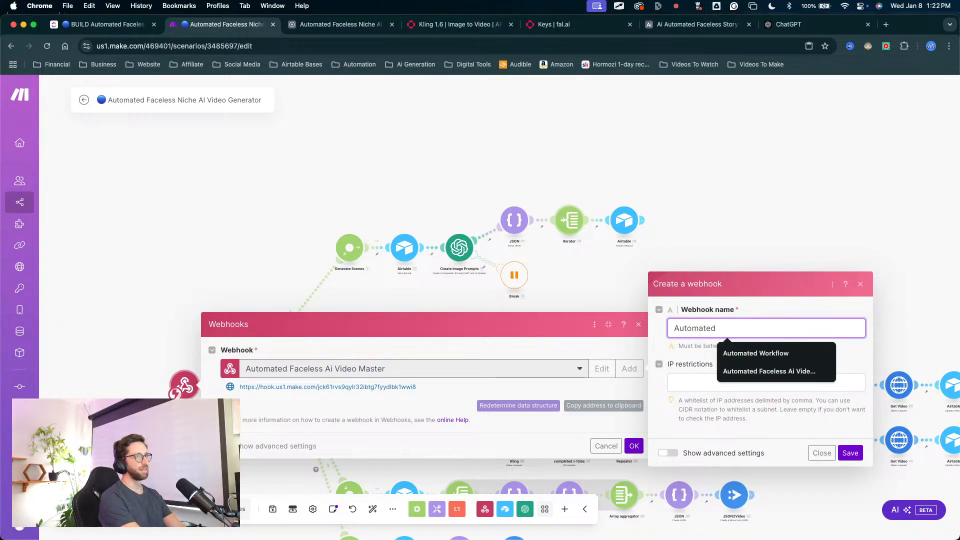
{"action": "type", "text": " Fa"}
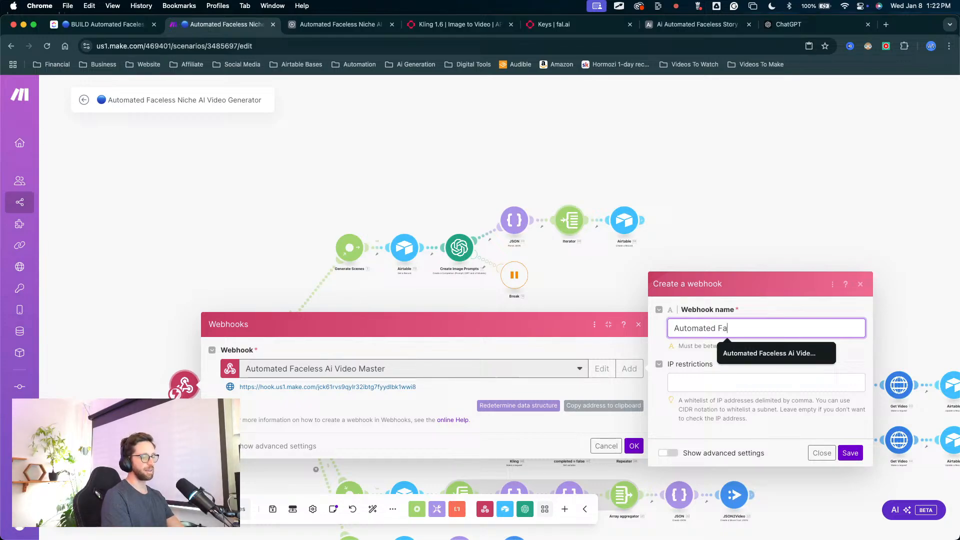
{"action": "key", "text": "Down"}
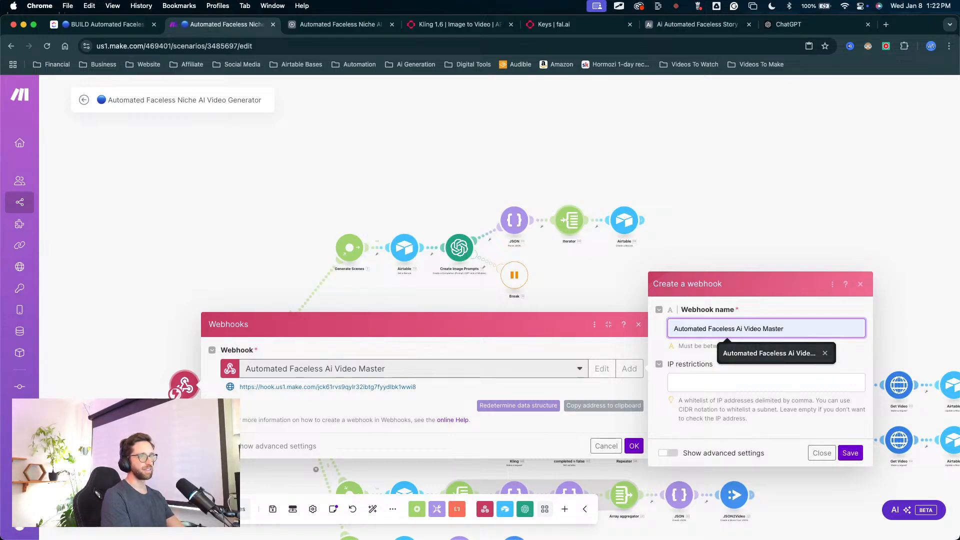
{"action": "type", "text": "ated Fa"}
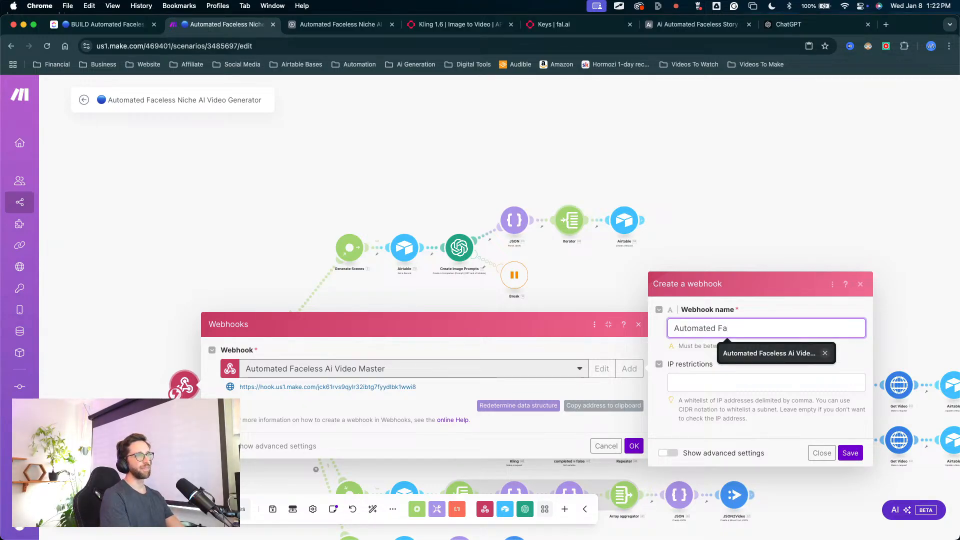
{"action": "type", "text": "cless"}
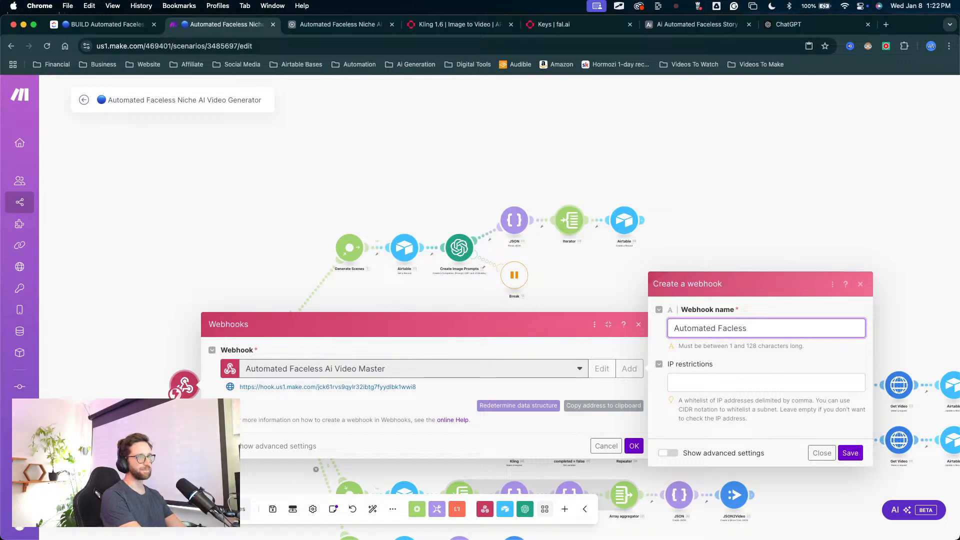
{"action": "key", "text": "BackSpace"}
{"action": "key", "text": "BackSpace"}
{"action": "key", "text": "BackSpace"}
{"action": "key", "text": "BackSpace"}
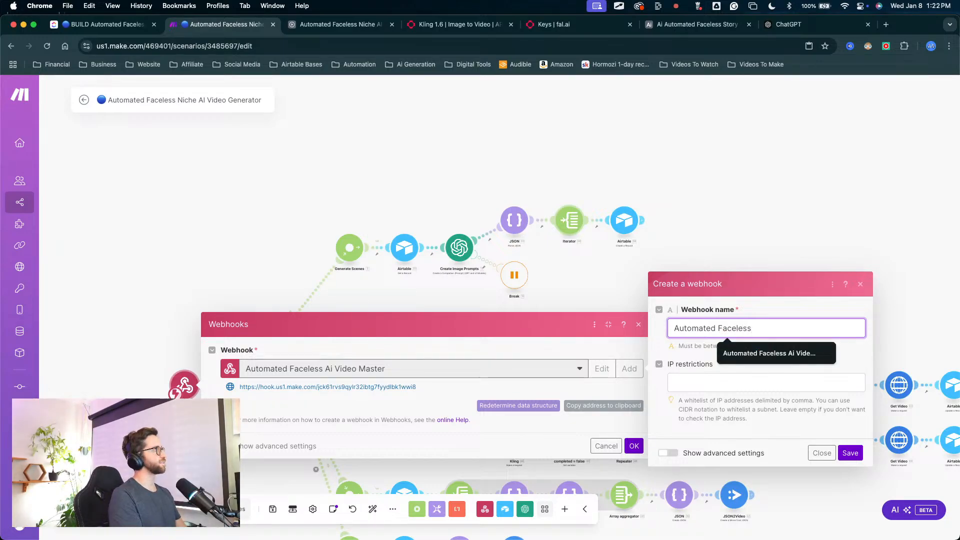
{"action": "type", "text": "eless Niche"}
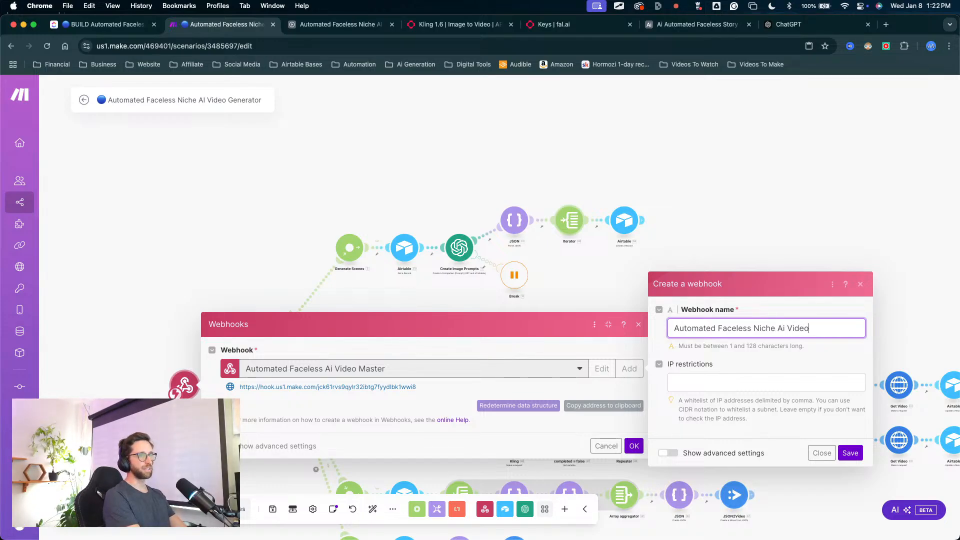
{"action": "type", "text": "Ai Video Genera"}
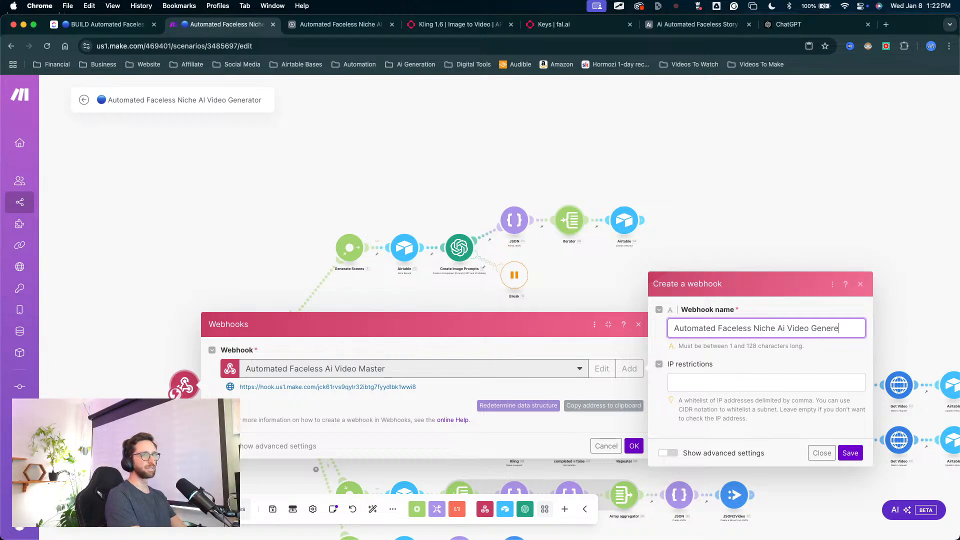
{"action": "type", "text": "tor"}
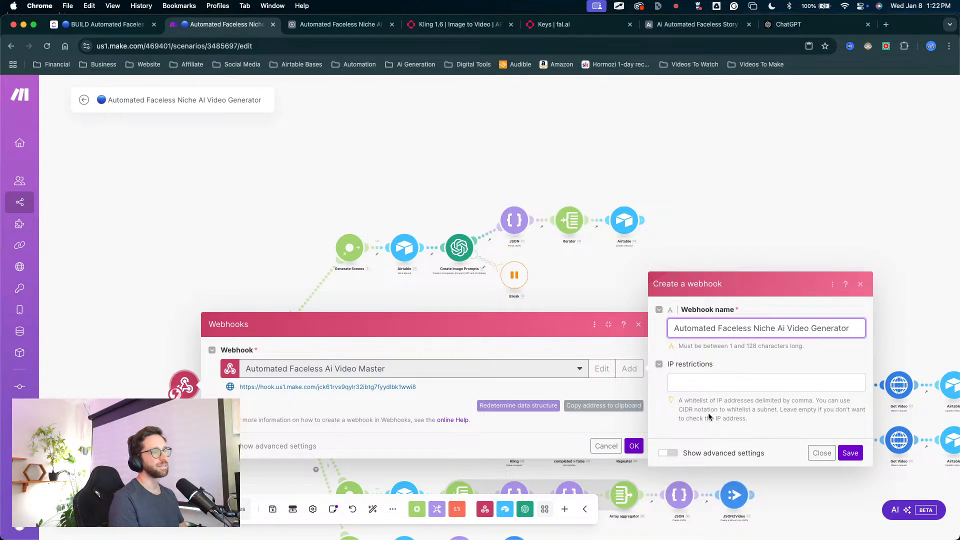
{"action": "left_click", "coordinate": [849, 453]}
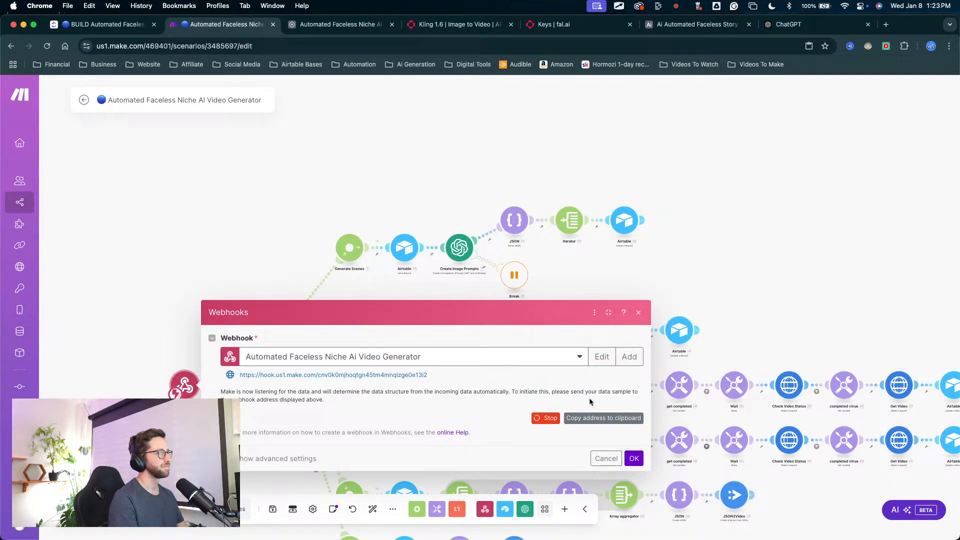
{"action": "left_click", "coordinate": [590, 417]}
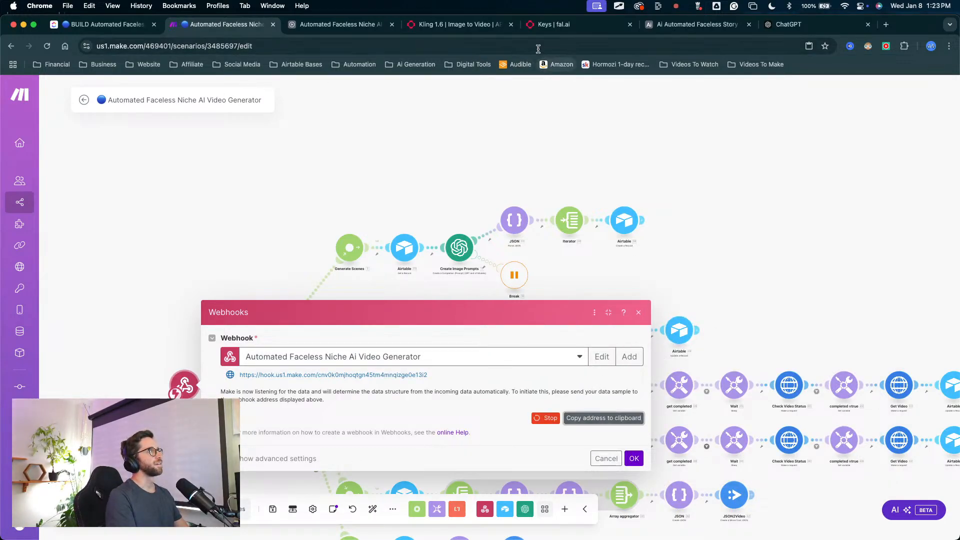
Step: Switch to the Ai Automated Faceless Story Generator Full Step By Step base and rename its Generate Story automation to "Generate Prompts"
{"action": "left_click", "coordinate": [663, 31]}
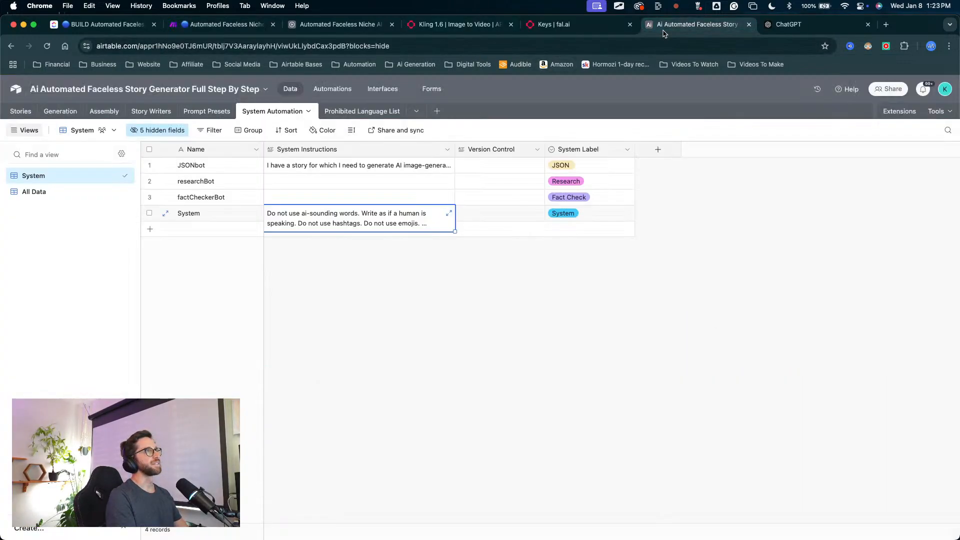
{"action": "left_click", "coordinate": [336, 267]}
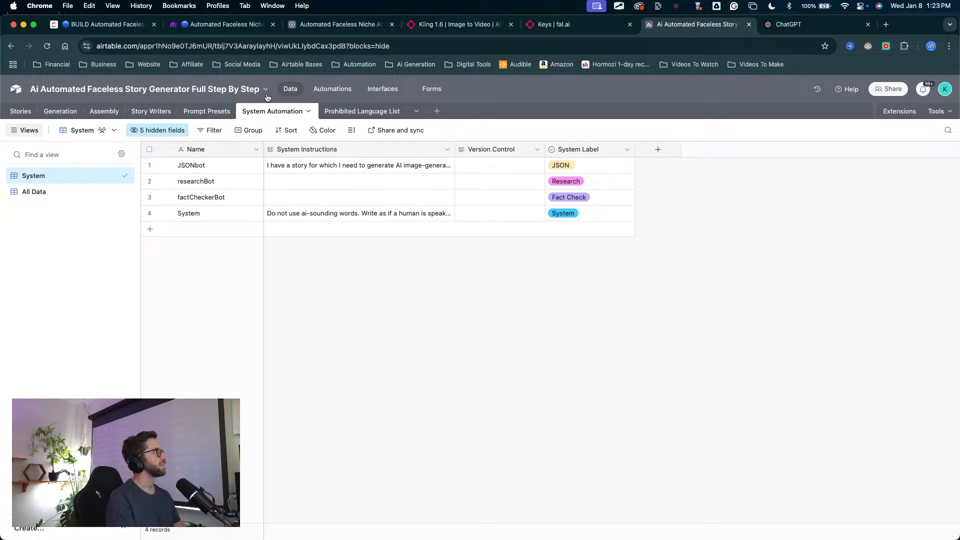
{"action": "left_click", "coordinate": [318, 95]}
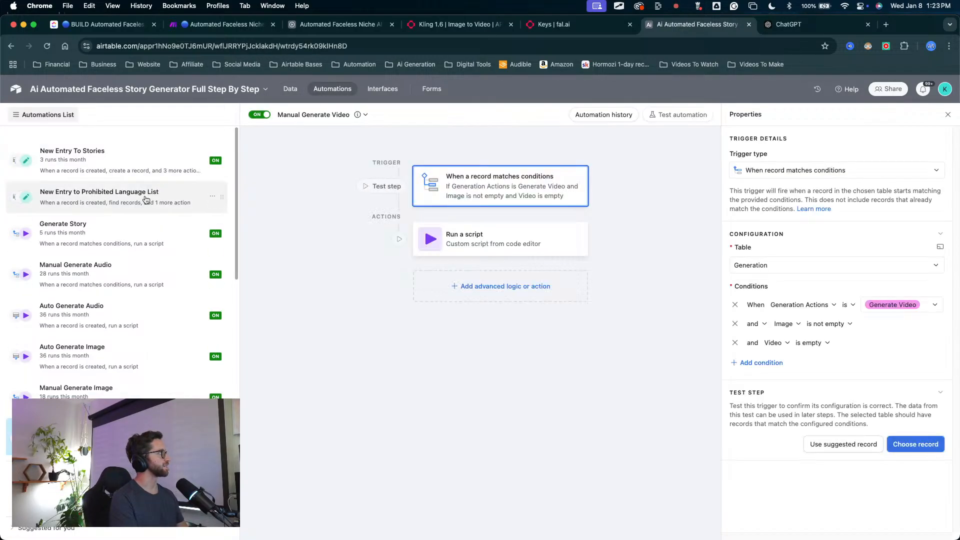
{"action": "left_click", "coordinate": [87, 228]}
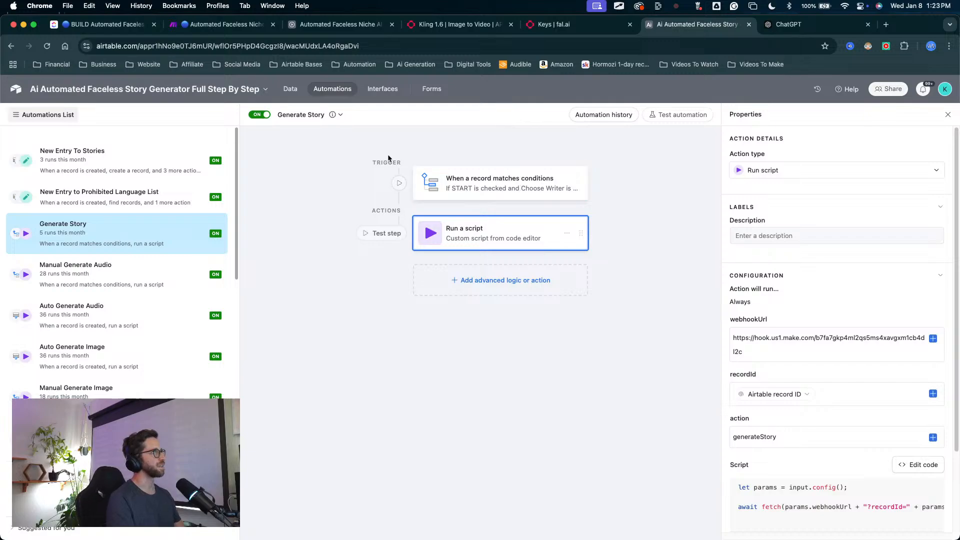
{"action": "left_click", "coordinate": [311, 116]}
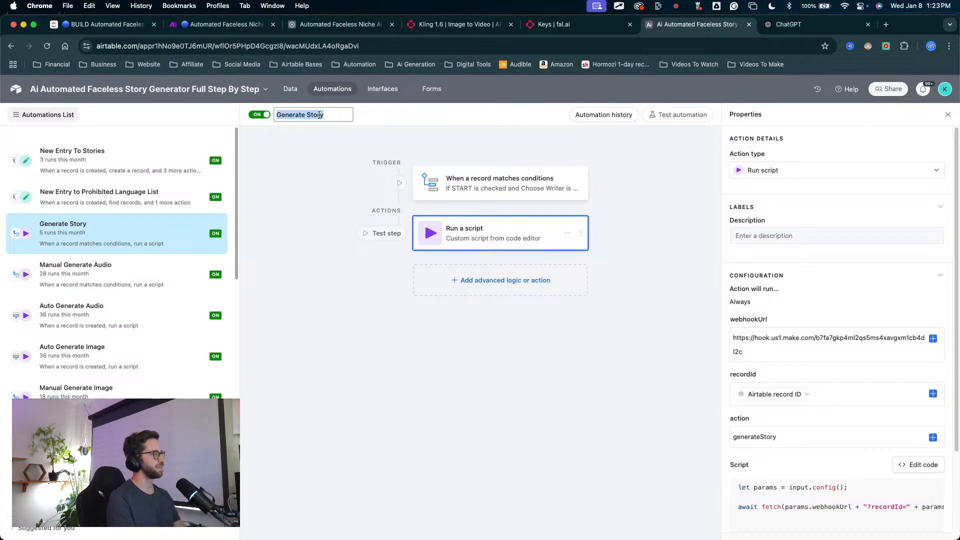
{"action": "key", "text": "Right"}
{"action": "key", "text": "BackSpace"}
{"action": "key", "text": "BackSpace"}
{"action": "type", "text": "P"}
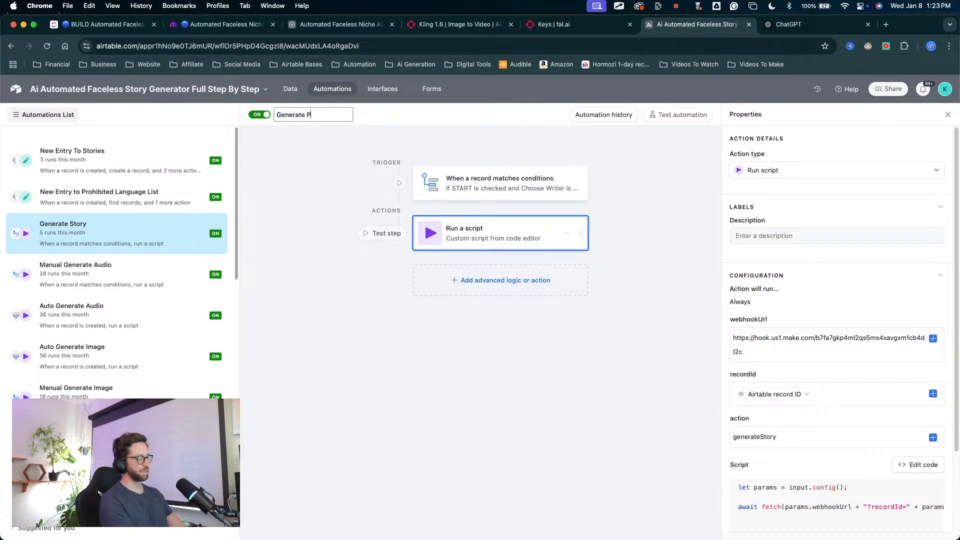
{"action": "type", "text": "romp"}
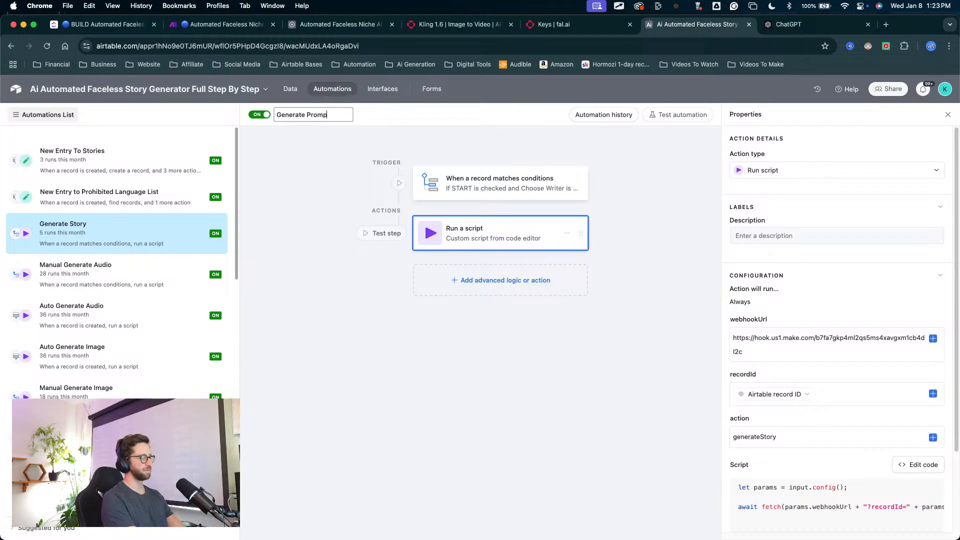
{"action": "type", "text": "ts"}
Step: Replace the script action's webhookUrl with the copied Make webhook address and update the live automation
{"action": "left_click", "coordinate": [498, 205]}
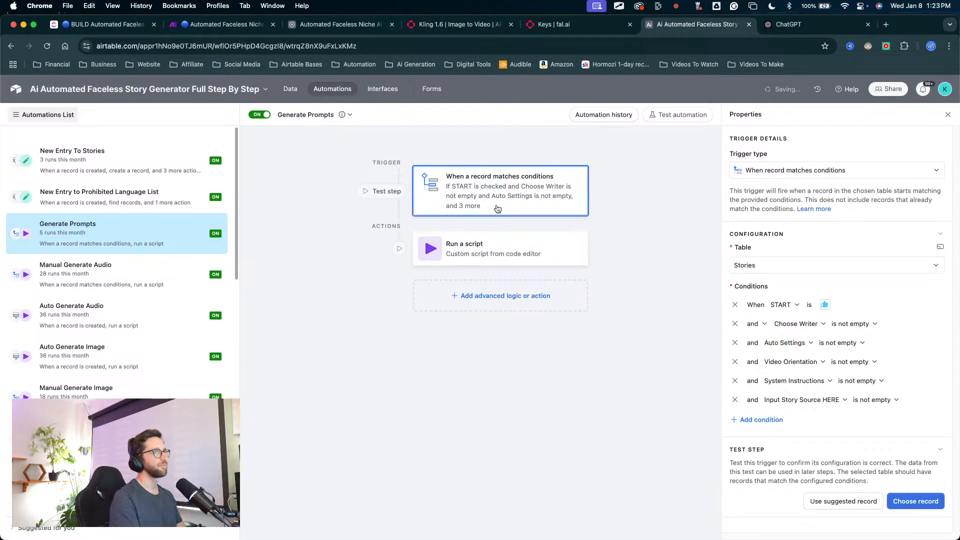
{"action": "left_click", "coordinate": [543, 263]}
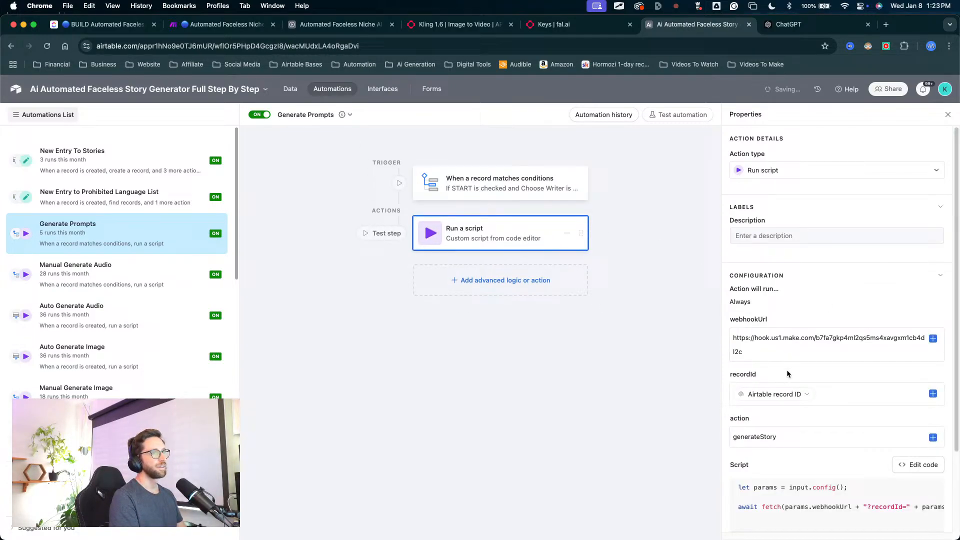
{"action": "double_click", "coordinate": [794, 340]}
{"action": "key", "text": "super+a"}
{"action": "key", "text": "BackSpace"}
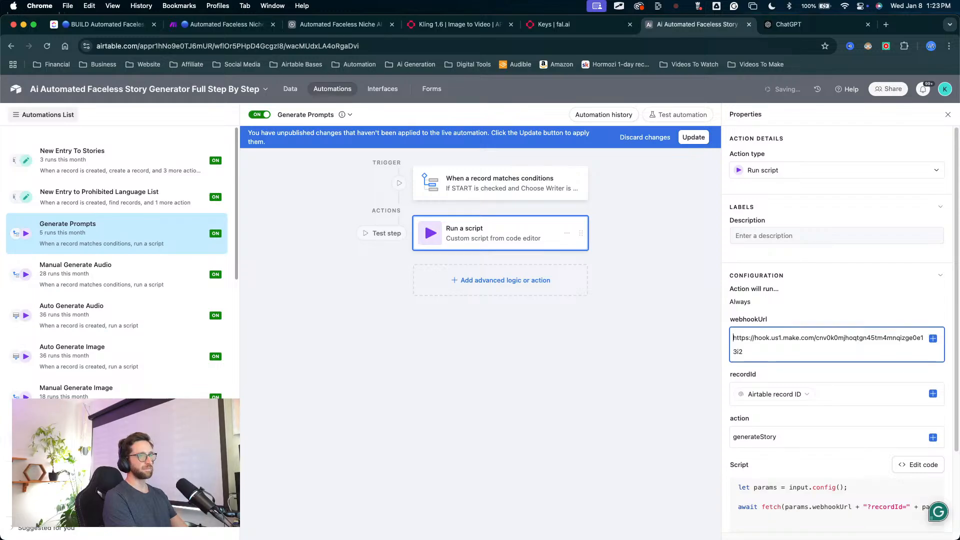
{"action": "left_click", "coordinate": [693, 137]}
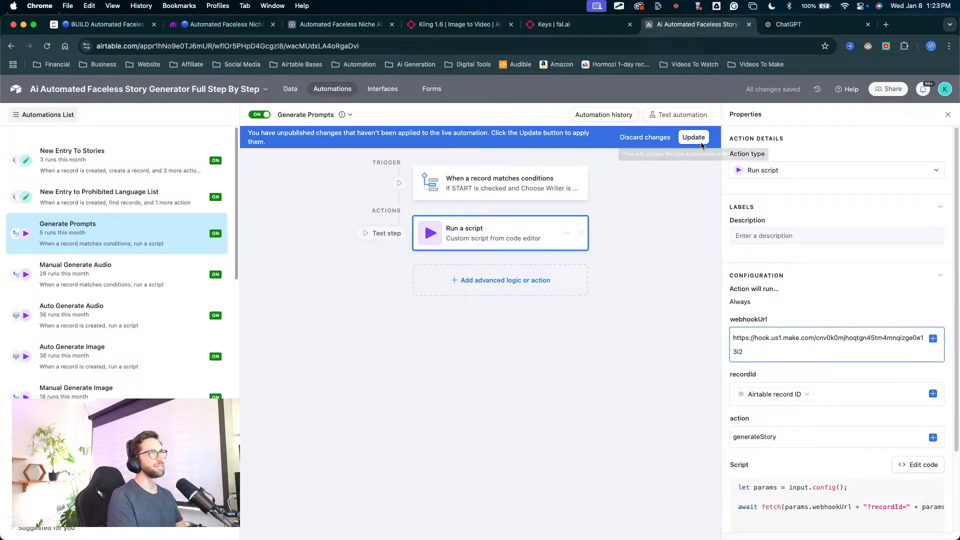
Step: Remove every trigger condition except the START checkbox condition and update the live Generate Prompts automation
{"action": "left_click", "coordinate": [495, 192]}
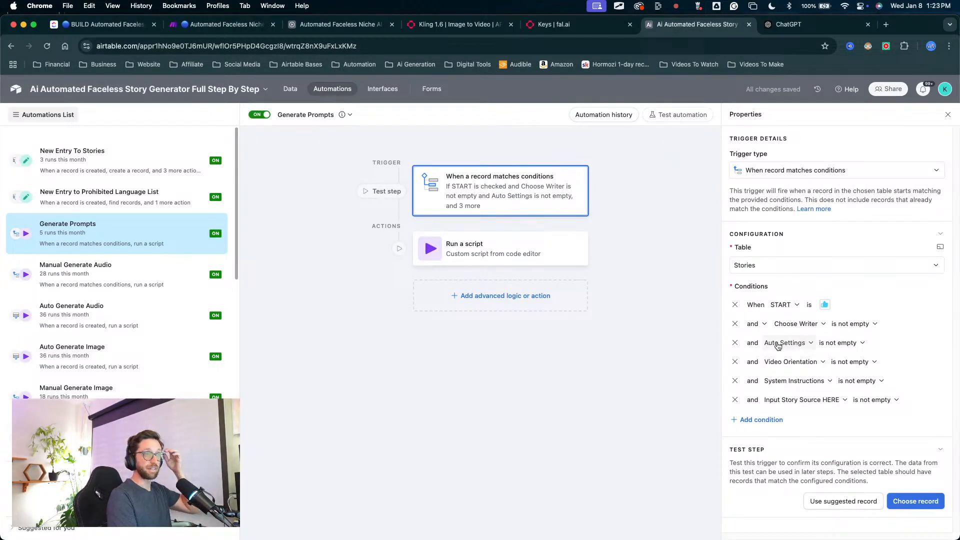
{"action": "left_click", "coordinate": [809, 324]}
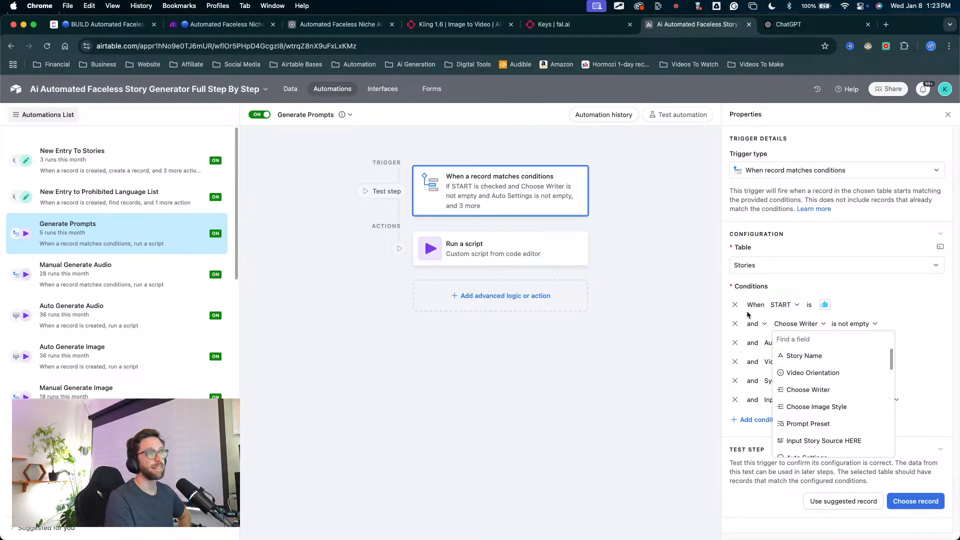
{"action": "left_click", "coordinate": [735, 324]}
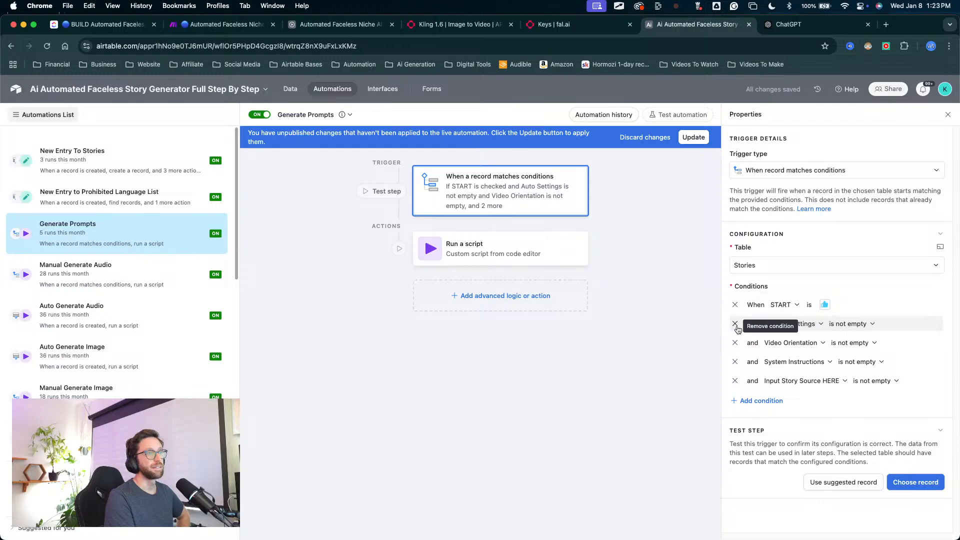
{"action": "left_click", "coordinate": [735, 324]}
{"action": "left_click", "coordinate": [735, 324]}
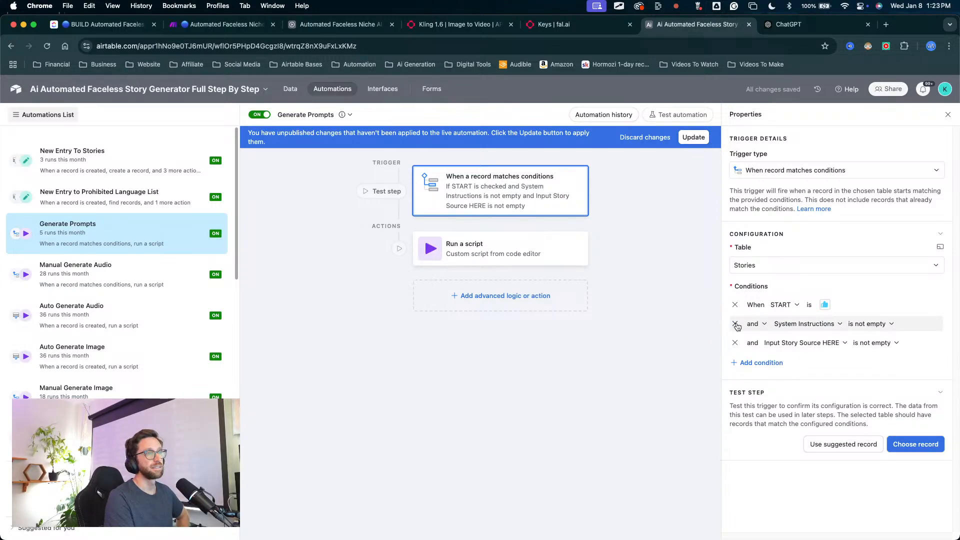
{"action": "left_click", "coordinate": [735, 324]}
{"action": "left_click", "coordinate": [735, 324]}
{"action": "left_click_drag", "start_coordinate": [723, 320], "coordinate": [713, 319]}
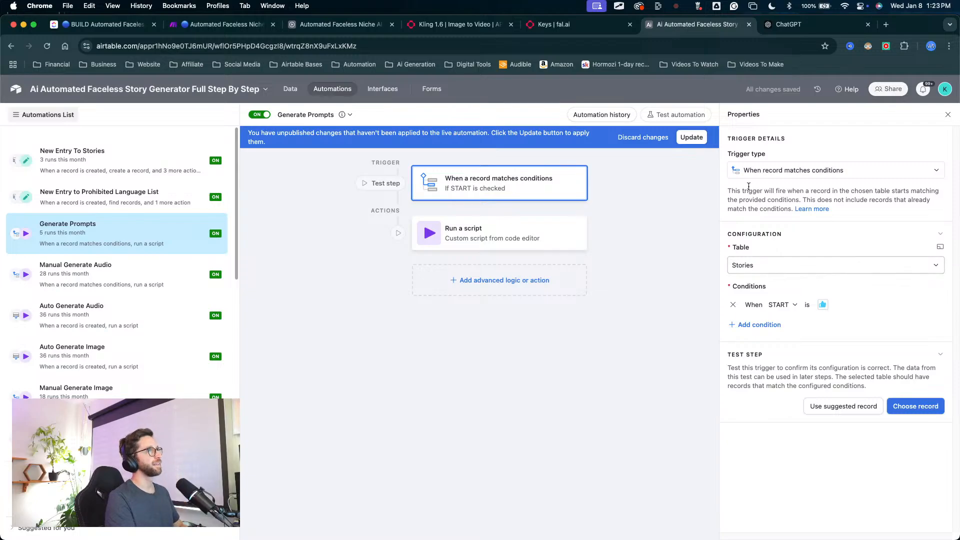
{"action": "left_click", "coordinate": [693, 137]}
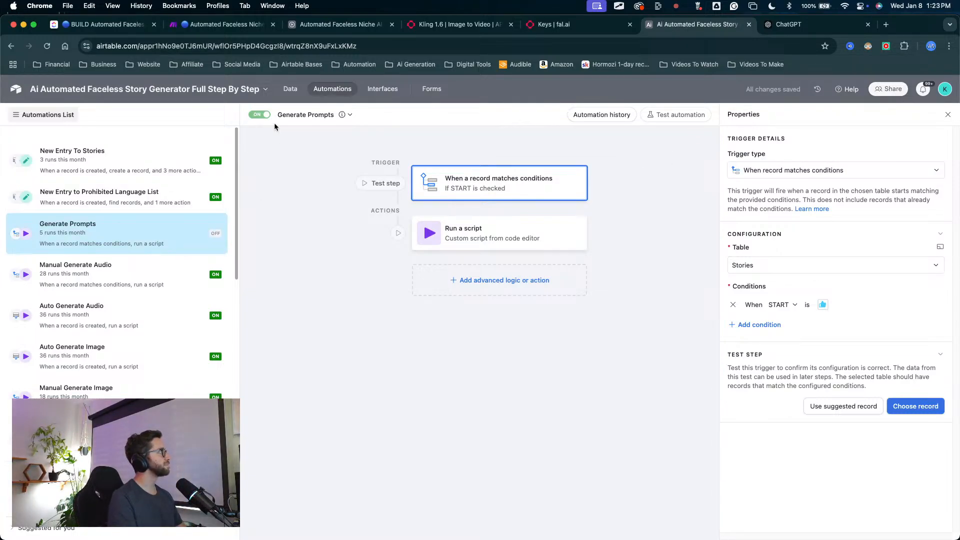
Step: Check the Stories table, then close this base and return to the Automated Faceless Niche AI Video Generator base
{"action": "left_click", "coordinate": [292, 89]}
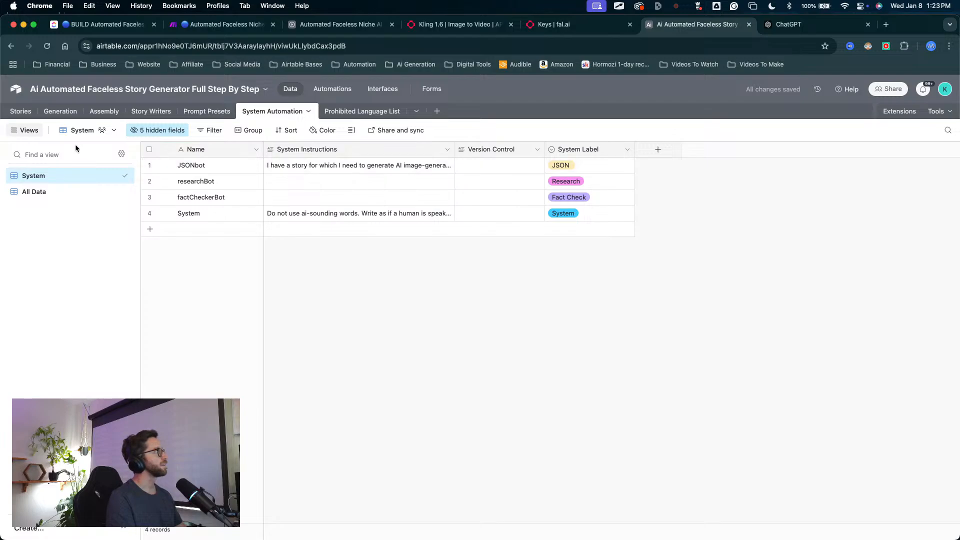
{"action": "left_click", "coordinate": [25, 114]}
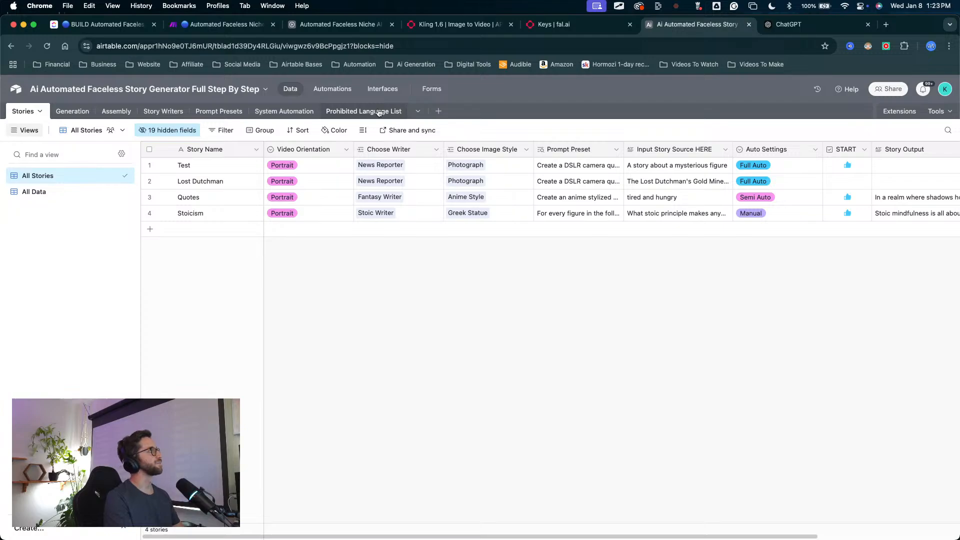
{"action": "left_click", "coordinate": [340, 24]}
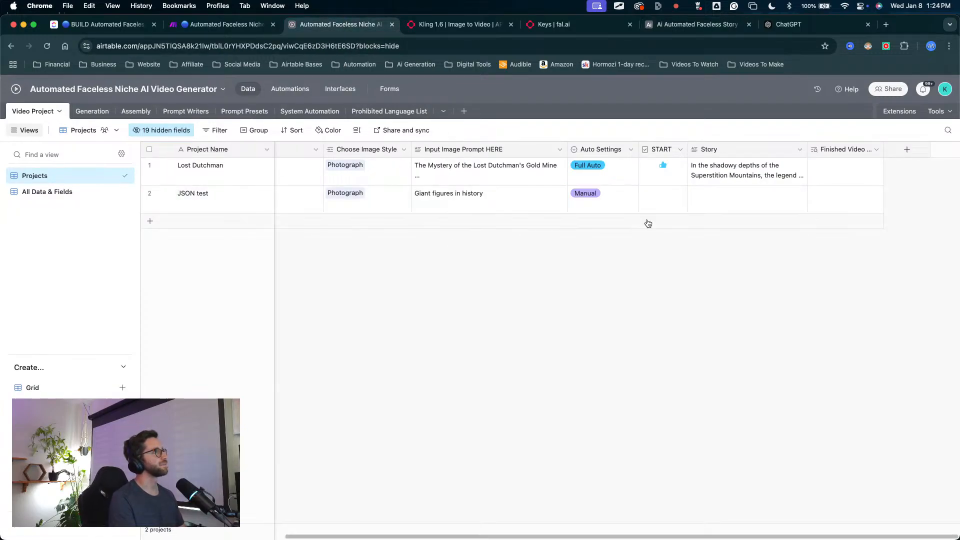
{"action": "left_click", "coordinate": [749, 24]}
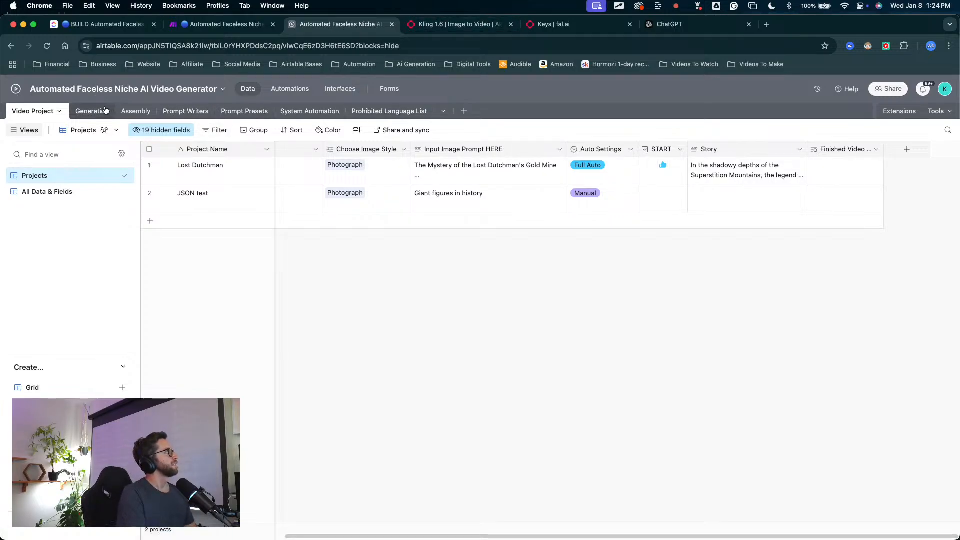
Step: Rename the Generate Story automation in the Automated Faceless Niche AI Video Generator base to "Generate Prompts" and turn it on
{"action": "left_click", "coordinate": [290, 89]}
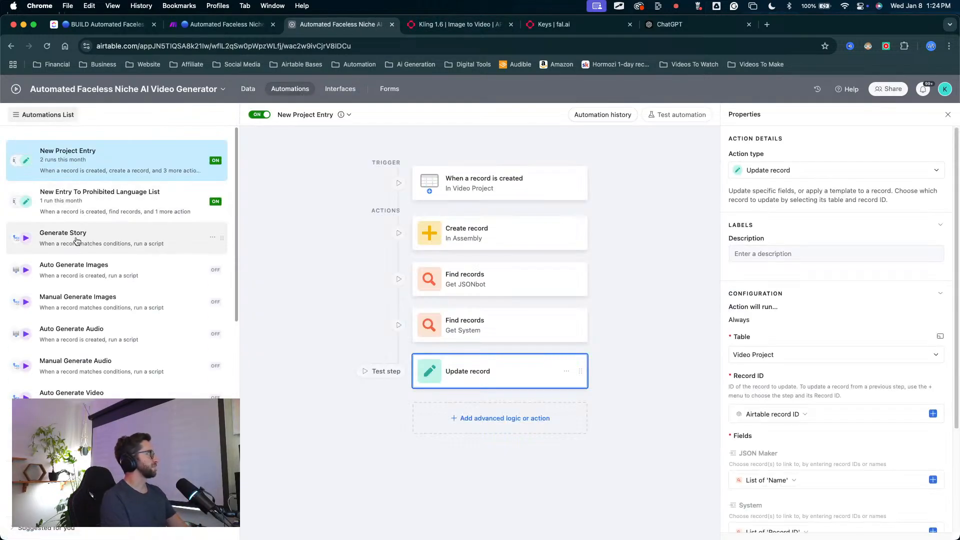
{"action": "left_click", "coordinate": [76, 237]}
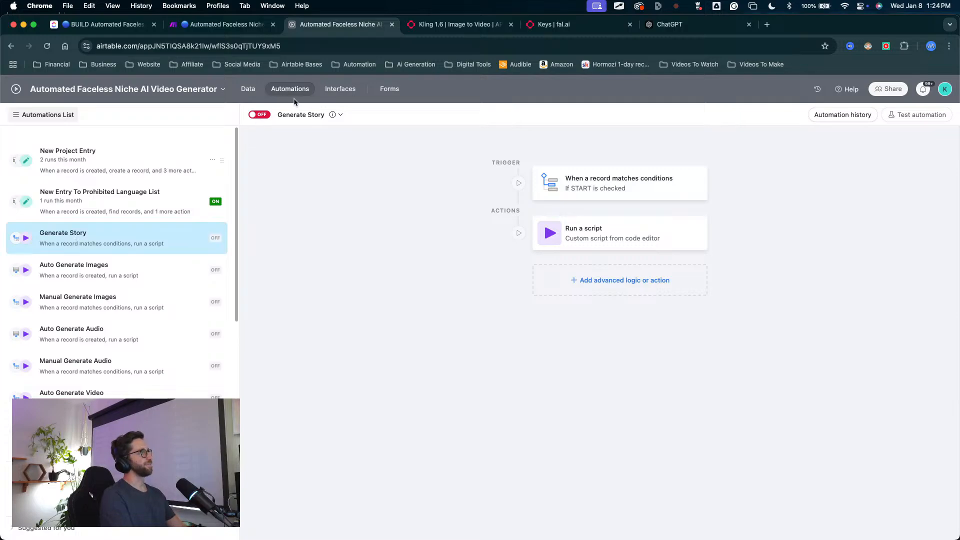
{"action": "left_click", "coordinate": [313, 114]}
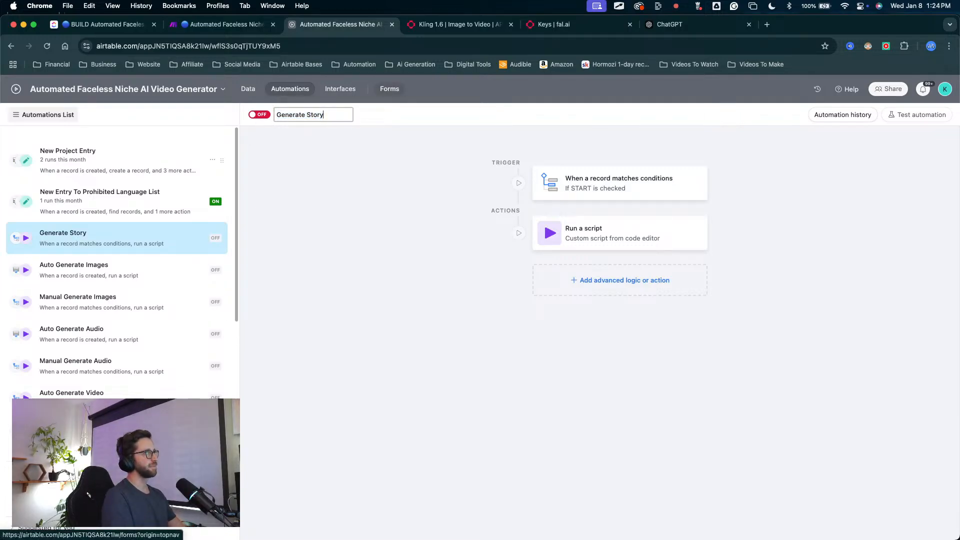
{"action": "key", "text": "BackSpace"}
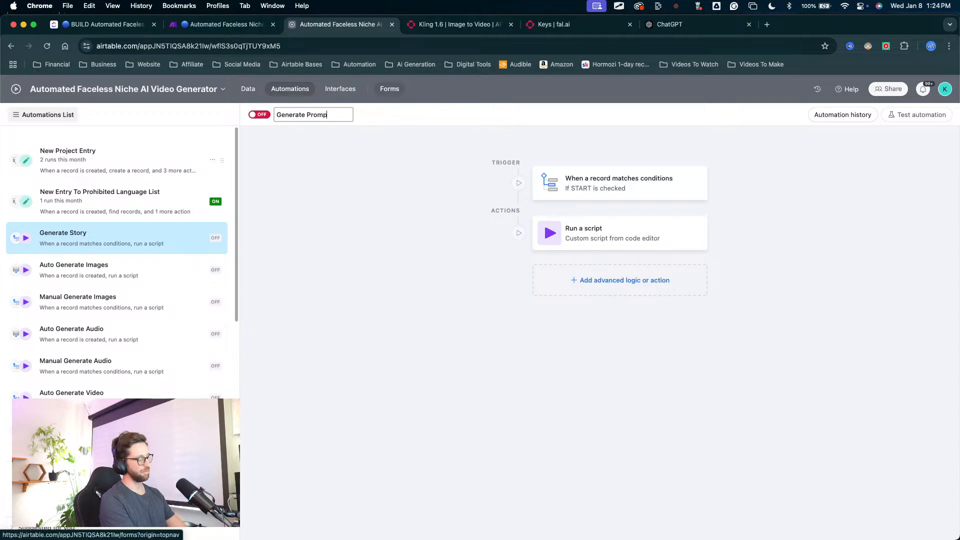
{"action": "type", "text": "Promptgs"}
{"action": "key", "text": "BackSpace"}
{"action": "key", "text": "BackSpace"}
{"action": "type", "text": "s"}
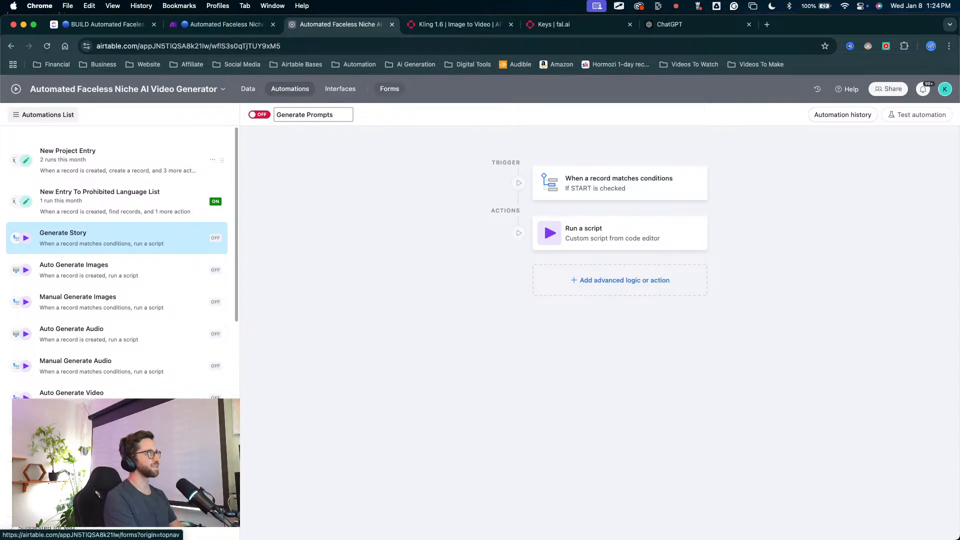
{"action": "key", "text": "Return"}
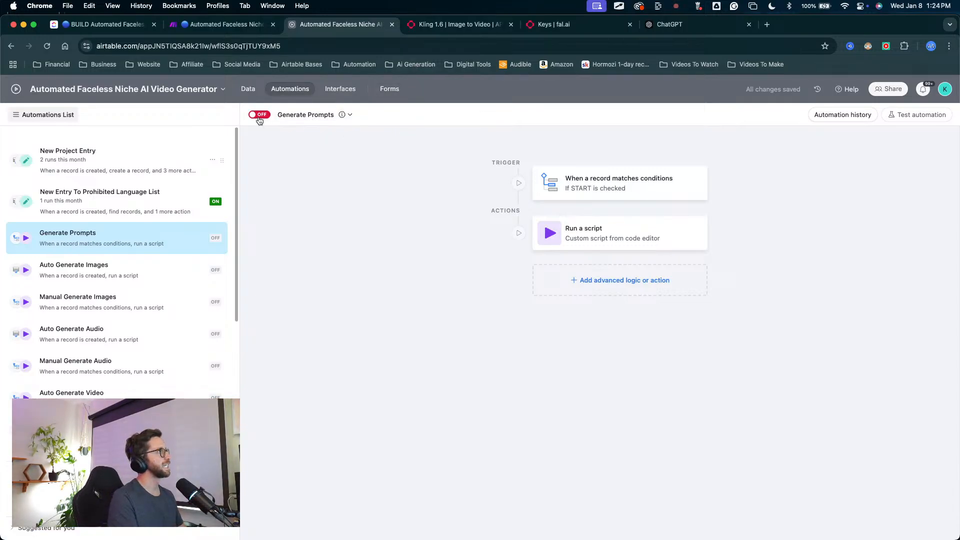
{"action": "left_click", "coordinate": [259, 118]}
Step: Set the Generate Prompts script action's webhookUrl to the copied Make webhook address and update the live automation
{"action": "left_click", "coordinate": [620, 183]}
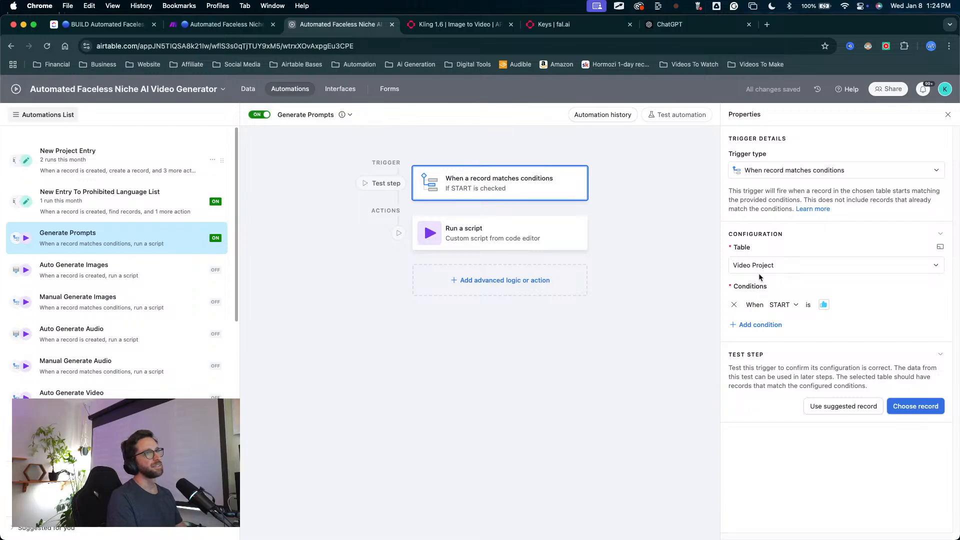
{"action": "left_click", "coordinate": [560, 240]}
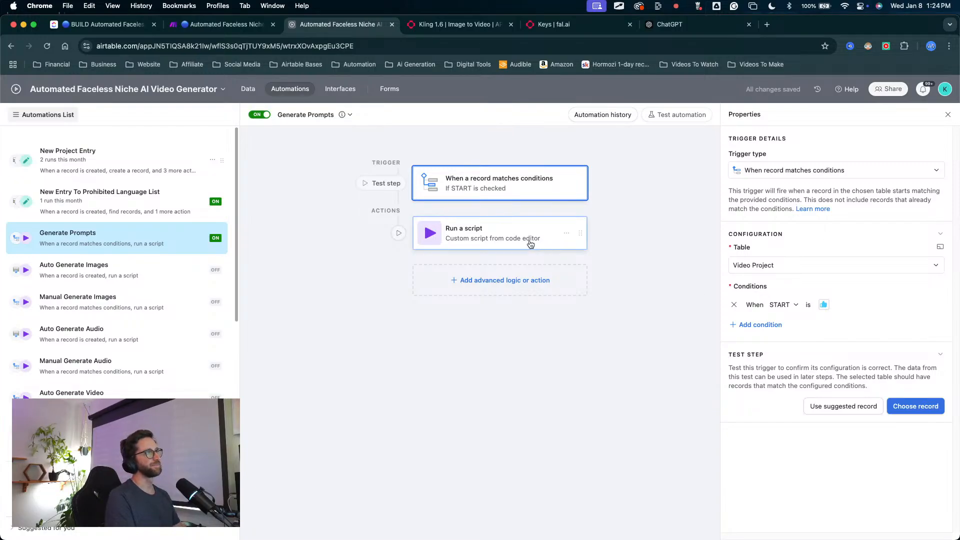
{"action": "left_click", "coordinate": [822, 432]}
{"action": "key", "text": "super+a"}
{"action": "key", "text": "BackSpace"}
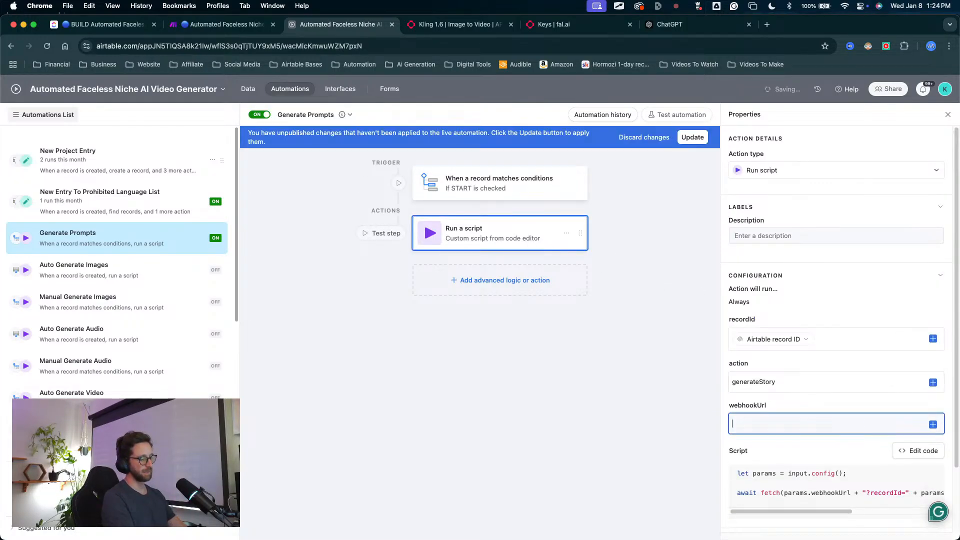
{"action": "left_click", "coordinate": [692, 137]}
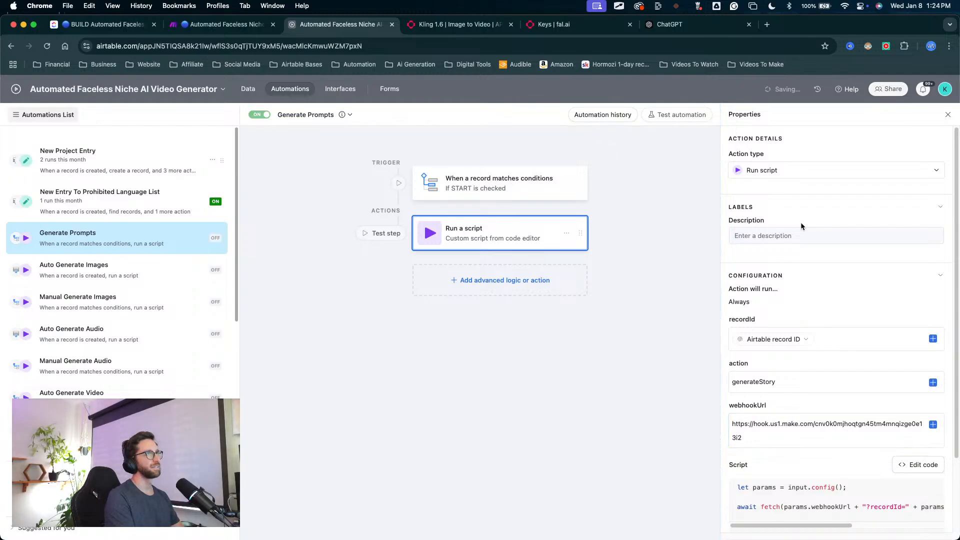
Step: Return to the Make scenario and confirm the trigger's Automated Faceless Niche Ai Video Generator webhook settings
{"action": "left_click", "coordinate": [248, 28]}
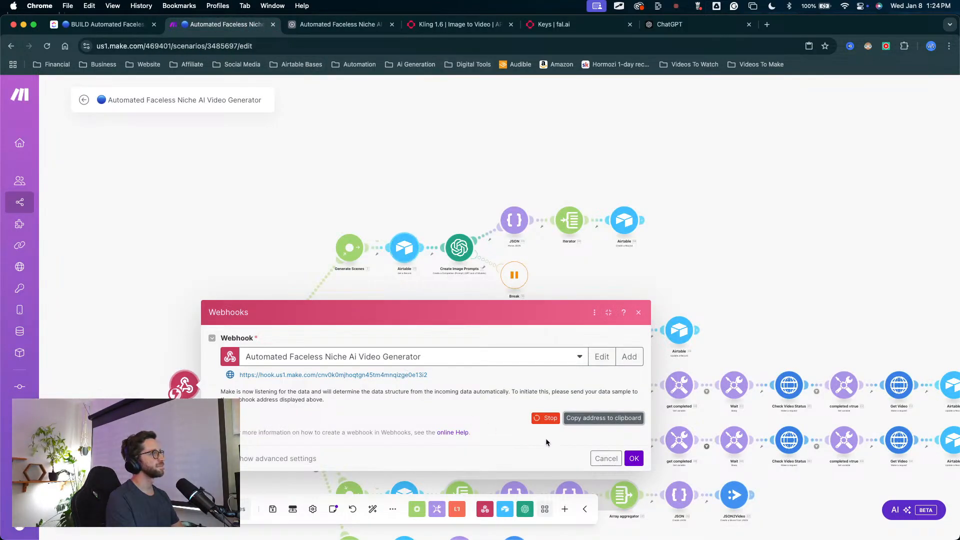
{"action": "left_click", "coordinate": [633, 457]}
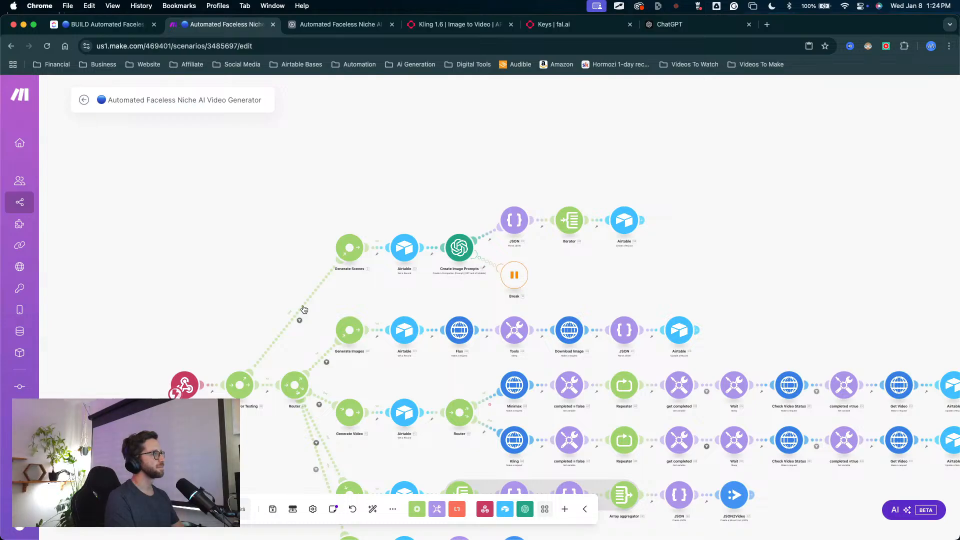
{"action": "left_click_drag", "start_coordinate": [320, 284], "coordinate": [277, 252]}
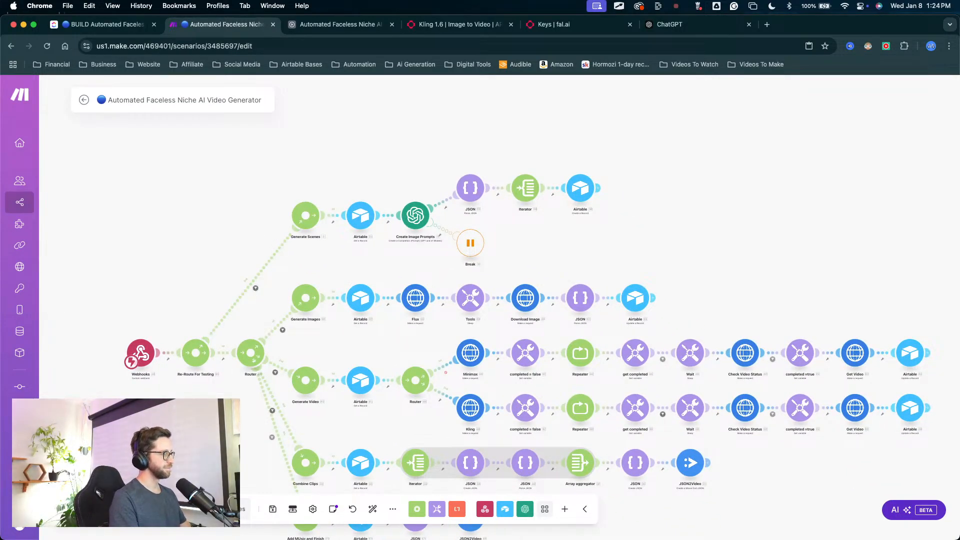
{"action": "left_click_drag", "start_coordinate": [230, 274], "coordinate": [208, 238]}
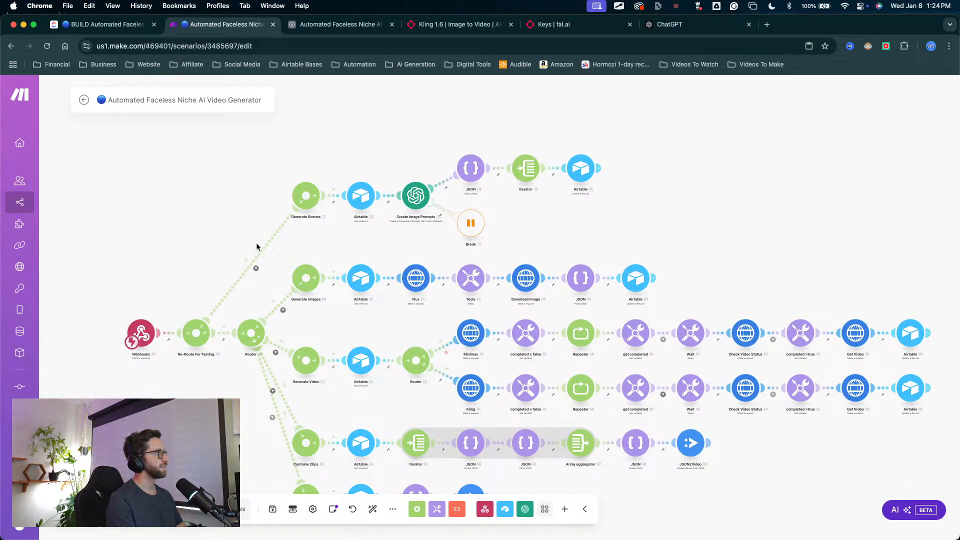
Step: Remove the Story mapping from item 2 of the user message in the Create Image Prompts module
{"action": "left_click", "coordinate": [414, 198]}
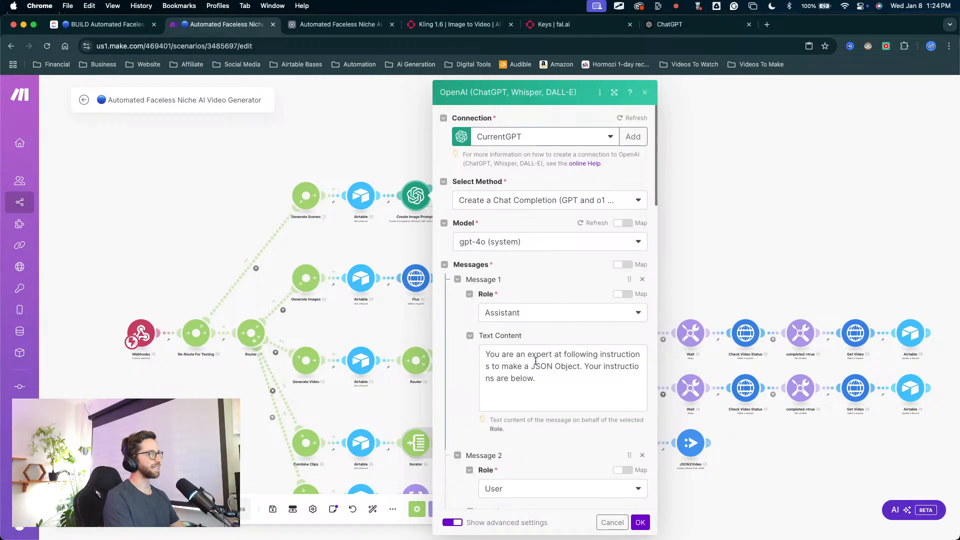
{"action": "scroll", "coordinate": [536, 387], "scroll_direction": "down", "scroll_amount": 2}
{"action": "scroll", "coordinate": [537, 386], "scroll_direction": "down", "scroll_amount": 5}
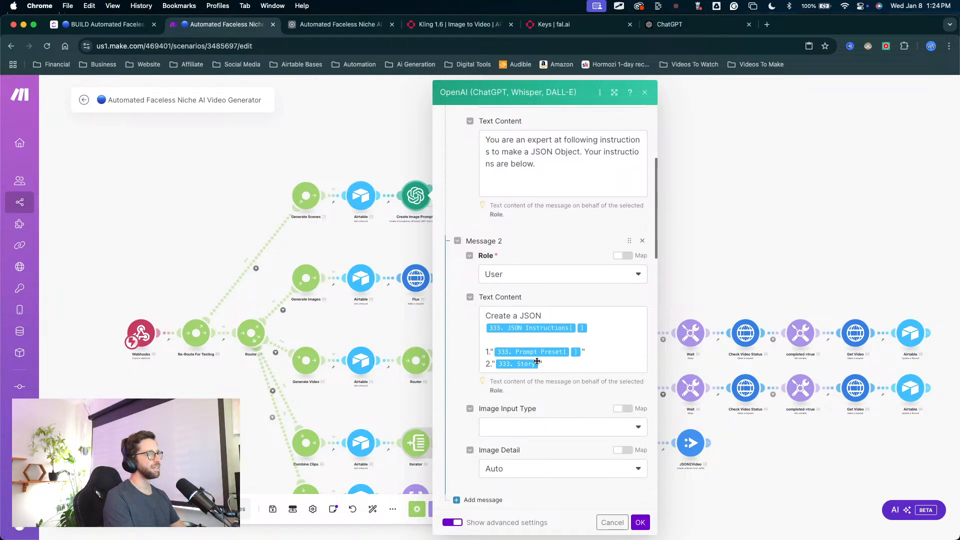
{"action": "left_click", "coordinate": [539, 363]}
{"action": "key", "text": "BackSpace"}
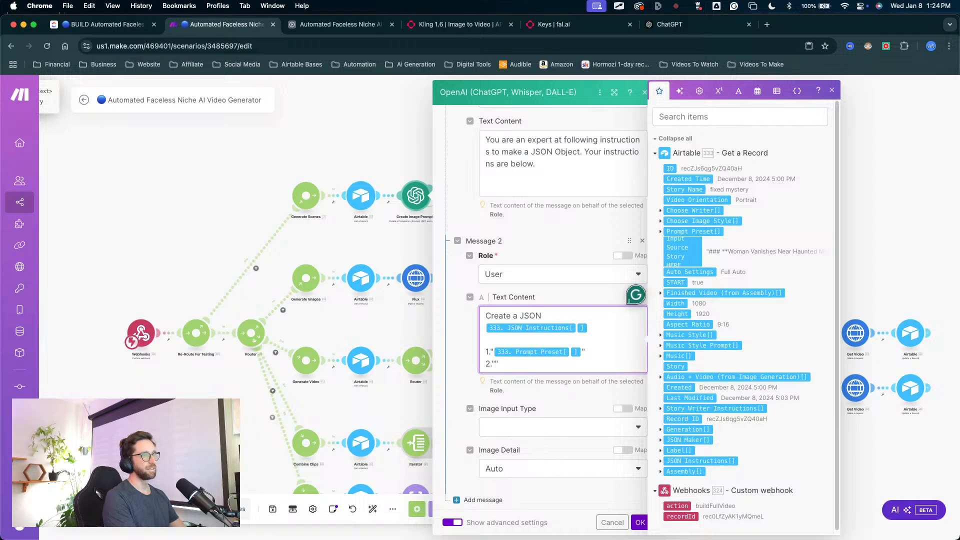
{"action": "left_click", "coordinate": [415, 158]}
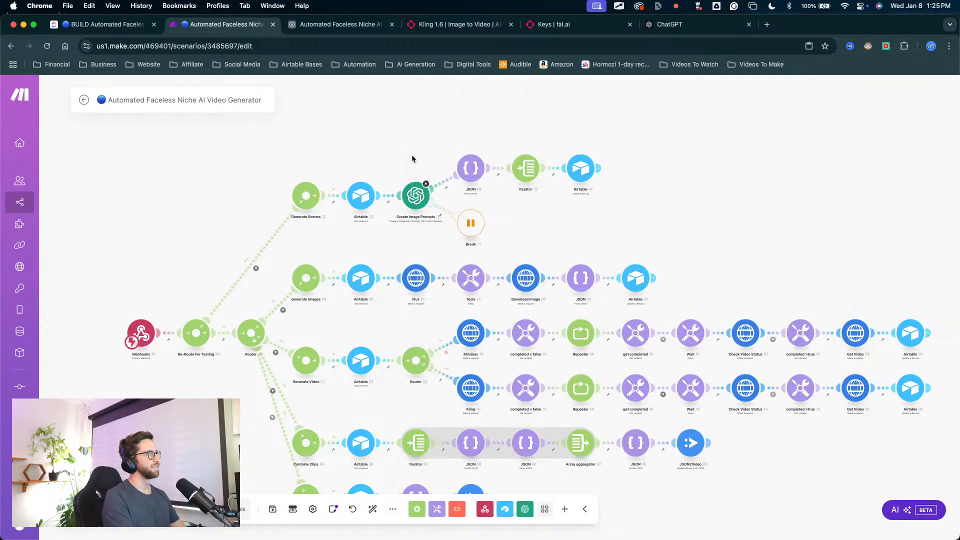
Step: Start a single-module run of the Generate Scenes route's Airtable module, and open Video Project's All Data & Fields view in Airtable
{"action": "right_click", "coordinate": [364, 199]}
{"action": "left_click", "coordinate": [430, 221]}
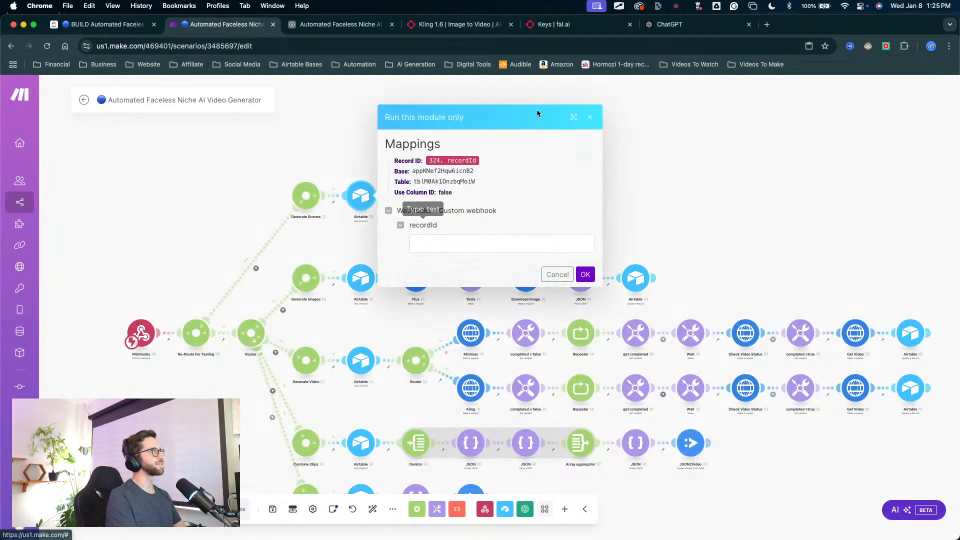
{"action": "left_click", "coordinate": [336, 24]}
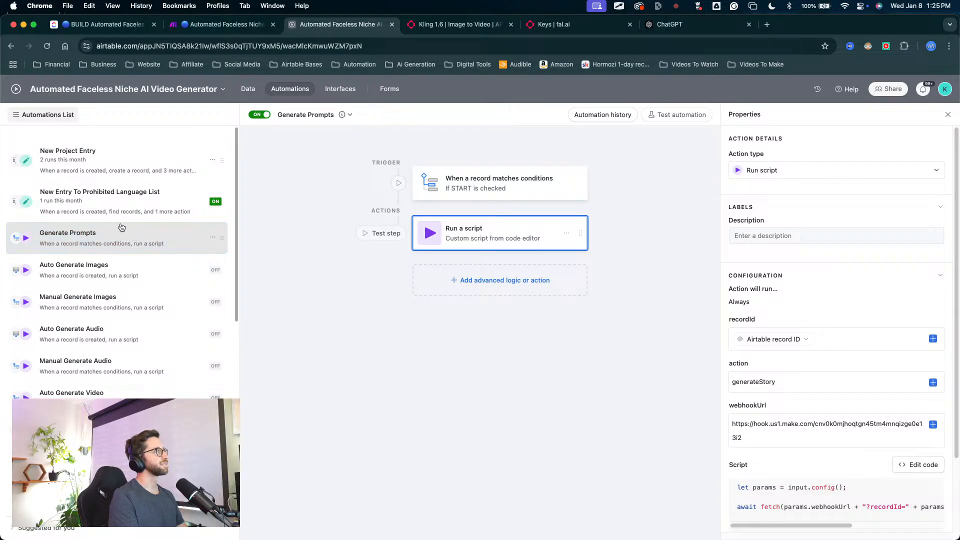
{"action": "left_click", "coordinate": [248, 88]}
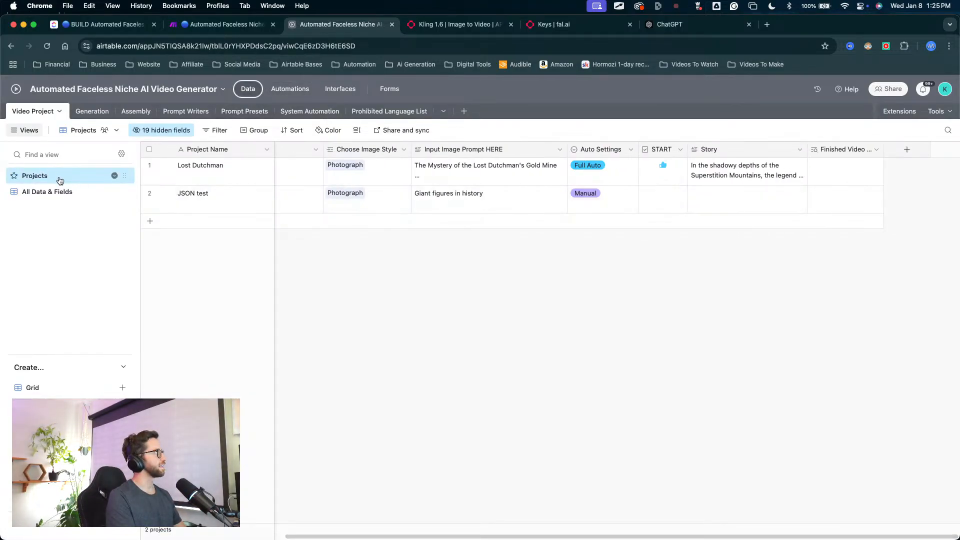
{"action": "scroll", "coordinate": [376, 230], "scroll_direction": "left", "scroll_amount": 4}
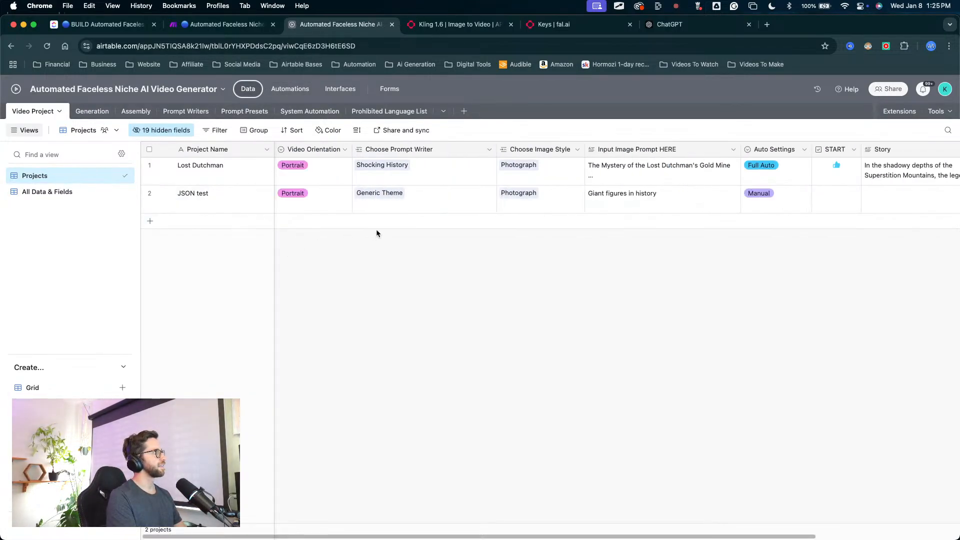
{"action": "left_click", "coordinate": [74, 192]}
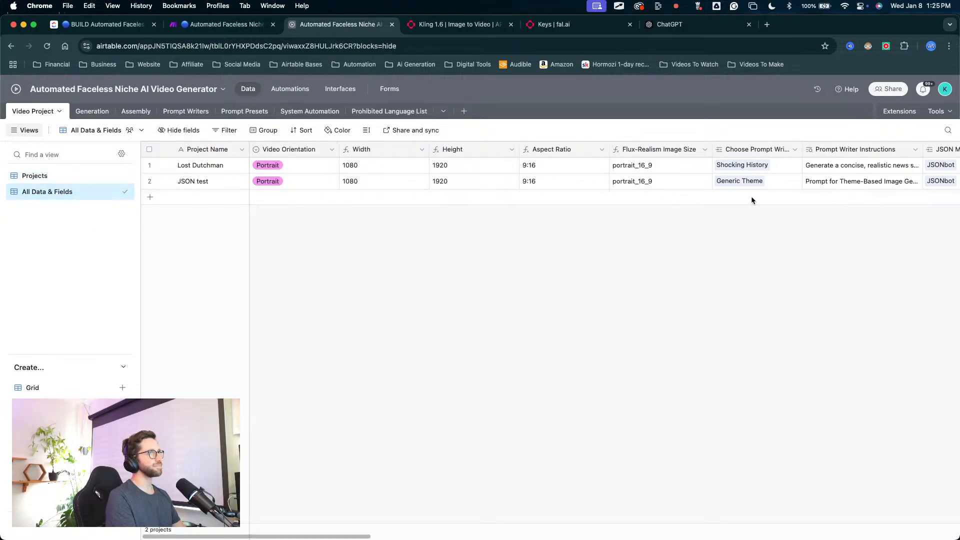
Step: Copy the JSON test project's Record ID from the All Data & Fields view
{"action": "scroll", "coordinate": [909, 241], "scroll_direction": "right", "scroll_amount": 5}
{"action": "scroll", "coordinate": [909, 241], "scroll_direction": "left", "scroll_amount": 5}
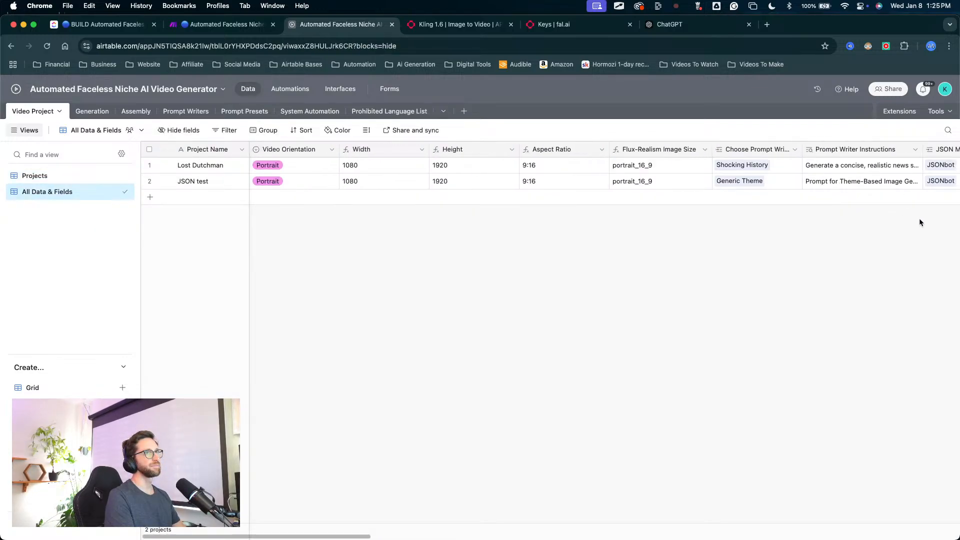
{"action": "scroll", "coordinate": [918, 218], "scroll_direction": "right", "scroll_amount": 5}
{"action": "scroll", "coordinate": [859, 215], "scroll_direction": "left", "scroll_amount": 5}
{"action": "scroll", "coordinate": [857, 215], "scroll_direction": "right", "scroll_amount": 15}
{"action": "scroll", "coordinate": [856, 220], "scroll_direction": "right", "scroll_amount": 10}
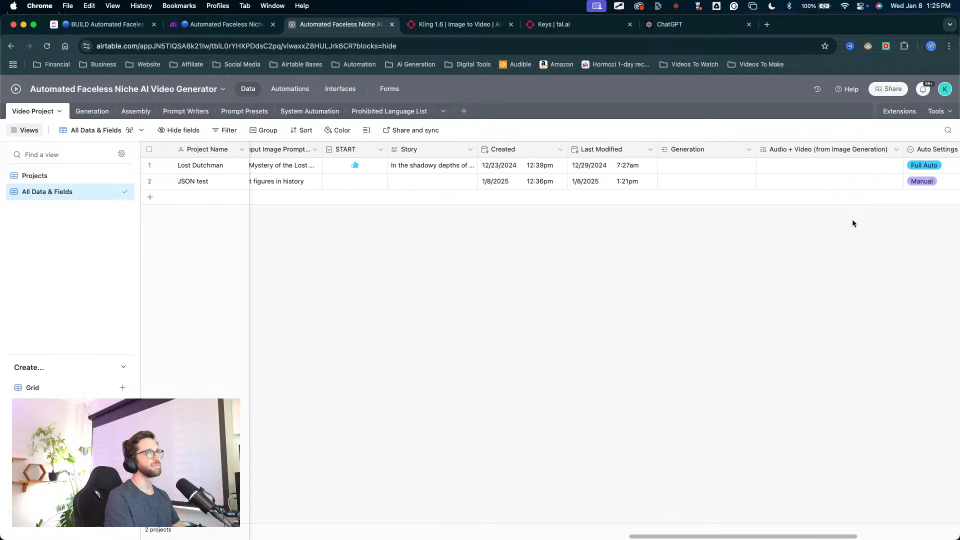
{"action": "left_click", "coordinate": [841, 179]}
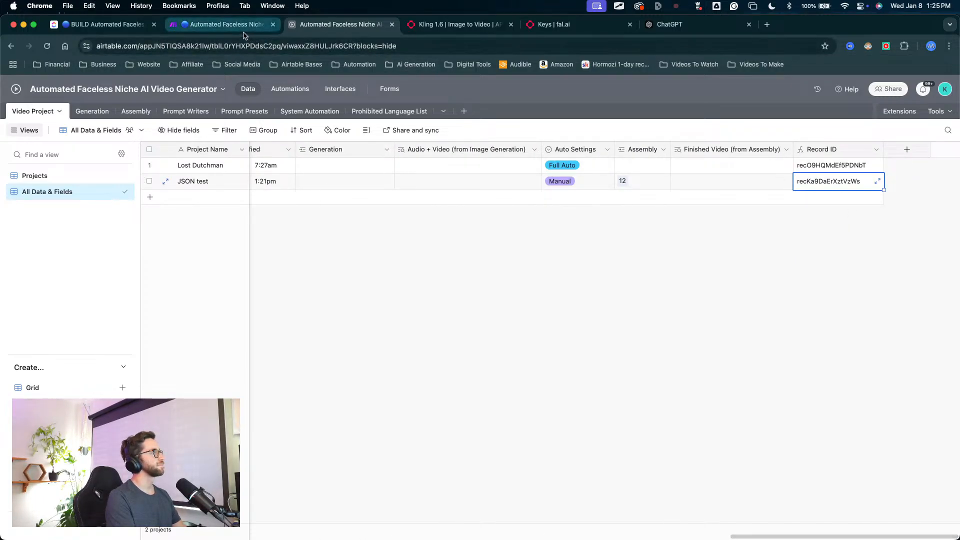
{"action": "scroll", "coordinate": [364, 175], "scroll_direction": "left", "scroll_amount": 20}
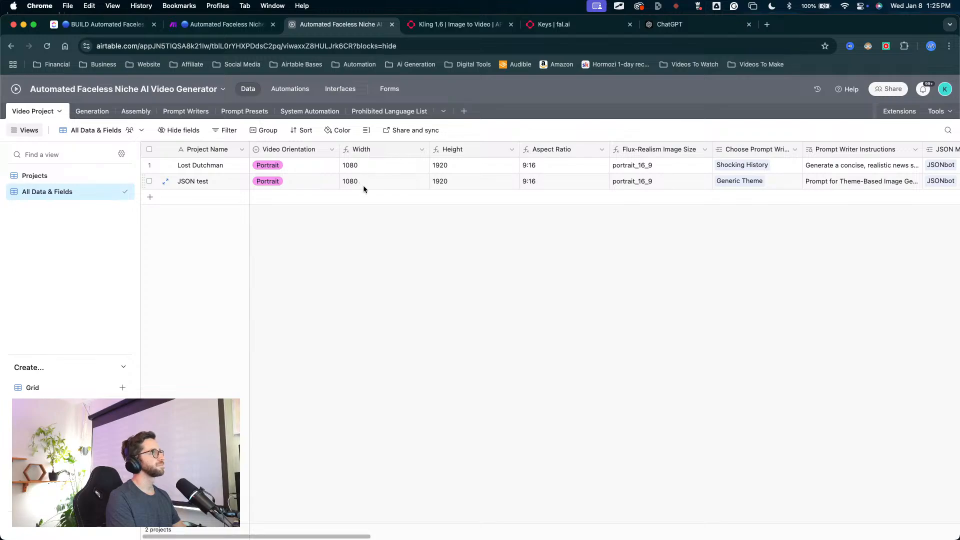
{"action": "scroll", "coordinate": [363, 185], "scroll_direction": "right", "scroll_amount": 15}
{"action": "scroll", "coordinate": [363, 192], "scroll_direction": "right", "scroll_amount": 5}
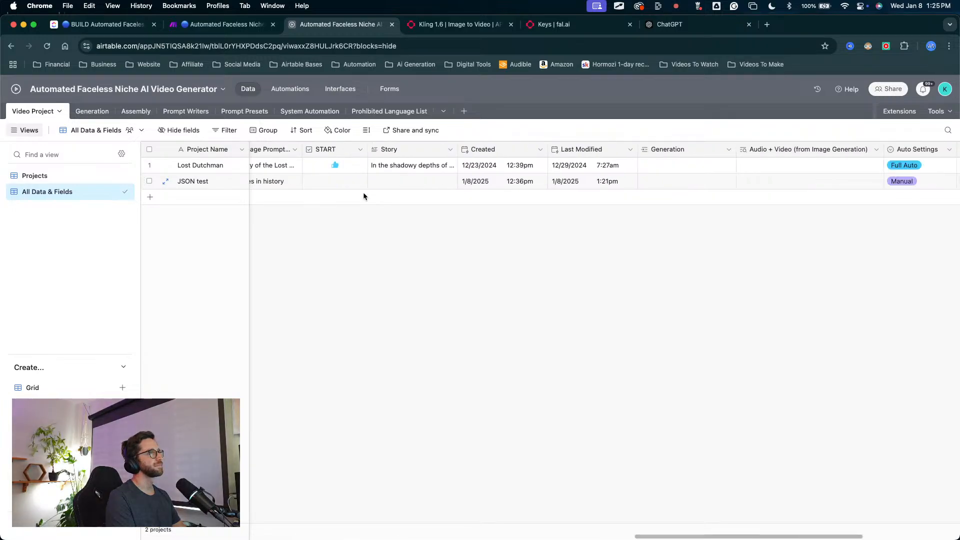
{"action": "scroll", "coordinate": [363, 192], "scroll_direction": "left", "scroll_amount": 1}
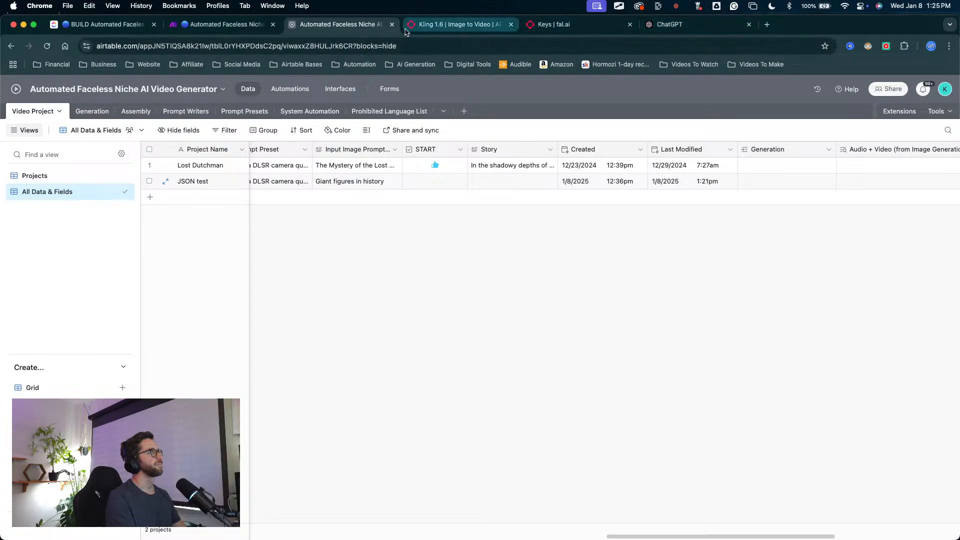
Step: Return to Make, run only the Generate Scenes Airtable module with the copied JSON test Record ID as recordId, and close the operation log
{"action": "left_click", "coordinate": [225, 24]}
{"action": "left_click", "coordinate": [462, 244]}
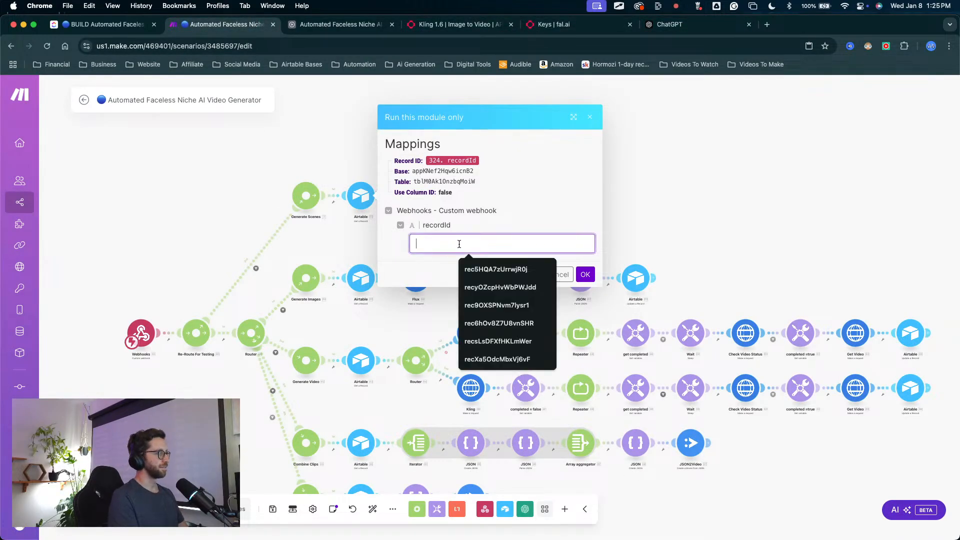
{"action": "left_click", "coordinate": [500, 268]}
{"action": "left_click", "coordinate": [585, 273]}
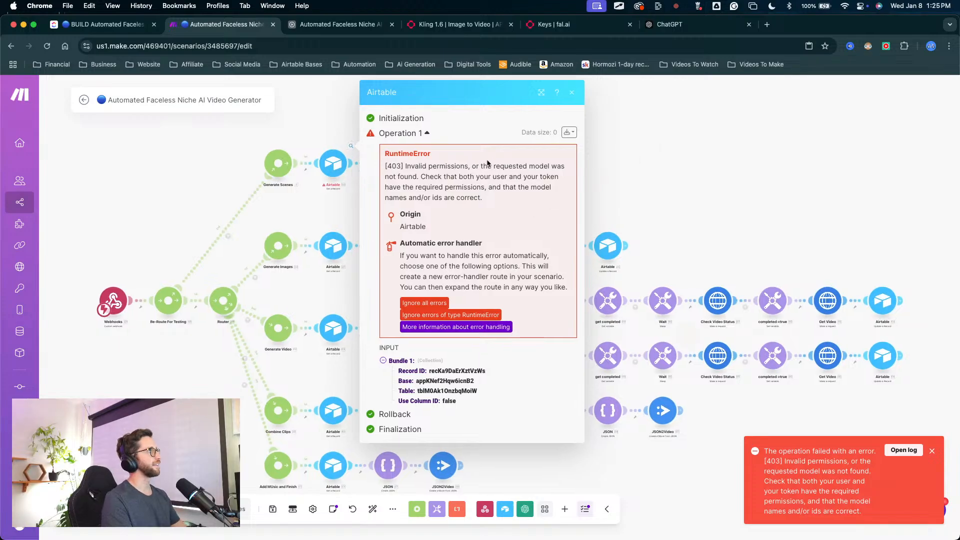
{"action": "left_click", "coordinate": [594, 160]}
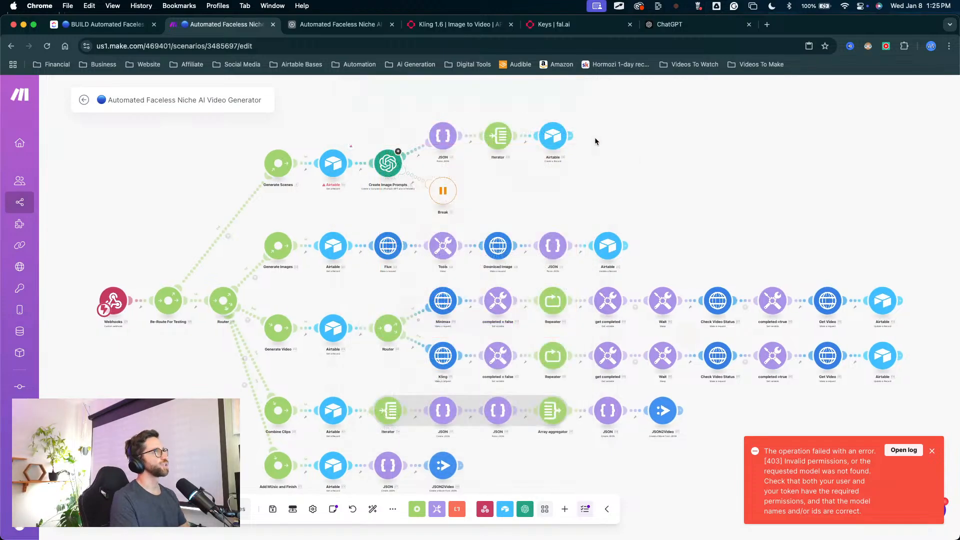
Step: Check the Generate Scenes Airtable module's settings and its available connections
{"action": "left_click", "coordinate": [334, 168]}
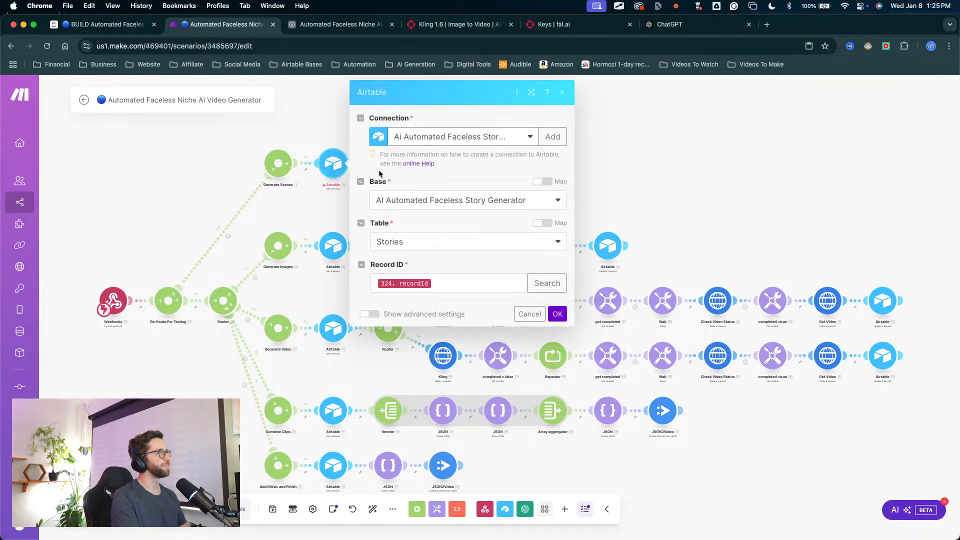
{"action": "left_click", "coordinate": [429, 144]}
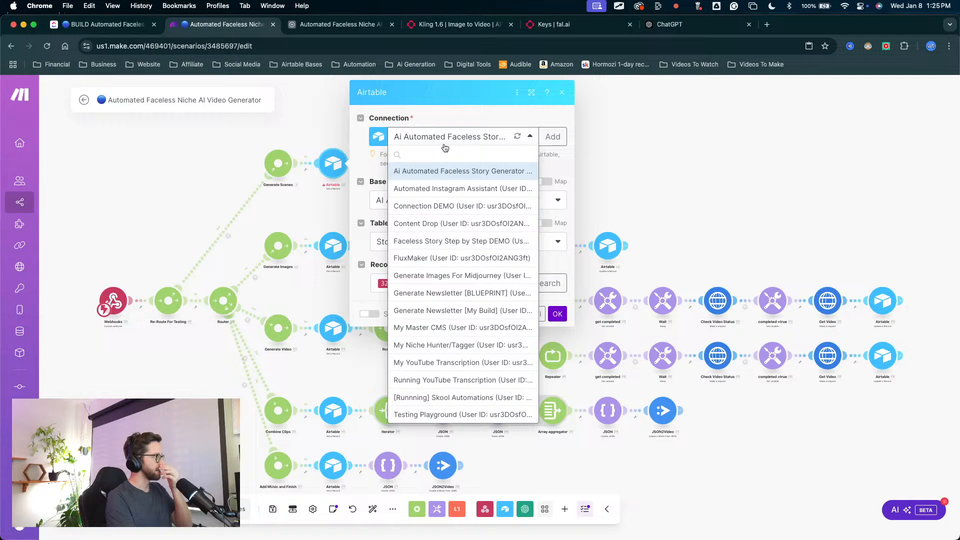
{"action": "left_click", "coordinate": [595, 142]}
{"action": "scroll", "coordinate": [514, 200], "scroll_direction": "down", "scroll_amount": 5}
{"action": "scroll", "coordinate": [515, 200], "scroll_direction": "up", "scroll_amount": 3}
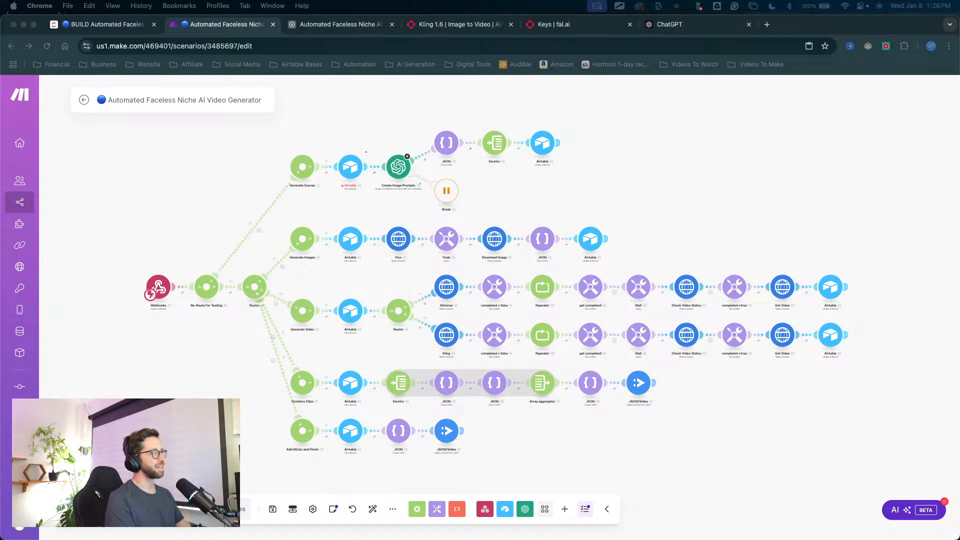
{"action": "key", "text": "ctrl+Up"}
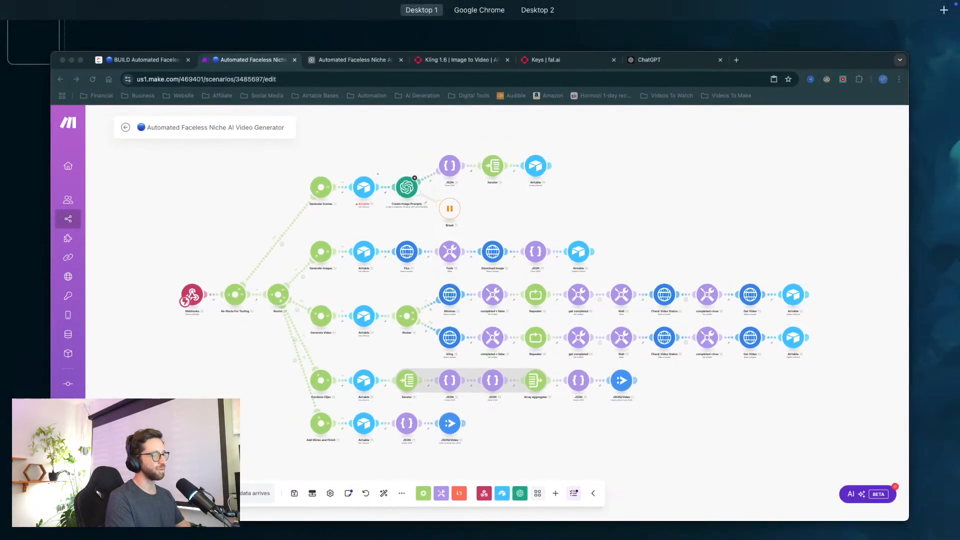
{"action": "key", "text": "ctrl+Up"}
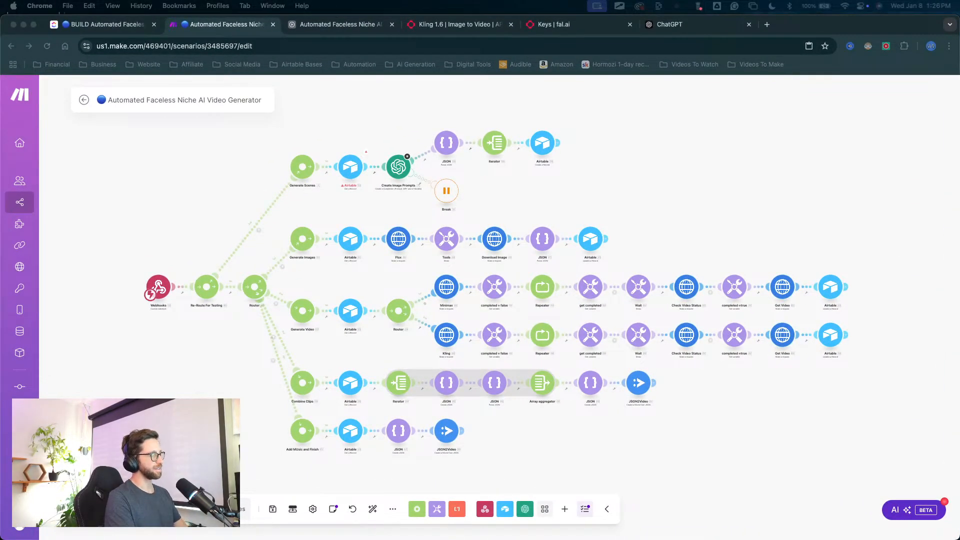